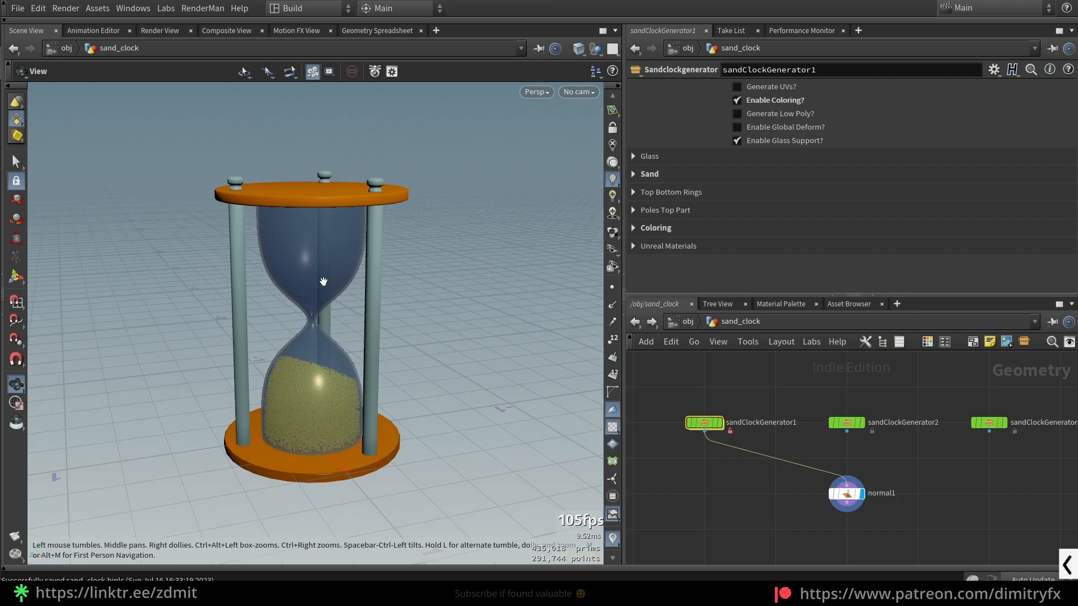
- Examine the coloured hourglass and the sand grains in its lower bulb from several angles
left_click_drag(322, 344, 259, 301)
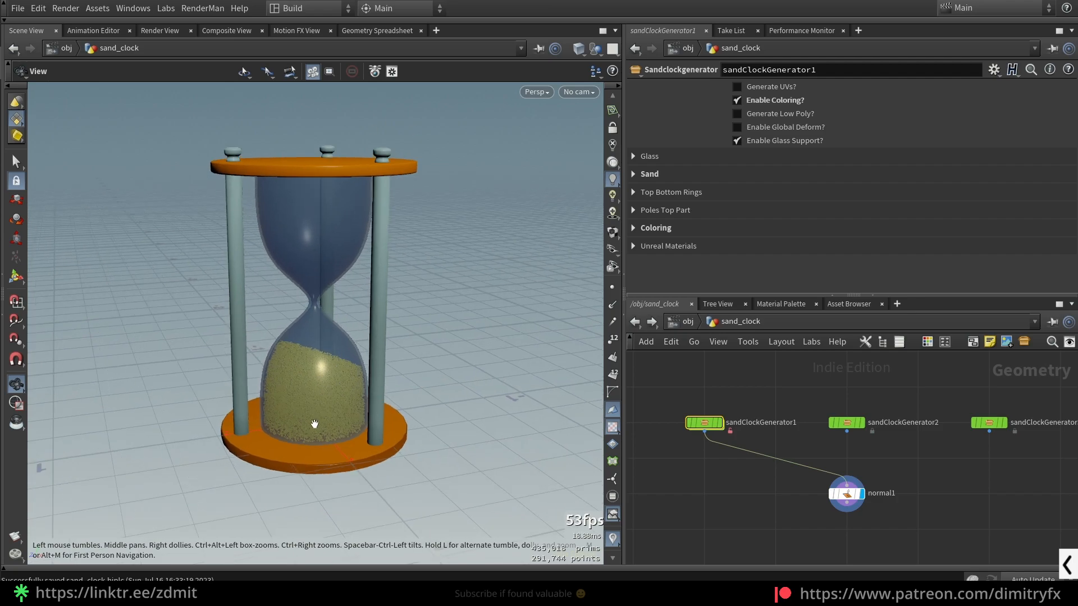
scroll(335, 344, "up", 6)
left_click_drag(273, 439, 402, 404)
scroll(398, 397, "up", 3)
scroll(397, 397, "down", 3)
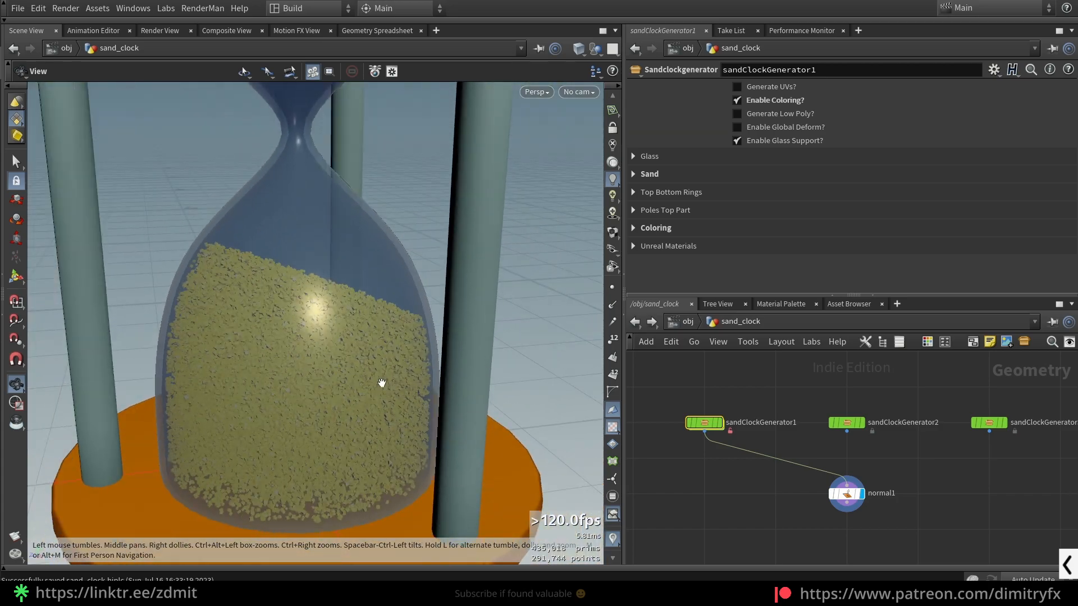
scroll(366, 349, "up", 8)
scroll(322, 316, "down", 3)
key("h")
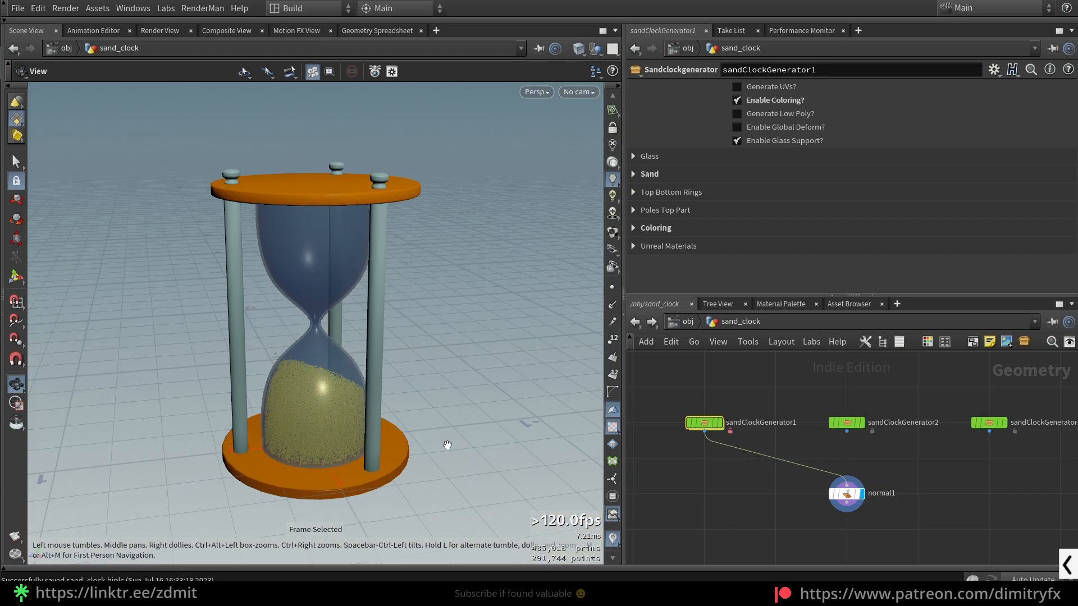
- Disable coloring and try pinching both bulbs with two lowered points, 2 and 6, on the glass Shape ramp
left_click(737, 100)
left_click(633, 156)
left_click_drag(734, 250, 736, 258)
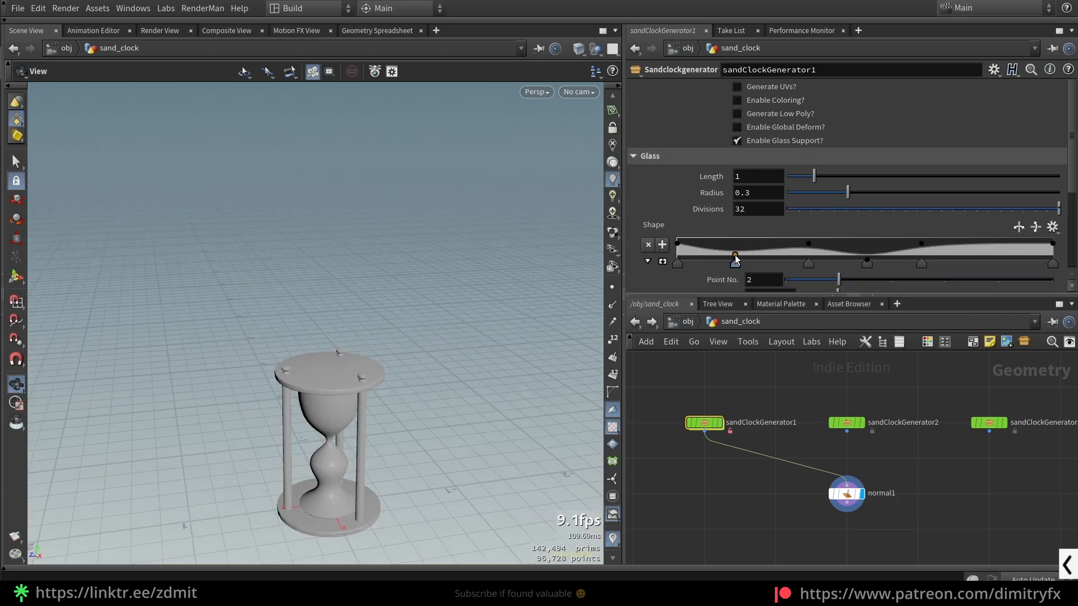
left_click_drag(998, 246, 998, 254)
scroll(386, 370, "up", 5)
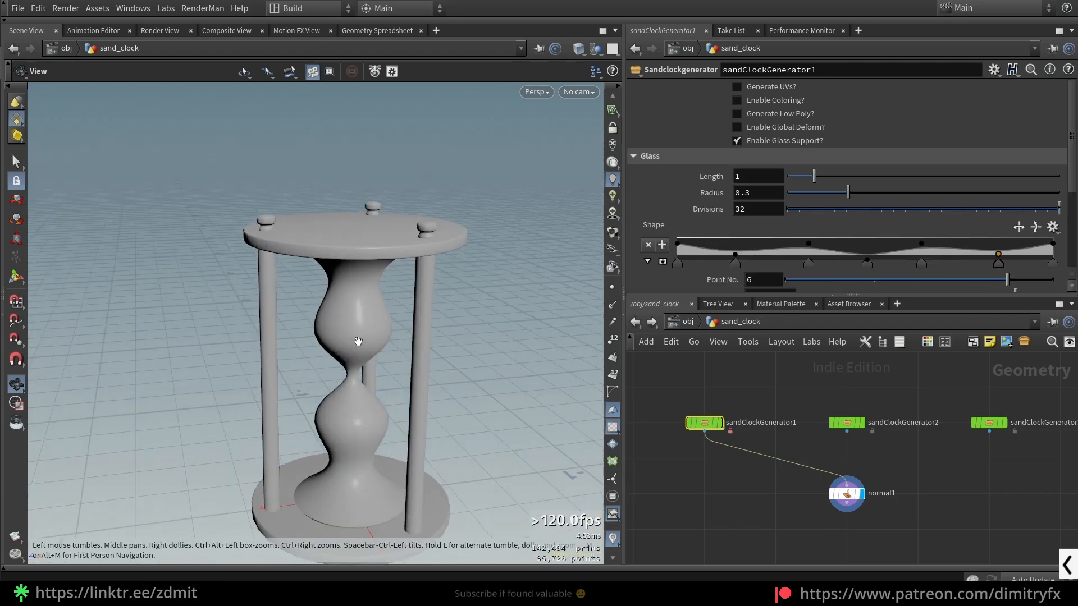
middle_click_drag(386, 369, 385, 304)
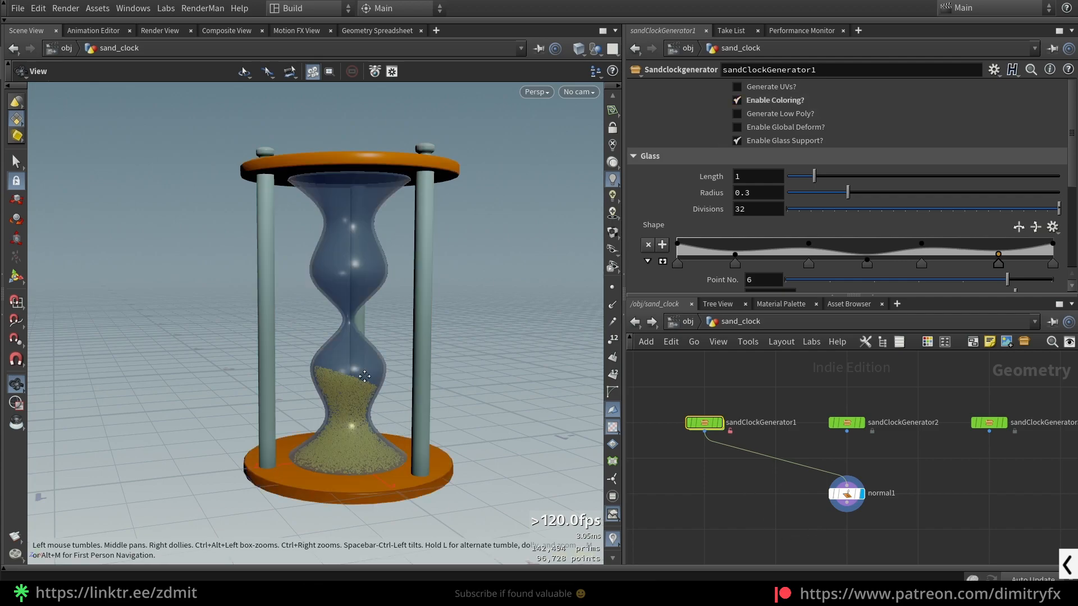
scroll(364, 378, "up", 3)
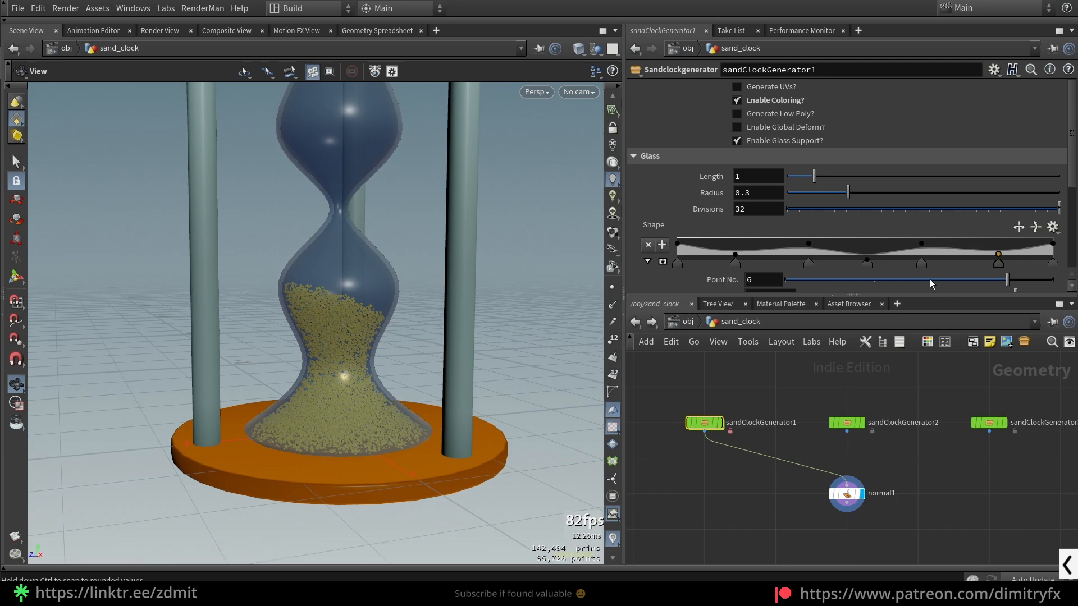
left_click_drag(303, 344, 416, 344)
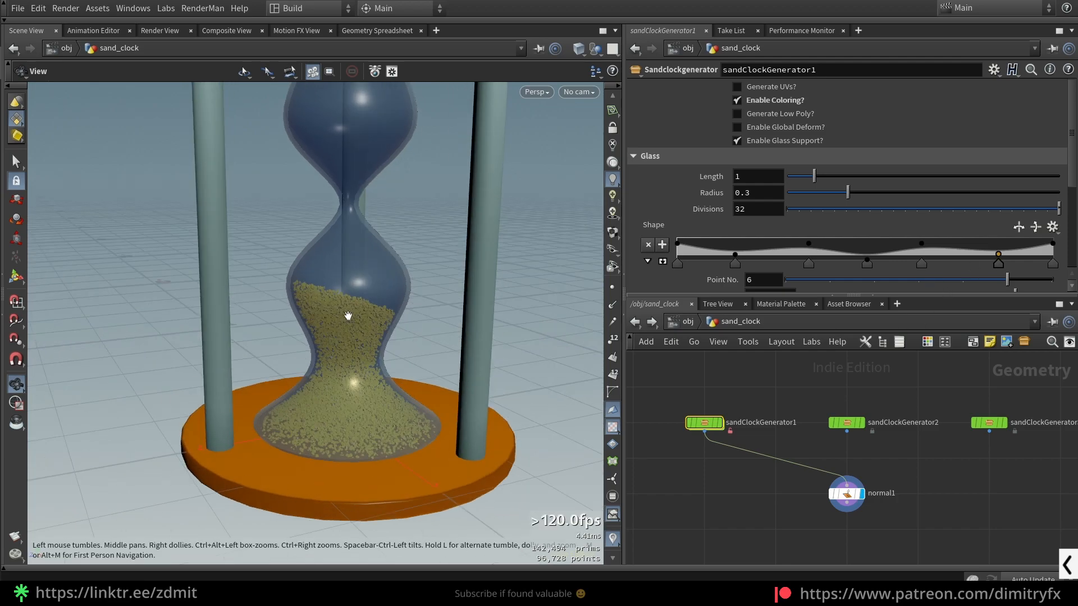
- Try narrowing the lower bulb near its base by repositioning point 2 and adding a lowered point 3 on the glass Shape ramp
left_click_drag(735, 254, 708, 251)
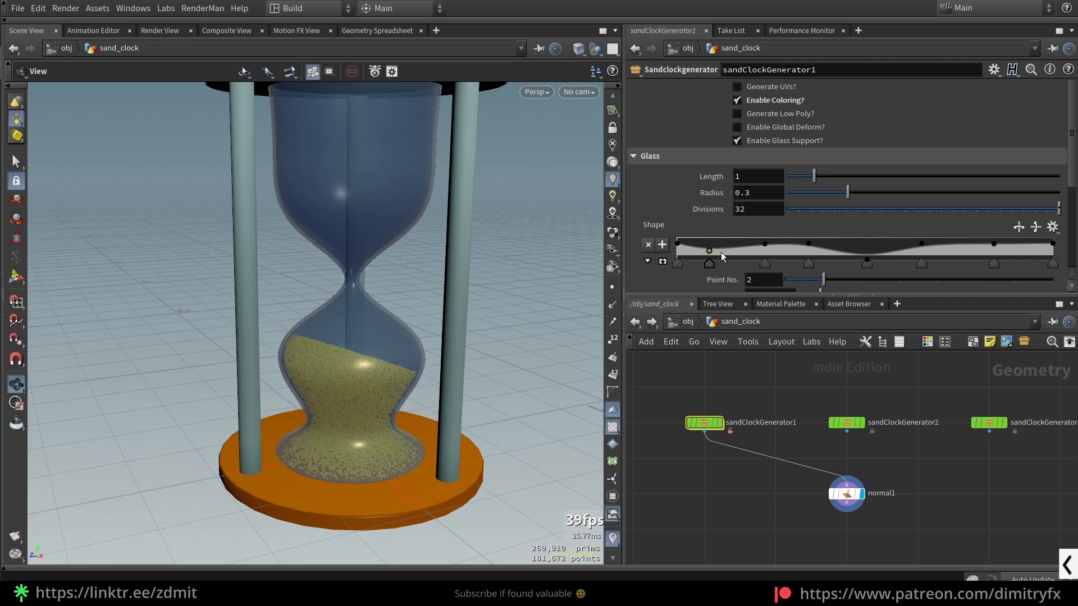
left_click_drag(738, 254, 742, 254)
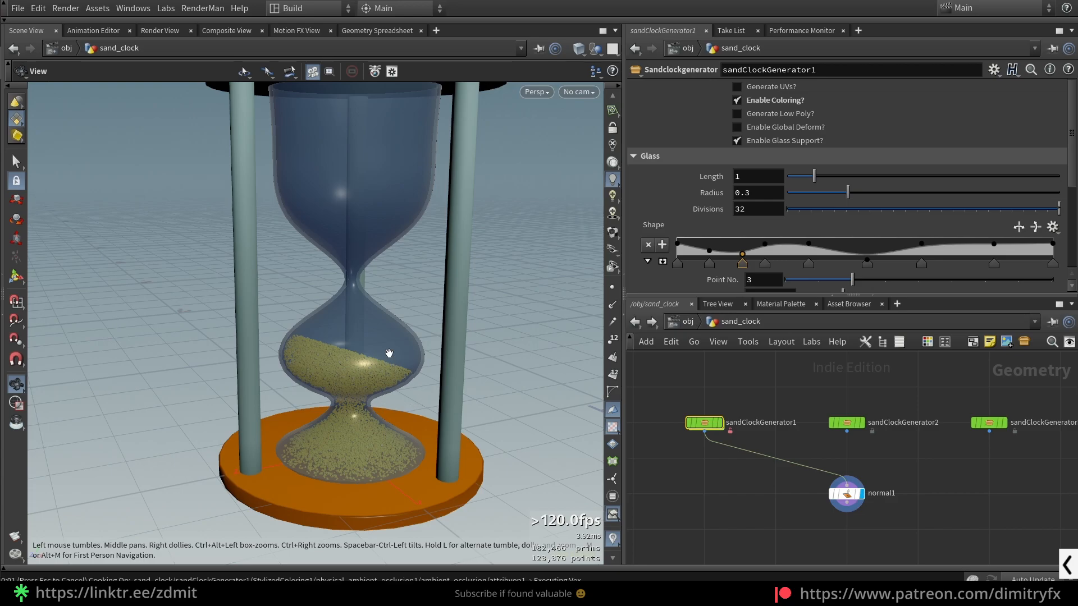
left_click_drag(374, 403, 378, 363)
right_click_drag(377, 363, 354, 410)
middle_click_drag(353, 410, 339, 308)
left_click_drag(339, 308, 356, 329)
right_click_drag(356, 329, 404, 296)
left_click_drag(404, 296, 398, 288)
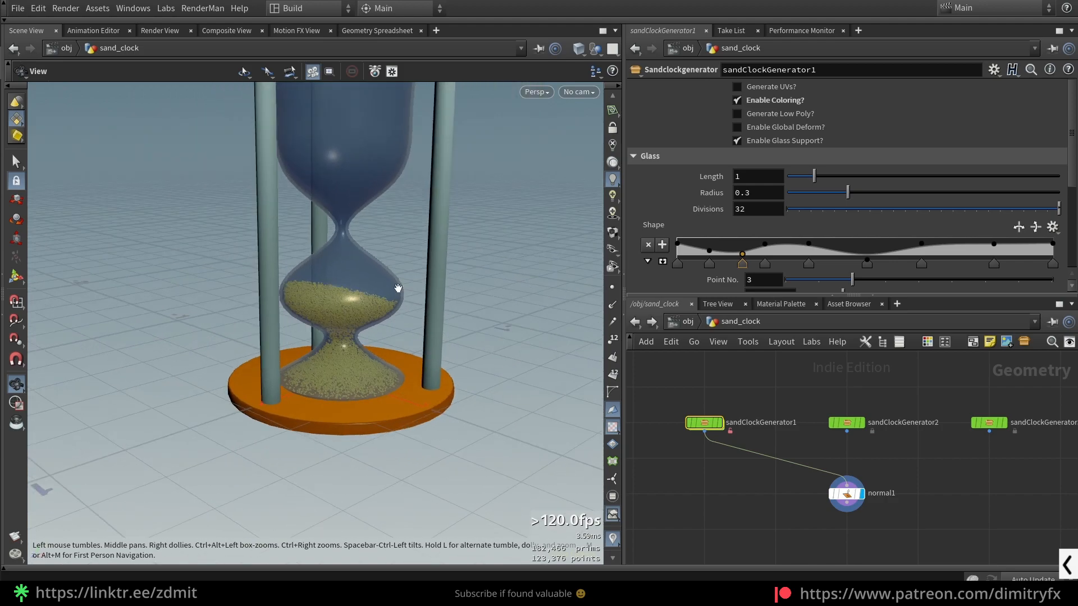
- Undo all the glass Shape ramp edits
key("ctrl+z")
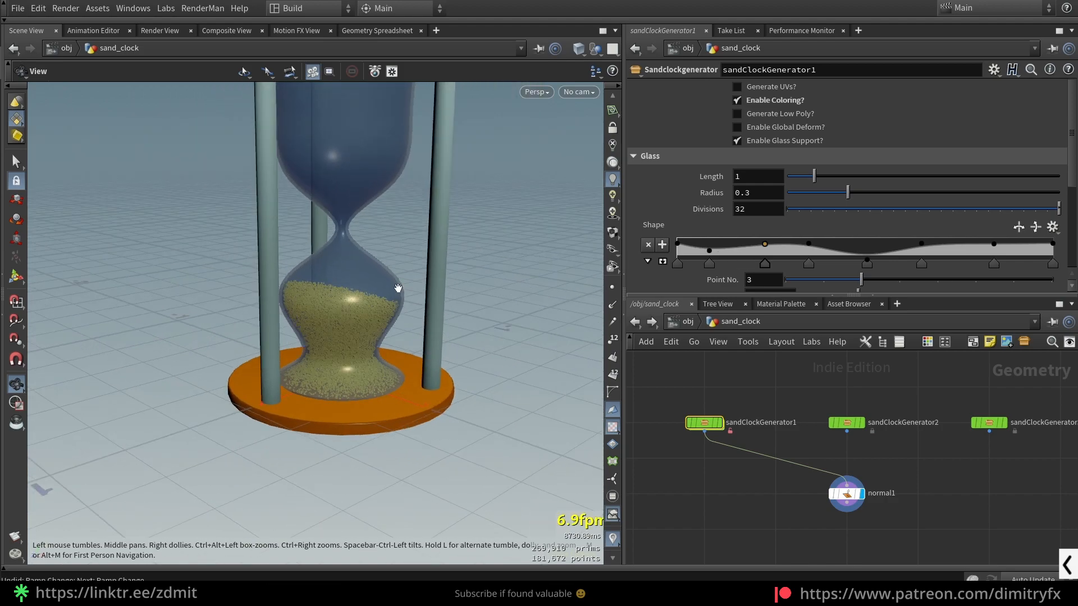
key("ctrl+z")
key("ctrl+z")
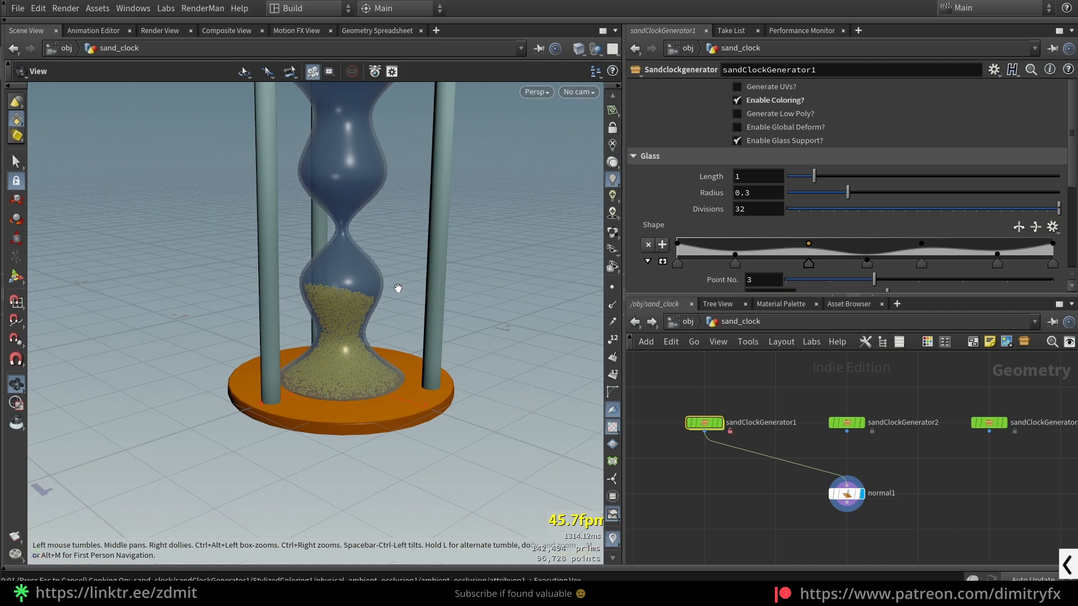
key("ctrl+z")
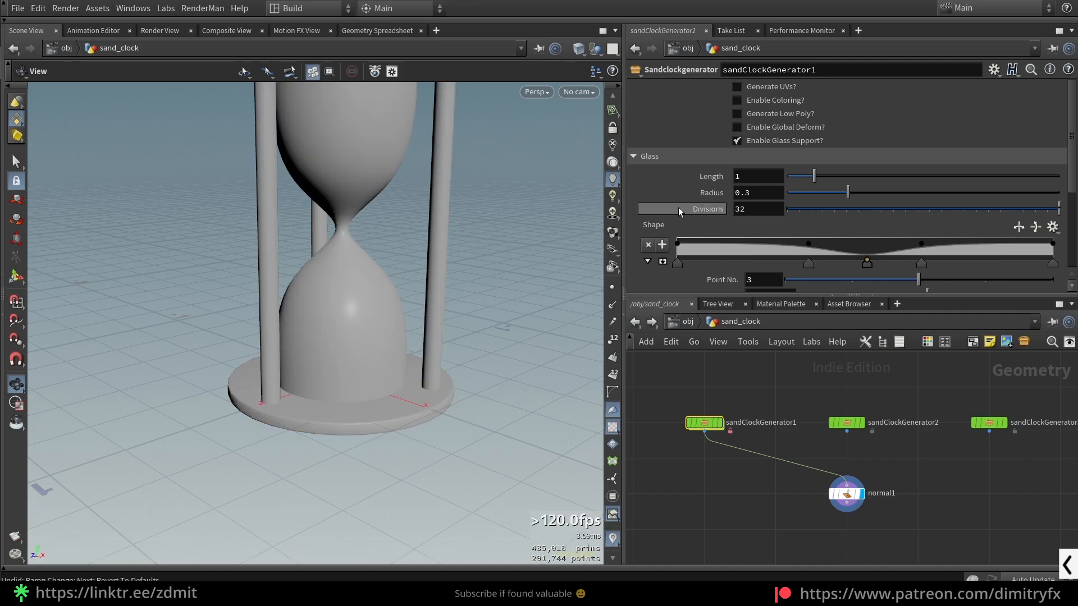
- Turn coloring back on and set the sand's Remove Distance to 0.971
scroll(676, 237, "down", 4)
right_click_drag(385, 233, 385, 337)
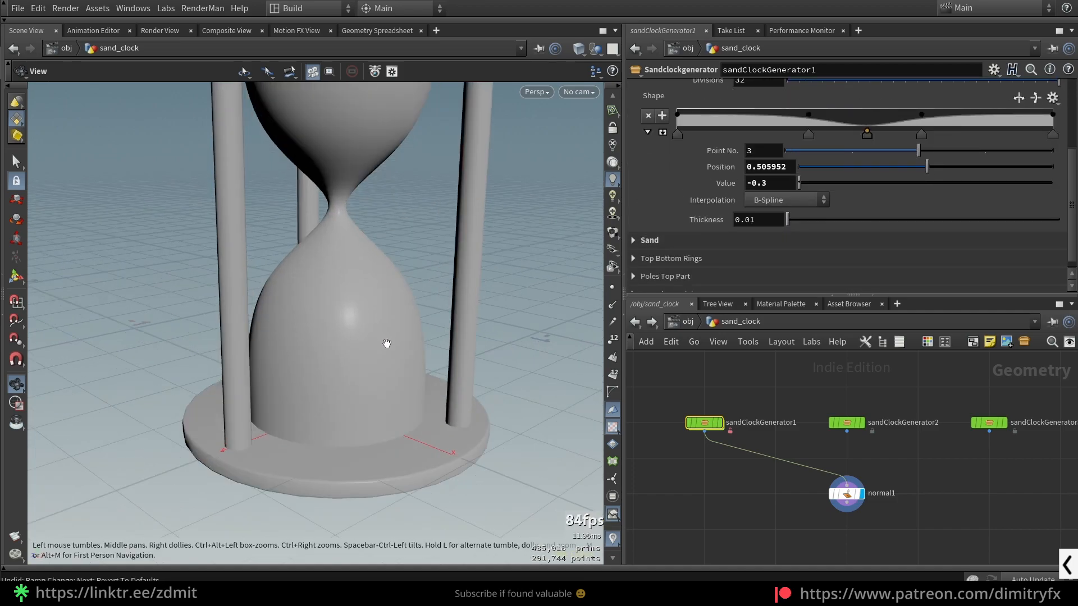
scroll(685, 206, "up", 3)
scroll(683, 205, "down", 2)
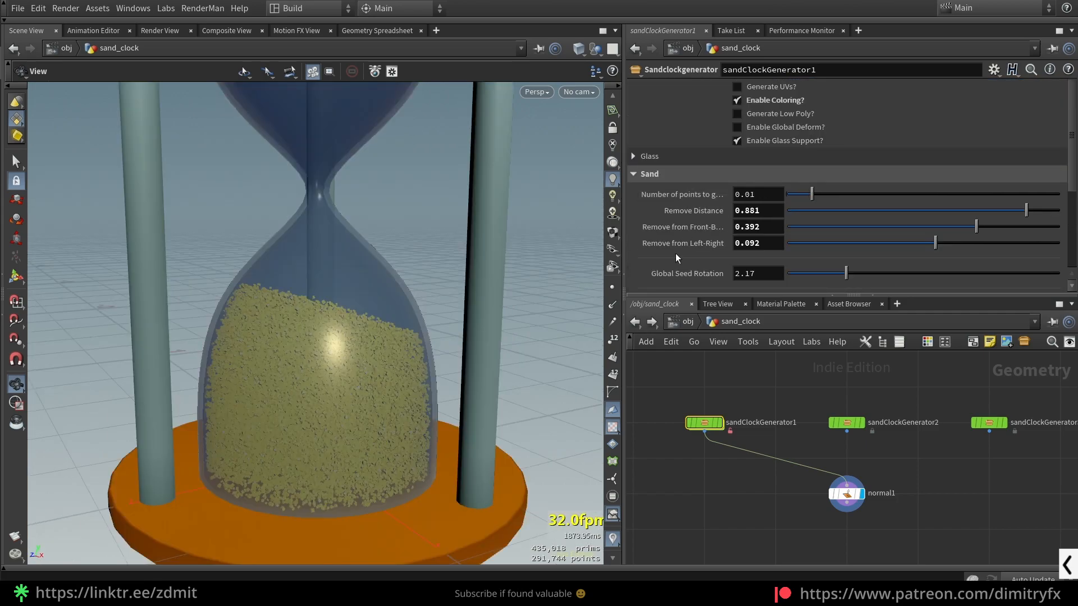
left_click(756, 198)
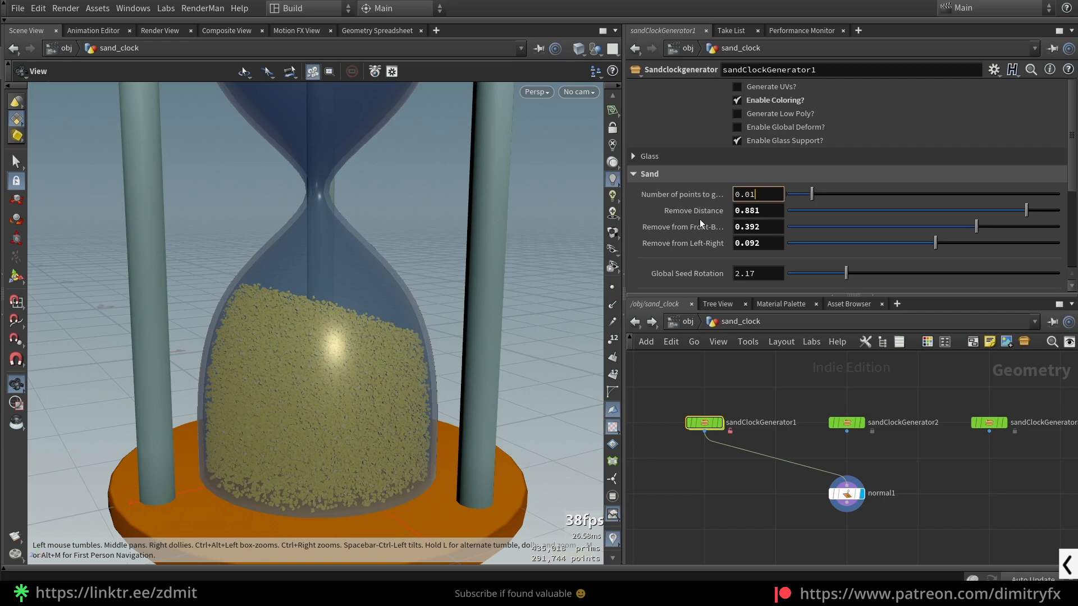
left_click_drag(1022, 212, 949, 206)
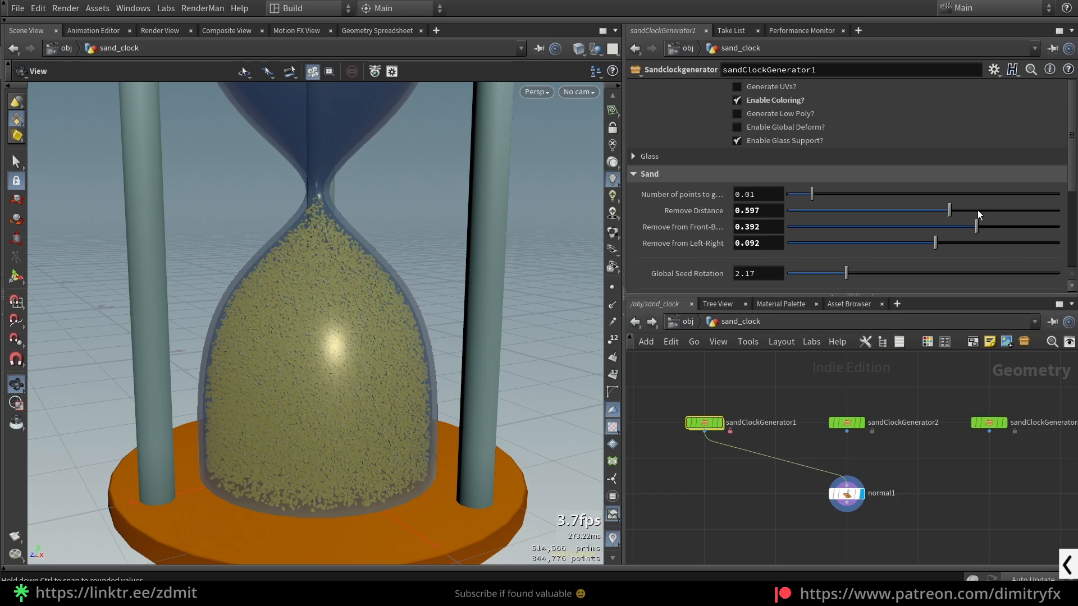
left_click_drag(1030, 214, 1051, 211)
- Set the sand's Remove from Front-Back to 0.512 and Remove from Left-Right to 0.008
left_click_drag(976, 227, 868, 225)
left_click_drag(269, 366, 323, 333)
left_click_drag(908, 246, 992, 226)
- Set the sand's Global Seed Rotation to 5.66 and Global Seed Scale to 9.92
left_click(860, 274)
left_click_drag(995, 267, 940, 276)
scroll(211, 373, "up", 10)
scroll(388, 336, "down", 8)
scroll(388, 336, "down", 6)
scroll(857, 251, "down", 5)
- Try other Min Scale and Max Scale values for the sand grains and undo both changes
left_click_drag(822, 179, 808, 179)
left_click_drag(825, 194, 847, 196)
key("ctrl+z")
key("ctrl+z")
middle_click_drag(377, 341, 367, 331)
scroll(368, 331, "down", 5)
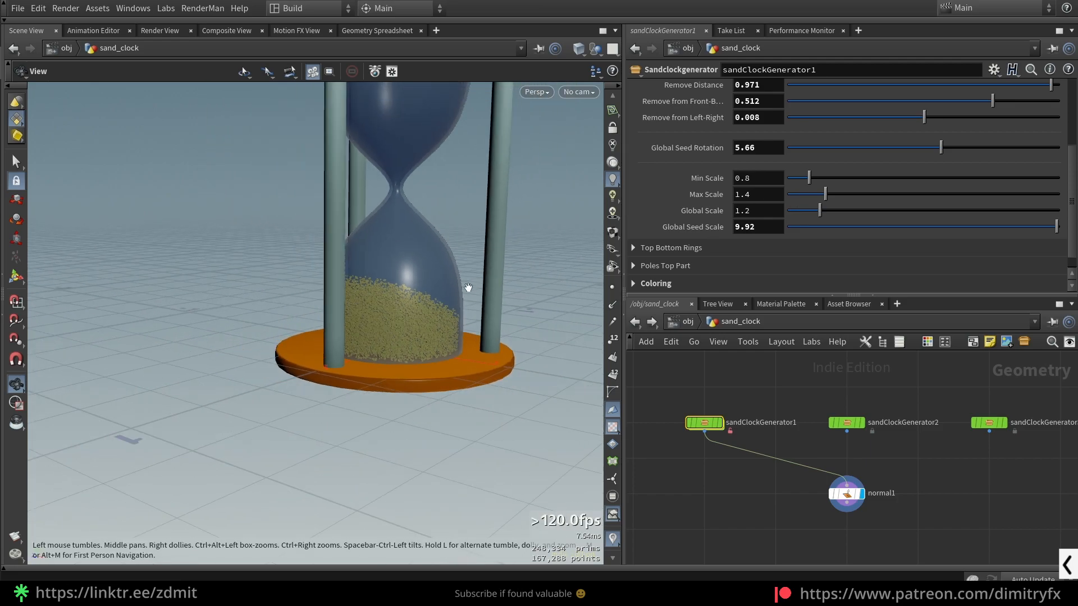
- Reset the sand's Remove Distance, front-back and left-right removal to their defaults of 0.25, -0.2 and 0.3
scroll(729, 191, "up", 2)
middle_click(757, 172, "ctrl")
middle_click(759, 156, "ctrl")
middle_click(760, 139, "ctrl")
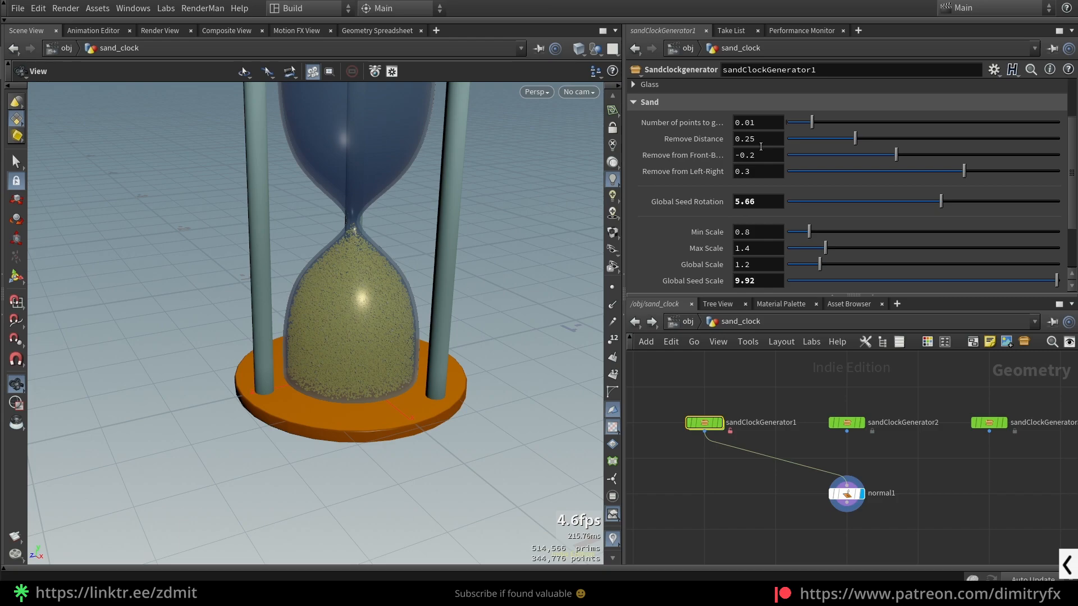
- Raise the sand's Remove Distance to lower the fill level, and adjust the left-right removal
left_click_drag(839, 139, 912, 139)
left_click_drag(1018, 148, 1042, 146)
mouse_move(964, 171)
left_mouse_down()
mouse_move(922, 169)
mouse_move(1016, 172)
mouse_move(965, 156)
left_mouse_up()
scroll(810, 241, "down", 3)
scroll(660, 169, "up", 5)
- Try a different Uniform Scale for the top and bottom rings
left_click(660, 173)
left_click(665, 191)
left_click_drag(488, 168, 506, 216)
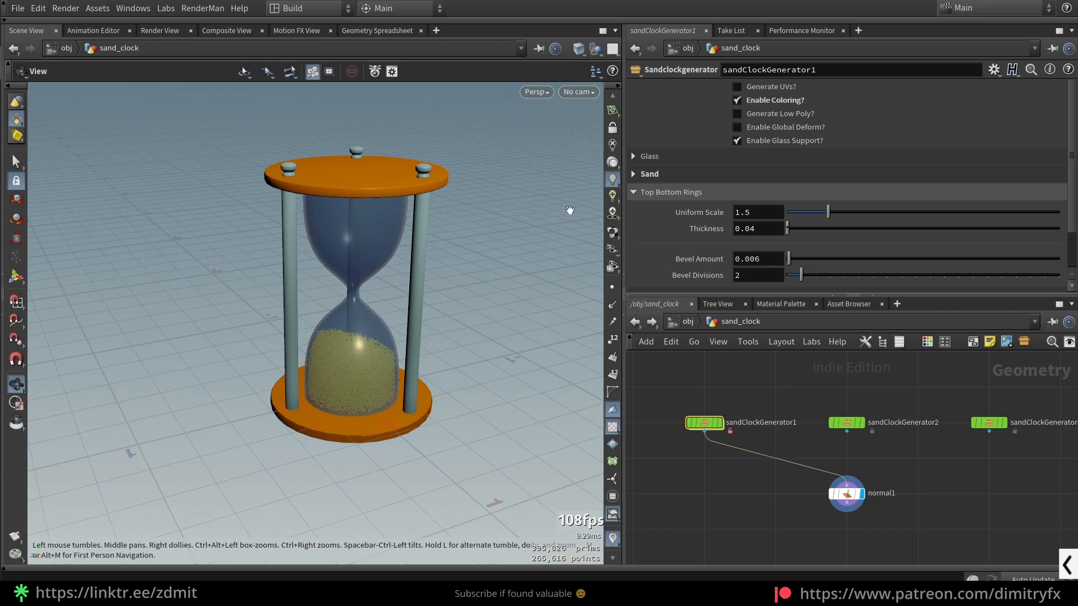
left_click_drag(826, 213, 787, 230)
- Disable coloring and open the Poles Top Part settings
left_click(785, 103)
scroll(689, 269, "down", 1)
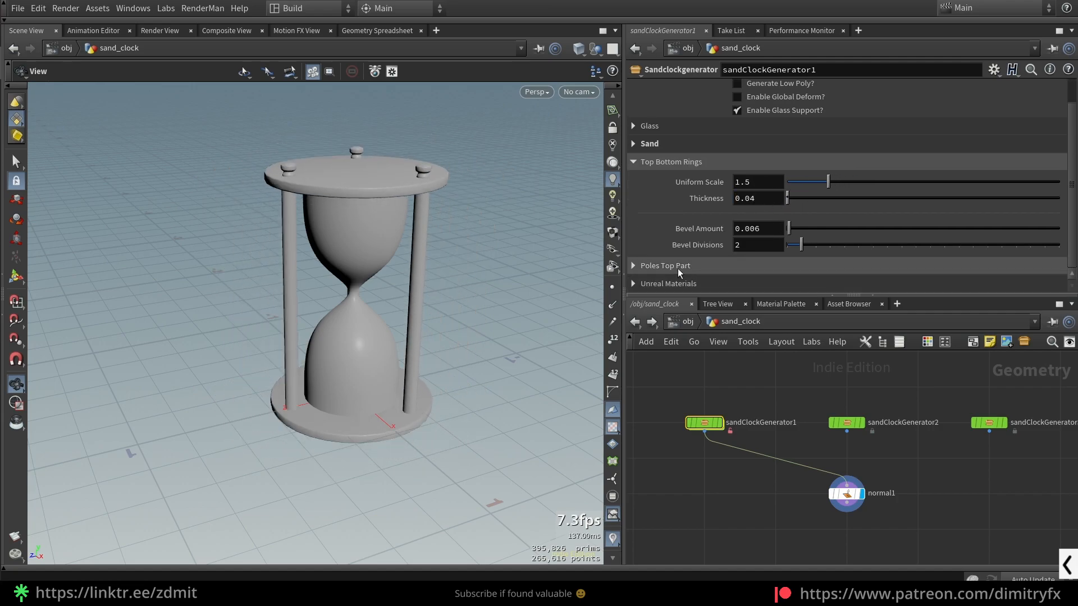
left_click(675, 164)
left_click(659, 195)
left_click(658, 193)
left_click(663, 210)
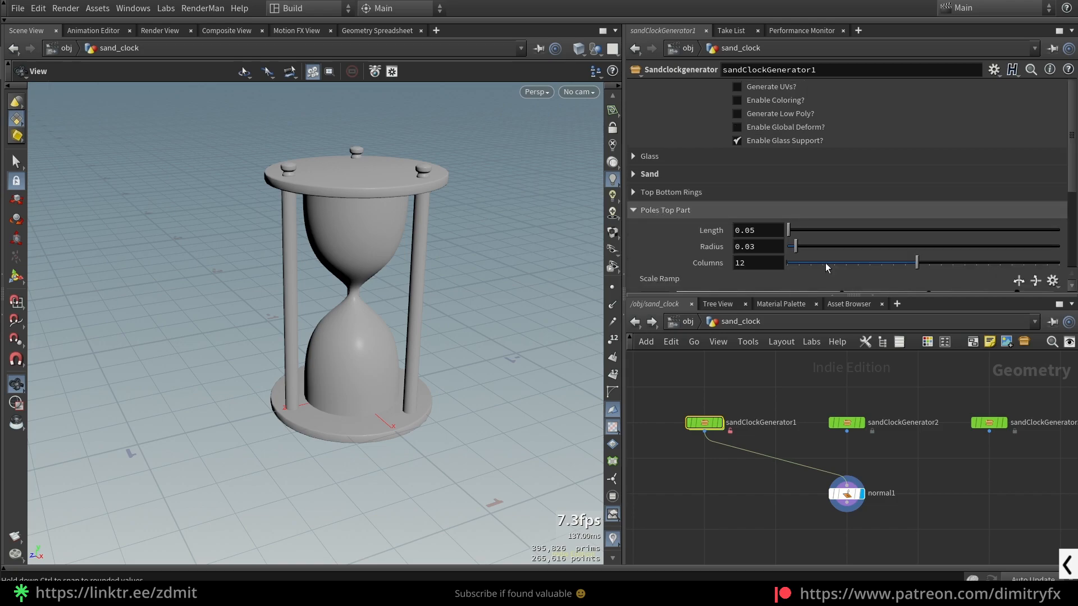
- Try changing the size of the poles' top parts, undo it and close their settings
left_click_drag(797, 232, 810, 252)
key("ctrl+z")
scroll(831, 275, "down", 5)
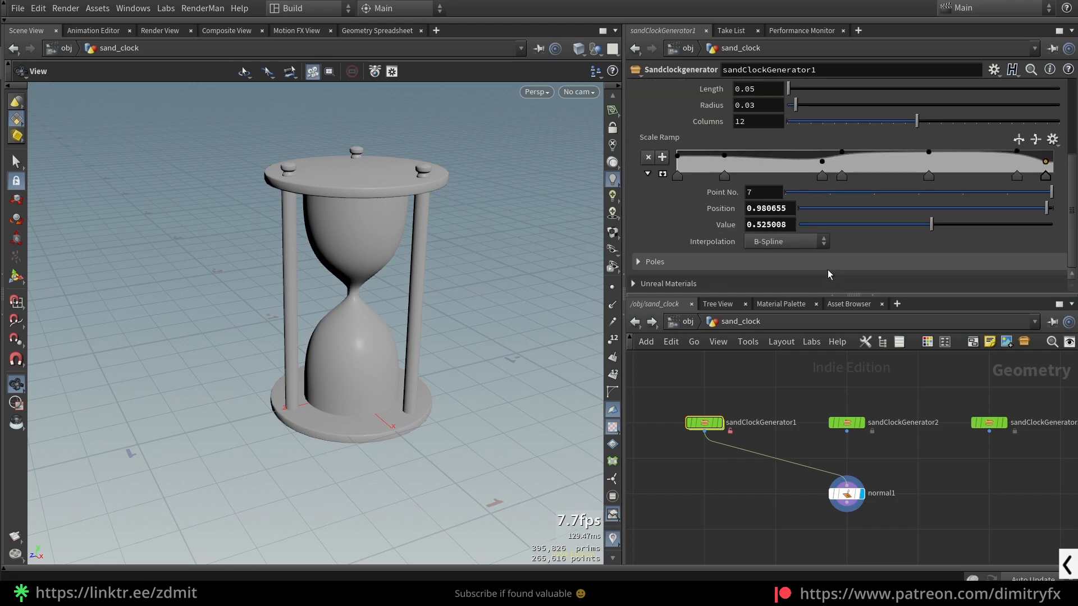
scroll(685, 148, "up", 3)
left_click(650, 150)
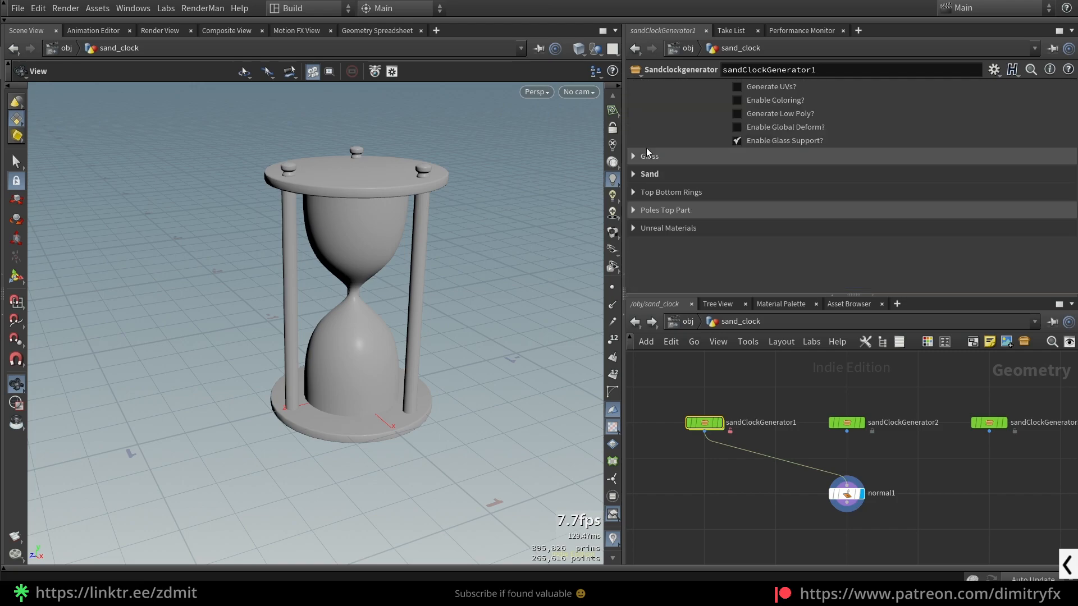
- Try a different Number of Poles and undo the change
left_click(660, 210)
left_click_drag(825, 235, 794, 231)
key("ctrl+z")
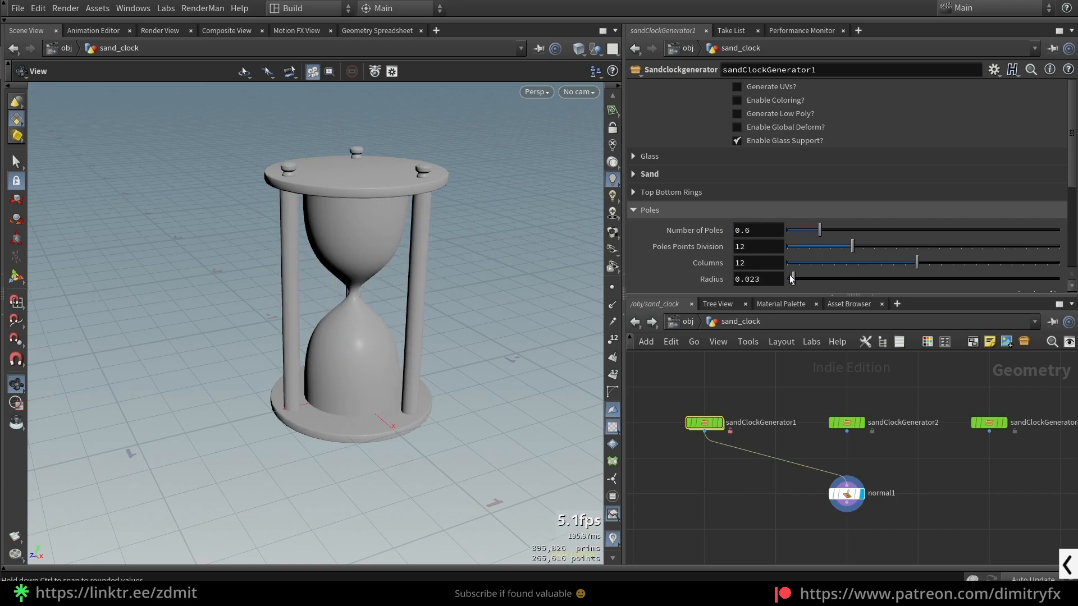
- Try reshaping the poles by editing points on their Scale Ramp, and undo the ramp edits
scroll(748, 227, "down", 2)
scroll(748, 227, "down", 3)
left_click_drag(736, 202, 740, 205)
left_click_drag(878, 199, 881, 209)
left_click_drag(817, 205, 815, 194)
key("ctrl+z")
key("ctrl+z")
key("ctrl+z")
key("ctrl+z")
key("ctrl+z")
key("ctrl+z")
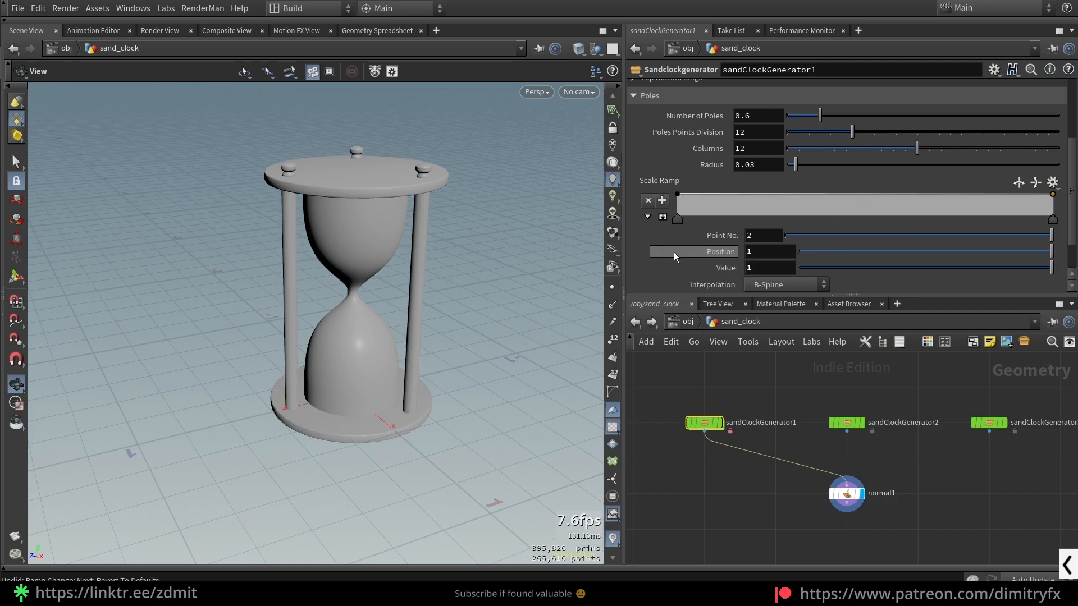
- Review the shader path fields in the Unreal Materials settings and close them
left_click(651, 96)
left_click(651, 238)
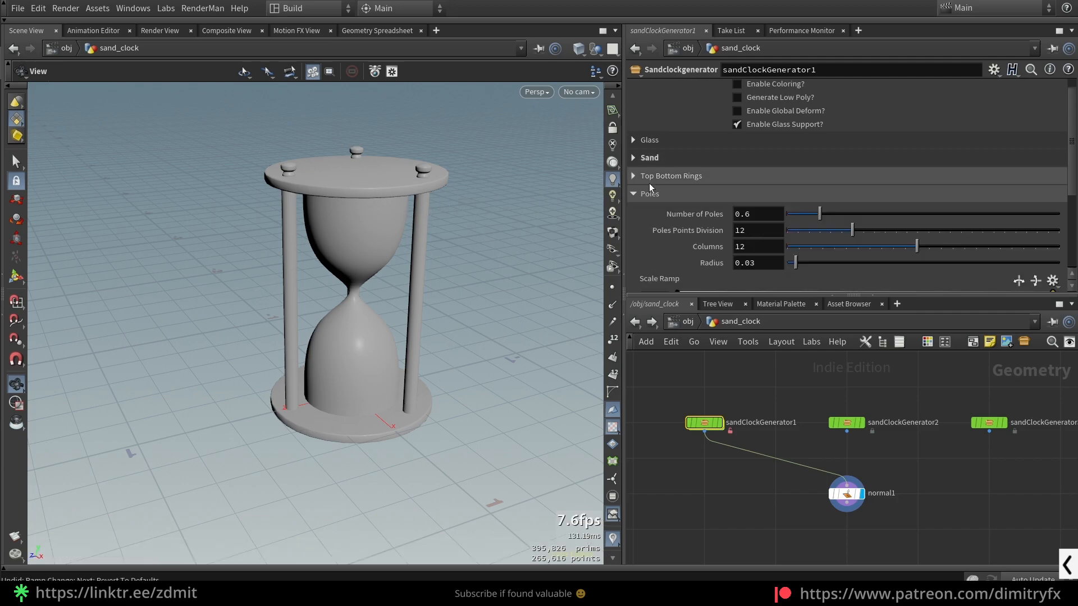
left_click(636, 196)
scroll(698, 422, "up", 1)
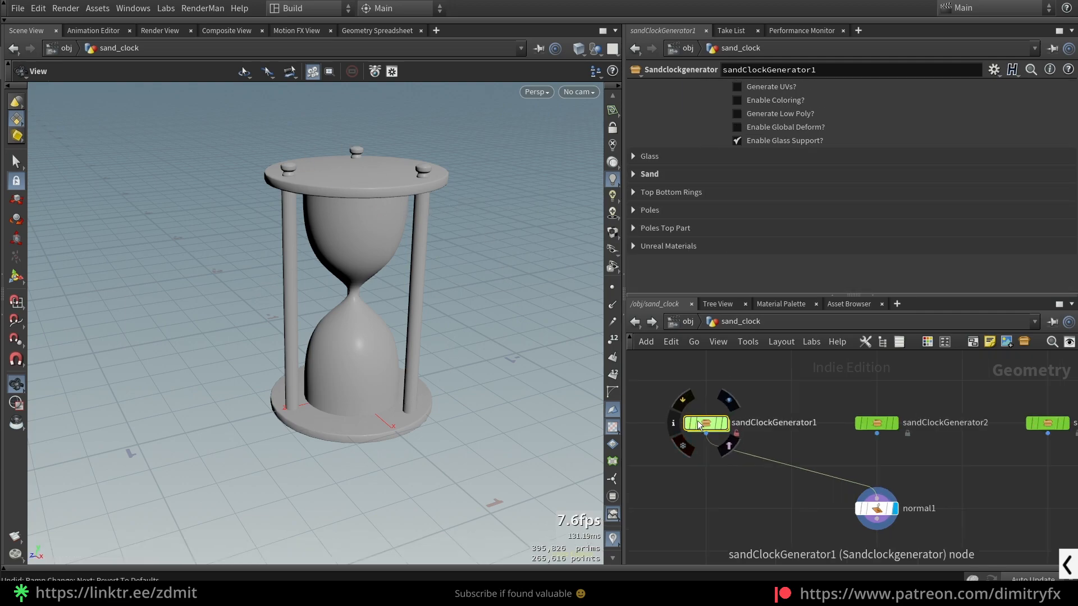
- Enter the sandClockGenerator1 node and show its whole internal network in a maximized view
double_click(702, 423)
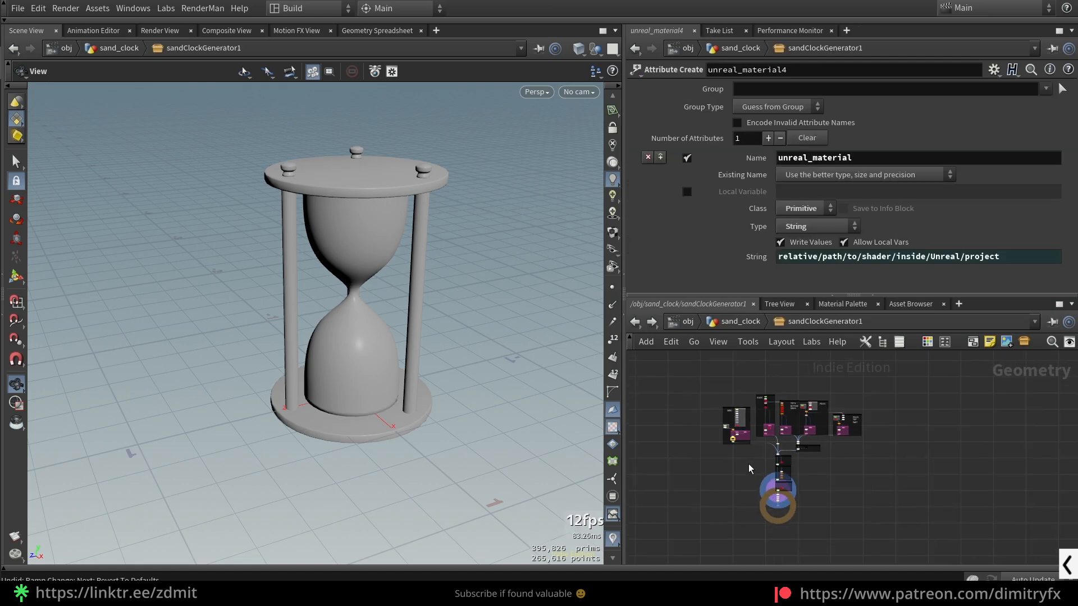
key("ctrl+b")
scroll(608, 392, "up", 4)
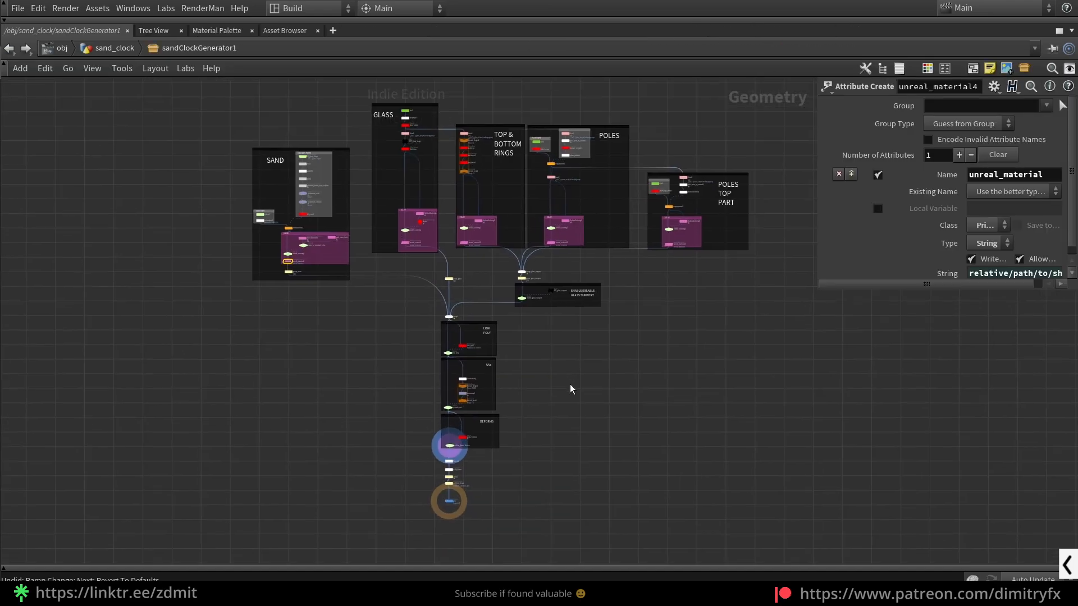
key("h")
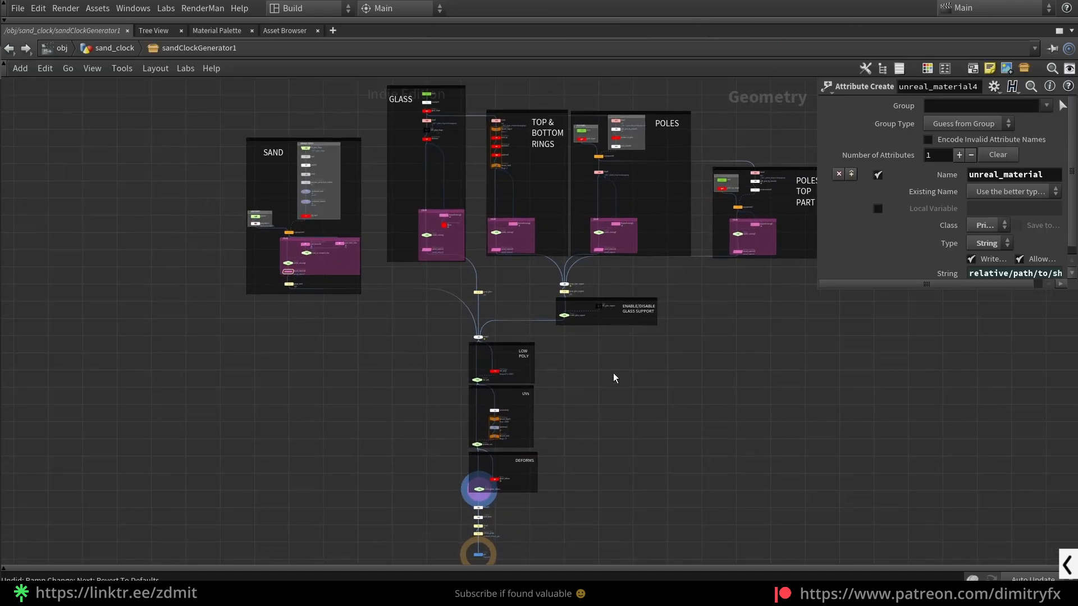
scroll(631, 386, "down", 2)
middle_click_drag(630, 386, 571, 425)
- Examine the SAND, GLASS and TOP & BOTTOM RINGS node groups by selecting each in turn
left_click_drag(228, 199, 310, 369)
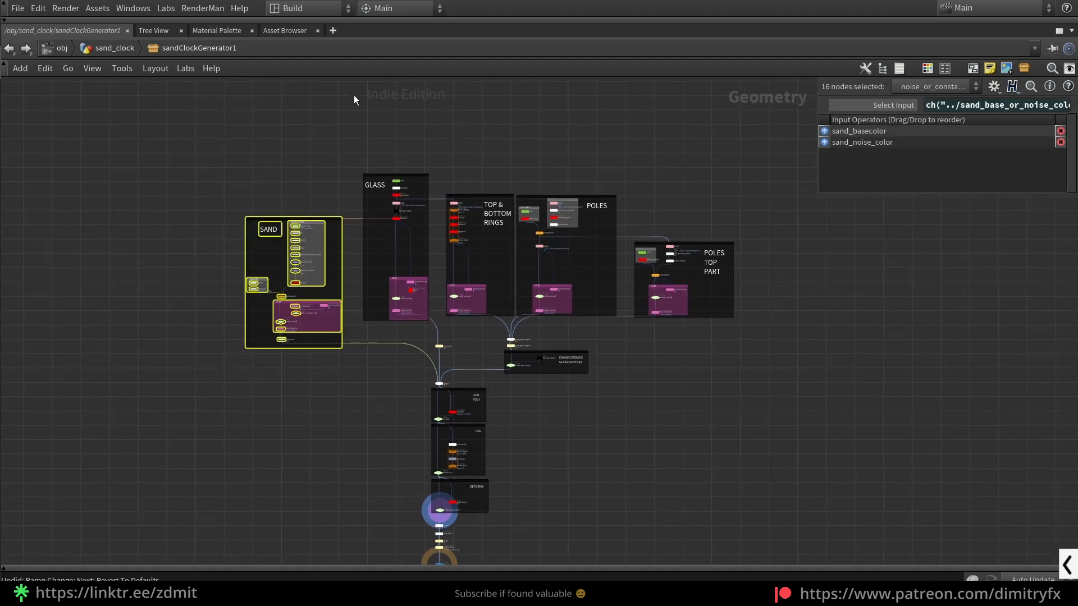
left_click_drag(358, 109, 421, 329)
scroll(420, 210, "up", 2)
middle_click_drag(474, 172, 372, 148)
left_click_drag(374, 146, 441, 394)
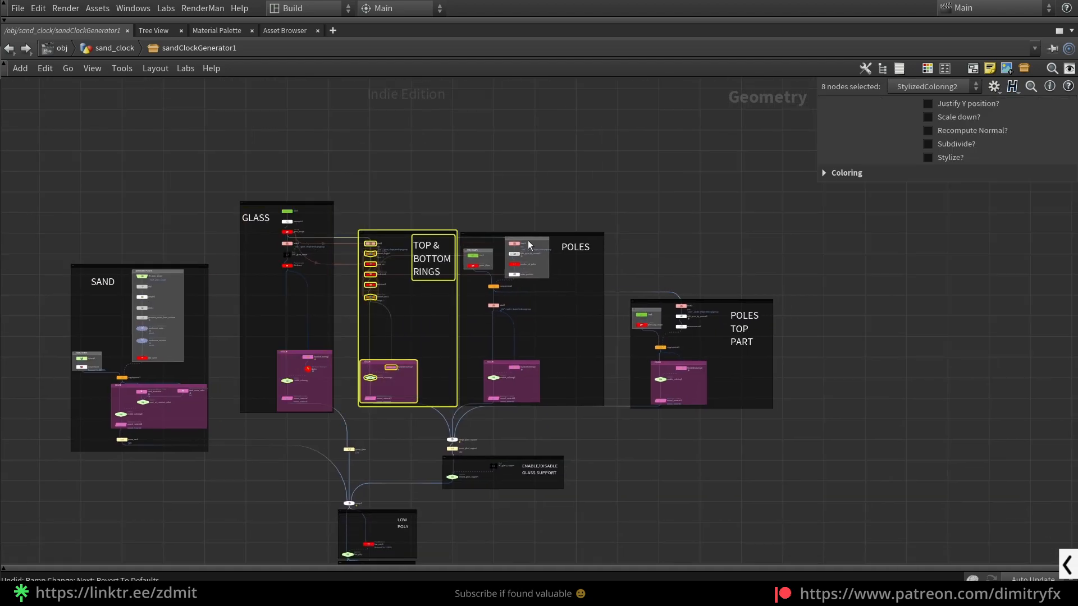
- Select the POLES and POLES TOP PART node groups in turn, undoing the accidental move, and clear the selection
left_click_drag(547, 238, 568, 403)
key("ctrl+z")
left_click_drag(552, 187, 570, 419)
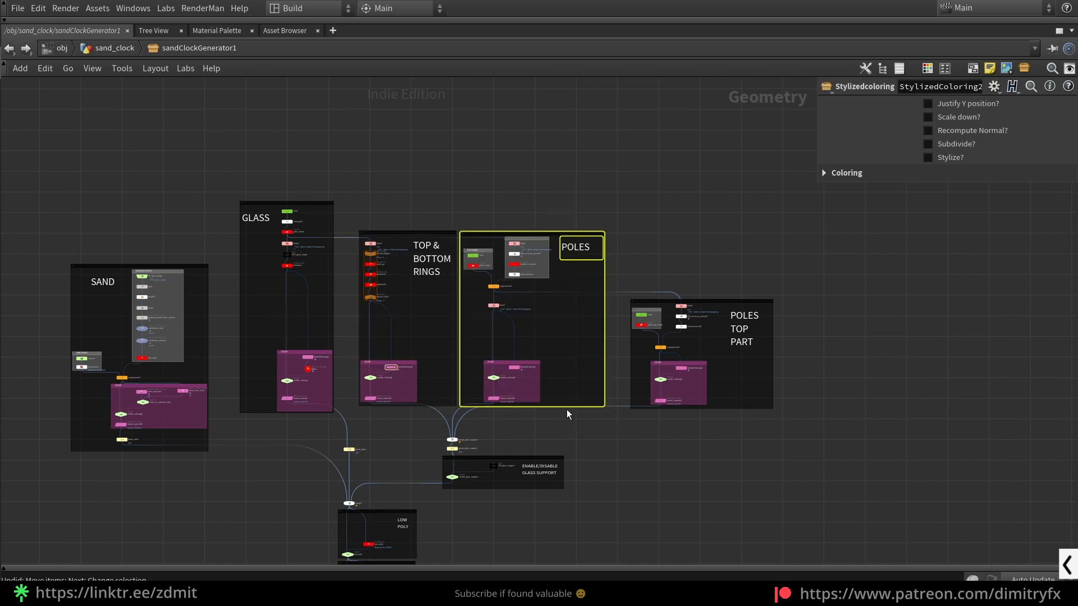
left_click_drag(581, 237, 587, 235)
left_click_drag(660, 208, 741, 419)
left_click(770, 458)
- Examine the ENABLE/DISABLE GLASS SUPPORT node group by selecting its nodes, and clear the selection
middle_click_drag(530, 487, 666, 298)
scroll(666, 298, "up", 5)
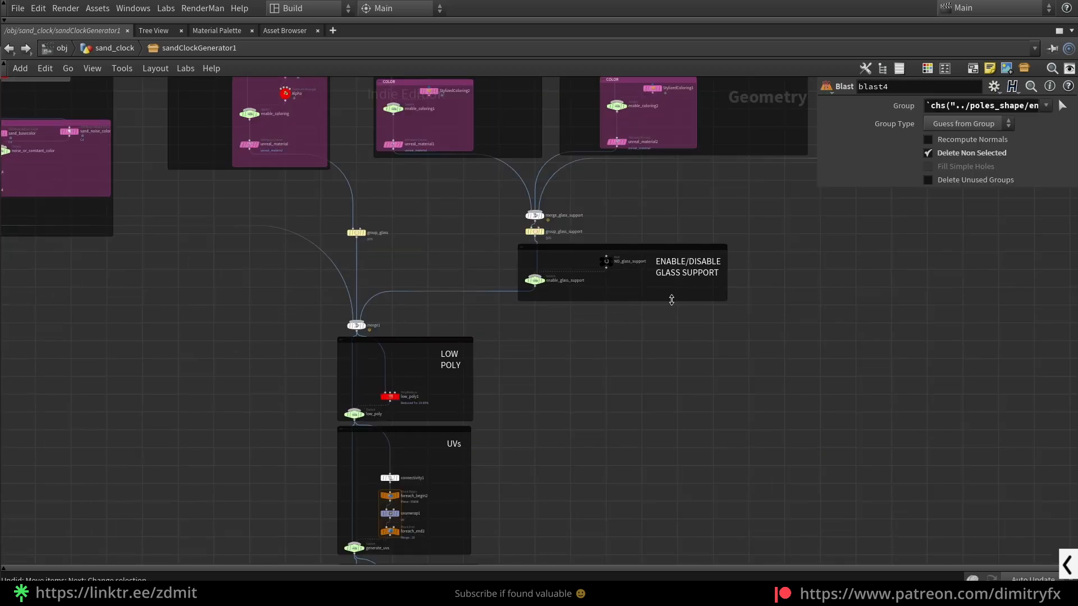
scroll(753, 316, "down", 1)
left_click_drag(770, 325, 454, 238)
scroll(766, 324, "down", 3)
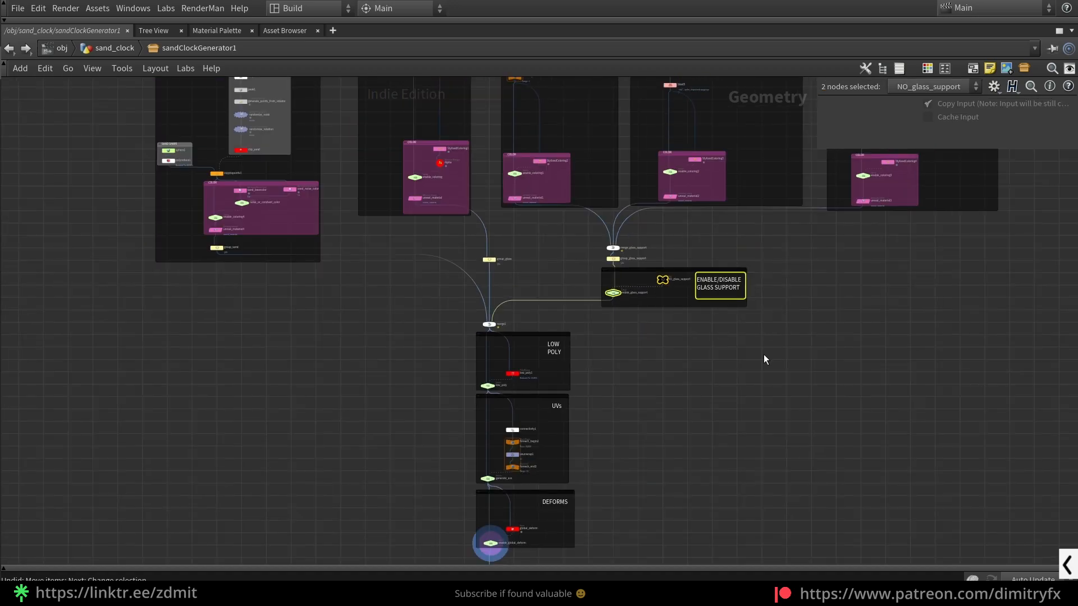
left_click(762, 357)
- Examine the LOW POLY, UVs and DEFORMS node groups by selecting each in turn
middle_click_drag(749, 363, 754, 344)
scroll(610, 336, "up", 3)
left_click_drag(322, 287, 611, 394)
middle_click_drag(612, 394, 655, 284)
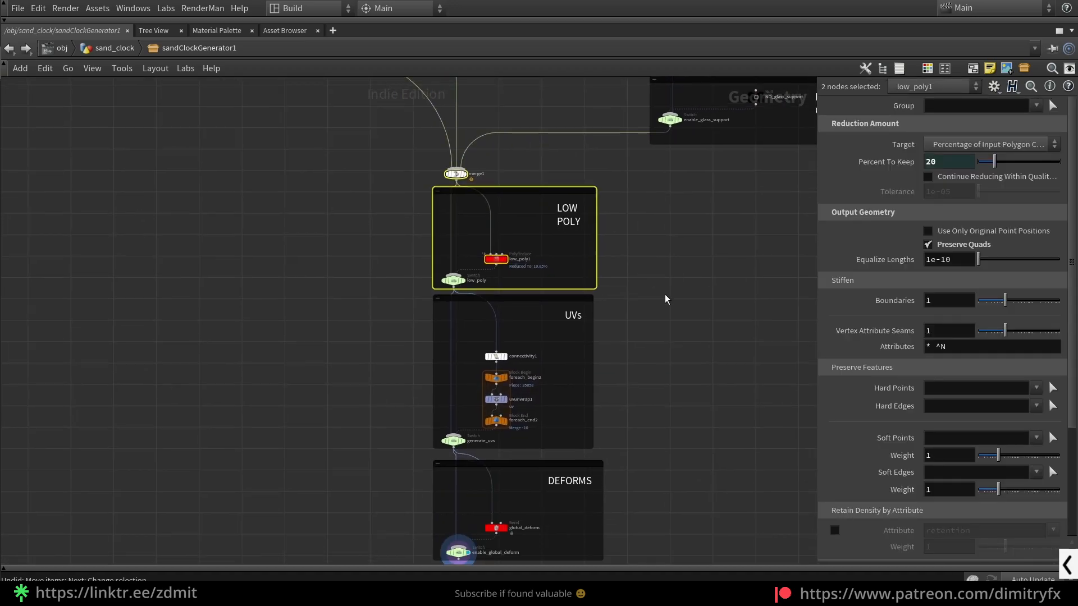
left_click_drag(700, 352, 381, 477)
middle_click_drag(326, 527, 305, 397)
left_click(474, 398)
middle_click_drag(651, 426, 607, 327)
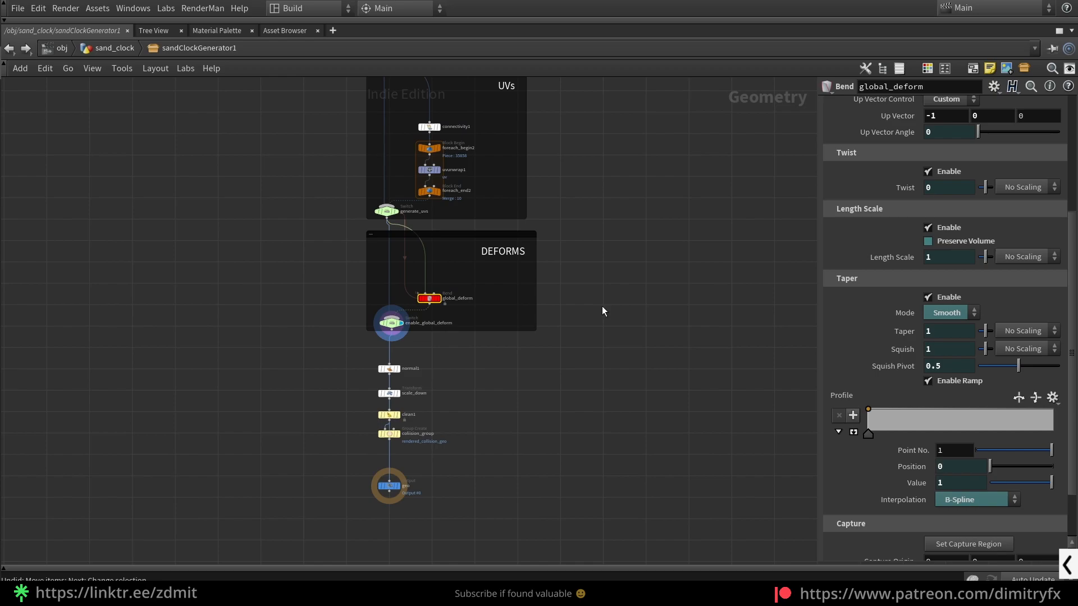
- Examine the nodes below DEFORMS and select the collision group node to show its settings
scroll(292, 438, "up", 3)
left_click_drag(311, 420, 258, 374)
left_click_drag(309, 399, 104, 369)
scroll(558, 469, "up", 3)
scroll(286, 425, "down", 3)
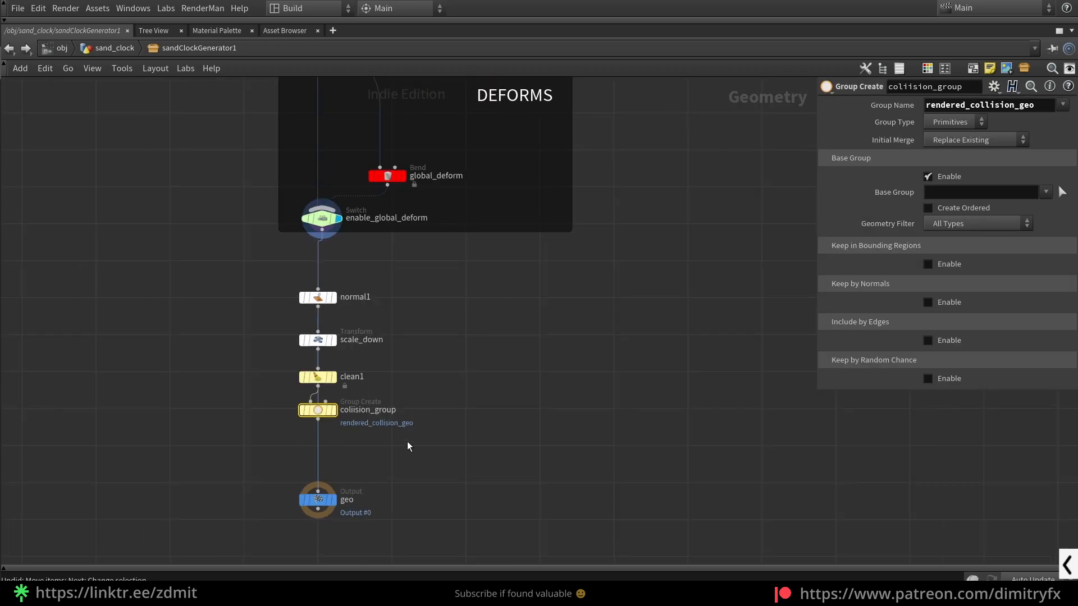
- Return to the beginning of the network and restore the split layout with the 3D viewport
scroll(406, 441, "down", 6)
scroll(520, 308, "up", 4)
middle_click_drag(496, 324, 587, 390)
scroll(470, 282, "down", 2)
middle_click_drag(470, 282, 627, 318)
scroll(441, 258, "down", 3)
middle_click_drag(495, 386, 575, 493)
key("ctrl+b")
- Display the line3 node of the GLASS group in the viewport
middle_click_drag(820, 374, 758, 466)
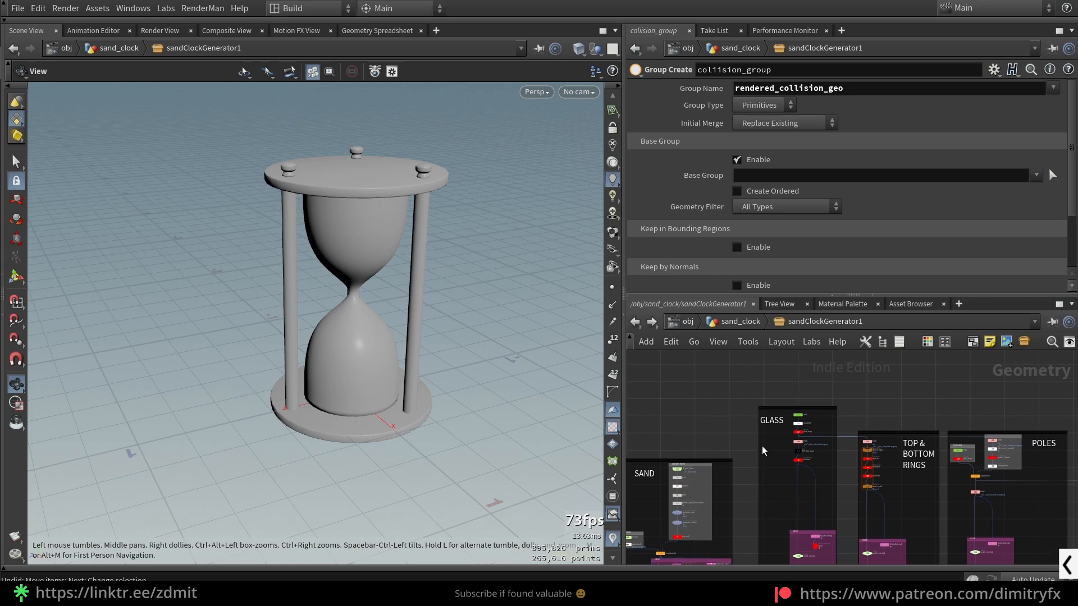
scroll(794, 456, "up", 5)
left_click(781, 371)
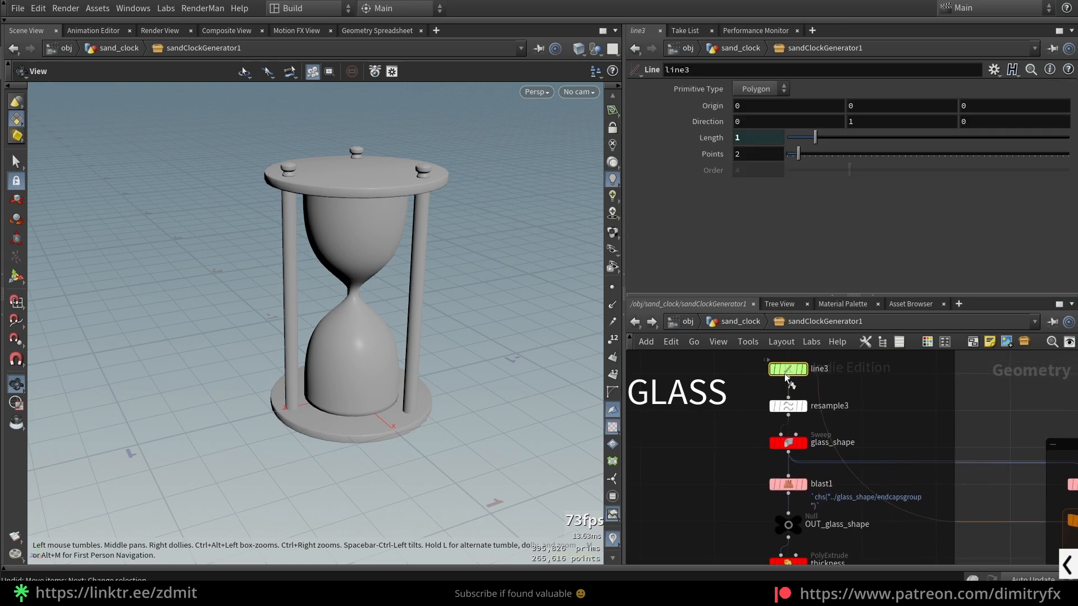
key("r")
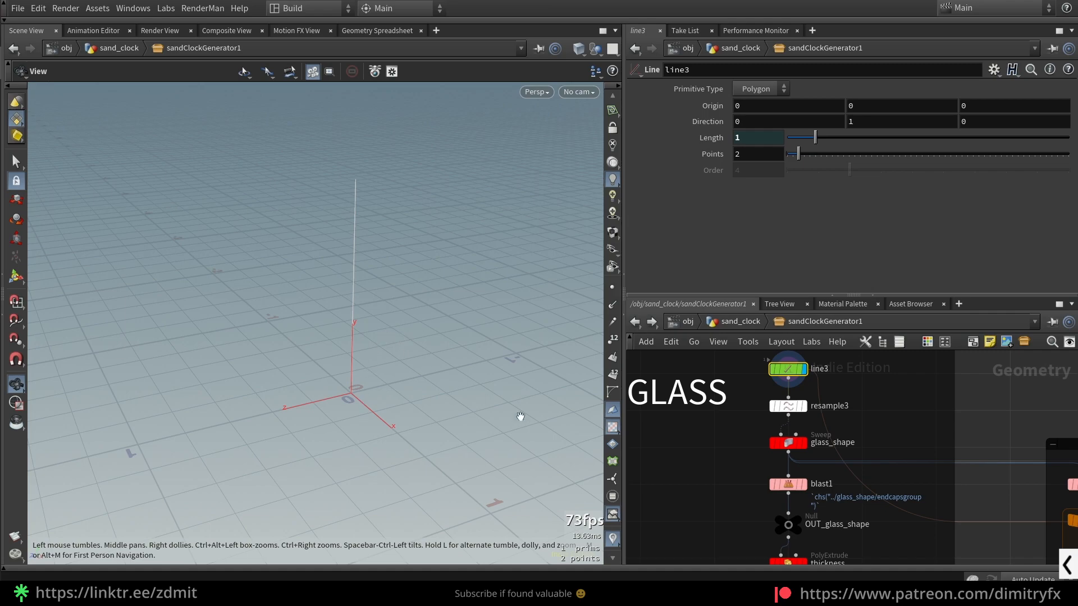
- Display the resample3 node, inspect its points in the viewport and hide the point display
left_click(786, 405)
key("r")
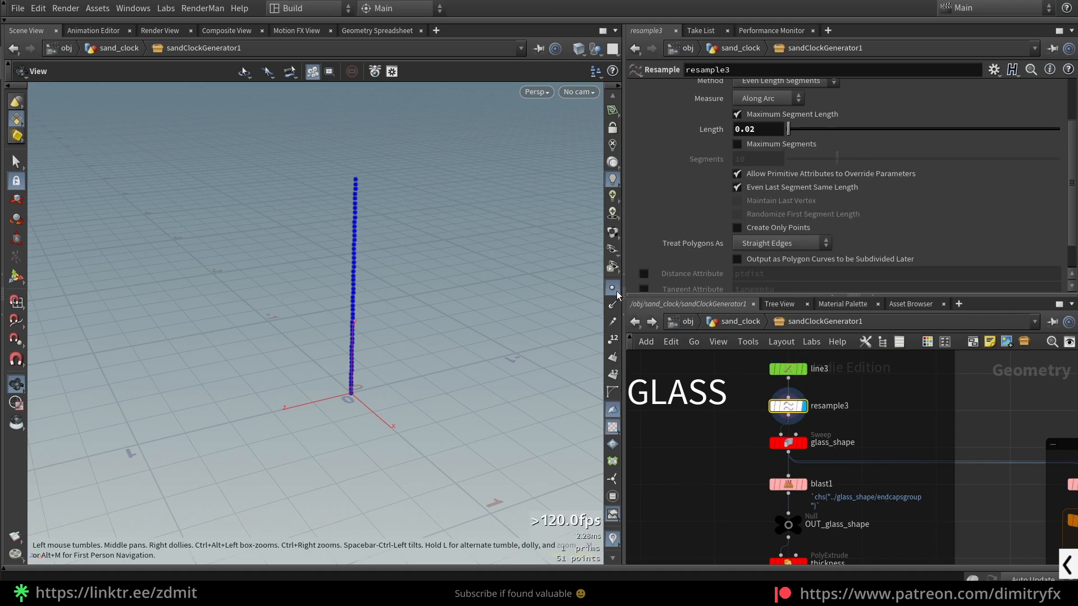
left_click_drag(360, 299, 399, 281)
left_click(611, 288)
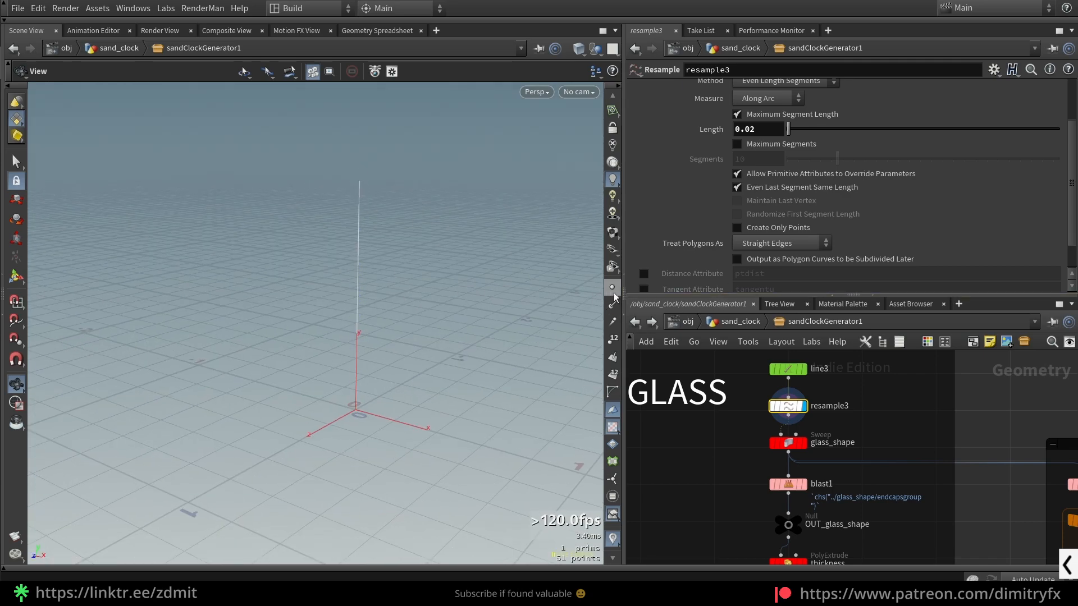
- Display the glass_shape sweep node and view it in wireframe
left_click(792, 442)
key("r")
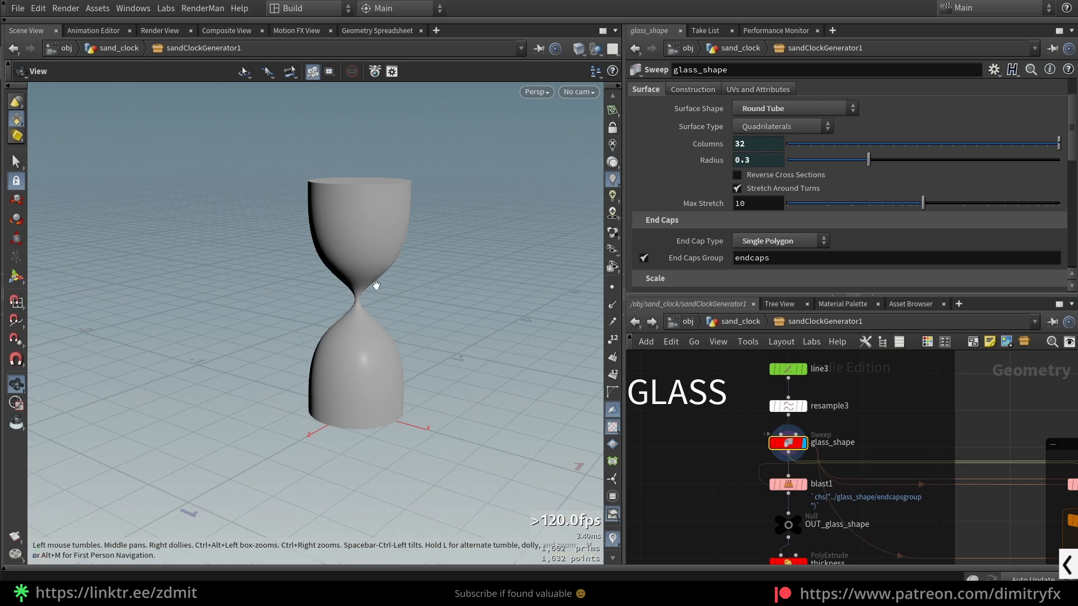
key("w")
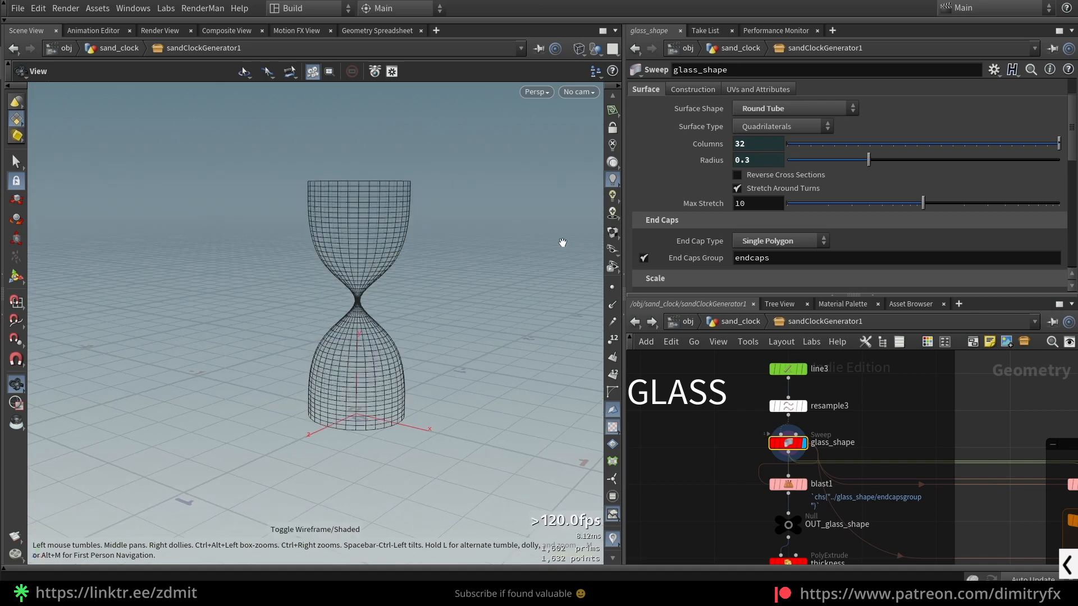
- Try a resample3 segment length of 0.1 and inspect the glass profile in shaded view
left_click(787, 407)
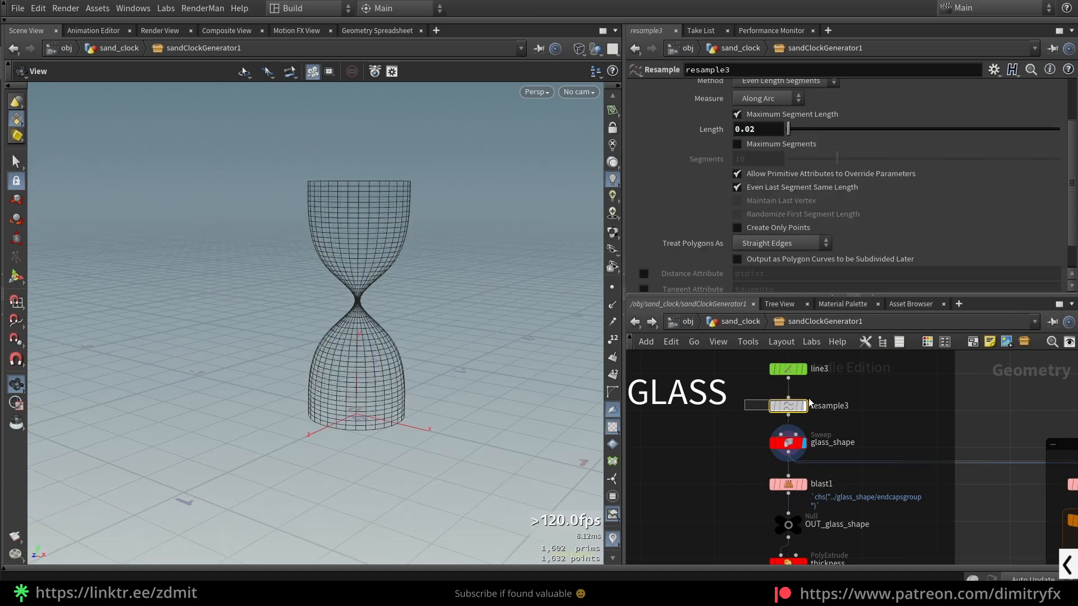
middle_click(755, 131, "ctrl")
scroll(427, 274, "up", 4)
key("w")
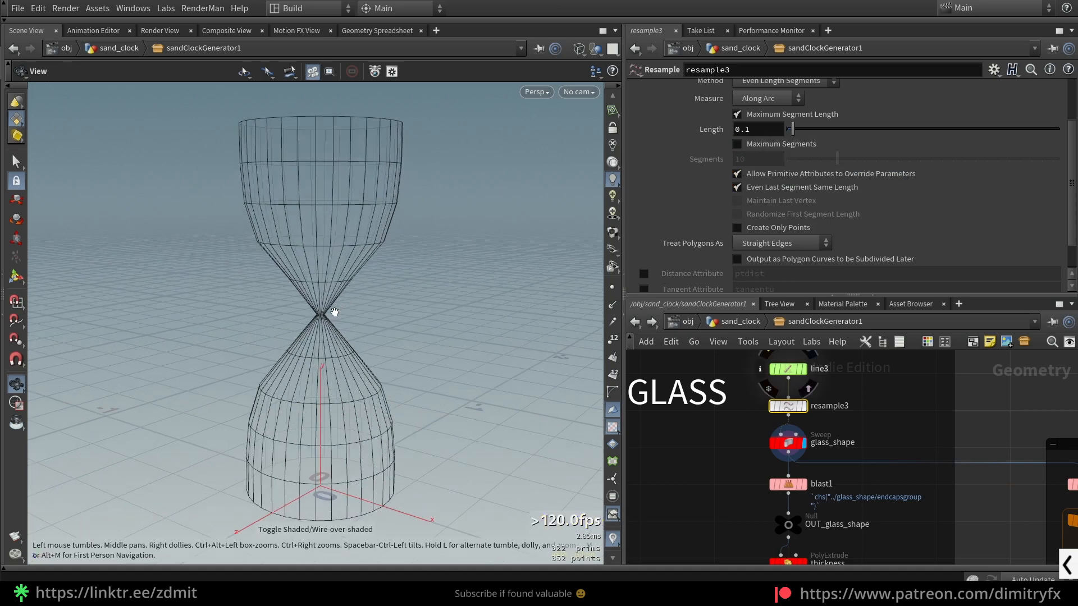
scroll(345, 251, "up", 3)
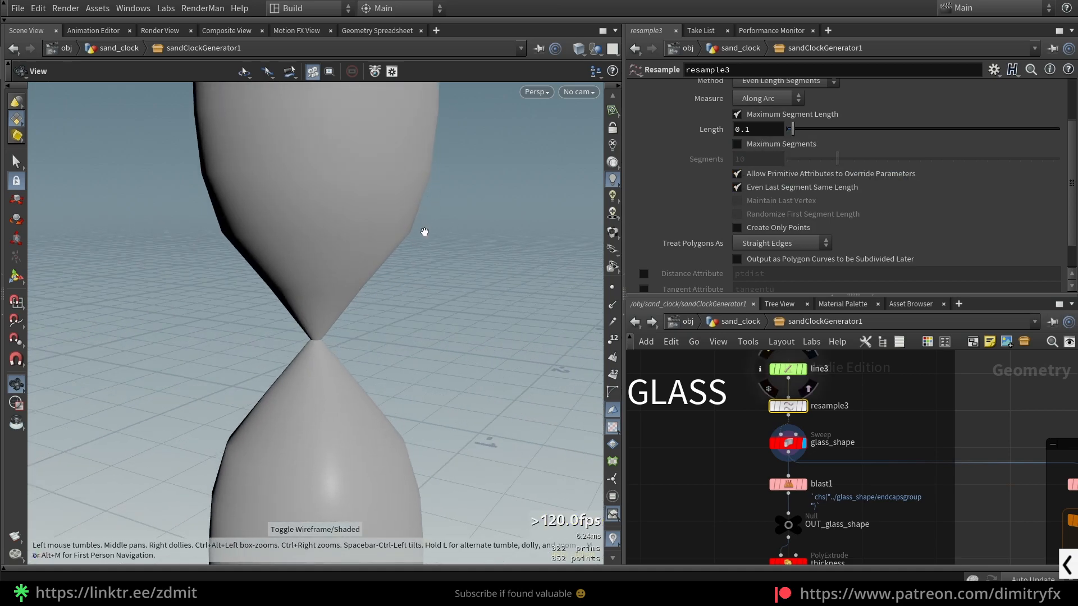
left_click_drag(405, 235, 426, 236)
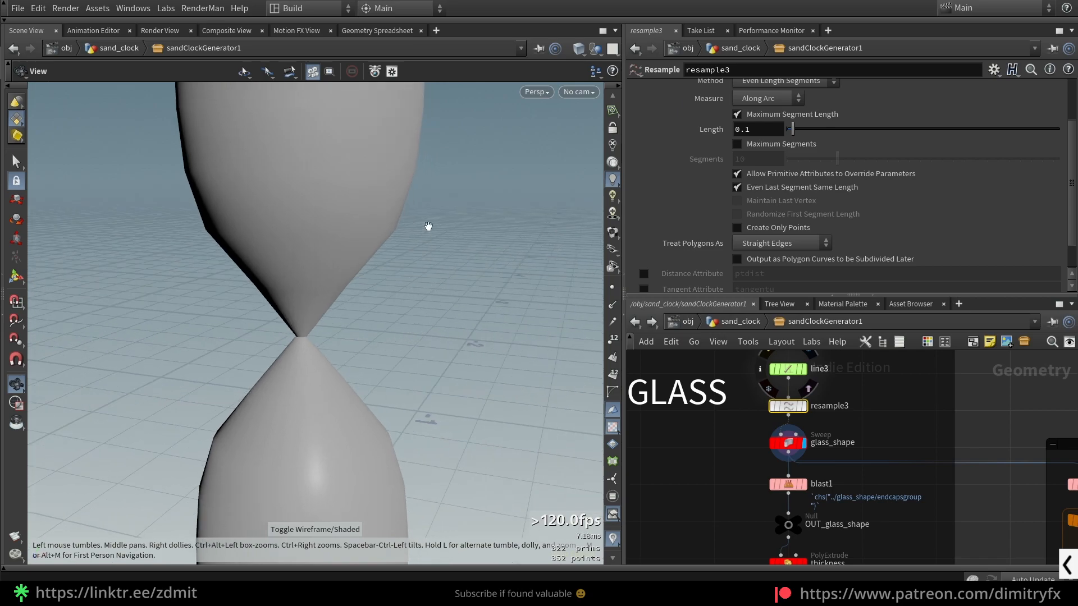
- Undo the resample3 length change and view the whole glass shape
key("ctrl+z")
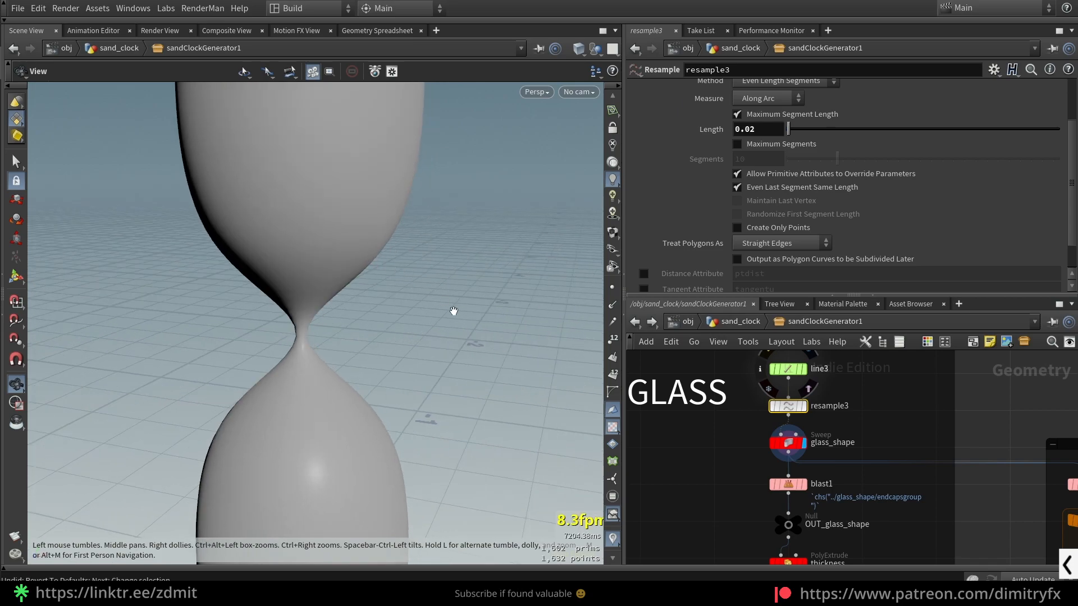
scroll(449, 311, "down", 3)
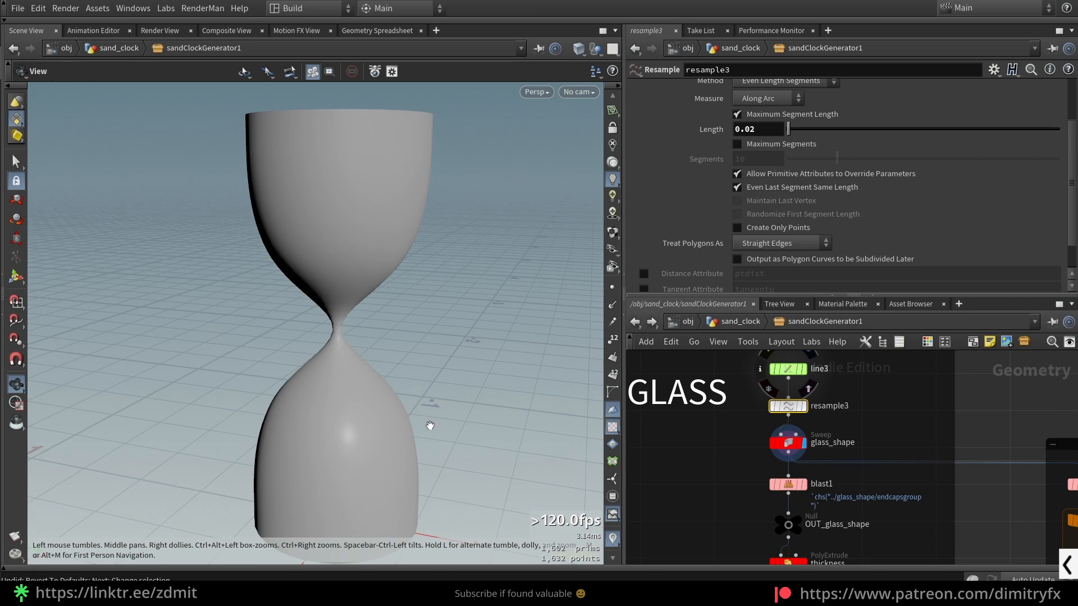
left_click_drag(430, 425, 424, 395)
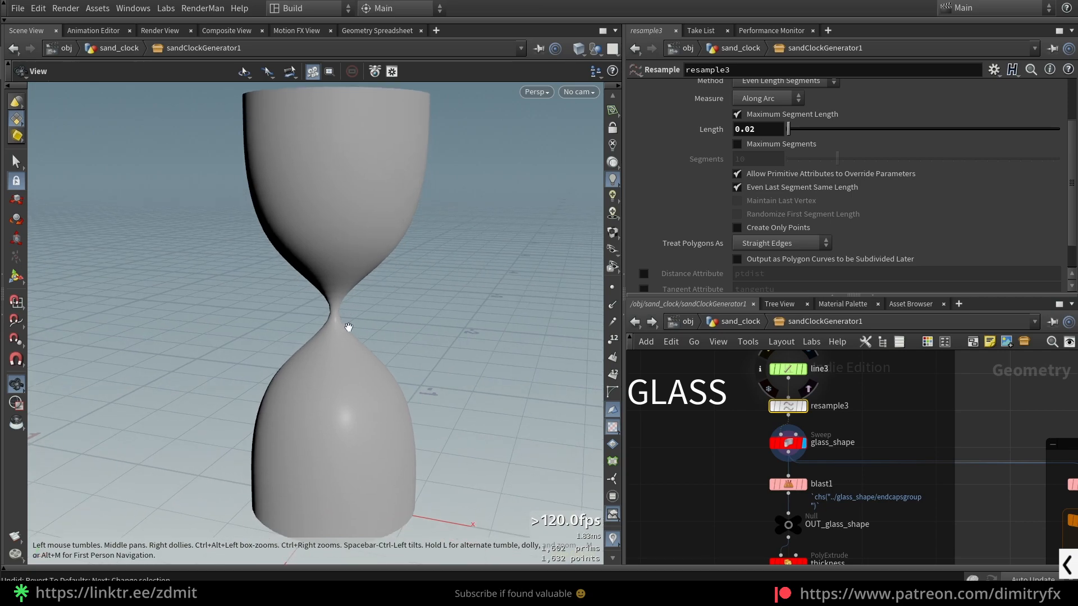
- Select the glass_shape sweep node to show its surface parameters and examine the glass shape
left_click(788, 443)
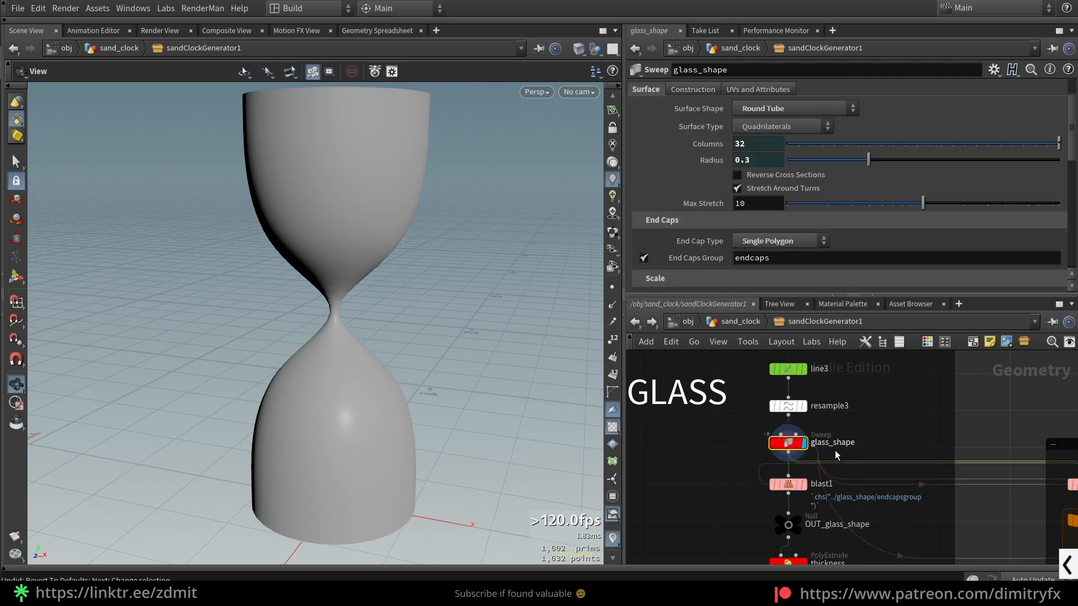
scroll(834, 450, "up", 2)
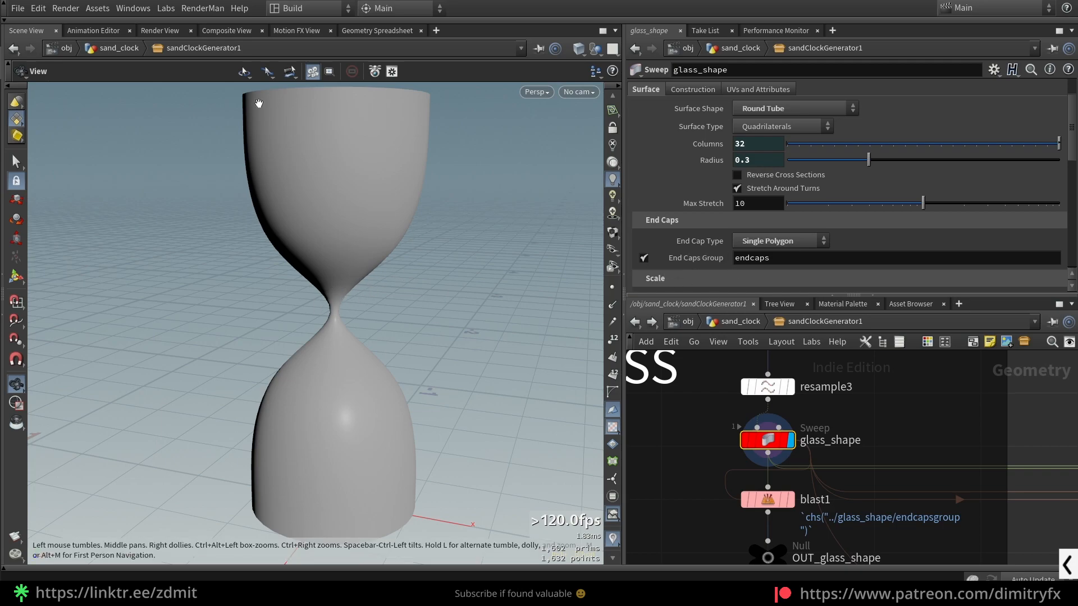
scroll(386, 224, "down", 1)
middle_click_drag(386, 224, 386, 256)
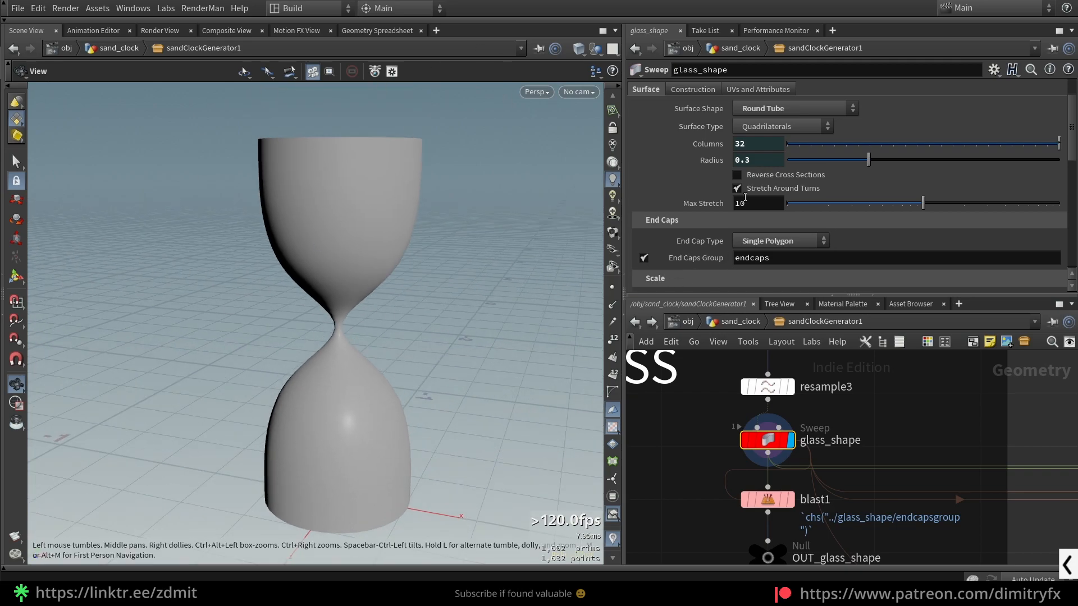
- Try a smaller radius on the glass_shape sweep and undo the change
scroll(696, 202, "up", 1)
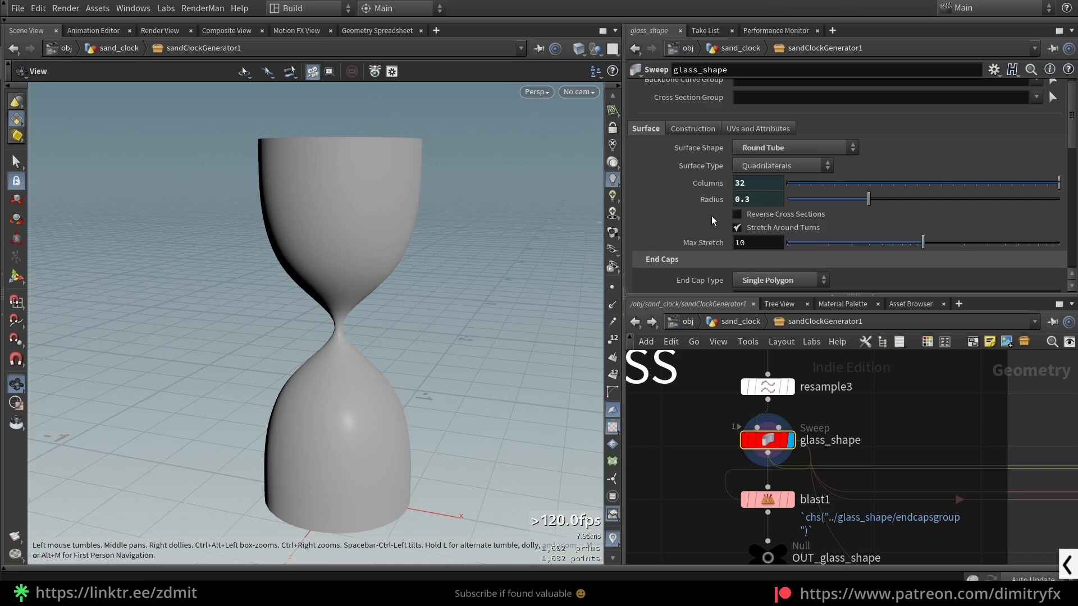
left_click_drag(868, 201, 855, 200)
key("ctrl+z")
- Review the End Caps settings and the Scale Ramp of the glass_shape sweep
scroll(712, 236, "down", 2)
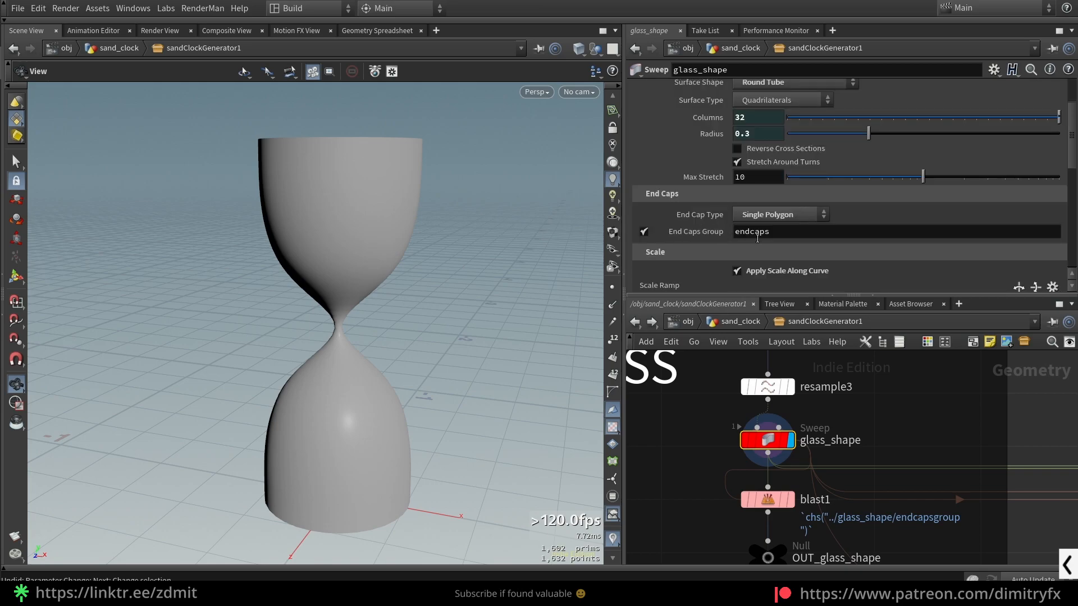
scroll(721, 287, "down", 3)
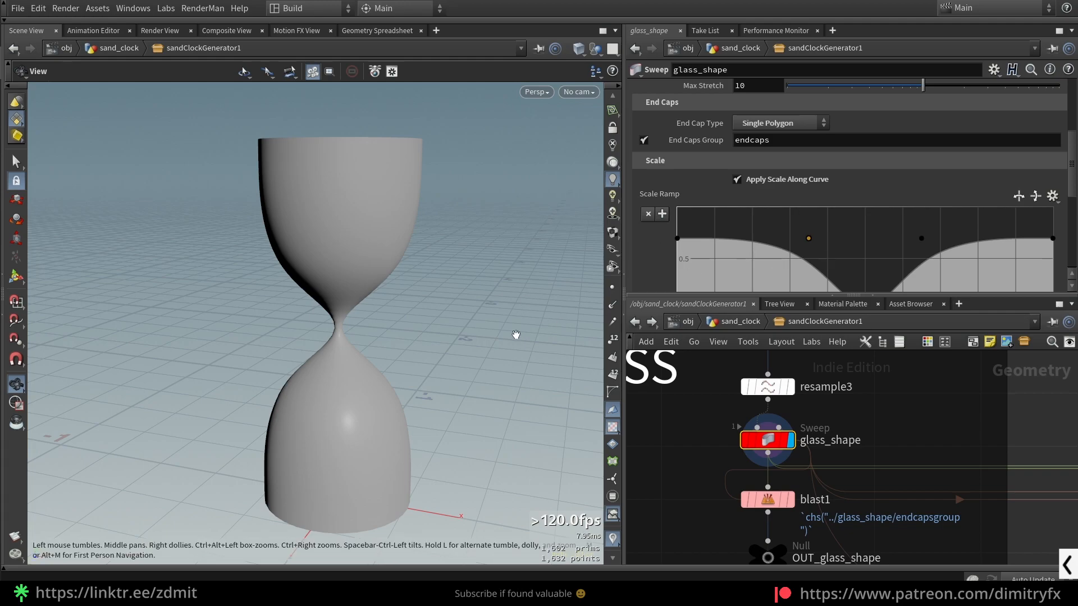
scroll(820, 255, "down", 2)
scroll(840, 232, "down", 2)
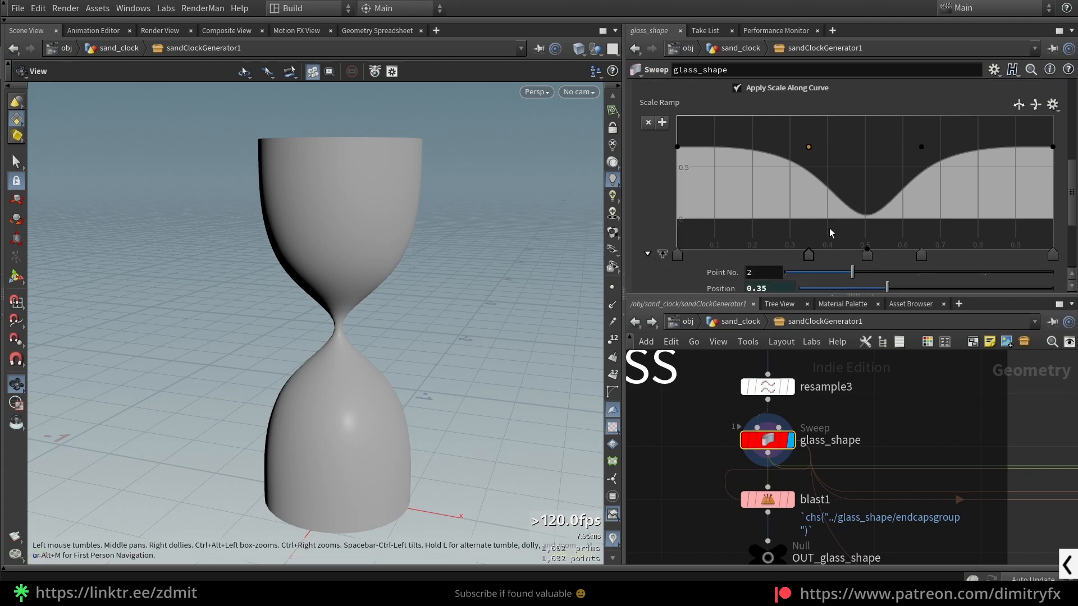
scroll(739, 173, "up", 1)
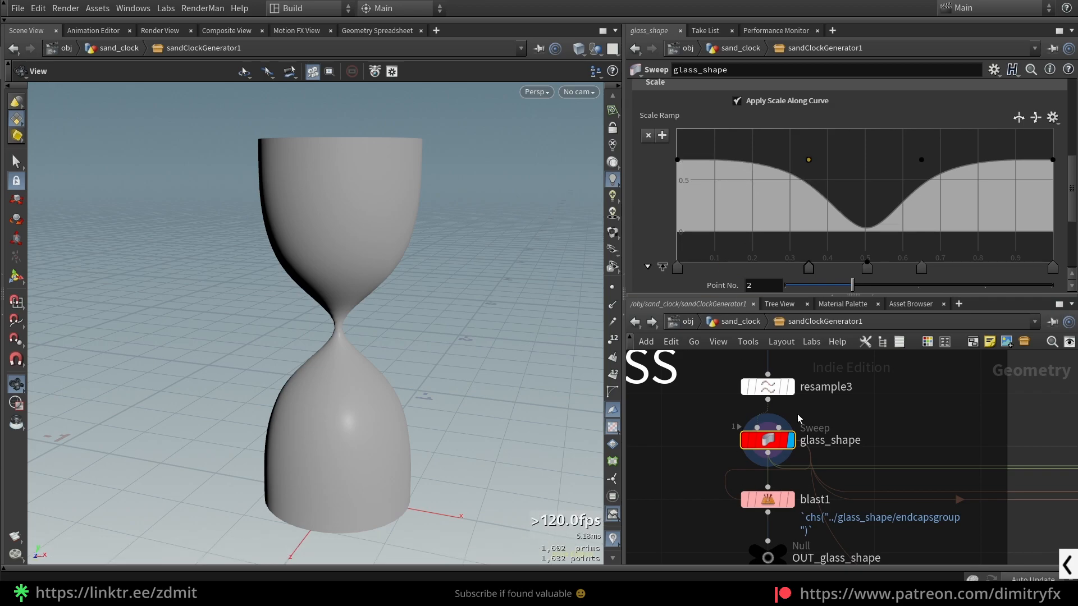
- Display the blast1 node and examine the glass with its end caps removed
scroll(700, 510, "down", 1)
middle_click_drag(698, 512, 681, 480)
left_click(744, 468)
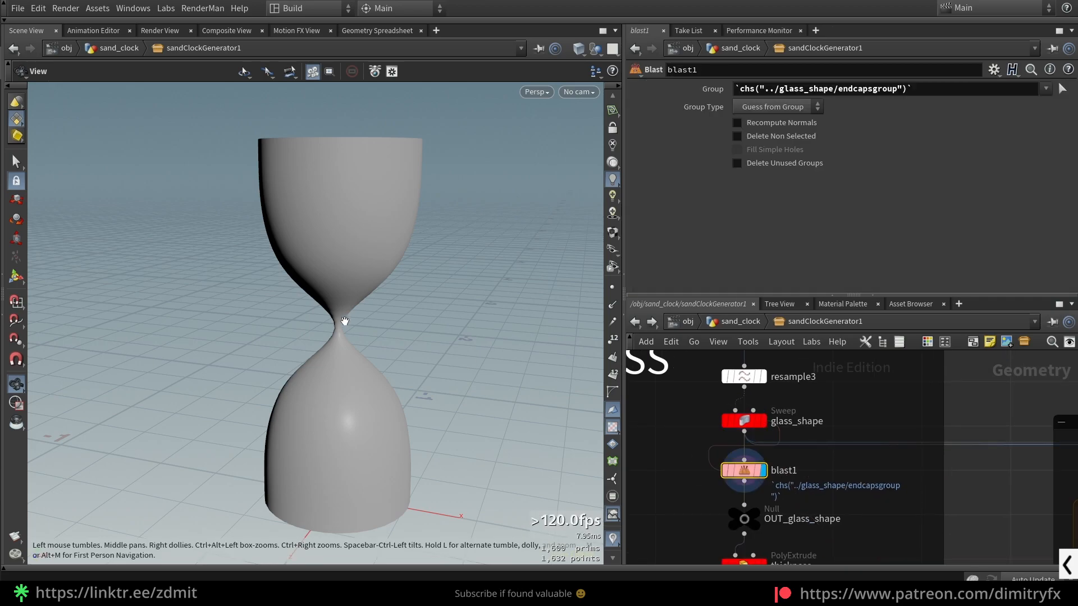
scroll(882, 510, "down", 3)
middle_click_drag(877, 501, 853, 443)
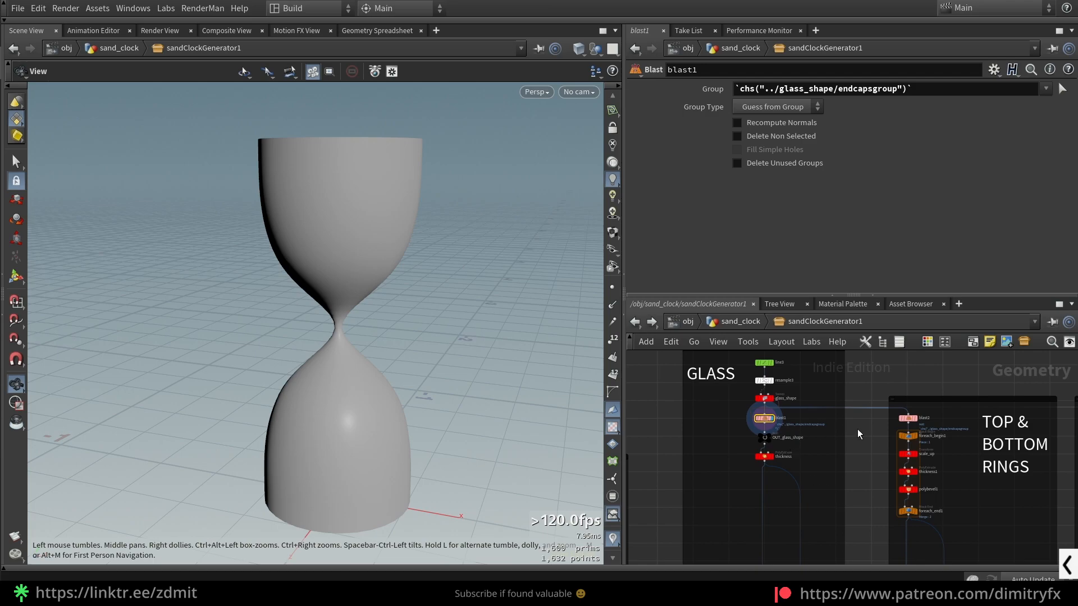
left_click_drag(377, 166, 407, 155)
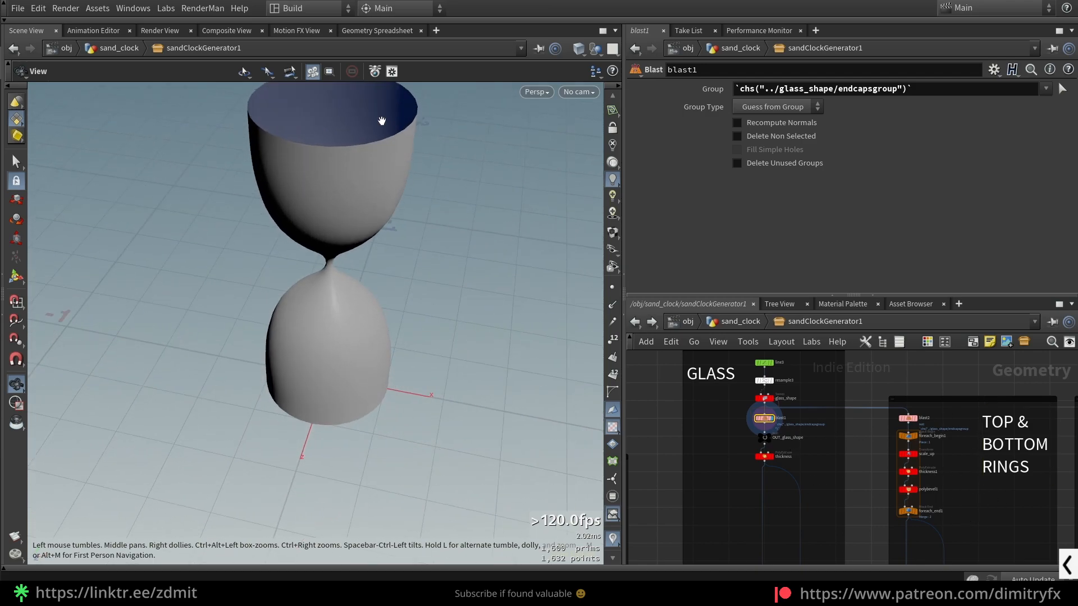
middle_click_drag(445, 210, 452, 244)
left_click_drag(374, 198, 387, 176)
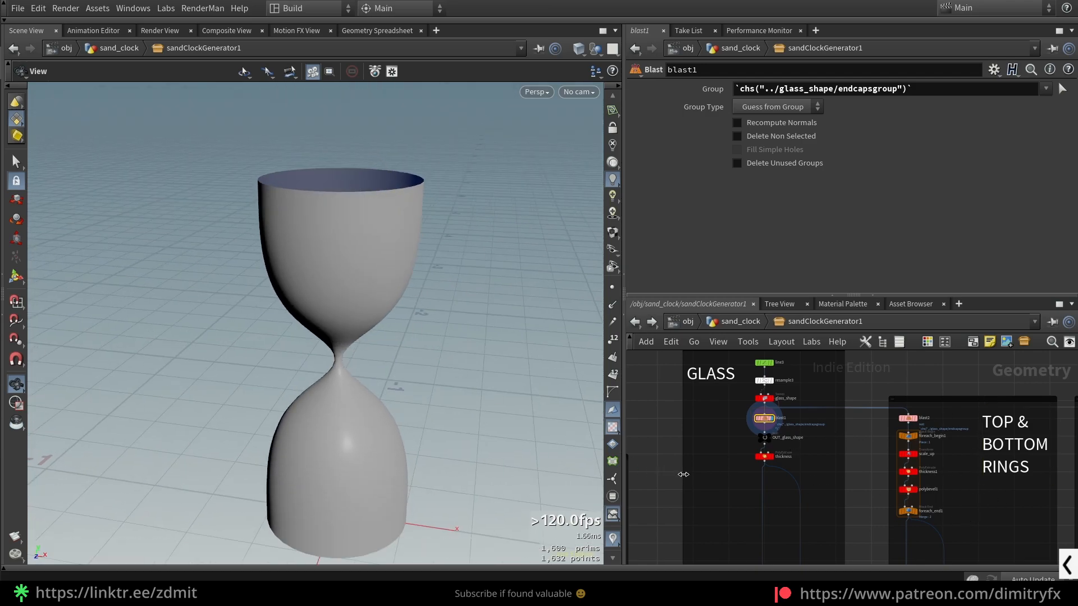
- Select the thickness PolyExtrude node in the GLASS group to show its parameters
middle_click_drag(754, 511, 741, 399)
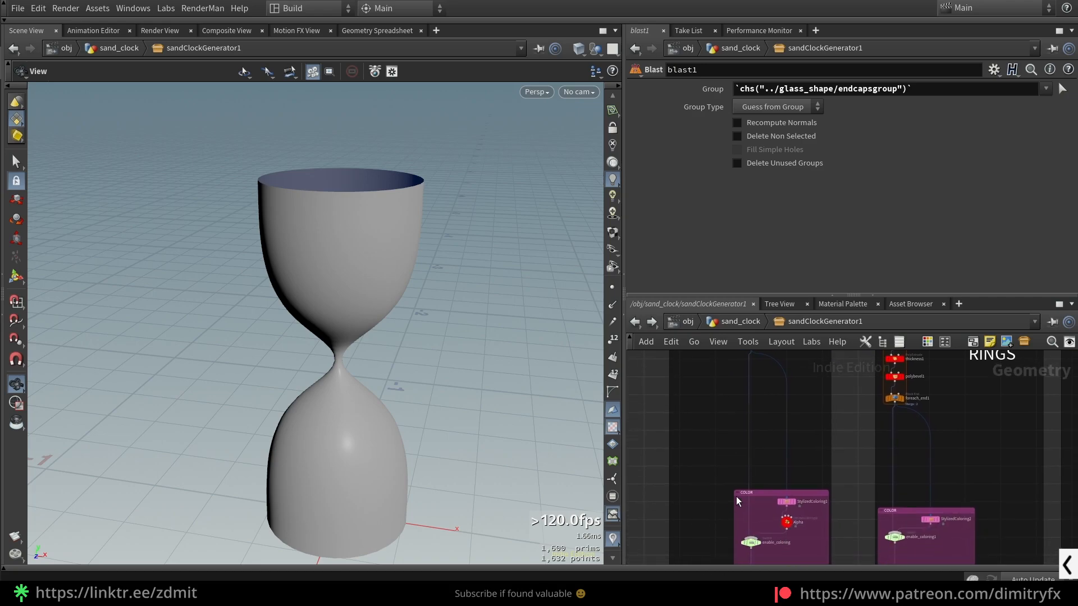
scroll(729, 501, "down", 3)
middle_click_drag(728, 500, 740, 448)
key("f")
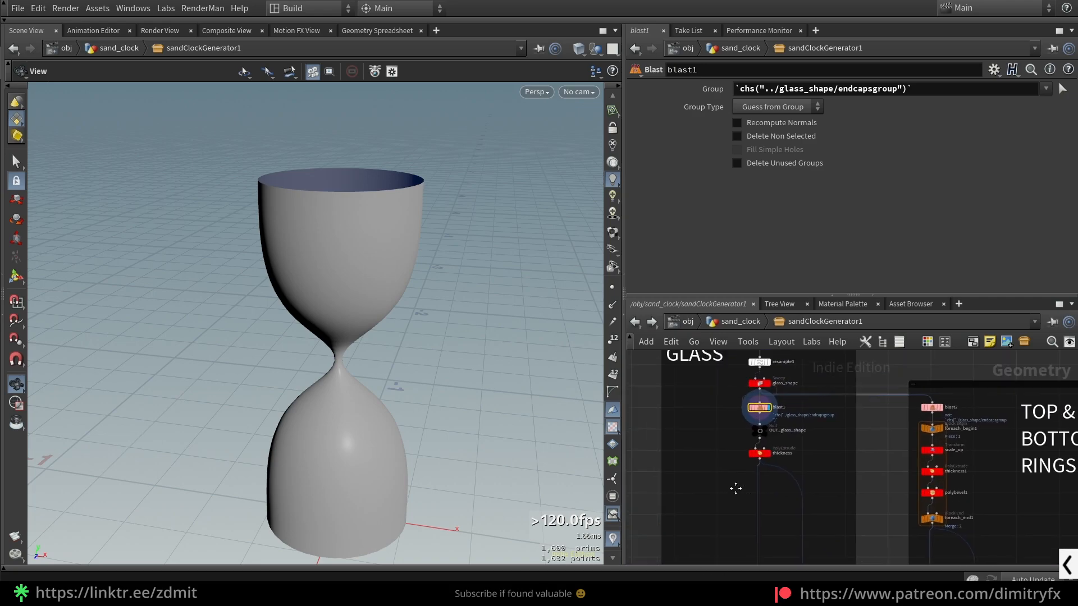
left_click_drag(767, 435, 821, 452)
middle_click_drag(729, 510, 716, 488)
left_click_drag(737, 499, 819, 463)
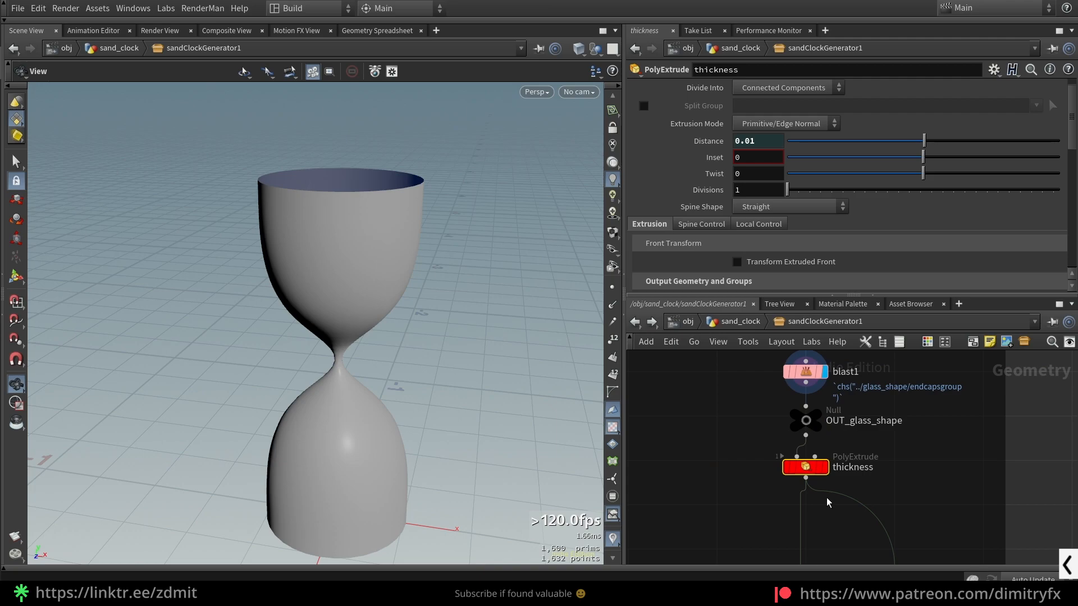
- Display the thickness node's result and examine the glass wall at the upper rim from above
scroll(800, 504, "down", 5)
scroll(799, 504, "up", 4)
left_click(788, 458)
left_click_drag(371, 141, 461, 378)
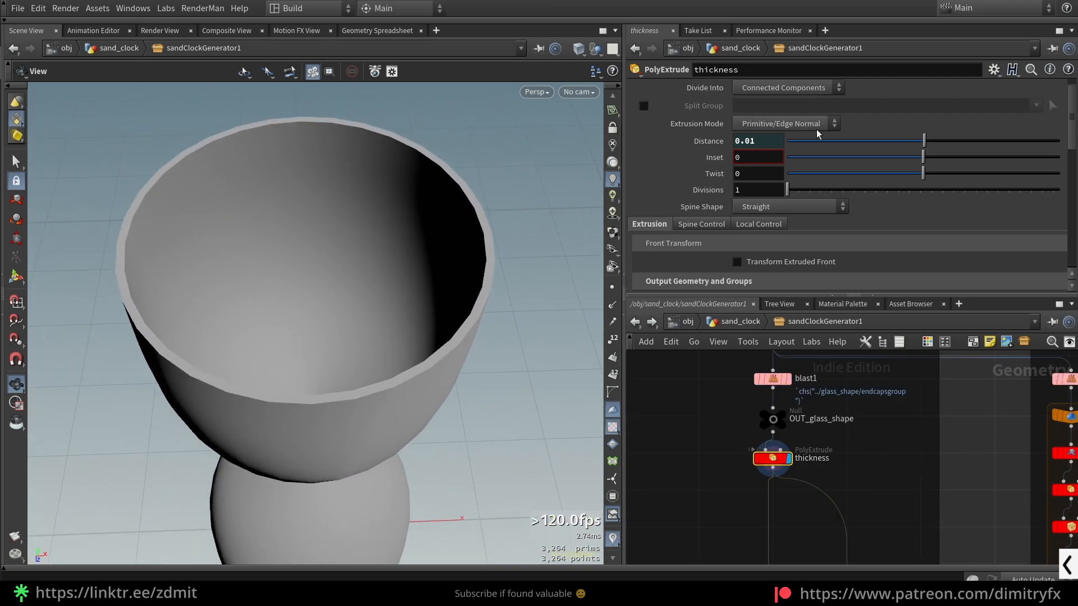
- Toggle the thickness node's Output Back option off and on again to compare the inner glass wall
scroll(794, 152, "down", 4)
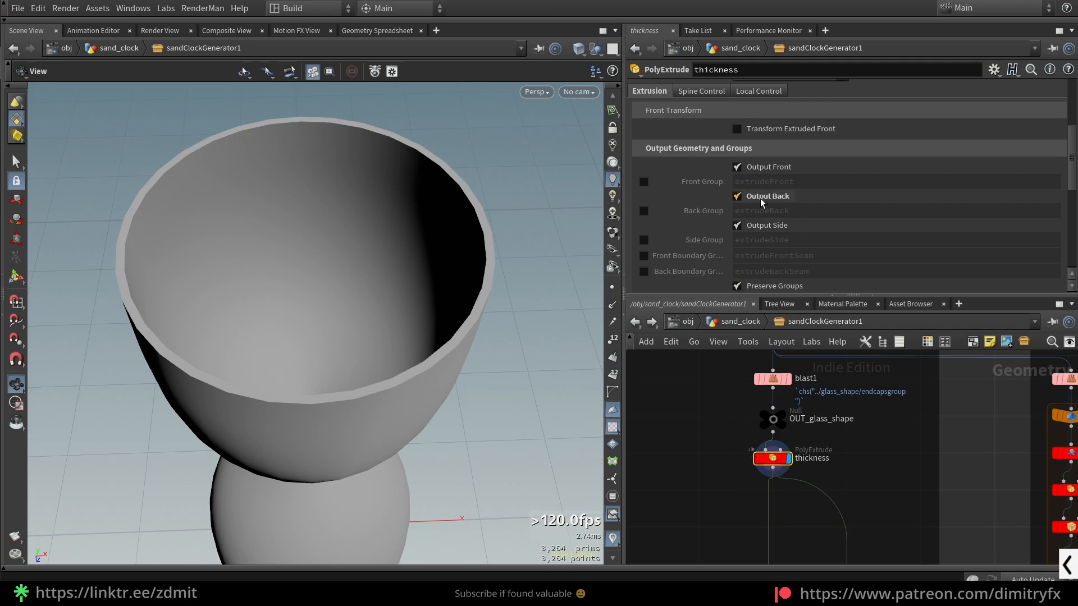
mouse_move(762, 203)
scroll(727, 452, "down", 3)
mouse_move(482, 308)
left_mouse_down()
mouse_move(493, 352)
mouse_move(462, 254)
mouse_move(487, 308)
left_mouse_up()
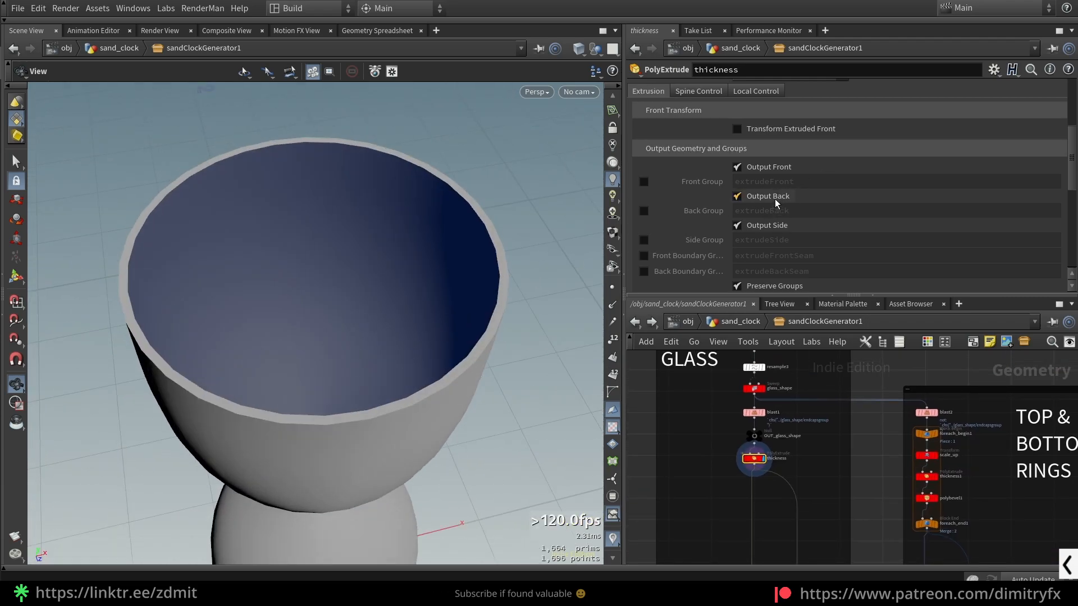
left_click(775, 201)
scroll(486, 276, "down", 2)
scroll(708, 213, "up", 4)
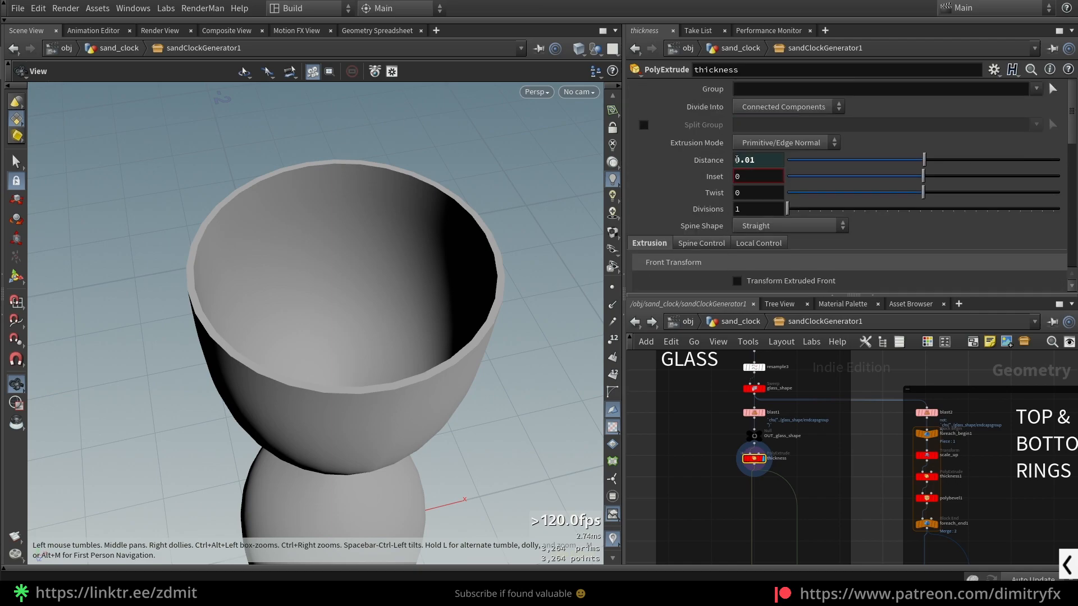
left_click_drag(924, 161, 924, 164)
- Display the StylizedColoring1 node in the glass COLOR group and examine the coloring of the whole glass shape
scroll(813, 398, "down", 3)
scroll(789, 522, "up", 5)
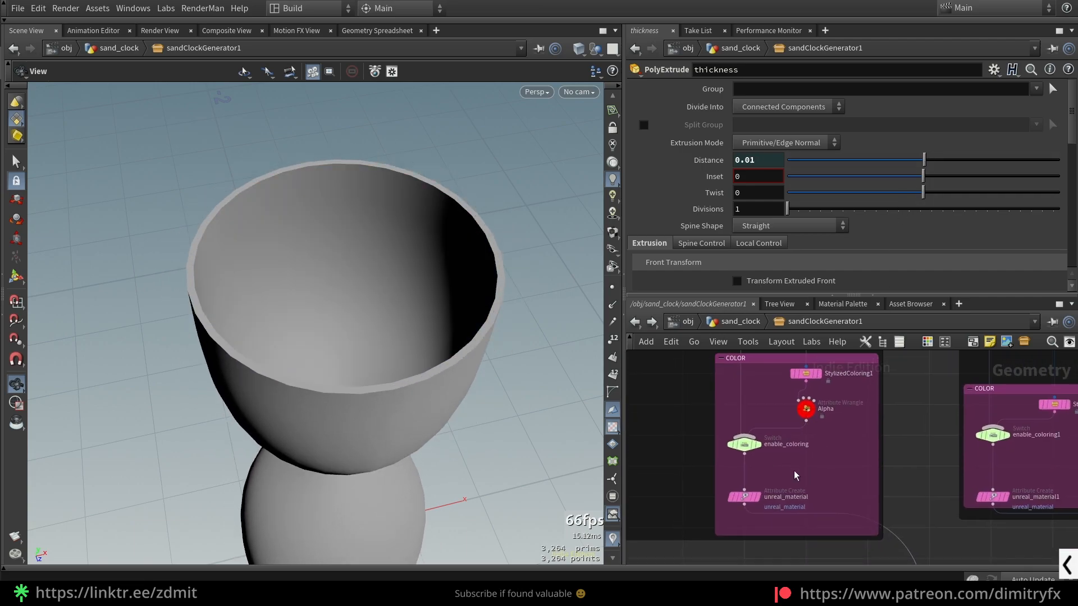
scroll(859, 439, "up", 2)
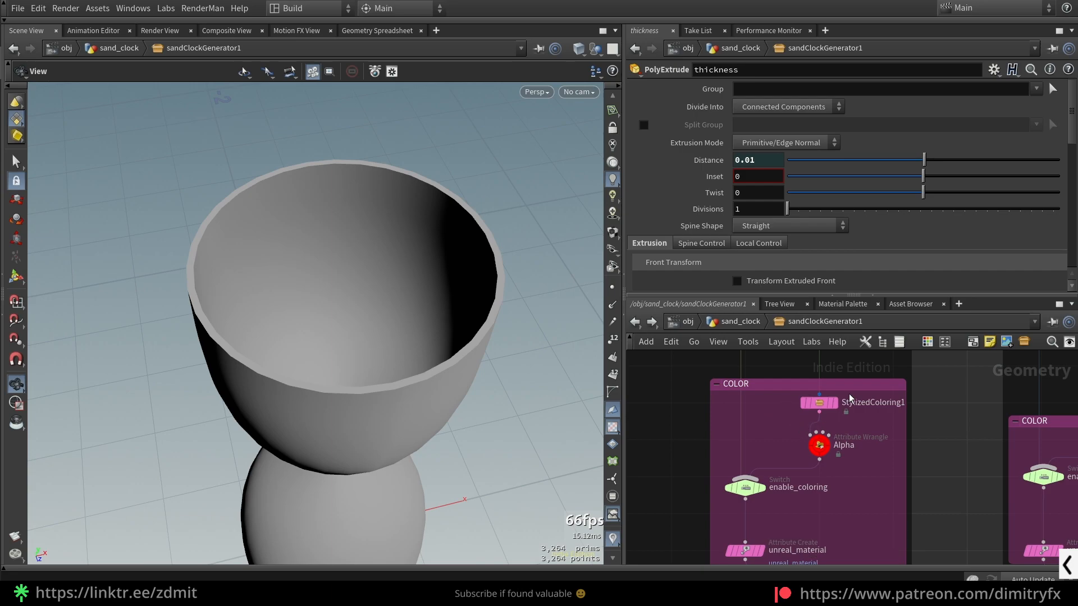
left_click(819, 402)
left_click(835, 403)
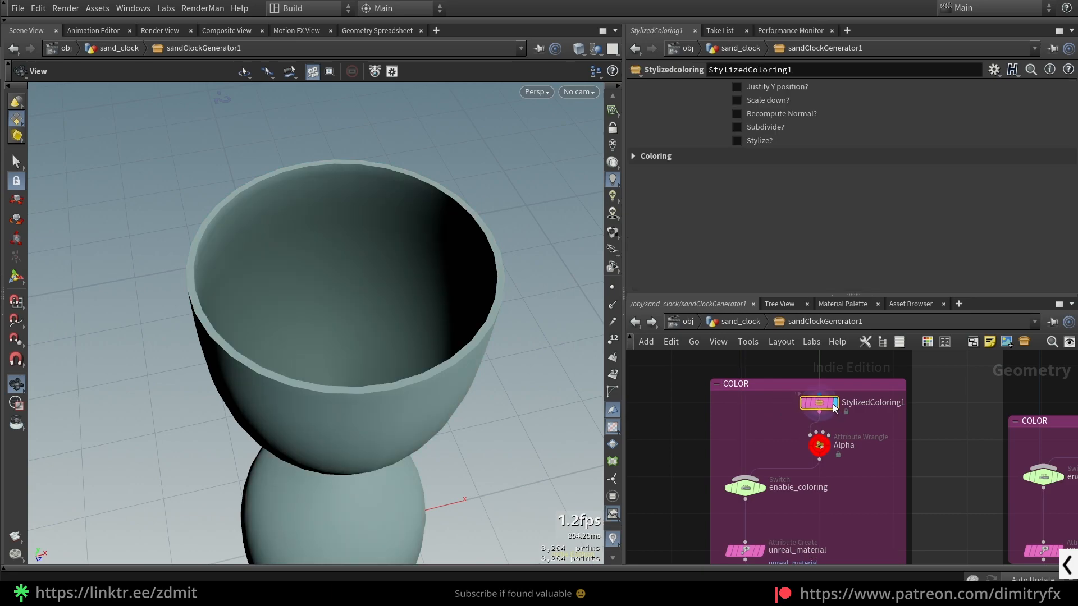
left_click_drag(448, 399, 444, 331)
- Display the Alpha wrangle's result and review its VEX expression that assigns the Alpha attribute with chf
left_click(820, 448)
left_click(822, 448)
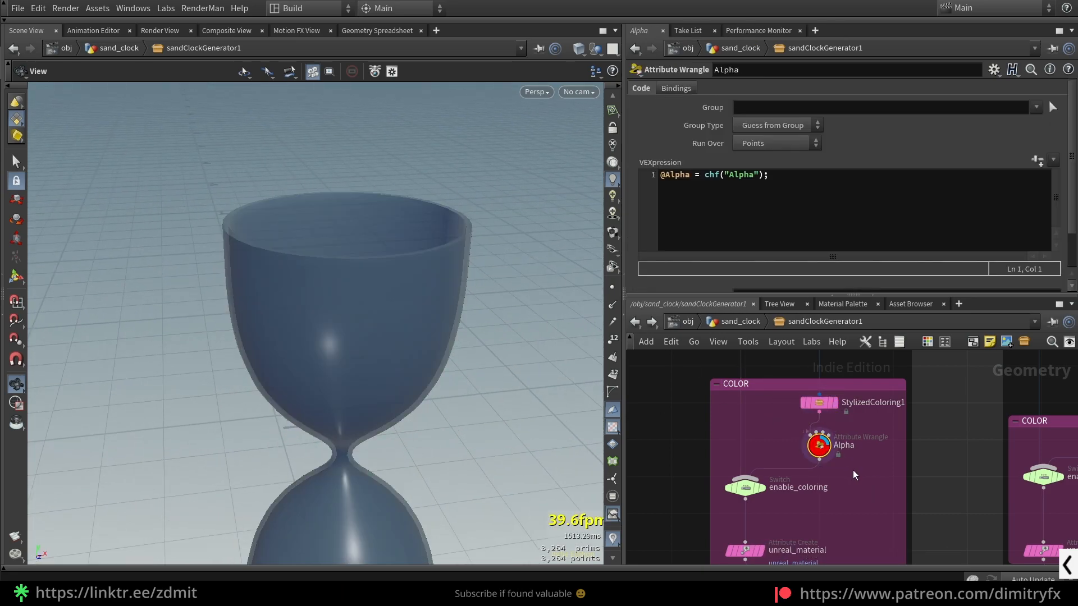
left_click(741, 211)
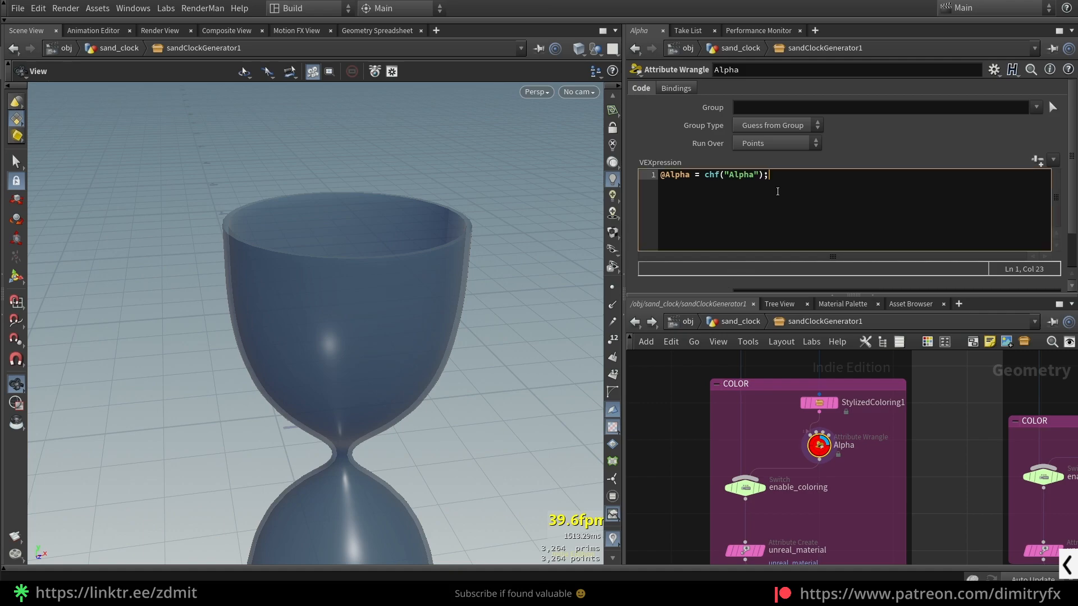
left_click(685, 191)
mouse_move(660, 178)
left_mouse_down()
mouse_move(692, 180)
mouse_move(672, 176)
left_mouse_up()
left_click(737, 192)
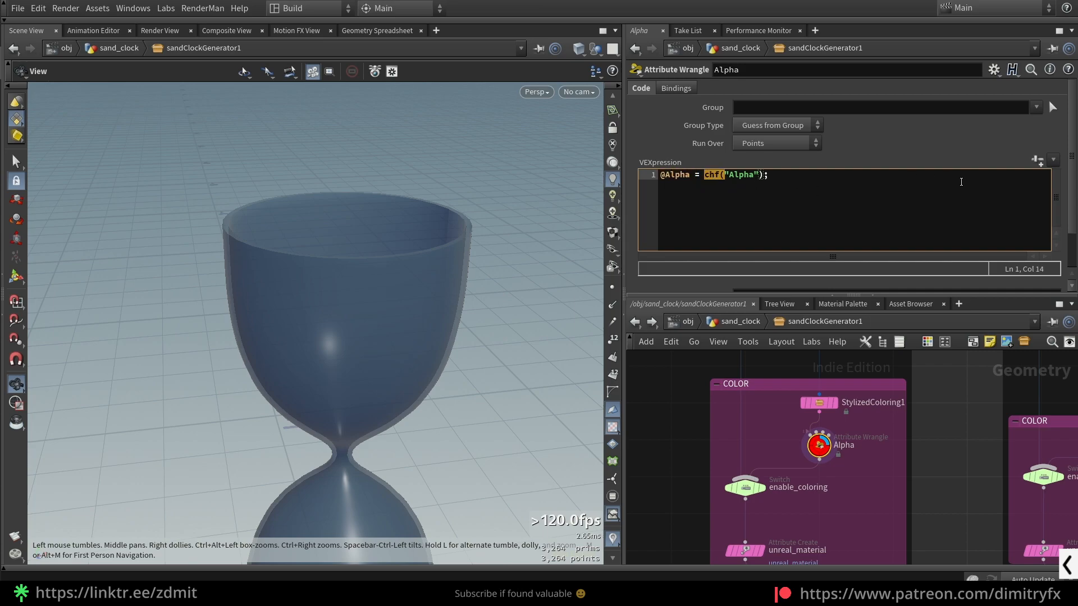
- Locate the Alpha channel referenced in the wrangle code, try a lower value for it and undo the change
scroll(1060, 197, "down", 2)
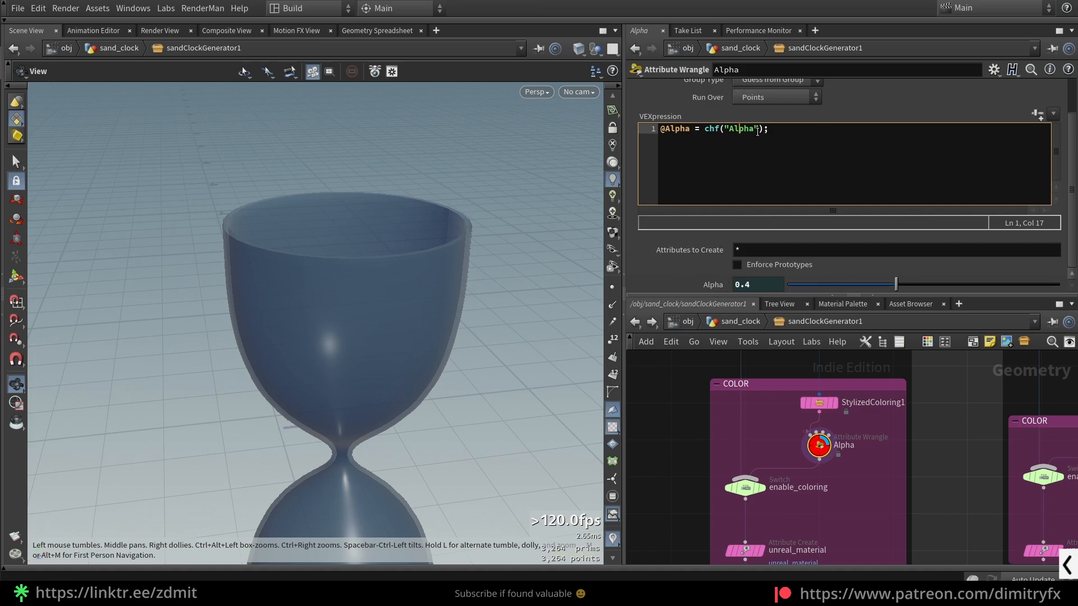
left_click_drag(755, 129, 733, 128)
left_click(750, 147)
left_click_drag(893, 284, 826, 284)
key("ctrl+z")
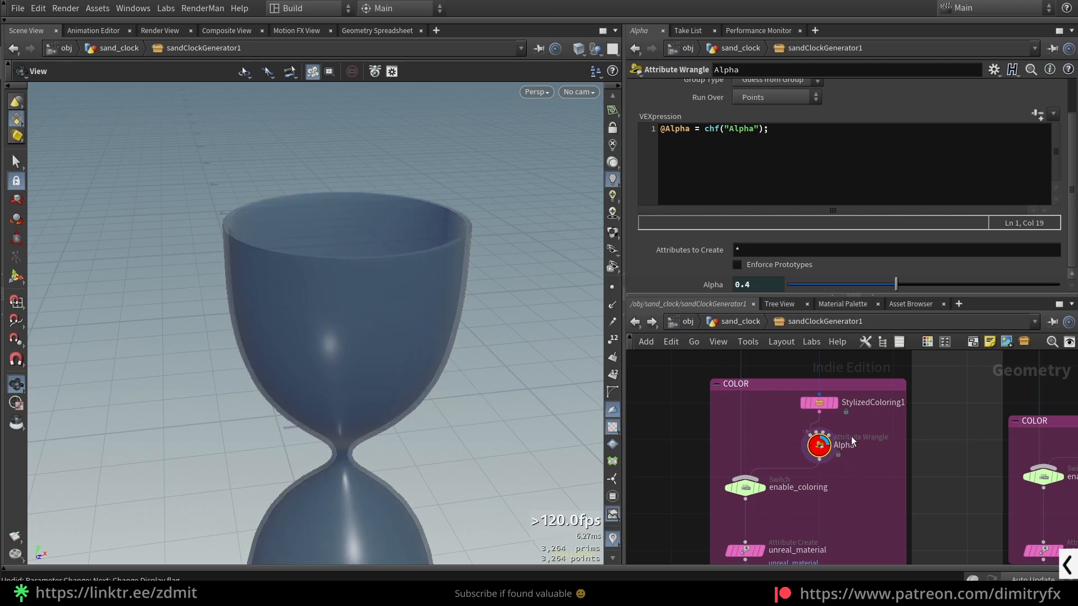
- Display the enable_coloring switch, review its thickness and Alpha inputs, and select the StylizedColoring1 node above it
left_click(746, 489)
key("r")
scroll(809, 511, "down", 2)
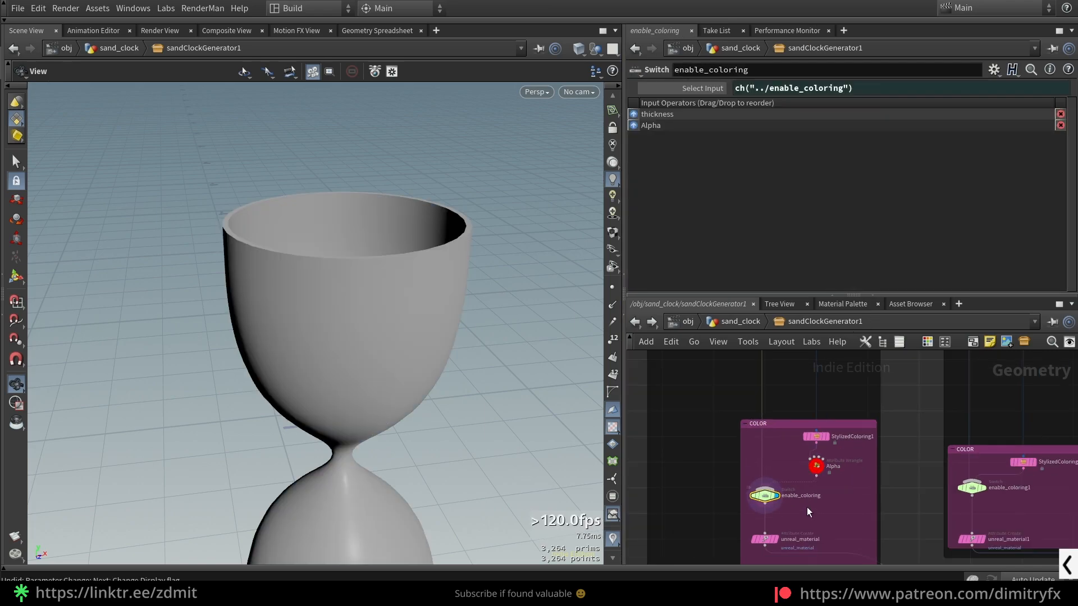
scroll(813, 510, "up", 3)
middle_click_drag(812, 510, 838, 515)
left_click(897, 389)
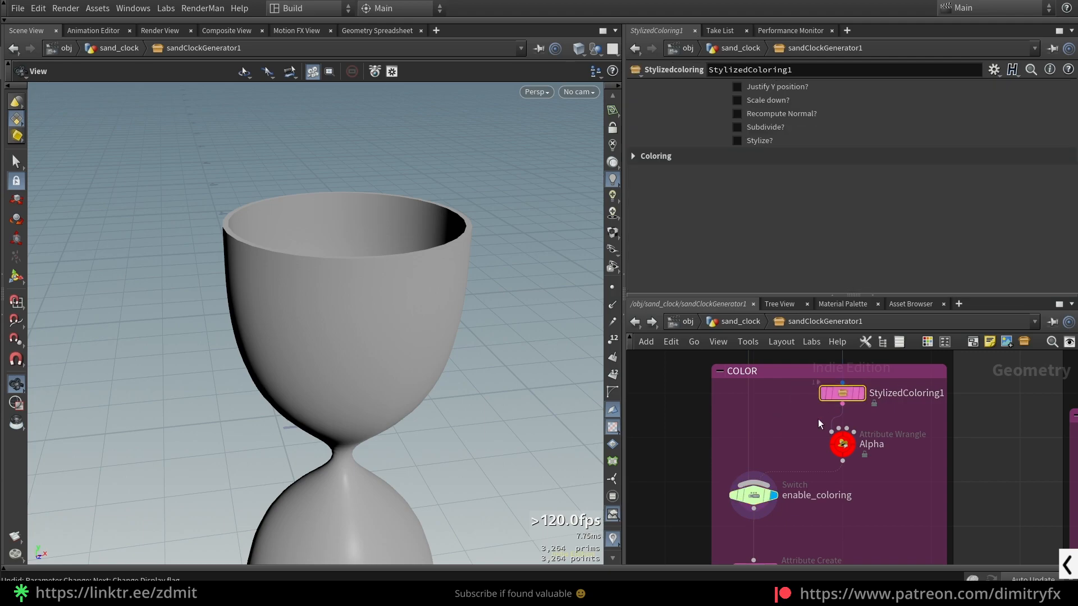
- Display the unreal_material attribute node and review its attribute name and shader path string
scroll(874, 508, "down", 1)
middle_click_drag(874, 508, 831, 386)
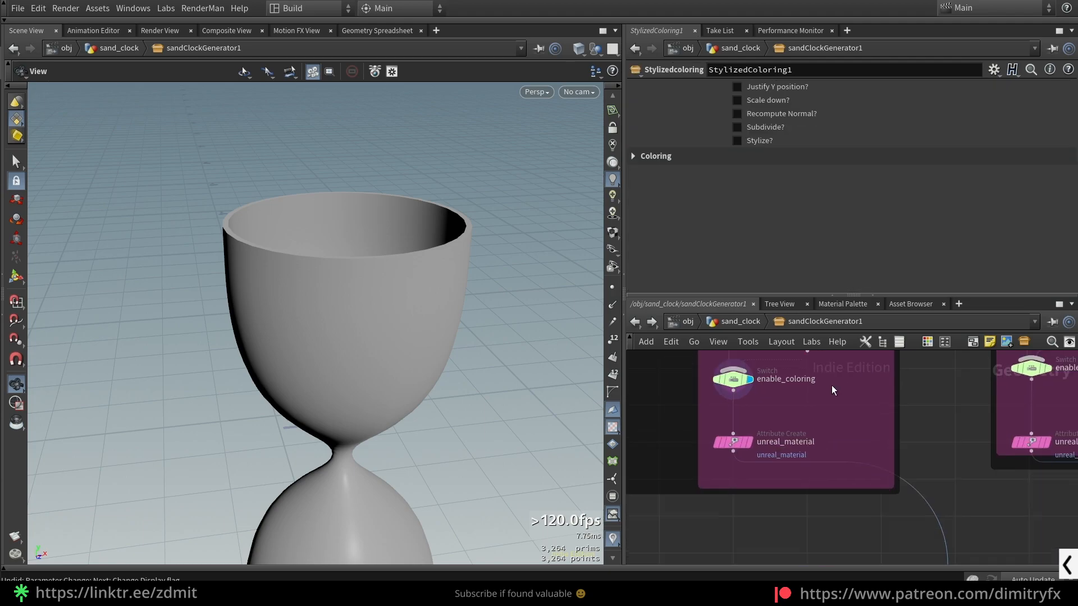
middle_click_drag(784, 413, 782, 454)
left_click(763, 484)
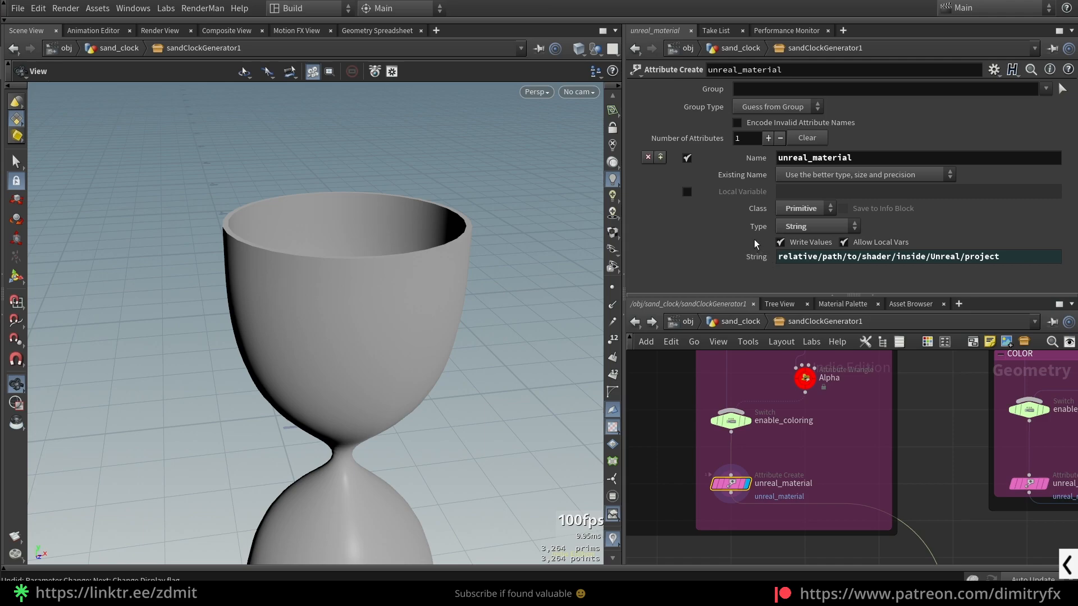
left_click_drag(859, 158, 773, 159)
- Add a new Unreal Material node inside the COLOR group as a demonstration and delete it again
left_click(824, 441)
key("Tab")
type("unr")
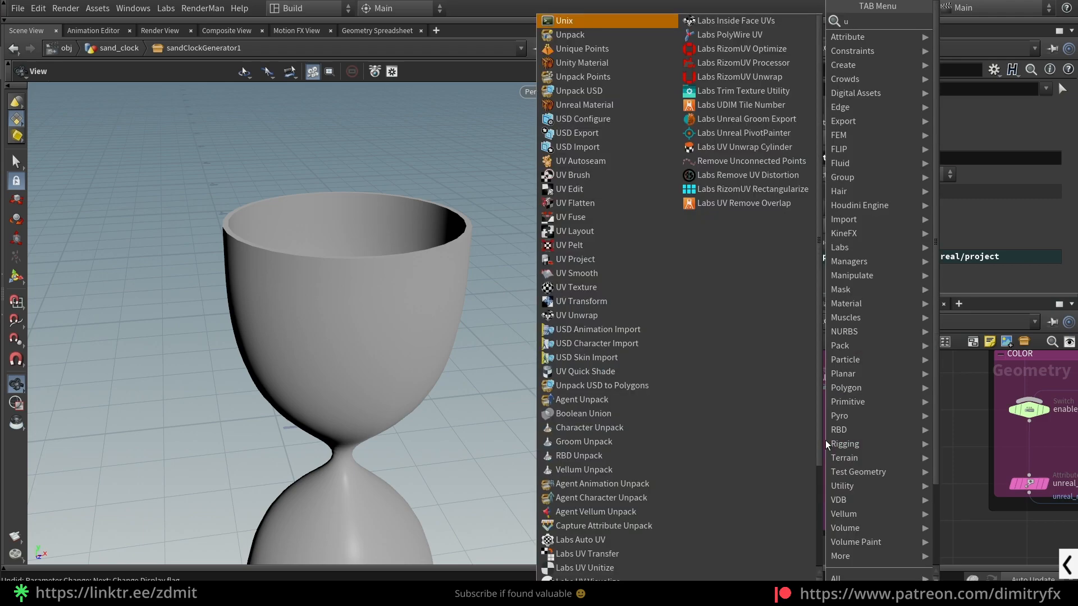
key("Return")
left_click(824, 441)
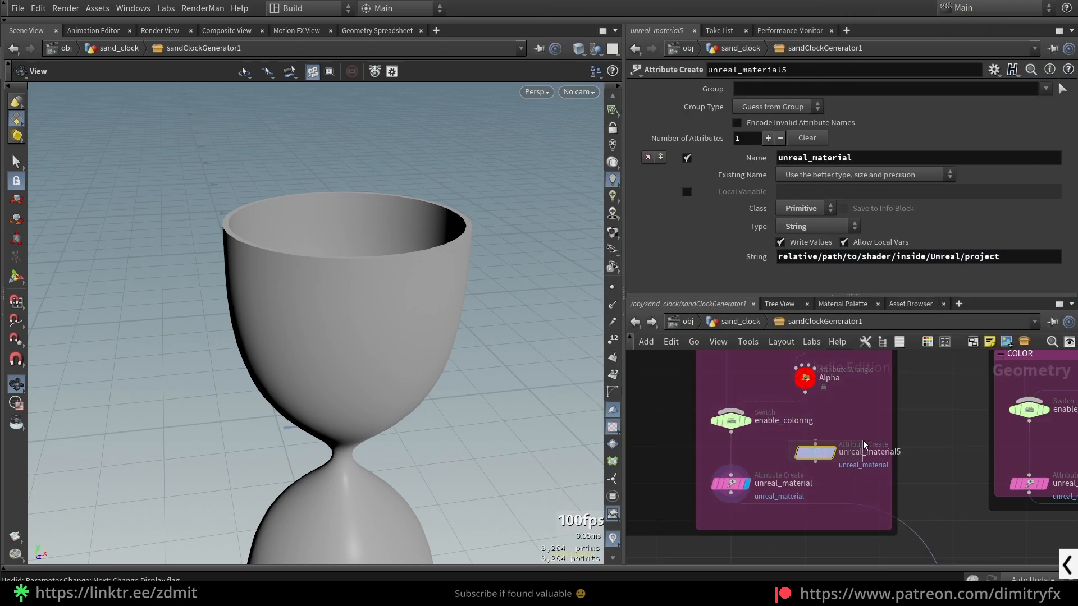
key("Delete")
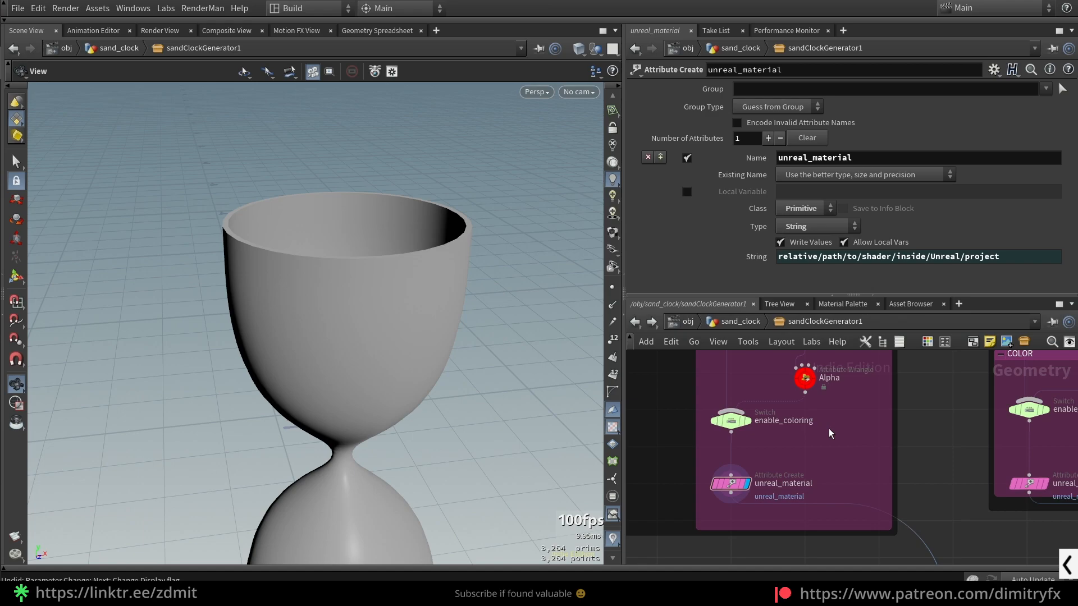
- Display the blast2 node in the TOP & BOTTOM RINGS group and examine the isolated end caps
scroll(915, 491, "down", 2)
middle_click_drag(915, 491, 780, 455)
scroll(781, 455, "up", 2)
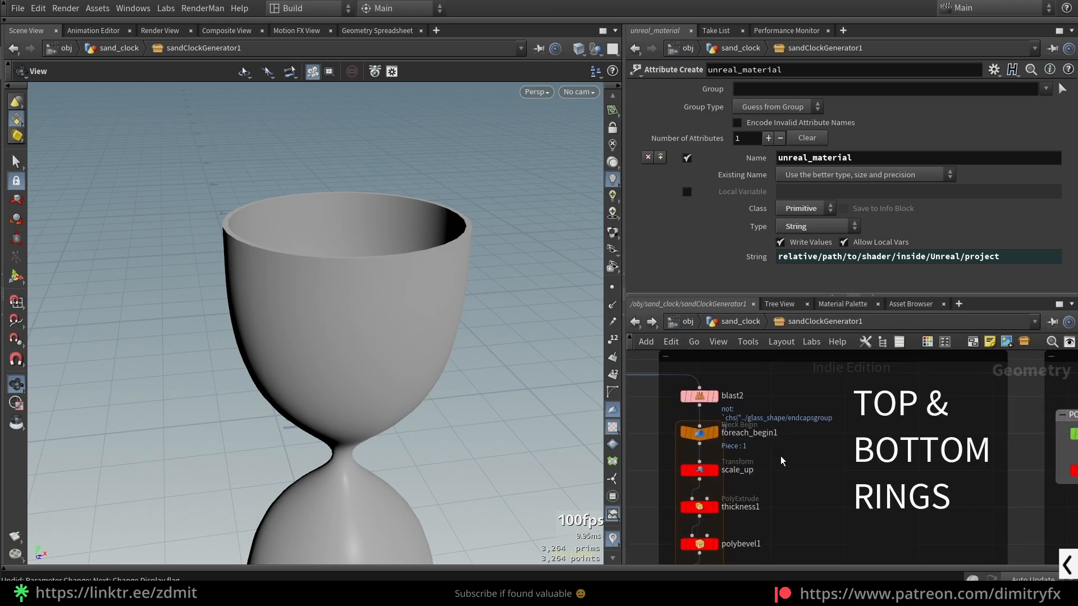
left_click(699, 398)
left_click(715, 396)
scroll(452, 322, "down", 2)
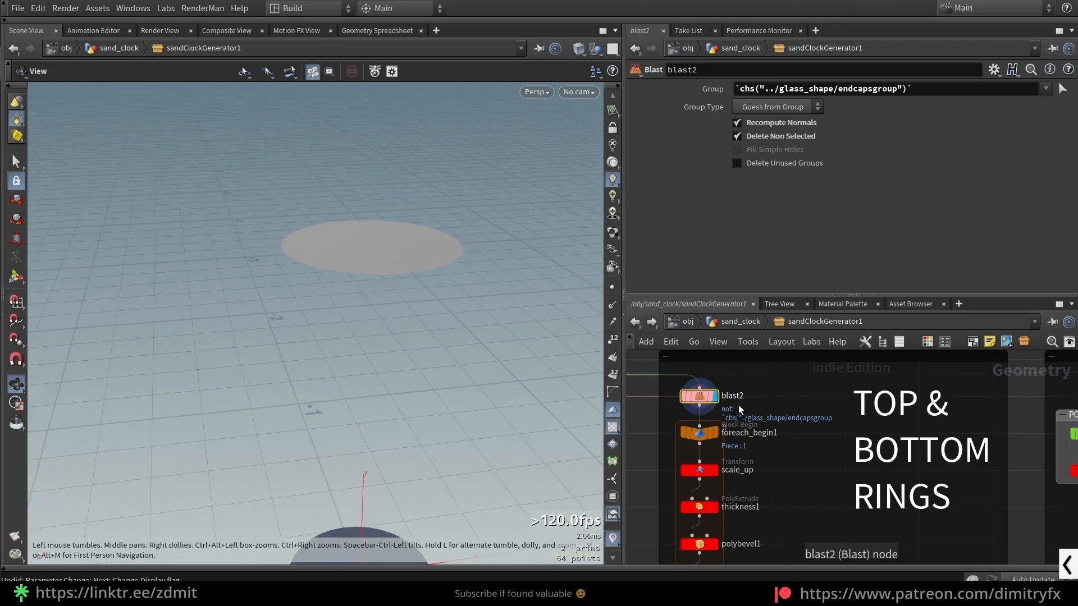
scroll(718, 418, "down", 3)
middle_click_drag(721, 418, 792, 393)
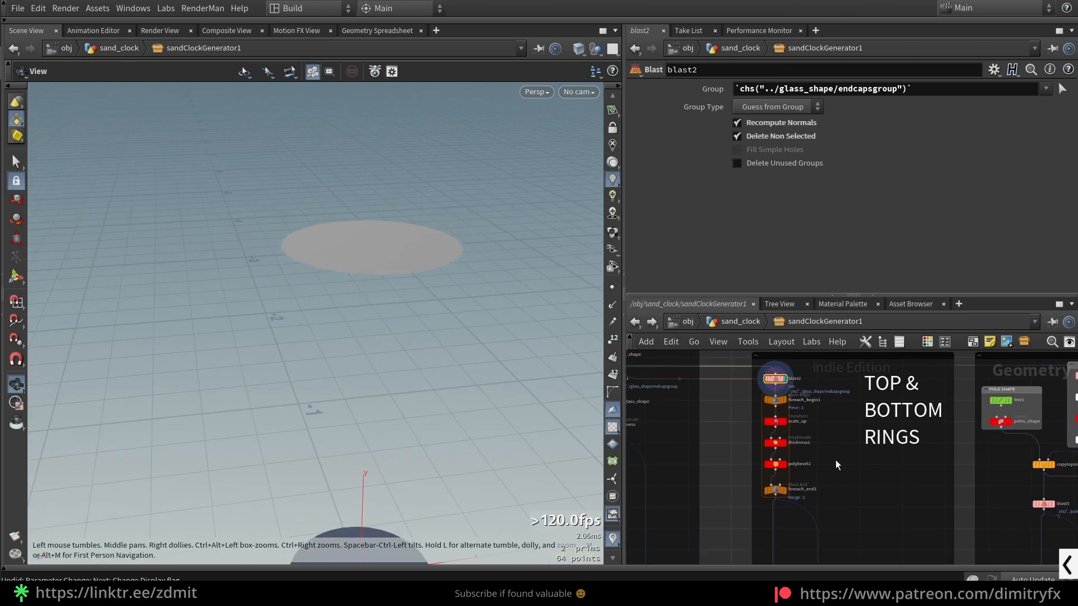
scroll(828, 468, "down", 1)
scroll(756, 425, "up", 3)
left_click_drag(424, 372, 516, 405)
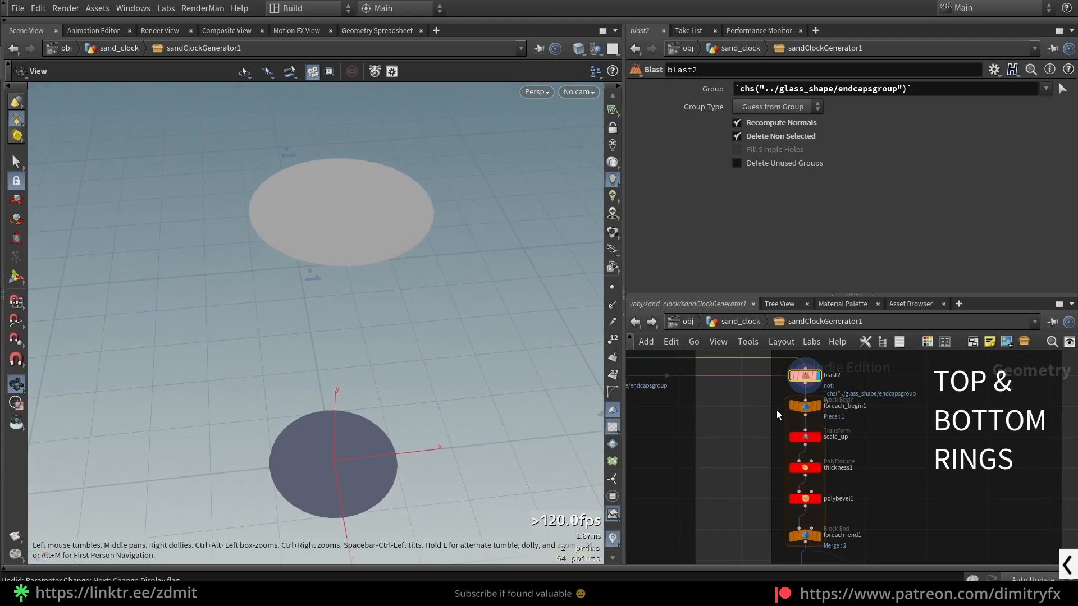
- Trace the connection feeding blast2 and select the foreach_begin1 block to show its parameters
scroll(776, 414, "down", 2)
middle_click_drag(777, 413, 873, 455)
scroll(706, 418, "up", 3)
left_click_drag(680, 409, 787, 385)
middle_click_drag(972, 460, 747, 420)
left_click(822, 459)
scroll(760, 476, "down", 2)
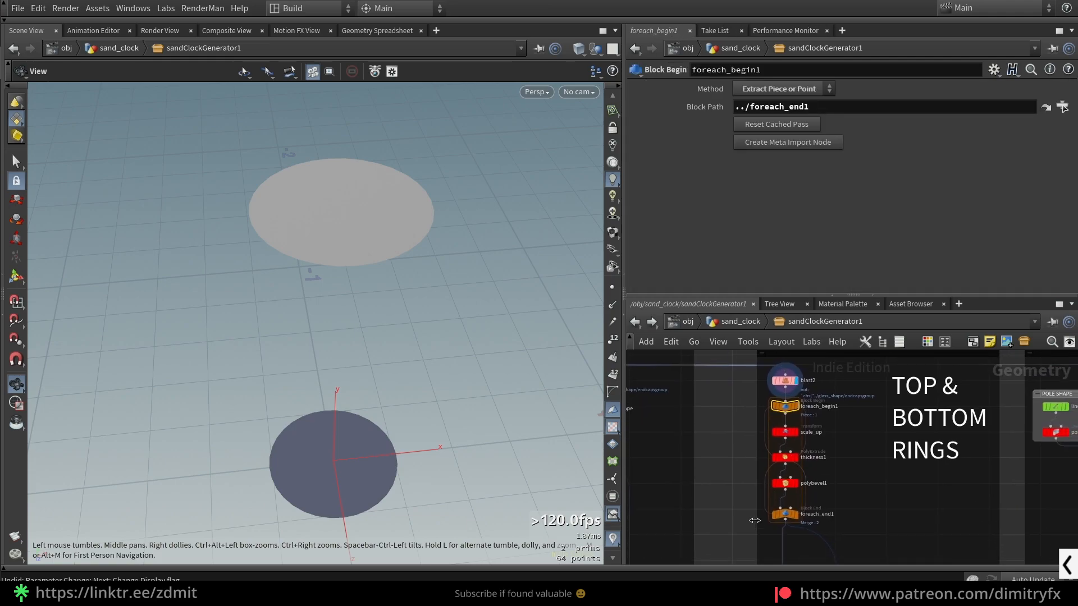
- Display the foreach_end1 result and enable its Single Pass option with the value 0
left_click_drag(749, 509, 845, 511)
key("r")
left_click_drag(522, 436, 465, 396)
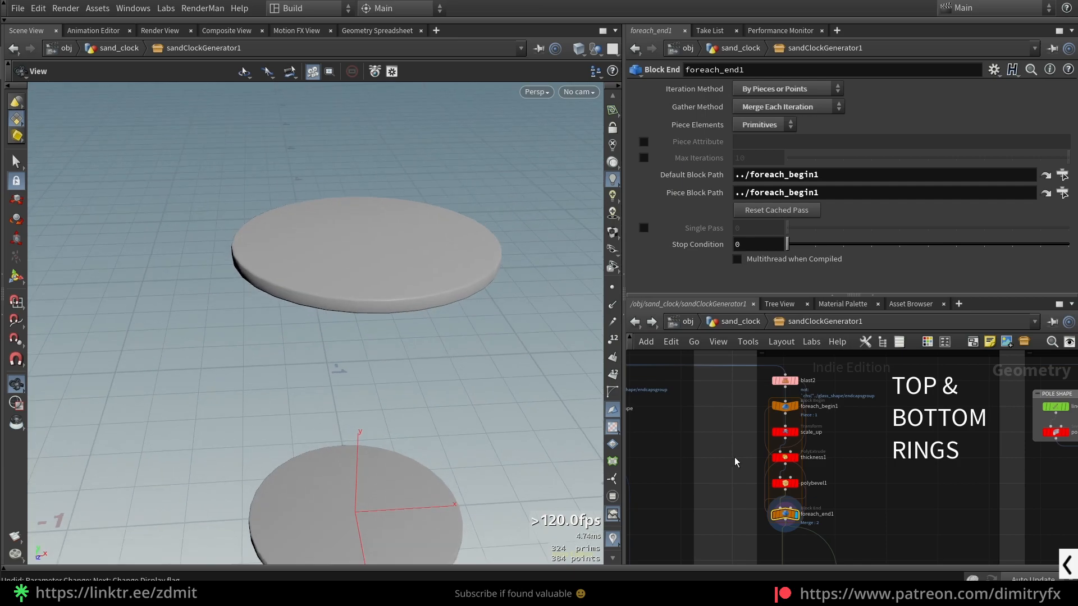
left_click(644, 228)
mouse_move(788, 228)
left_mouse_down()
mouse_move(807, 231)
mouse_move(783, 244)
left_mouse_up()
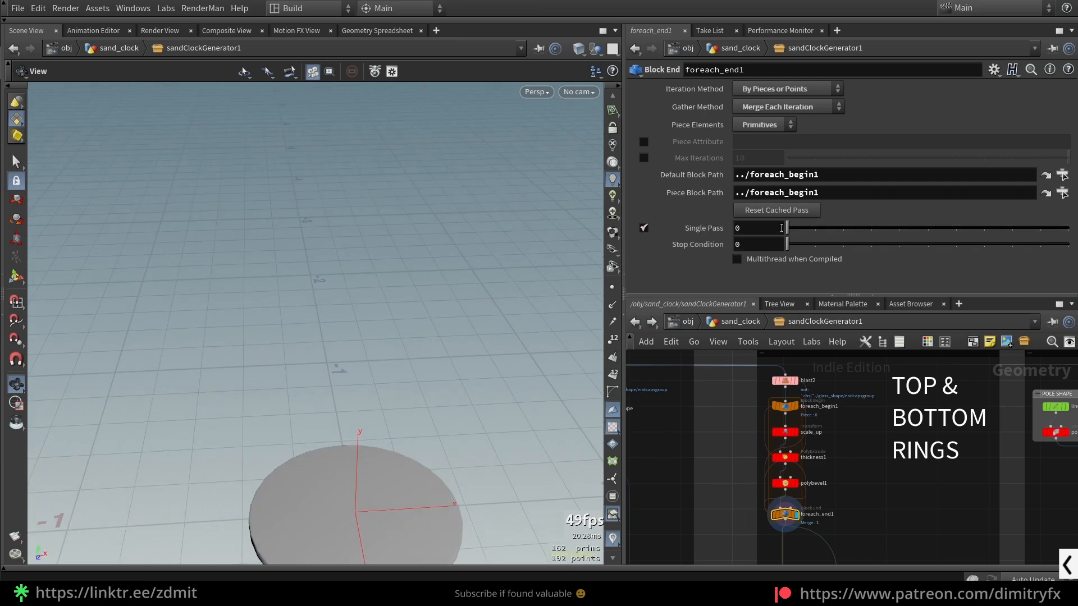
- Select scale_up to show its parameters, and add a separate Transform node fed by blast2 beside the for-each loop
left_click(784, 433)
middle_click_drag(720, 413, 712, 420)
key("Tab")
type("swi")
key("BackSpace")
key("BackSpace")
key("BackSpace")
type("t")
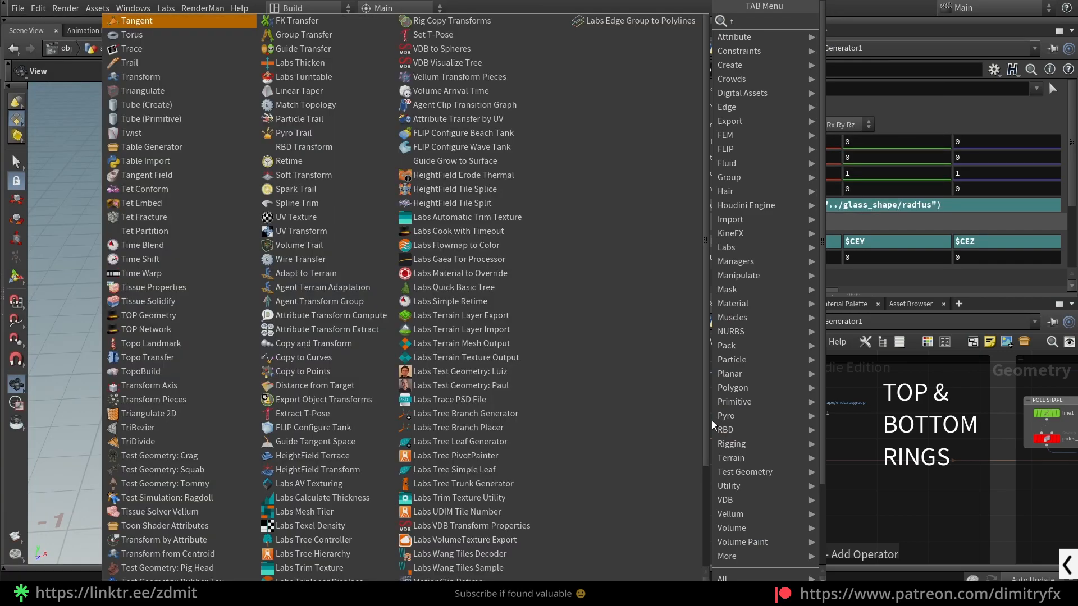
key("BackSpace")
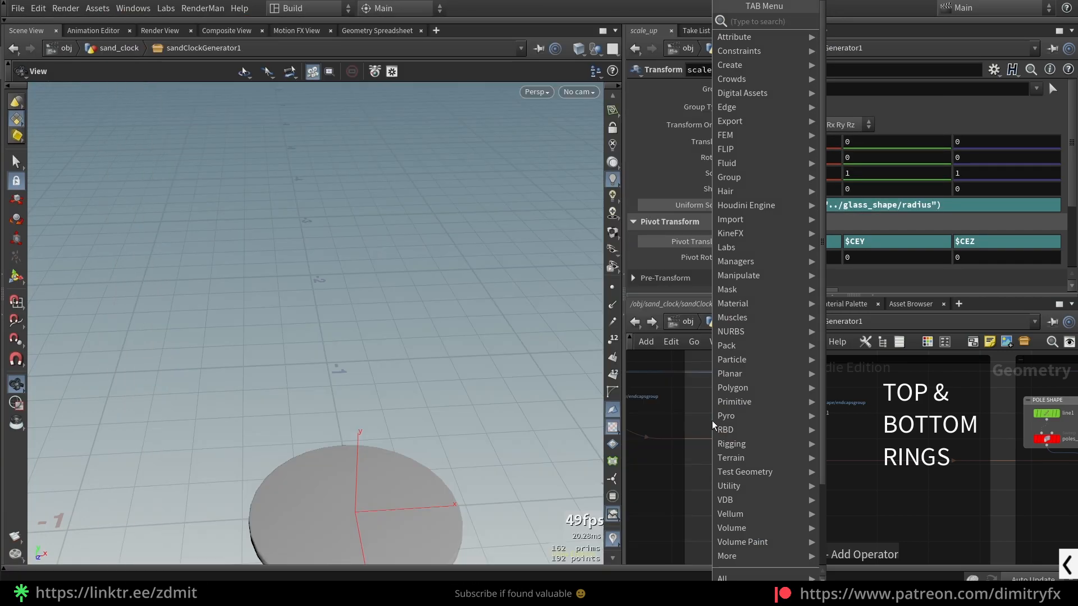
type("transform")
key("Down")
key("Return")
scroll(717, 416, "up", 3)
left_click_drag(701, 428, 702, 454)
middle_click_drag(393, 510, 367, 414)
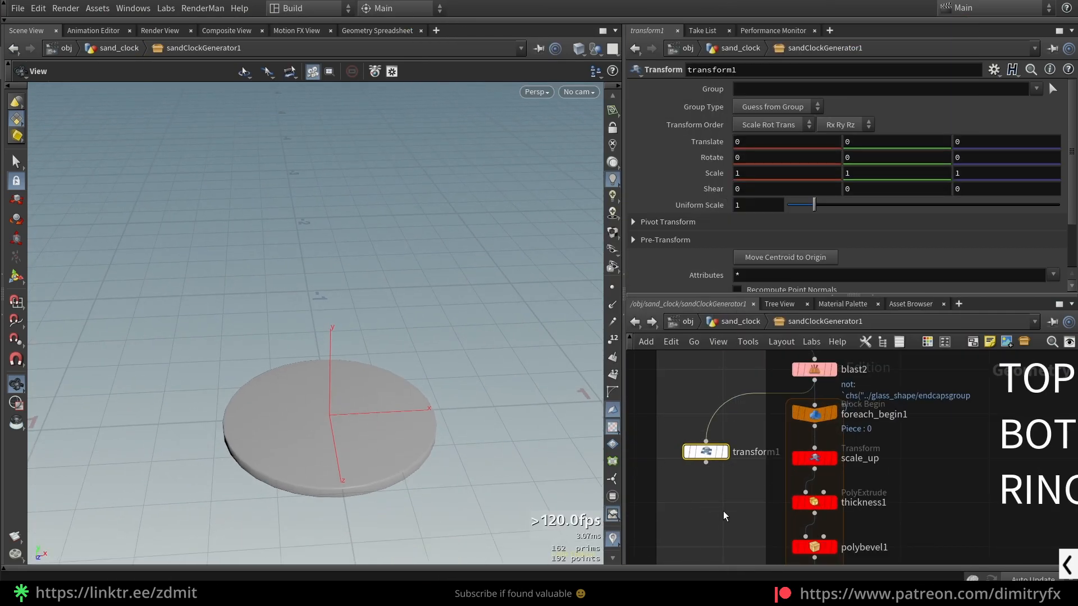
- Display scale_up and transform1 in turn for comparison, and set transform1's Uniform Scale to 1.34
left_click(833, 458)
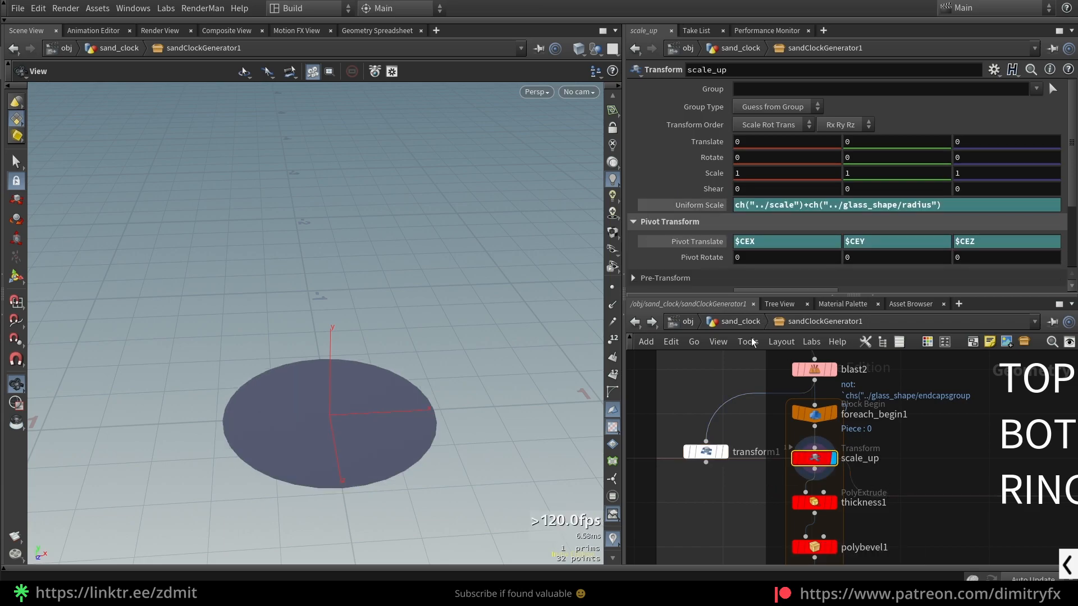
left_click(705, 451)
left_click(724, 452)
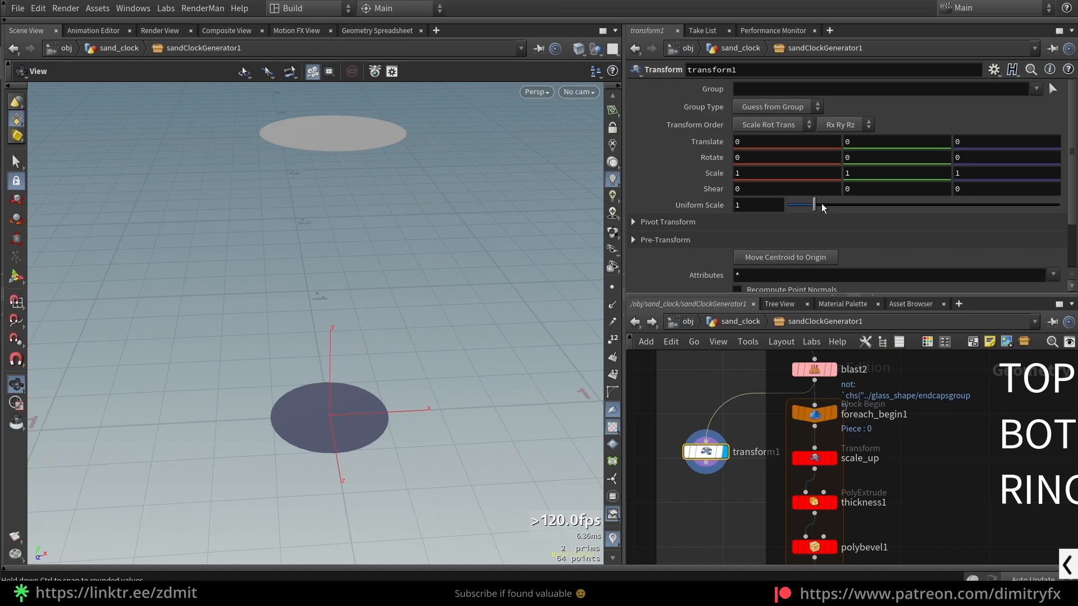
left_click_drag(821, 206, 828, 206)
scroll(453, 342, "down", 5)
left_click_drag(452, 341, 464, 344)
left_click_drag(831, 206, 824, 208)
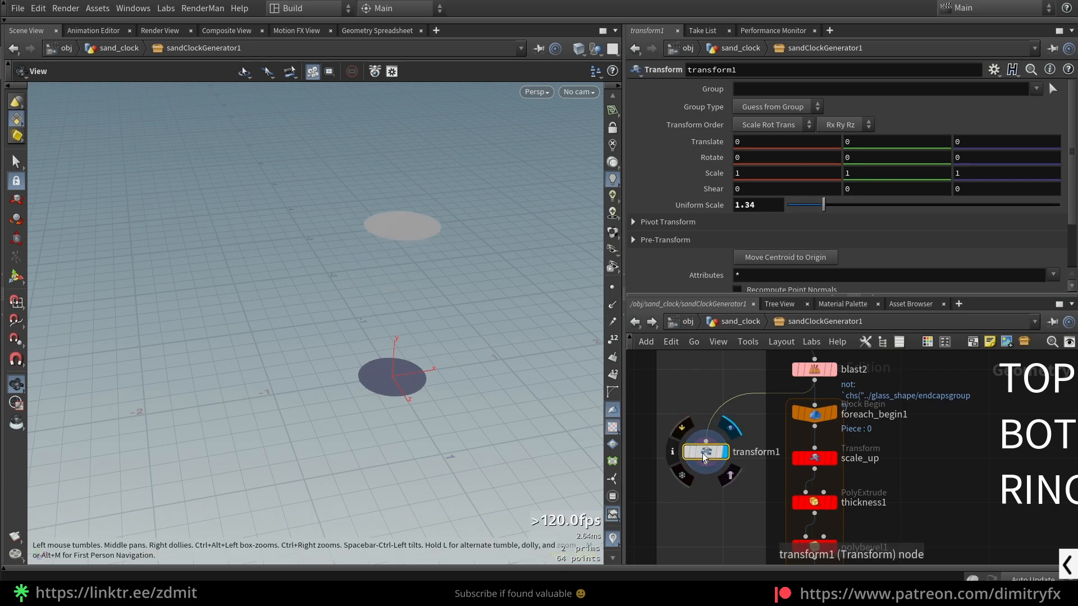
- Delete the transform1 test node beside the for-each loop
key("Delete")
scroll(705, 456, "down", 5)
scroll(755, 541, "up", 4)
scroll(756, 540, "up", 2)
- Display foreach_end1 and switch its Single Pass option off and on again to compare all rings with one
left_click(750, 484)
scroll(860, 474, "down", 3)
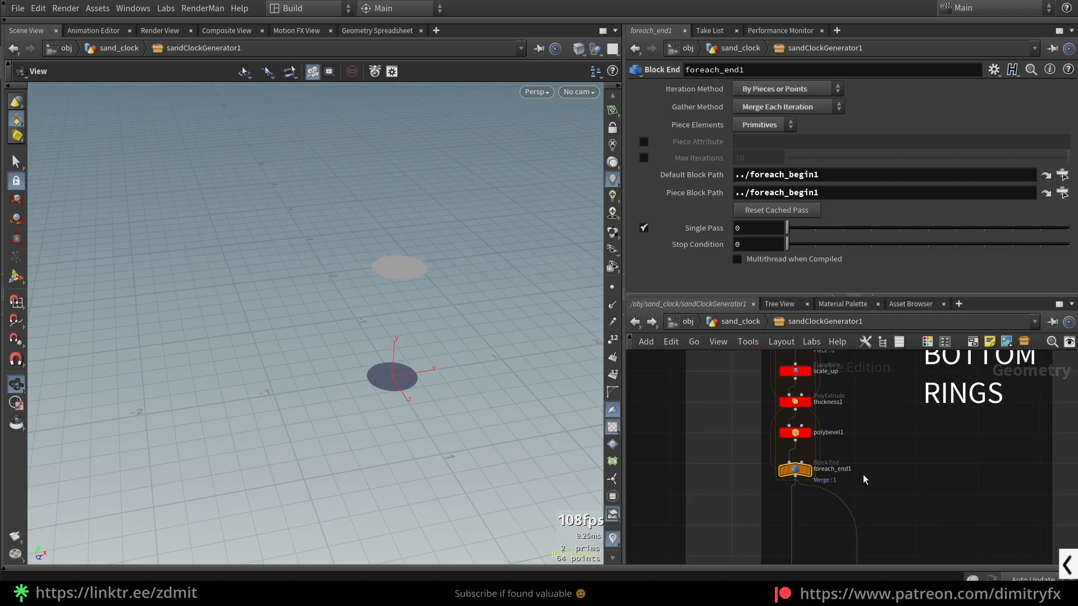
scroll(815, 470, "up", 2)
left_click(805, 472)
left_click(644, 228)
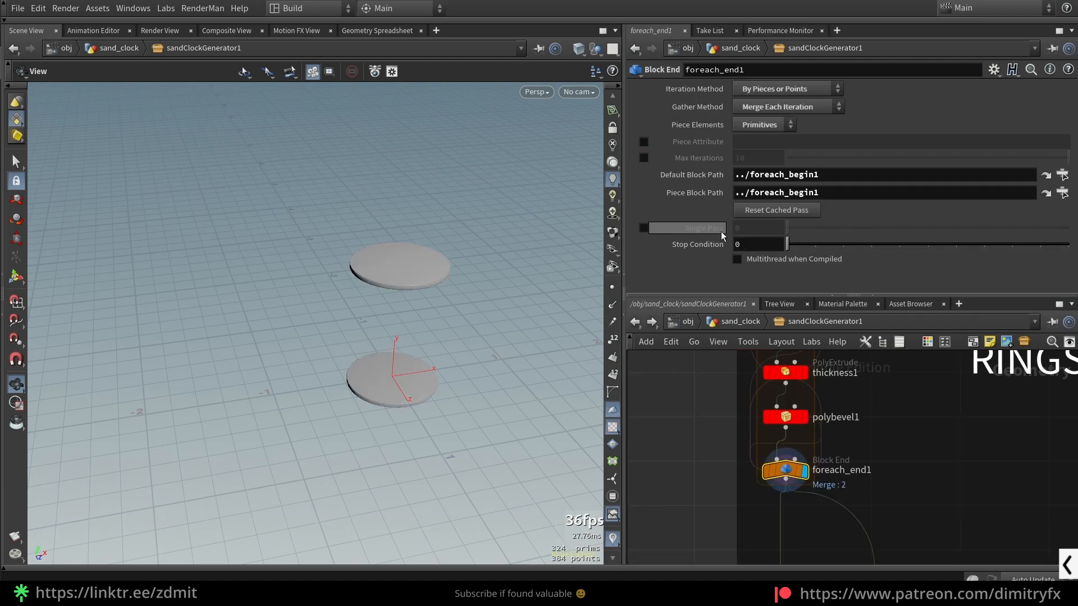
middle_click_drag(877, 374, 906, 426)
left_click(644, 227)
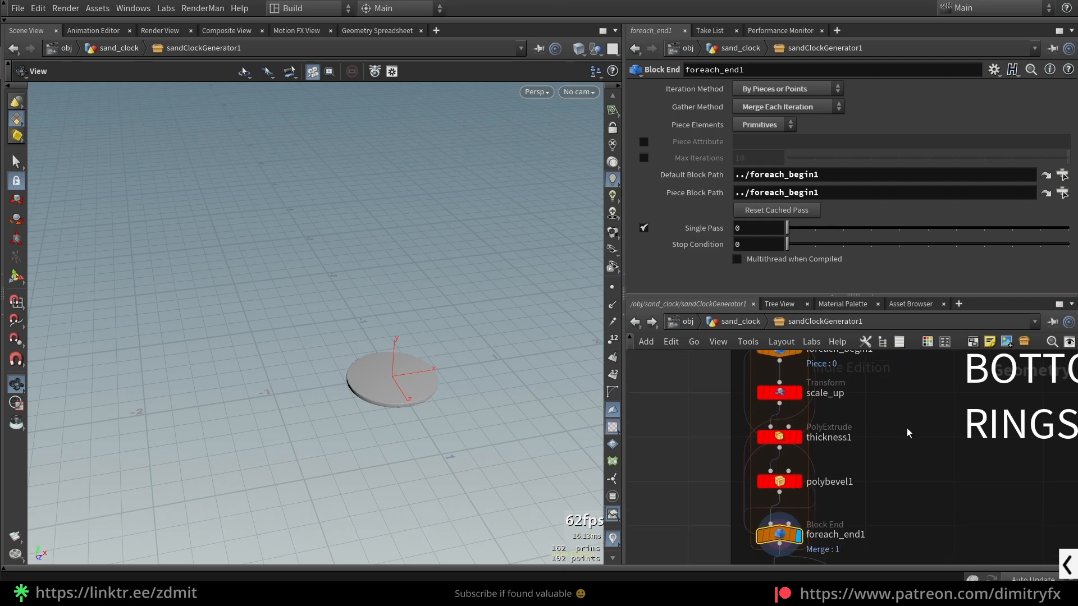
scroll(884, 453, "down", 2)
scroll(841, 415, "up", 2)
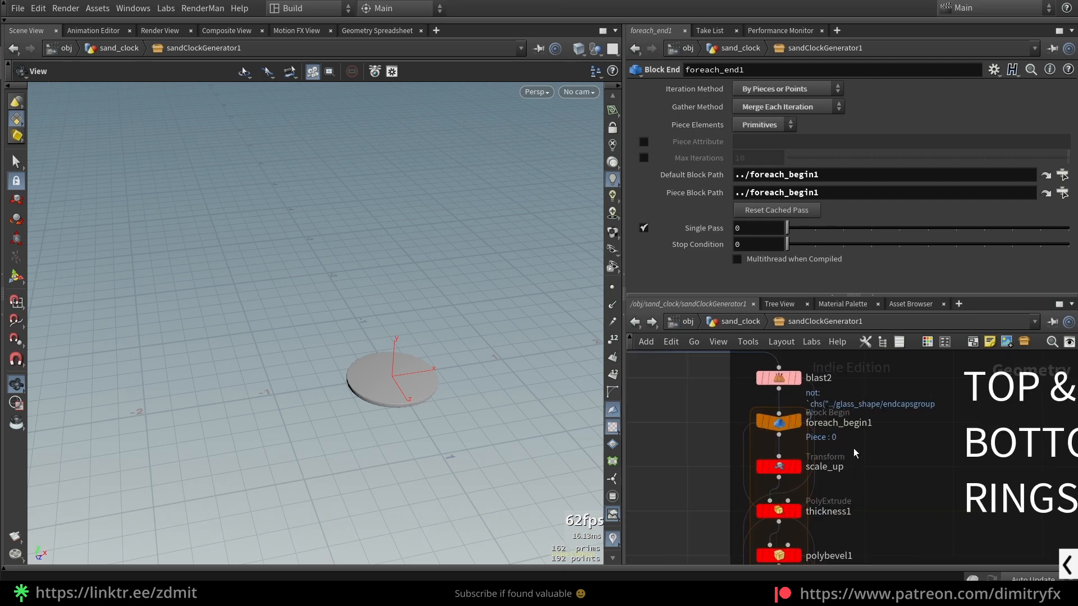
- Display scale_up and thickness1 in turn on the ring disc and review thickness1's extrusion output options
left_click(796, 467)
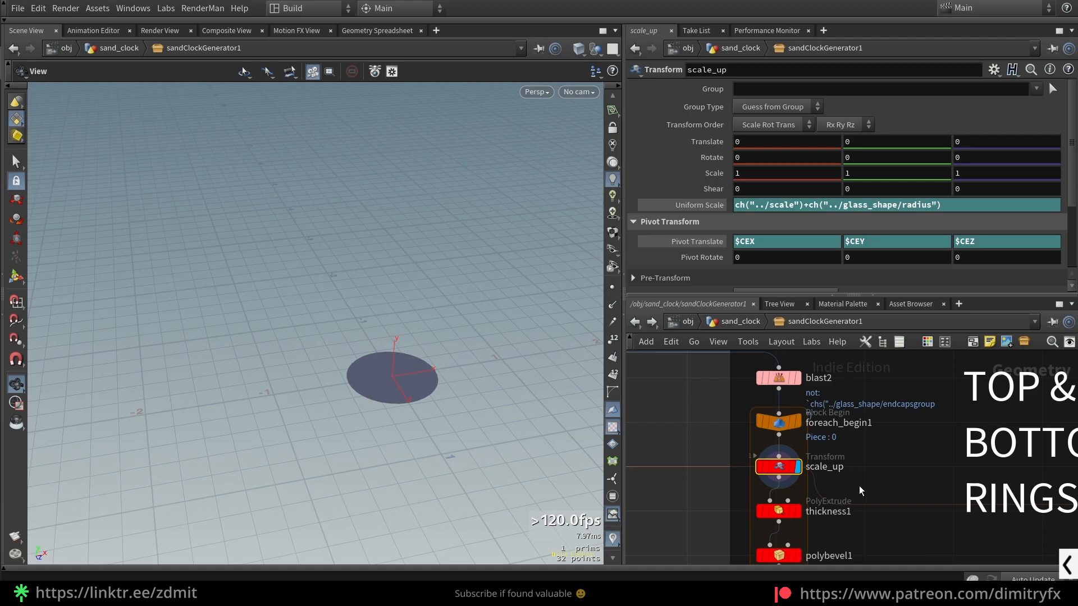
middle_click_drag(872, 490, 872, 457)
left_click(787, 496)
left_click_drag(373, 397, 394, 377)
scroll(647, 170, "down", 4)
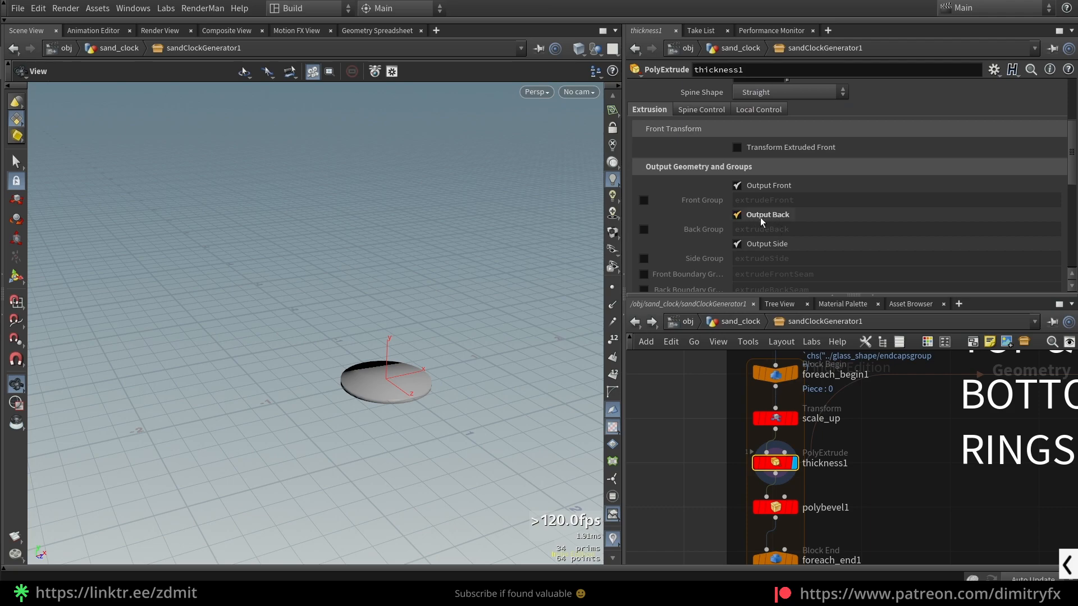
- Display polybevel1 and show the disc close up with its wireframe over the shading
left_click(792, 507)
scroll(436, 397, "up", 5)
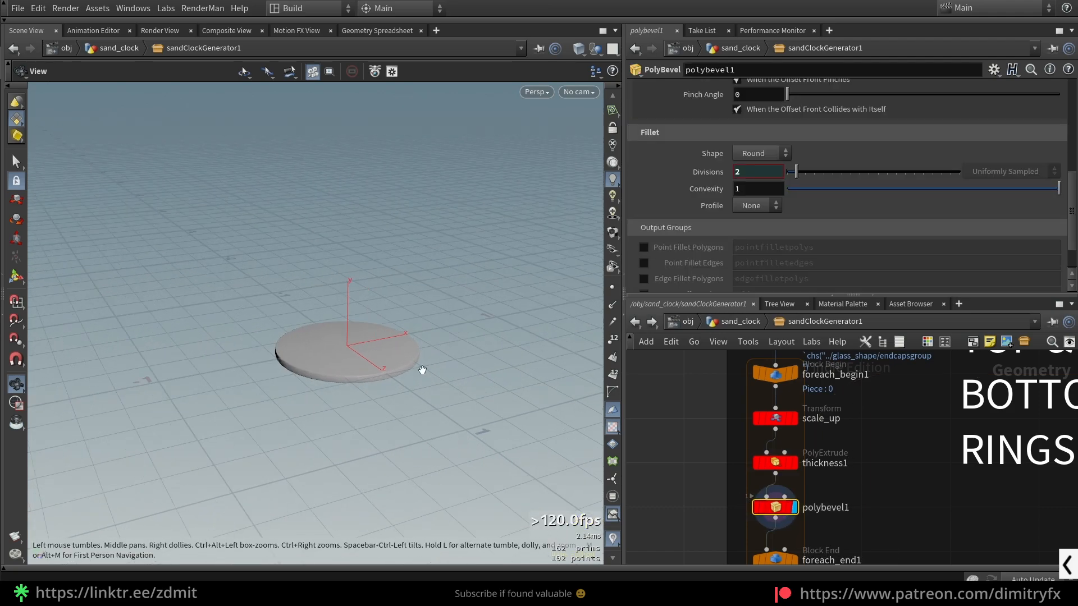
key("w")
scroll(350, 443, "up", 5)
key("w")
key("shift+w")
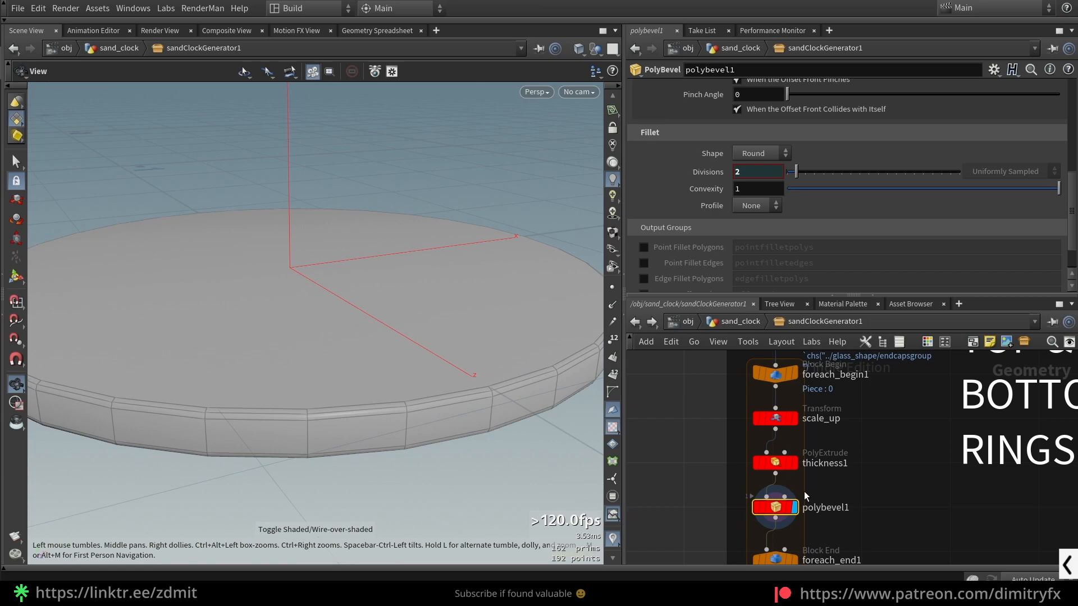
- Review polybevel1's Maximum Normal Angle, Slide on Ring Edges and Stop Loops options
scroll(707, 210, "up", 8)
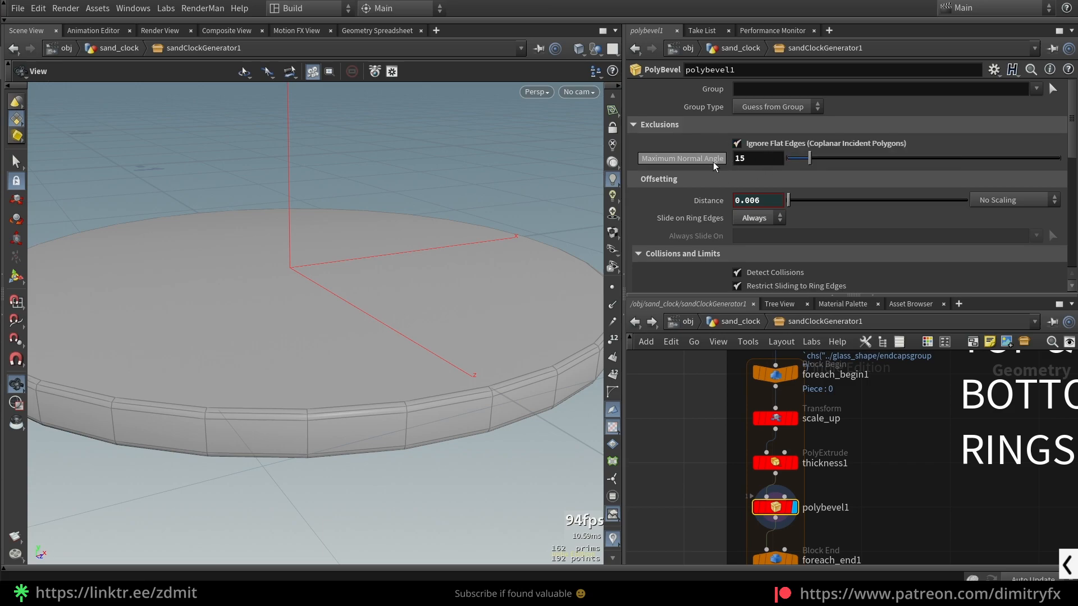
left_click(746, 159)
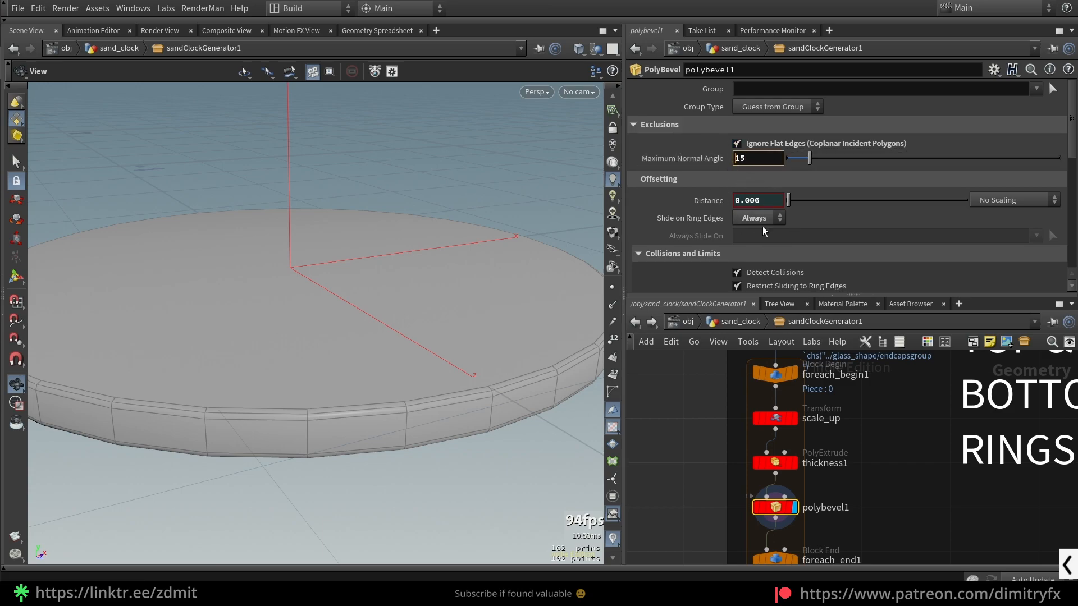
scroll(696, 225, "down", 2)
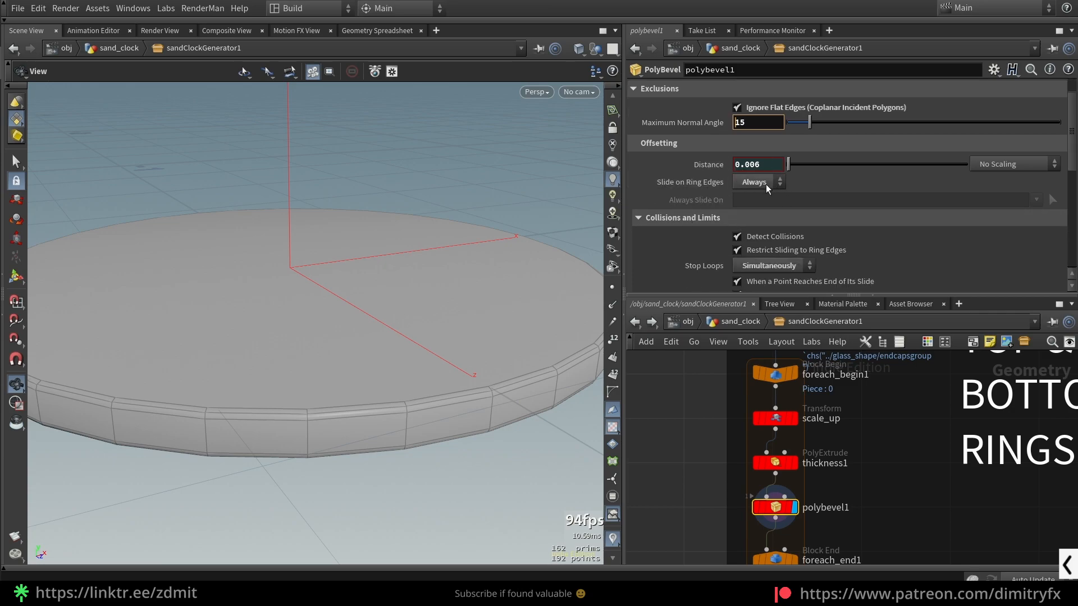
left_click(765, 184)
left_click(772, 207)
scroll(777, 201, "down", 3)
left_click(788, 193)
left_click(789, 194)
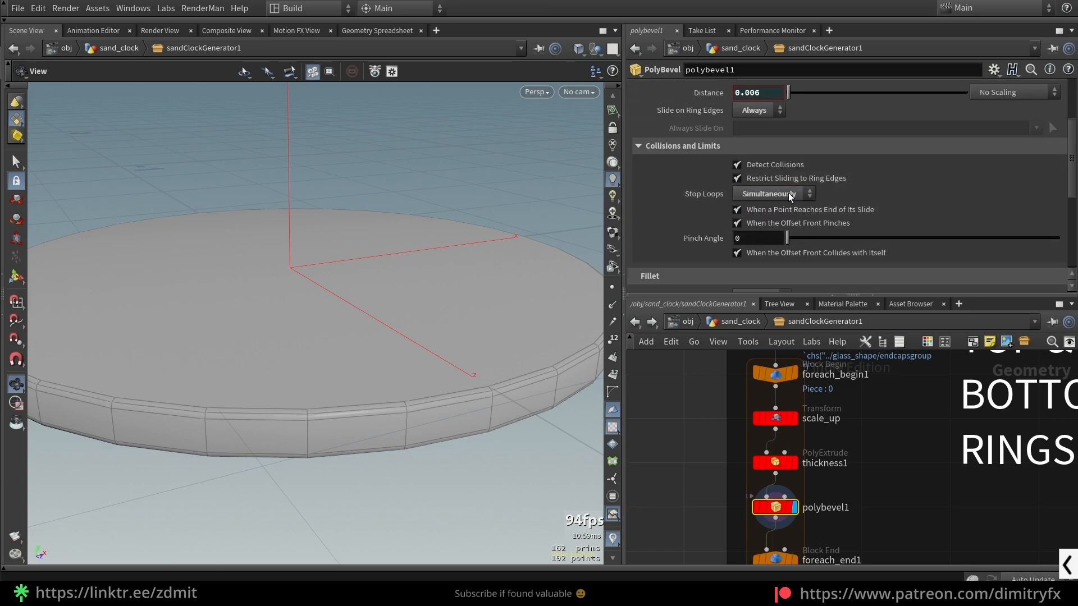
left_click(789, 194)
left_click(789, 194)
- Increase polybevel1's Distance to about 0.071 and set Stop Loops to Individually
left_click_drag(494, 359, 508, 336)
left_click(783, 194)
left_click(759, 222)
key("Return")
- Set polybevel1's Stop Loops to Simultaneously and its Distance to about 0.02, and examine the rounded edge
left_click(789, 194)
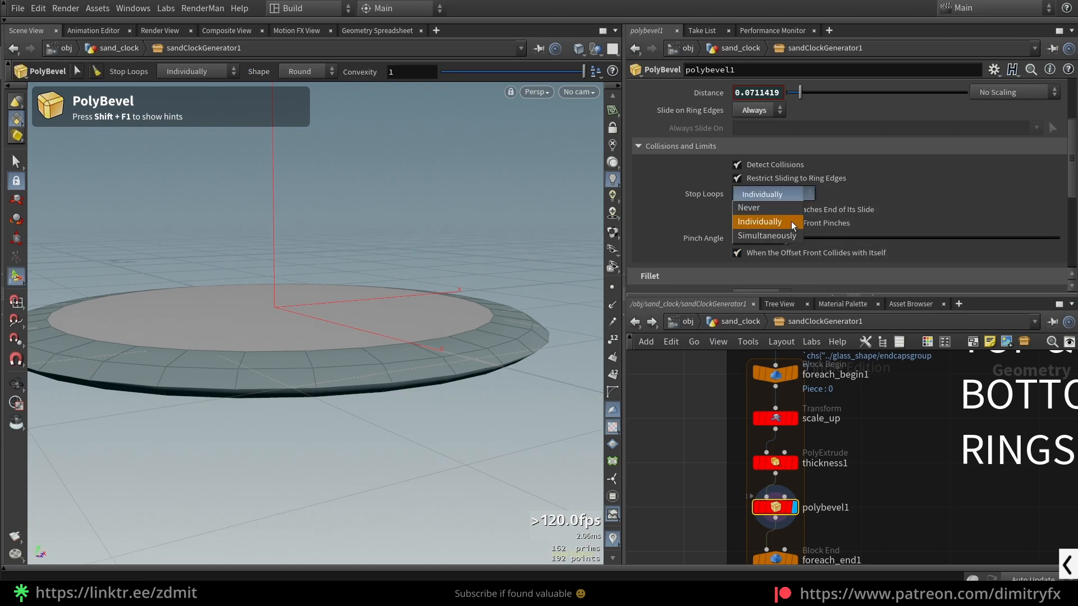
left_click(787, 235)
left_click_drag(456, 388, 478, 389, "alt")
left_click_drag(494, 361, 444, 388)
scroll(474, 372, "up", 2)
mouse_move(443, 388)
left_mouse_down()
mouse_move(423, 349)
mouse_move(456, 386)
mouse_move(539, 367)
mouse_move(473, 383)
mouse_move(481, 393)
left_mouse_up()
key("F9")
key("F9")
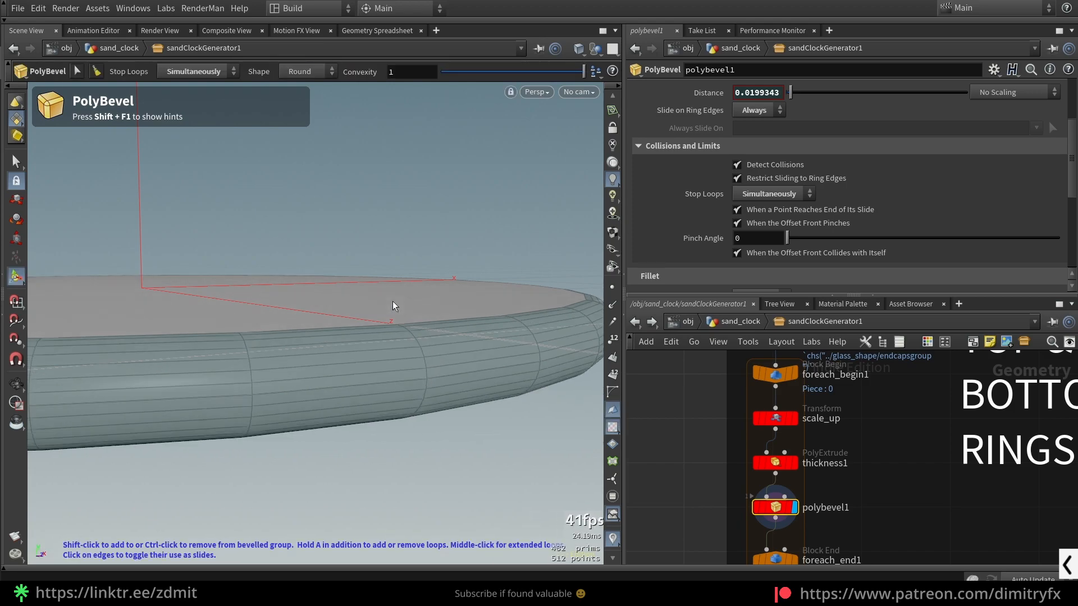
- Set polybevel1's Stop Loops to Individually and raise its Distance to about 0.197 for comparison
key("Escape")
left_click_drag(393, 301, 424, 341)
scroll(406, 317, "down", 4)
left_click(753, 193)
left_click(766, 221)
left_click_drag(386, 264, 523, 334)
left_click_drag(469, 356, 453, 345, "alt")
key("shift+w")
key("shift+w")
left_click_drag(413, 389, 373, 404, "alt")
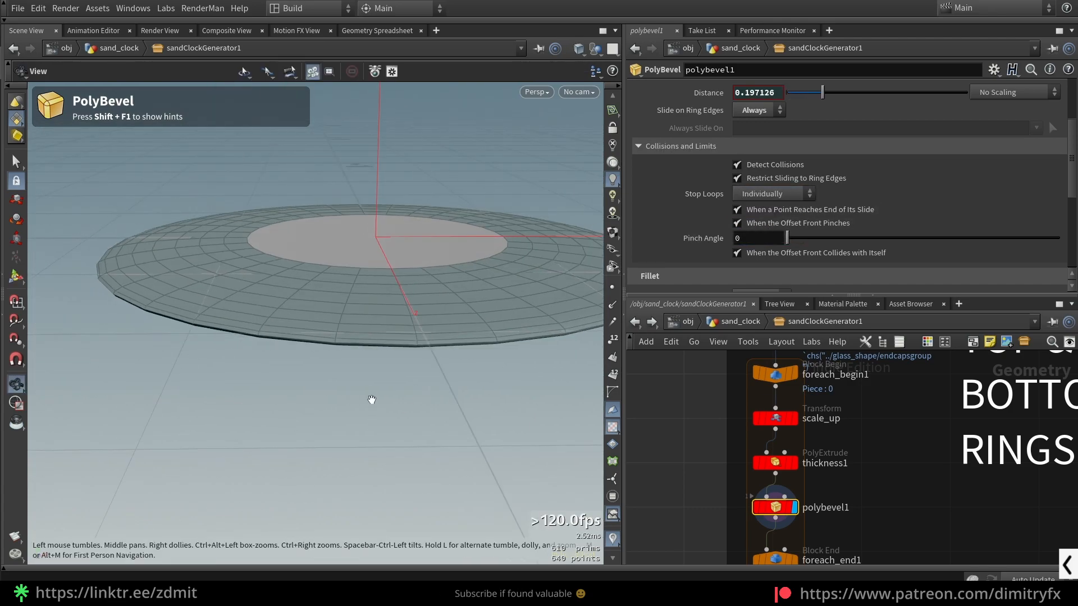
- Set polybevel1's Stop Loops to Simultaneously and reduce its Distance to about 0.0075
left_click_drag(393, 287, 520, 275, "alt")
left_click(777, 194)
left_click(760, 235)
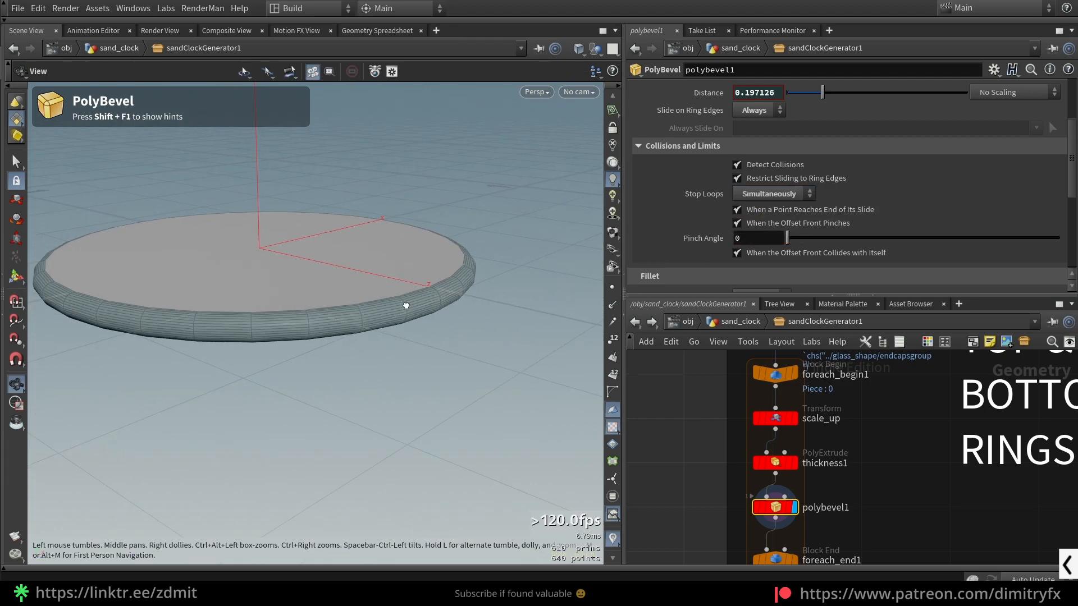
mouse_move(412, 321)
left_mouse_down()
mouse_move(457, 327)
mouse_move(301, 288)
mouse_move(419, 328)
left_mouse_up()
right_click_drag(458, 347, 524, 378, "alt")
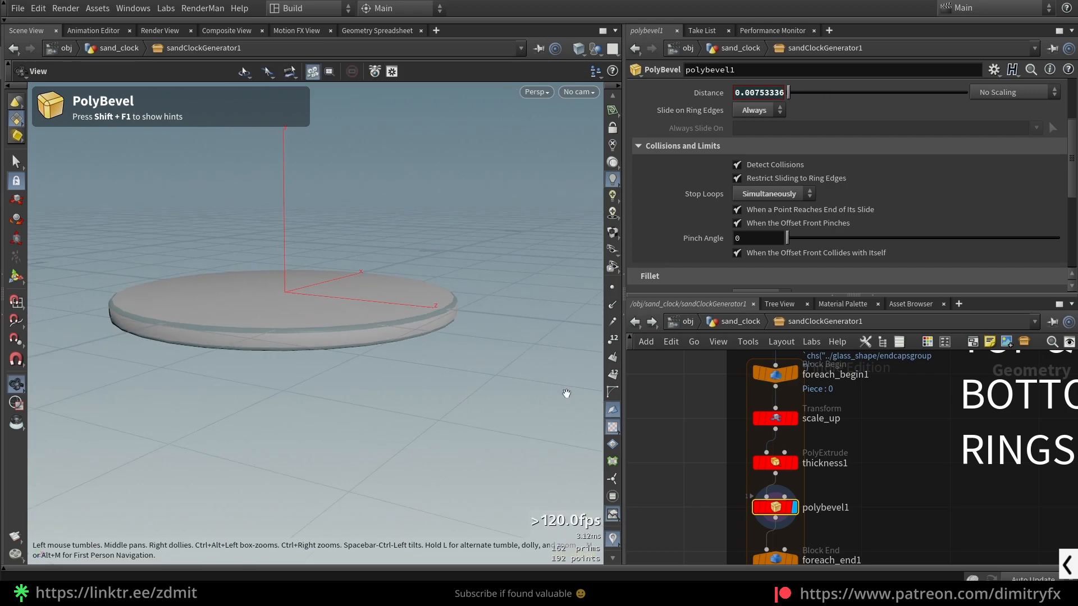
- Undo the accidental node connection and switch off foreach_end1's Single Pass option
middle_click_drag(857, 470, 840, 399)
scroll(860, 435, "down", 5)
scroll(786, 477, "up", 4)
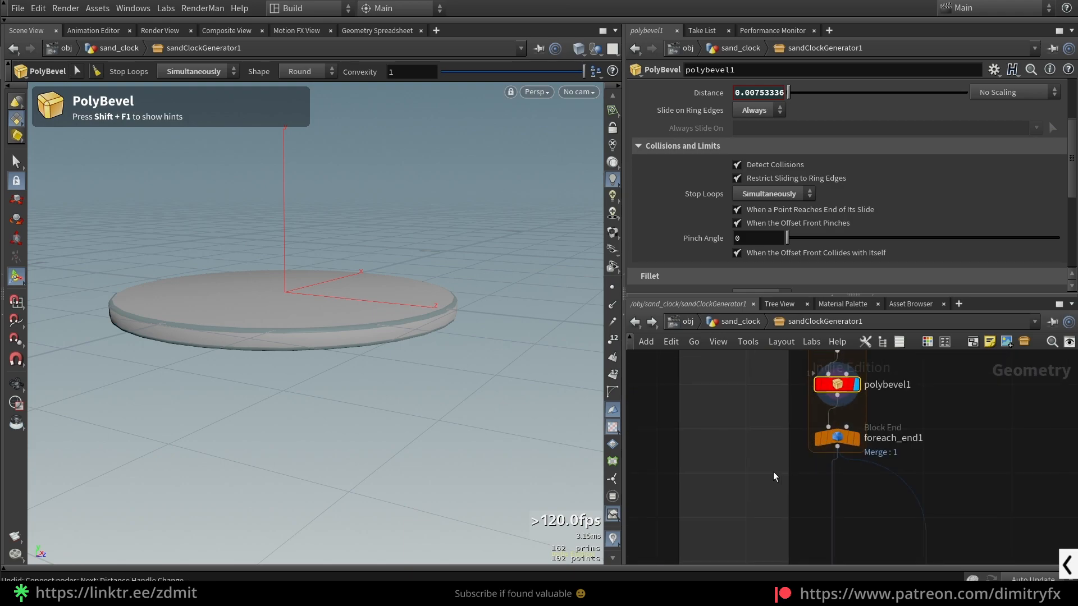
key("ctrl+z")
left_click(644, 228)
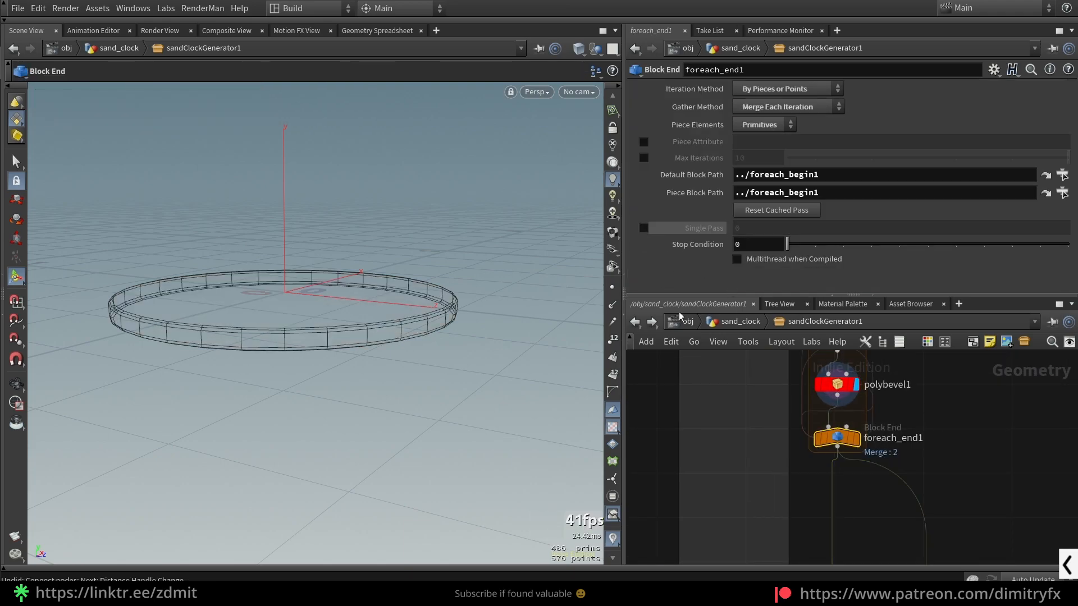
- Display foreach_end1 and frame the top and bottom rings in the viewport
left_click(856, 438)
scroll(423, 348, "down", 1)
right_click_drag(423, 349, 457, 280, "alt")
key("Escape")
key("space+g")
left_click_drag(456, 280, 419, 301)
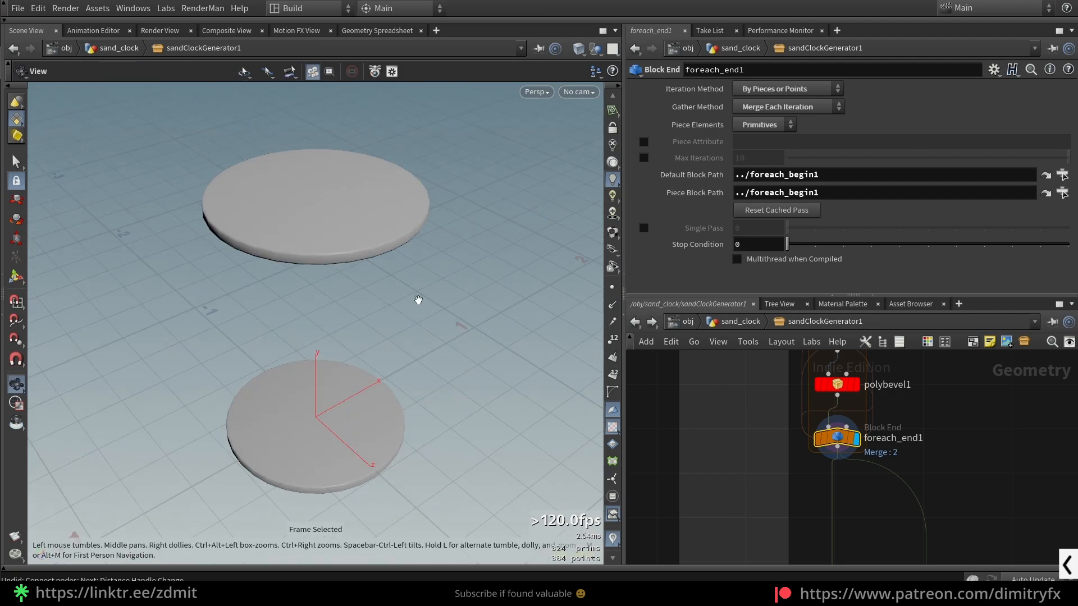
left_click_drag(357, 171, 355, 195)
scroll(742, 446, "down", 4)
middle_click_drag(766, 379, 752, 410)
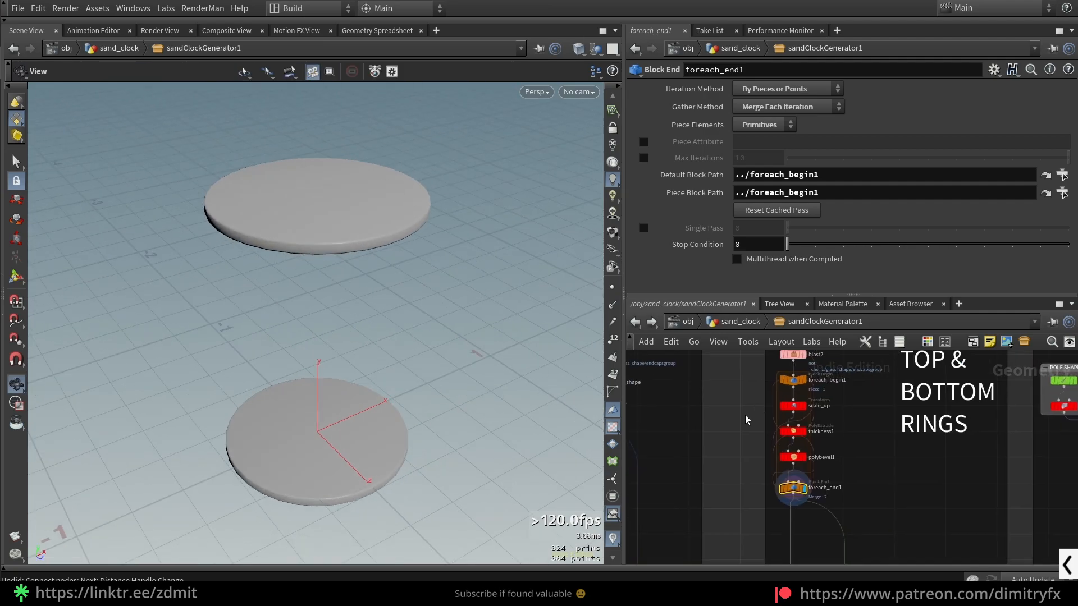
- Display scale_up and examine its Pivot Translate centroid expressions
left_click(795, 407)
scroll(827, 394, "up", 5)
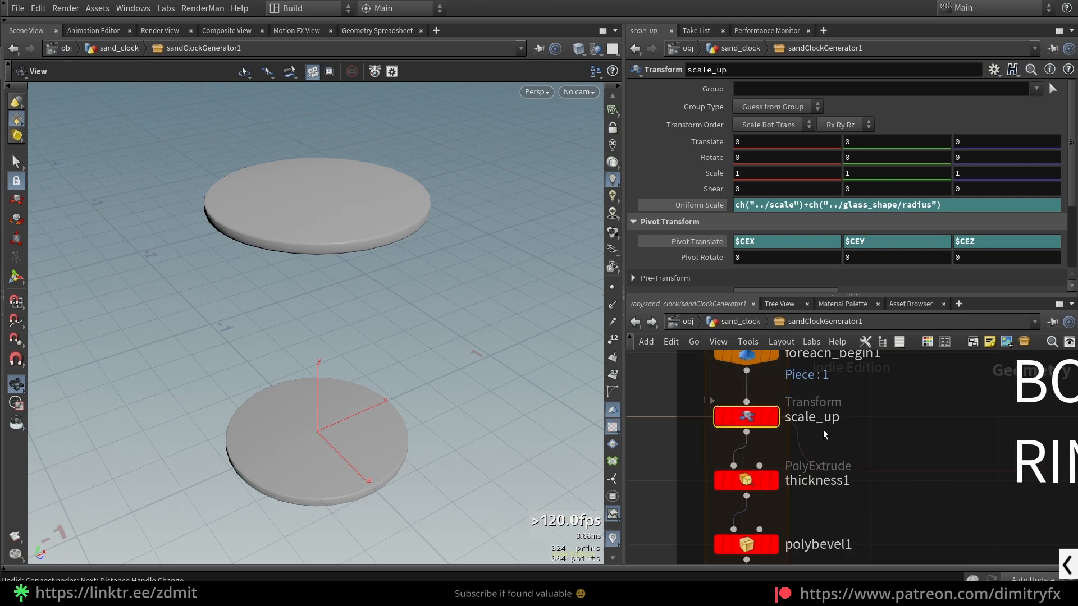
left_click(775, 416)
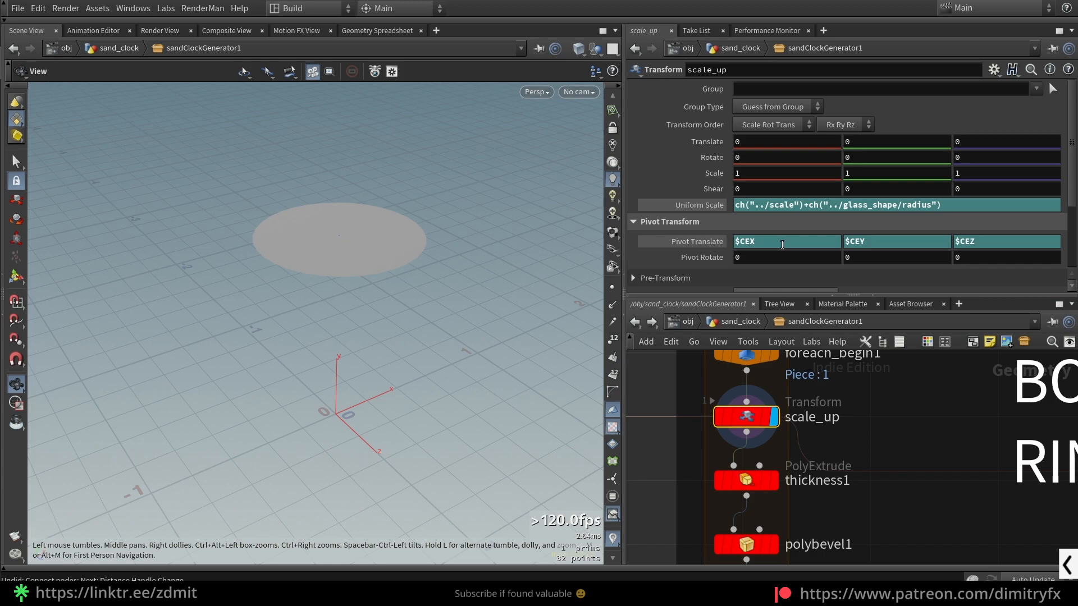
left_click_drag(778, 245, 735, 243)
left_click(706, 238)
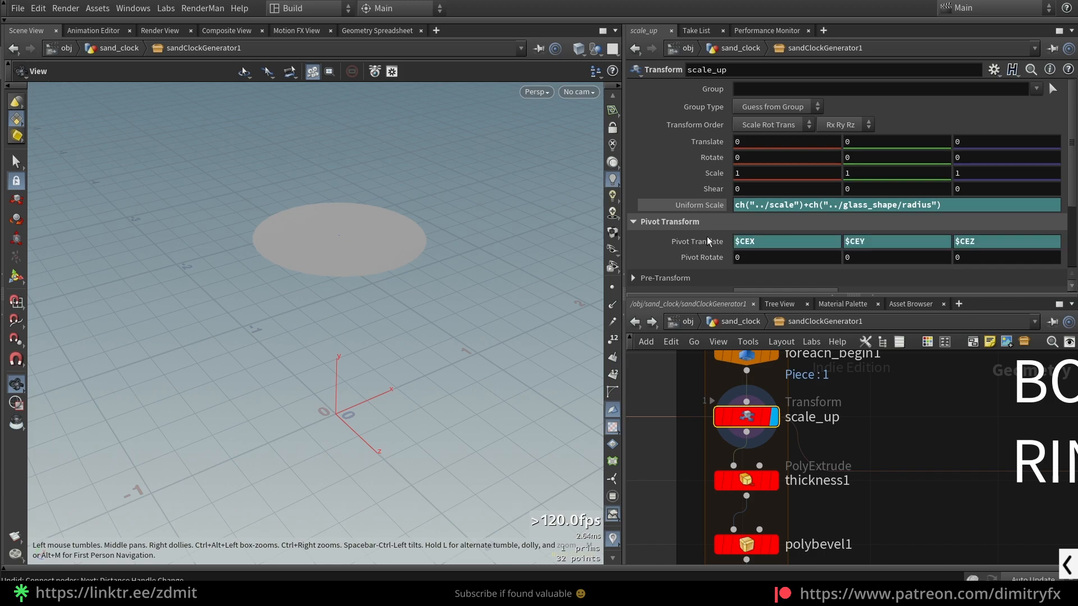
left_click(725, 241)
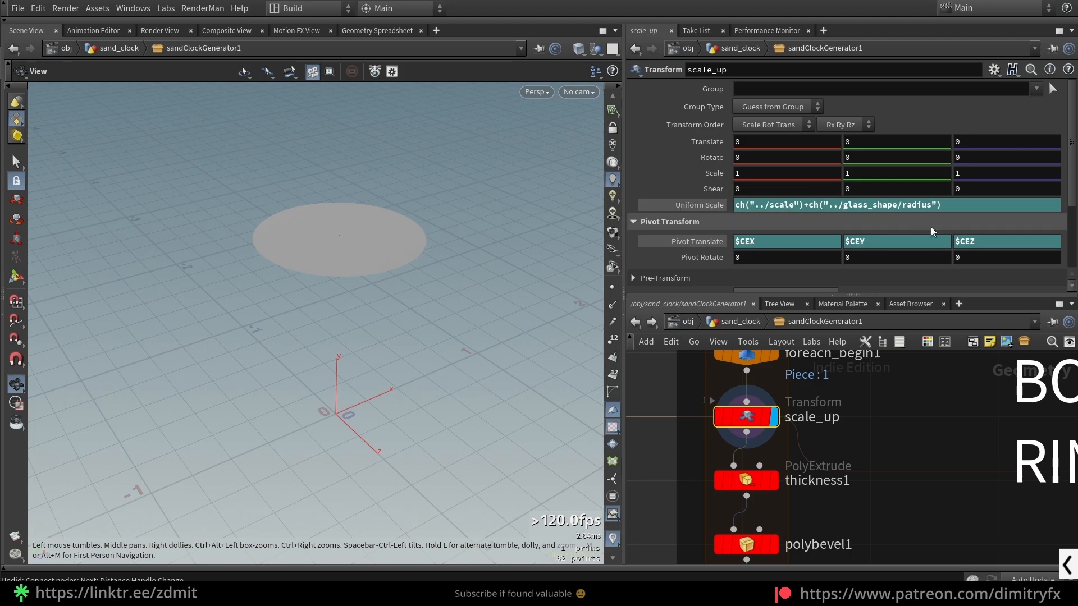
- Select glass_shape in the GLASS network and inspect its Radius parameter, referenced by the ring scale
scroll(747, 425, "down", 5)
middle_click_drag(712, 454, 907, 493)
scroll(718, 439, "up", 4)
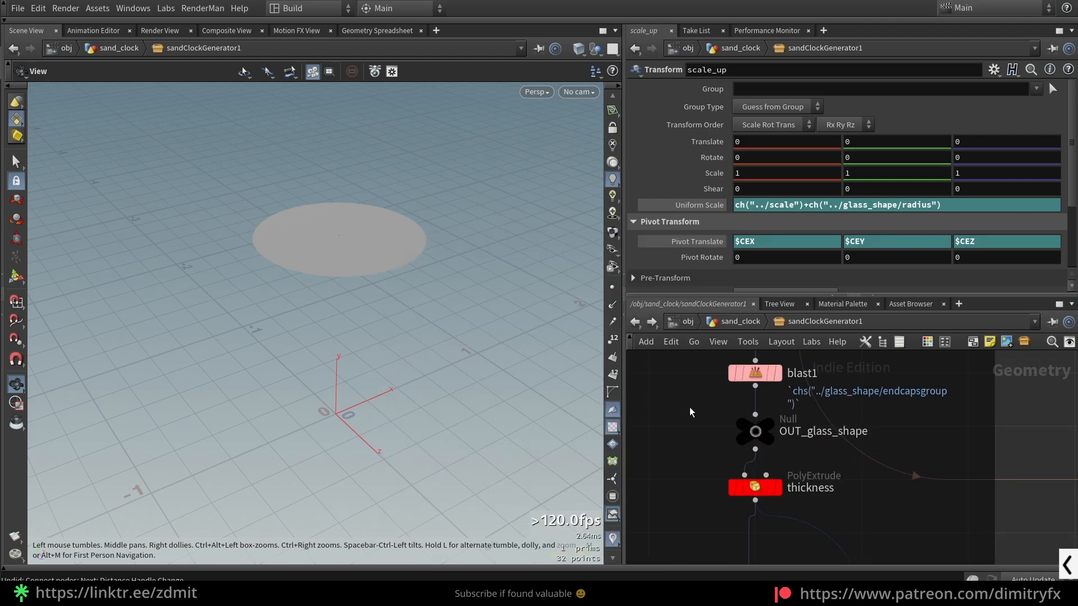
middle_click_drag(688, 403, 750, 548)
left_click(818, 459)
scroll(730, 168, "up", 6)
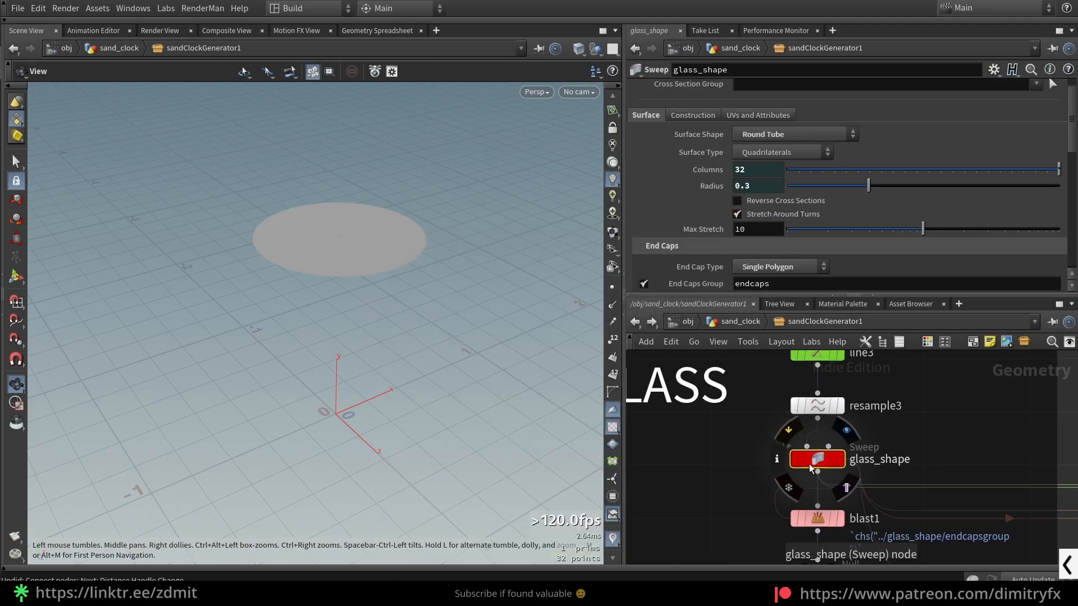
right_click(708, 189)
left_click(992, 498)
scroll(934, 457, "down", 5)
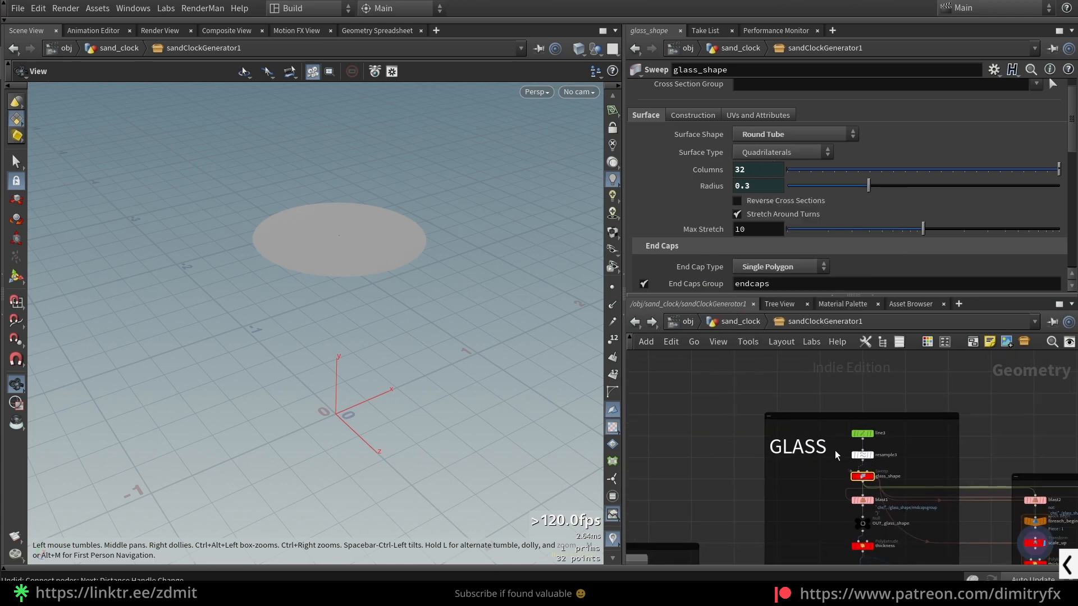
- Select scale_up again in the rings network to review its Uniform Scale expression
middle_click_drag(1050, 494, 879, 440)
scroll(858, 433, "up", 5)
left_click(849, 397)
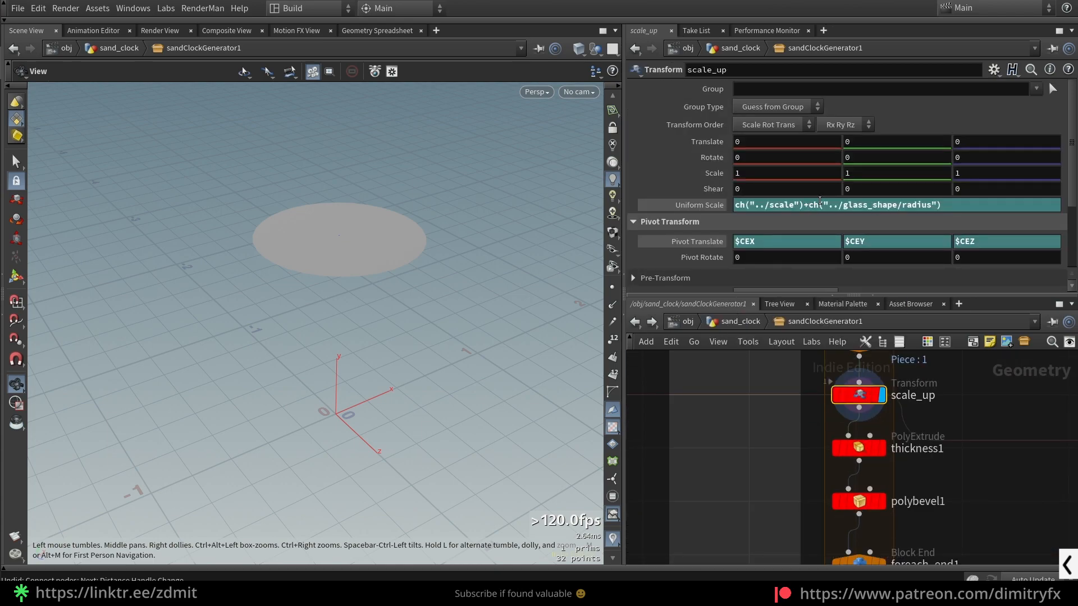
- Display poles_position and toggle its Uniform Scale between the evaluated value and the expression
scroll(796, 432, "down", 5)
middle_click_drag(940, 456, 861, 473)
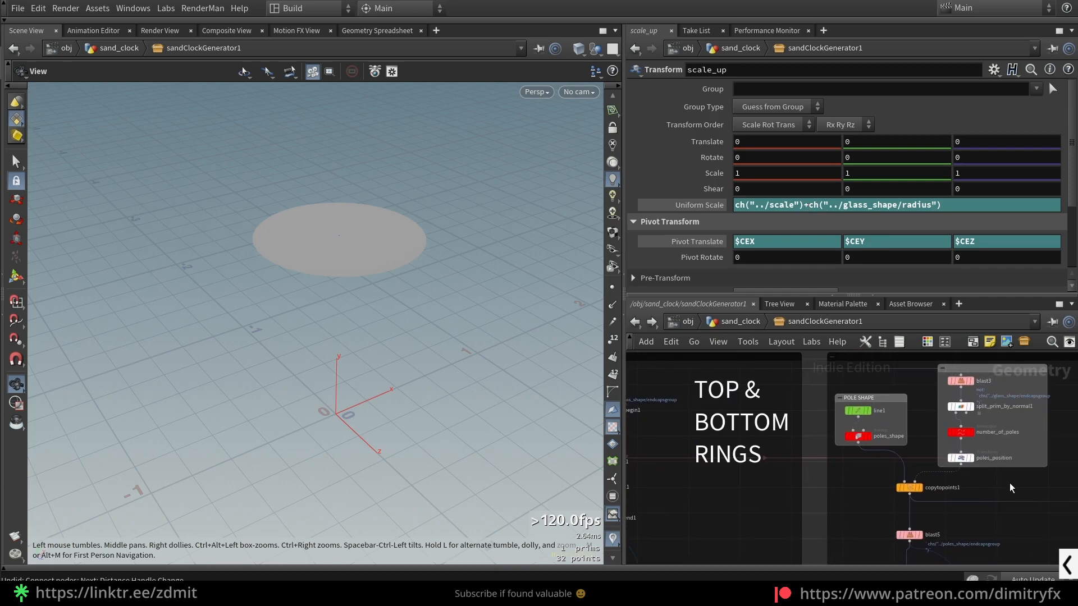
scroll(1009, 483, "up", 3)
left_click(916, 447)
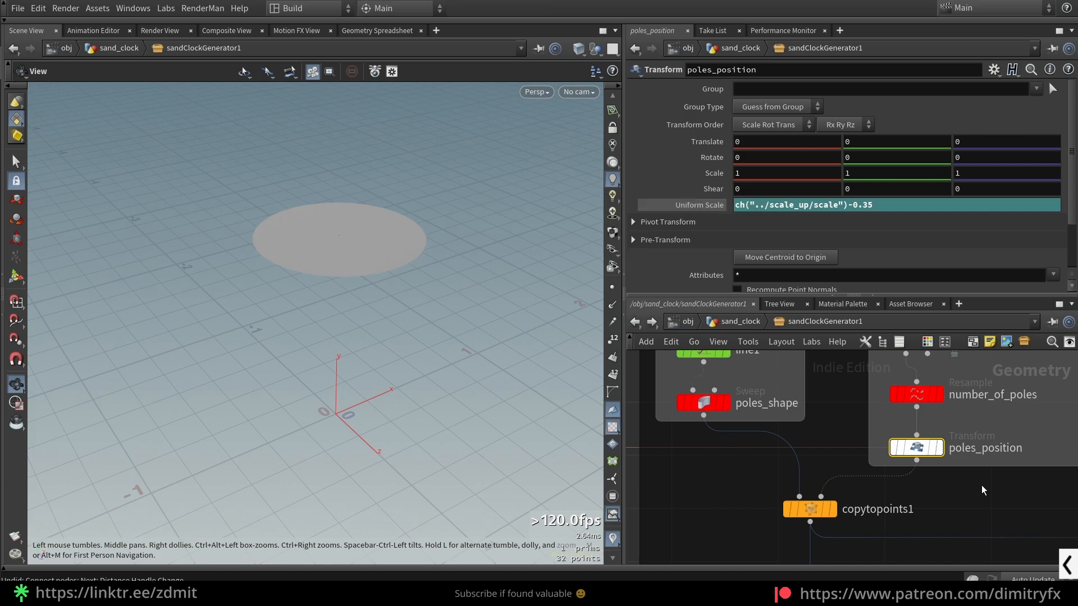
left_click(939, 448)
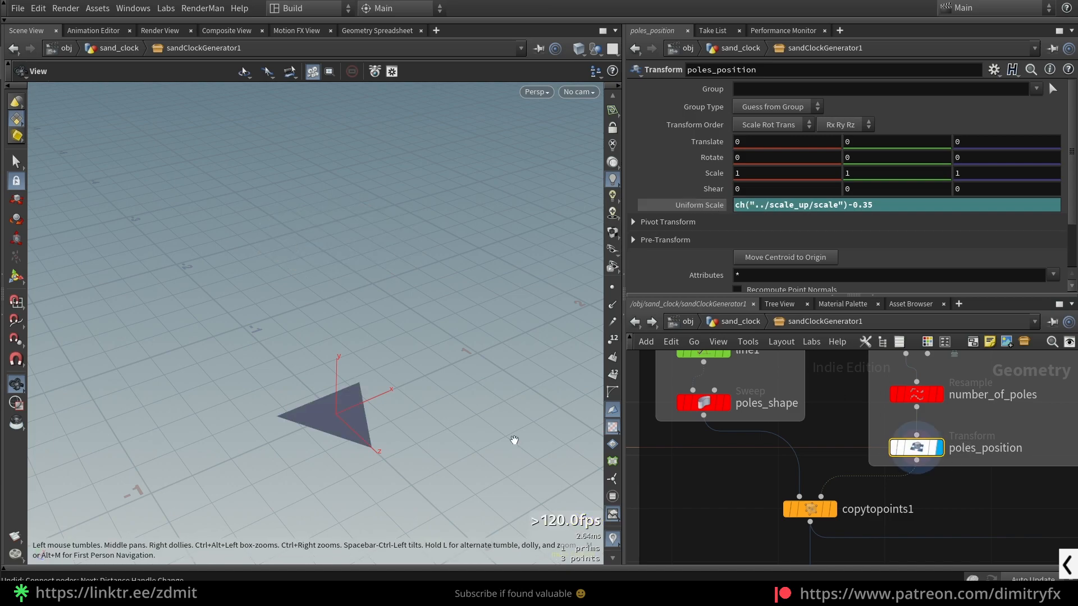
left_click(709, 206)
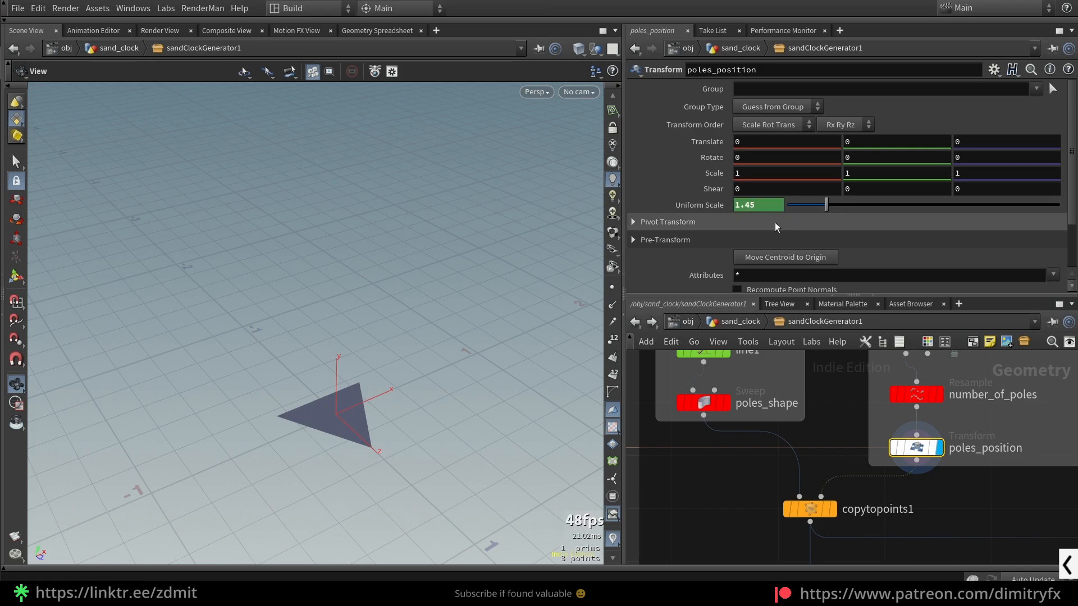
left_click(705, 204)
- Select scale_up to check the scale that poles_position refers to
scroll(941, 478, "down", 7)
scroll(738, 471, "up", 6)
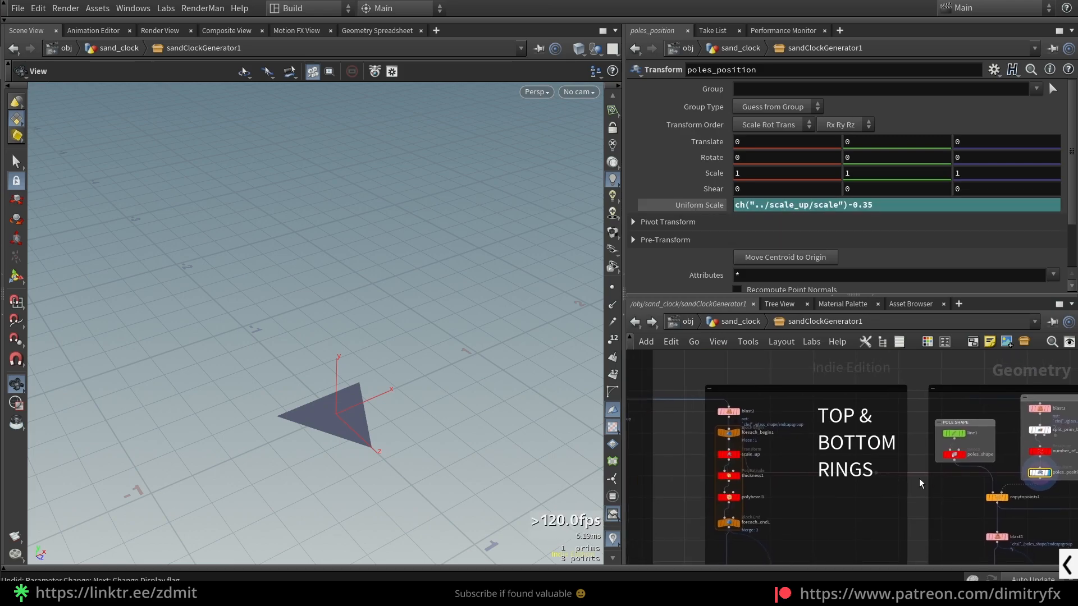
left_click(721, 434)
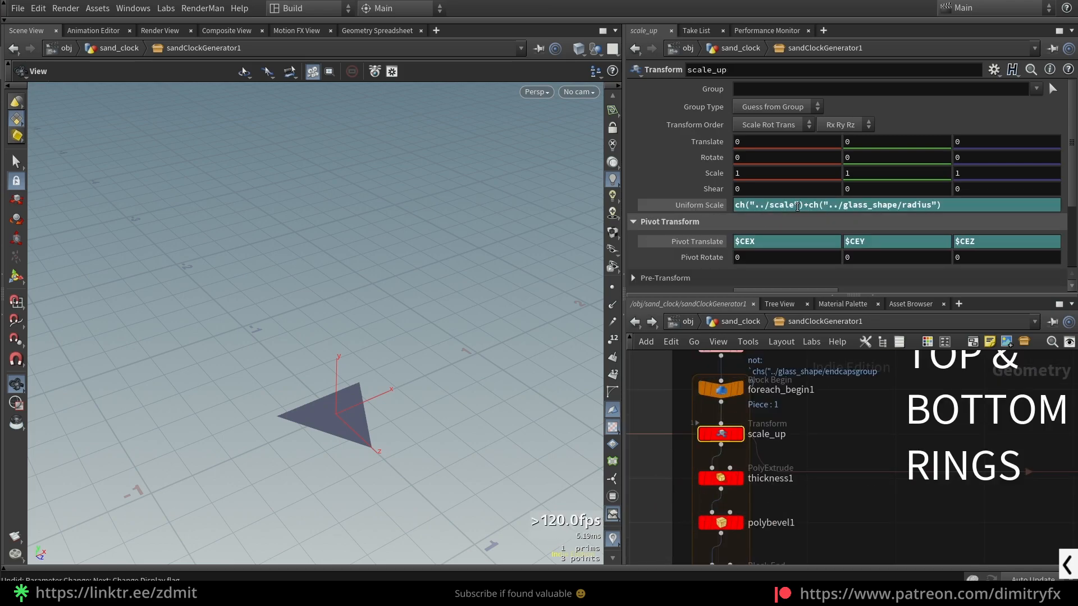
- Inspect the StylizedColoring2 and unreal_material1 nodes in the rings' COLOR group
scroll(825, 433, "down", 5)
scroll(834, 434, "up", 6)
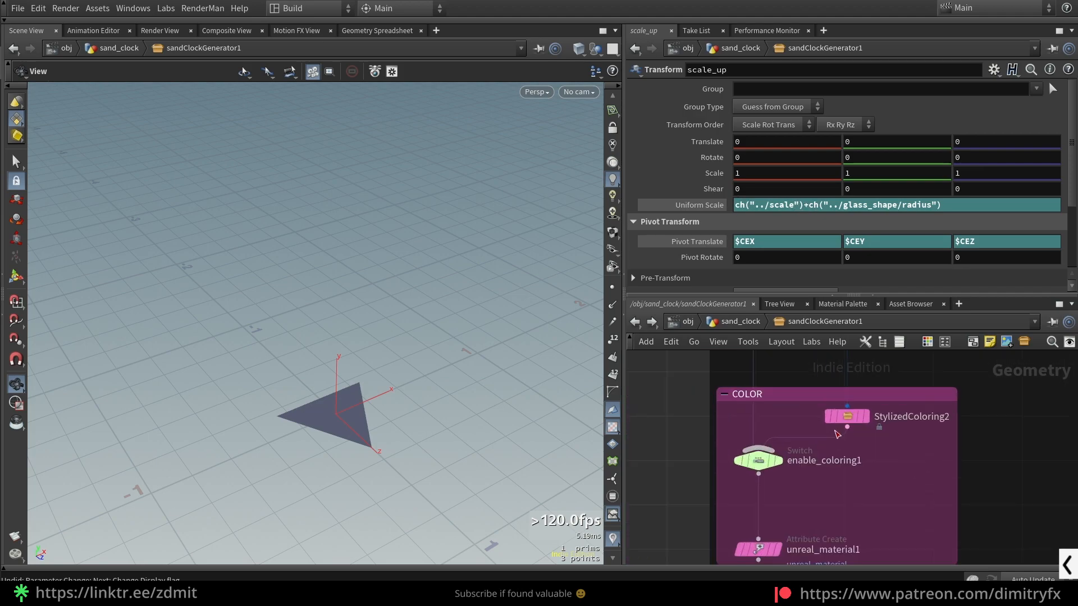
middle_click_drag(894, 453, 905, 457)
scroll(905, 456, "down", 1)
left_click(867, 426)
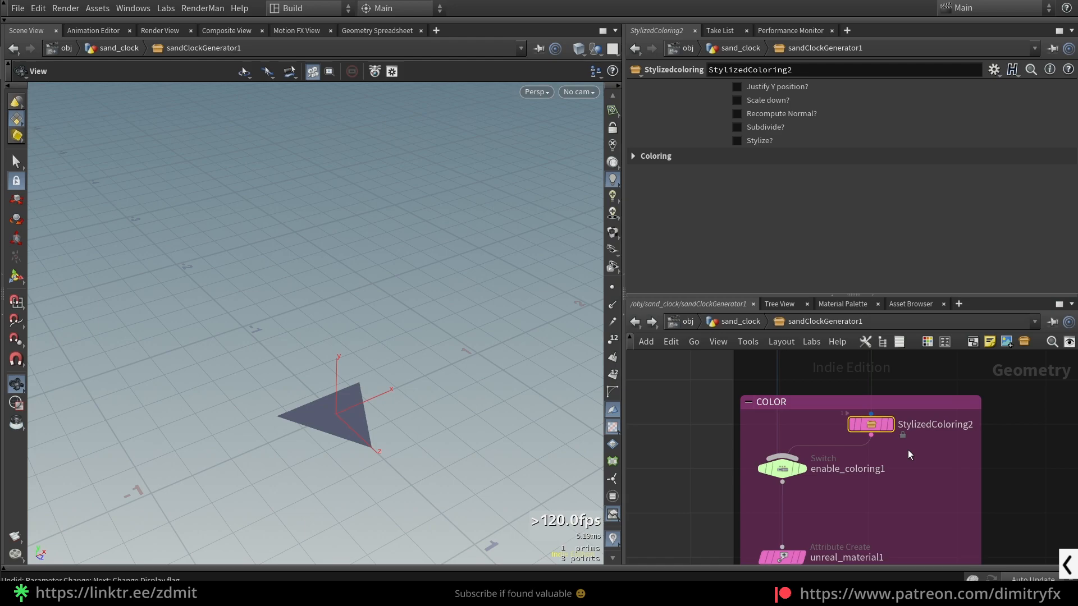
middle_click_drag(908, 452, 897, 377)
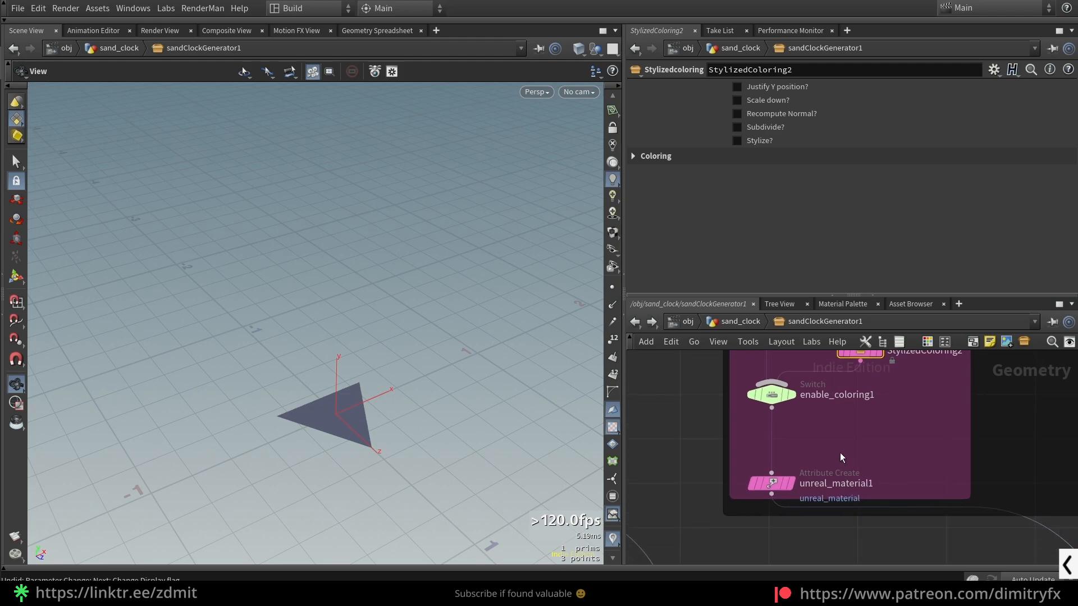
left_click(775, 483)
scroll(928, 429, "down", 4)
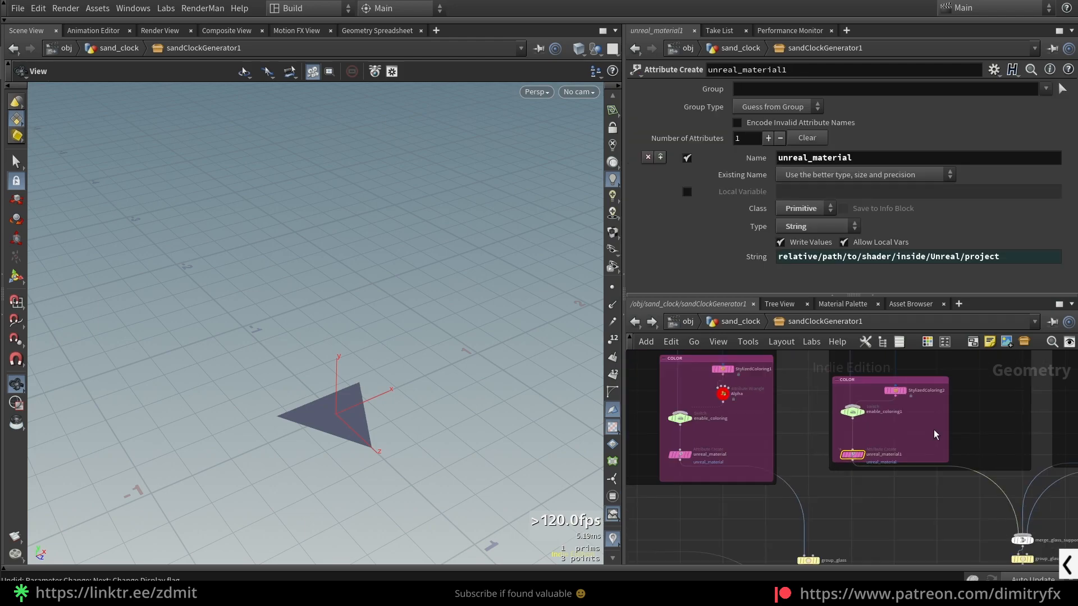
- Display the poles_shape Sweep node in the POLES network and examine the pole geometry in the viewport
scroll(948, 430, "down", 3)
middle_click_drag(898, 490, 848, 509)
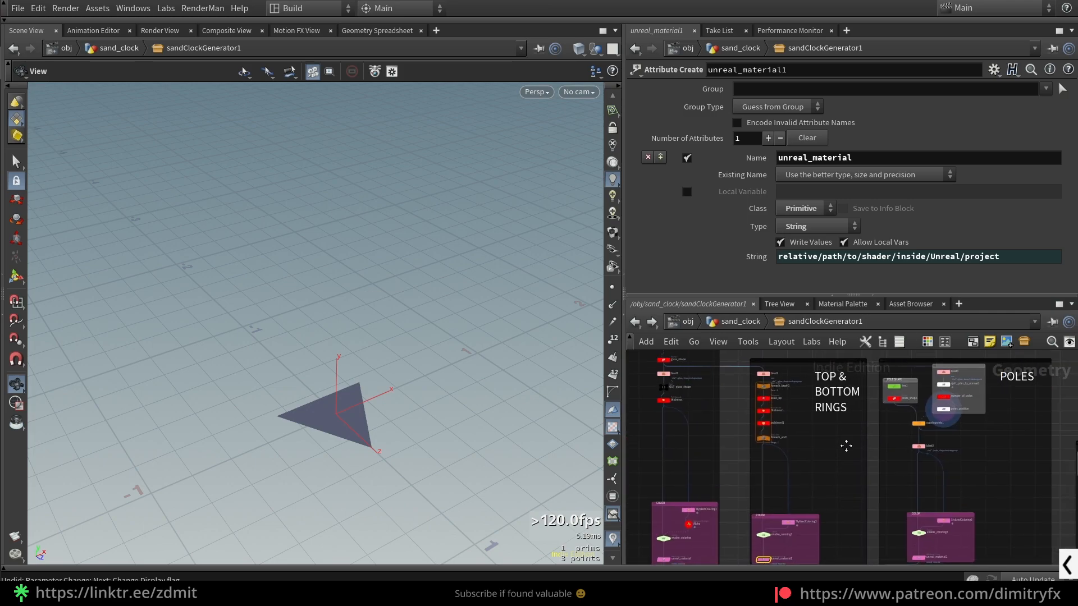
scroll(785, 444, "up", 5)
left_click(843, 428)
key("space+f")
scroll(379, 385, "down", 4)
left_click_drag(380, 368, 433, 394)
left_click_drag(432, 393, 468, 376)
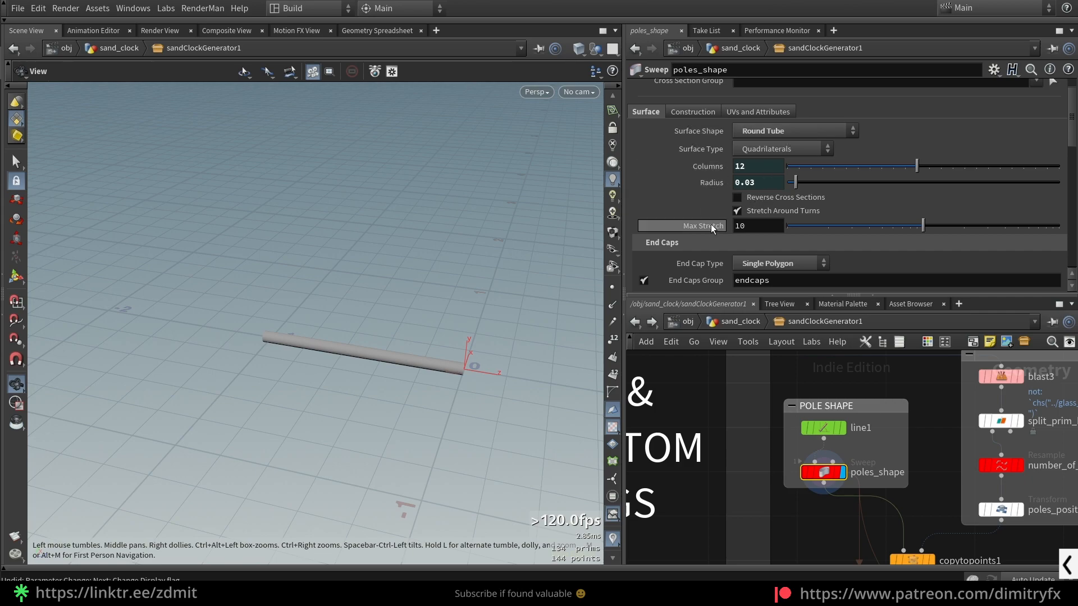
- Review the End Caps settings of poles_shape, including the End Cap Type options
scroll(704, 215, "down", 2)
left_click(774, 194)
left_click(774, 194)
left_click(776, 196)
left_click(880, 195)
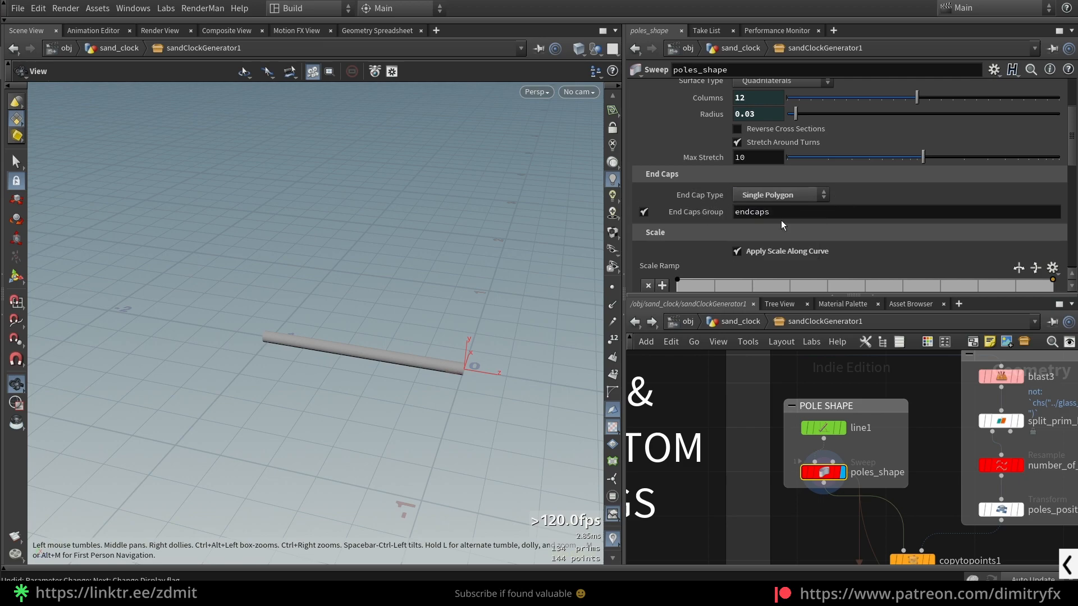
scroll(777, 213, "down", 4)
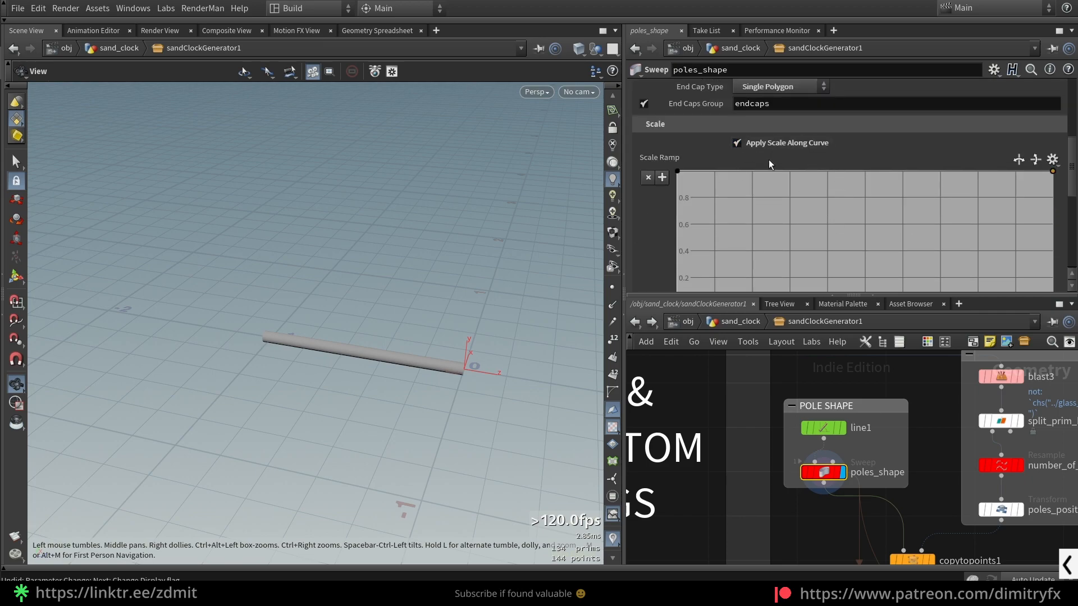
- Try lowering the middle of the poles_shape Scale Ramp, and undo the change
scroll(807, 181, "down", 1)
scroll(870, 217, "up", 1)
left_click_drag(850, 167, 854, 211)
key("ctrl+z")
- Display blast3 in the POLES network, and display glass_shape to compare the isolated end caps with their source geometry
scroll(830, 416, "down", 3)
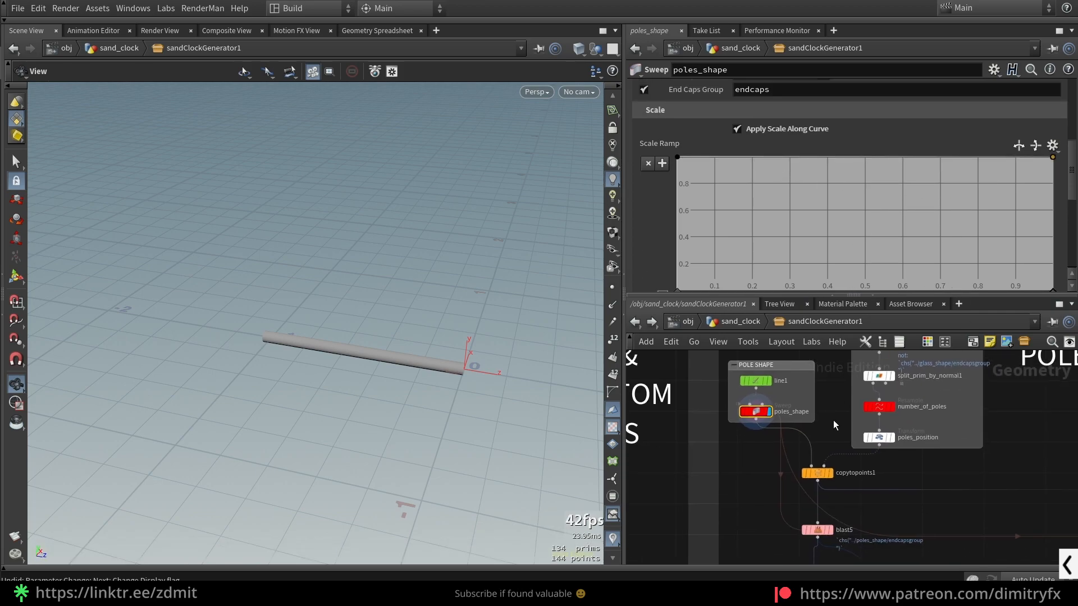
middle_click_drag(830, 416, 766, 493)
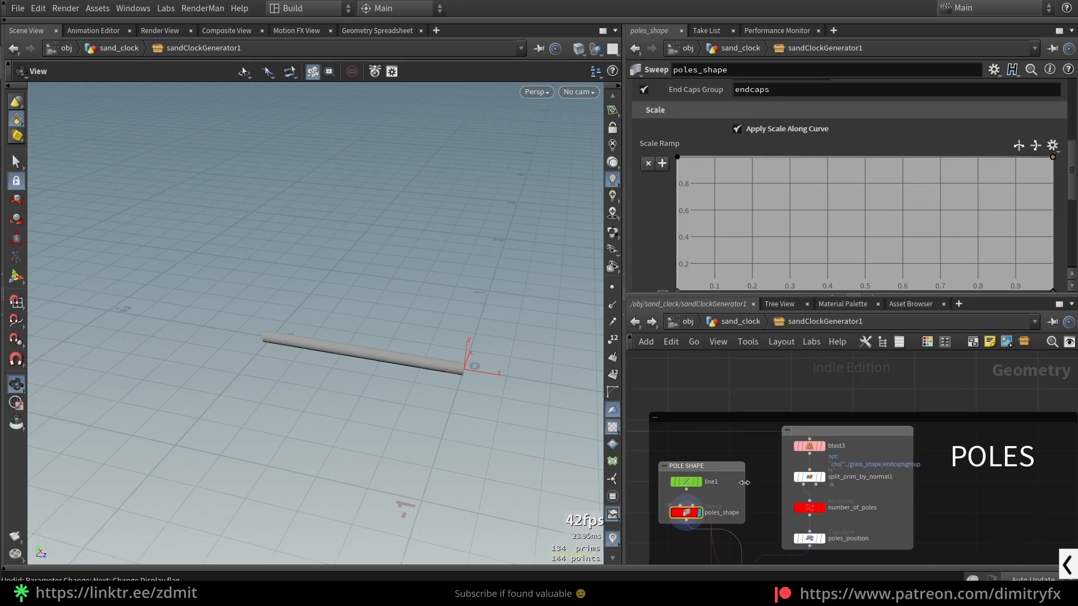
left_click(809, 447)
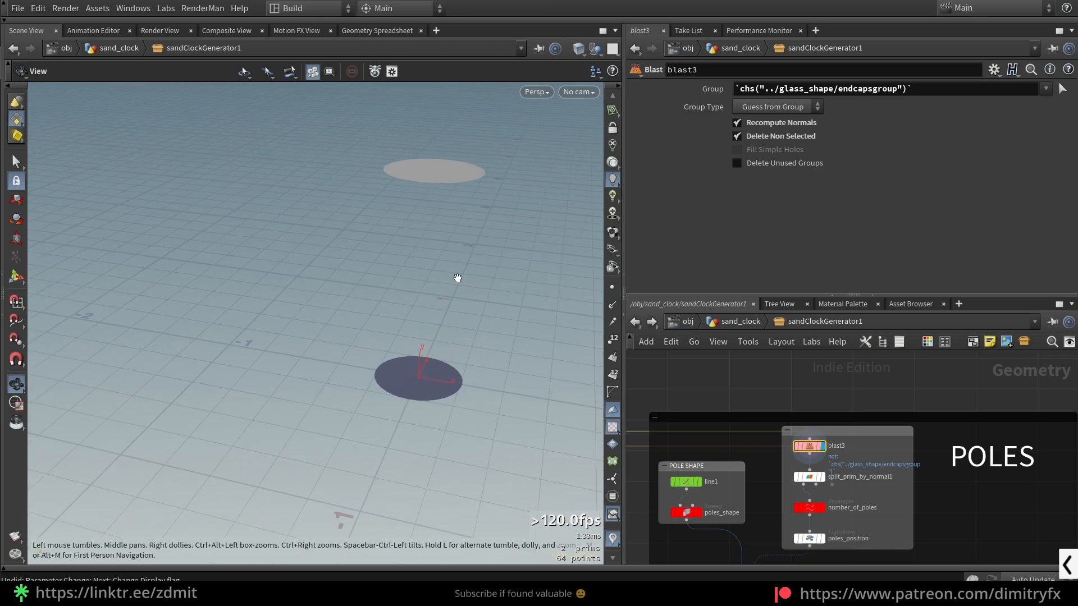
scroll(762, 479, "down", 3)
middle_click_drag(763, 478, 1018, 443)
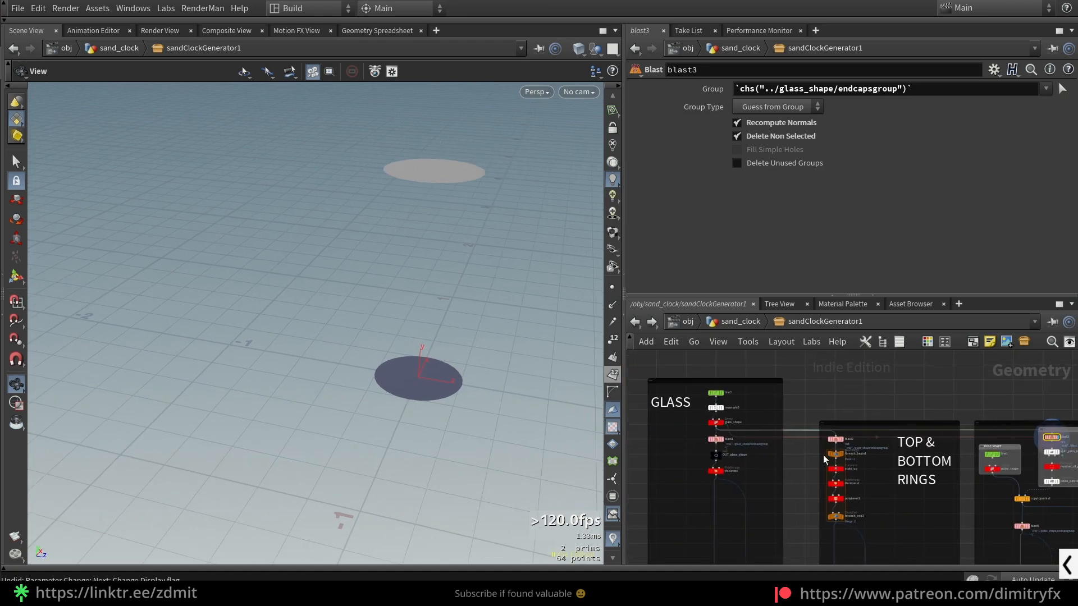
scroll(697, 419, "up", 3)
left_click(756, 400)
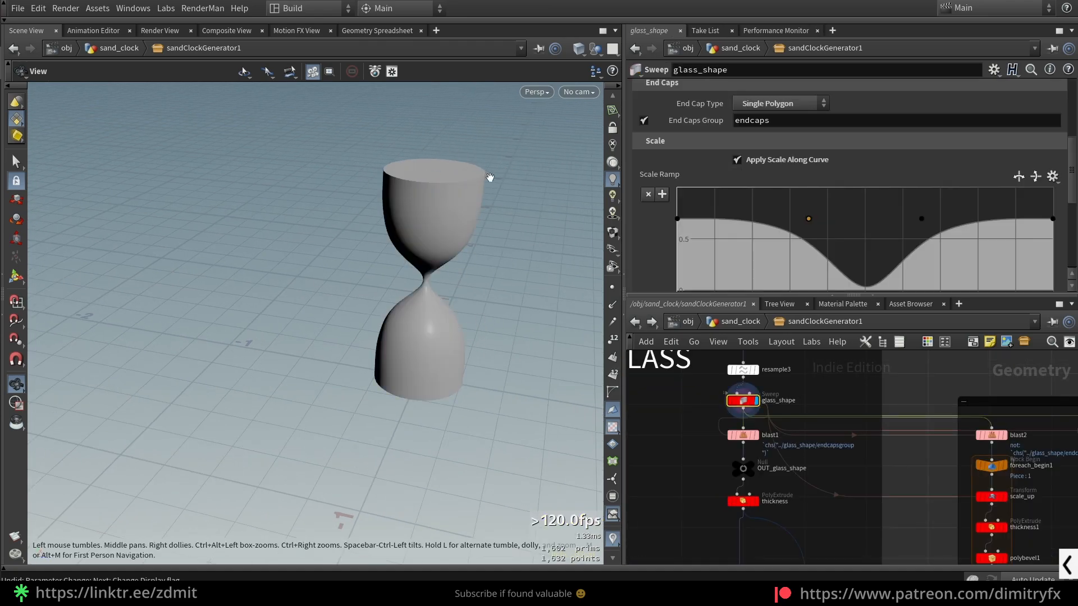
- Display split_prim_by_normal1 in the POLES network, check its Direction options and examine the remaining disc
scroll(905, 447, "down", 2)
middle_click_drag(908, 443, 700, 443)
middle_click_drag(1050, 440, 810, 454)
scroll(794, 450, "up", 4)
left_click(857, 465)
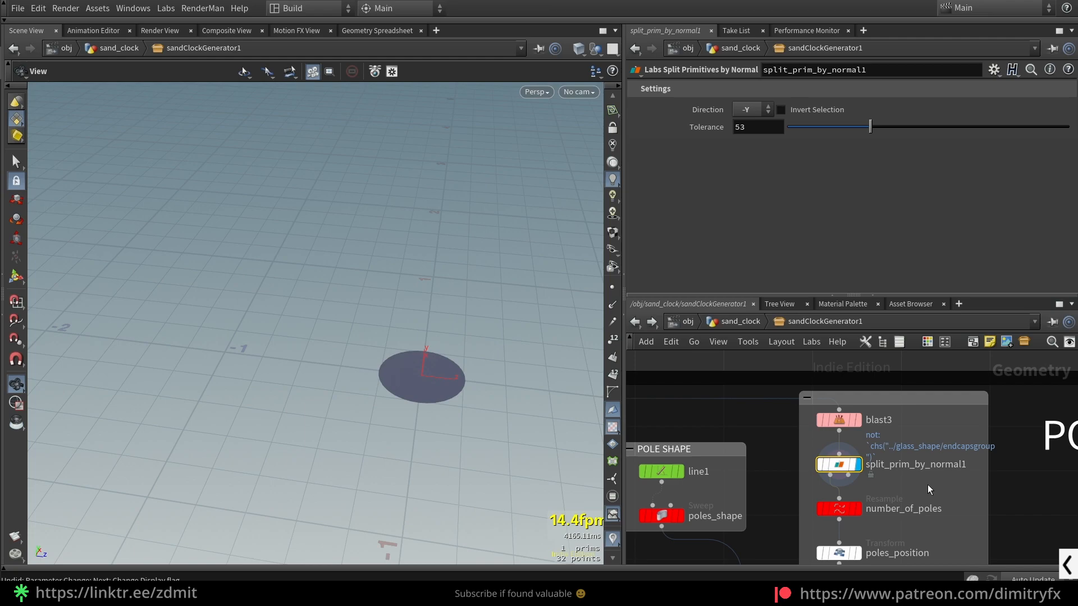
left_click(742, 106)
left_click(742, 104)
left_click_drag(473, 392, 450, 370)
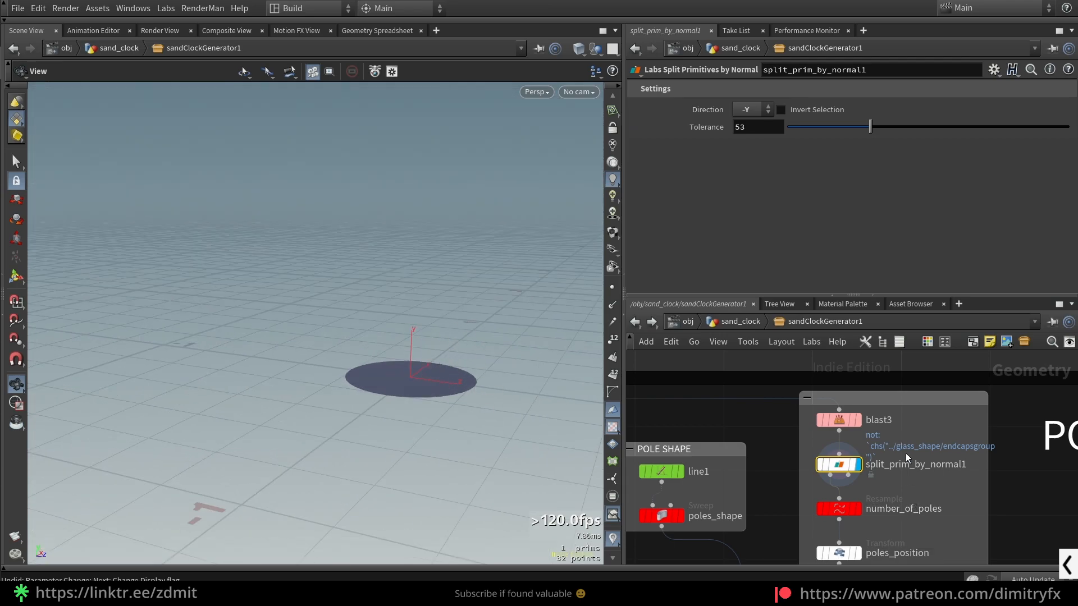
- Display the number_of_poles Resample node and review its Length setting
scroll(903, 447, "up", 1)
middle_click_drag(902, 447, 908, 401)
left_click(899, 476)
left_click(855, 475)
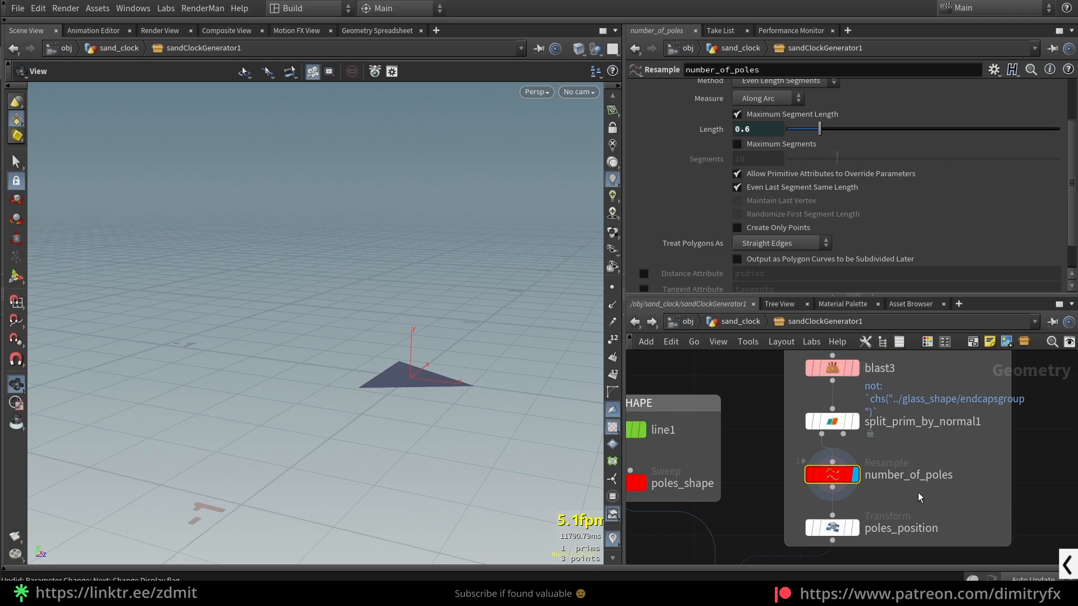
middle_click_drag(918, 487, 960, 429)
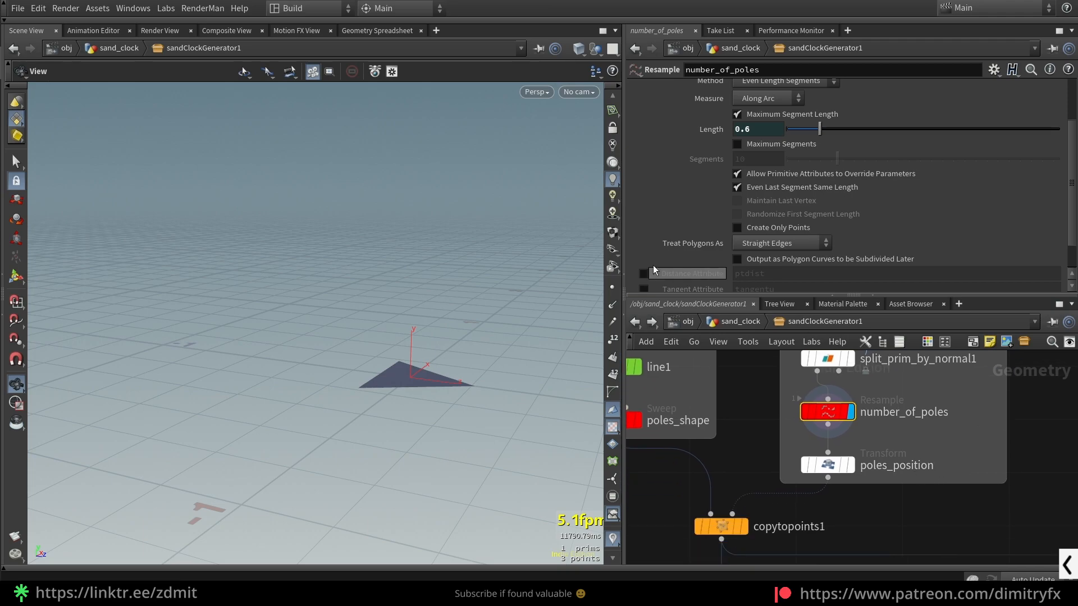
scroll(1007, 129, "up", 3)
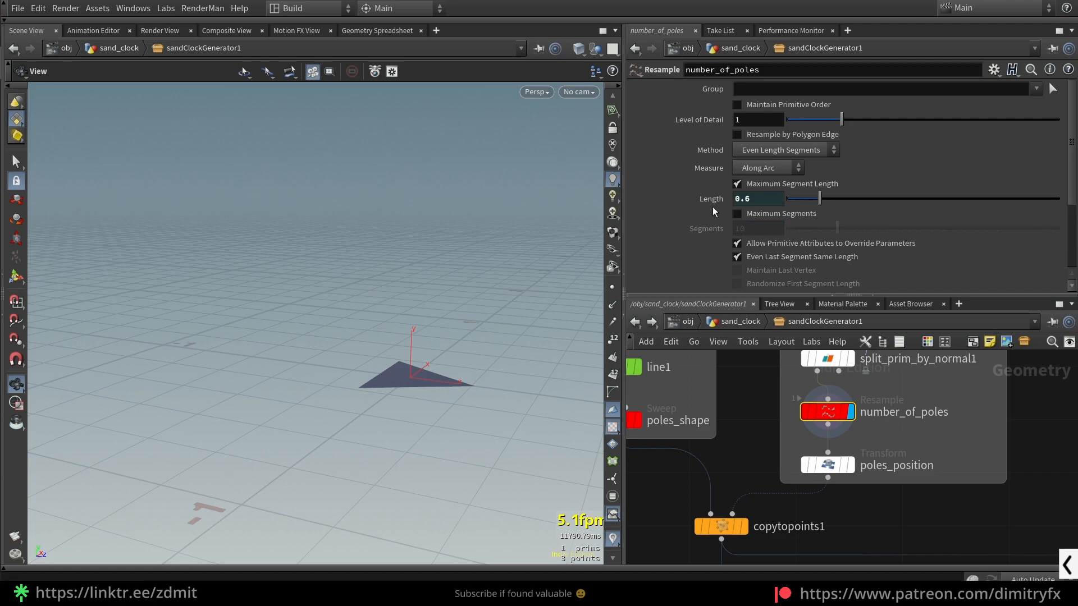
- Display poles_position, and select scale_up in the rings network to check the scale its expression refers to
left_click(825, 464)
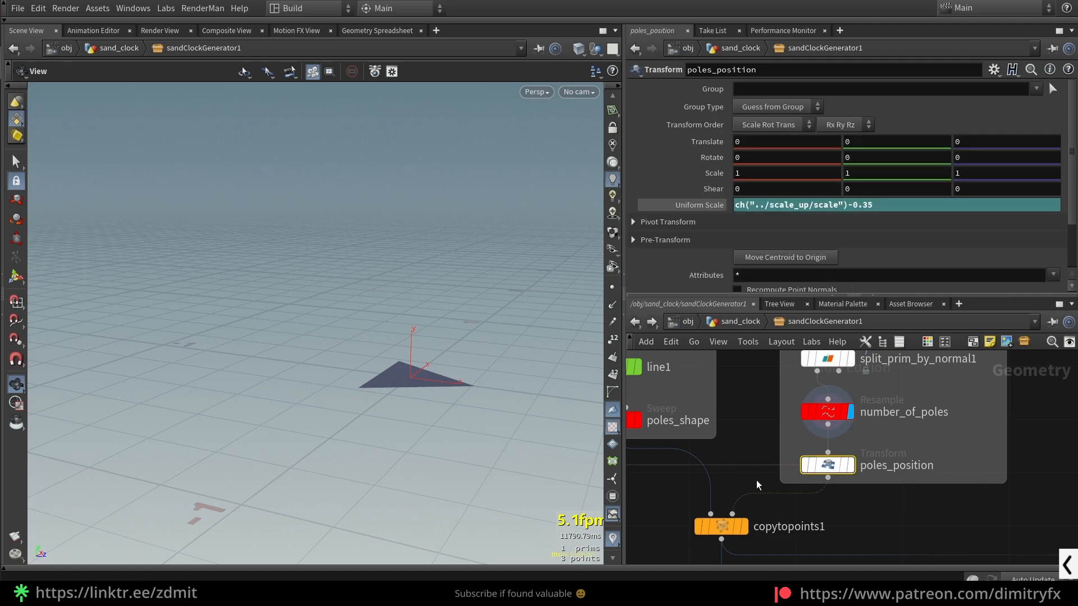
left_click(850, 465)
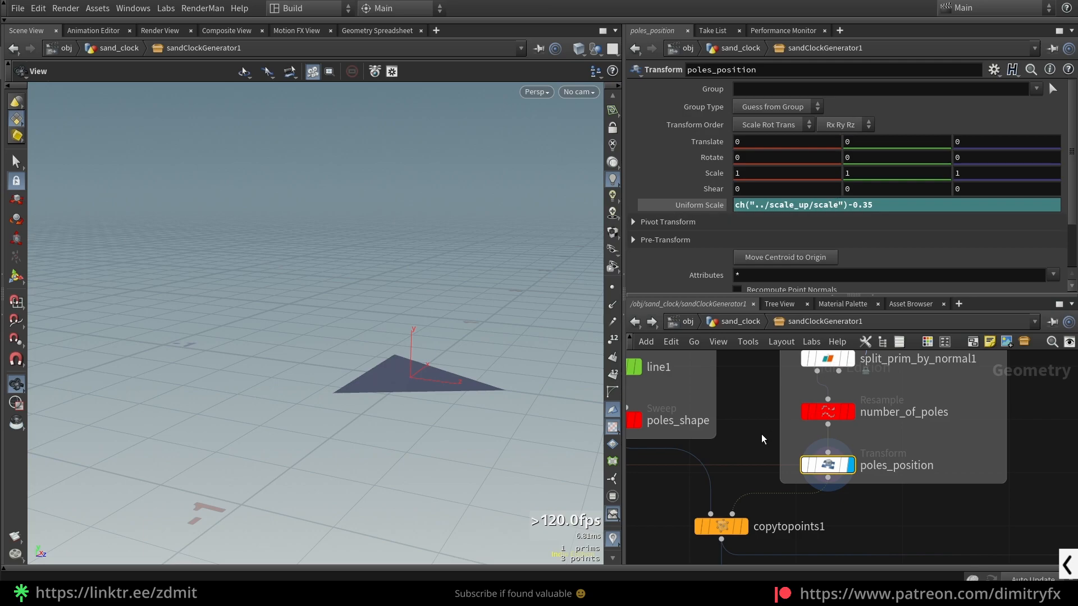
scroll(750, 448, "down", 5)
middle_click_drag(675, 477, 864, 466)
middle_click_drag(743, 499, 828, 482)
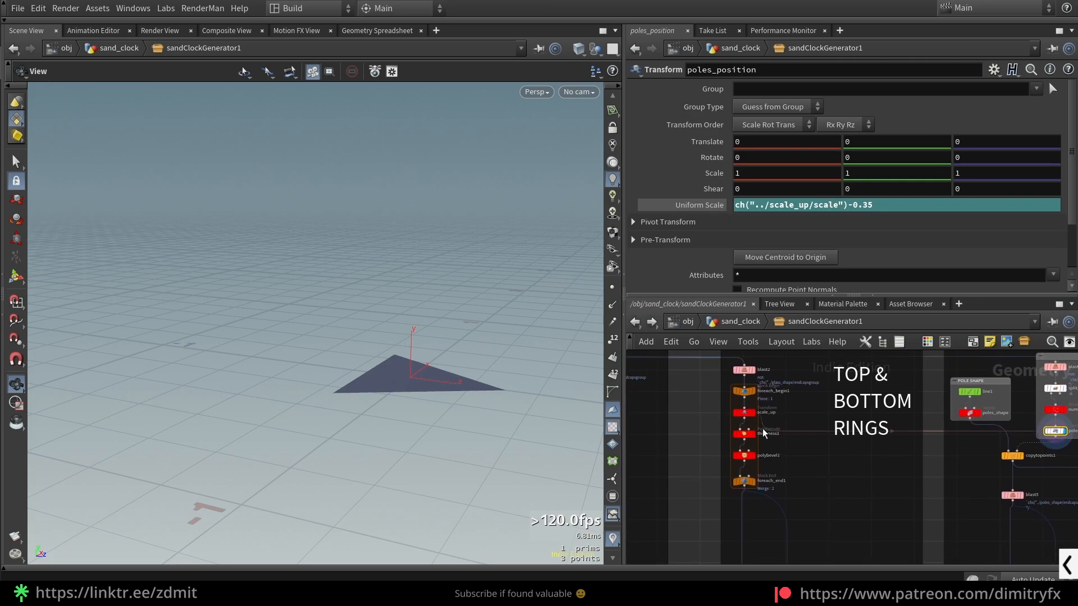
scroll(725, 395, "up", 2)
scroll(746, 432, "up", 3)
left_click(753, 401)
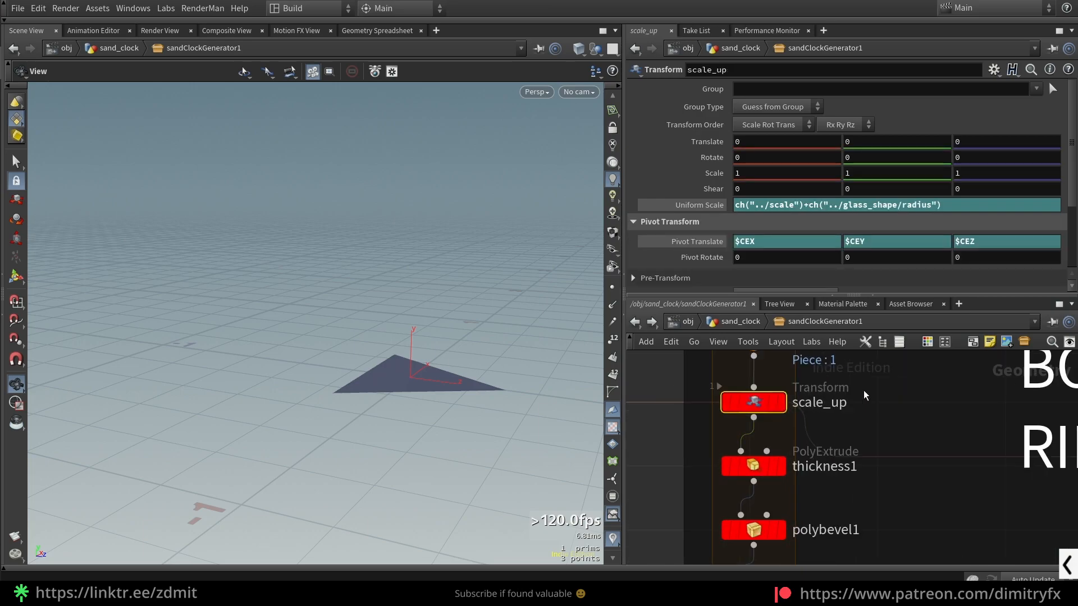
- Return to the POLES network with scale_up still selected and use the parameter options of its Uniform Scale
scroll(769, 403, "down", 4)
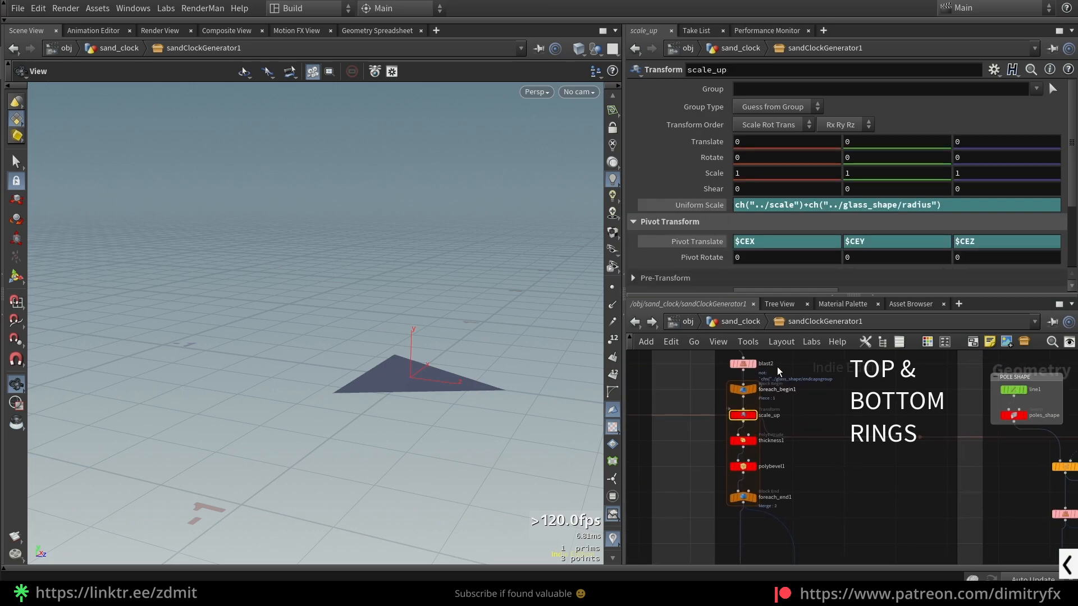
middle_click_drag(964, 468, 702, 464)
scroll(885, 441, "up", 3)
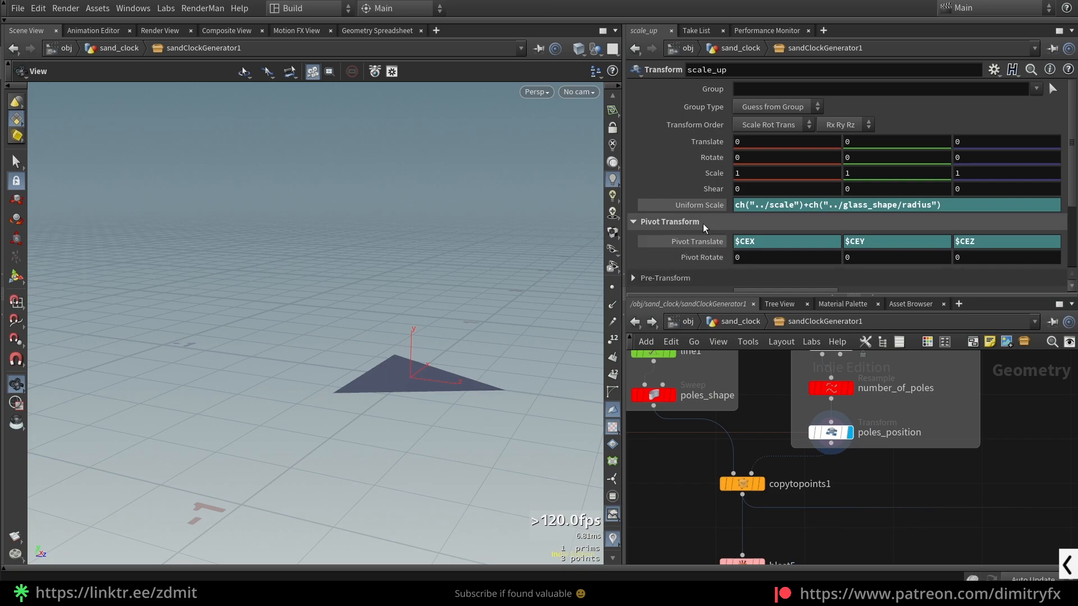
right_click(693, 204)
left_click(724, 304)
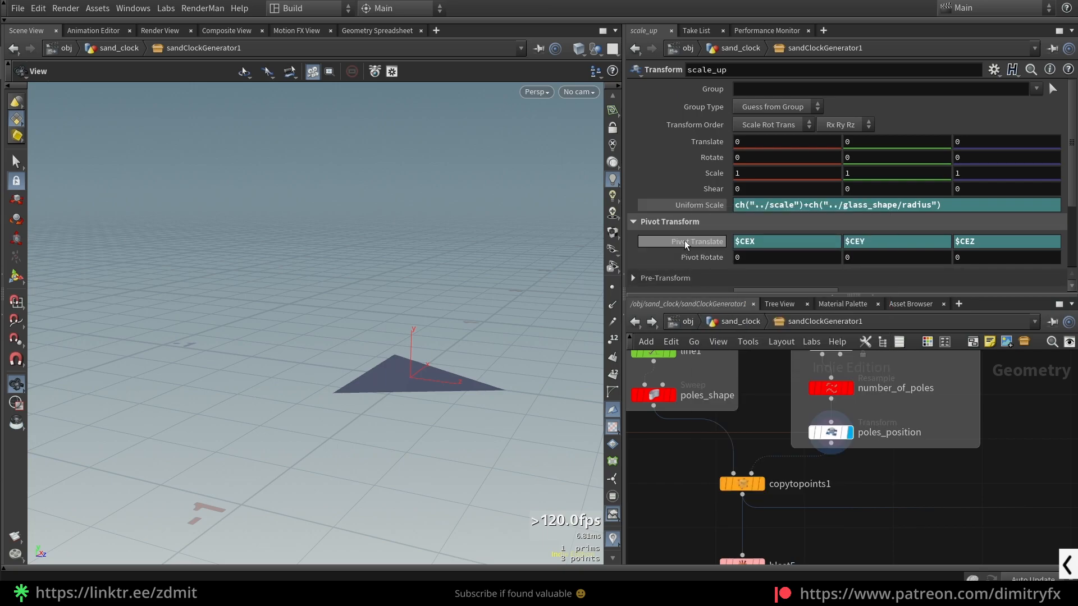
right_click(696, 206)
left_click(724, 305)
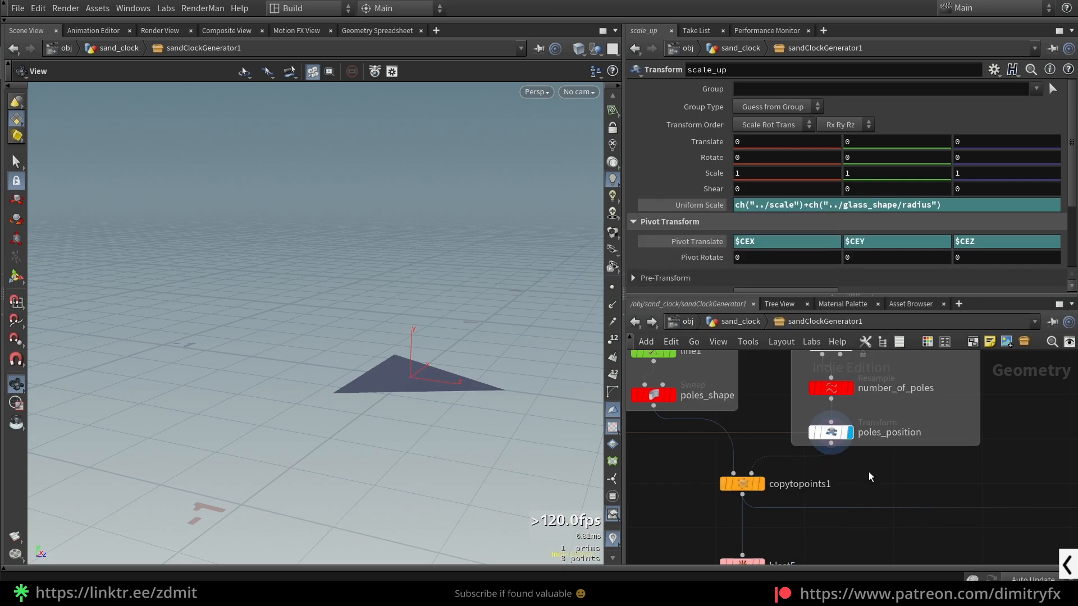
- Select poles_position, open the parameter options of its Uniform Scale, and highlight 0.35 in the expression
left_click(831, 433)
right_click(710, 206)
left_click(924, 253)
left_click_drag(891, 207, 851, 215)
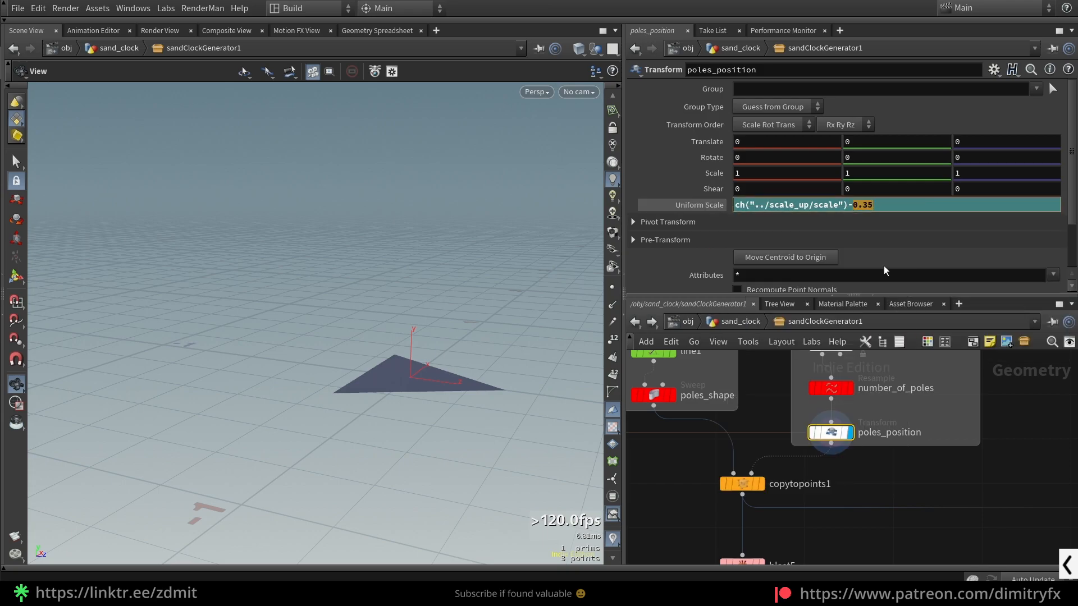
left_click(874, 512)
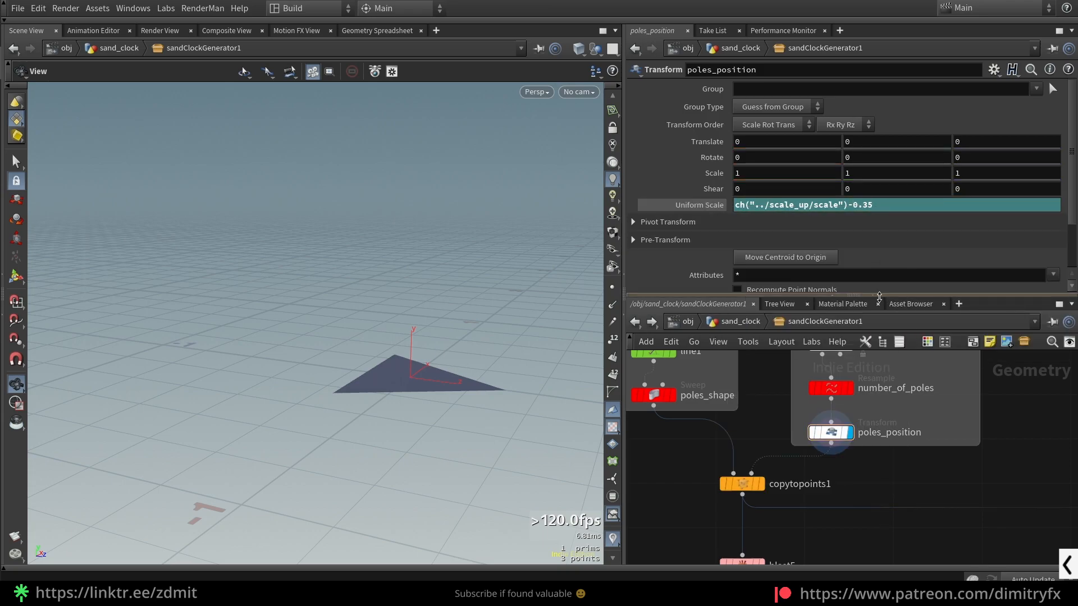
- Display copytopoints1 to examine the copied poles, and display merge_glass_support to view them together with the rings
left_click(818, 480)
key("r")
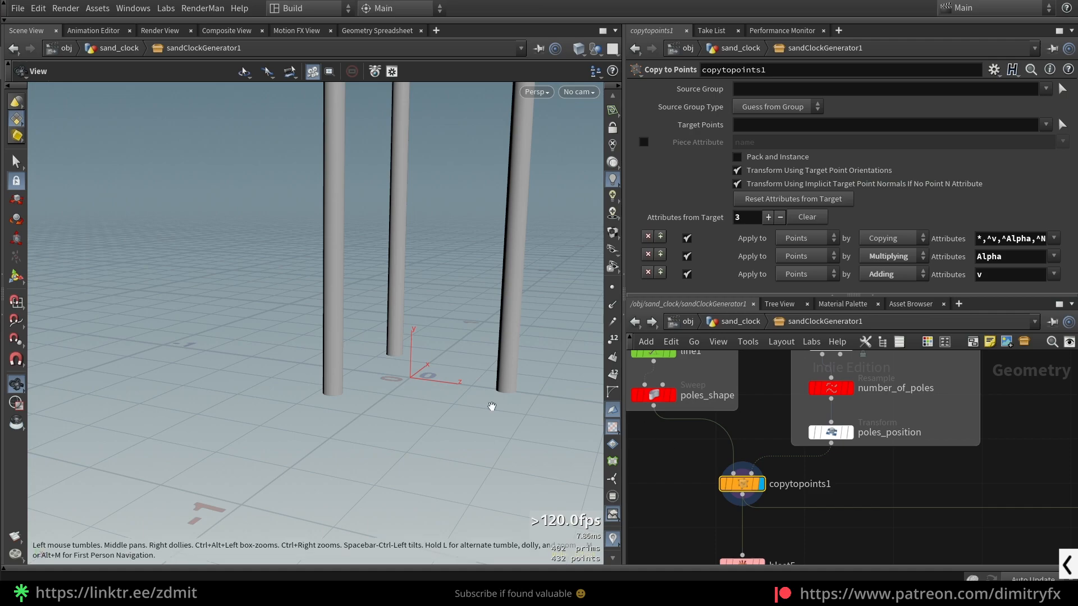
scroll(804, 476, "down", 3)
scroll(705, 513, "down", 6)
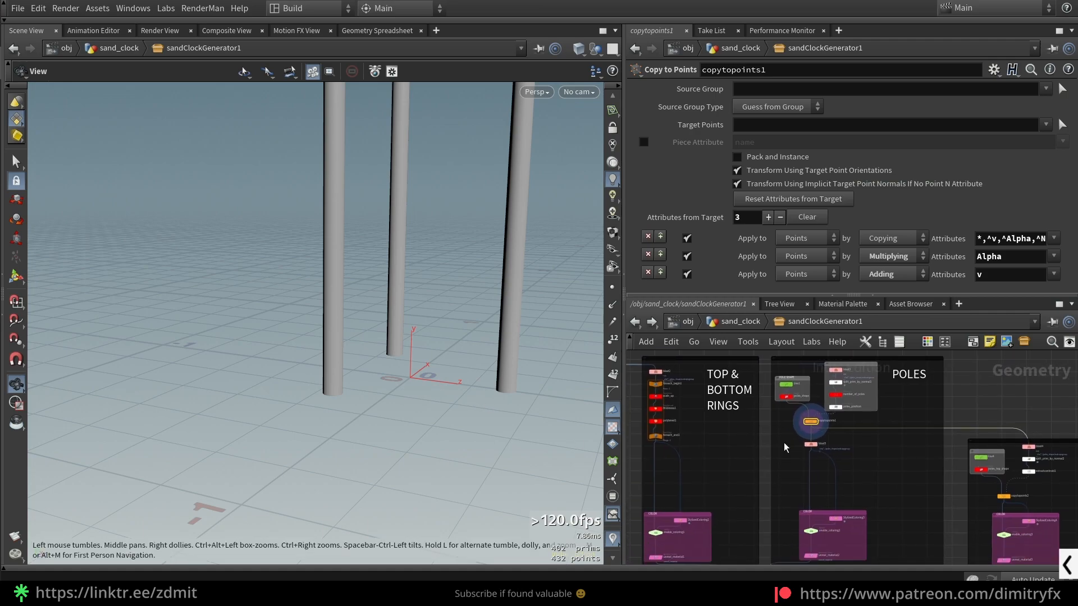
scroll(810, 450, "up", 4)
left_click(848, 438)
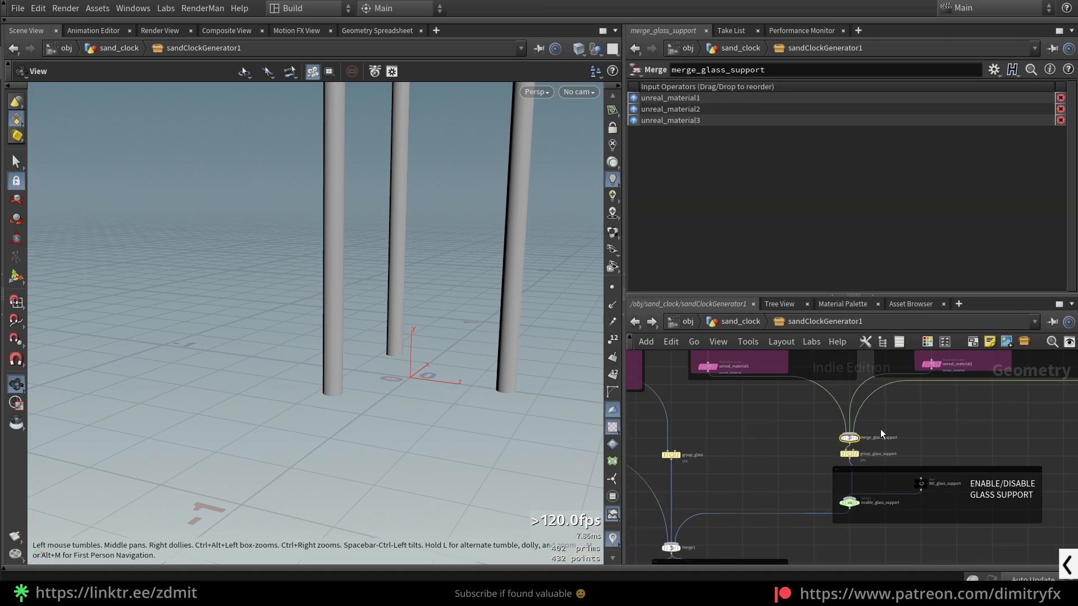
key("r")
- Select poles_position and highlight the -0.35 offset in its Uniform Scale expression
scroll(898, 439, "down", 3)
scroll(879, 482, "up", 4)
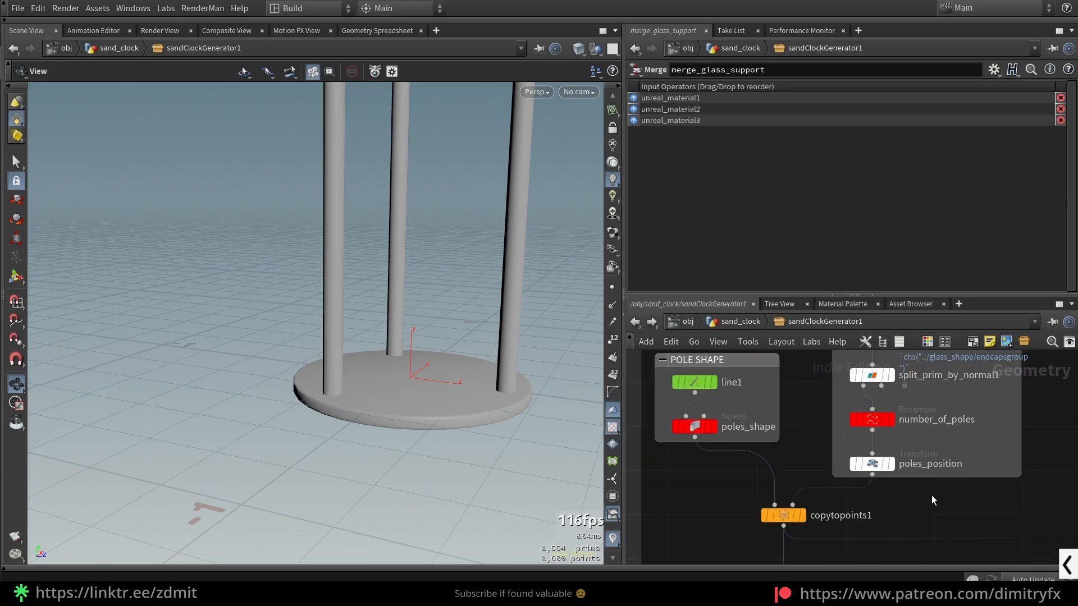
left_click(871, 463)
left_click_drag(874, 205, 846, 205)
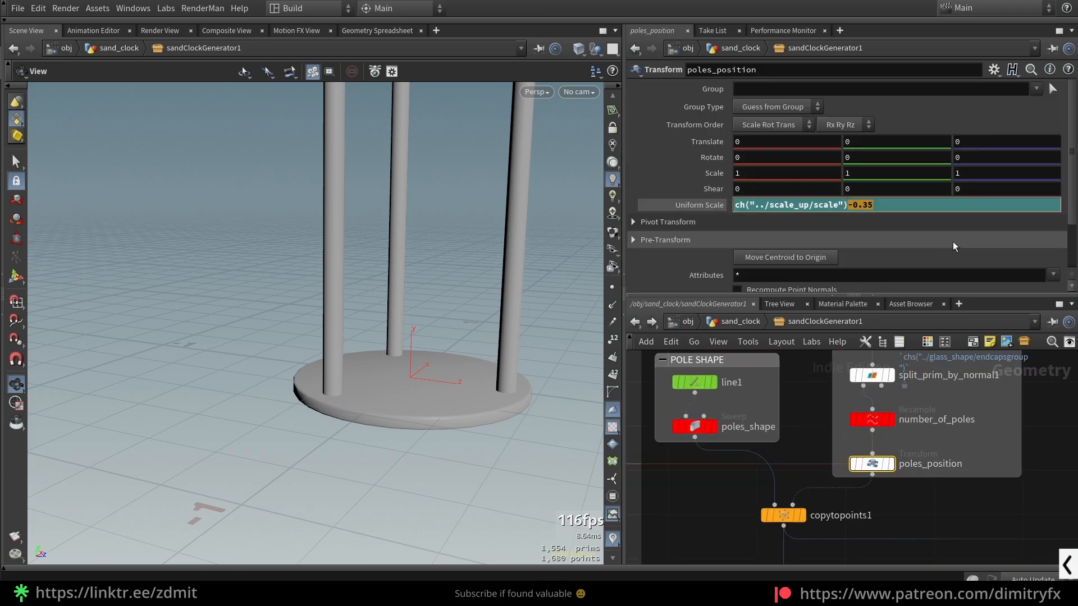
- Display merge1 to show the glass and its support together, and save the scene
scroll(842, 415, "down", 4)
middle_click_drag(764, 473, 864, 357)
left_click_drag(873, 419, 956, 439)
key("r")
scroll(950, 429, "down", 2)
middle_click_drag(1033, 365, 780, 525)
scroll(816, 421, "up", 2)
middle_click_drag(816, 420, 792, 510)
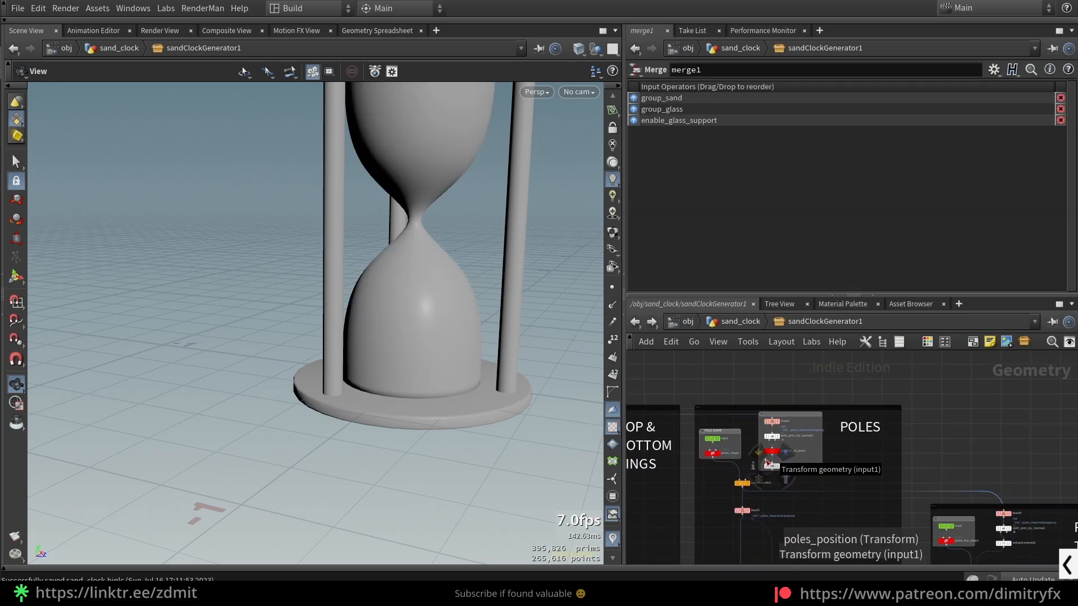
scroll(769, 458, "up", 4)
key("ctrl+s")
- Remove the -0.35 offset from the poles_position Uniform Scale, leaving the expression ch("../scale_up/scale")
left_click(778, 472)
left_click_drag(874, 205, 847, 204)
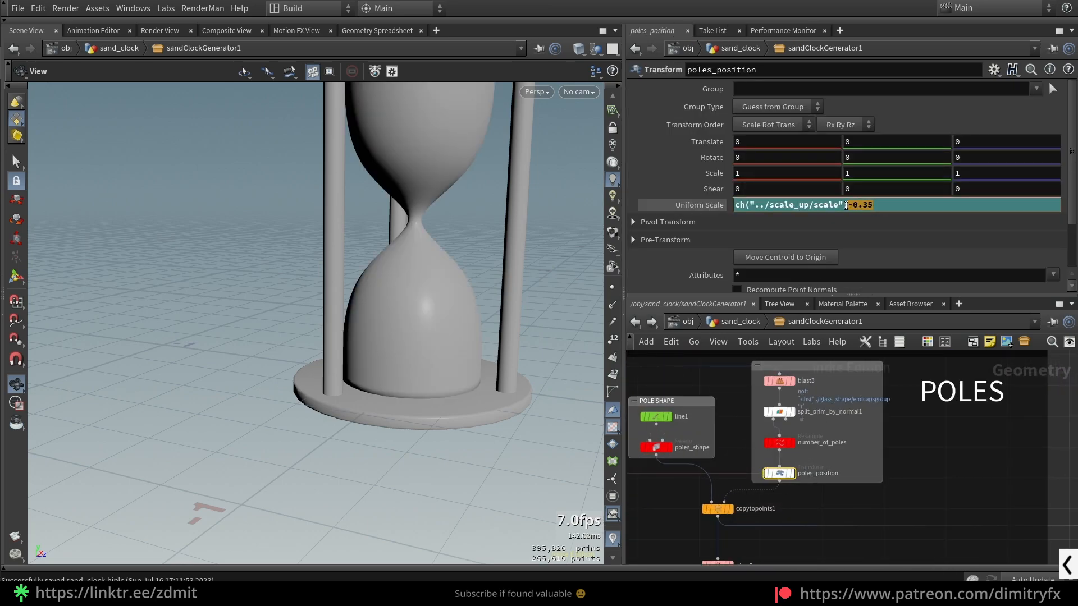
key("BackSpace")
key("Return")
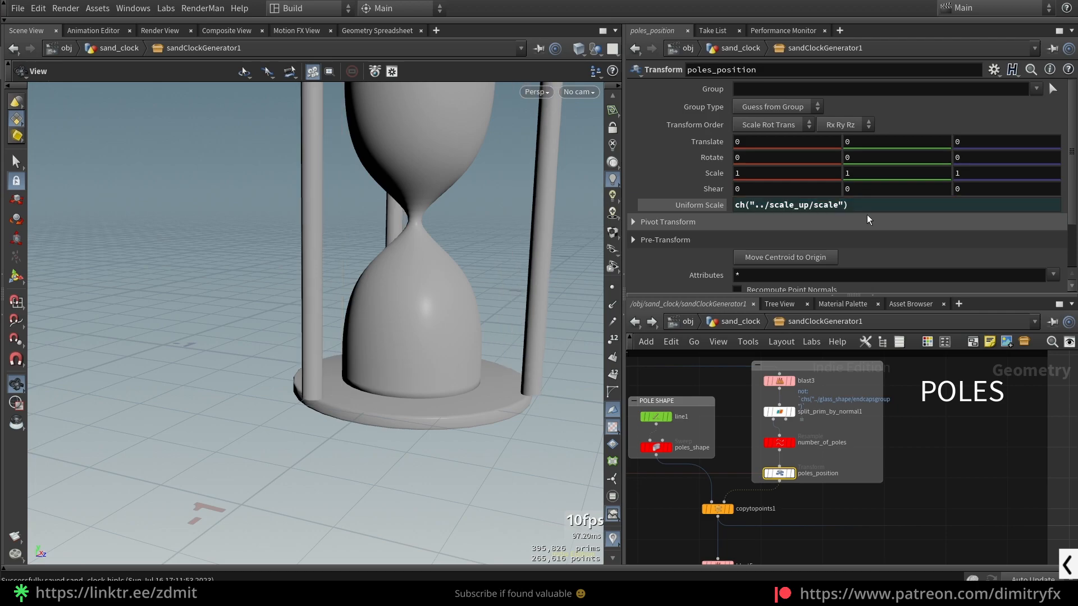
- Examine the pole placement on the rings, and undo the last Uniform Scale change on poles_position
left_click_drag(388, 402, 414, 427)
left_click_drag(516, 374, 519, 399)
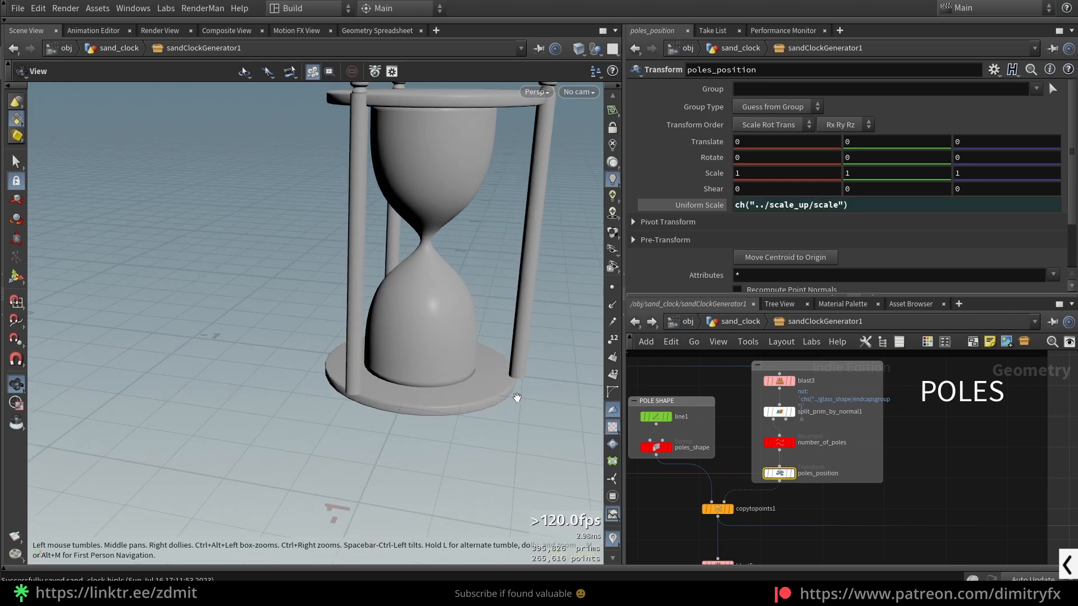
scroll(548, 347, "down", 2)
scroll(542, 338, "up", 3)
scroll(509, 386, "up", 3)
key("ctrl+z")
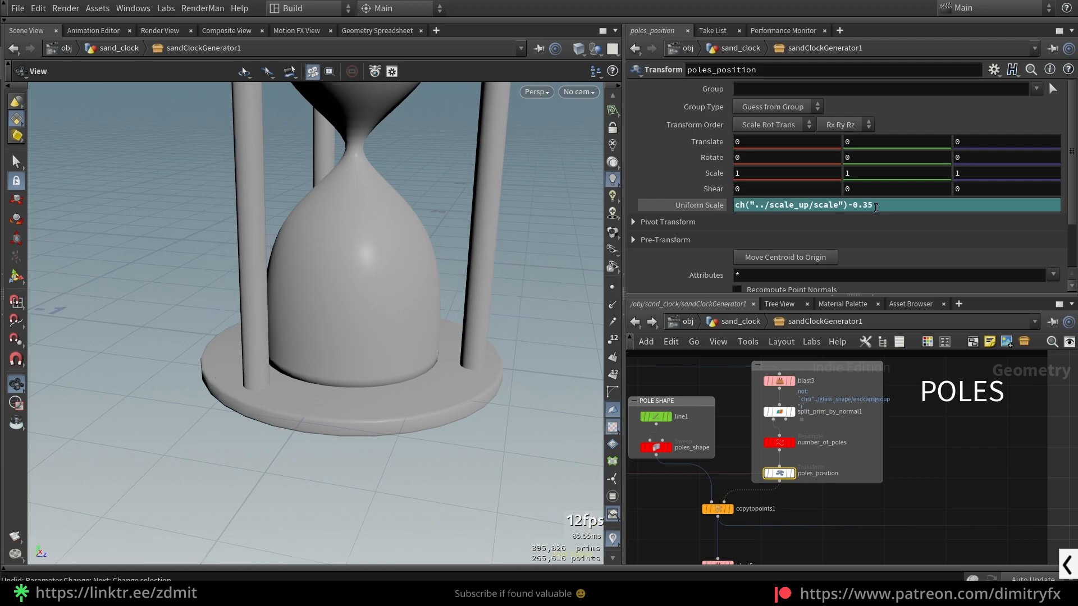
left_click_drag(490, 364, 488, 390)
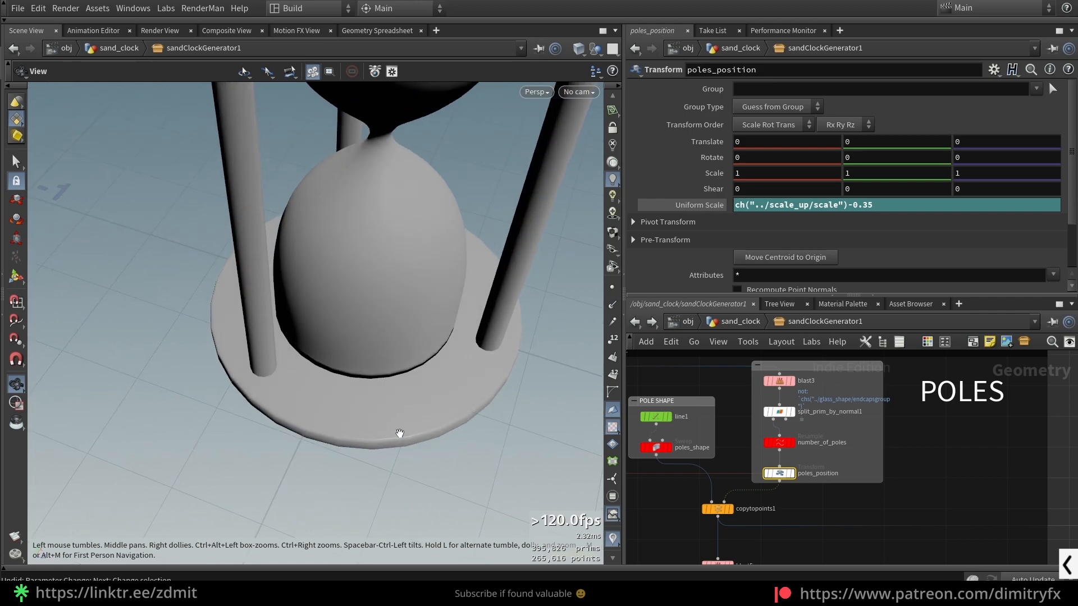
- Set the segment Length on number_of_poles to 0.39 and inspect the poles around the glass
left_click(786, 446)
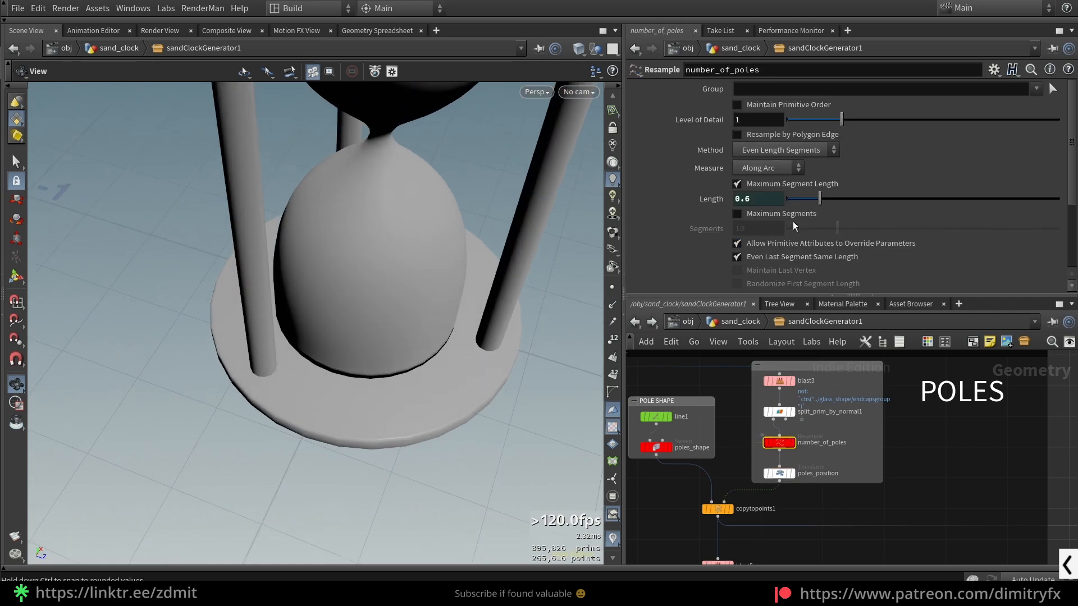
left_click_drag(817, 201, 809, 200)
scroll(810, 443, "up", 1)
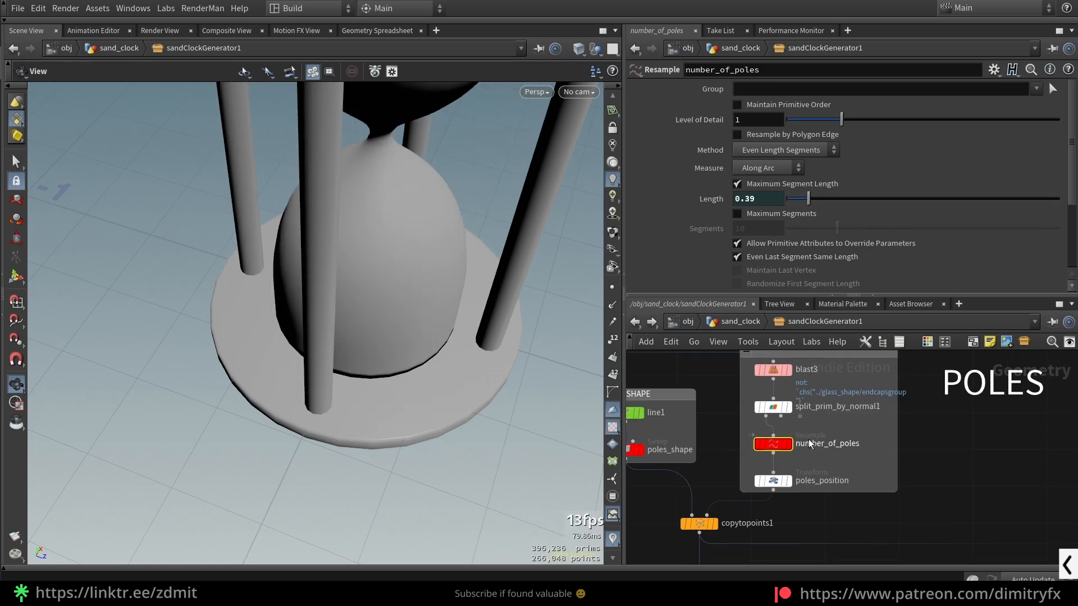
scroll(808, 440, "up", 3)
scroll(360, 386, "down", 4)
left_click_drag(361, 385, 385, 352)
scroll(385, 350, "up", 3)
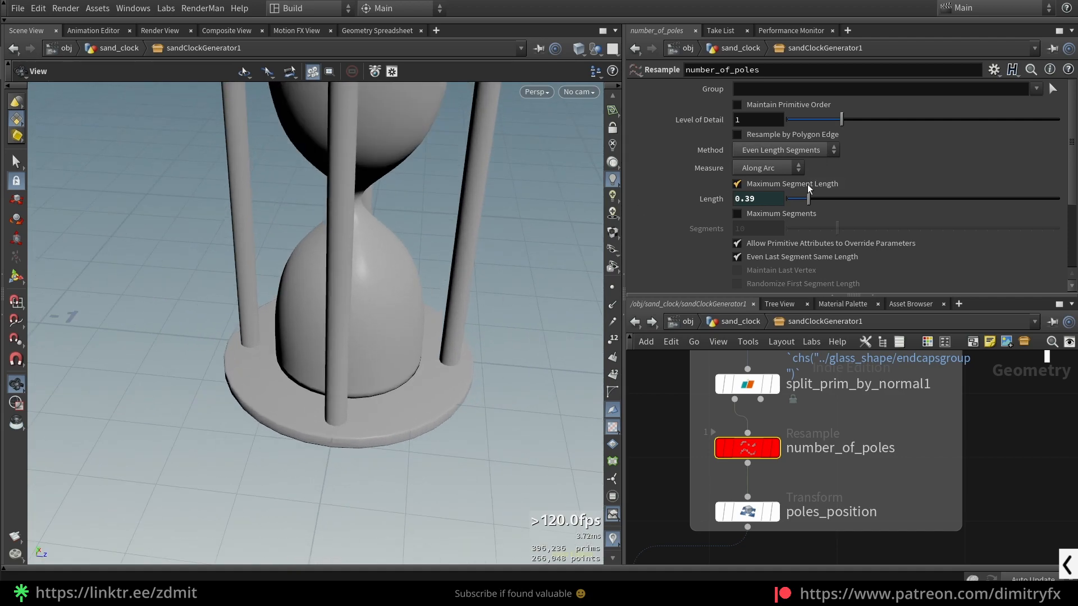
- Try a segment Length of 0.26 on number_of_poles and settle on 0.46
mouse_move(806, 201)
left_mouse_down()
mouse_move(793, 201)
mouse_move(801, 195)
left_mouse_up()
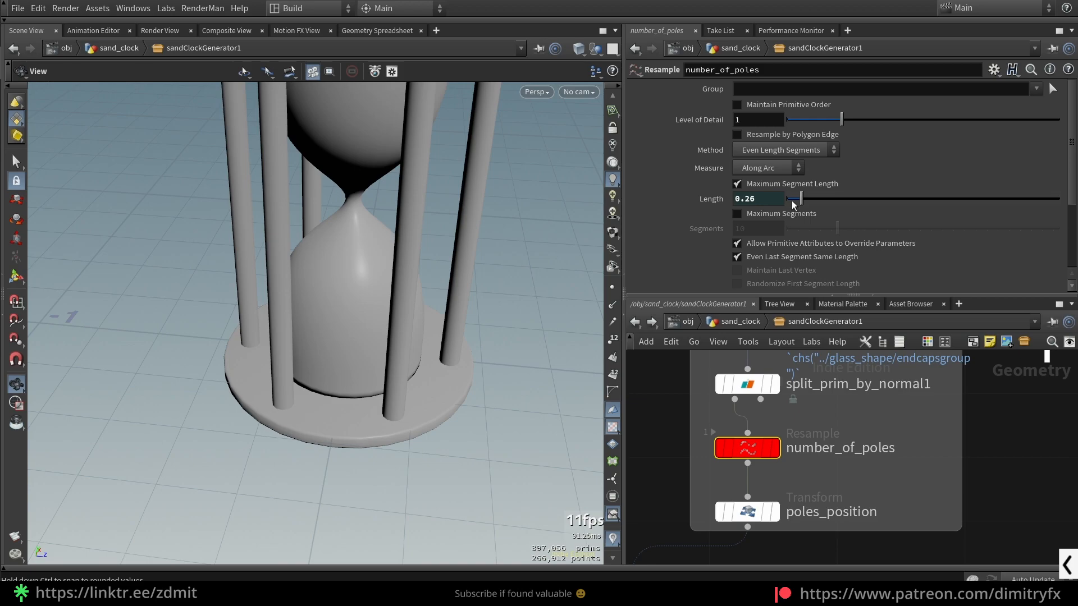
left_click_drag(803, 201, 853, 199)
scroll(356, 267, "down", 4)
left_click_drag(408, 155, 447, 257)
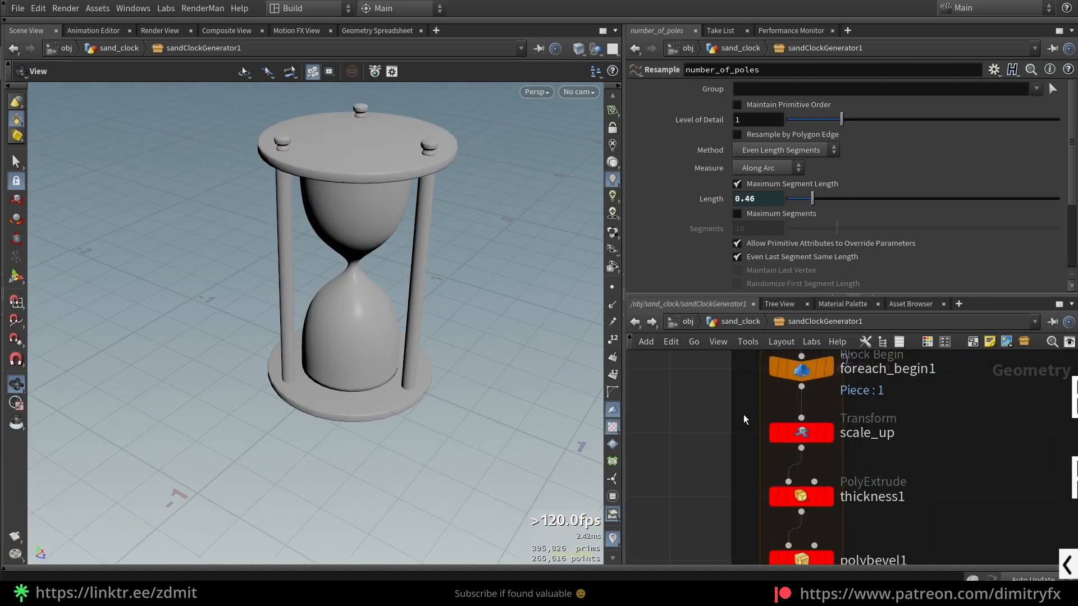
- Remove the glass_shape radius term from the Uniform Scale of scale_up, leaving the expression ch("../scale")
left_click(801, 432)
scroll(930, 431, "down", 2)
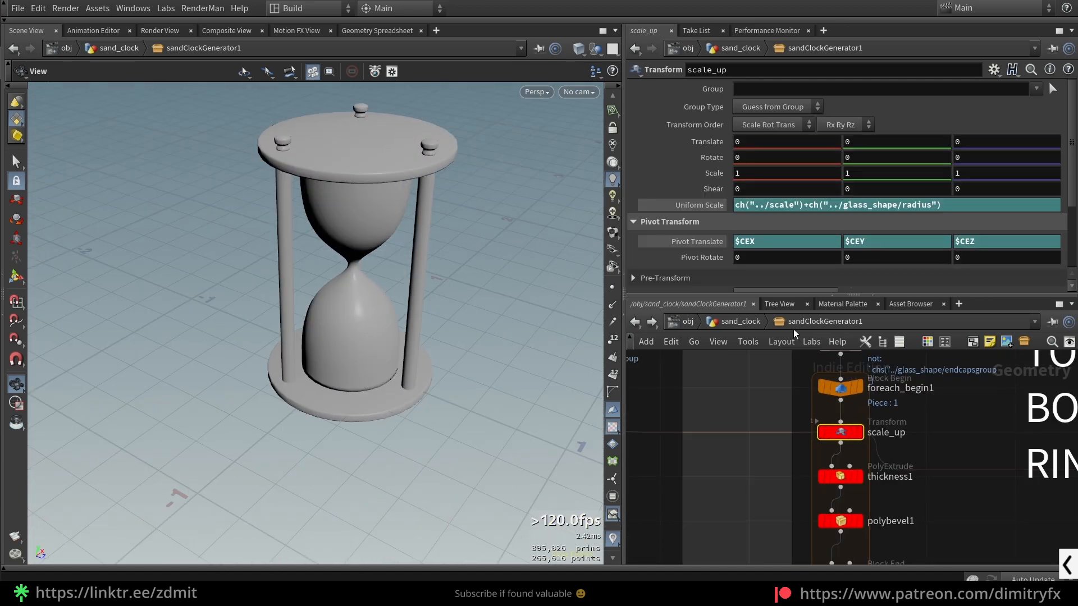
left_click(699, 204)
left_click(698, 205)
left_click_drag(952, 206, 805, 206)
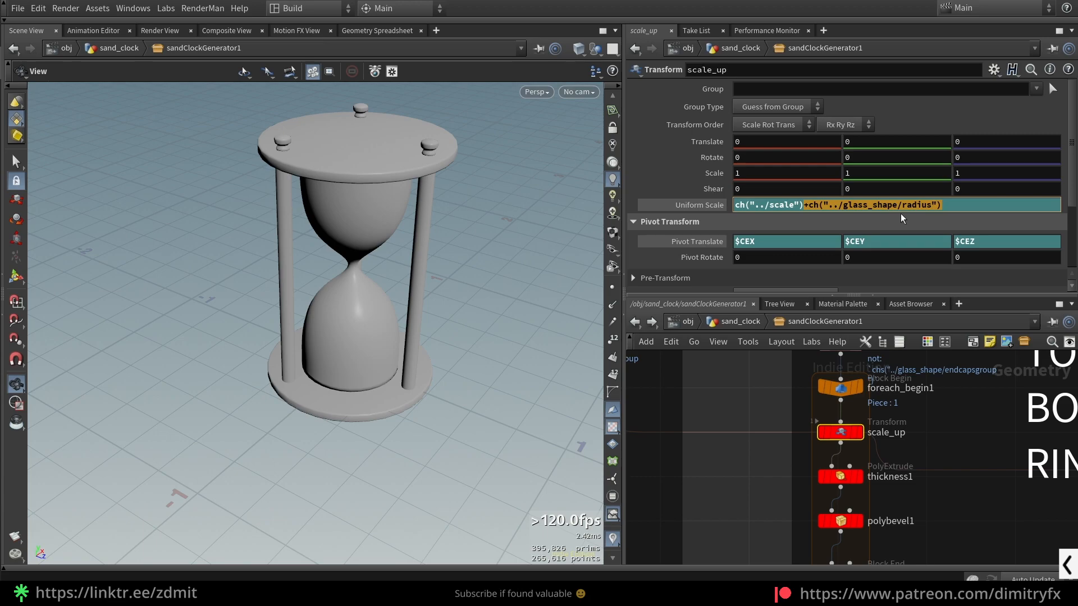
key("BackSpace")
key("Return")
left_click_drag(482, 320, 370, 369)
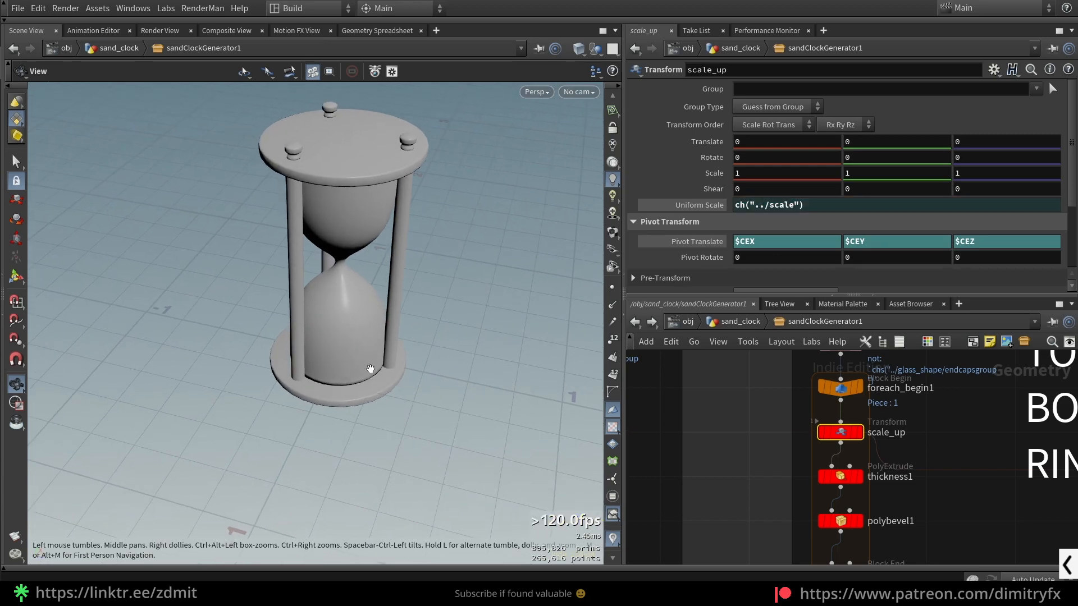
- Undo, redo and again undo the Uniform Scale change on scale_up to compare the ring sizes
key("ctrl+z")
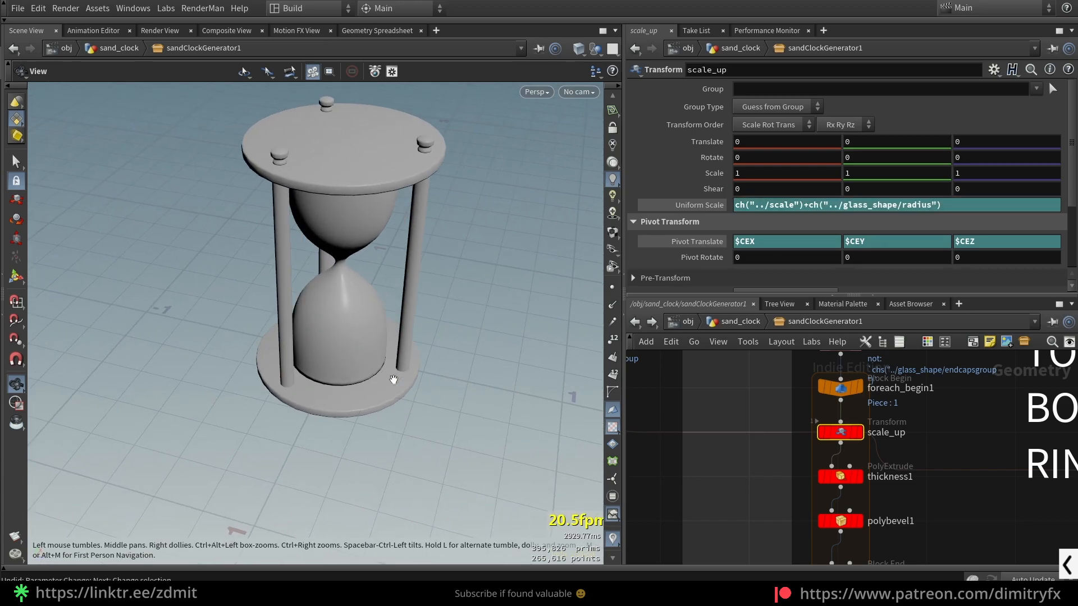
key("ctrl+y")
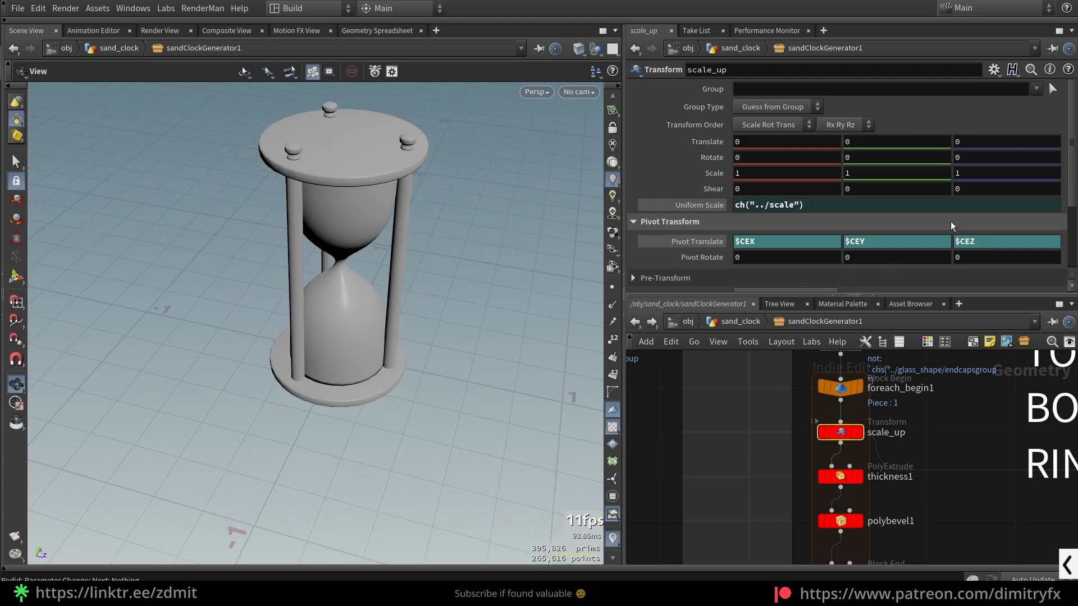
key("ctrl+z")
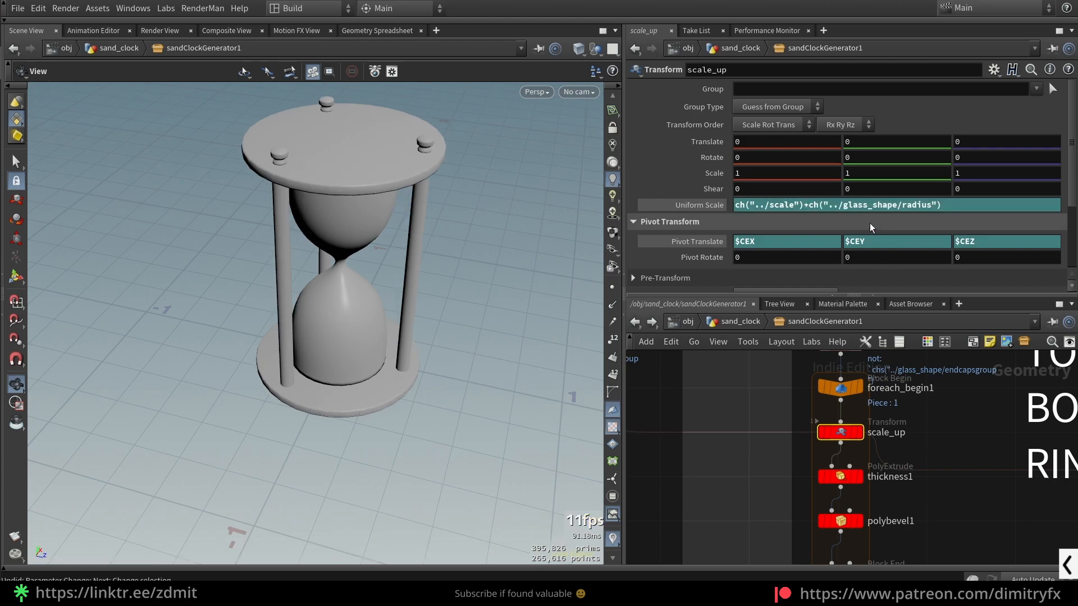
- Examine the glass, rings and poles sections of the network around scale_up
key("h")
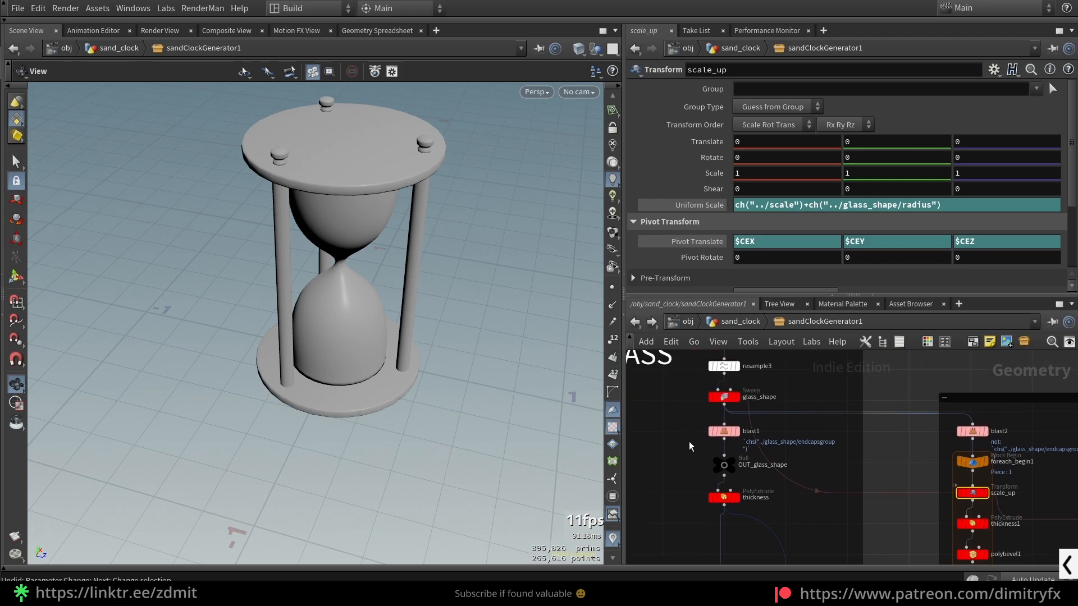
scroll(929, 414, "down", 4)
middle_click_drag(929, 414, 685, 377)
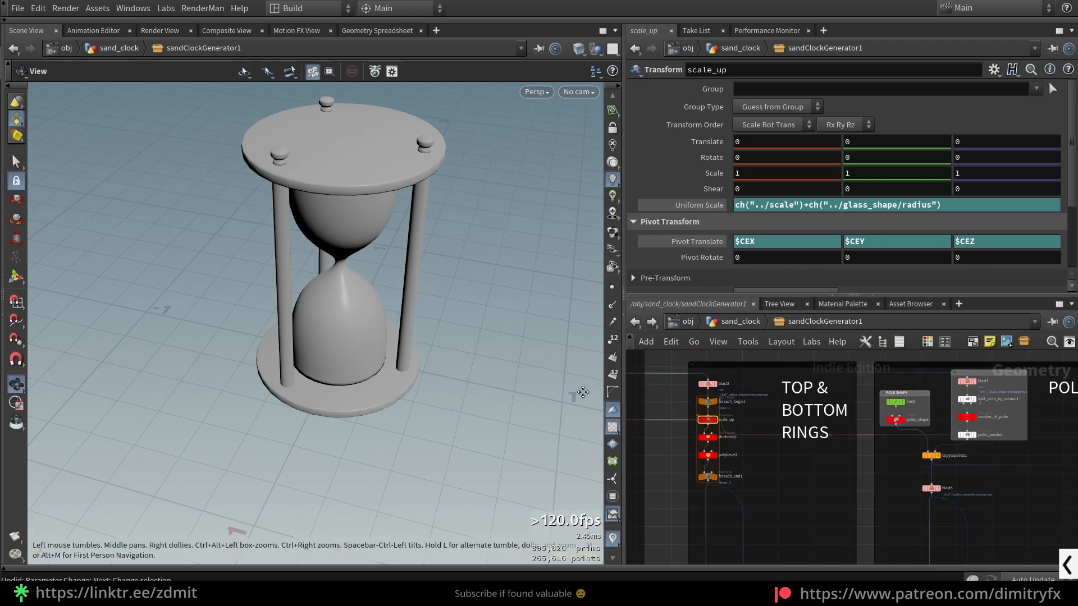
middle_click_drag(987, 421, 894, 412)
scroll(894, 411, "up", 5)
left_click(860, 442)
scroll(768, 477, "down", 2)
scroll(860, 501, "down", 3)
middle_click_drag(663, 491, 963, 486)
scroll(777, 439, "up", 4)
left_click(884, 448)
middle_click_drag(812, 450, 737, 420)
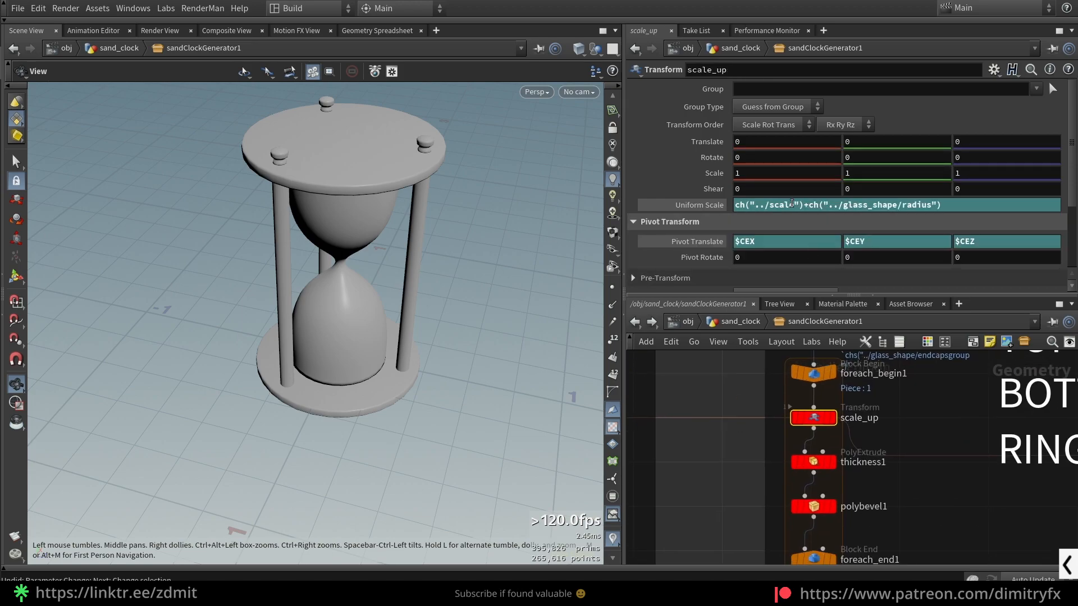
- Try the Uniform Scale of scale_up with only ch("../glass_shape/radius"), and undo that change
left_click_drag(806, 204, 733, 205)
key("BackSpace")
key("Return")
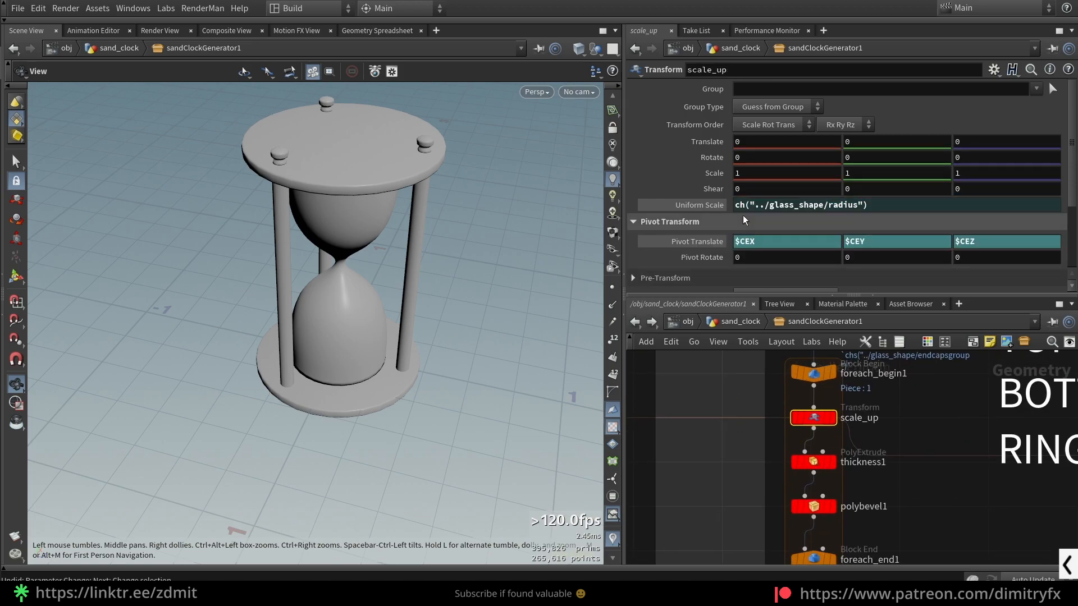
key("ctrl+z")
left_click_drag(883, 441, 757, 406)
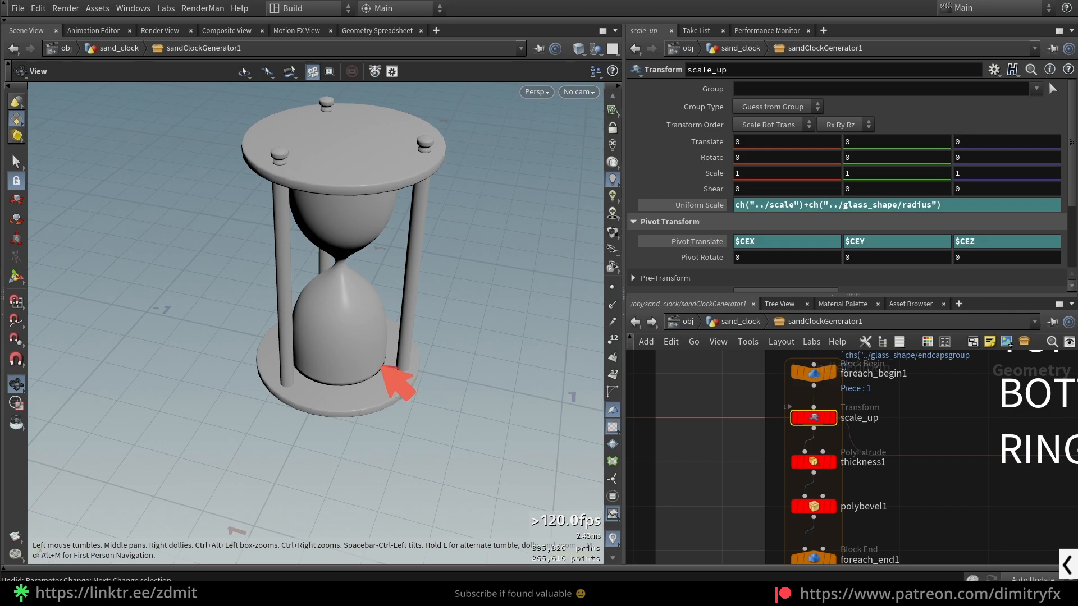
mouse_move(383, 365)
left_mouse_down()
mouse_move(383, 327)
mouse_move(360, 279)
left_mouse_up()
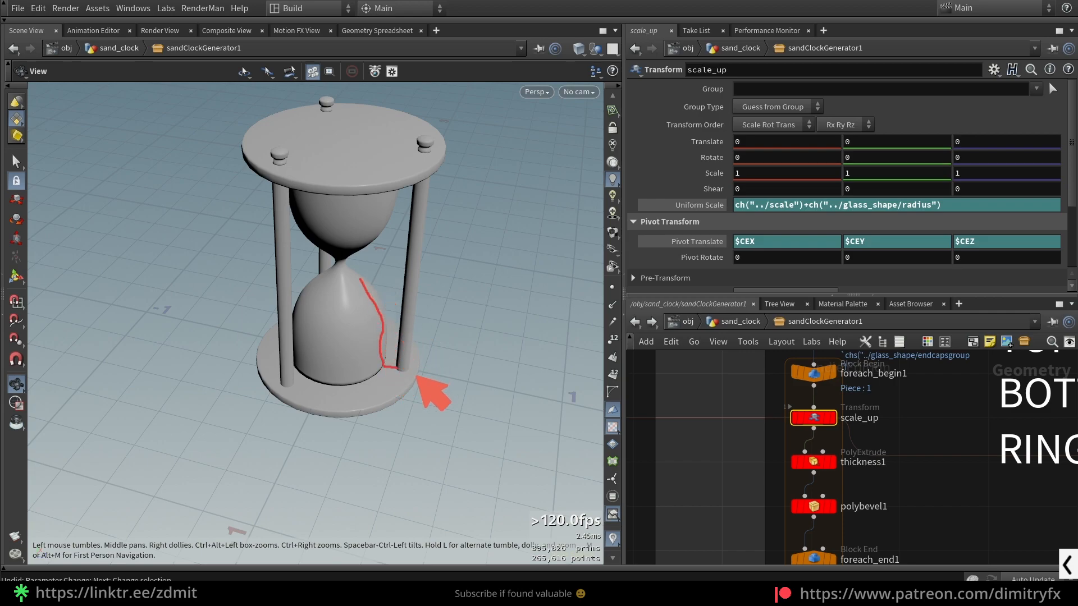
mouse_move(756, 431)
left_mouse_down()
mouse_move(864, 428)
mouse_move(818, 459)
left_mouse_up()
left_click_drag(733, 218, 935, 219)
left_click_drag(301, 373, 295, 383)
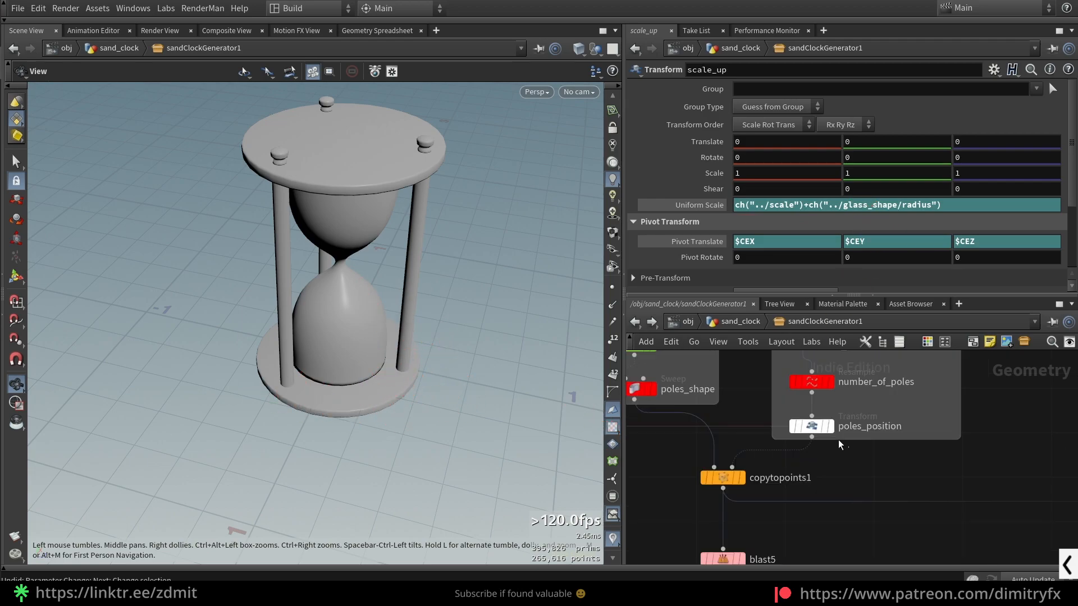
- Display copytopoints1, poles_shape and line1 one by one to compare the copied poles with their source shape and line
scroll(825, 481, "down", 3)
left_click(728, 451)
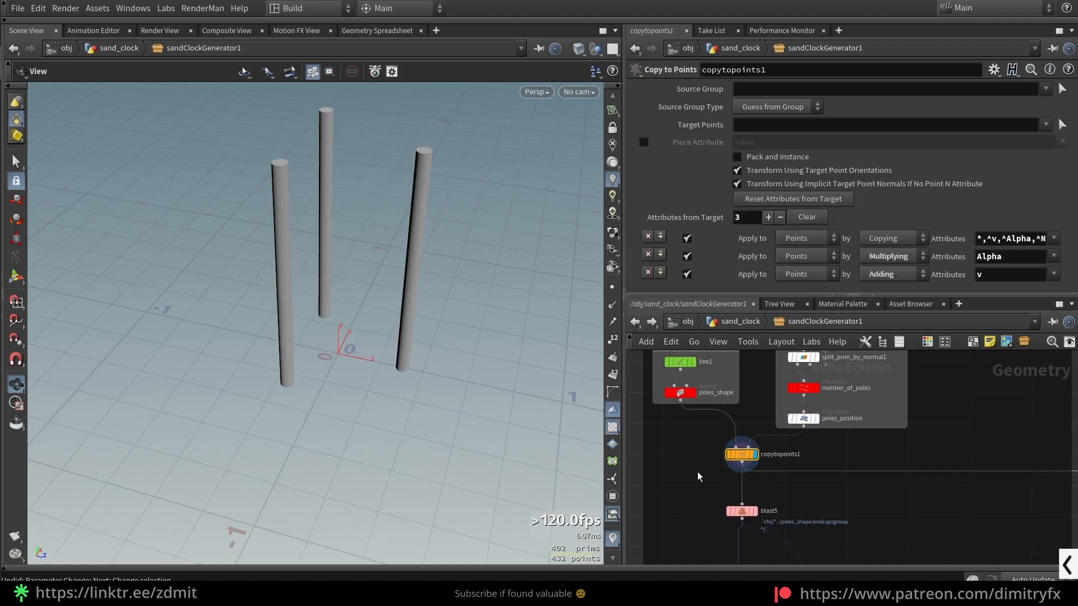
middle_click_drag(694, 427, 715, 466)
left_click(702, 430)
left_click(715, 431)
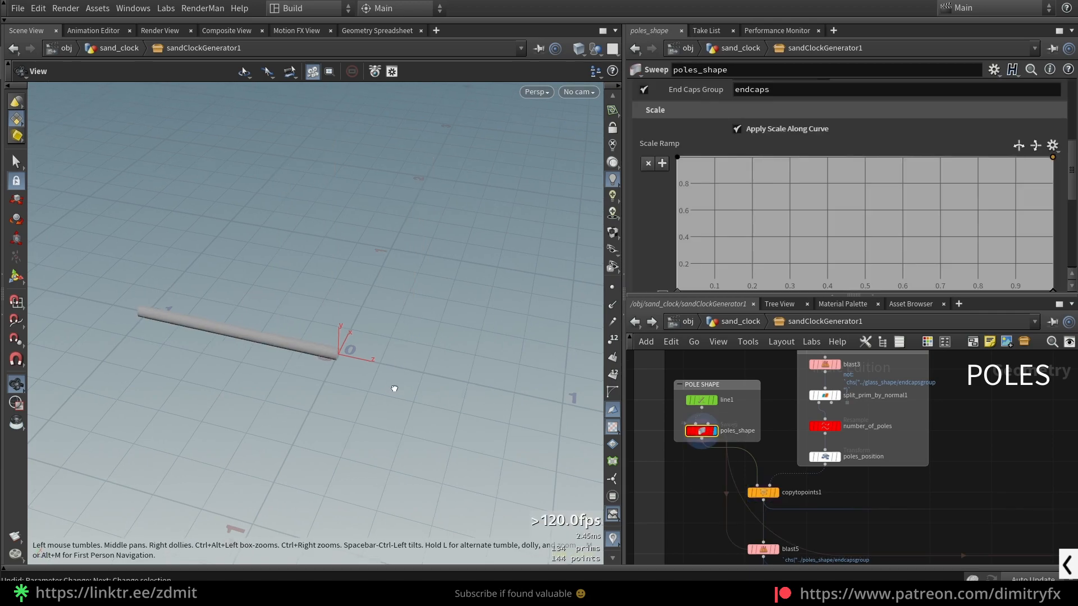
left_click(705, 400)
left_click(715, 399)
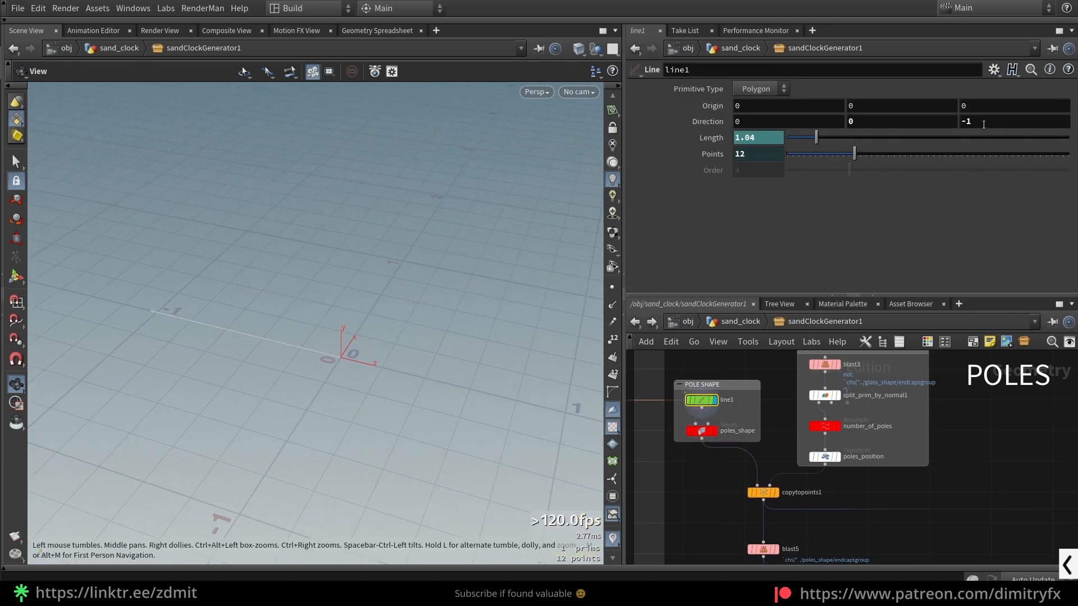
- Display copytopoints1 and reset the Direction of line1 to its default of 0, 1, 0
left_click(762, 492)
left_click(775, 492)
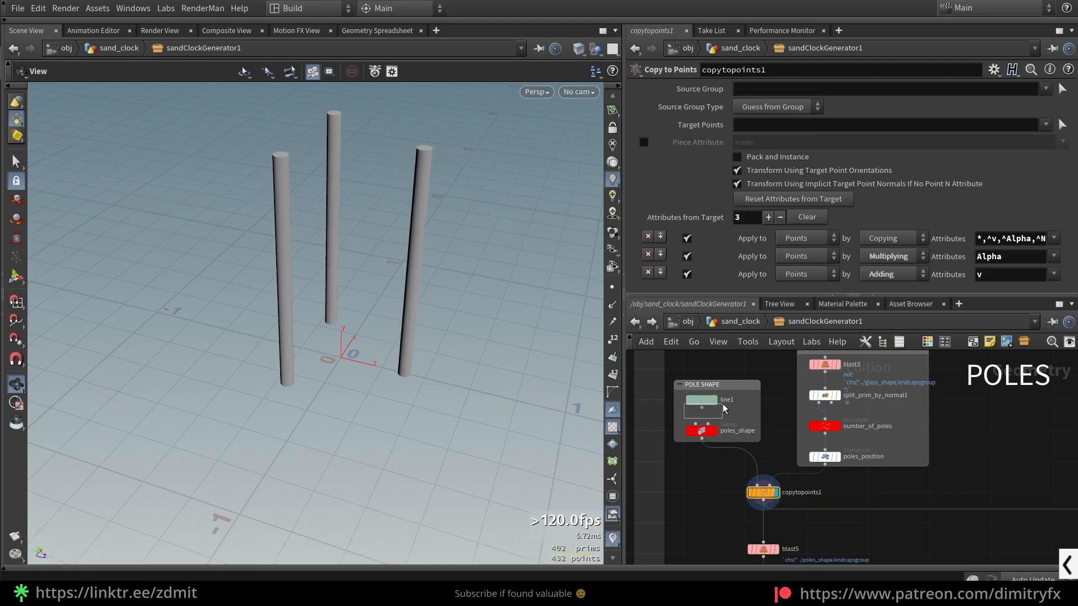
left_click_drag(723, 404, 726, 400)
middle_click(966, 122, "ctrl")
middle_click(706, 126, "ctrl")
mouse_move(366, 349)
left_mouse_down()
mouse_move(397, 351)
mouse_move(395, 365)
mouse_move(378, 364)
left_mouse_up()
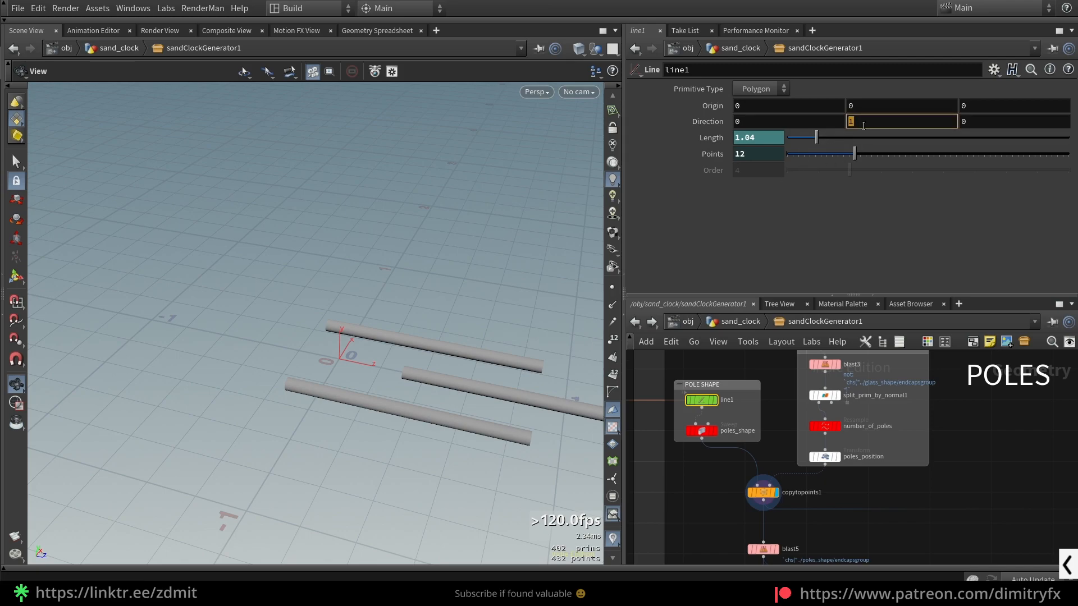
- Set the Direction of line1 to 0, 0, 1 and inspect the copied poles
type("0")
key("Tab")
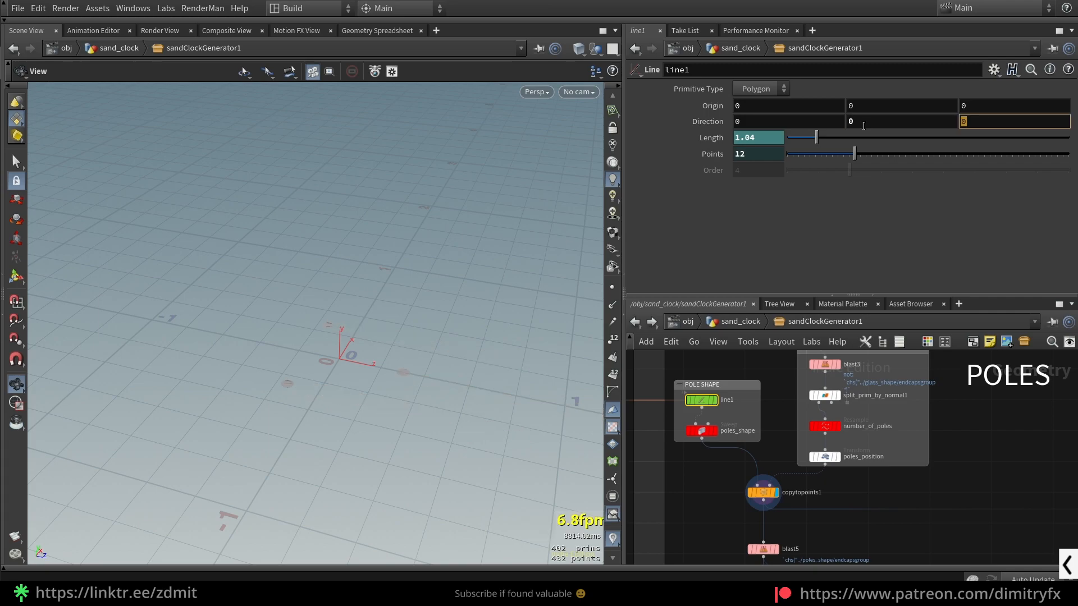
type("1")
key("Return")
left_click_drag(449, 359, 477, 387)
- Set the Z component of line1's Direction to -1
left_click_drag(975, 122, 947, 122)
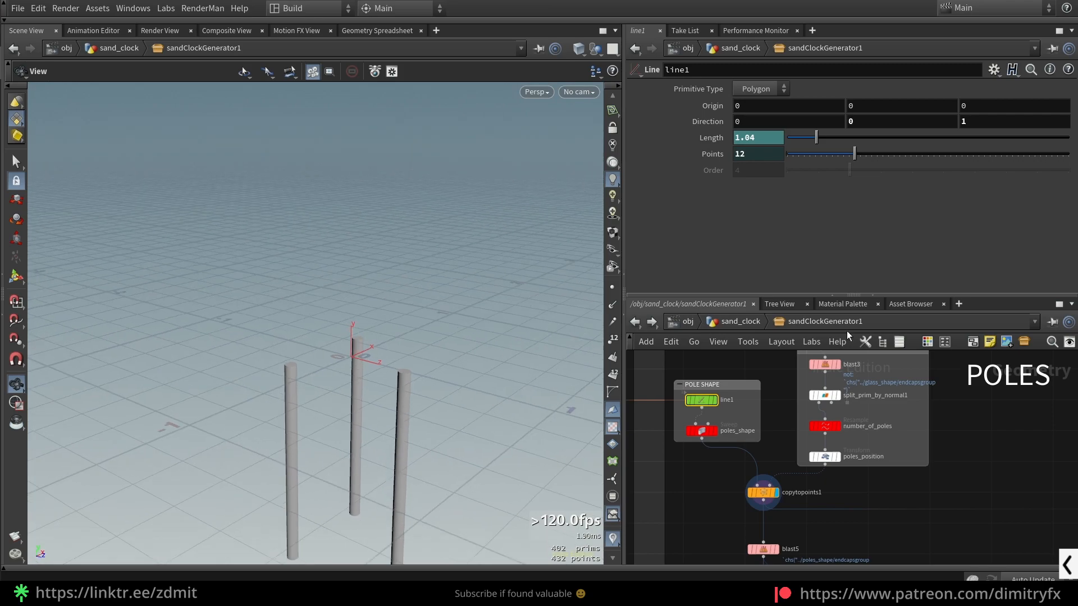
type("-1")
key("Return")
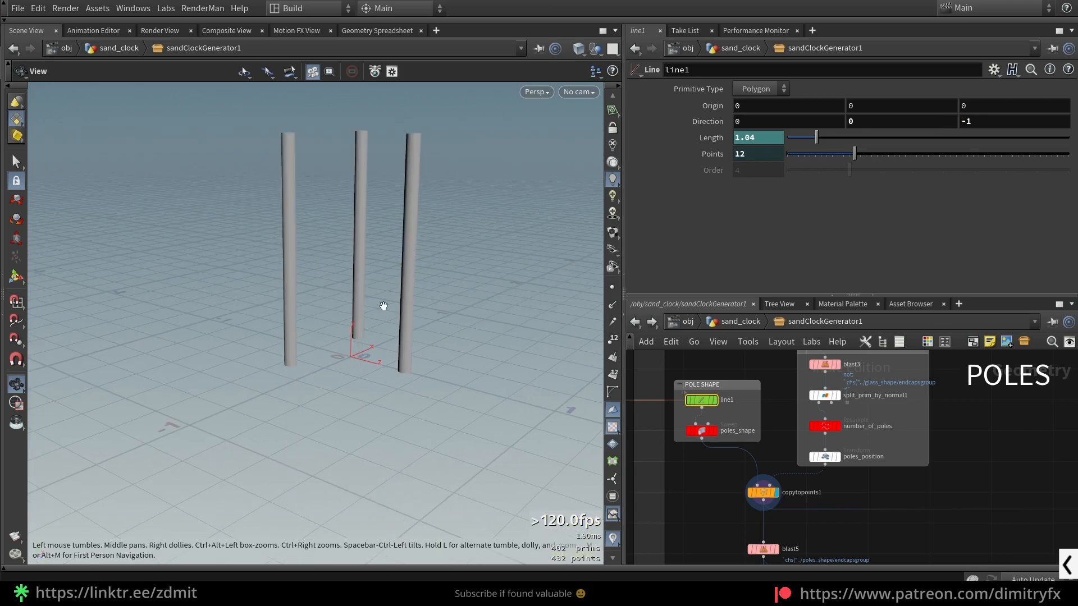
- Display blast5 and view the pole ends from above
scroll(833, 525, "down", 1)
middle_click_drag(833, 525, 815, 442)
left_click(758, 455)
left_click(769, 455)
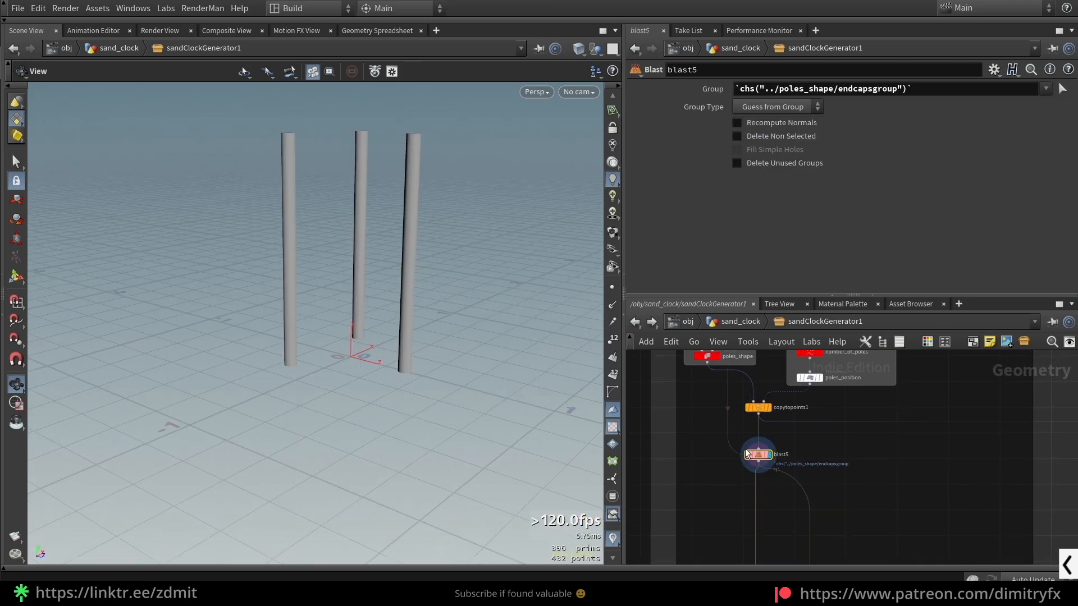
scroll(804, 473, "up", 2)
left_click_drag(457, 168, 426, 216)
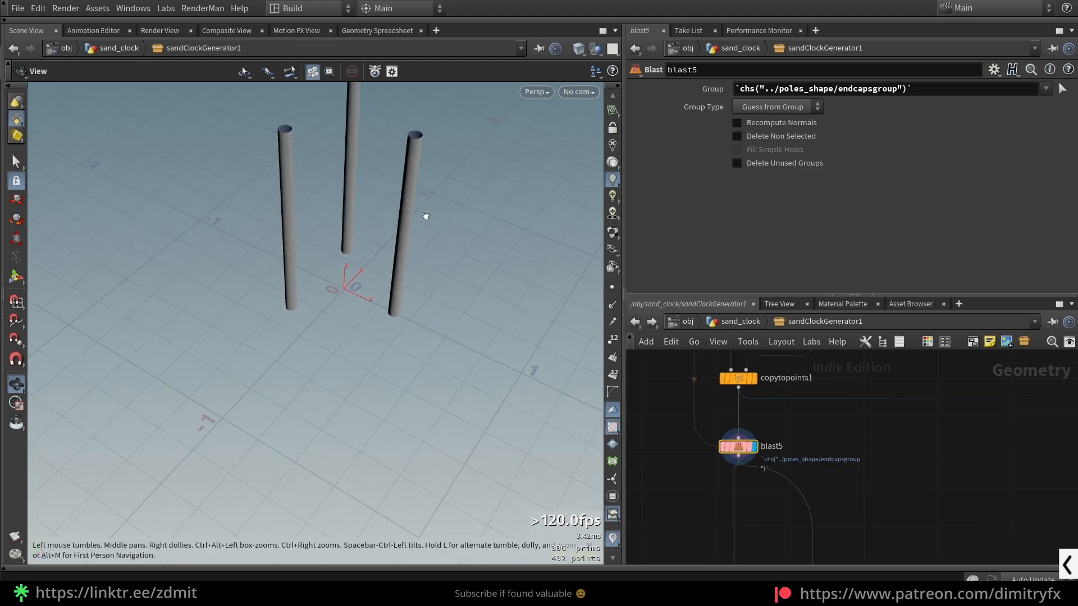
- Bypass and re-enable blast5 to compare the poles with and without their end caps
scroll(425, 139, "up", 5)
middle_click_drag(422, 162, 430, 241)
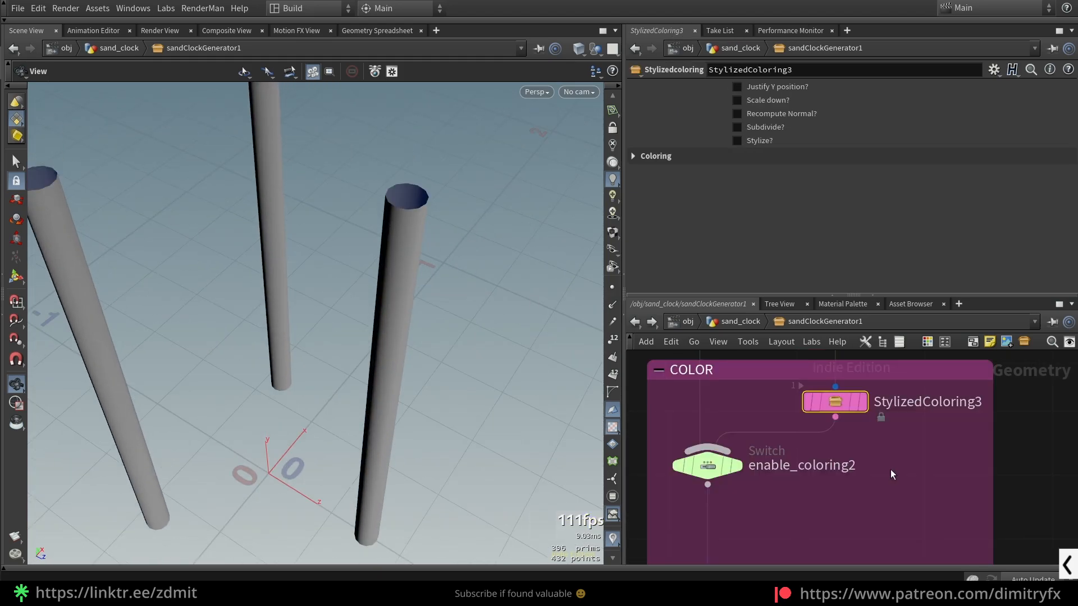
scroll(890, 469, "down", 2)
middle_click_drag(857, 510, 903, 410)
left_click(807, 457)
left_click(827, 457)
scroll(921, 426, "down", 4)
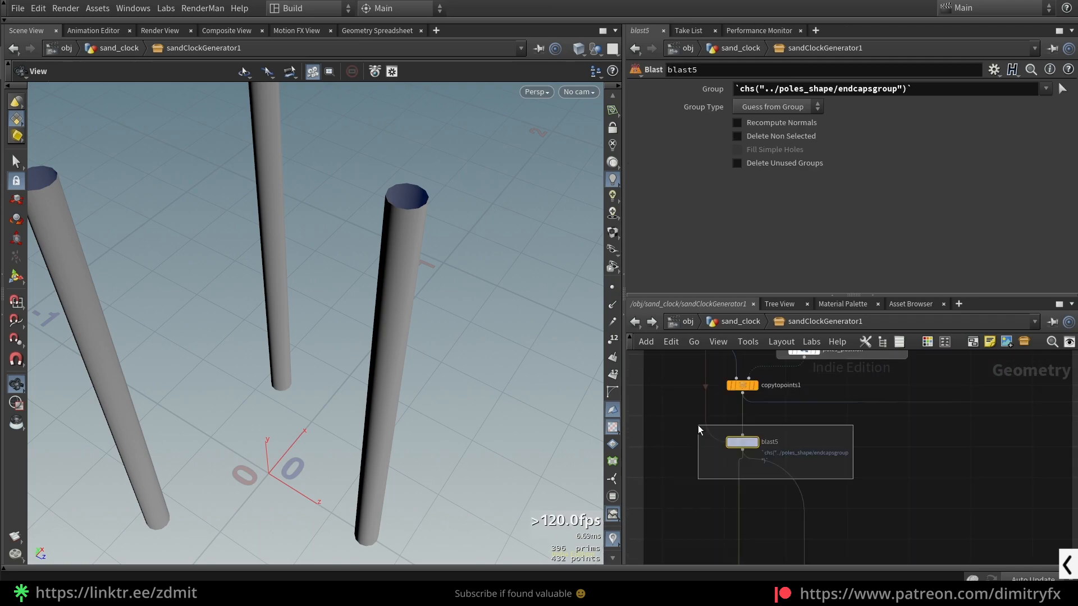
left_click(755, 442)
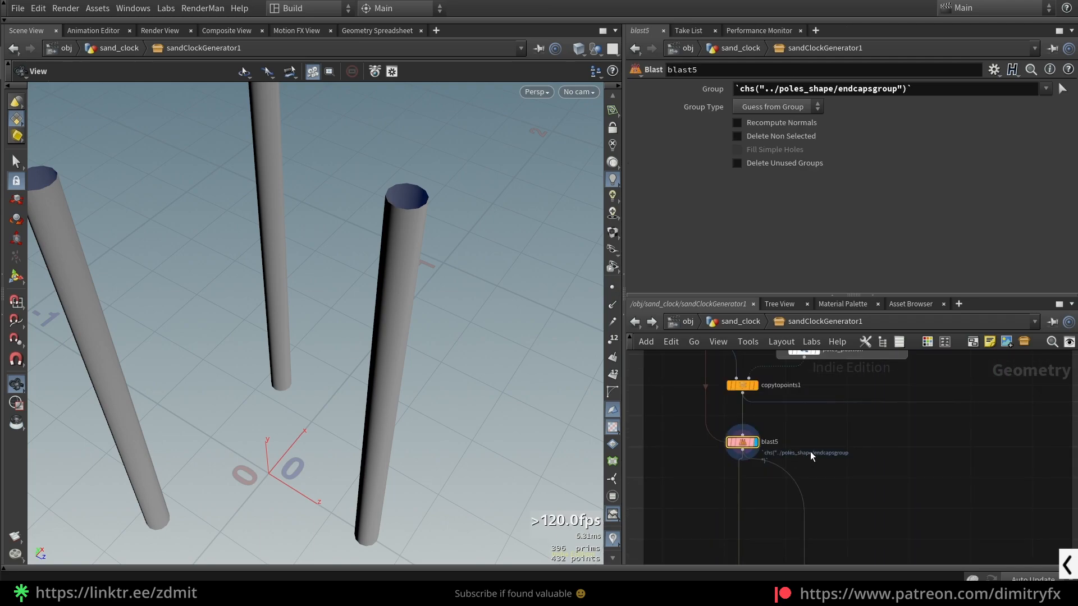
- Display the poles_shape sweep to show the single pole and its End Caps Group setting
scroll(908, 463, "down", 3)
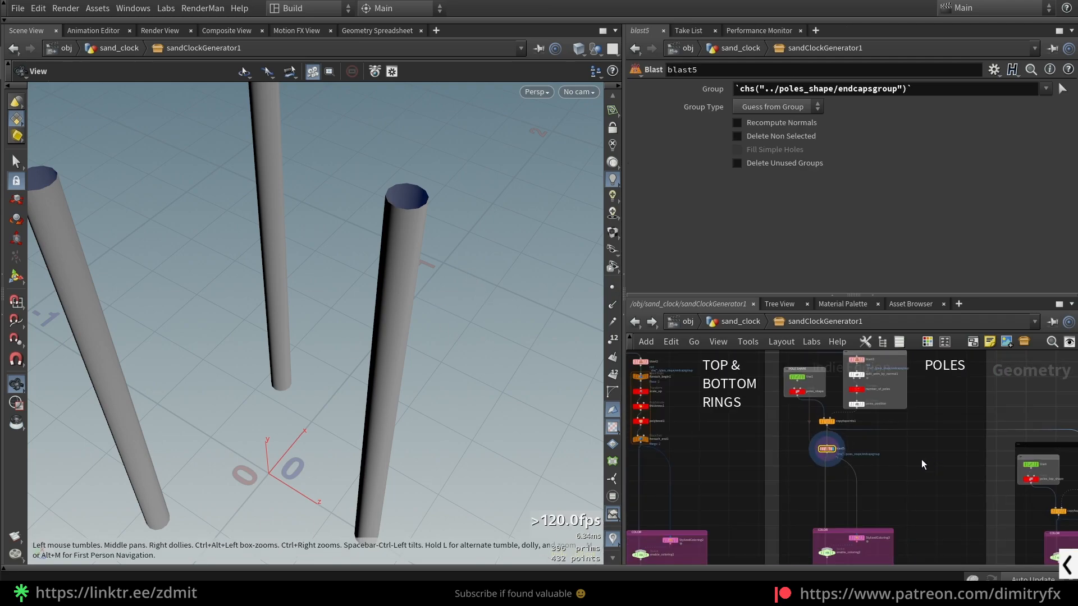
scroll(808, 416, "up", 2)
left_click(812, 414)
left_click(817, 412)
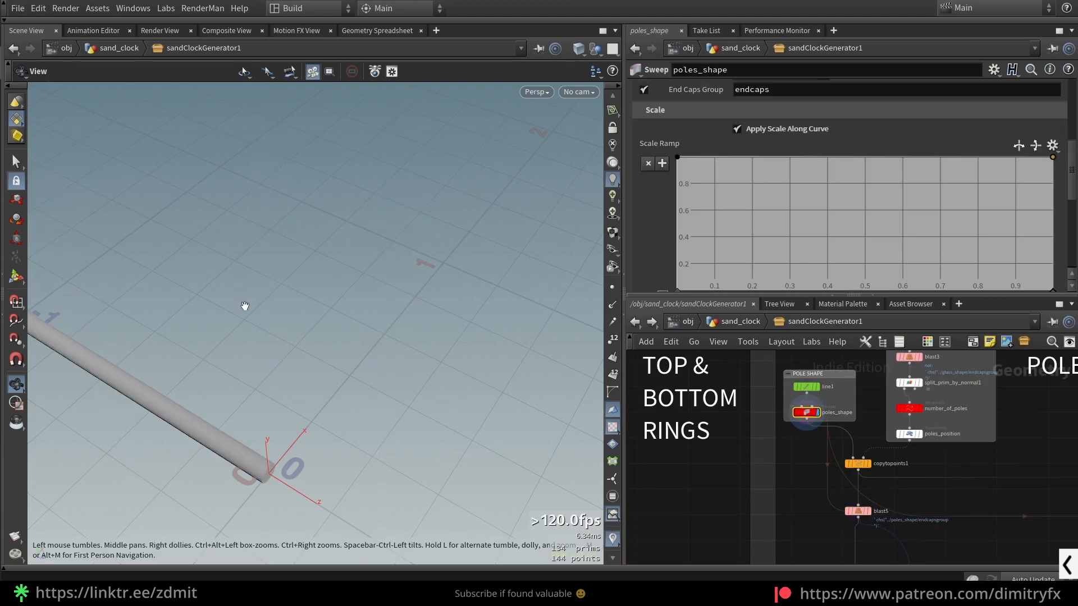
- Go to the POLES TOP PART section and select blast4 to show its parameters
scroll(873, 465, "down", 3)
middle_click_drag(943, 473, 778, 425)
scroll(889, 462, "up", 3)
middle_click_drag(1060, 498, 833, 420)
scroll(819, 450, "down", 3)
scroll(749, 399, "up", 3)
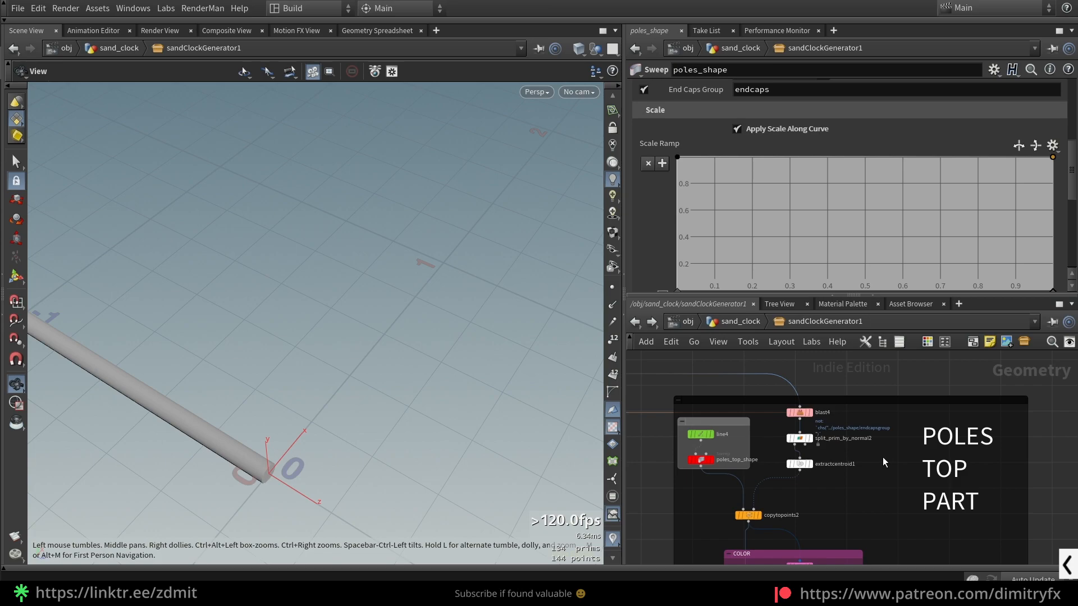
left_click(809, 413)
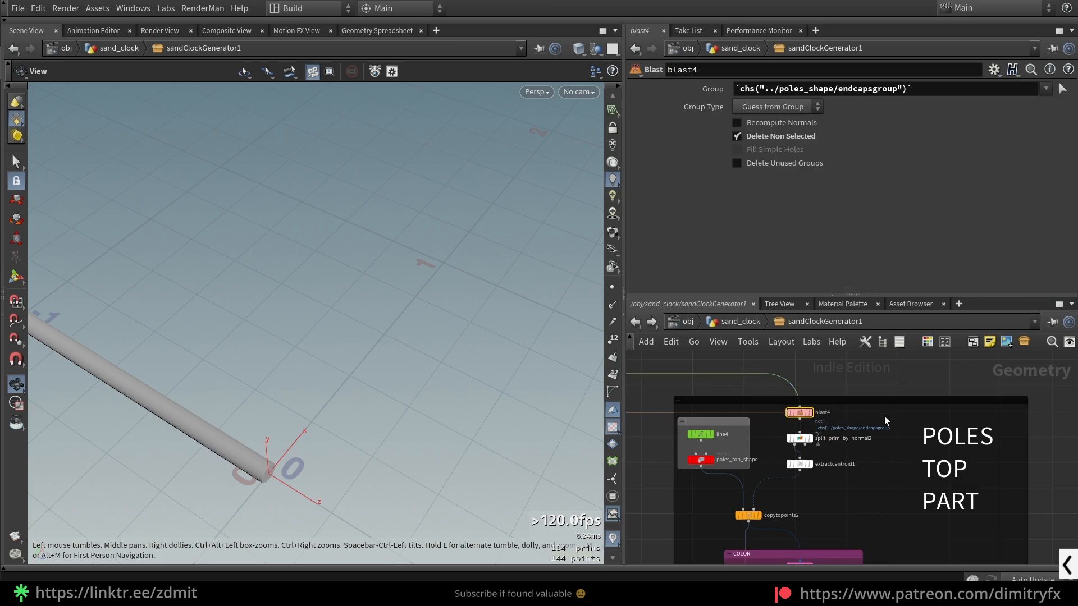
- Display merge1 to bring back the complete sand clock
scroll(360, 355, "down", 3)
left_click_drag(392, 349, 410, 356)
scroll(687, 477, "down", 3)
middle_click_drag(670, 533, 932, 412)
middle_click_drag(643, 520, 814, 446)
scroll(746, 493, "up", 4)
left_click(844, 489)
- Show the model in wireframe and examine where a pole's top part meets the end of the pole
mouse_move(440, 330)
left_mouse_down()
mouse_move(393, 240)
mouse_move(389, 255)
mouse_move(361, 228)
mouse_move(286, 227)
mouse_move(349, 217)
mouse_move(443, 252)
mouse_move(479, 245)
mouse_move(470, 264)
mouse_move(507, 293)
mouse_move(527, 287)
mouse_move(541, 236)
mouse_move(529, 280)
mouse_move(433, 298)
left_mouse_up()
scroll(400, 258, "up", 5)
key("w")
scroll(455, 252, "up", 4)
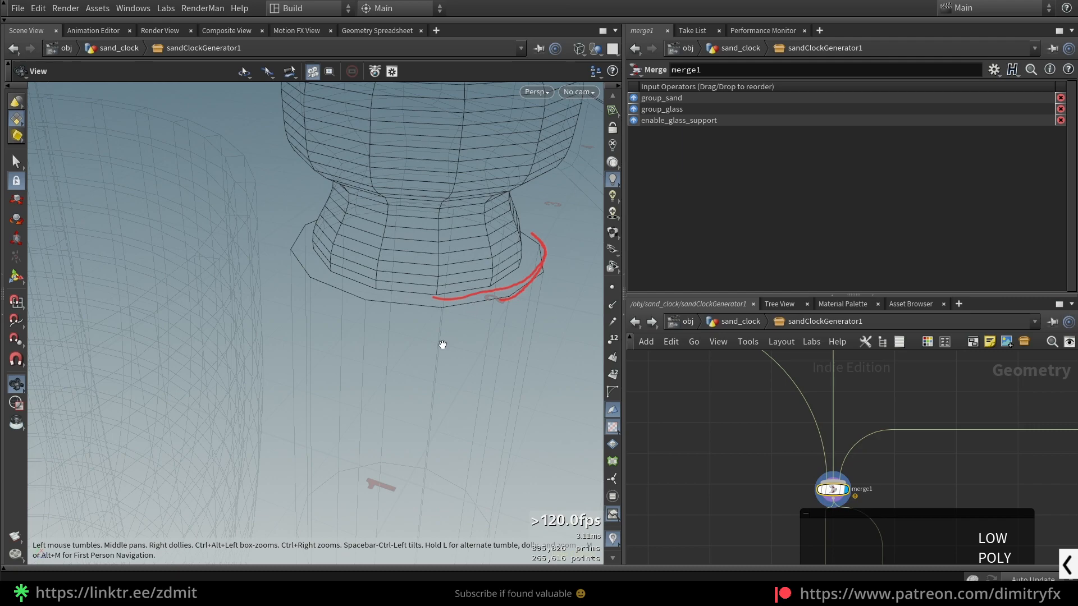
- Show the model shaded and toggle the bypass of blast5 in the POLES section to compare the pole end with and without its cap
key("w")
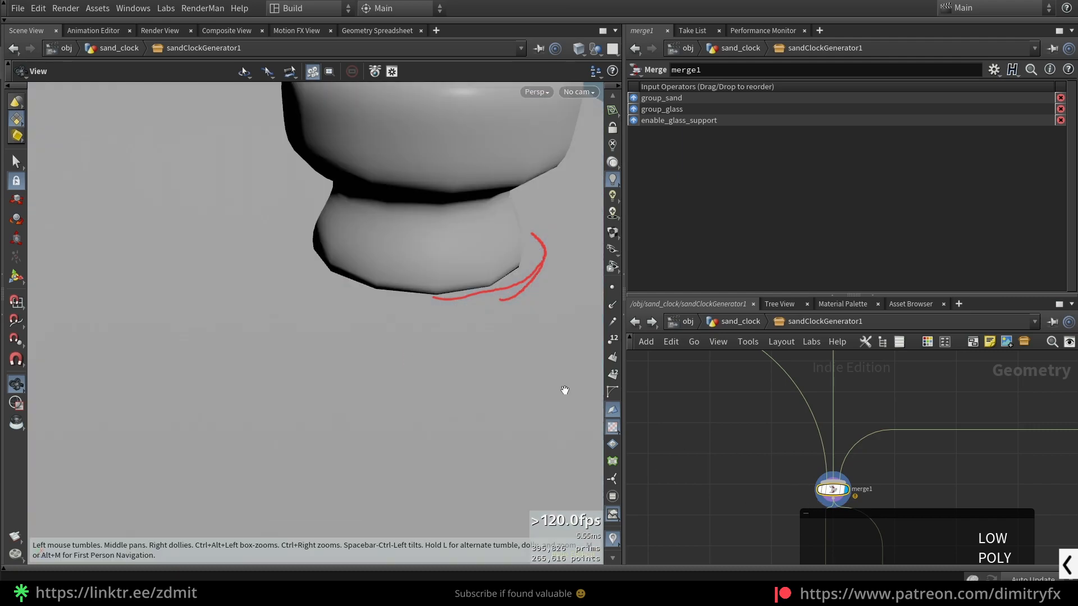
scroll(978, 476, "down", 5)
middle_click_drag(1012, 421, 738, 524)
scroll(864, 475, "down", 3)
middle_click_drag(864, 474, 752, 410)
scroll(791, 480, "up", 5)
left_click(876, 487)
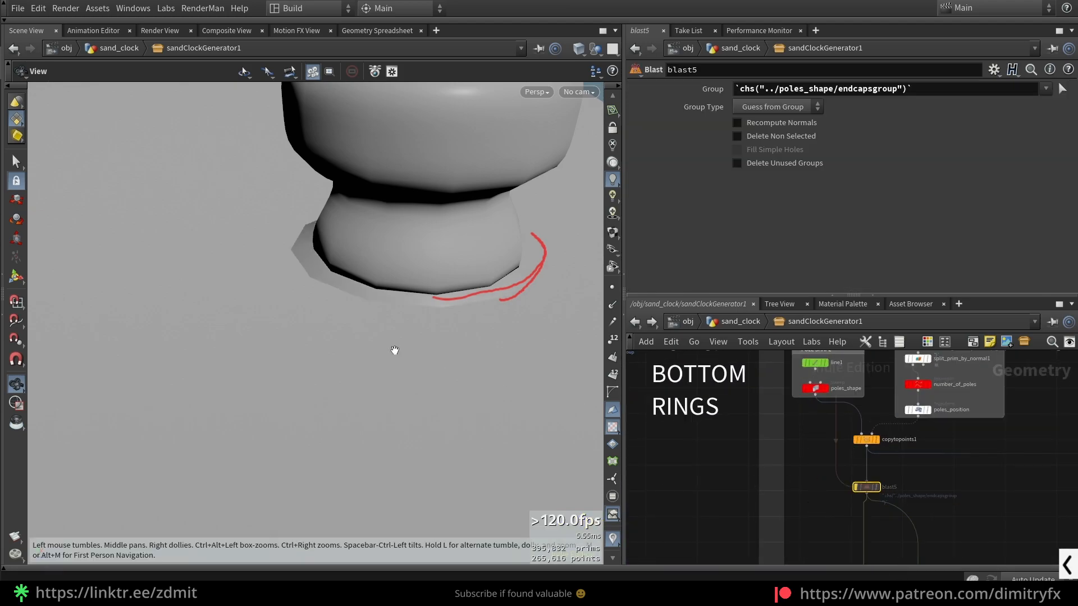
mouse_move(307, 274)
left_mouse_down()
mouse_move(353, 306)
mouse_move(512, 302)
left_mouse_up()
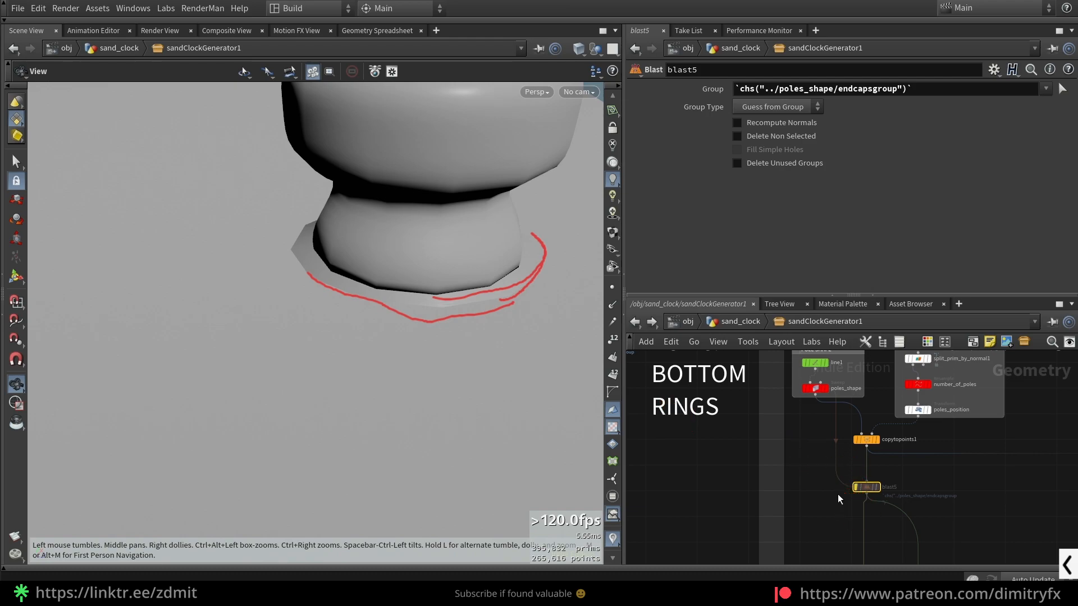
key("q")
key("q")
key("shift+F9")
key("F9")
key("h")
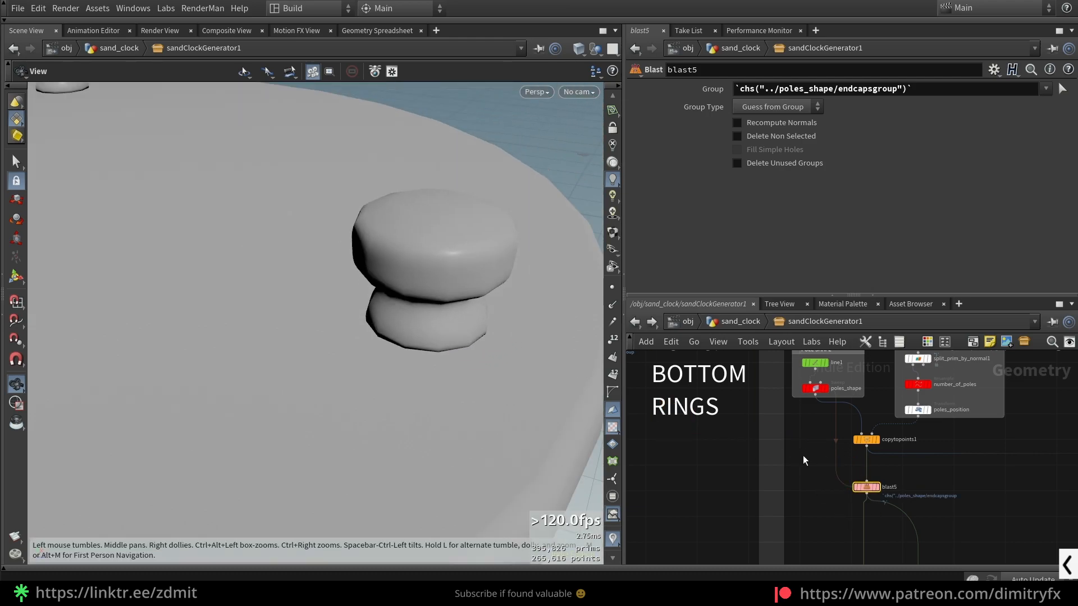
- Go to the POLES TOP PART section and examine the top parts on the clock's upper plate up close
scroll(825, 514, "down", 2)
middle_click_drag(826, 515, 603, 496)
scroll(940, 513, "down", 1)
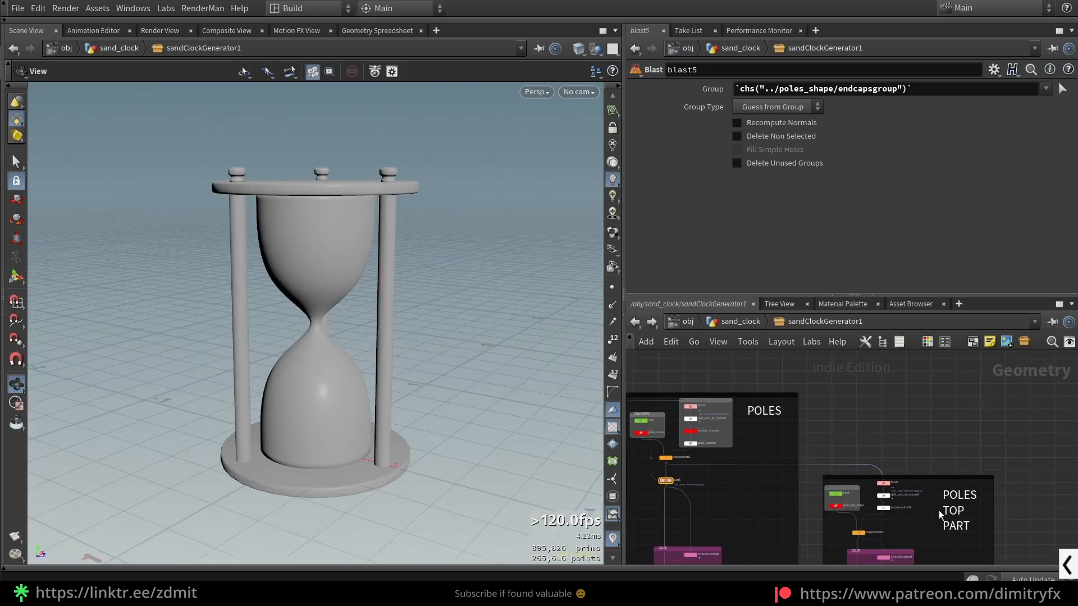
scroll(943, 510, "up", 3)
scroll(391, 170, "up", 4)
middle_click_drag(391, 171, 398, 188)
scroll(397, 188, "up", 2)
mouse_move(398, 188)
left_mouse_down()
mouse_move(428, 178)
mouse_move(394, 209)
left_mouse_up()
scroll(385, 168, "up", 5)
middle_click_drag(385, 168, 401, 245)
scroll(402, 245, "down", 4)
left_click_drag(418, 234, 435, 175)
scroll(890, 494, "up", 3)
left_click(790, 448)
left_click(798, 447)
- Display poles_shape and copytopoints1 in the POLES section to show the single pole and its copies
scroll(401, 264, "down", 5)
left_click_drag(402, 265, 389, 248)
middle_click_drag(811, 454, 1075, 431)
scroll(738, 420, "down", 4)
middle_click_drag(656, 448, 917, 519)
scroll(755, 428, "up", 4)
left_click(797, 399)
left_click(812, 399)
left_click_drag(337, 339, 366, 336)
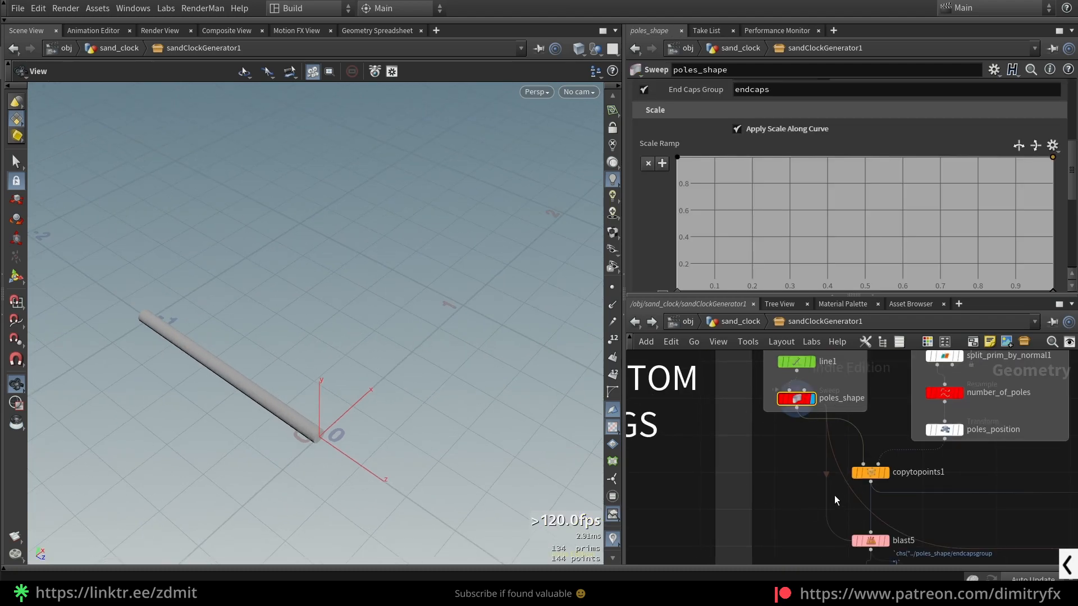
left_click(870, 473)
left_click(885, 473)
left_click_drag(294, 382, 384, 247)
- Display blast4 and split_prim_by_normal2 in the POLES TOP PART section to isolate the upper end caps of the poles
scroll(959, 532, "down", 2)
middle_click_drag(959, 532, 699, 514)
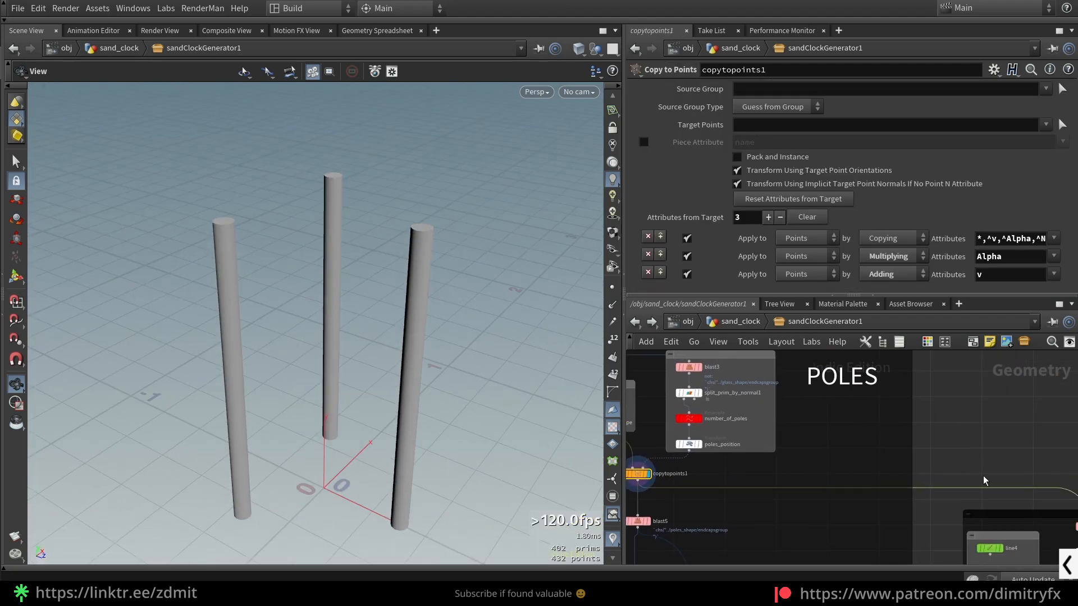
middle_click_drag(968, 481, 690, 416)
scroll(854, 453, "up", 4)
left_click(769, 472)
left_click(792, 472)
middle_click_drag(854, 530, 845, 479)
left_click(783, 474)
left_click(768, 476)
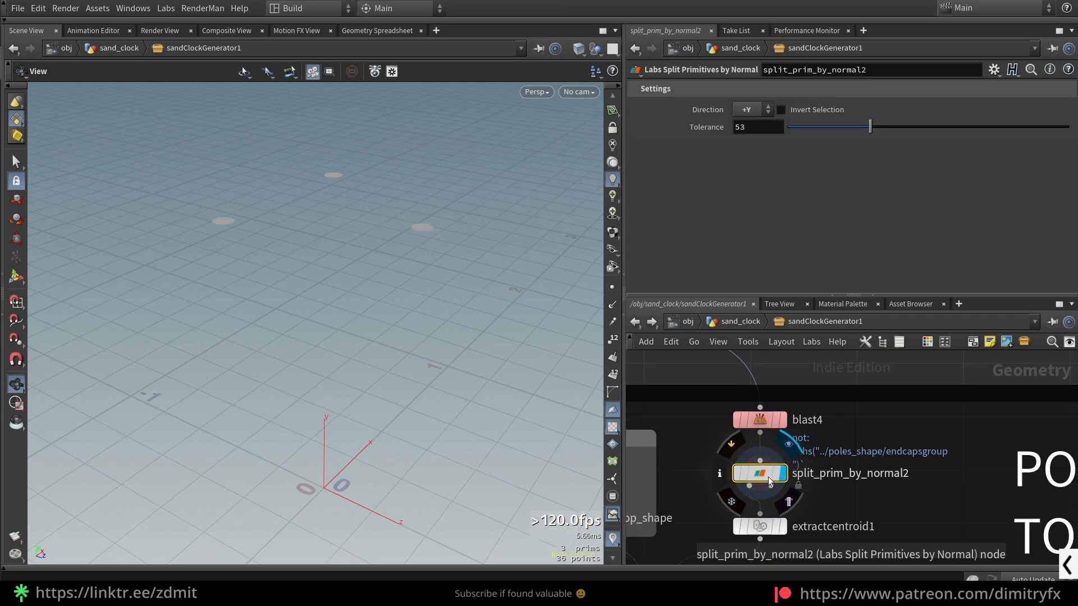
- Try the -Y direction on split_prim_by_normal2 and undo the change
scroll(836, 503, "down", 3)
middle_click_drag(824, 544, 875, 507)
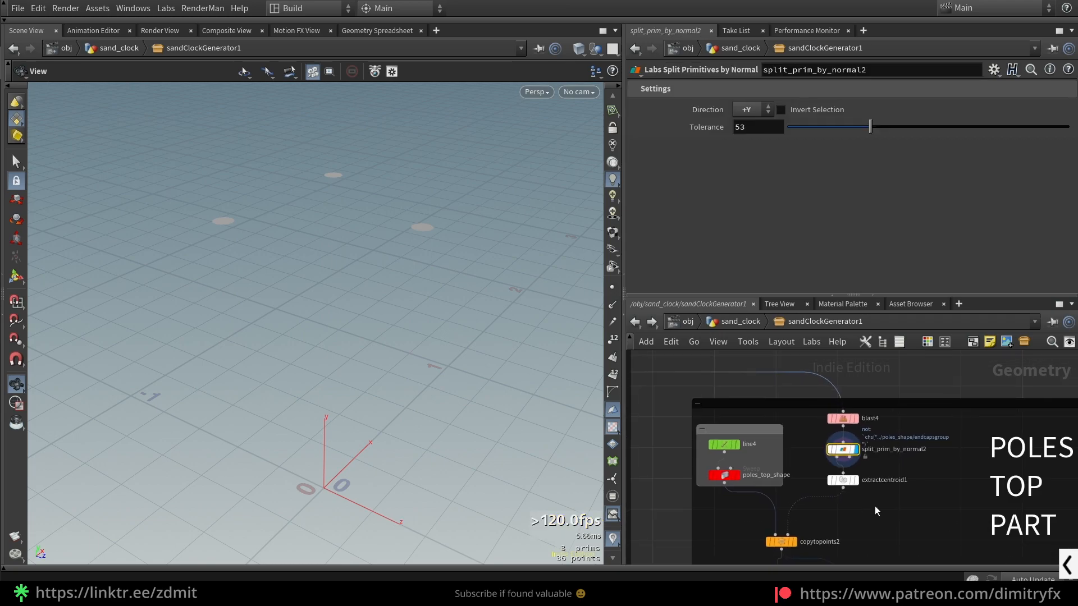
left_click(756, 109)
left_click(756, 182)
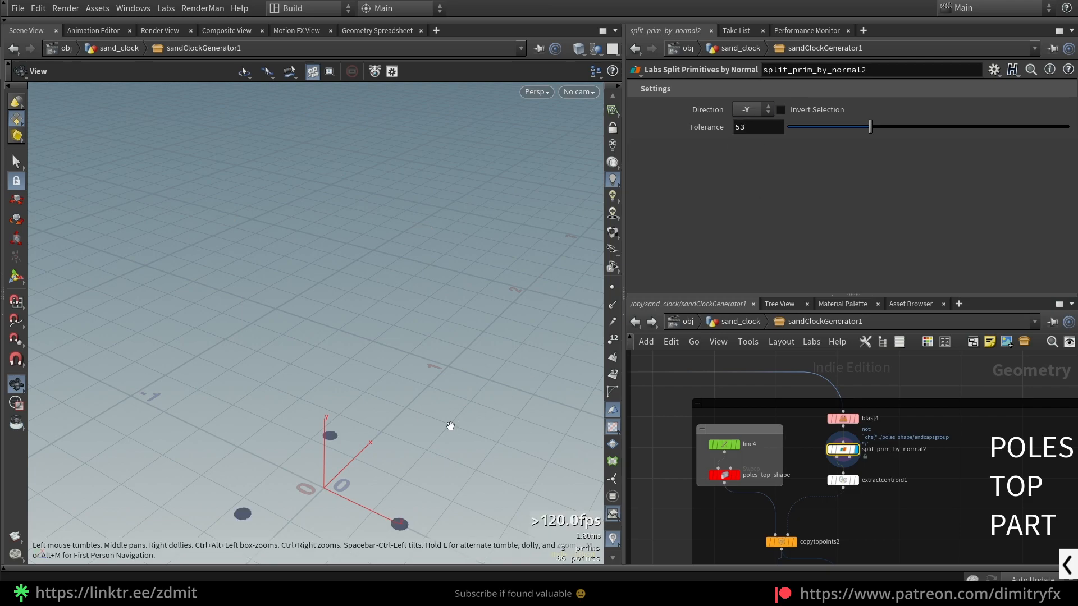
key("ctrl+z")
left_click_drag(414, 202, 373, 233)
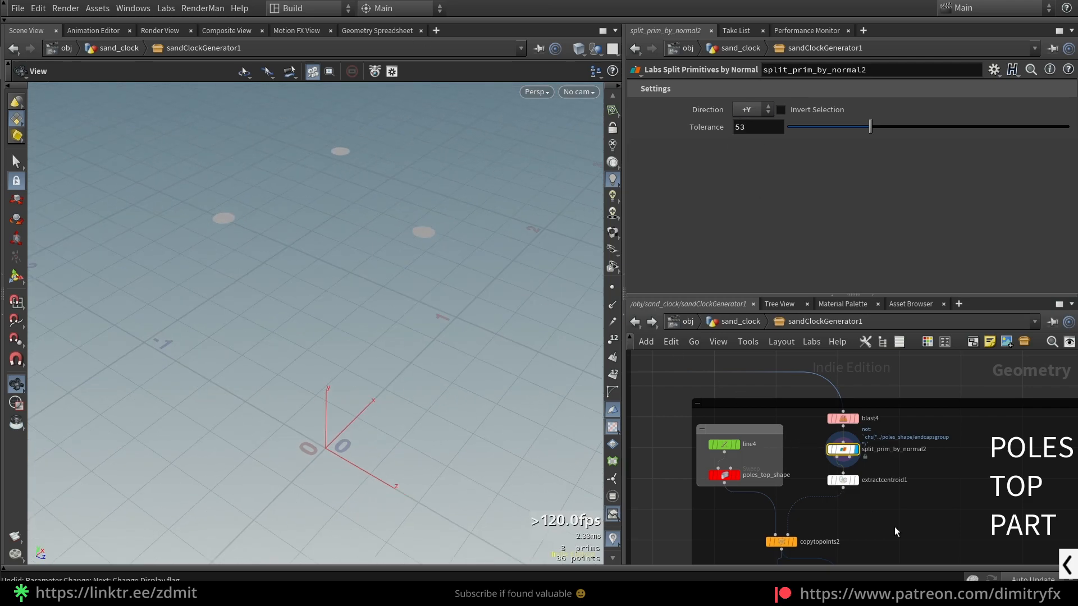
- Display extractcentroid1 with point markers shown and compare its points with those of split_prim_by_normal2
left_click(839, 481)
key("r")
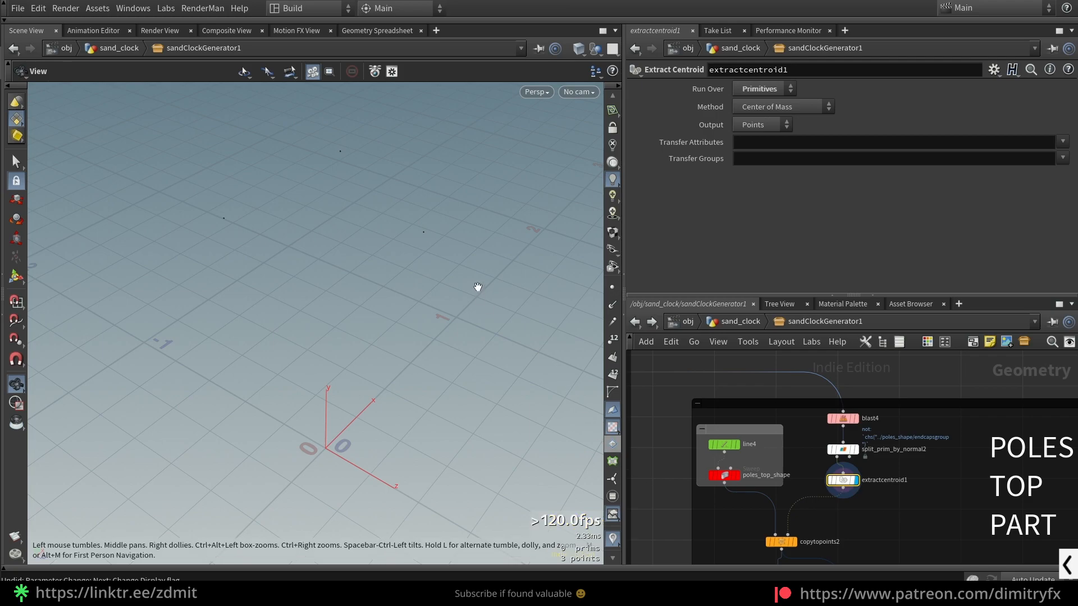
left_click(612, 288)
middle_click_drag(455, 218, 464, 253)
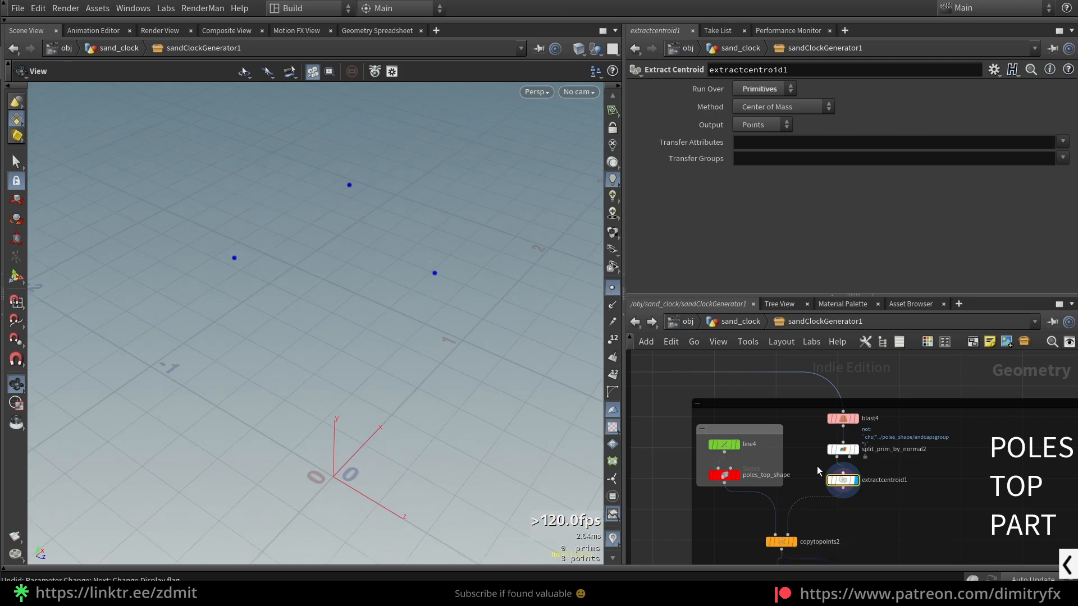
key("Up")
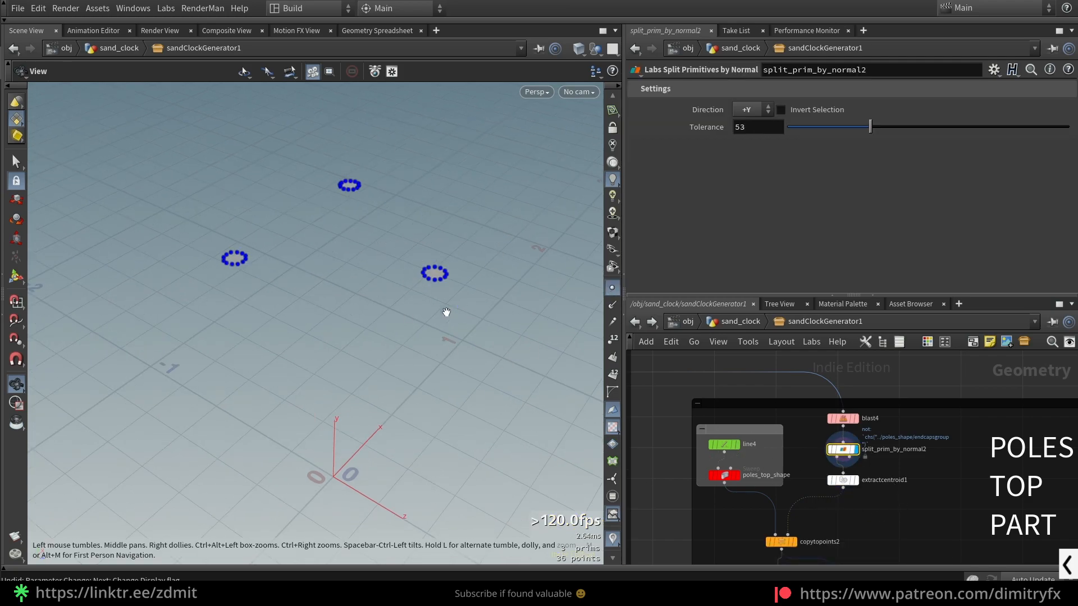
left_click(829, 481)
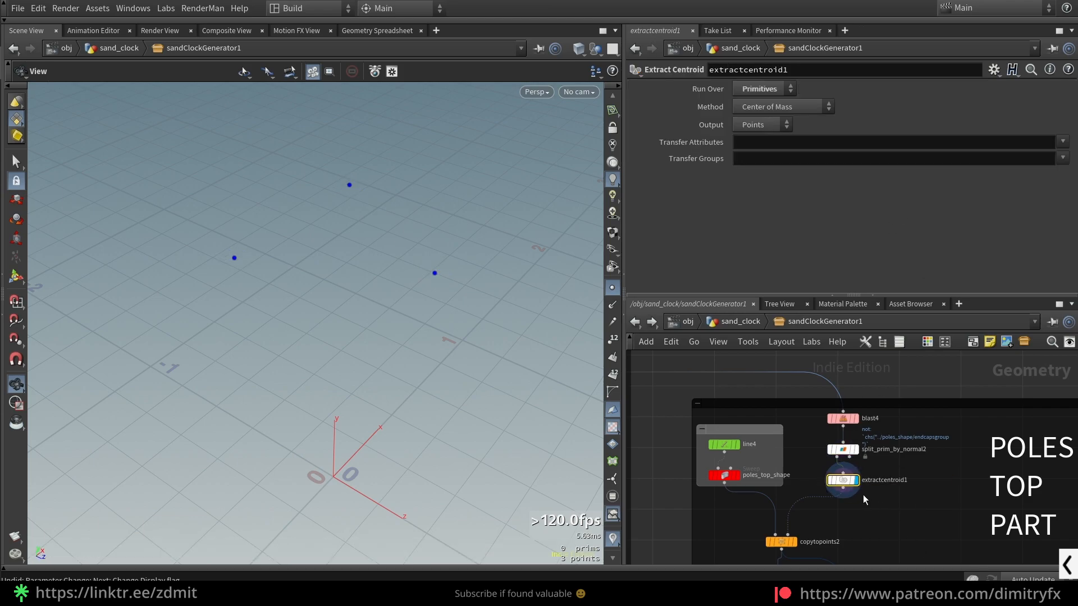
- Try running extractcentroid1 over Detail and compare its point with a template overlay of split_prim_by_normal2
scroll(863, 494, "up", 4)
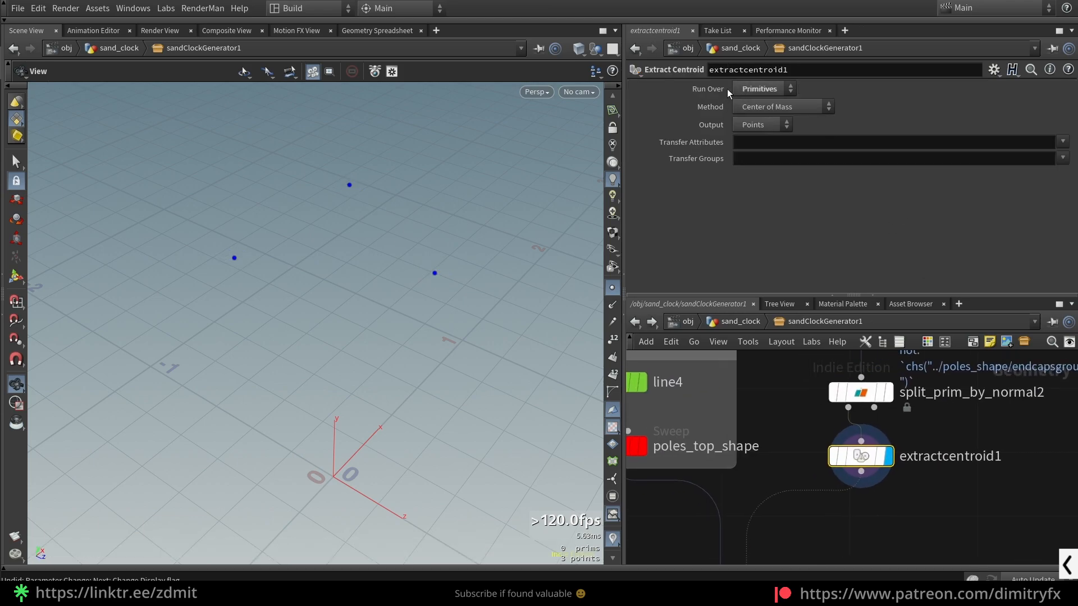
left_click(769, 89)
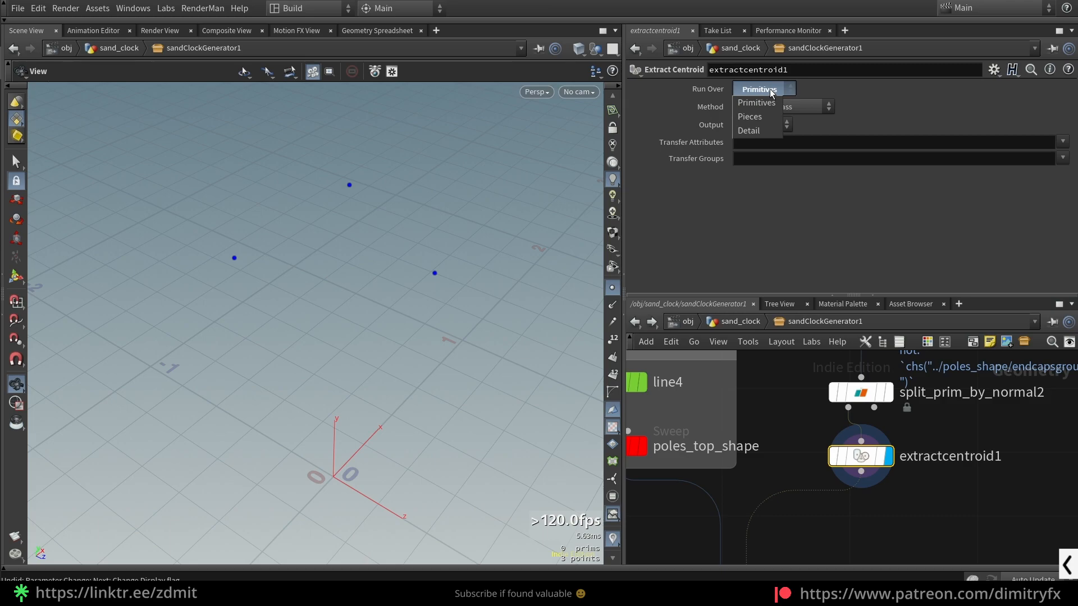
left_click(780, 101)
middle_click(777, 93, "ctrl")
left_click(776, 92)
left_click(763, 129)
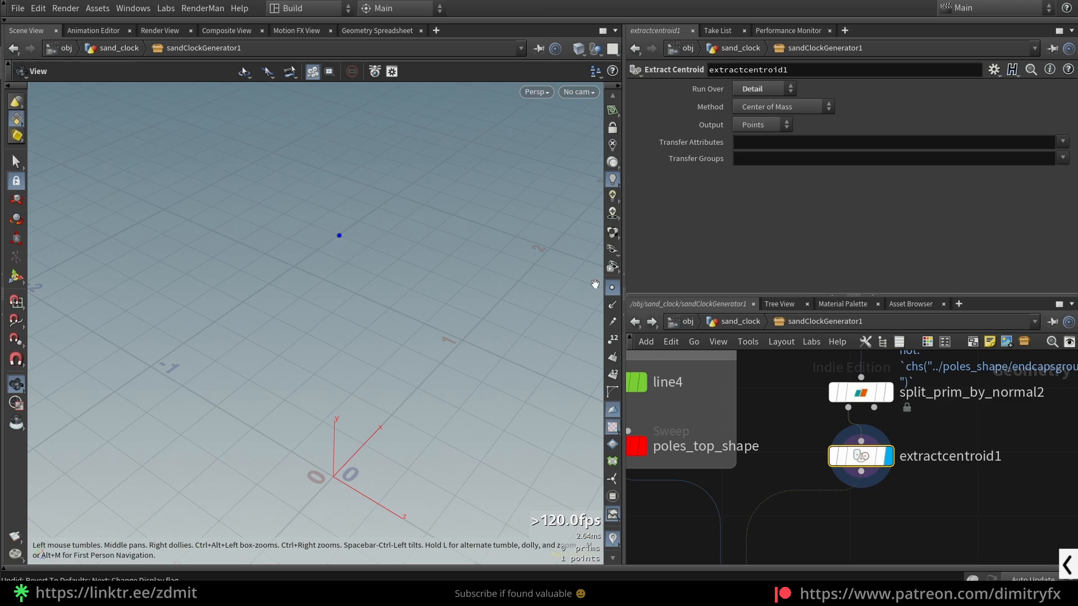
left_click(881, 393)
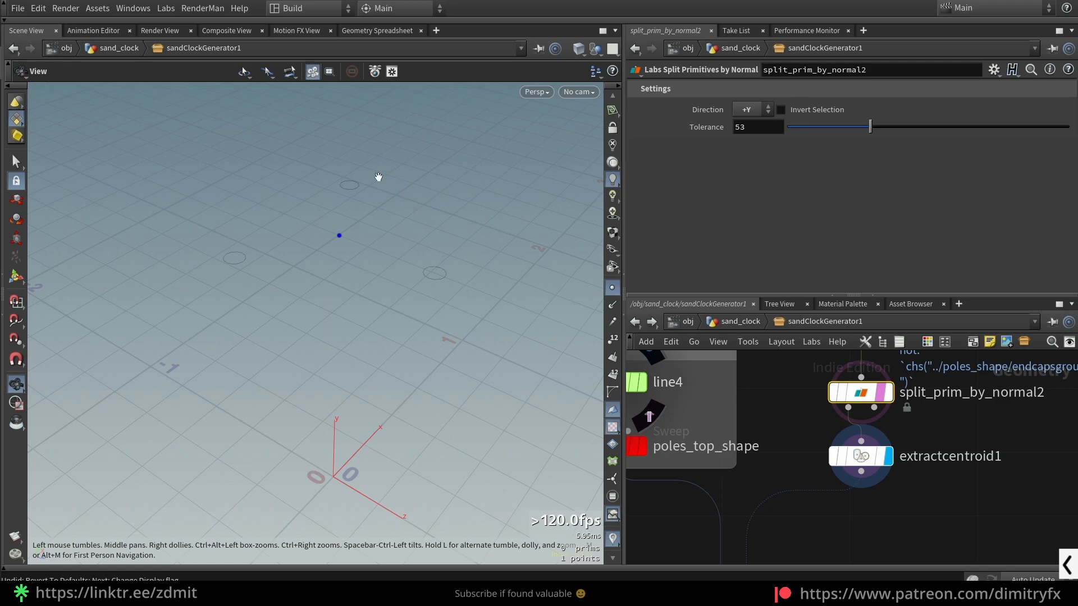
left_click(880, 392)
left_click(861, 471)
left_click(913, 508)
- Try running extractcentroid1 over Pieces
left_click(864, 456)
left_click(764, 89)
left_click(752, 115)
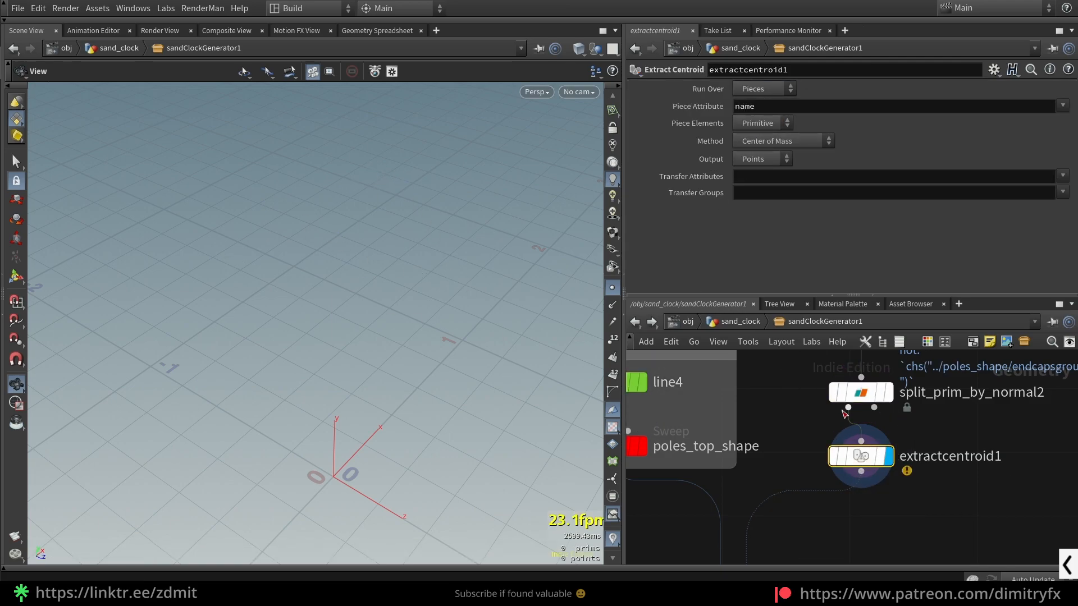
left_click(752, 117)
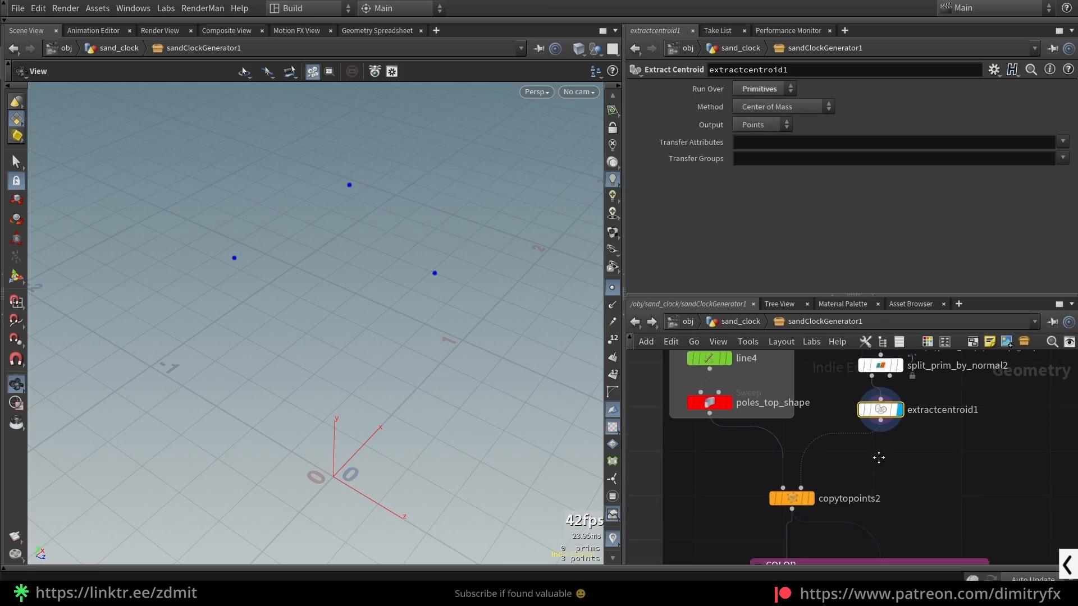
- Display copytopoints2 to show the copied top parts and hide the point markers
left_click(803, 474)
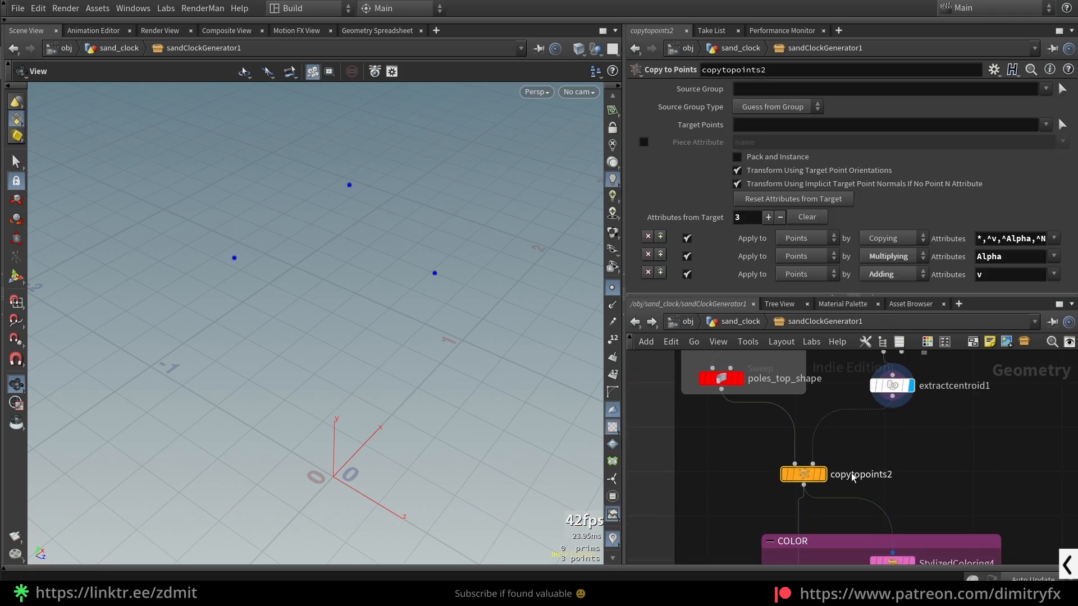
left_click(612, 288)
left_click_drag(491, 297, 493, 269)
scroll(488, 266, "up", 4)
middle_click_drag(671, 378, 706, 428)
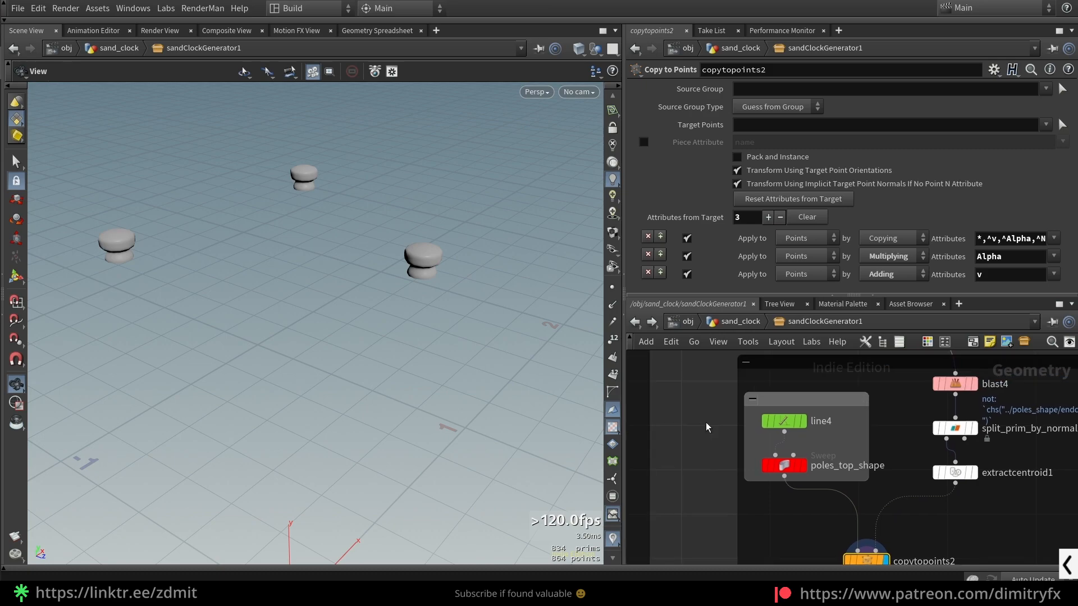
- Widen the network box around line4 and poles_top_shape, then display line4 with a Y direction of 1
left_click_drag(869, 449, 883, 449)
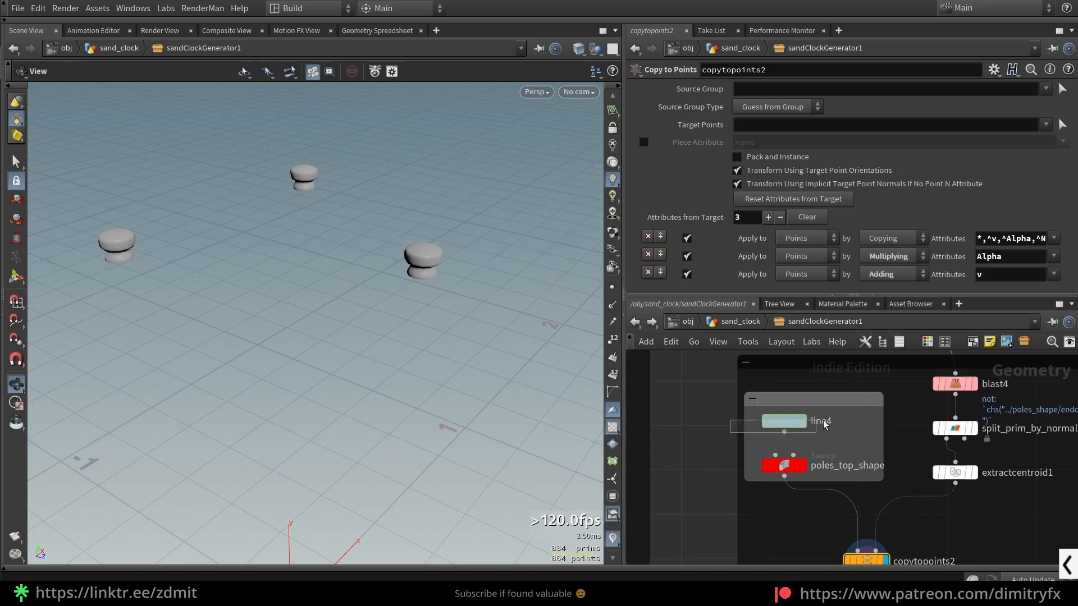
left_click_drag(791, 423, 792, 422)
key("r")
left_click(850, 121)
type("1")
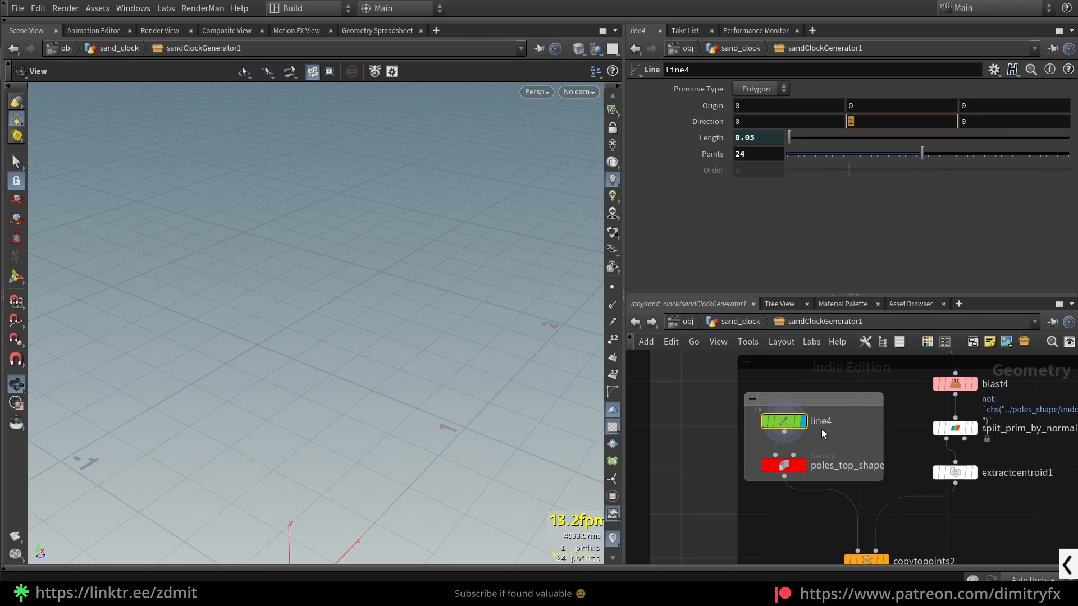
- Display the poles_top_shape sweep, frame it, and examine its surface, end cap and scale ramp settings
left_click(800, 472)
key("r")
key("f")
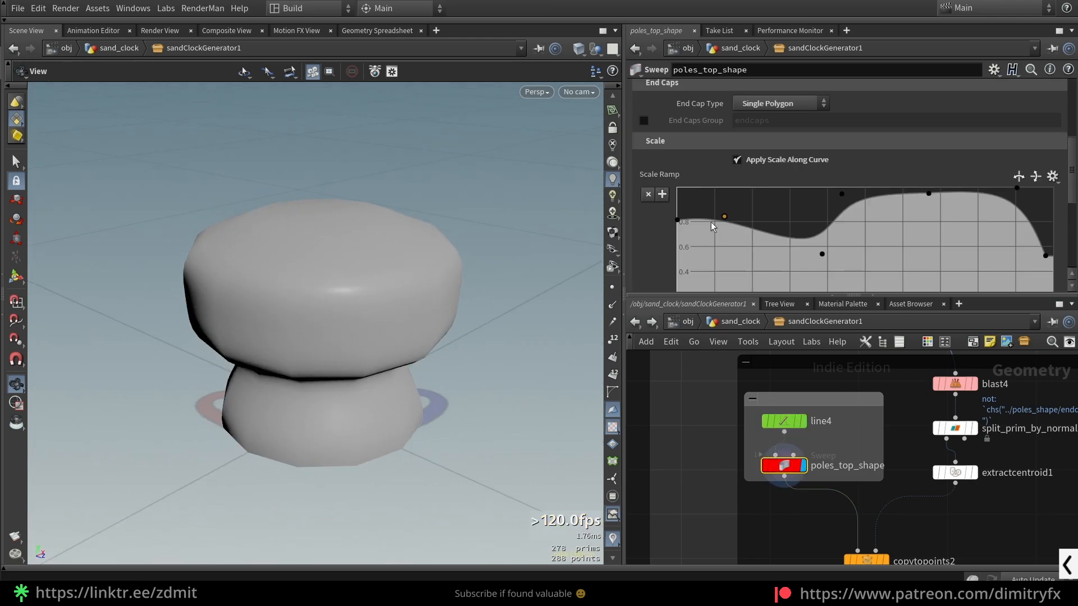
scroll(740, 242, "up", 5)
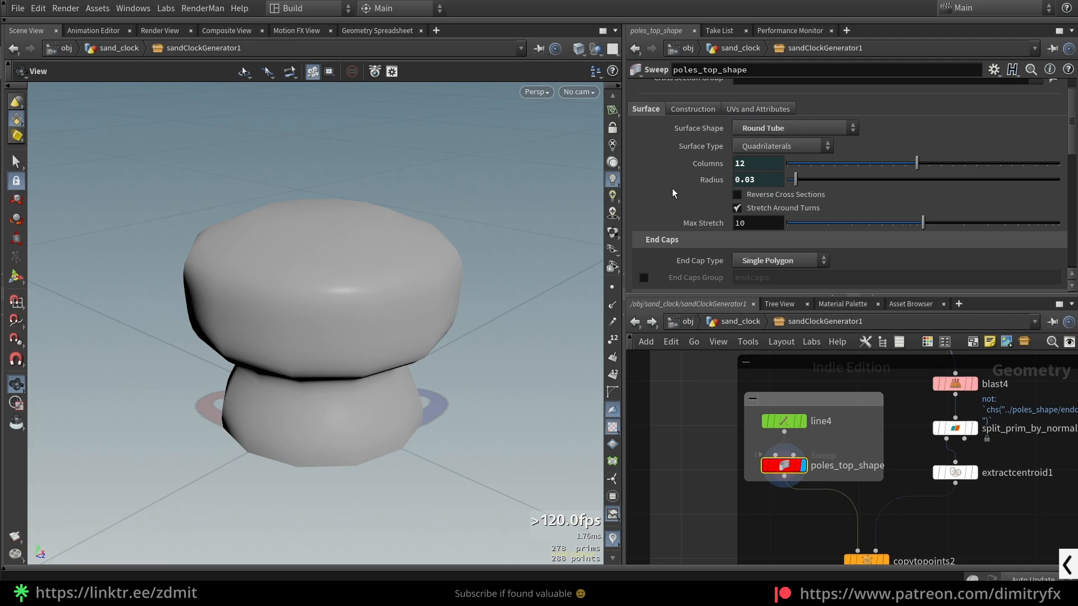
scroll(683, 248, "down", 2)
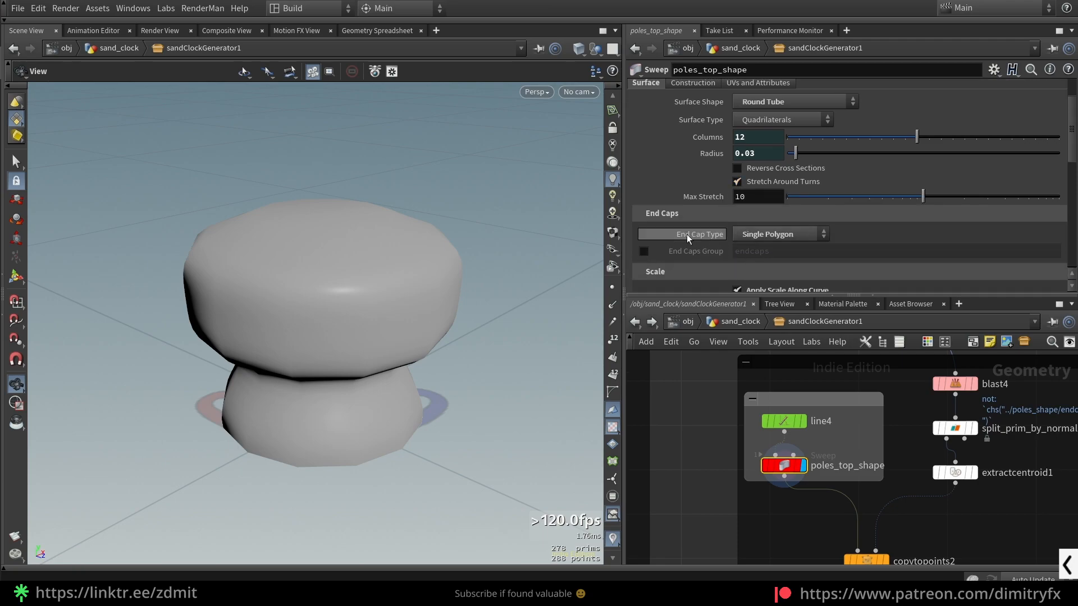
- Try End Cap Type None on poles_top_shape and set it back to Single Polygon
left_click_drag(421, 267, 426, 190)
left_click(786, 234)
left_click(783, 247)
left_click_drag(483, 292, 475, 322)
left_click(759, 235)
left_click(768, 260)
- Show the wireframe over the shaded top part, try the Grid and Side Single Polygon end cap types, and undo both
key("shift+w")
left_click(768, 236)
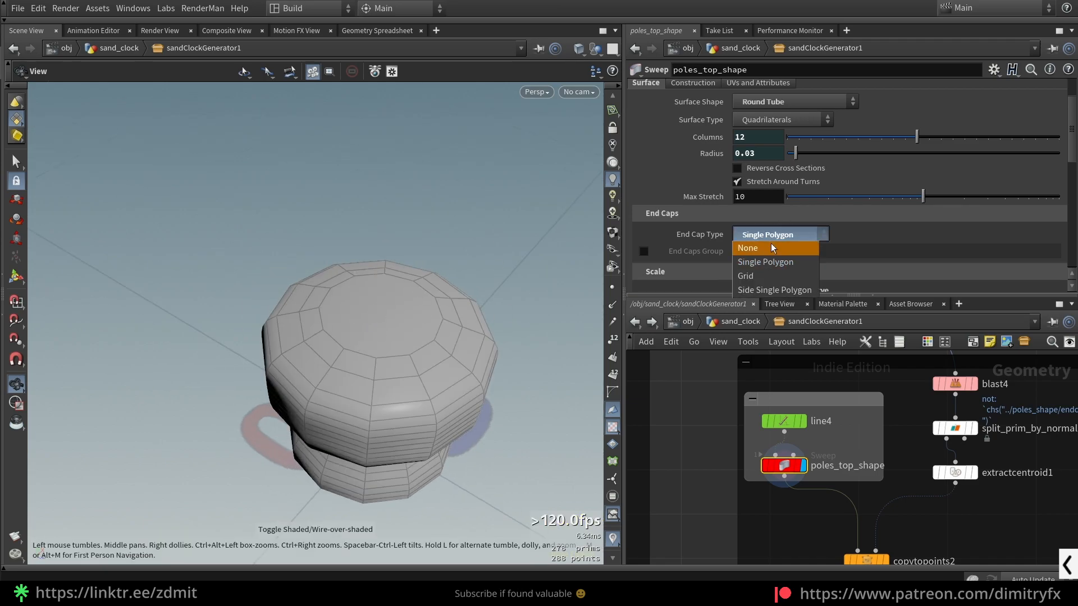
left_click(773, 281)
left_click(784, 234)
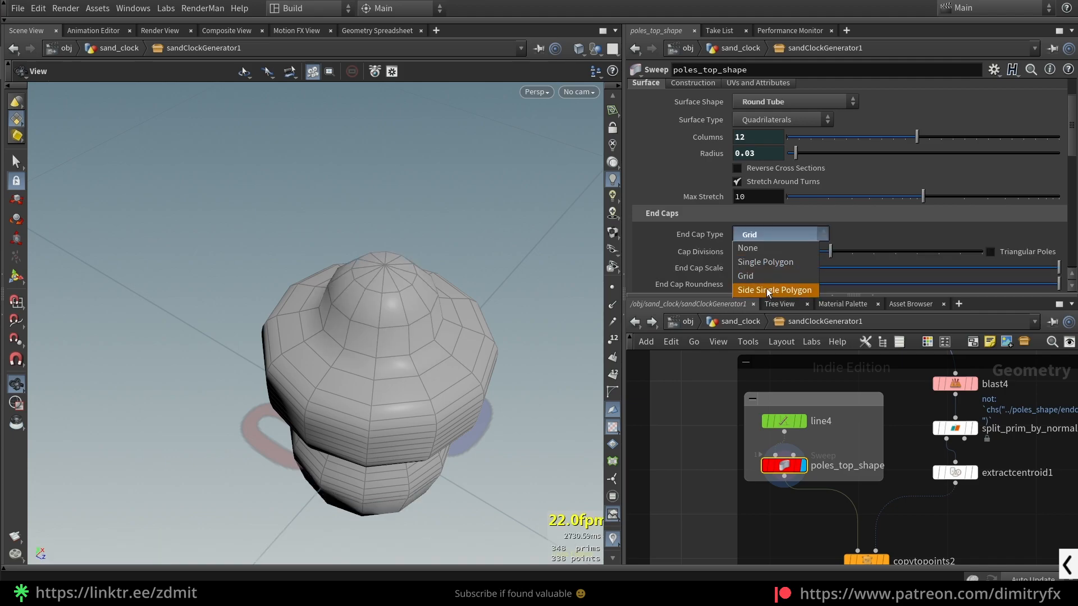
left_click(766, 286)
key("ctrl+z")
key("ctrl+z")
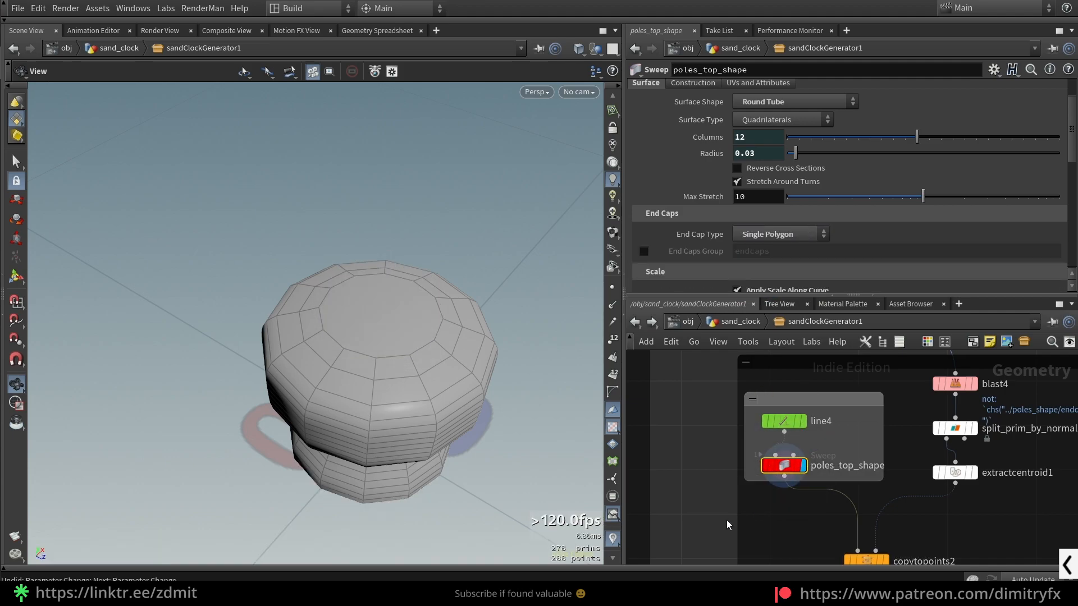
- Set the End Cap Type of poles_top_shape to None and insert a displayed PolyFill node between it and copytopoints2
left_click(740, 235)
left_click(748, 249)
key("Tab")
type("polyfill")
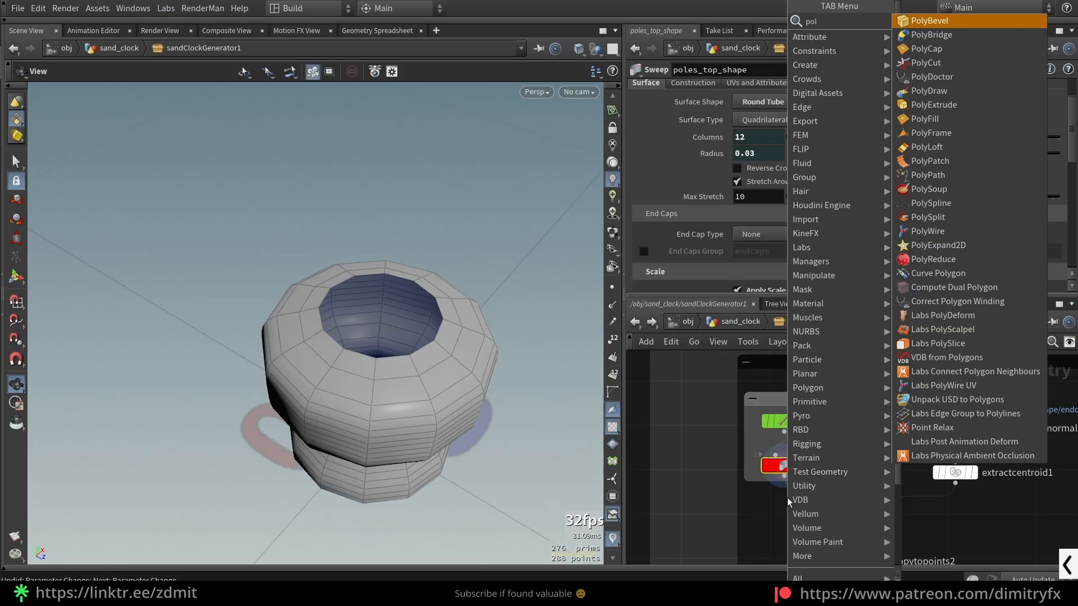
key("Return")
left_click(794, 499)
mouse_move(794, 500)
left_mouse_down()
mouse_move(813, 508)
mouse_move(798, 505)
left_mouse_up()
left_click(812, 504)
- Set the PolyFill's Fill Mode to Triangle Fan and view the top part shaded without wireframe
left_click(775, 107)
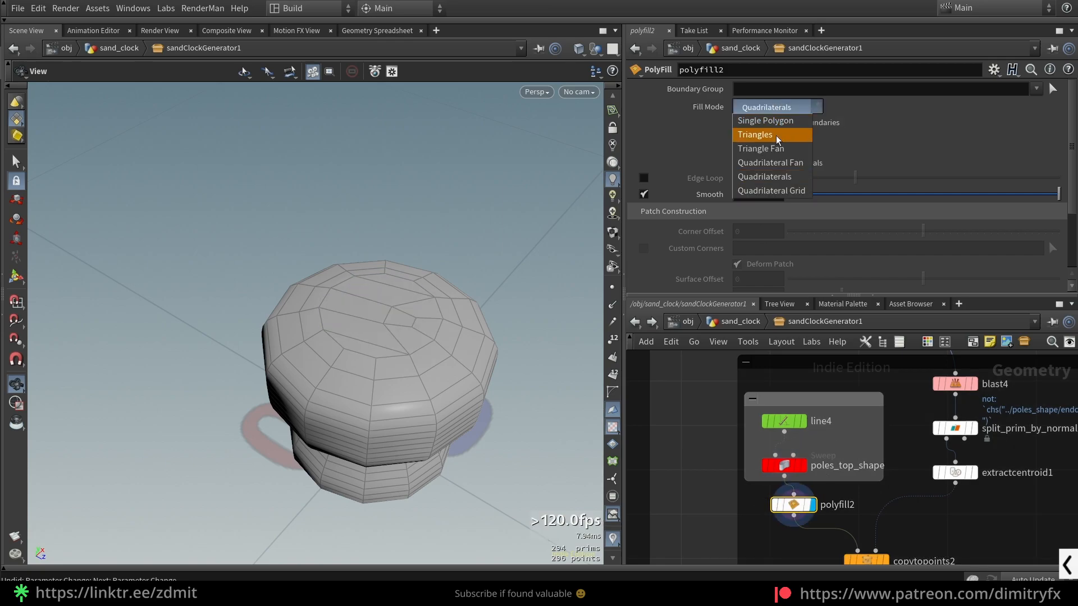
left_click(791, 151)
mouse_move(474, 349)
left_mouse_down()
mouse_move(474, 166)
mouse_move(429, 376)
mouse_move(402, 303)
mouse_move(440, 334)
mouse_move(472, 286)
mouse_move(490, 355)
left_mouse_up()
key("shift+w")
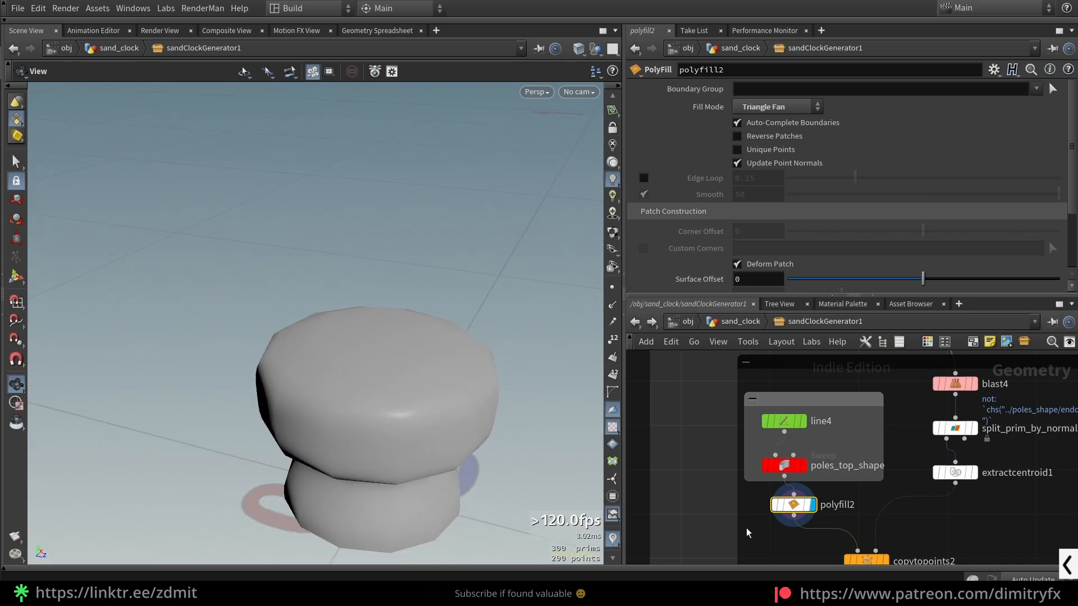
- Delete the PolyFill node and set the End Cap Type of poles_top_shape back to Single Polygon
key("Delete")
left_click(771, 234)
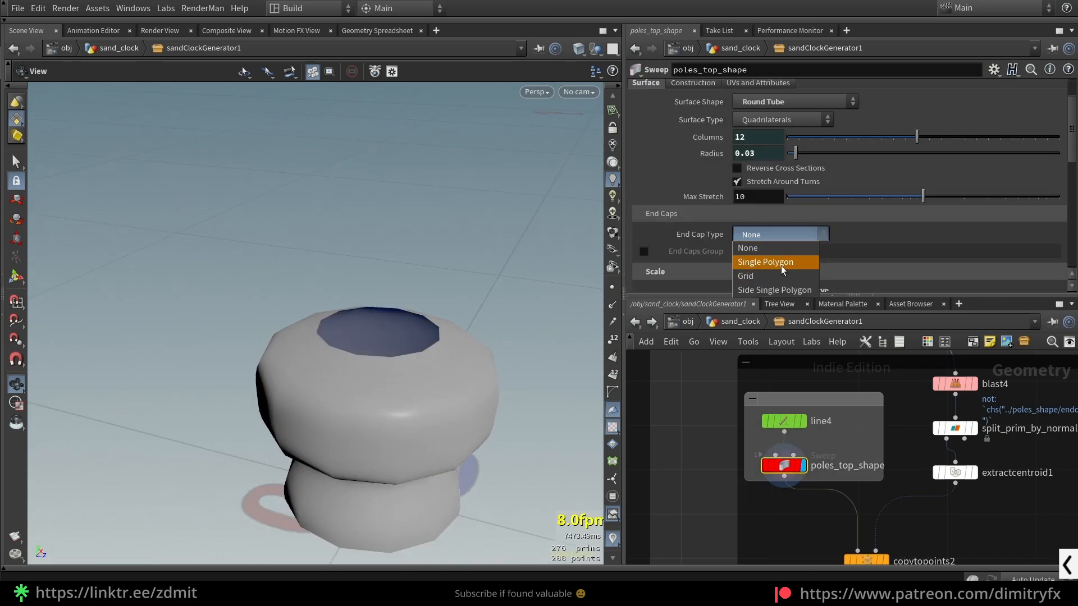
left_click(779, 263)
key("shift+w")
key("shift+w")
scroll(753, 491, "down", 2)
middle_click_drag(786, 550, 745, 486)
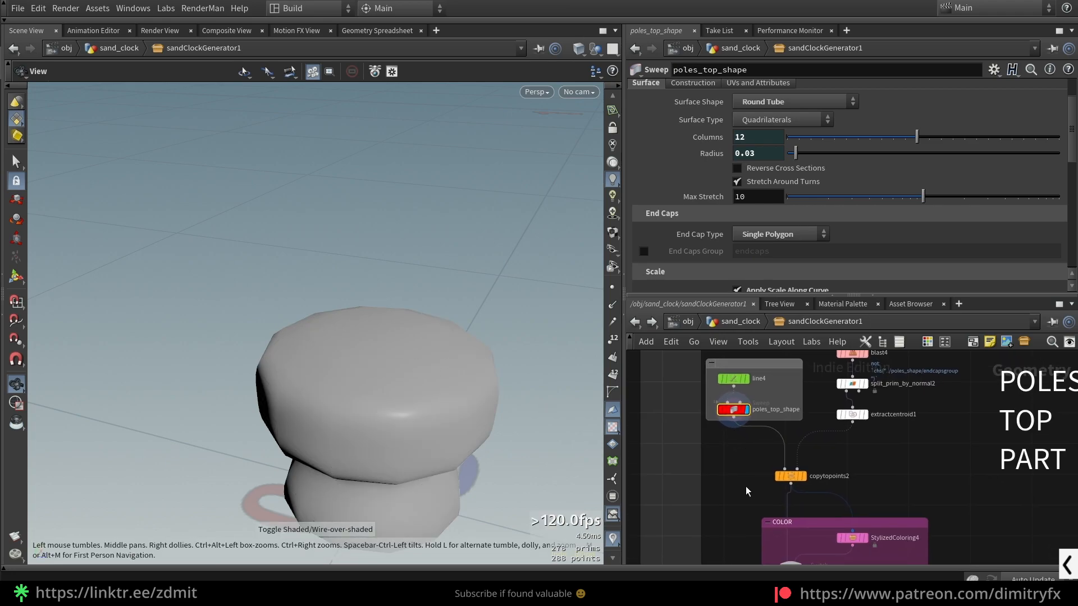
- Display the copytopoints2 node and frame the three copied pole tops in the viewport
left_click(802, 476)
scroll(751, 477, "down", 1)
middle_click_drag(755, 542, 767, 497)
middle_click_drag(864, 538, 852, 511)
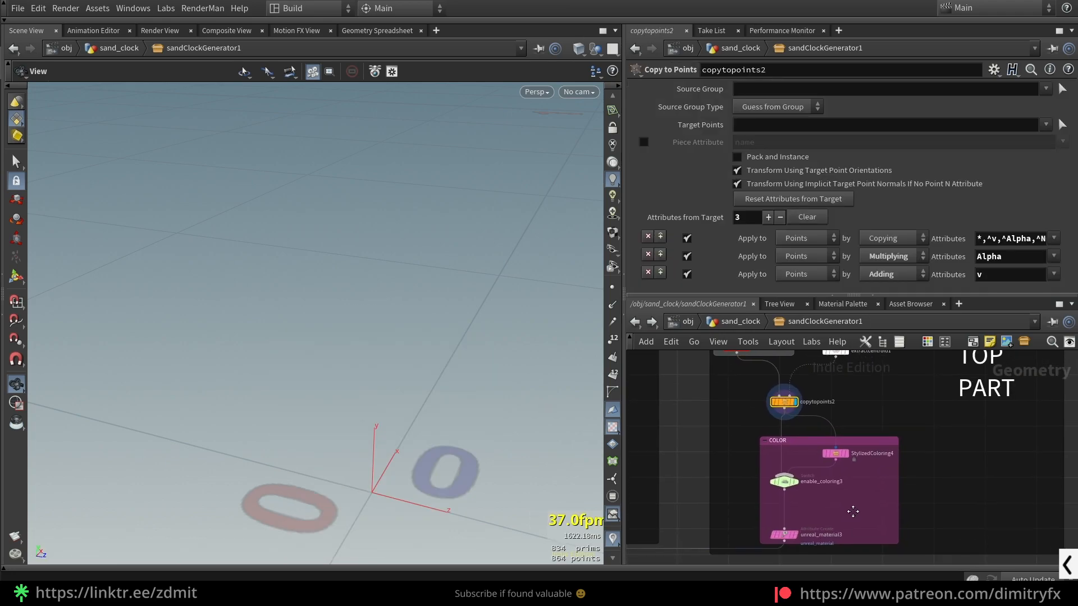
scroll(872, 486, "up", 2)
scroll(838, 471, "down", 2)
middle_click_drag(838, 471, 844, 519)
key("space+f")
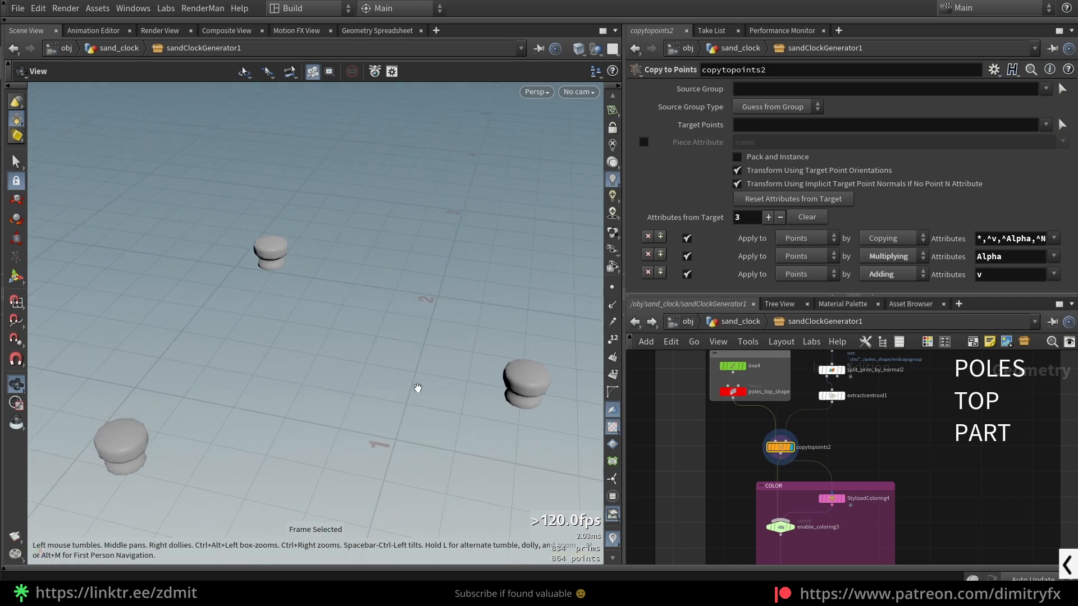
- Display the extractcentroid1 node and turn on point display to show the target points
scroll(827, 410, "up", 2)
middle_click_drag(861, 425, 857, 460)
left_click(844, 424)
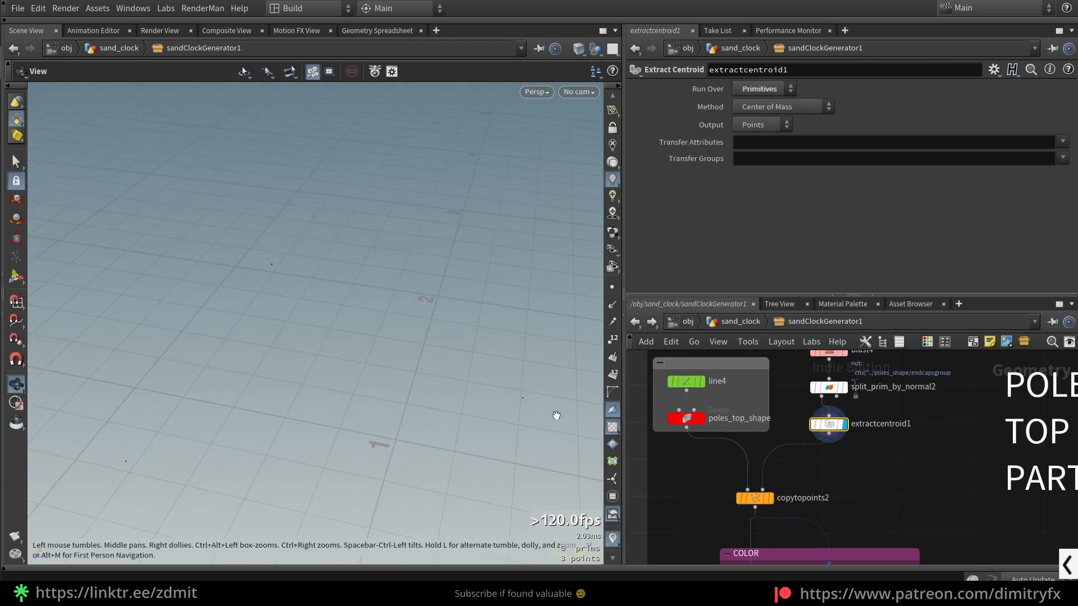
left_click(612, 288)
left_click_drag(509, 374, 484, 375)
scroll(483, 375, "down", 2)
scroll(847, 434, "up", 2)
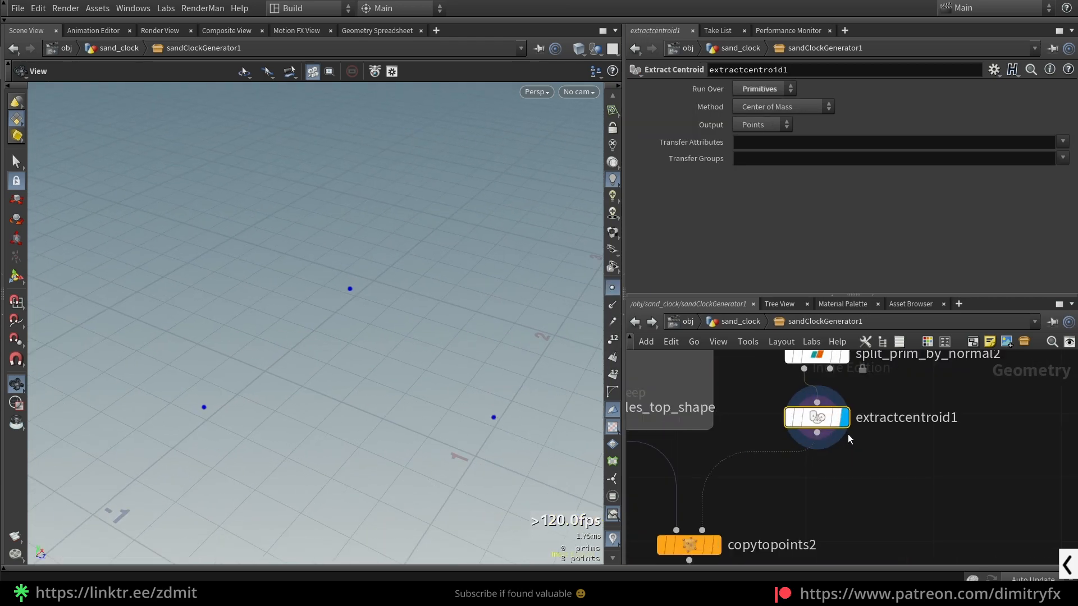
- Display copytopoints2 again to see the tops copied onto the points, and turn off point display
scroll(848, 438, "down", 2)
middle_click_drag(864, 456, 907, 424)
left_click(797, 465)
left_click(813, 465)
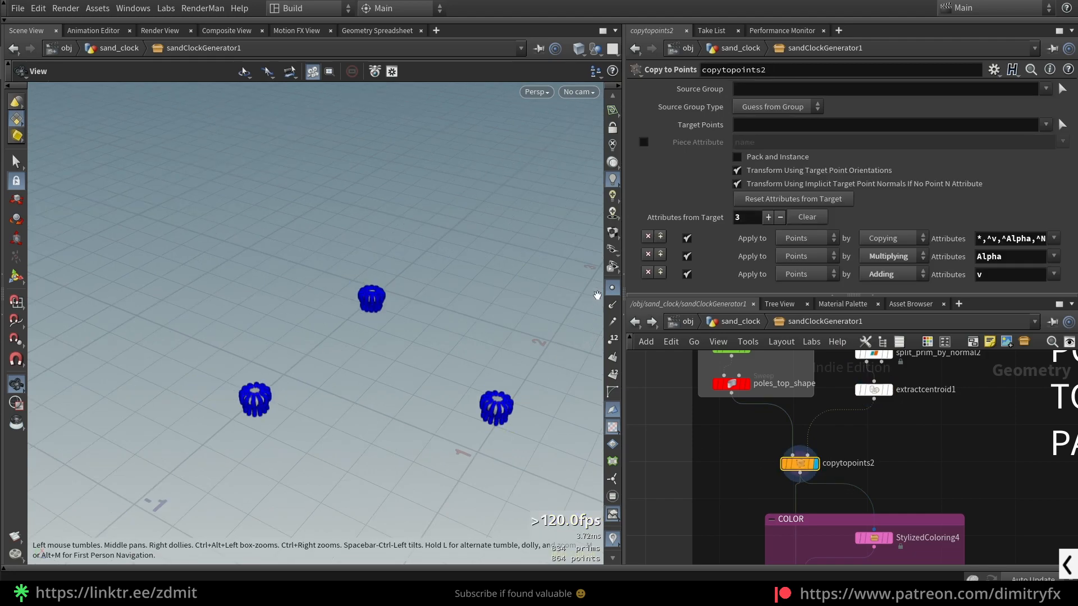
scroll(893, 407, "down", 2)
scroll(899, 415, "up", 3)
- Inspect StylizedColoring4 and display the unreal_material3 node in the COLOR section of the pole tops
left_click(823, 458)
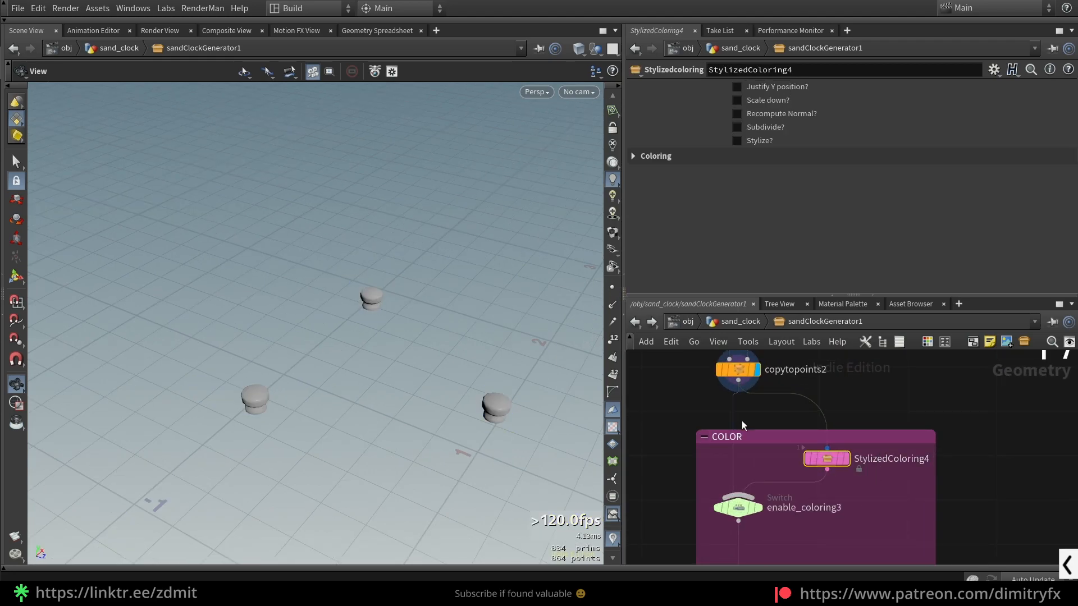
middle_click_drag(842, 513, 853, 427)
left_click(764, 516)
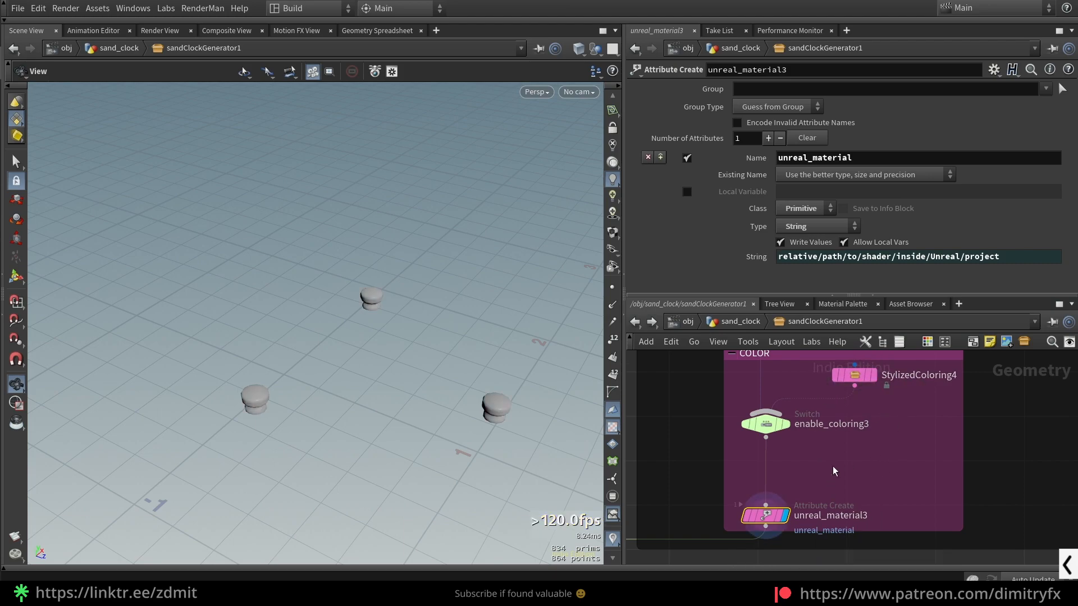
- Display the merge_glass_support node that combines unreal_material1, unreal_material2 and unreal_material3
scroll(932, 452, "down", 7)
middle_click_drag(930, 451, 928, 385)
scroll(962, 389, "up", 3)
scroll(853, 512, "down", 4)
middle_click_drag(635, 447, 791, 429)
scroll(791, 429, "up", 4)
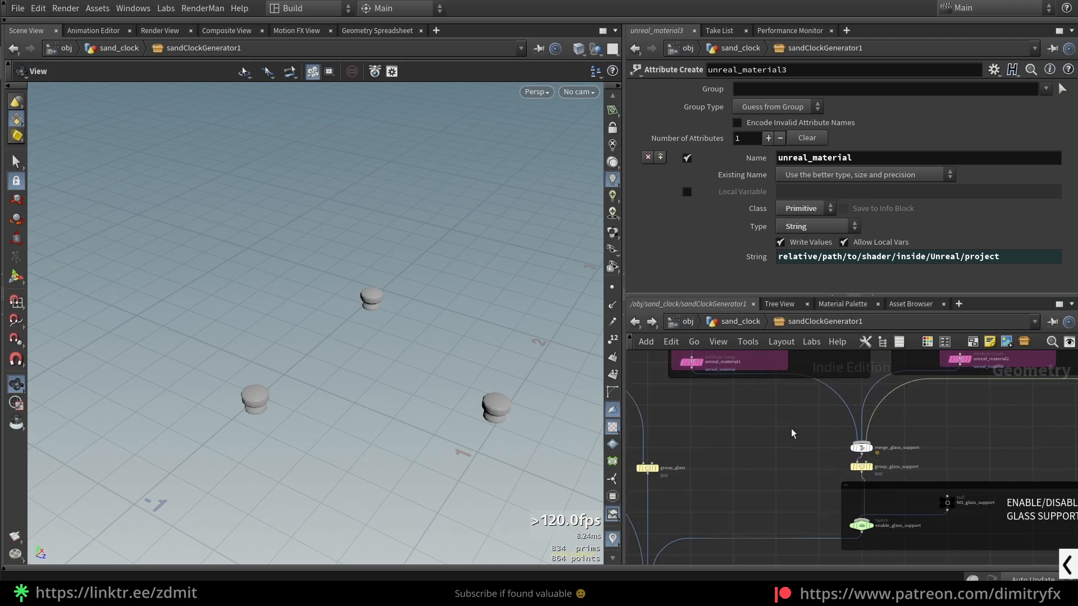
left_click_drag(907, 448, 908, 448)
key("r")
scroll(806, 468, "up", 5)
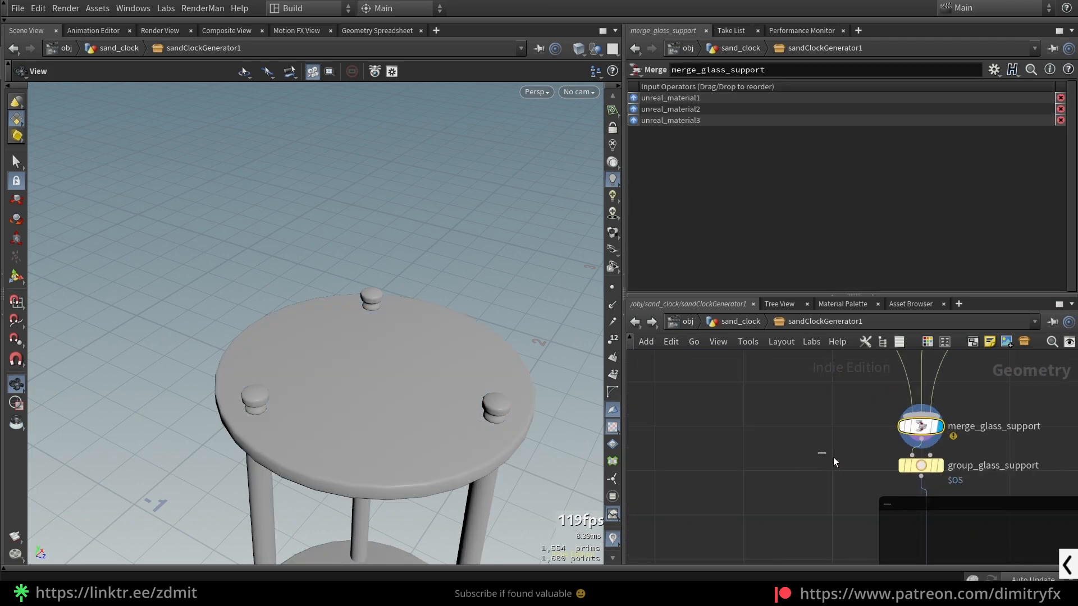
- Display the group_glass_support node and view the entire support frame from the side
left_click_drag(826, 454, 965, 481)
key("r")
left_click_drag(448, 461, 411, 243)
scroll(434, 314, "down", 4)
scroll(382, 311, "down", 3)
scroll(783, 401, "down", 4)
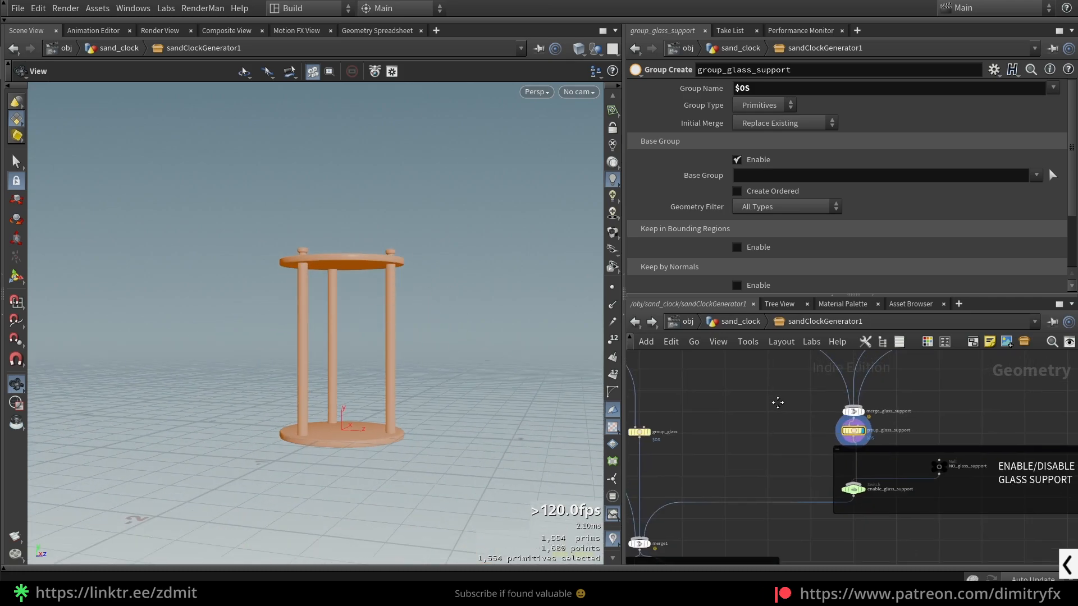
- Display the enable_glass_support switch in the ENABLE/DISABLE GLASS SUPPORT section and examine its Select Input expression
middle_click_drag(782, 404, 736, 385)
scroll(737, 385, "up", 2)
left_click_drag(740, 472, 892, 538)
middle_click_drag(899, 520, 855, 505)
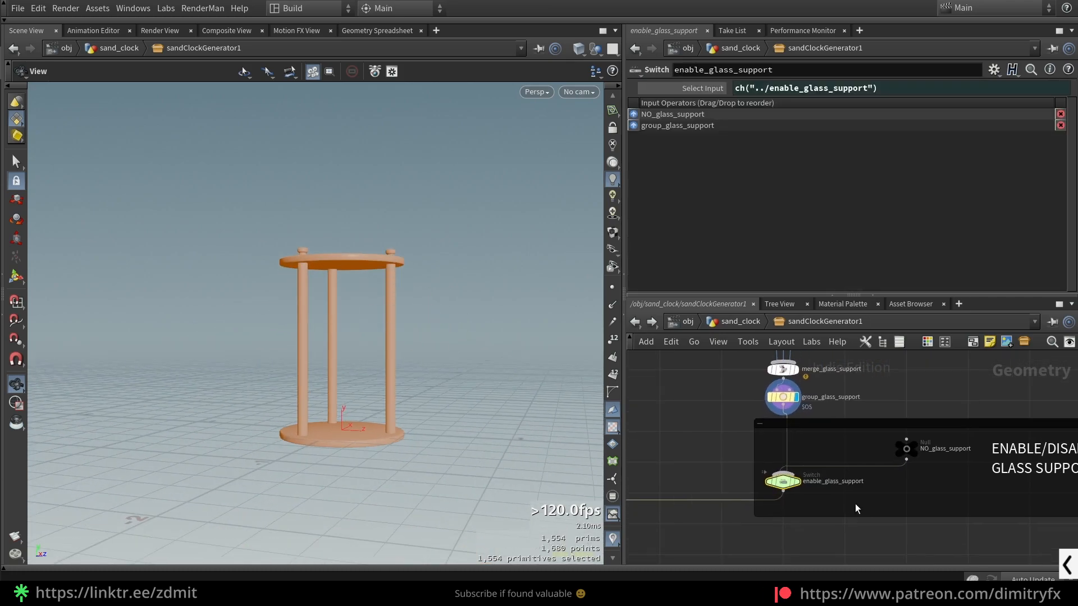
scroll(850, 505, "up", 3)
key("r")
scroll(836, 497, "down", 2)
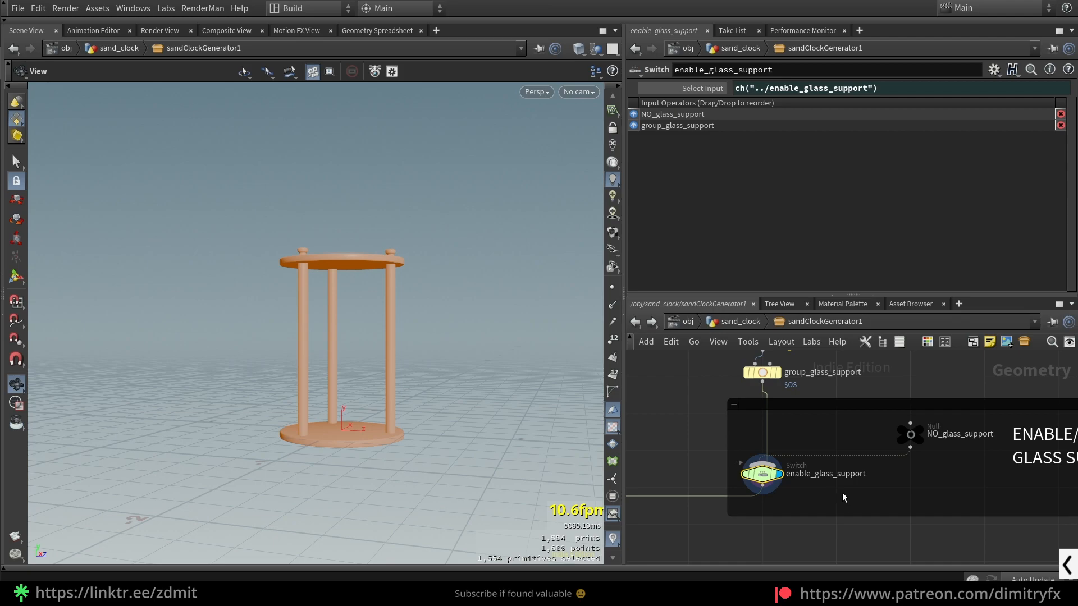
- Show the Select Input value of enable_glass_support, set it to 0 and restore it to 1
left_click(709, 89)
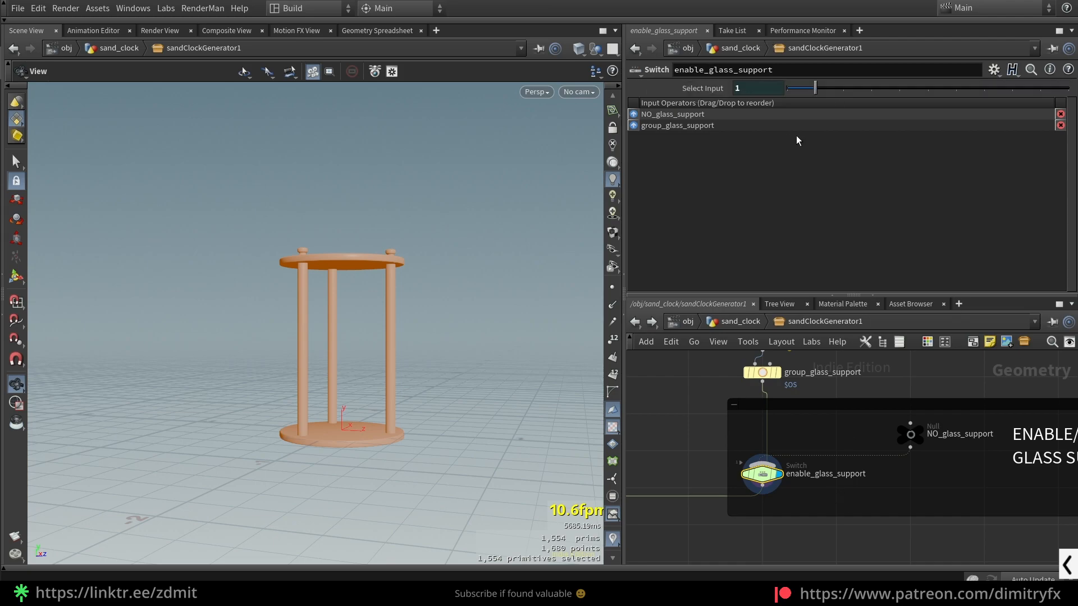
left_click_drag(810, 94, 787, 95)
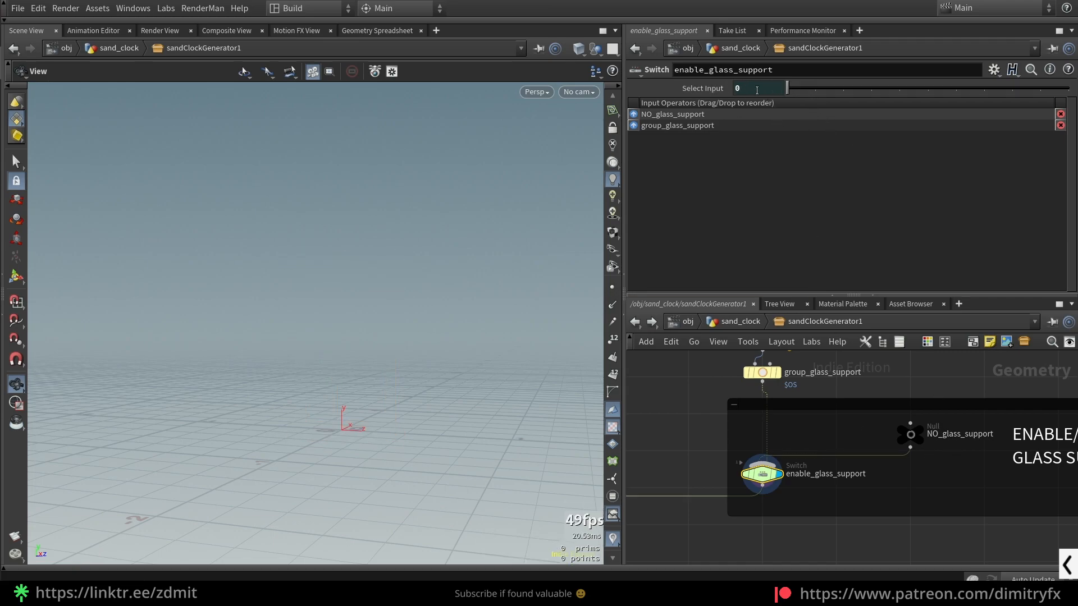
left_click(815, 88)
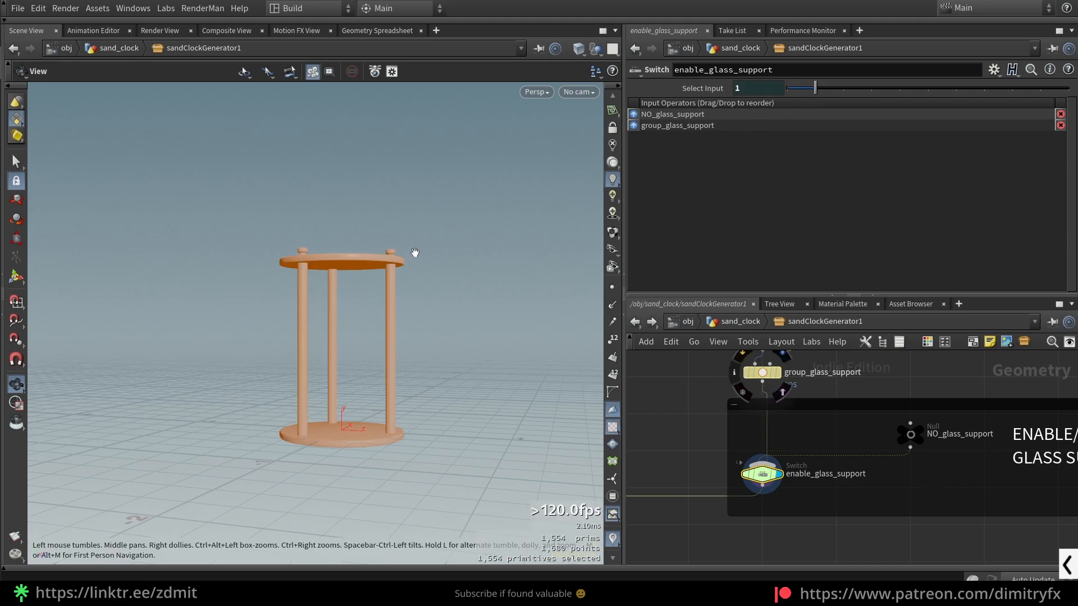
- Display group_glass_support and the NO_glass_support null in turn to compare the two inputs of the switch
middle_click_drag(838, 397, 832, 459)
left_click(772, 435)
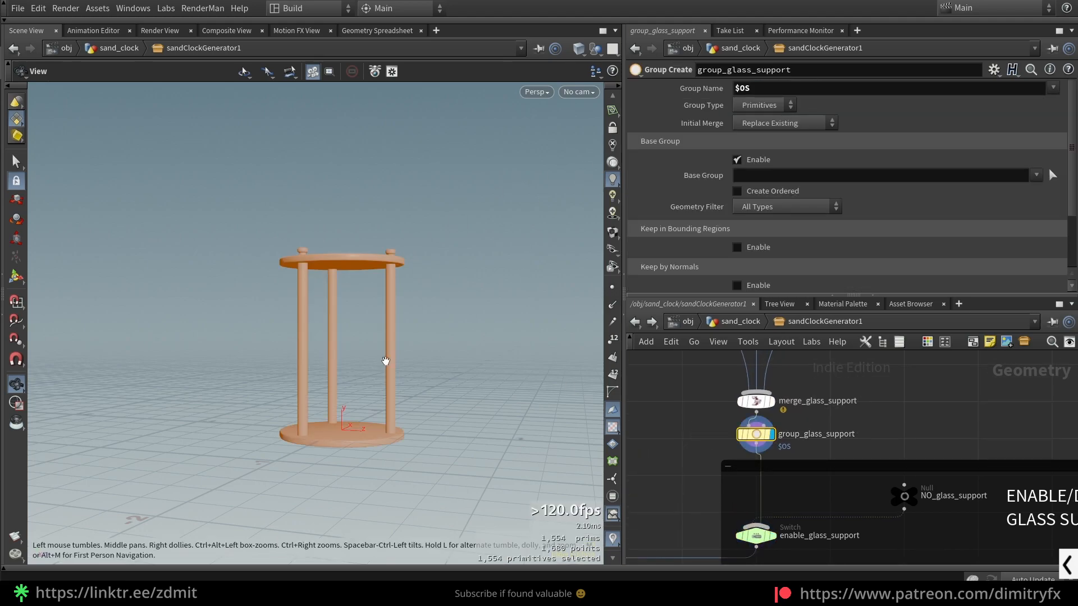
middle_click_drag(911, 537, 874, 508)
left_click(864, 469)
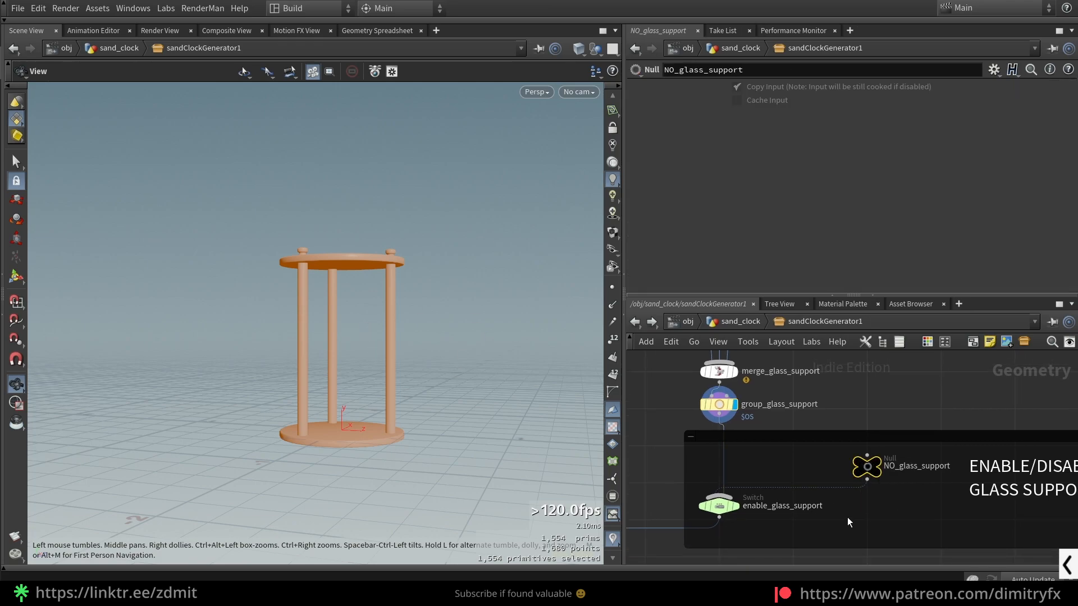
scroll(848, 517, "up", 2)
scroll(870, 515, "down", 2)
scroll(807, 474, "up", 1)
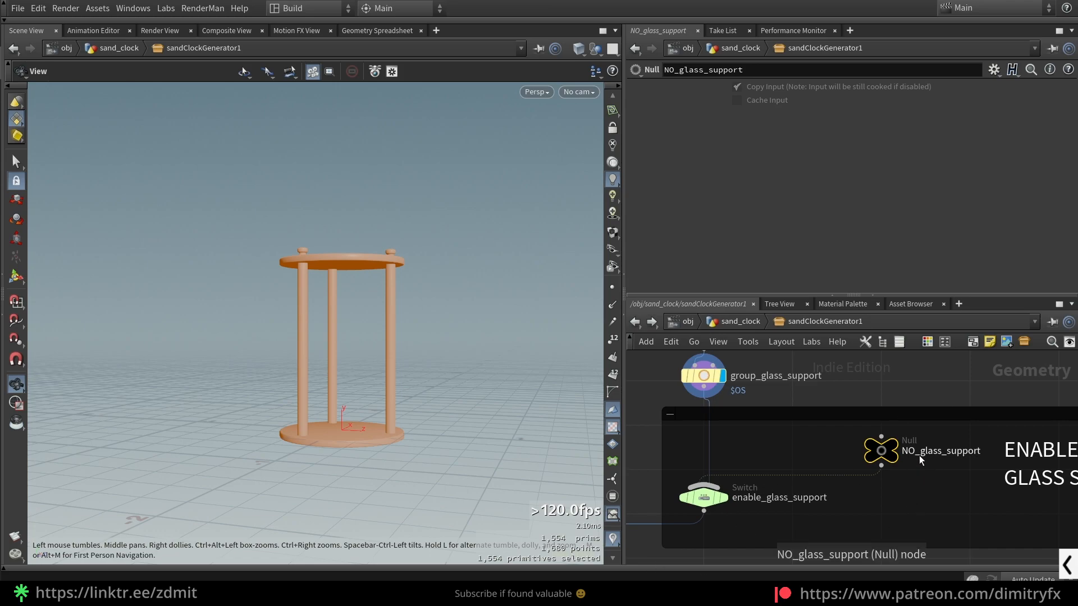
middle_click_drag(922, 491, 905, 494)
left_click(876, 445)
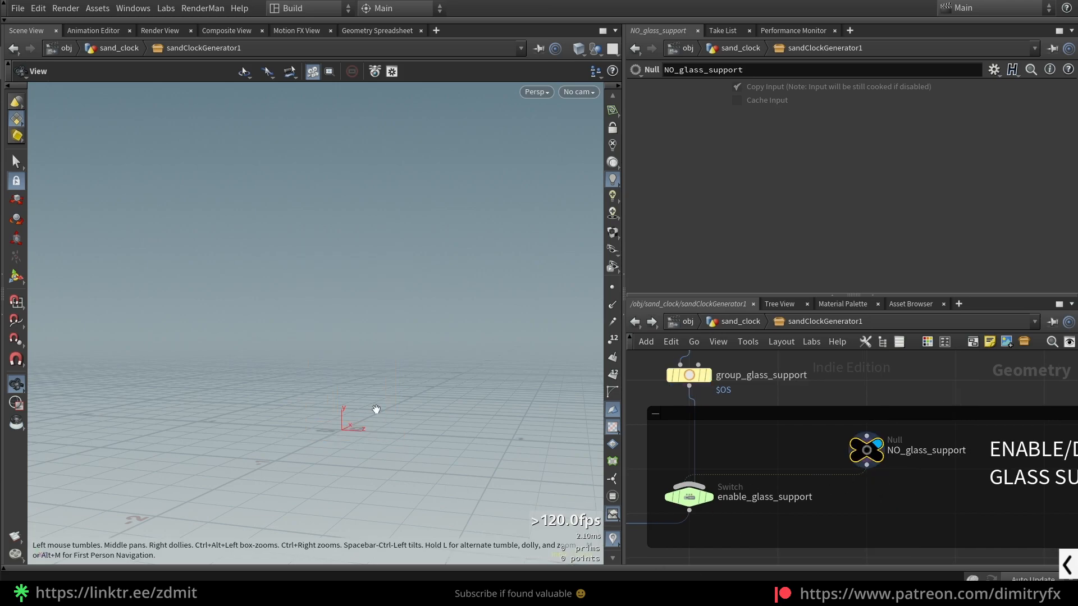
scroll(791, 494, "down", 2)
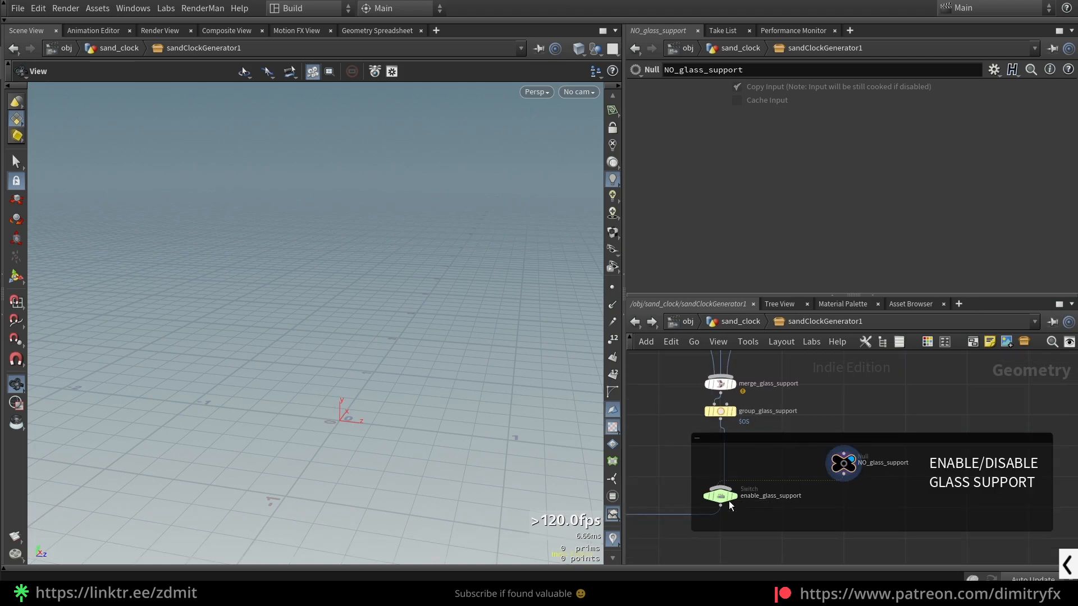
- Display the enable_glass_support switch again with its Select Input at 1 and review the surrounding nodes
left_click(731, 497)
mouse_move(815, 88)
left_mouse_down()
mouse_move(778, 91)
mouse_move(814, 89)
left_mouse_up()
scroll(823, 445, "down", 2)
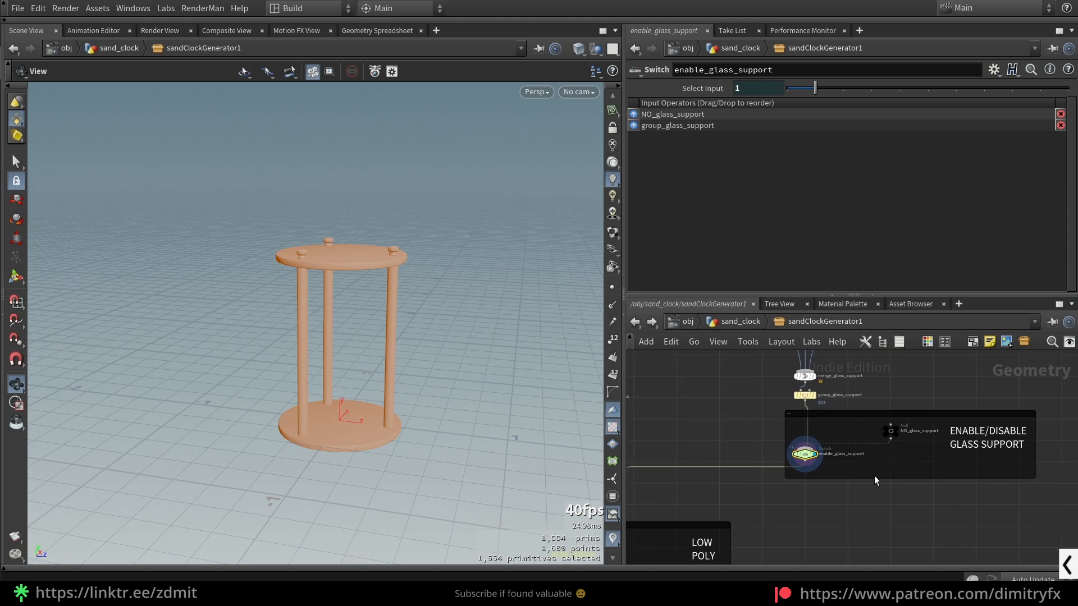
scroll(874, 476, "up", 2)
scroll(720, 473, "down", 3)
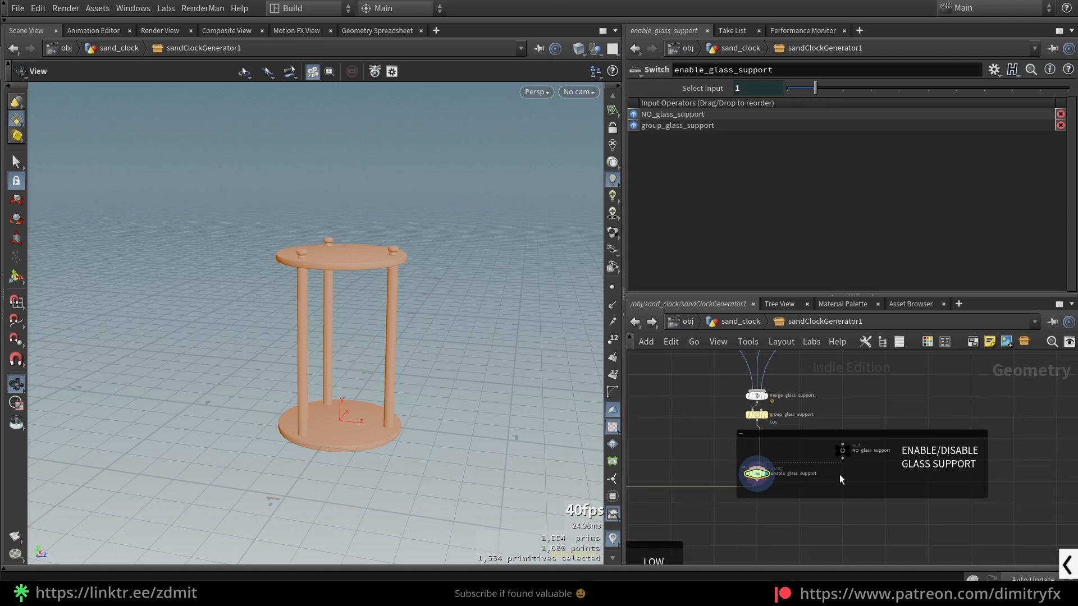
scroll(764, 477, "up", 4)
scroll(790, 508, "down", 4)
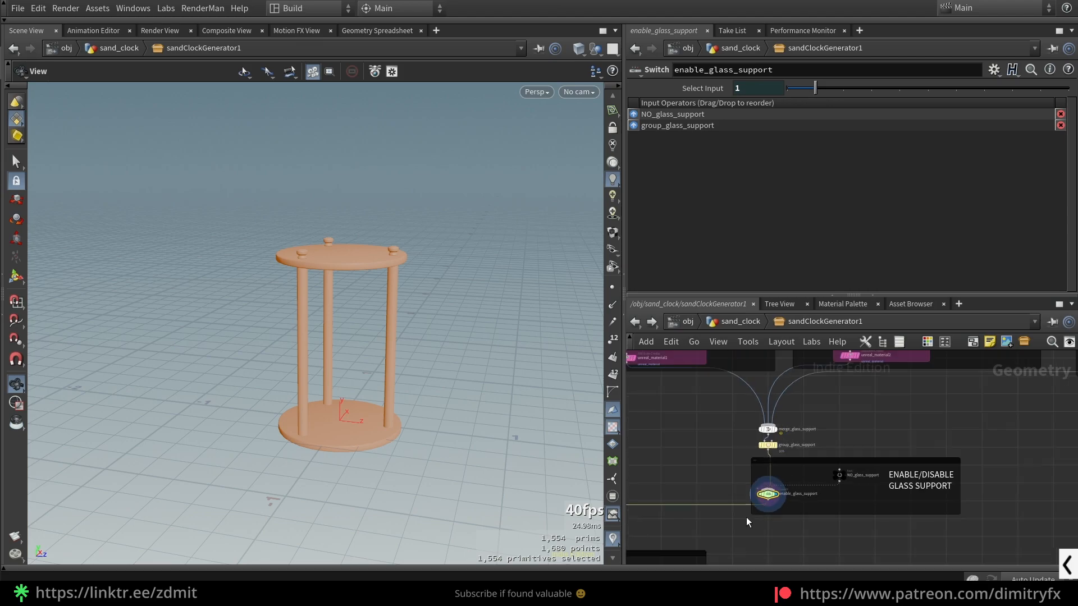
- Display the group_glass node to view the grouped glass body
middle_click_drag(729, 507, 982, 512)
scroll(825, 446, "up", 1)
left_click(830, 440)
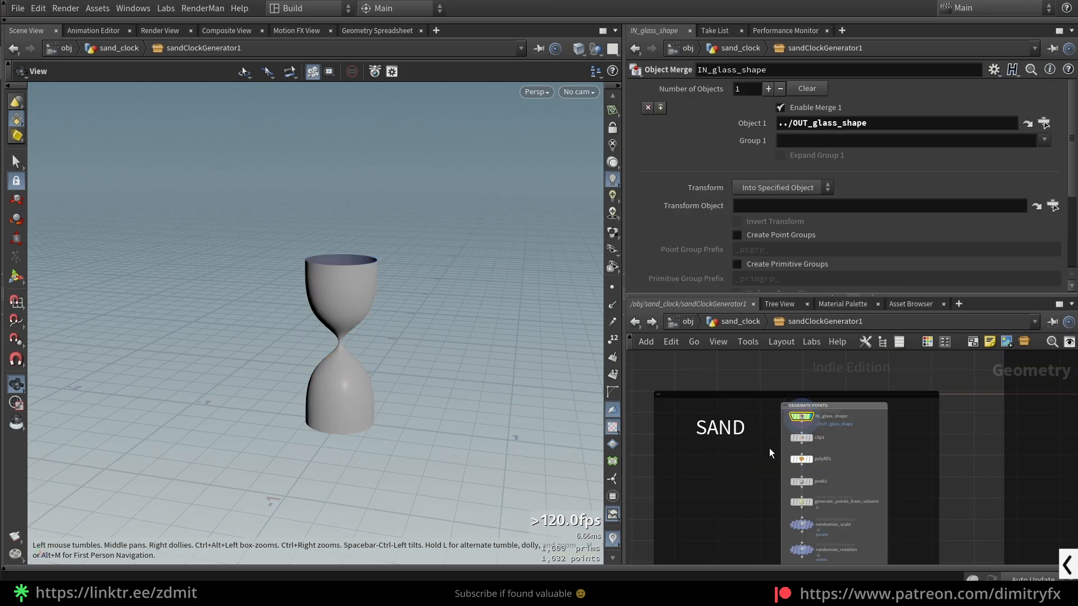
- Display the IN_glass_shape Object Merge in the GENERATE POINTS part of the SAND section and view the shape
scroll(769, 448, "up", 1)
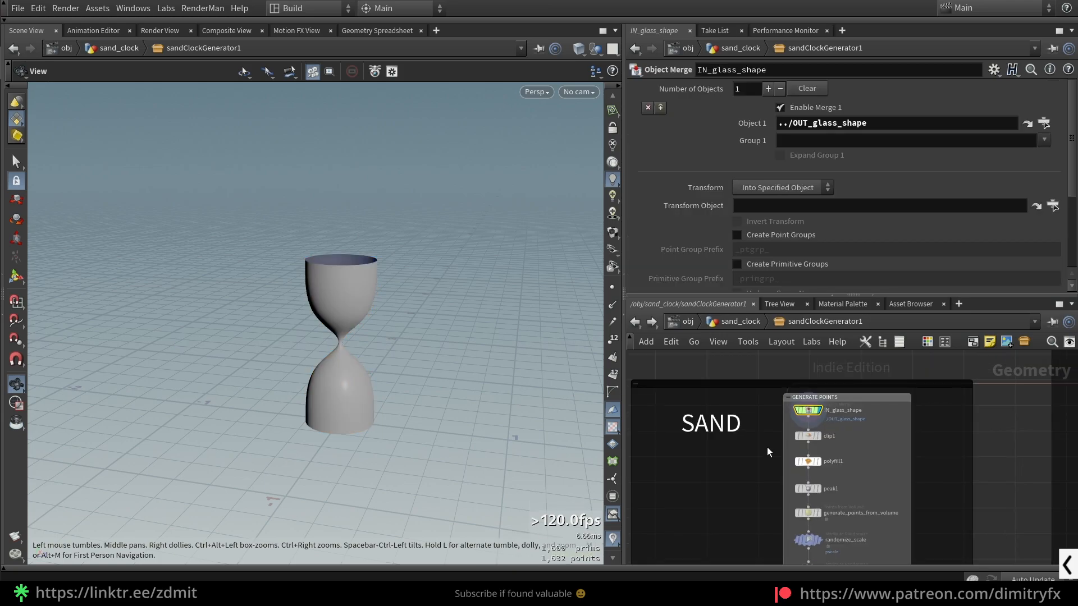
scroll(845, 418, "up", 2)
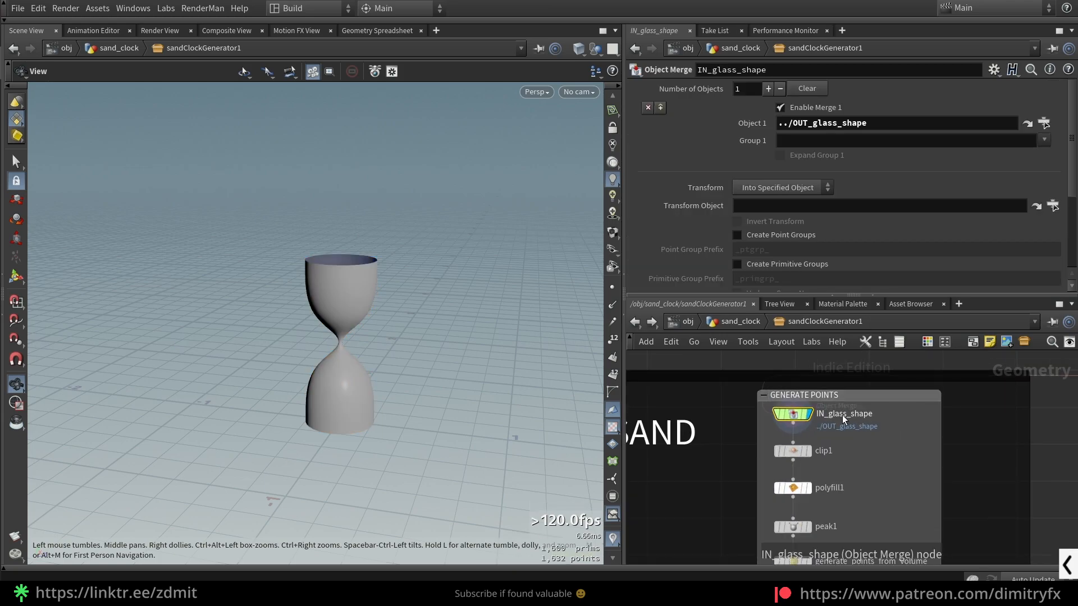
middle_click_drag(840, 435, 858, 426)
left_click_drag(407, 396, 441, 365)
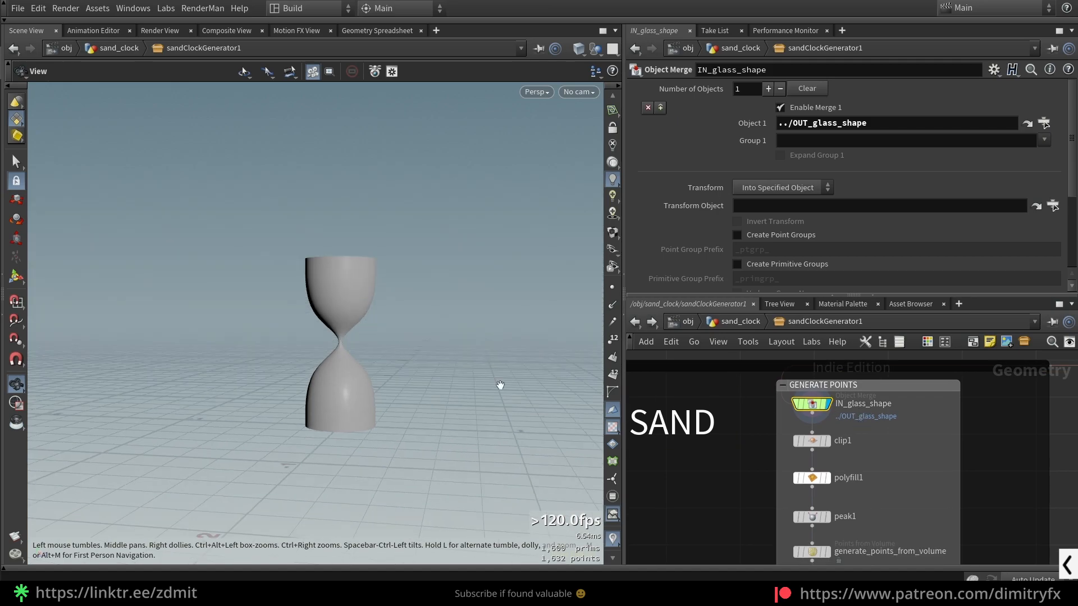
scroll(975, 463, "down", 3)
scroll(848, 414, "up", 3)
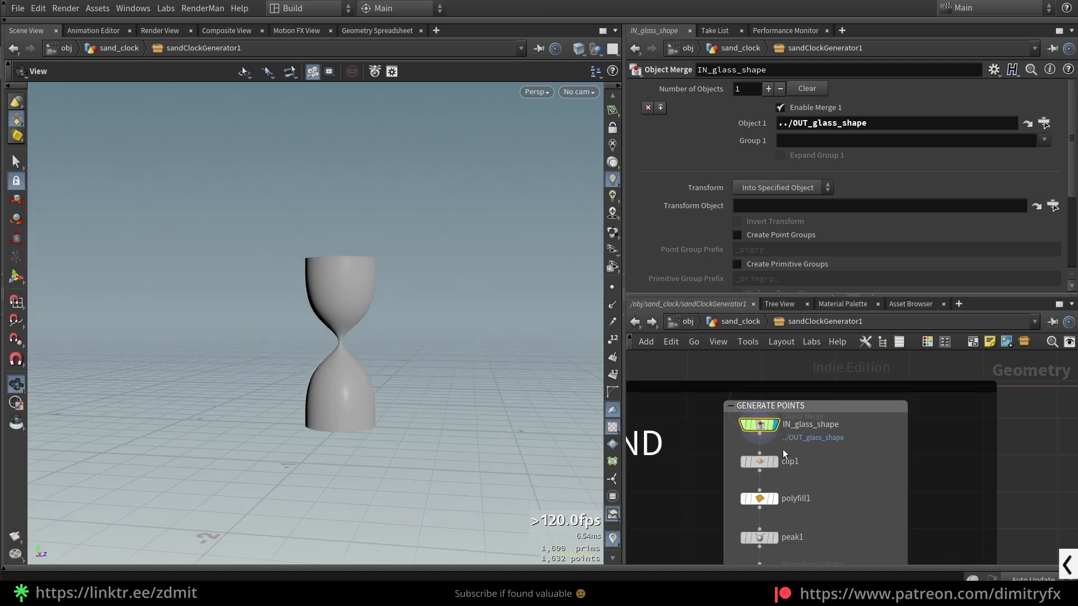
- Locate and select the OUT_glass_shape null that feeds the sand section's object merge
left_click_drag(286, 287, 356, 330)
scroll(875, 432, "down", 3)
middle_click_drag(920, 435, 744, 424)
scroll(954, 431, "up", 4)
left_click_drag(716, 407, 883, 440)
scroll(730, 422, "up", 1)
scroll(734, 426, "down", 3)
middle_click_drag(732, 429, 1024, 422)
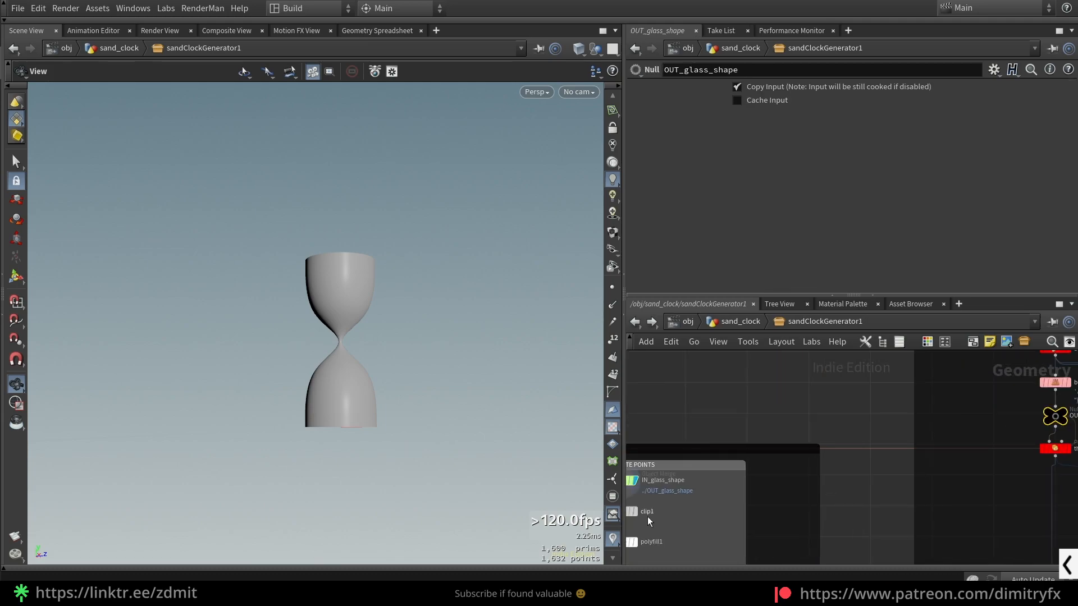
- Return to IN_glass_shape and highlight its Object 1 path to examine the reference to OUT_glass_shape
middle_click_drag(647, 522, 939, 447)
scroll(883, 438, "up", 3)
middle_click_drag(1030, 393, 832, 436)
left_click_drag(833, 435, 752, 412)
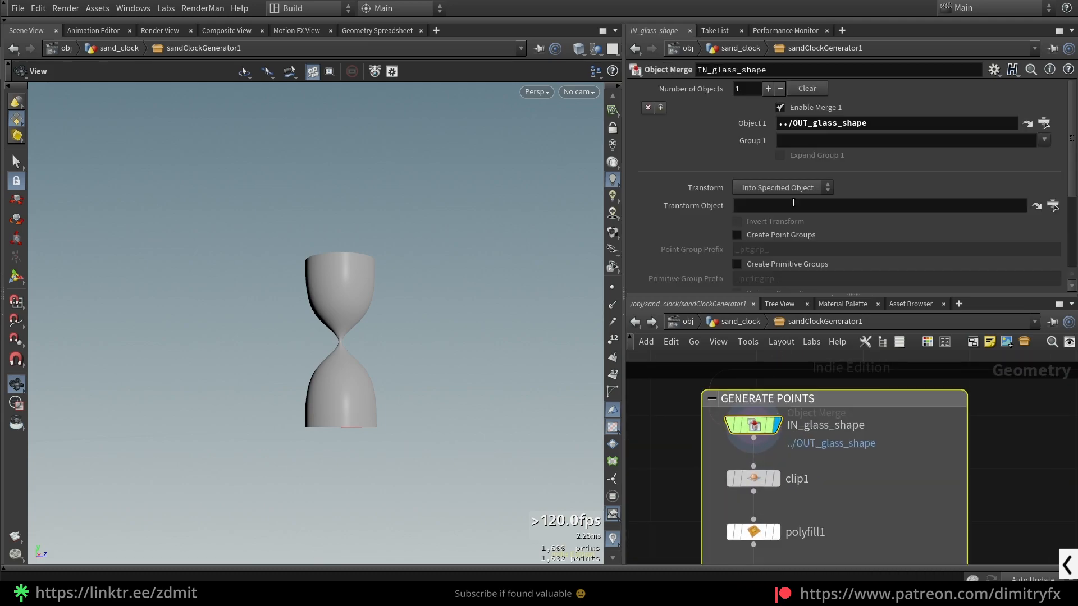
triple_click(867, 119)
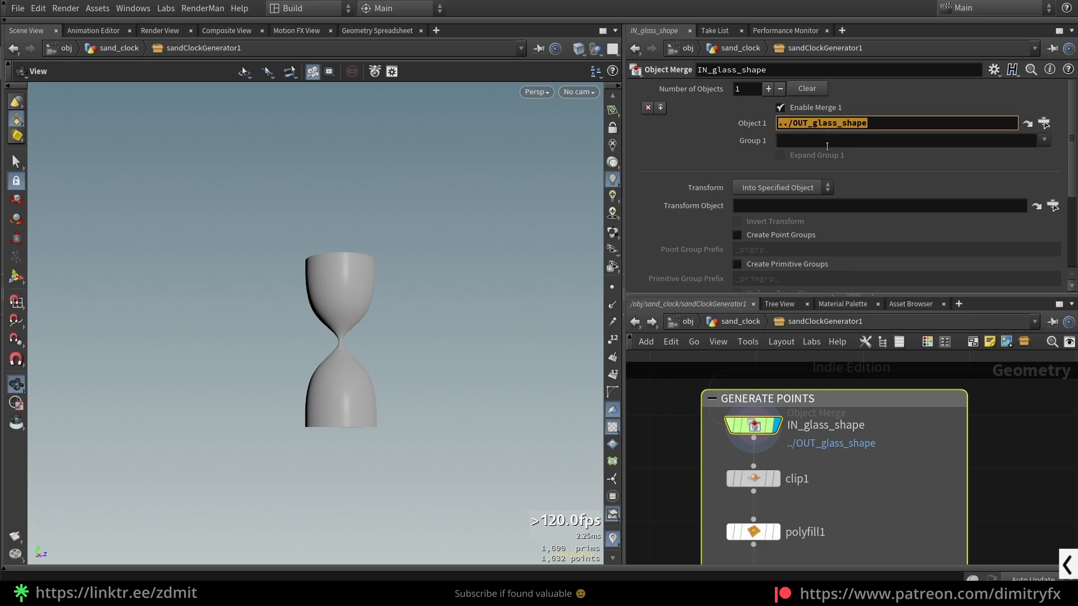
left_click(862, 441)
- Try to assign the OUT_glass_shape null to Object 1 of IN_glass_shape directly from the network, and undo the node move
scroll(867, 442, "down", 3)
middle_click_drag(916, 457, 646, 530)
scroll(888, 467, "up", 1)
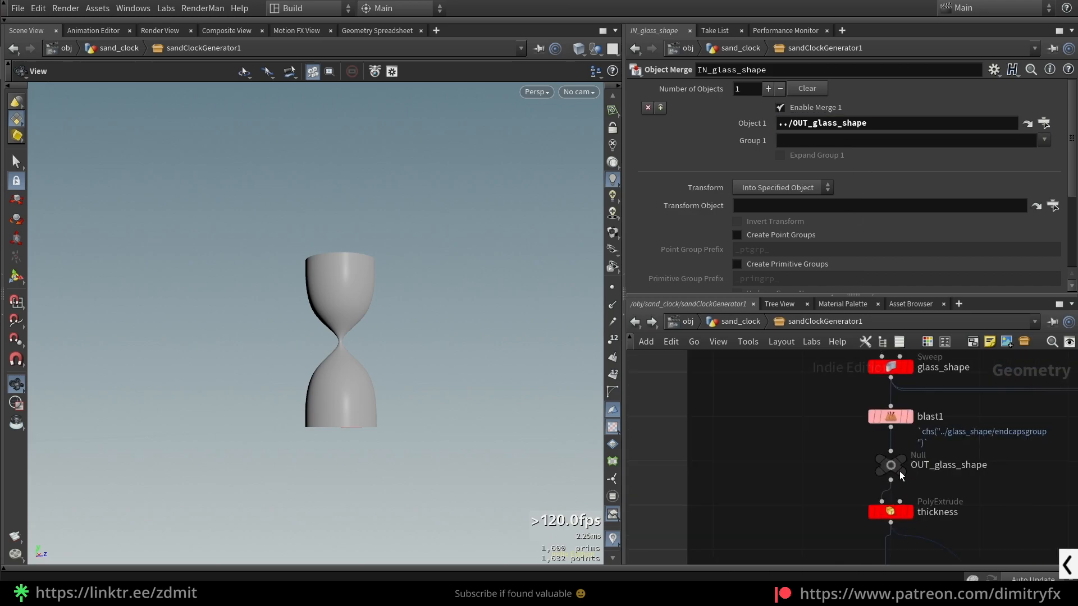
scroll(890, 469, "up", 2)
left_click_drag(890, 469, 956, 281)
left_click_drag(860, 126, 717, 501)
key("ctrl+z")
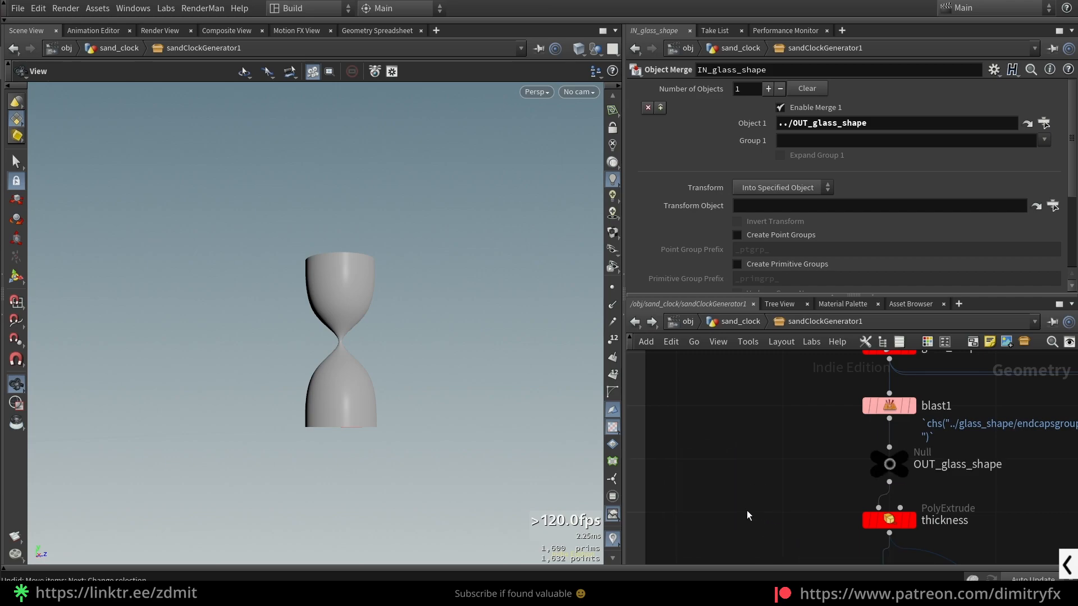
- Re-enter the Object 1 path of IN_glass_shape as ../OUT_glass_shape/ using the suggested node name
scroll(728, 486, "down", 3)
middle_click_drag(723, 485, 998, 327)
type("../OUT")
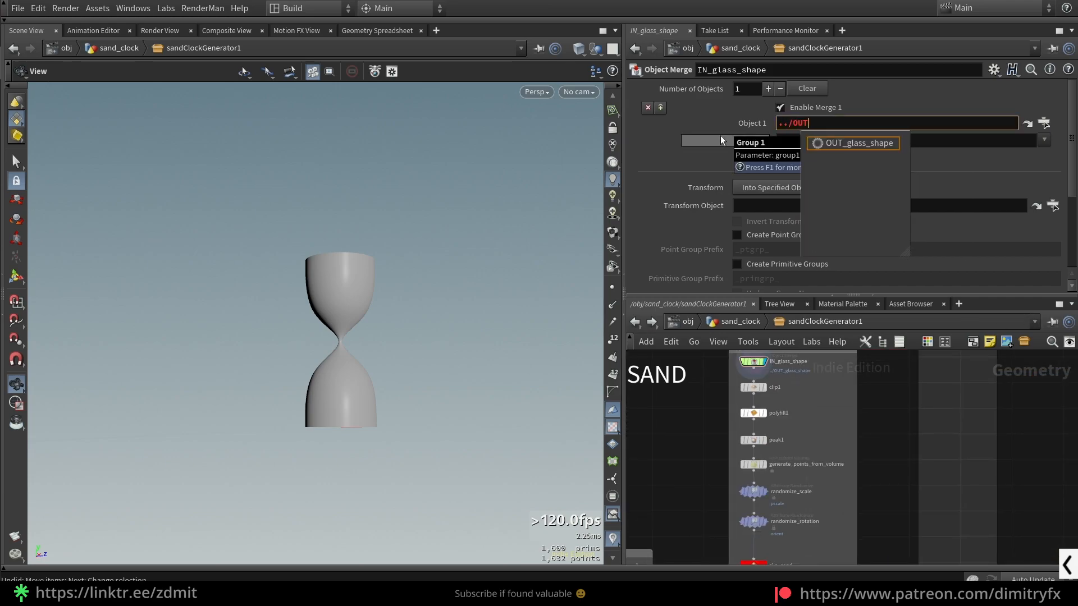
key("Return")
middle_click_drag(791, 397, 824, 437)
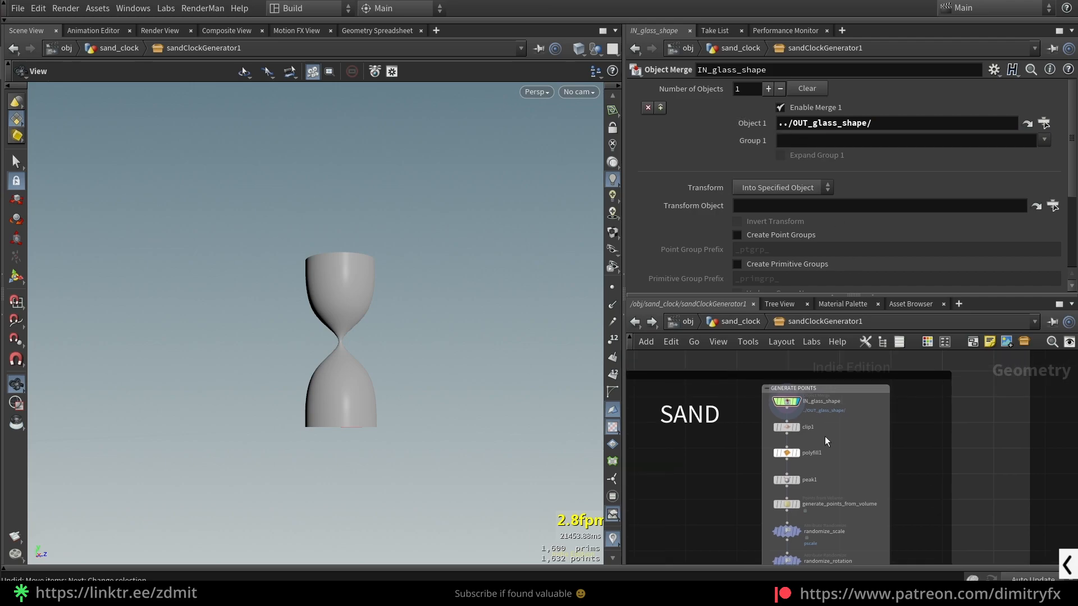
- Display the output of clip1 in the GENERATE POINTS group and examine the clipped glass shape
scroll(789, 420, "up", 3)
left_click_drag(749, 413, 850, 432)
key("r")
left_click_drag(356, 397, 357, 413)
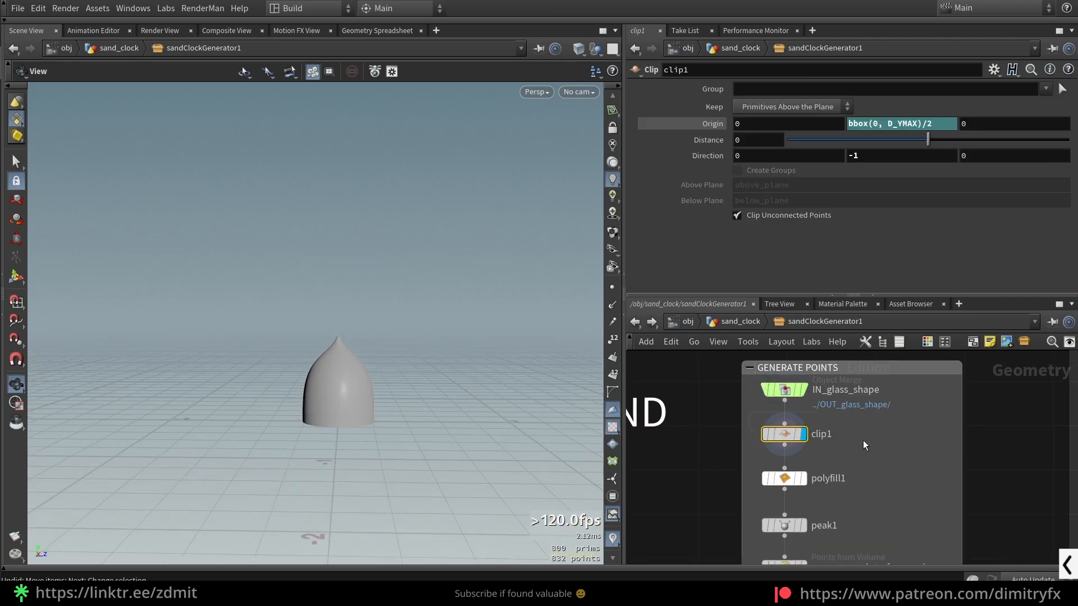
scroll(353, 395, "up", 3)
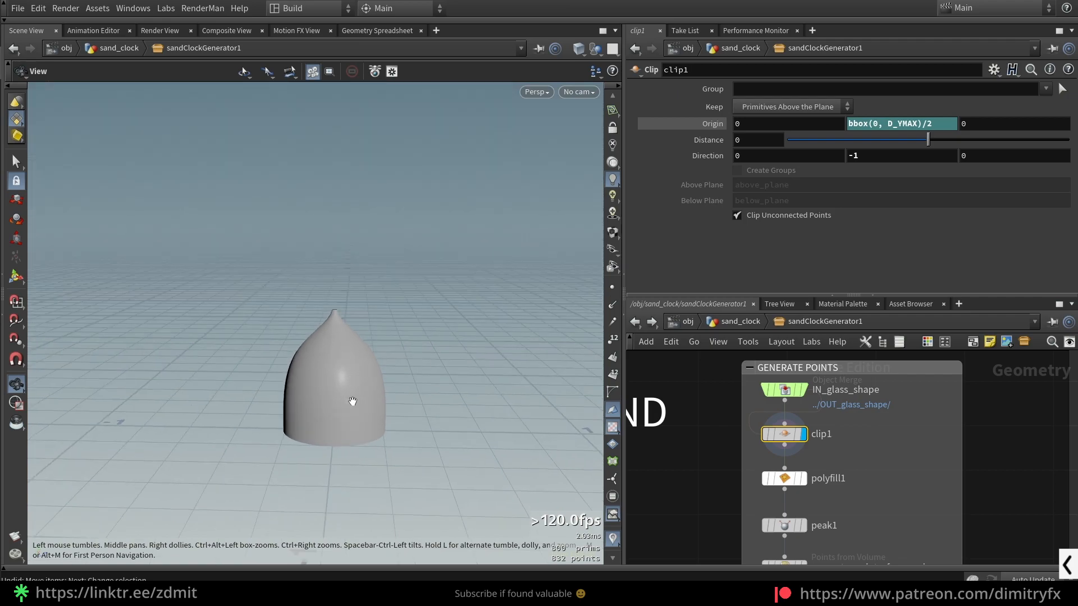
- Display the output of polyfill1 and inspect the clipped glass shape from above and from below its base
middle_click_drag(857, 468, 845, 445)
left_click_drag(694, 446, 837, 470)
key("r")
left_click_drag(316, 348, 418, 380)
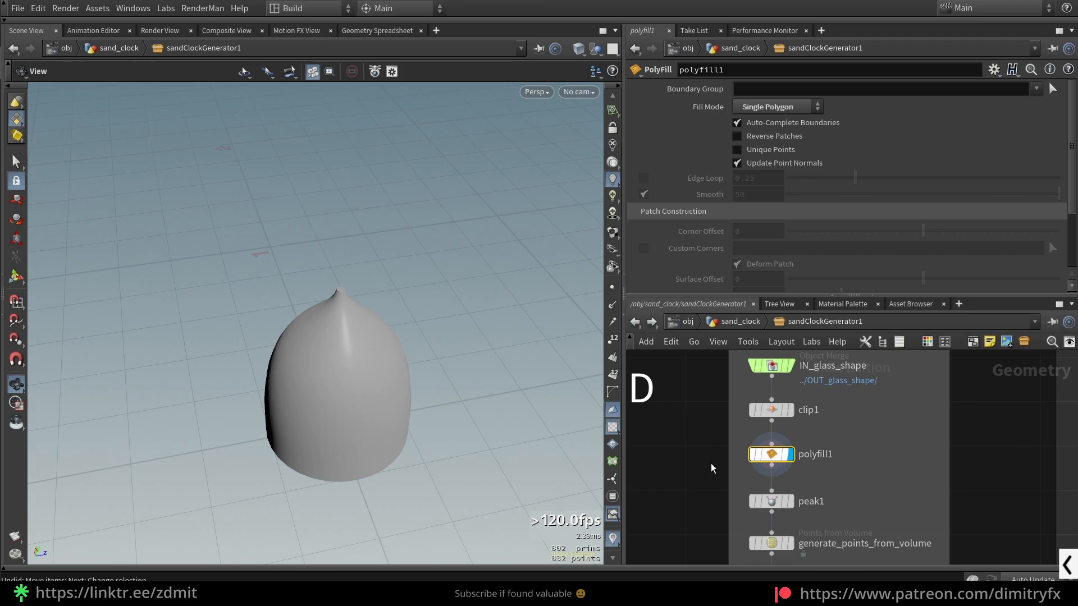
middle_click_drag(712, 476, 723, 456)
scroll(376, 320, "up", 5)
left_click_drag(320, 293, 371, 284)
middle_click_drag(718, 518, 716, 508)
scroll(829, 529, "up", 3)
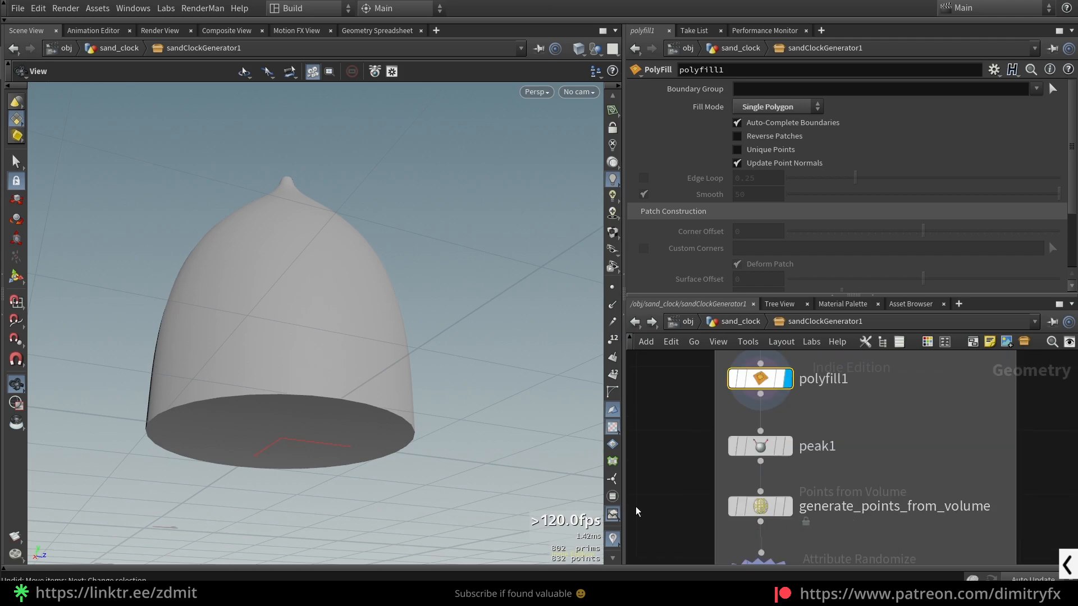
- Display the output of the generate_points_from_volume node
left_click(856, 514)
scroll(417, 325, "down", 1)
middle_click_drag(821, 440, 853, 496)
- Bypass polyfill1 to examine its effect on the generated points, and re-enable it
left_click(867, 435)
key("q")
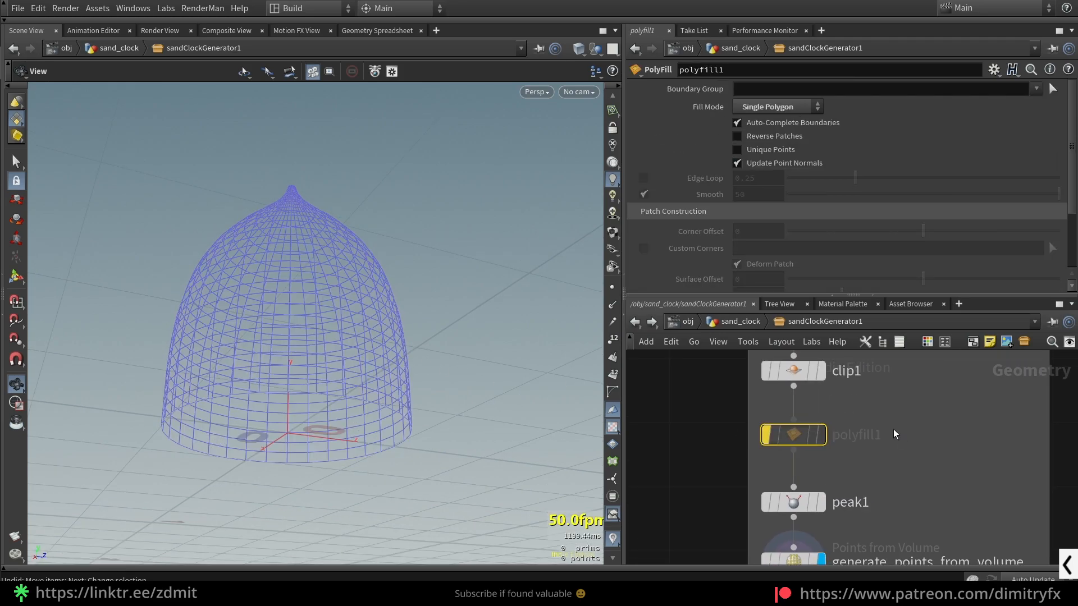
left_click_drag(432, 292, 408, 326)
left_click_drag(298, 164, 326, 185)
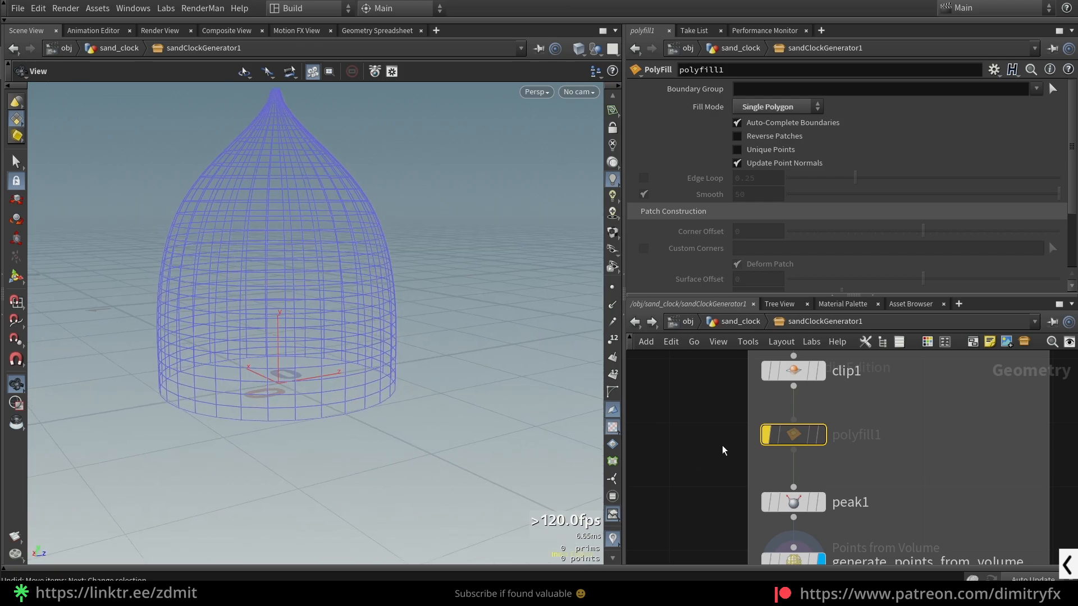
key("q")
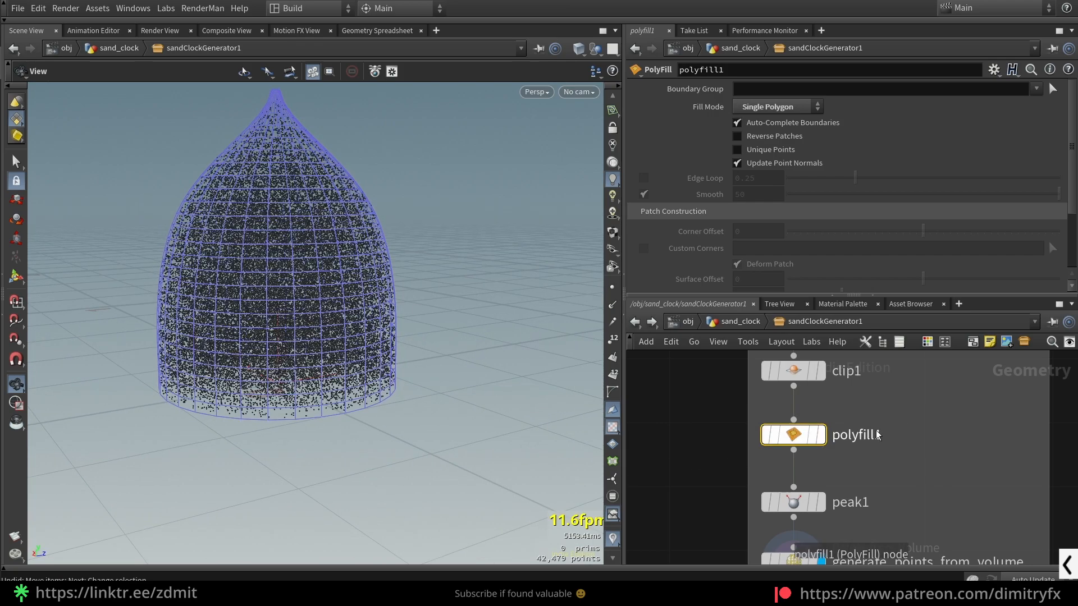
- Bypass and re-enable peak1 to compare its effect, and inspect the gap between the points and the glass wall
scroll(901, 460, "down", 1)
scroll(365, 313, "down", 2)
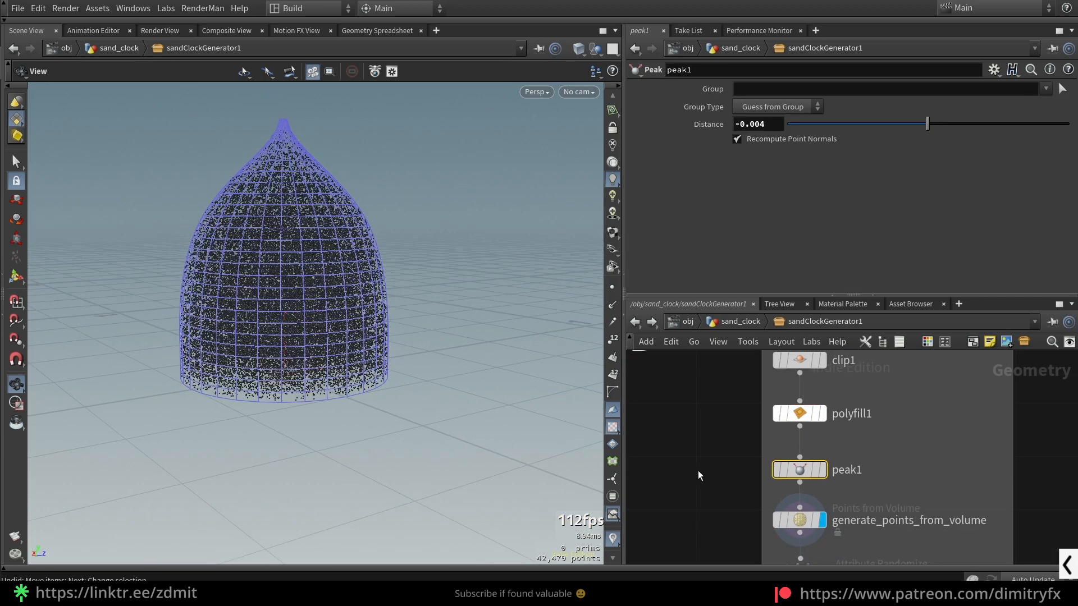
key("q")
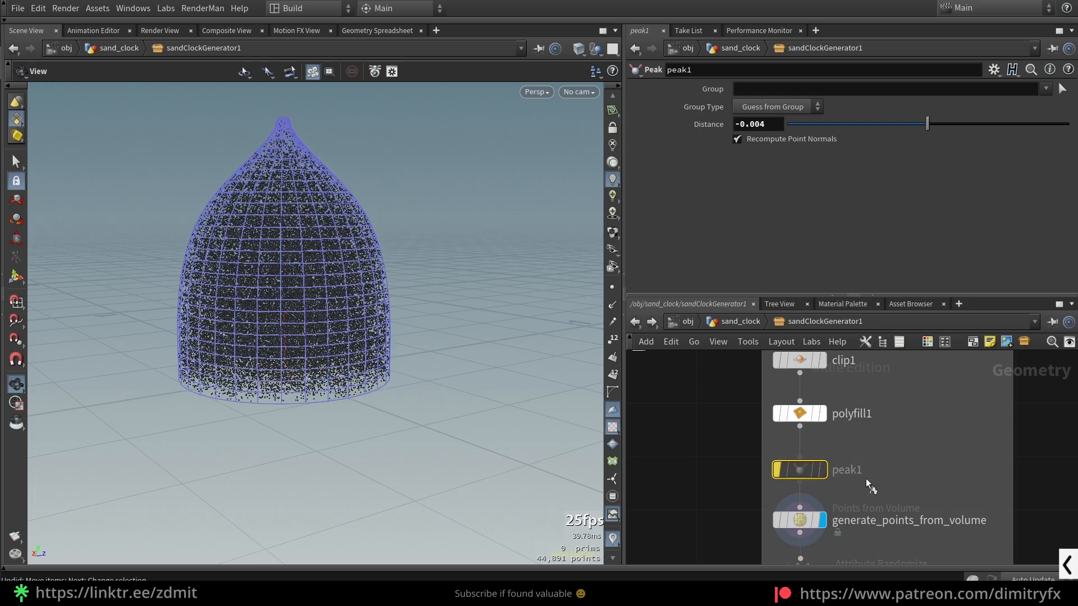
key("q")
scroll(359, 337, "up", 3)
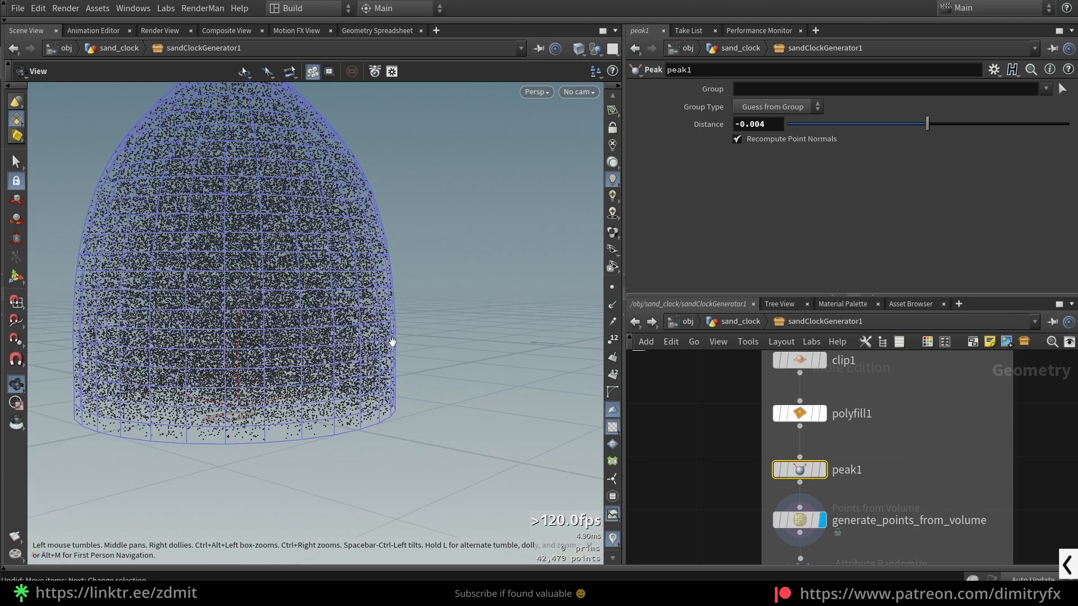
left_click_drag(398, 367, 385, 396)
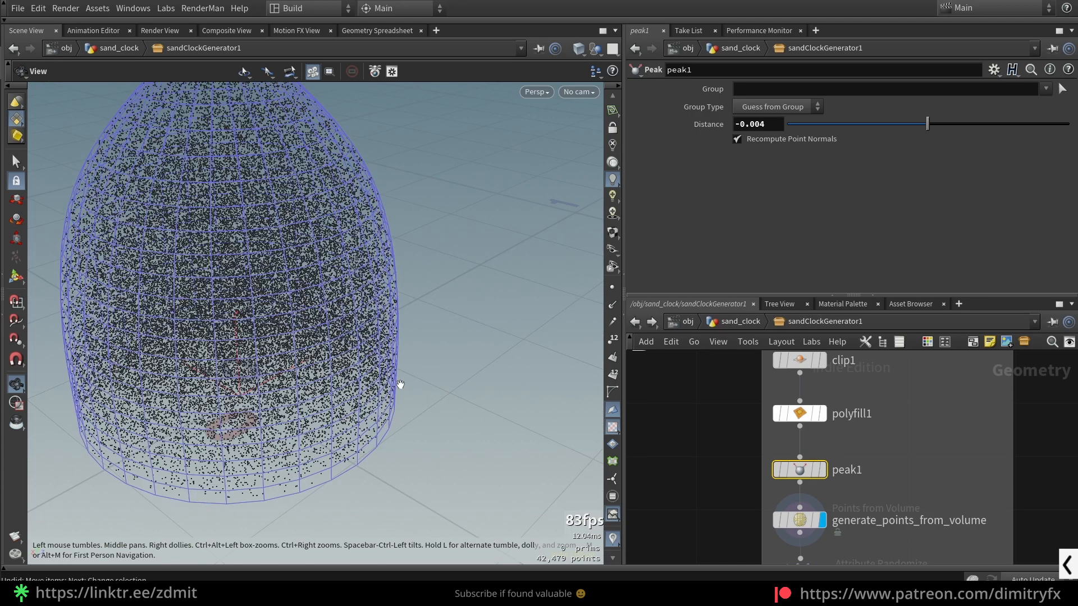
left_click_drag(343, 462, 384, 464)
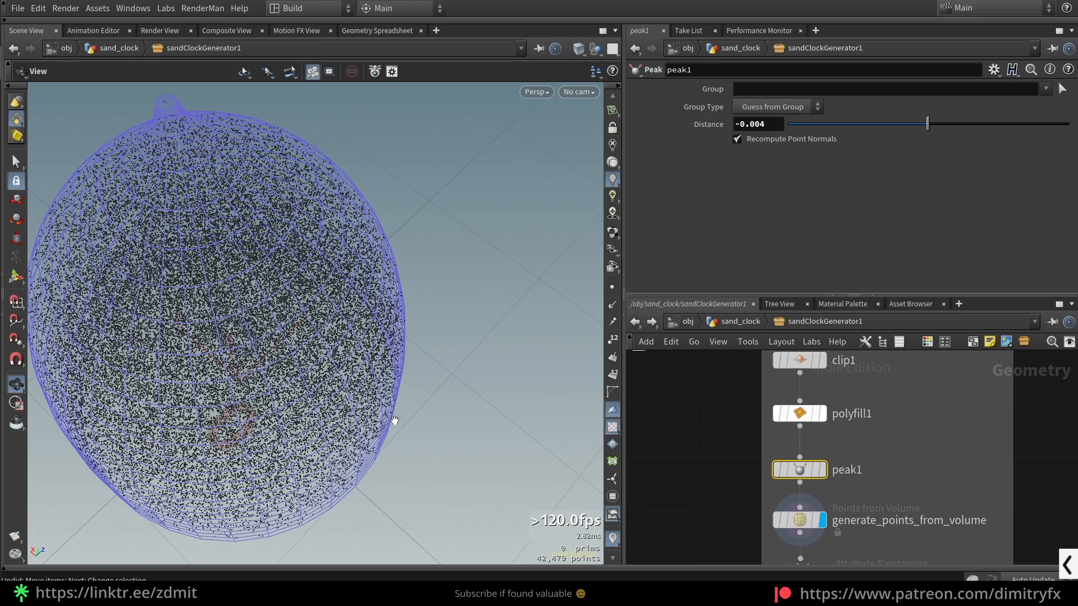
left_click_drag(395, 420, 428, 470)
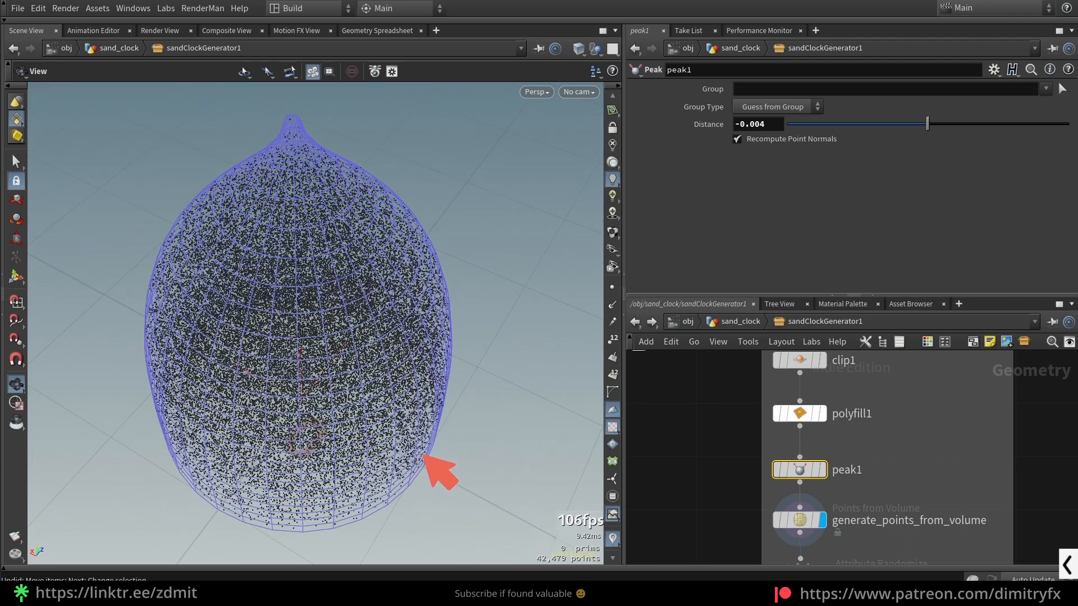
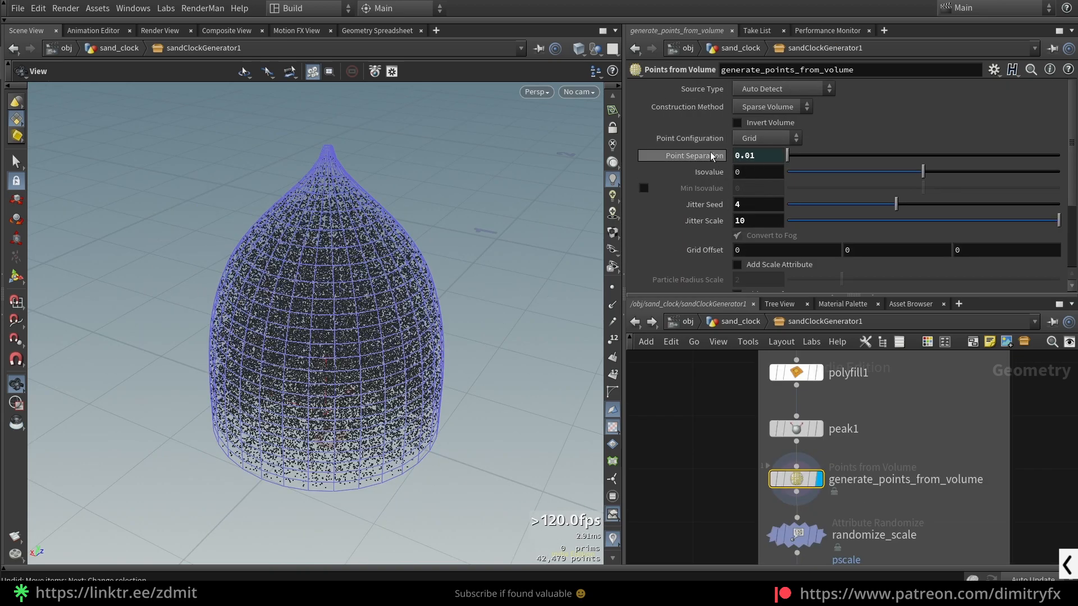
- Check the expression linked to Point Separation on generate_points_from_volume, and view the points from a lower angle
left_click(695, 158)
left_click(696, 157)
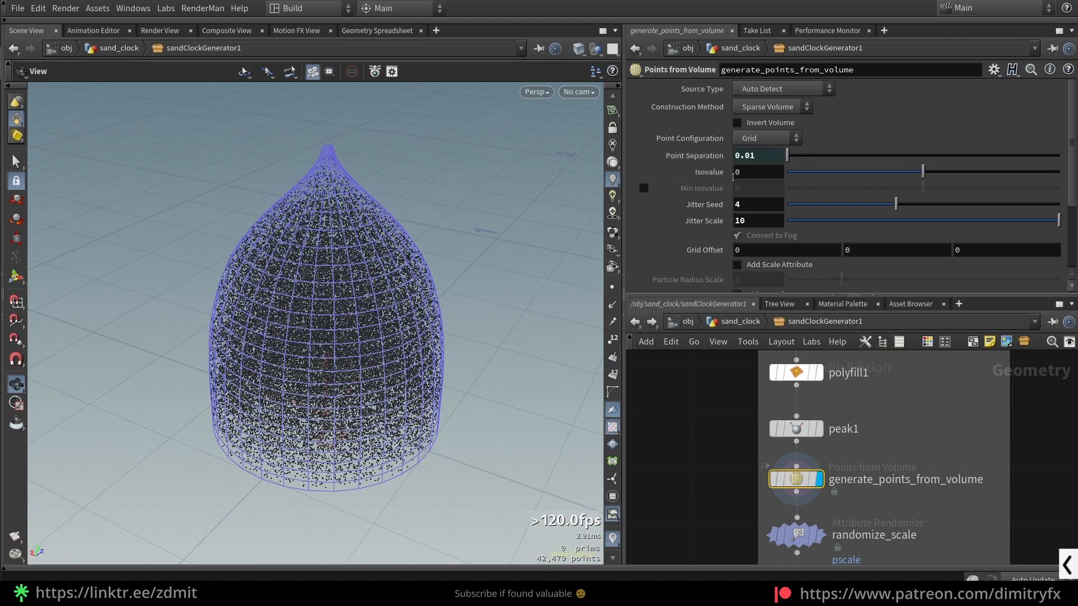
left_click_drag(385, 335, 385, 306)
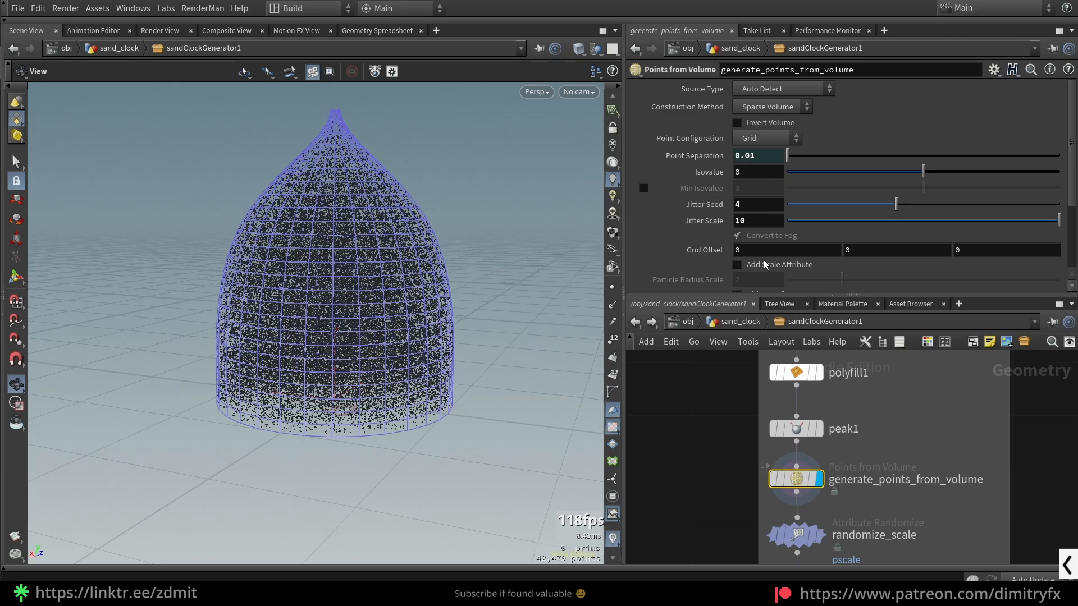
- Try different Jitter Seed and Jitter Scale values on generate_points_from_volume, and undo the changes
left_click_drag(902, 203, 1041, 225)
left_click_drag(936, 206, 900, 209)
left_click_drag(990, 223, 962, 225)
scroll(823, 244, "down", 2)
scroll(823, 244, "down", 2)
scroll(739, 257, "up", 5)
key("ctrl+z")
key("ctrl+z")
- Select randomize_scale and display its output in a closer view of the points
middle_click_drag(724, 489, 706, 427)
left_click_drag(682, 462, 834, 480)
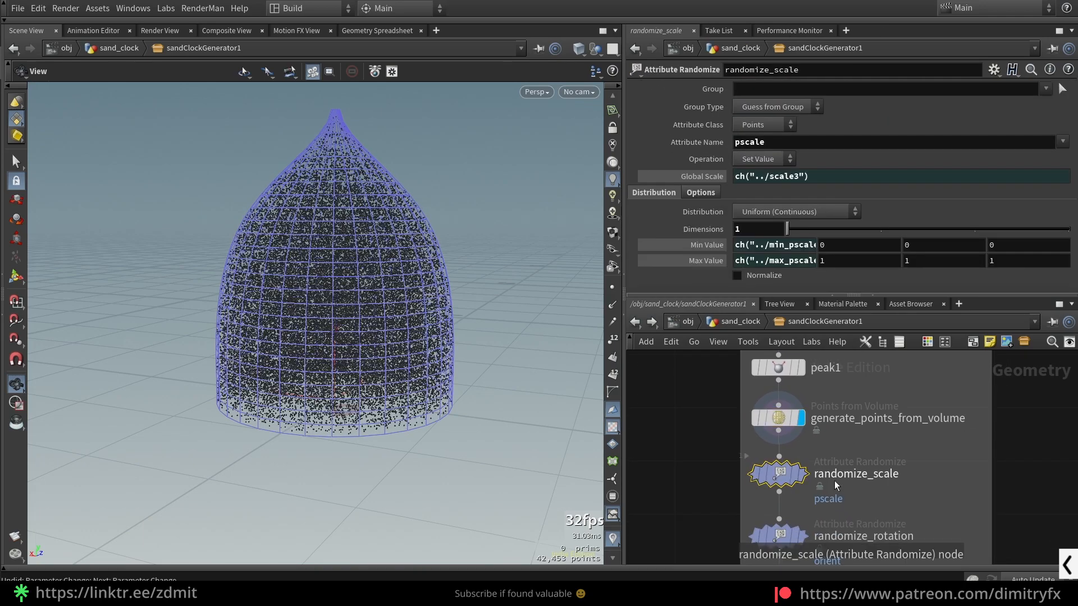
key("r")
left_click_drag(456, 362, 349, 329)
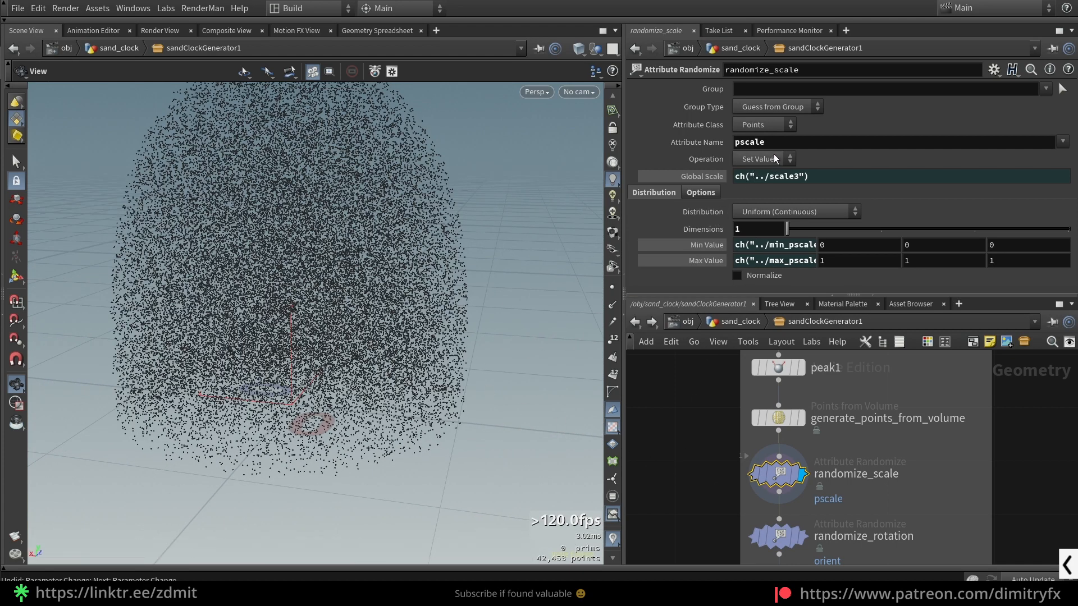
- Examine randomize_scale's pscale attribute name and the expressions behind its Min Value, Max Value, Global Scale and Global Seed
left_click(790, 144)
left_click(700, 454)
left_click(706, 248)
left_click(708, 261)
left_click(707, 247)
left_click(709, 261)
left_click(723, 179)
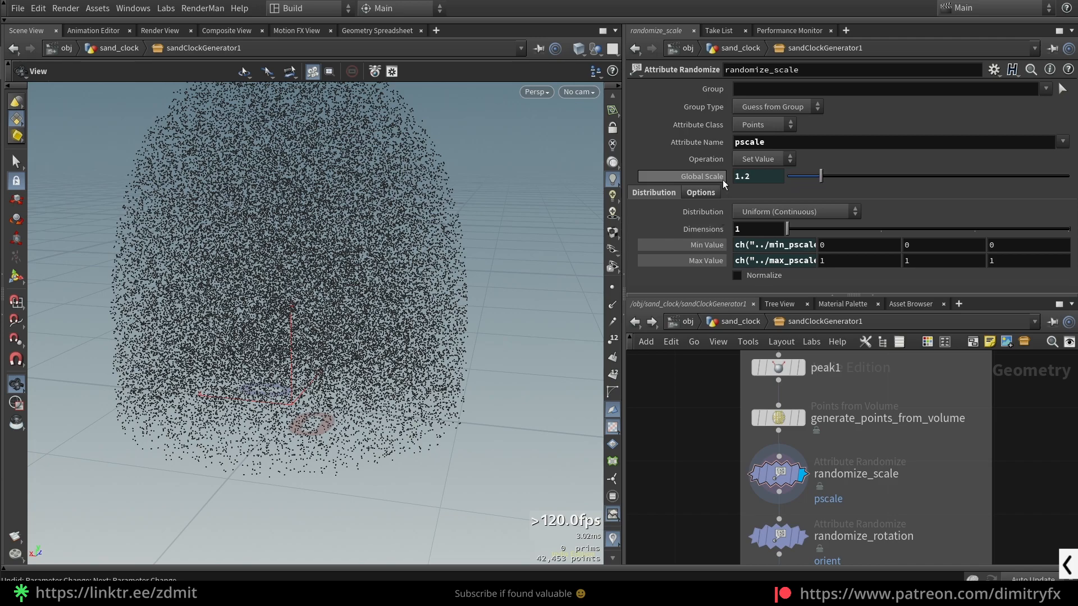
left_click(714, 180)
left_click(700, 197)
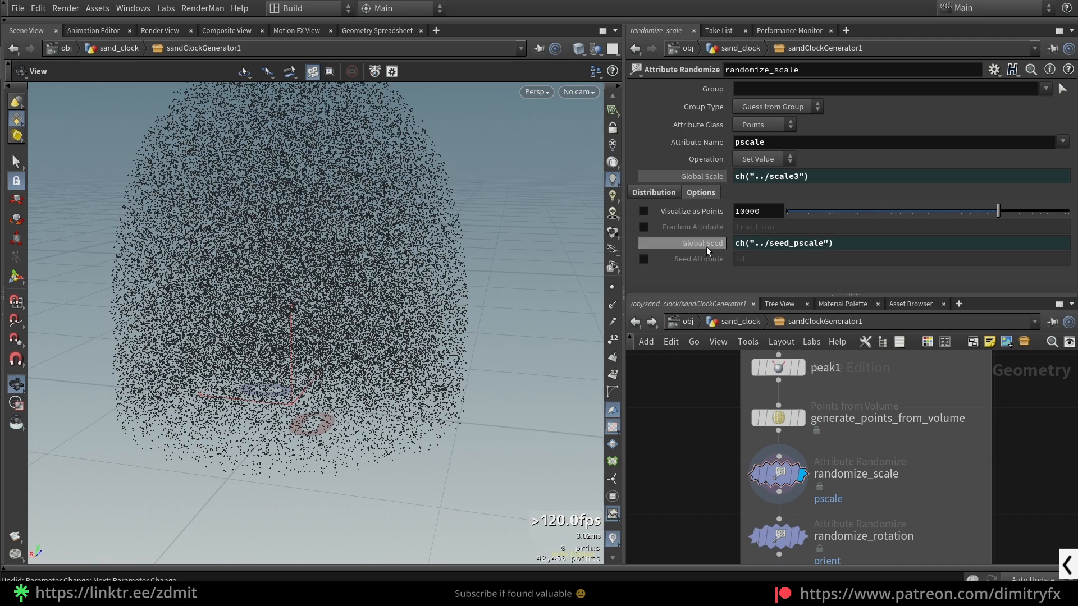
left_click(661, 197)
- Display the randomize_rotation node's output and inspect its Global Seed and Distribution settings
middle_click_drag(681, 524, 717, 409)
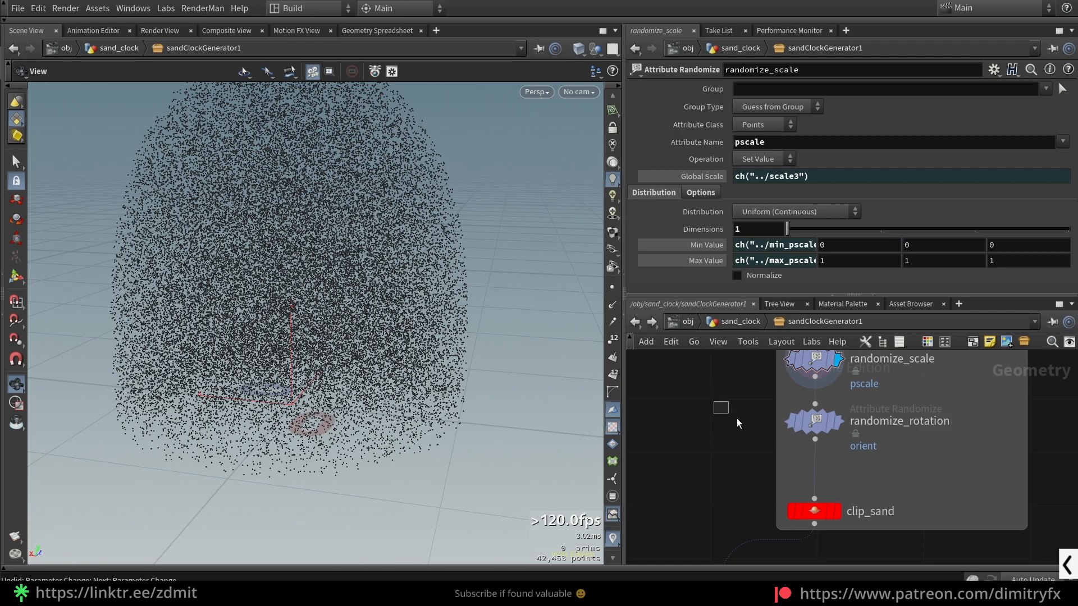
left_click(813, 421)
middle_click_drag(715, 447, 678, 457)
left_click(801, 430)
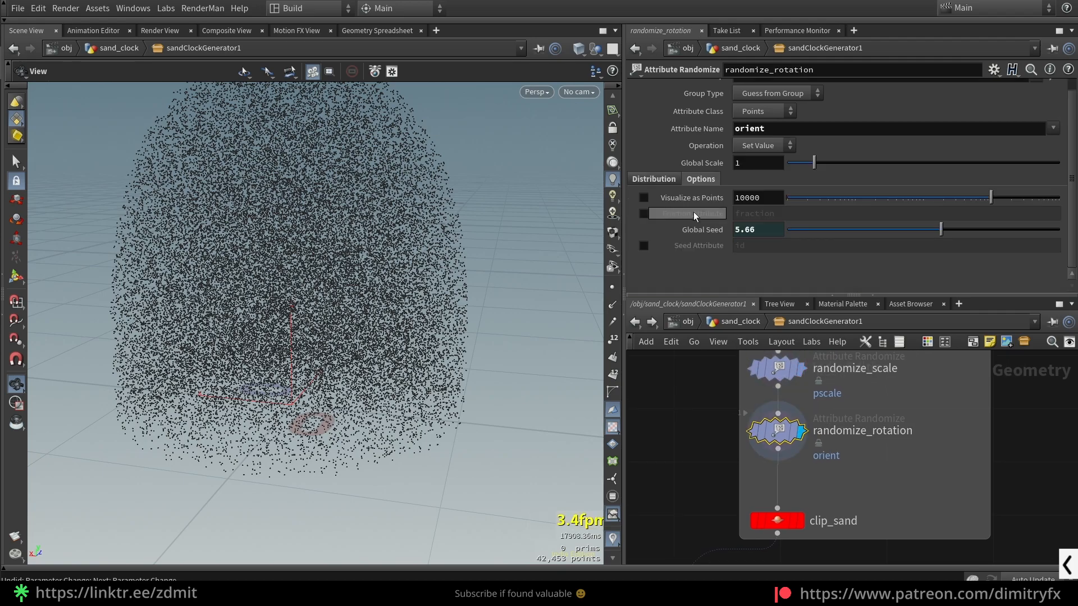
left_click(654, 178)
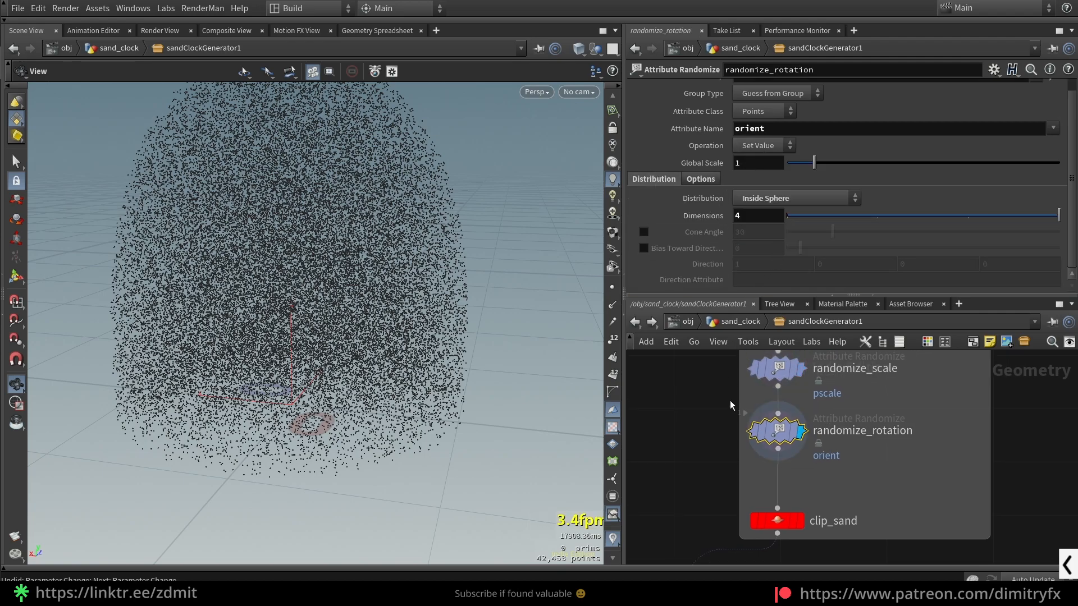
middle_click_drag(731, 378, 715, 441)
- Compare the parameters of randomize_scale and randomize_rotation, ending on randomize_rotation
left_click(763, 409)
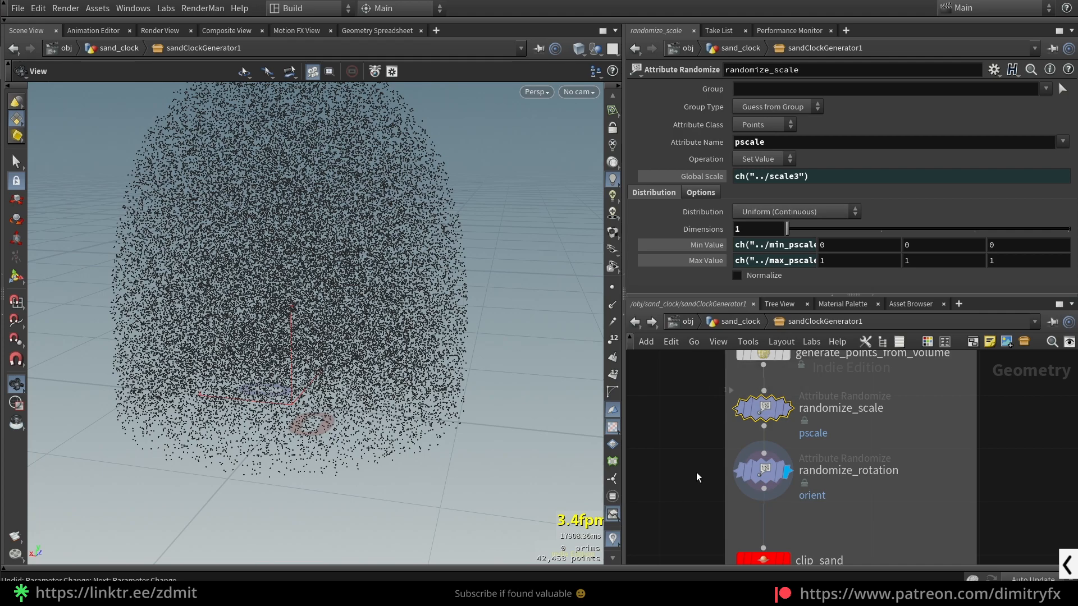
left_click(763, 471)
left_click(764, 408)
left_click(765, 470)
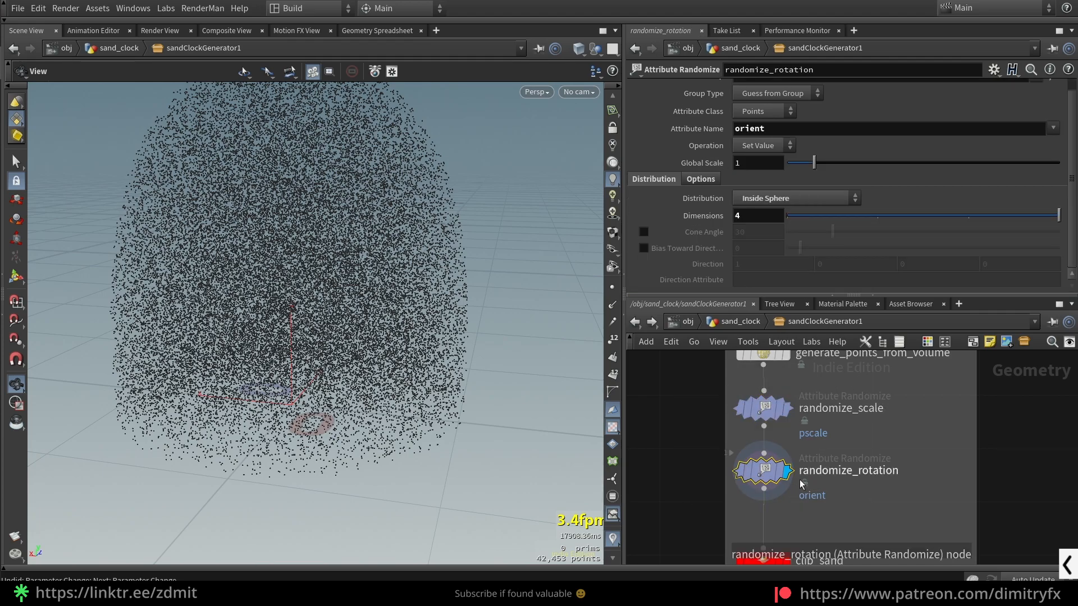
- Examine randomize_rotation's Distribution type and orient attribute name, trying Dimensions at 3 before restoring it to 4
left_click(765, 203)
left_click(765, 202)
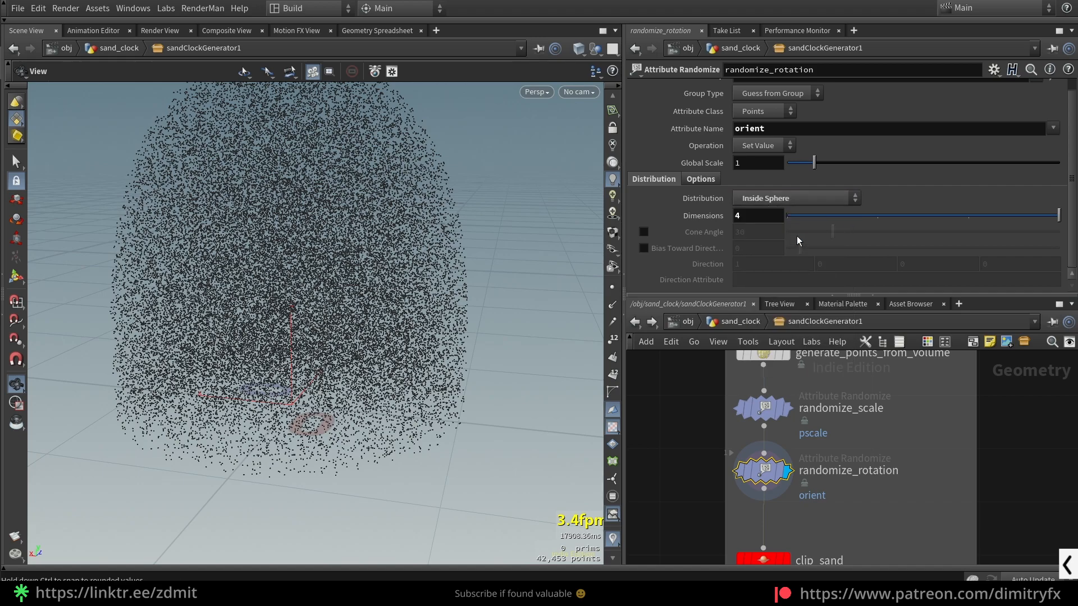
left_click(956, 217)
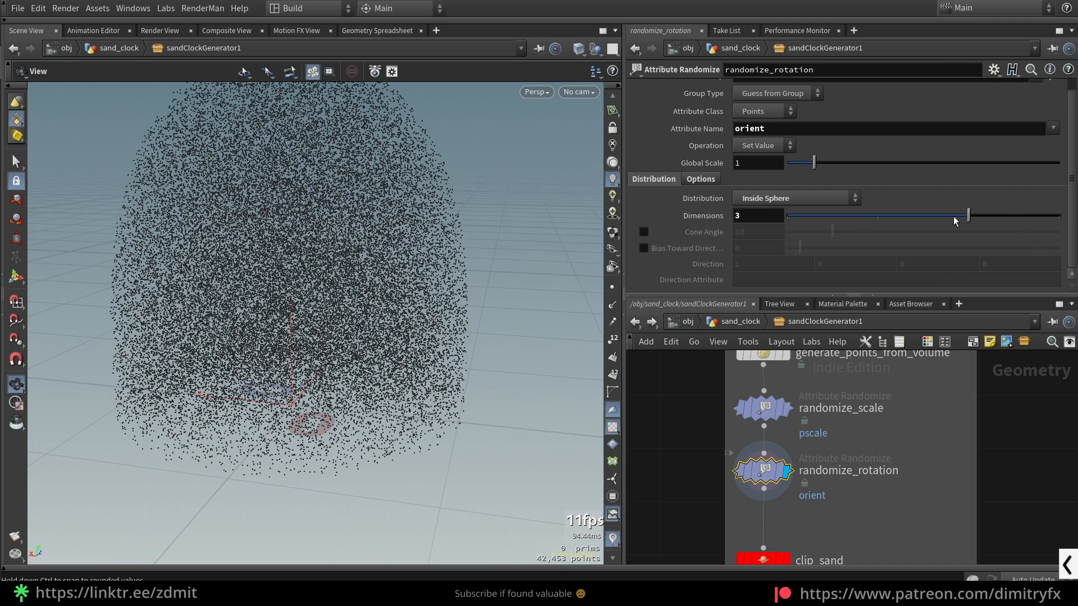
left_click_drag(840, 216, 1057, 220)
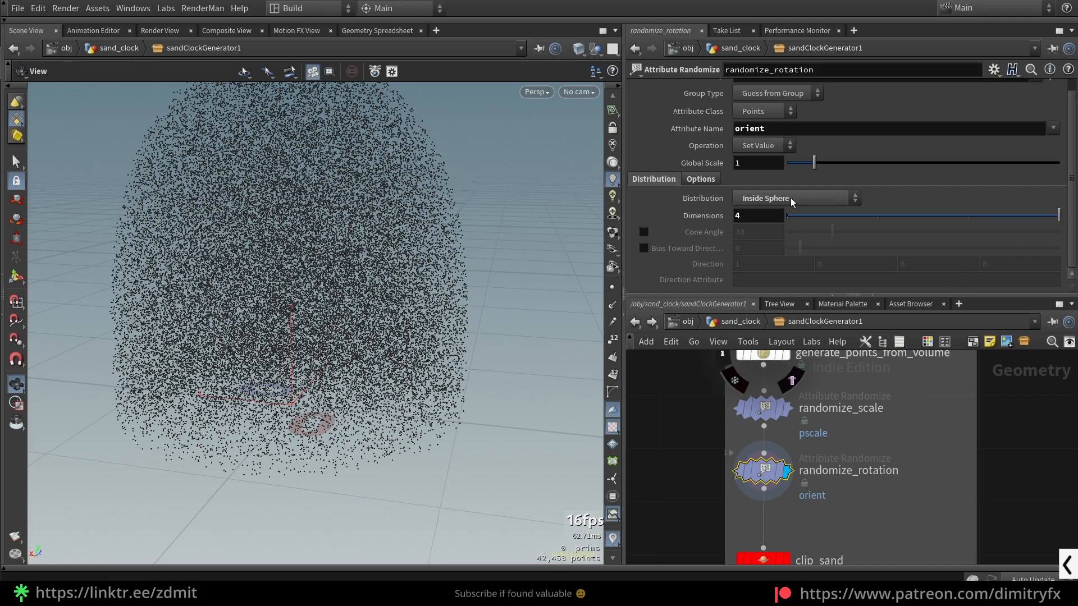
left_click_drag(776, 130, 705, 149)
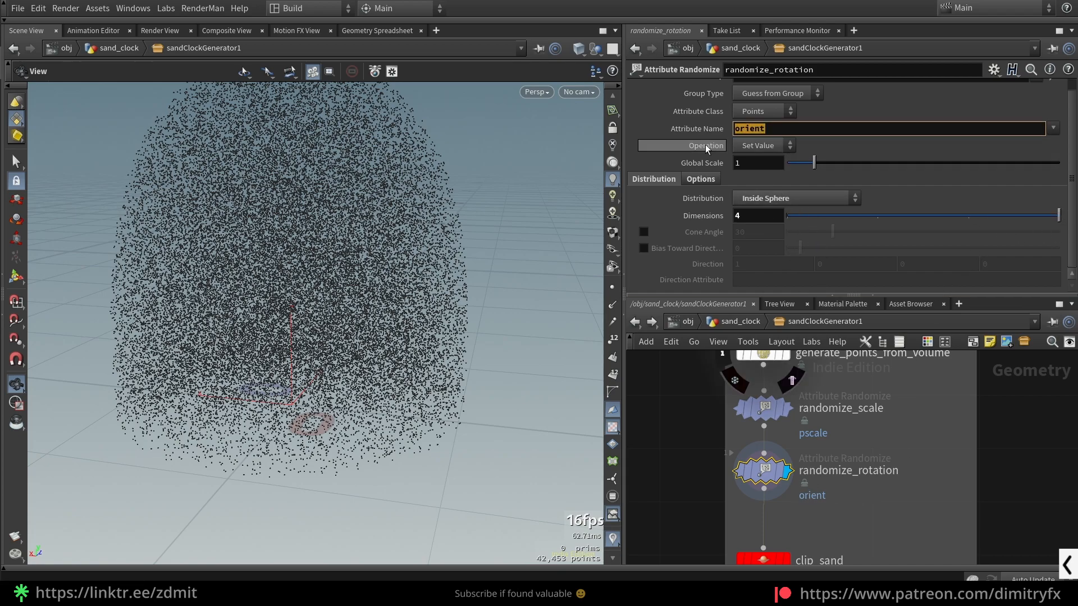
left_click(650, 437)
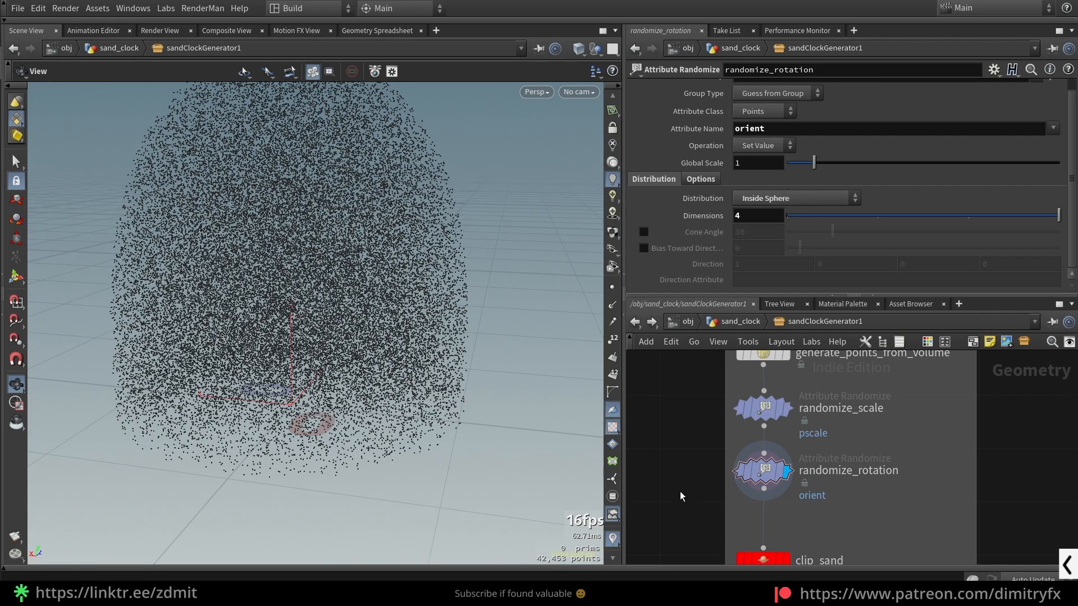
- Display the clip_sand node's output and inspect how it cuts the top of the point cloud
middle_click_drag(693, 530, 716, 438)
scroll(715, 439, "down", 2)
left_click(763, 459)
key("r")
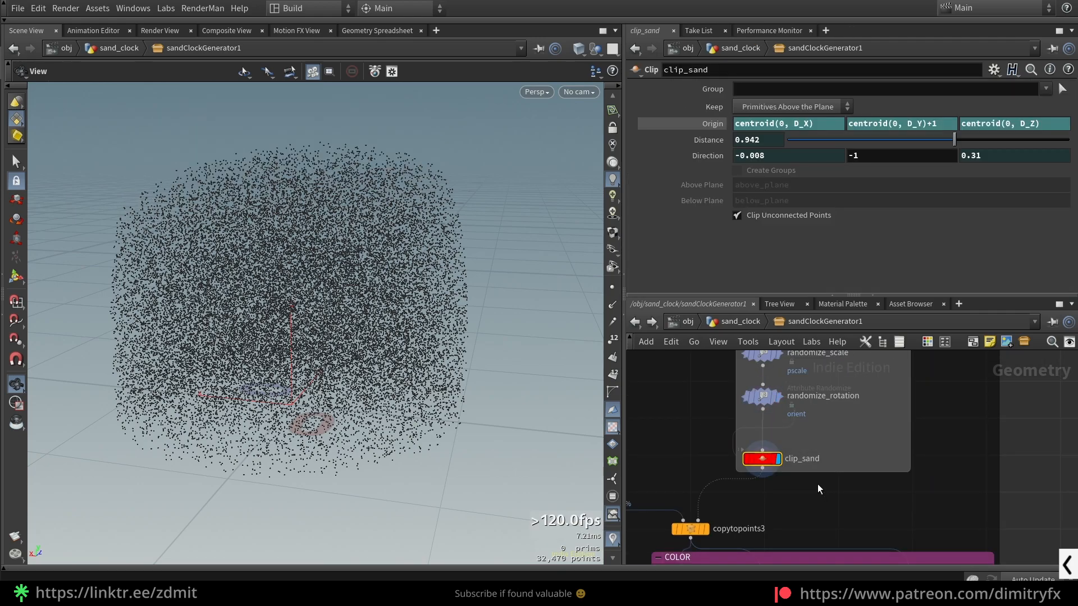
left_click_drag(279, 202, 300, 183)
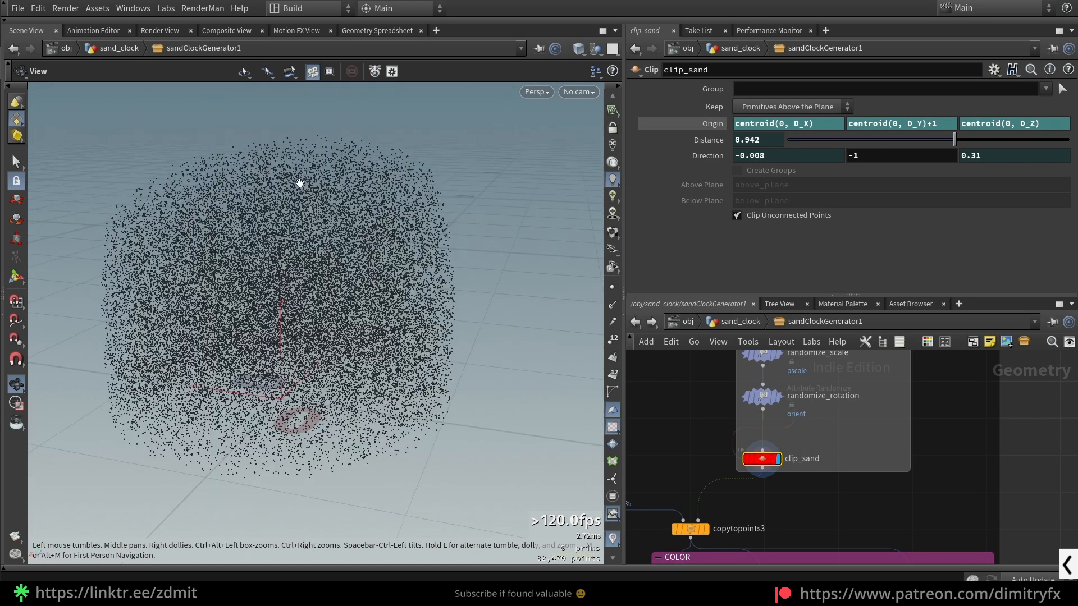
- Return to the sand_clock network, display normal1 shaded without wireframe, and expand sandClockGenerator1's Sand parameters
left_click(741, 321)
key("shift+w")
left_click(899, 526)
key("r")
left_click(712, 425)
left_click_drag(370, 253, 397, 295)
key("shift+w")
scroll(394, 291, "down", 3)
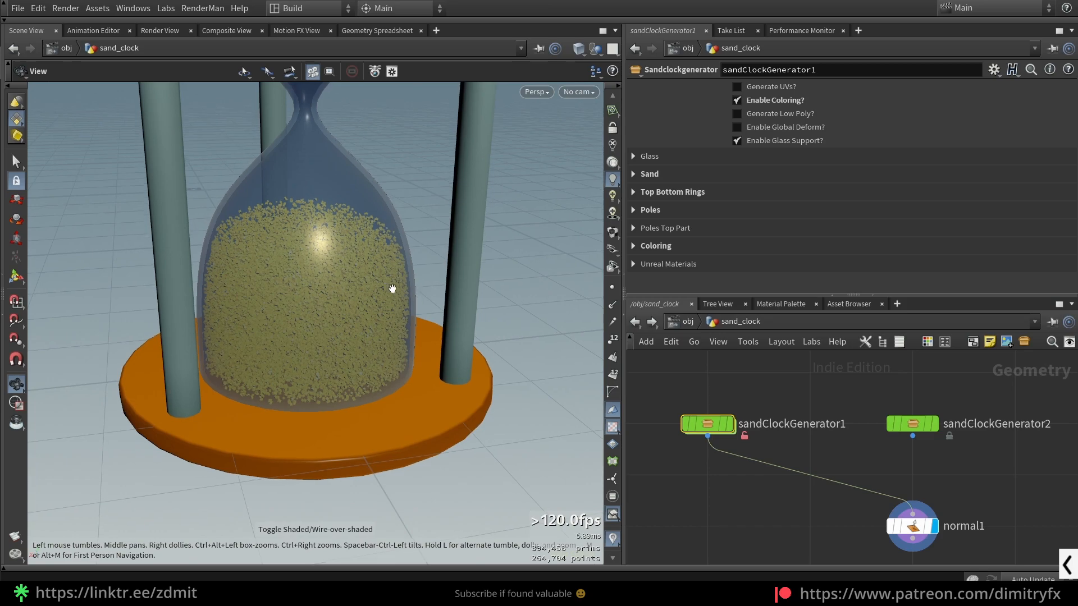
left_click(706, 179)
- Set the sand's Remove Distance to 1, front-back removal to 0.079 and left-right removal to 0.202
left_click_drag(1032, 212, 1073, 227)
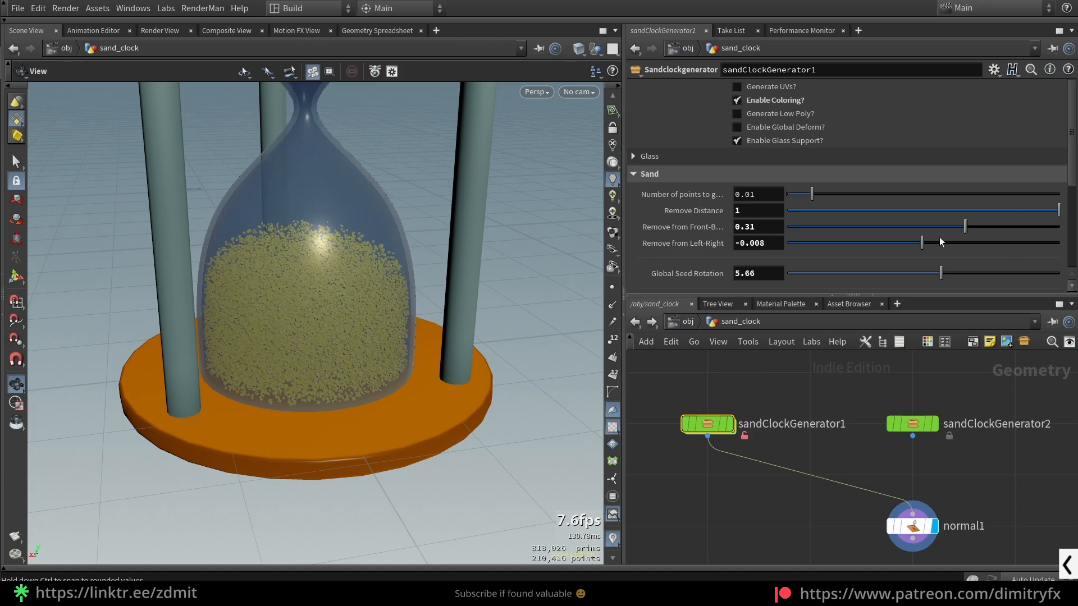
left_click_drag(930, 226, 984, 227)
left_click_drag(907, 244, 955, 247)
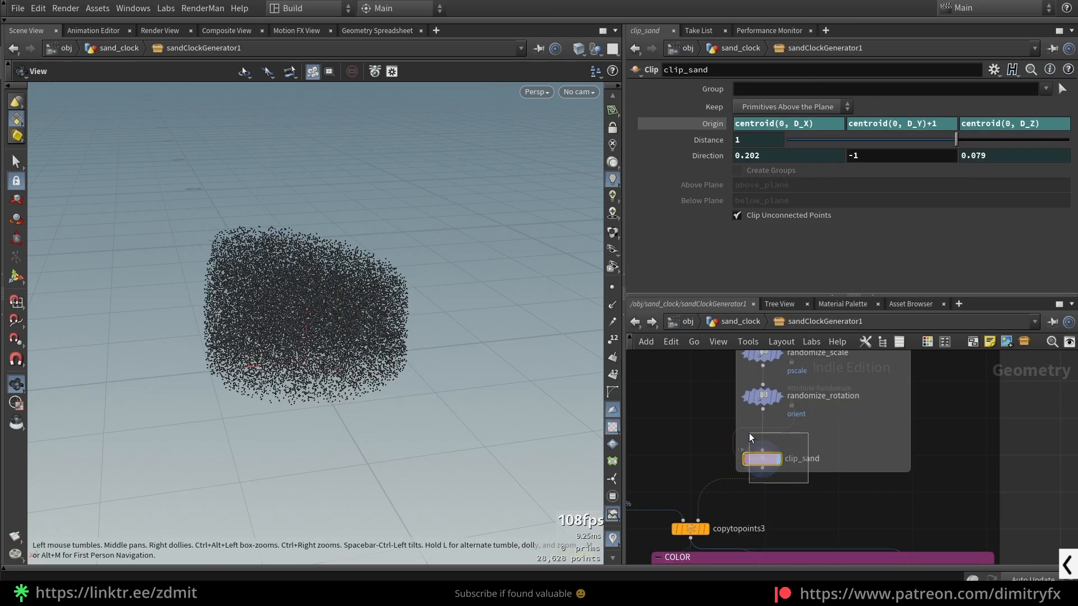
- Go back inside sandClockGenerator1, display the output of copytopoints3, and bring the SAND SHAPE group into view
left_click_drag(749, 433, 701, 440)
middle_click_drag(711, 458, 766, 376)
left_click(749, 453)
scroll(331, 315, "up", 2)
scroll(331, 315, "up", 2)
middle_click_drag(885, 422, 1025, 428)
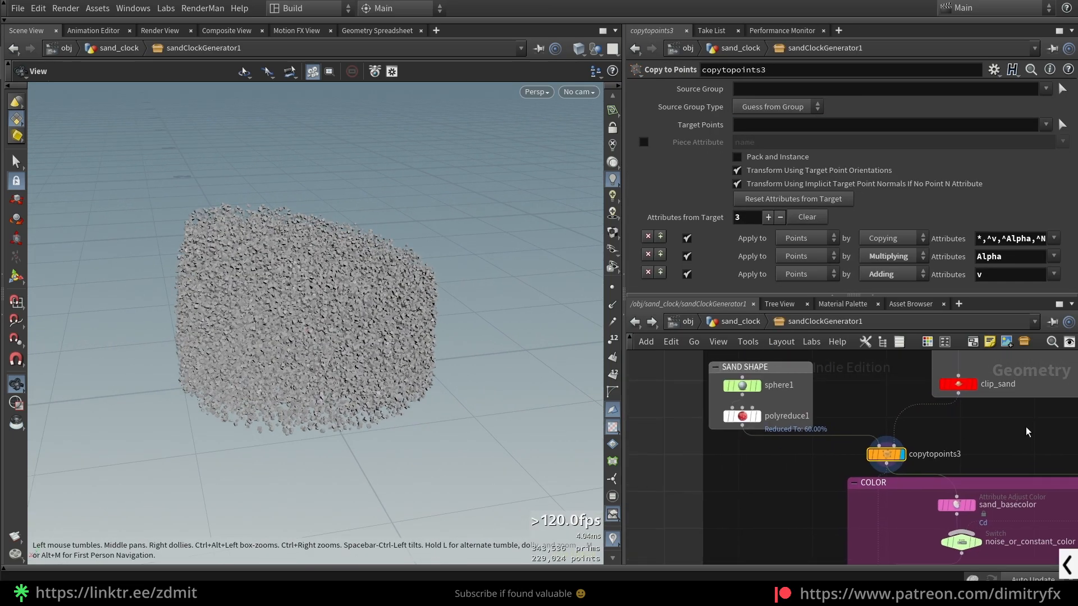
scroll(701, 406, "up", 3)
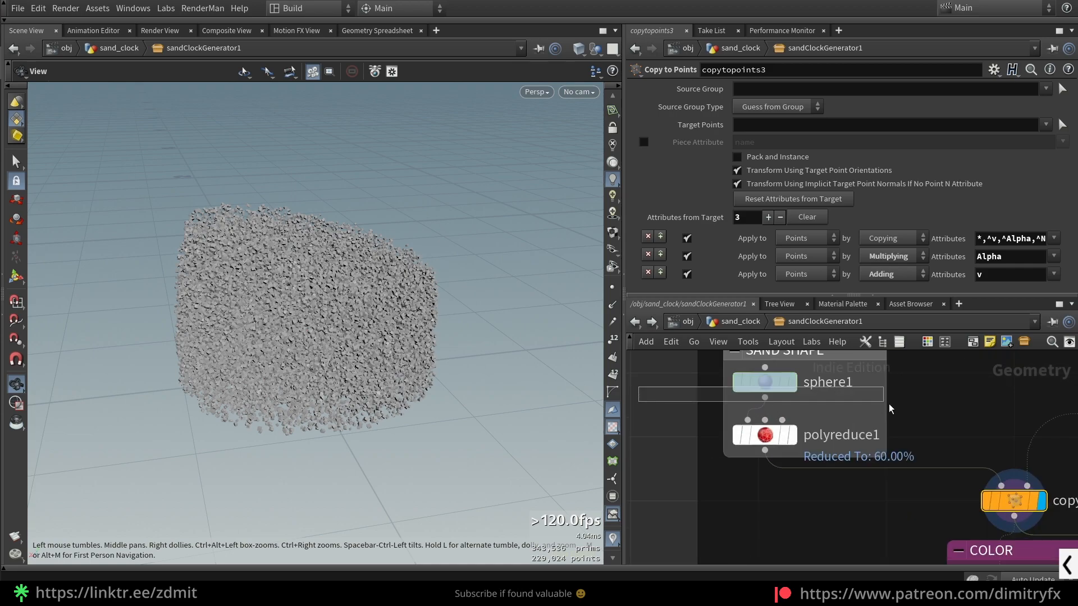
- Display sphere1 framed in the viewport and examine its Primitive Type, Uniform Scale and Frequency
left_click(790, 382)
key("f")
left_click_drag(364, 364, 330, 353)
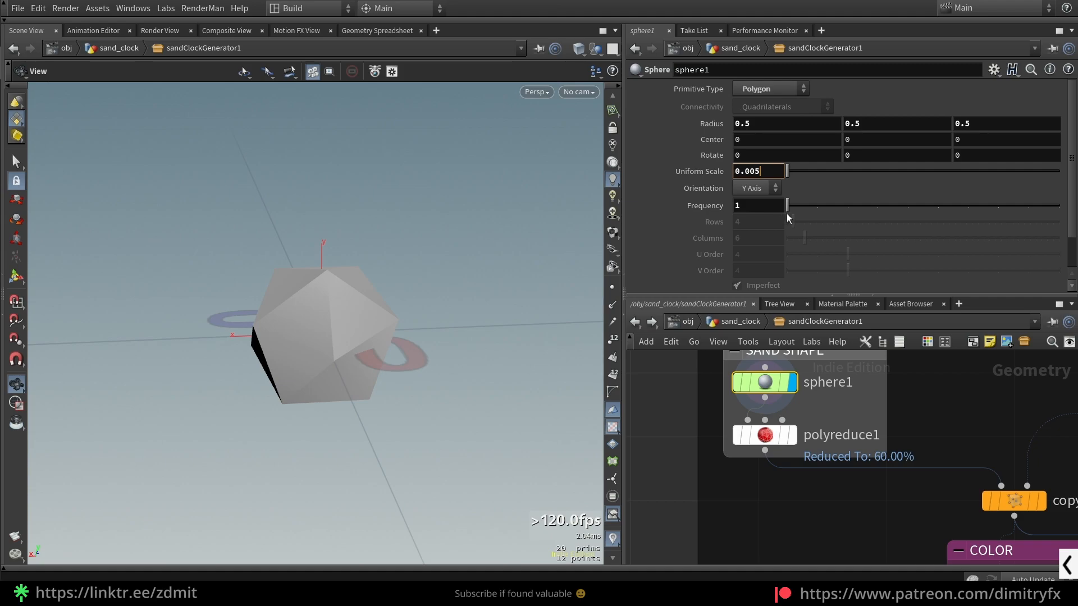
left_click(767, 87)
left_click(768, 83)
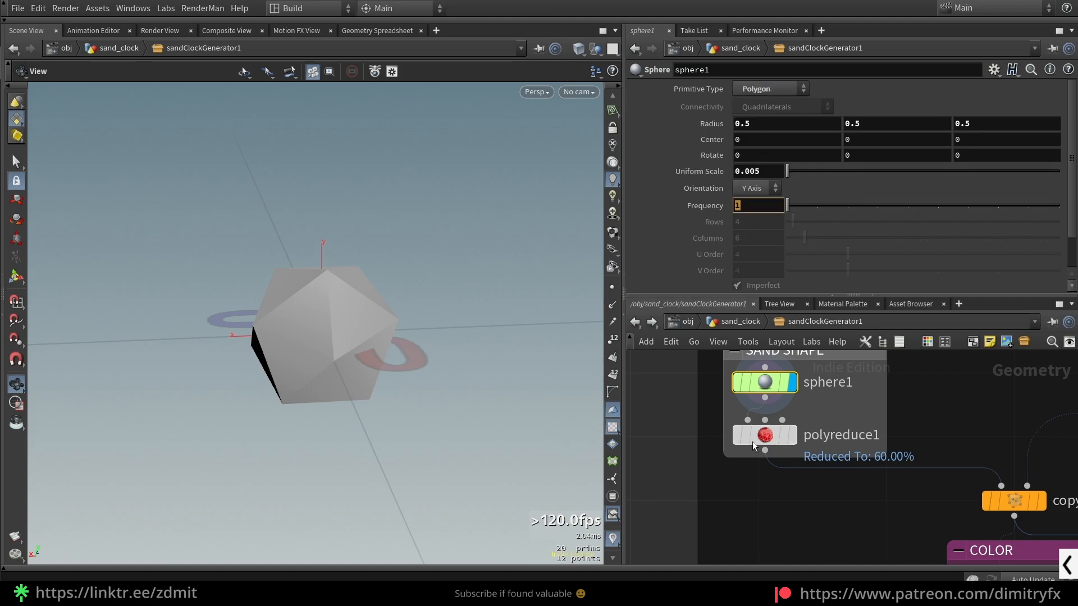
- Display the output of polyreduce1 and inspect the reduced grain shape
left_click(775, 435)
left_click(792, 435)
left_click_drag(410, 359, 513, 367)
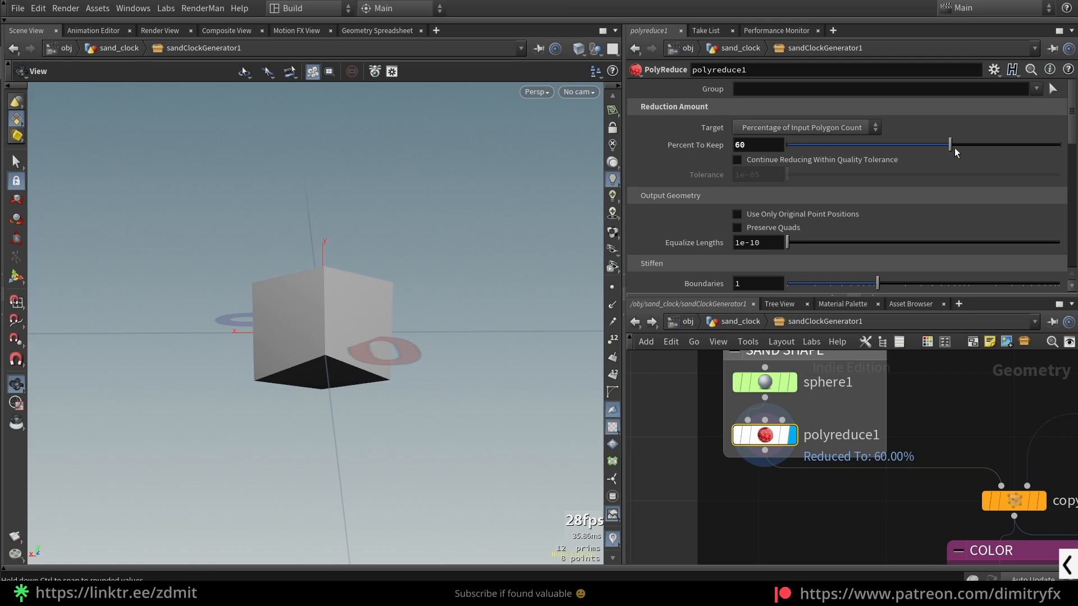
- Try a higher Percent To Keep on polyreduce1, and undo the change
left_click(755, 145)
left_click_drag(952, 145, 1060, 145)
key("ctrl+z")
- Display copytopoints3 again and inspect the grains copied onto the sand points
scroll(773, 501, "down", 3)
middle_click_drag(776, 504, 694, 473)
left_click_drag(770, 490, 918, 469)
left_click(872, 470)
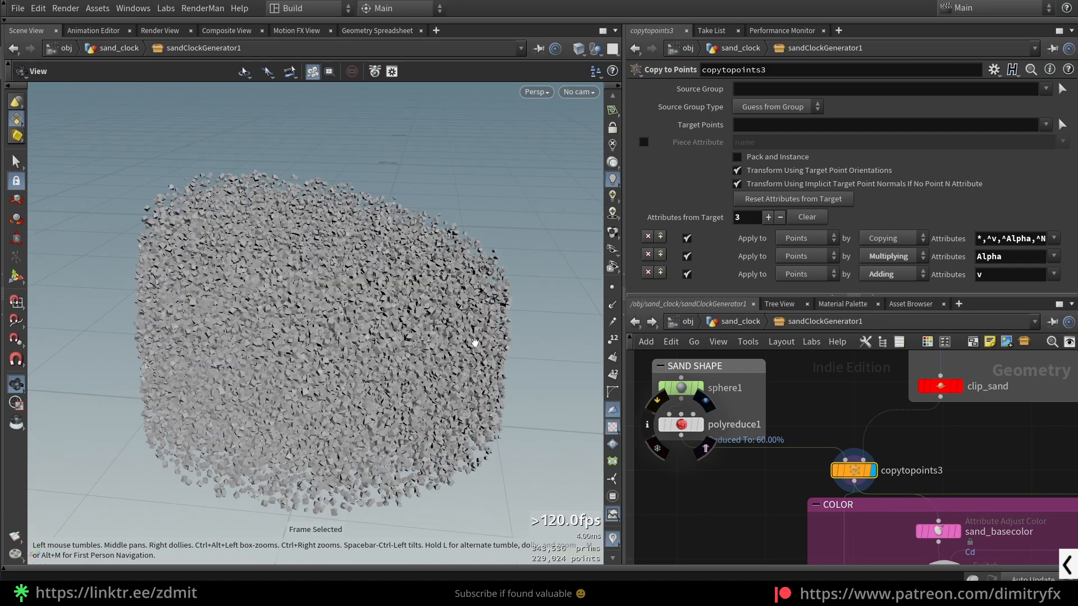
left_click_drag(508, 404, 494, 380)
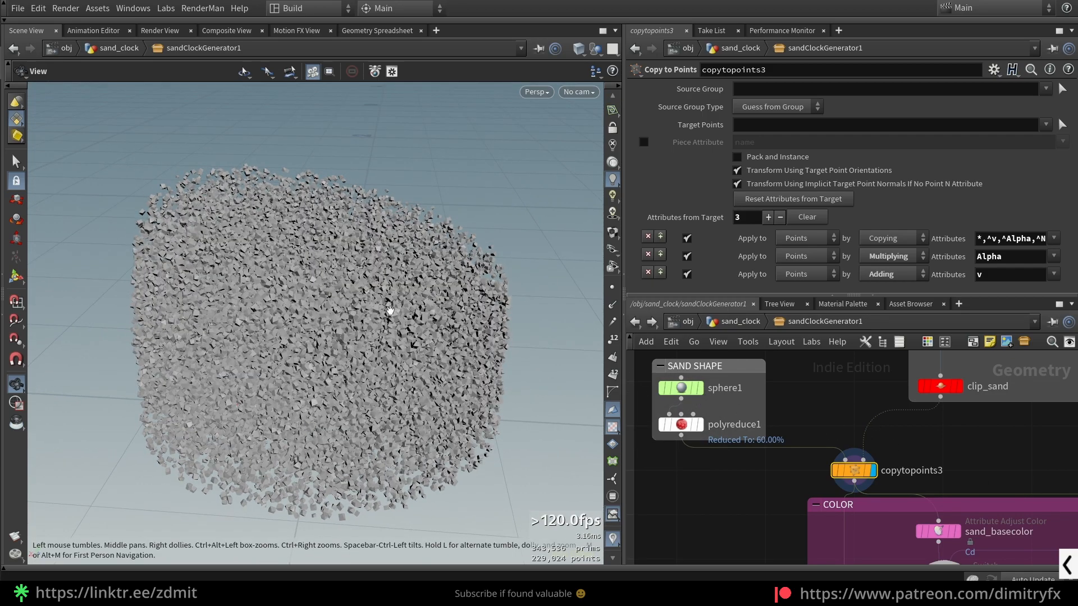
- Read the description of Pack and Instance on copytopoints3, then enable and disable the option
mouse_move(776, 153)
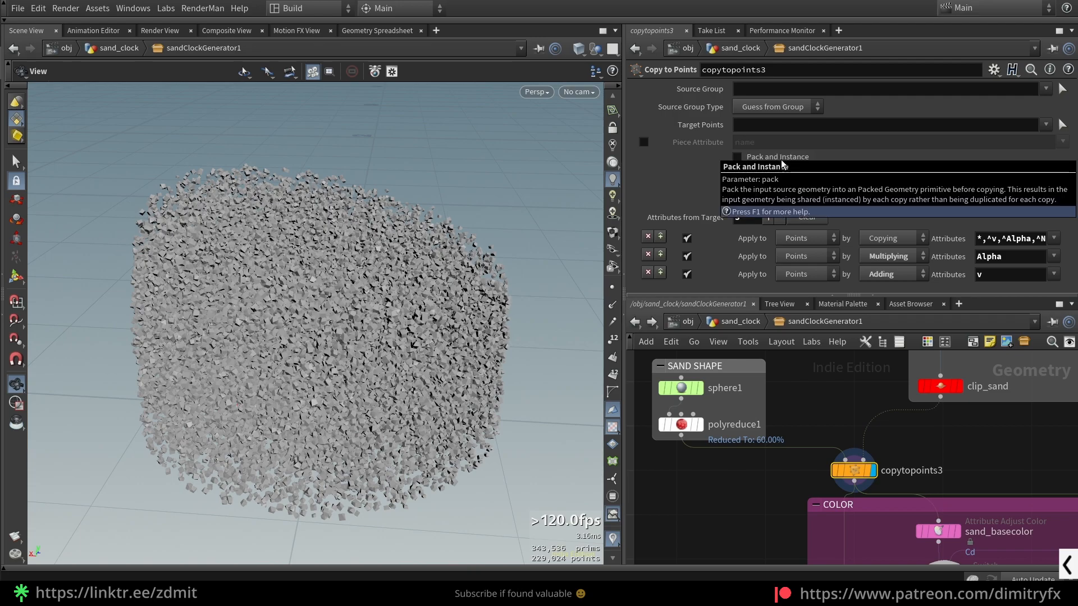
left_click(782, 162)
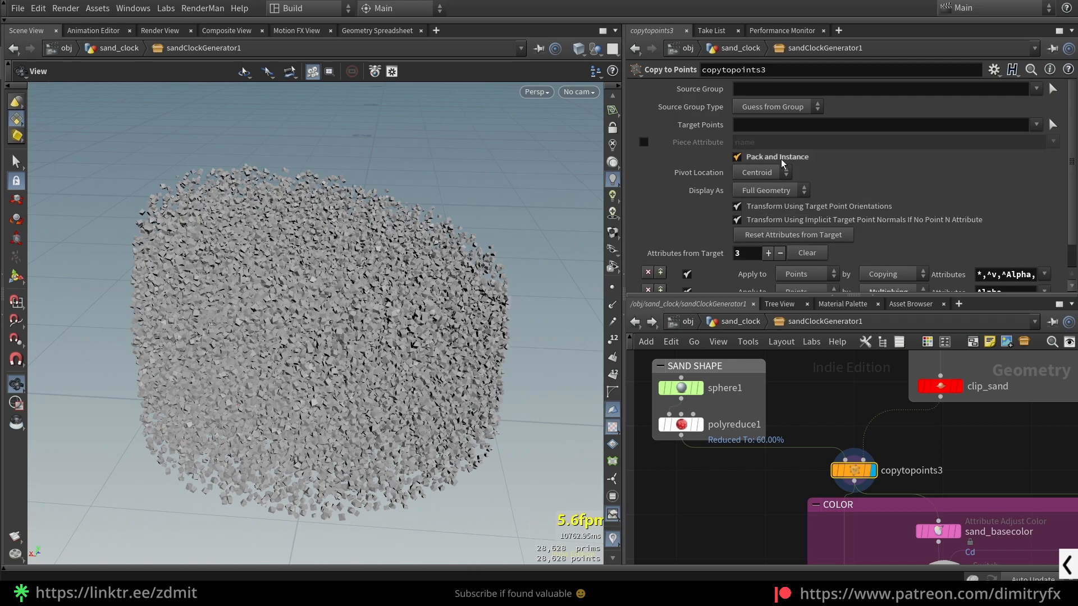
left_click(780, 159)
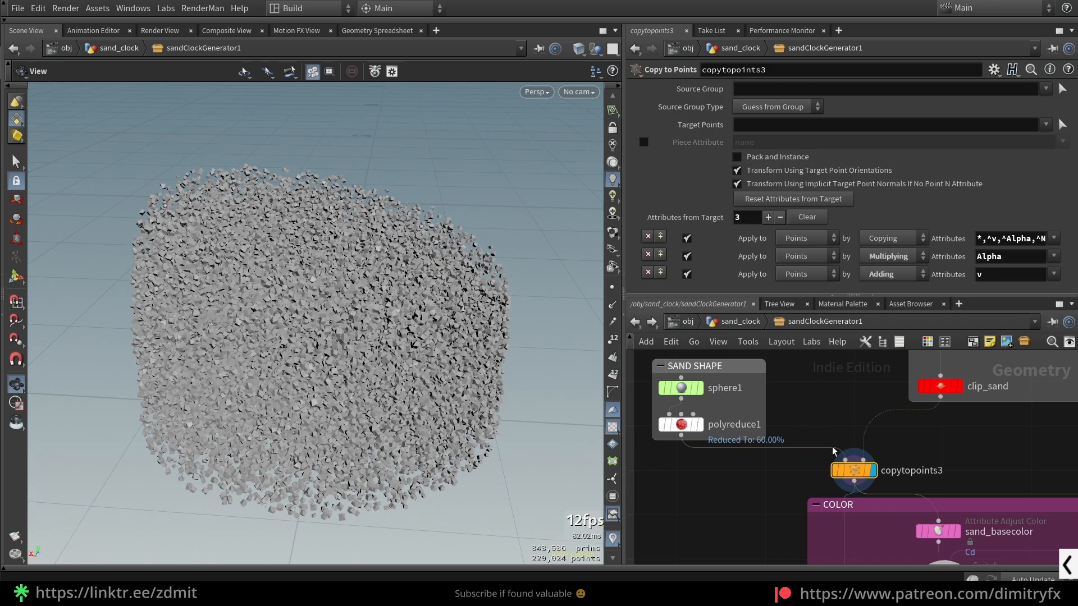
- Examine the sand's COLOR group, selecting sand_basecolor, sand_noise_color and noise_or_constant_color
scroll(815, 423, "down", 5)
scroll(916, 517, "up", 3)
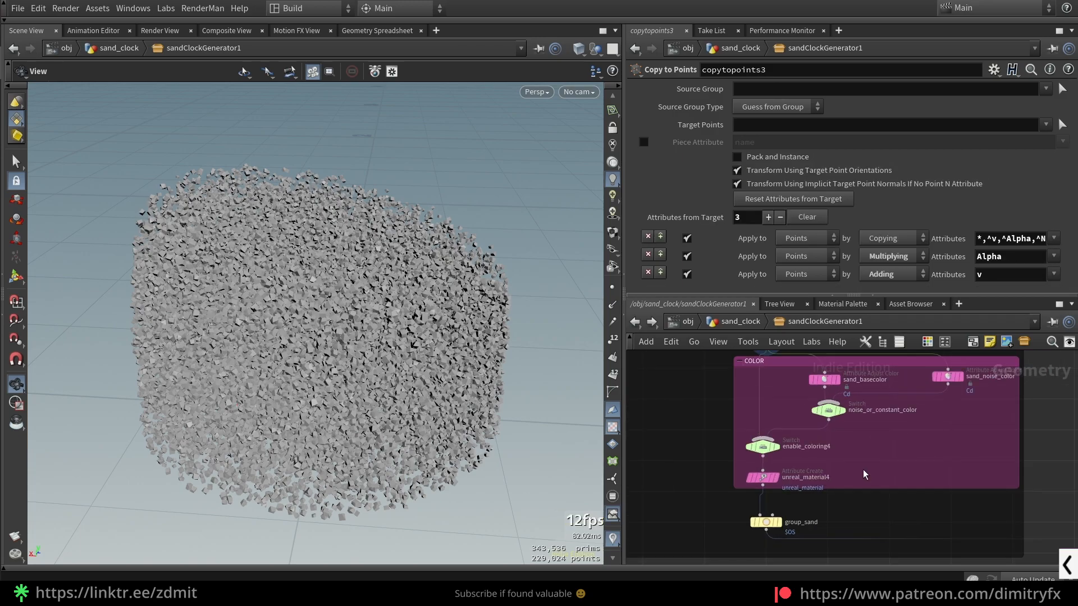
left_click_drag(790, 398, 749, 381)
left_click_drag(898, 442, 738, 391)
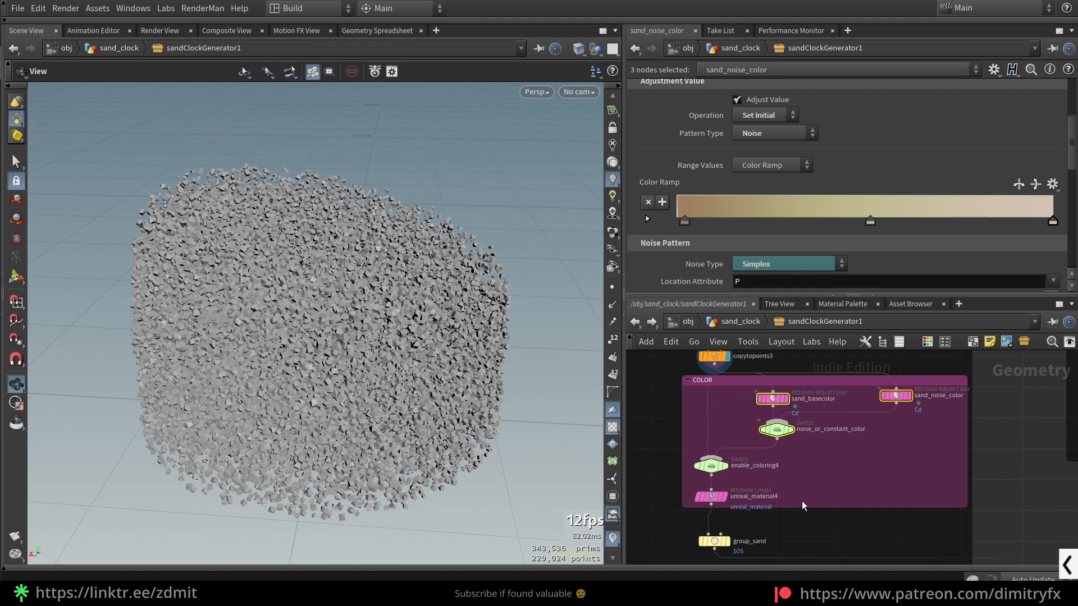
scroll(802, 501, "down", 5)
scroll(705, 401, "up", 6)
- Toggle Pack and Instance on copytopoints3 on and off to compare the primitive and point counts
left_click(852, 437)
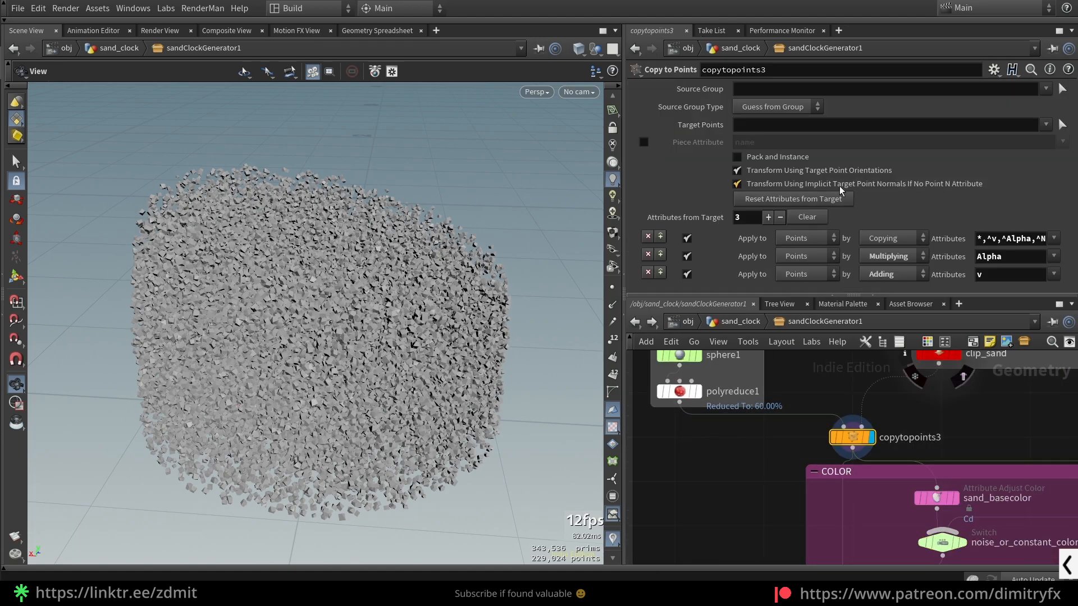
left_click(755, 160)
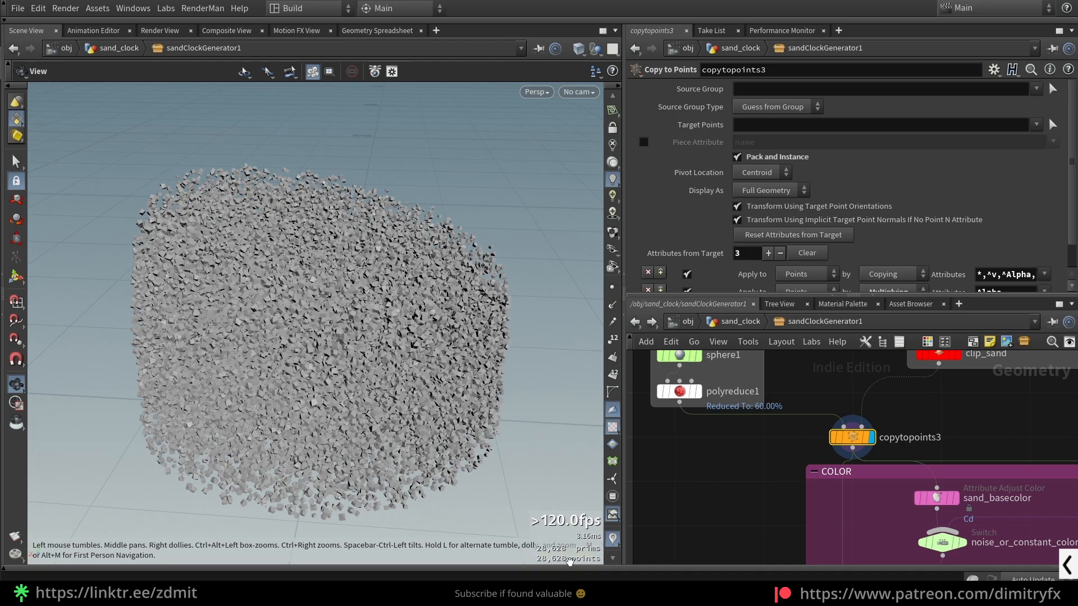
left_click(766, 160)
- Display clip_sand with its clipping-plane handle and reveal the expressions linked to its Direction
scroll(938, 415, "down", 3)
middle_click_drag(938, 416, 869, 405)
middle_click_drag(777, 465, 677, 513)
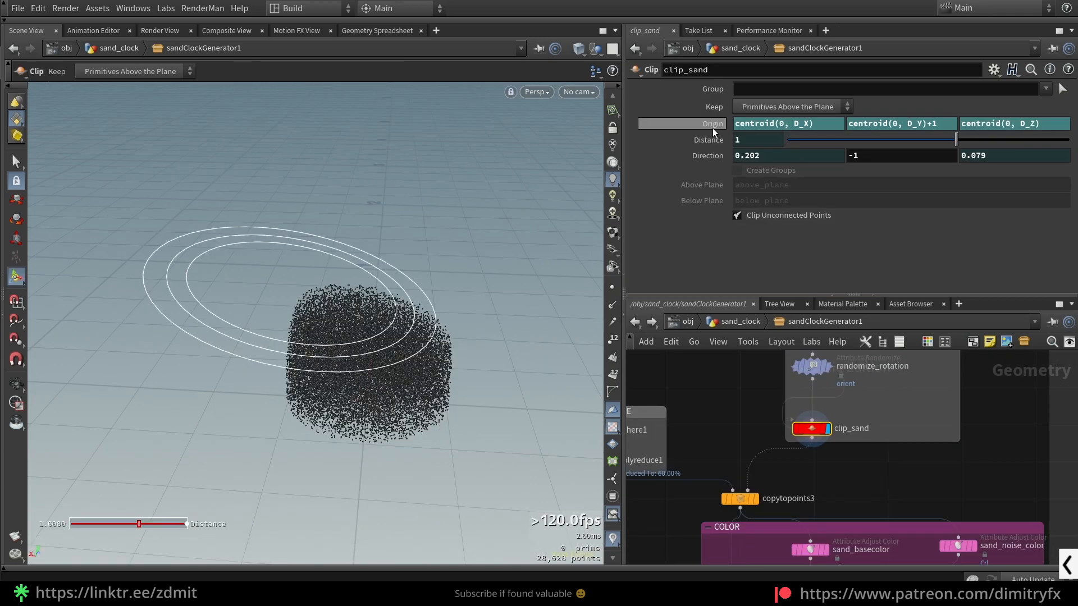
left_click(707, 153)
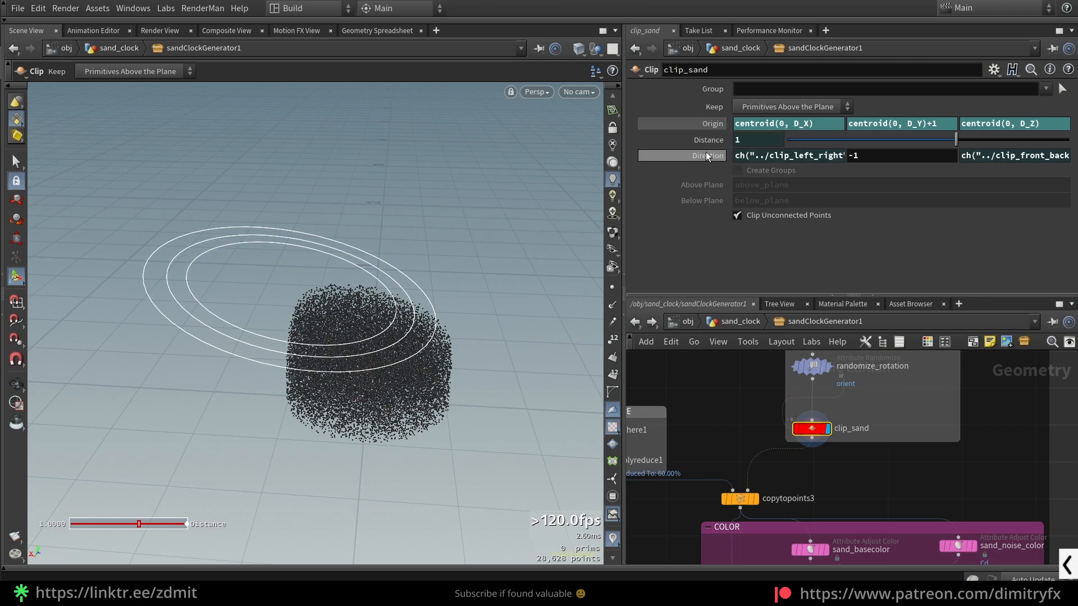
- Show clip_sand's evaluated Direction values, then try resetting its Origin to the defaults and undo the reset
left_click(705, 151)
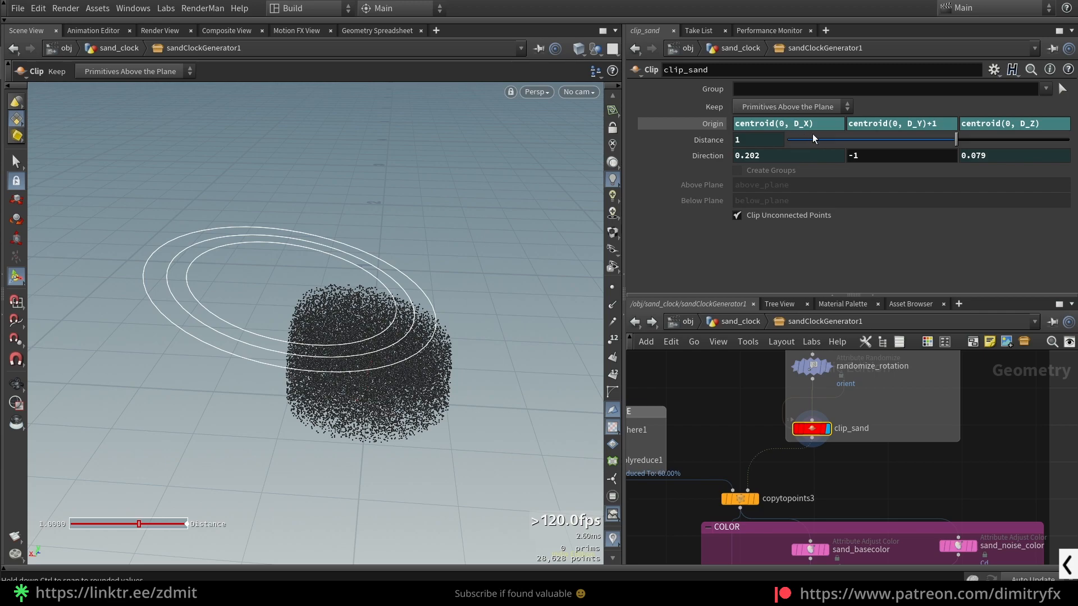
left_click(706, 129)
middle_click(706, 127, "ctrl")
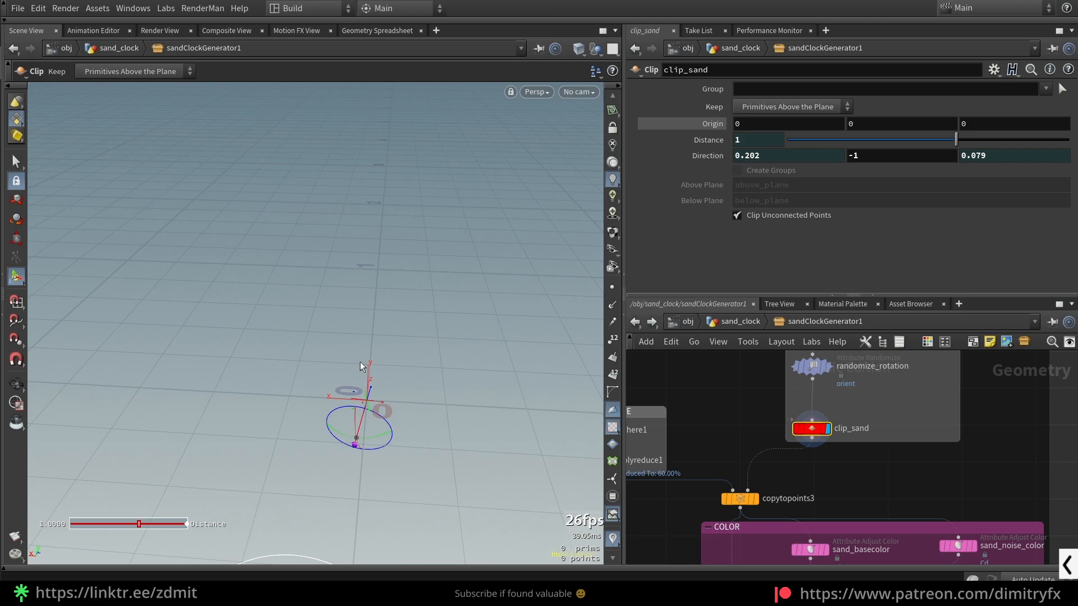
key("ctrl+z")
key("ctrl+z")
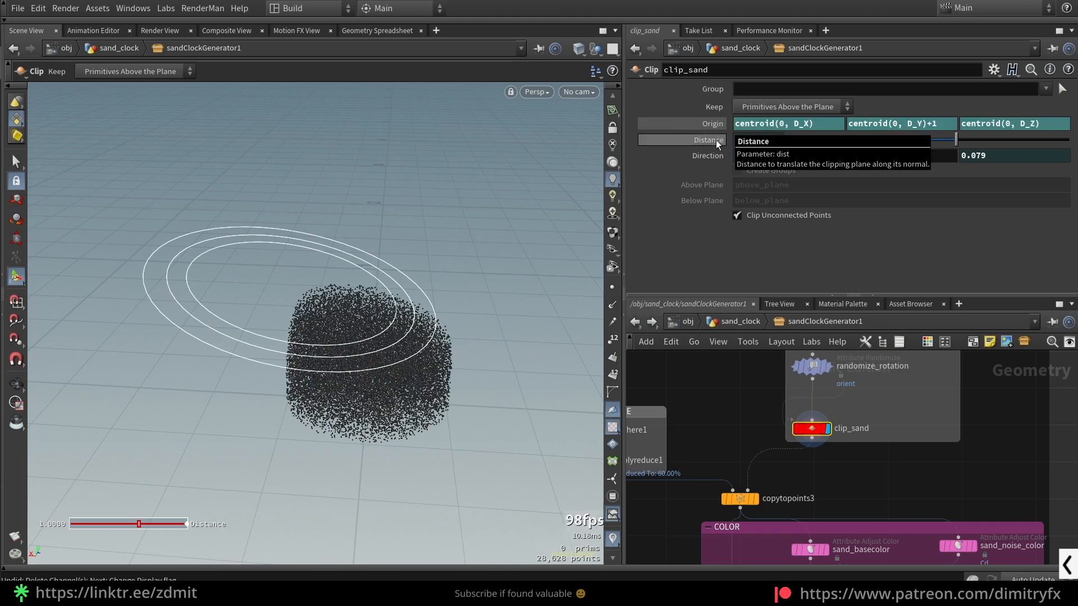
- Inspect the clipped sand from several angles, comparing the unclipped points at randomize_rotation with clip_sand
left_click_drag(329, 368, 425, 330, "alt")
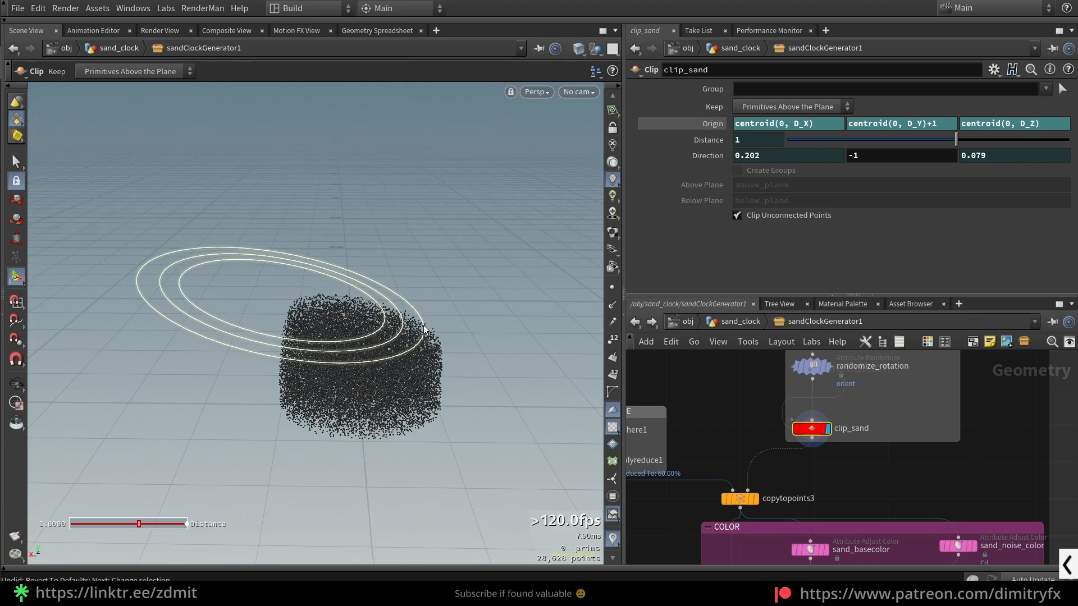
left_click_drag(424, 330, 247, 461, "alt")
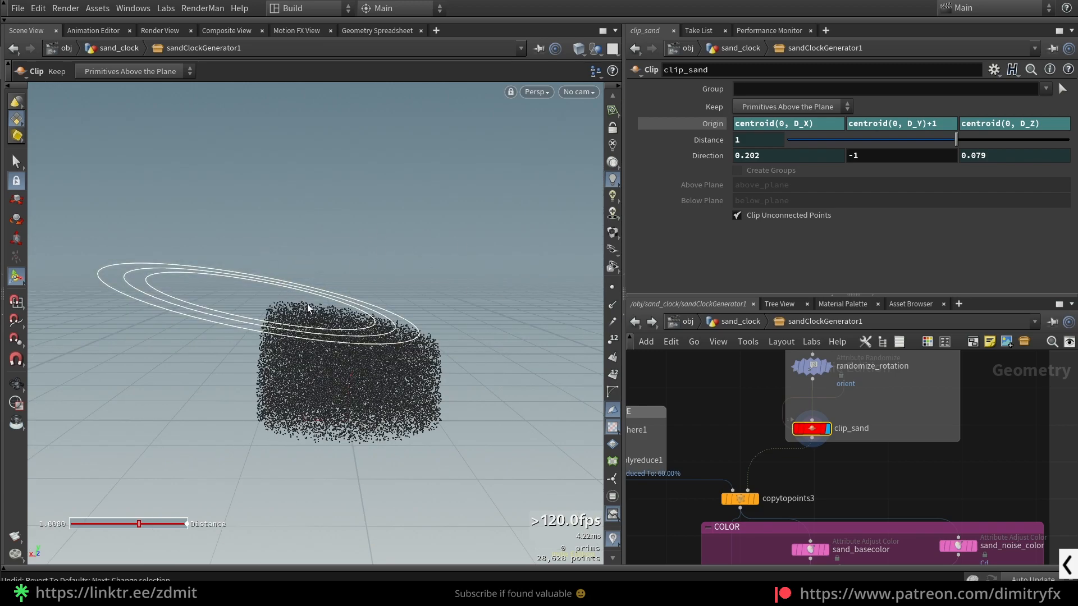
left_click_drag(441, 352, 410, 370, "alt")
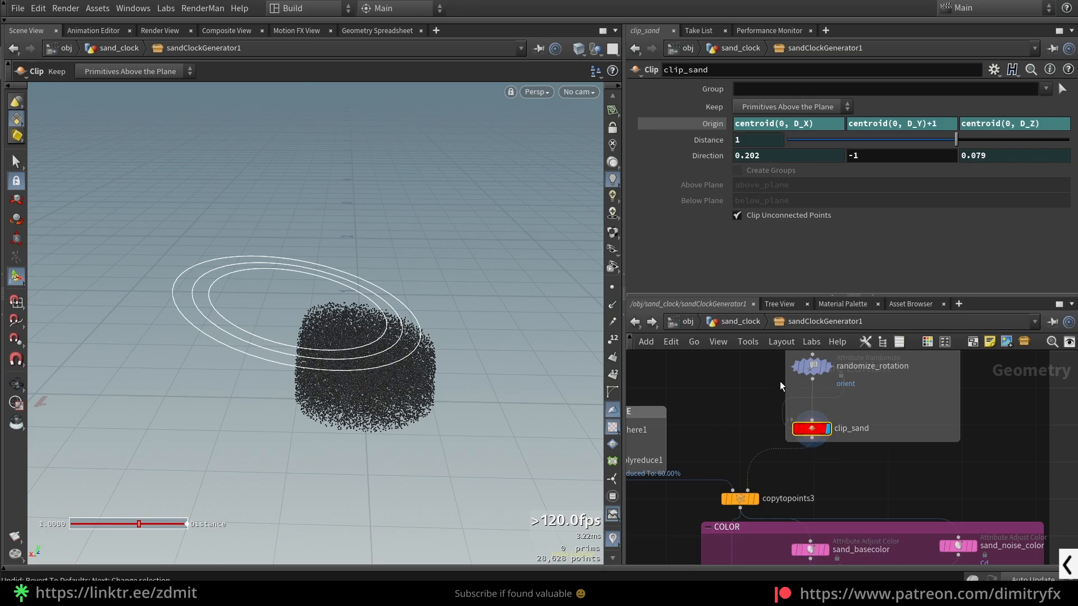
left_click(813, 366)
scroll(397, 357, "up", 5)
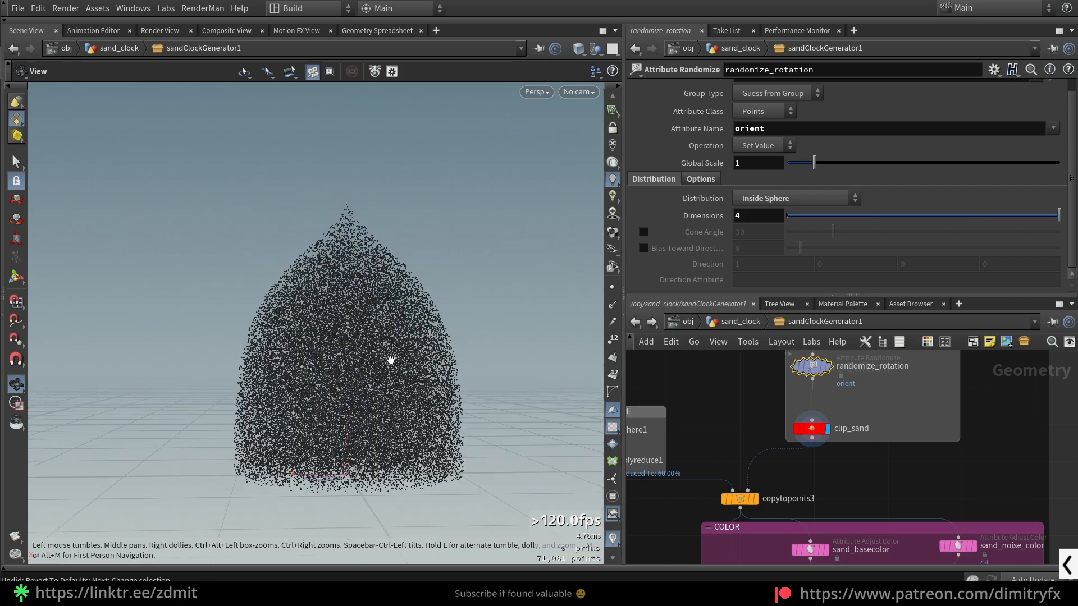
left_click(811, 428)
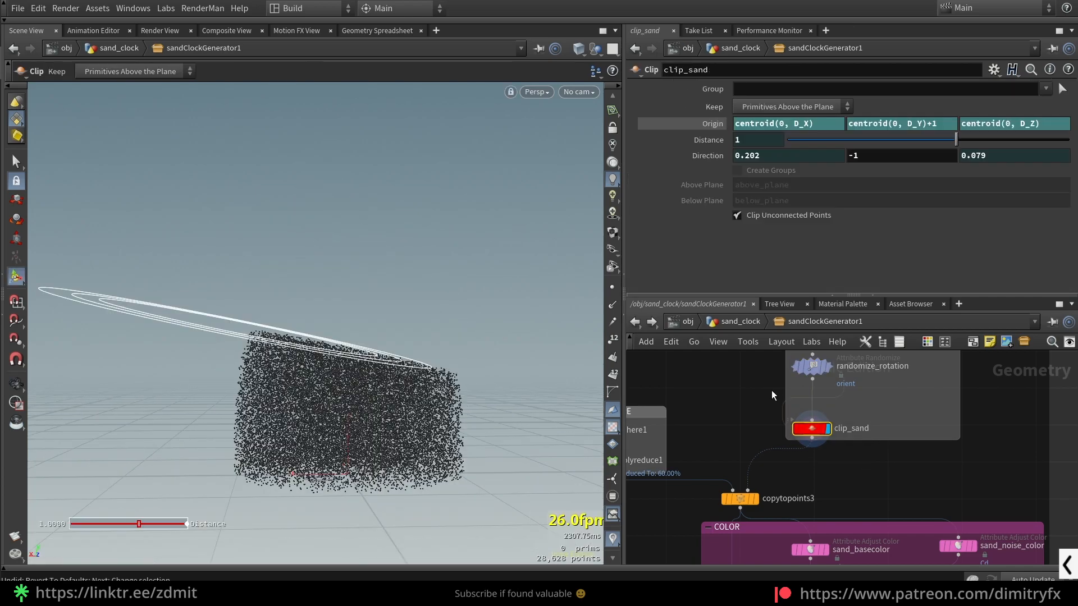
- Examine the input index 0 in clip_sand's Origin X centroid expression and the node input it refers to
left_click(779, 123)
scroll(803, 421, "up", 3)
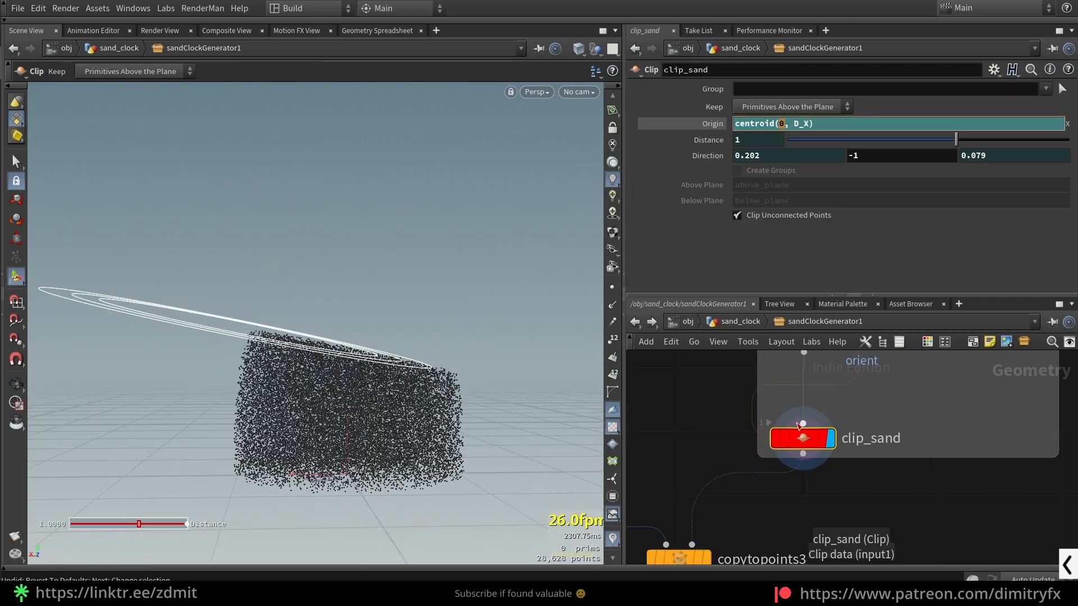
left_click(910, 424)
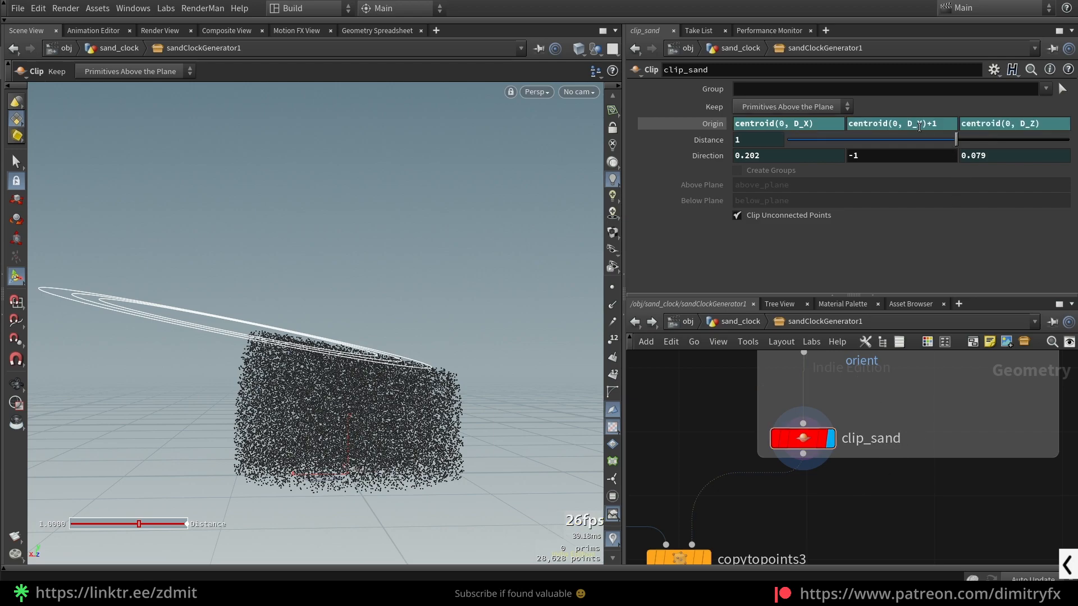
- Remove the +1 offset from clip_sand's Origin Y expression, leaving centroid(0, D_Y), and inspect the clipping plane
left_click(936, 123)
key("BackSpace")
key("BackSpace")
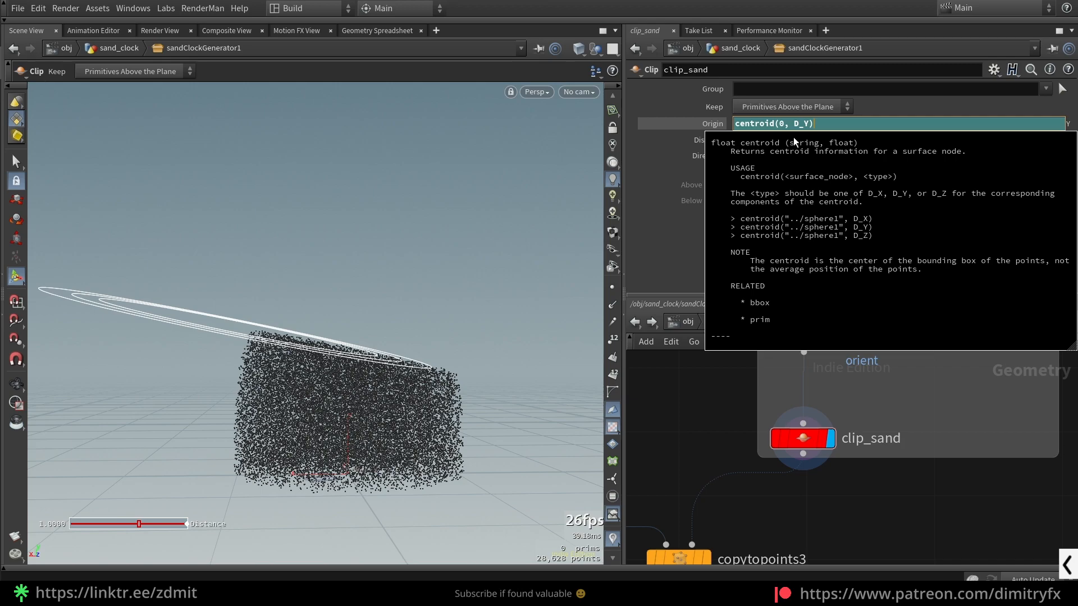
key("Return")
left_click_drag(443, 286, 431, 182, "alt")
left_click_drag(331, 447, 324, 396, "alt")
- Restore clip_sand's Origin Y expression to centroid(0, D_Y)+1
left_click(937, 127)
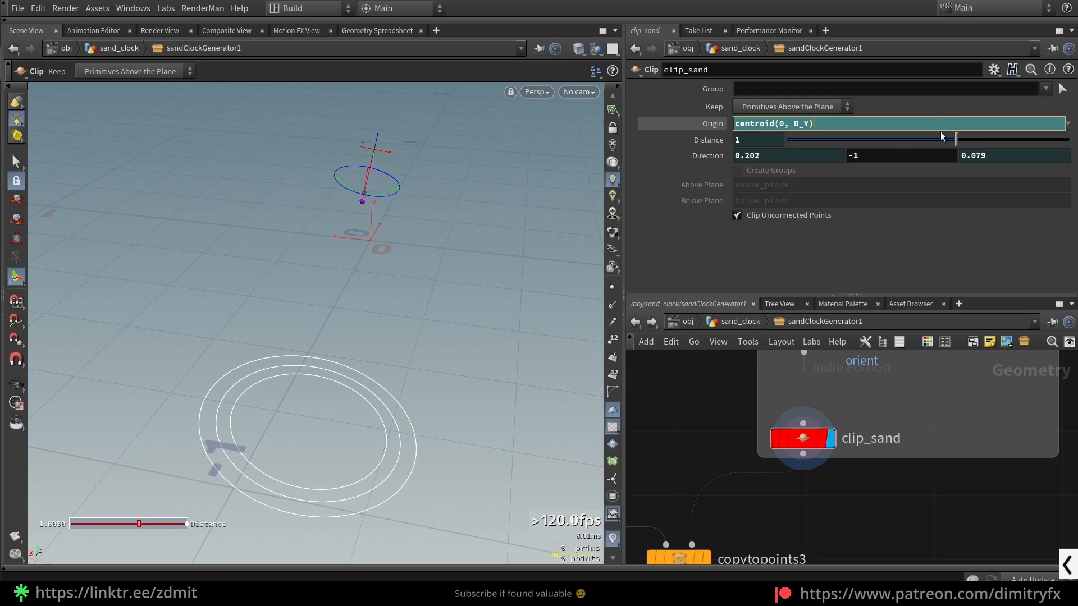
type("+1")
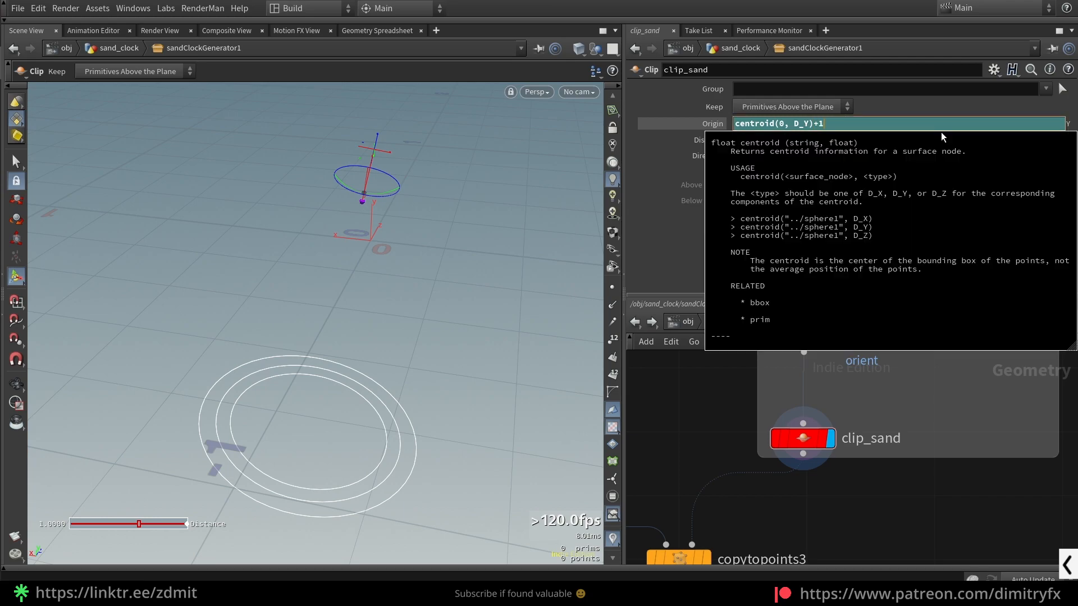
key("Return")
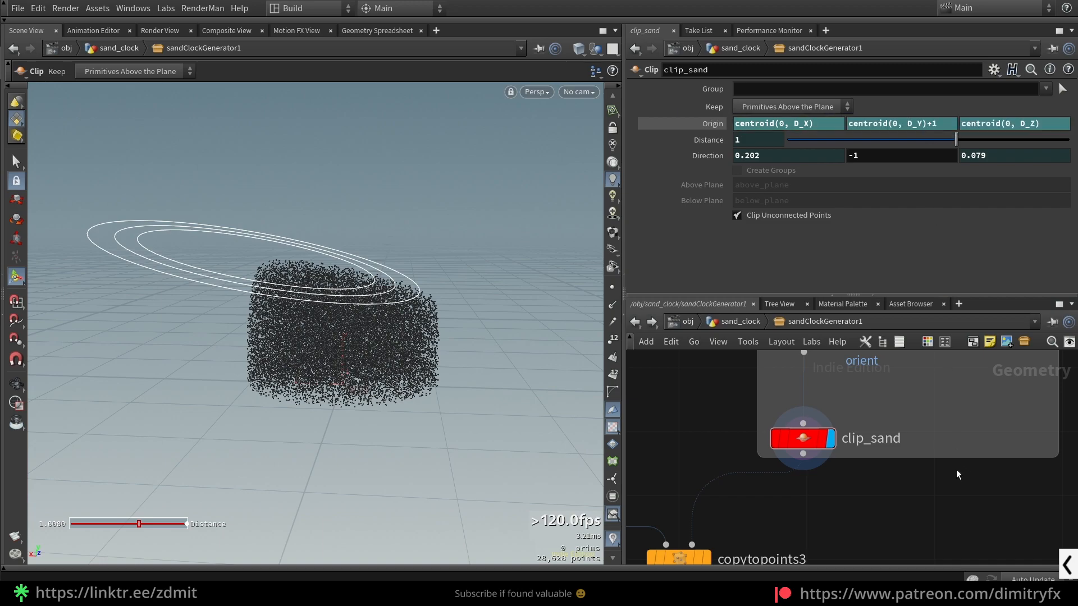
left_click(698, 122)
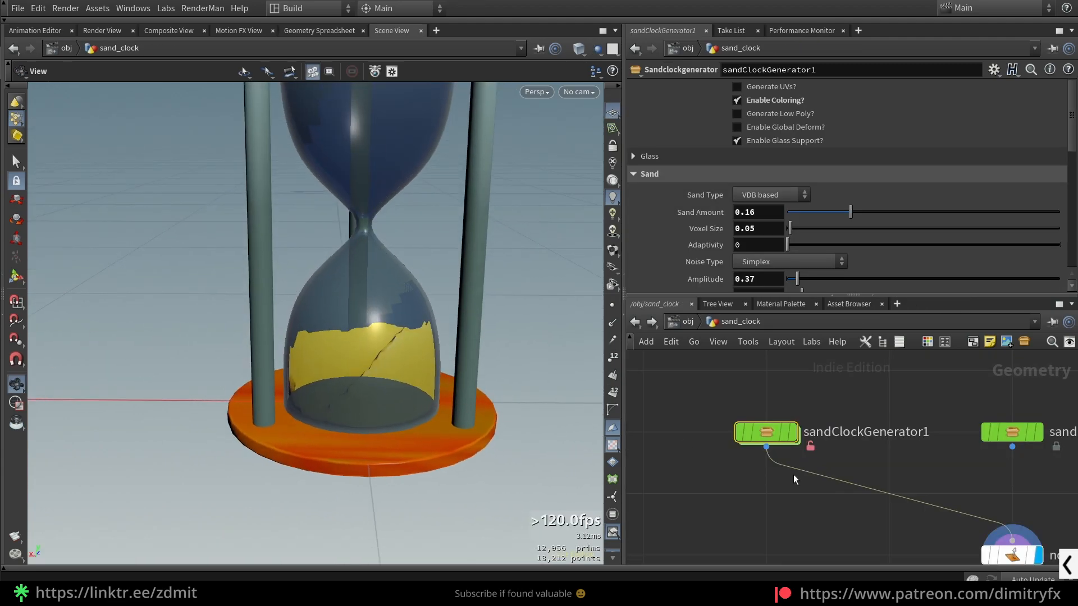
- Set sandClockGenerator1's Sand Type to Particle based and inspect the sand in the lower glass bulb
left_click_drag(443, 374, 467, 390)
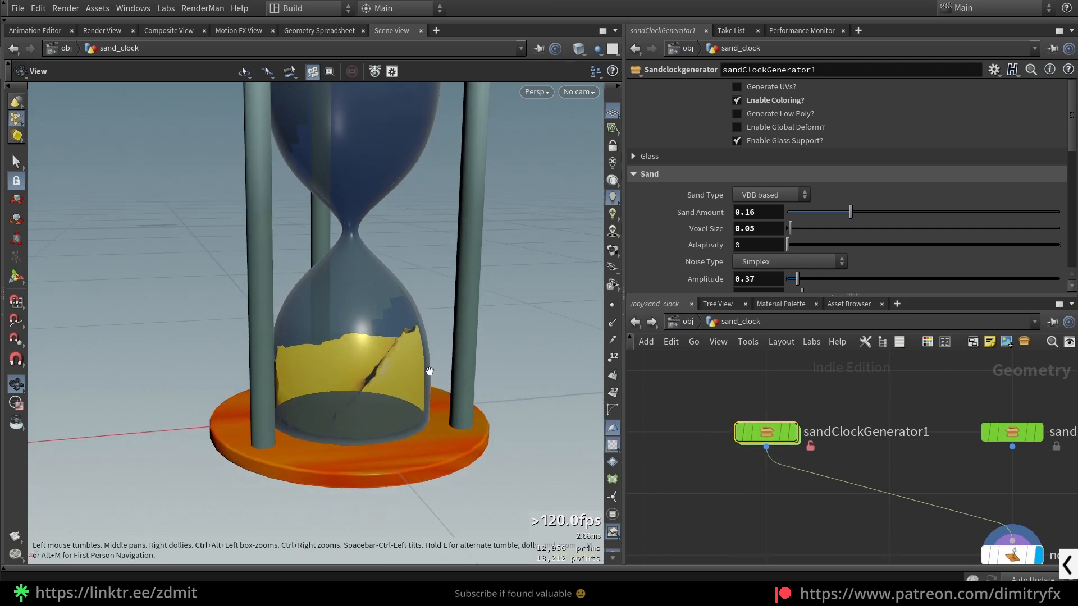
left_click(771, 195)
left_click(780, 210)
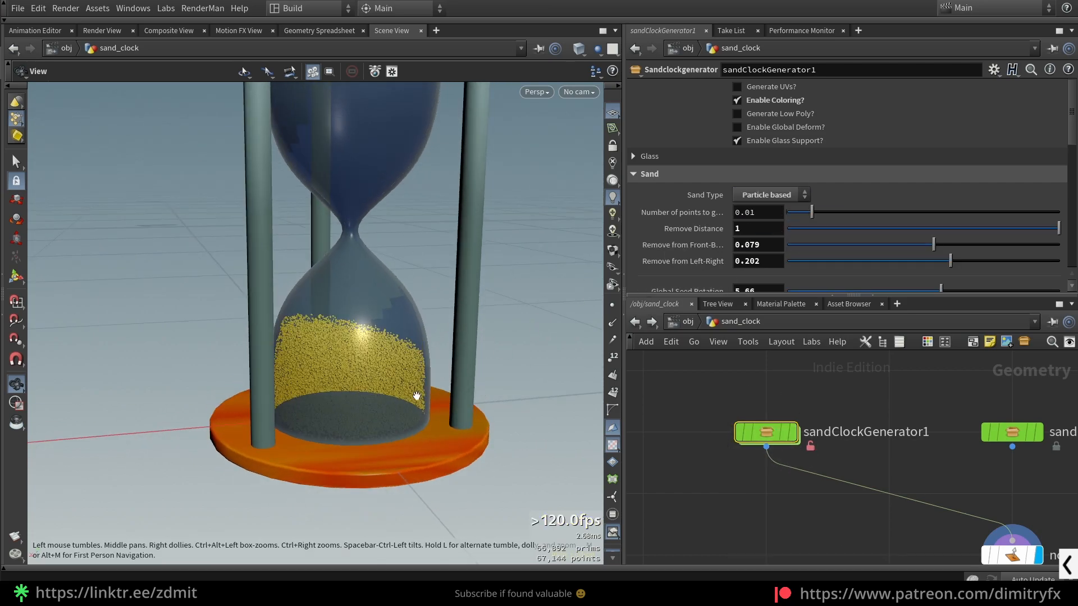
left_click_drag(417, 395, 425, 376)
left_click(1012, 555)
left_click_drag(720, 372, 756, 428)
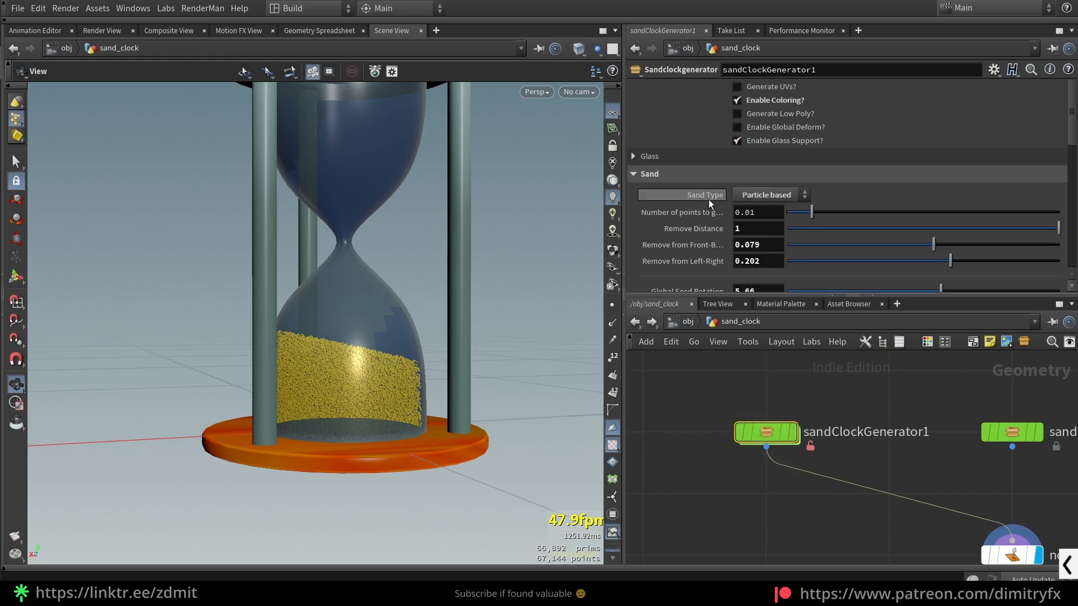
- Set sandClockGenerator1's Sand Type to VDB based and its Sand Amount to 0.235
left_click(747, 195)
left_click(766, 224)
mouse_move(359, 312)
left_mouse_down()
mouse_move(350, 329)
mouse_move(355, 306)
left_mouse_up()
scroll(355, 306, "up", 3)
mouse_move(851, 213)
left_mouse_down()
mouse_move(878, 217)
mouse_move(806, 211)
mouse_move(874, 212)
mouse_move(847, 211)
mouse_move(864, 208)
mouse_move(845, 197)
mouse_move(858, 199)
left_mouse_up()
mouse_move(396, 282)
left_mouse_down()
mouse_move(380, 296)
mouse_move(413, 277)
left_mouse_up()
- Set the VDB sand's Adaptivity to 0.045 and check its mesh in wireframe
mouse_move(789, 245)
left_mouse_down()
mouse_move(804, 246)
mouse_move(793, 248)
left_mouse_up()
key("w")
key("w")
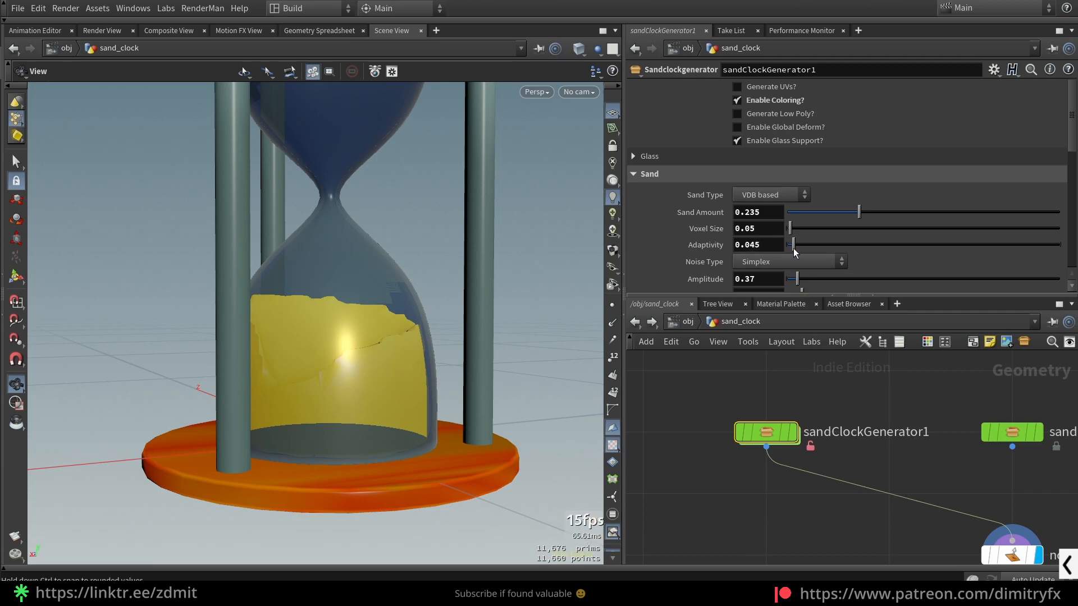
- Adjust the VDB sand's noise to Amplitude 0.64, Element Size 0.41 and Offset 18.7
scroll(780, 264, "down", 2)
left_click_drag(798, 210, 802, 223)
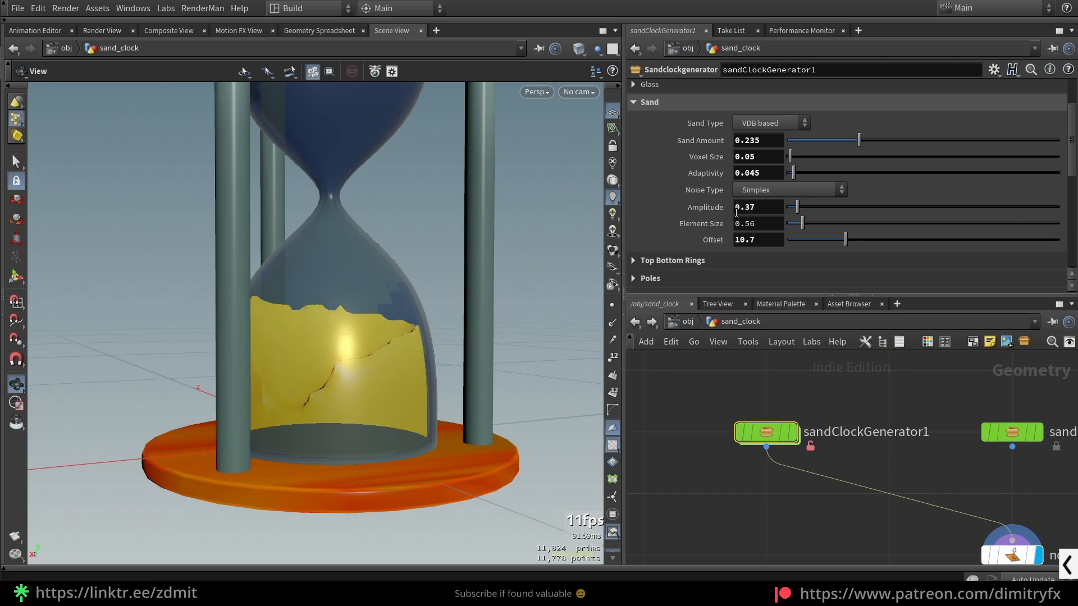
left_click_drag(845, 240, 870, 239)
left_click_drag(808, 228, 805, 206)
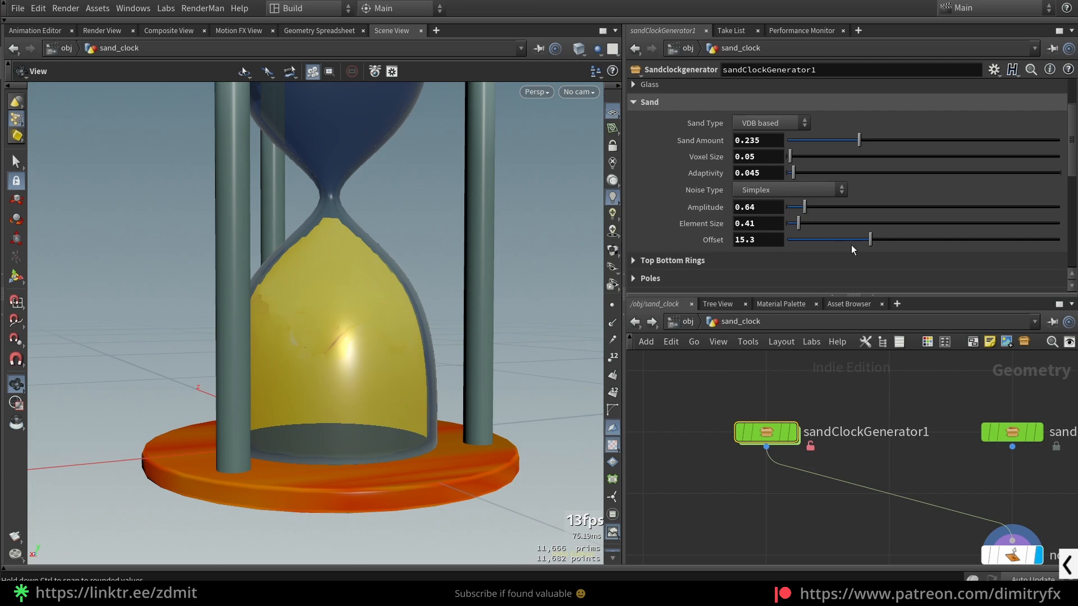
left_click(889, 238)
left_click_drag(411, 289, 426, 307)
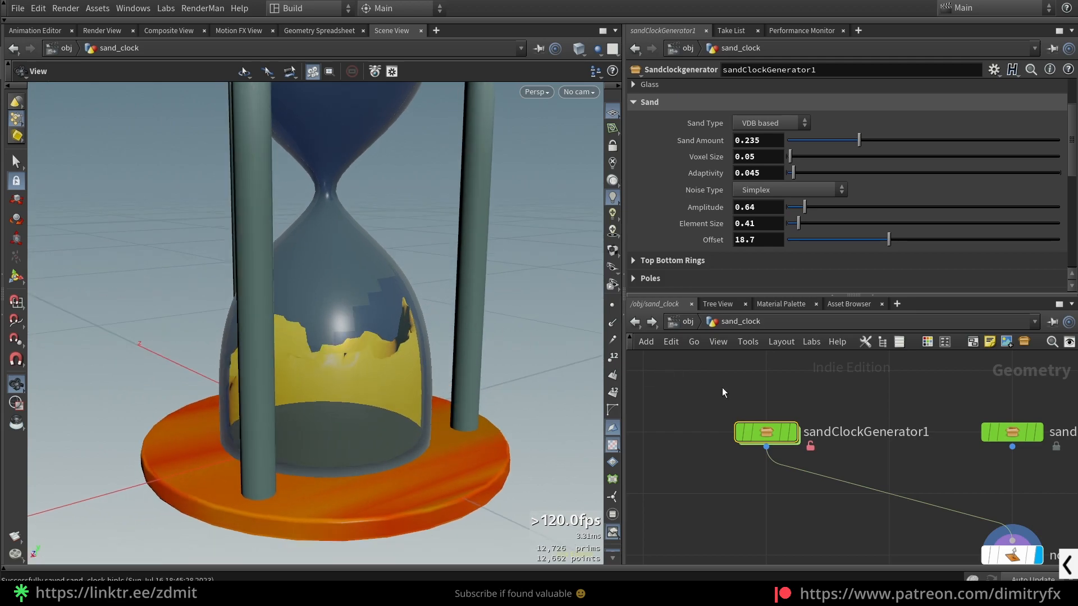
- Enter the sandClockGenerator1 network and inspect vdbfrompolygons1 and the SDF Difference result of vdbsdfsubtract1
double_click(766, 432)
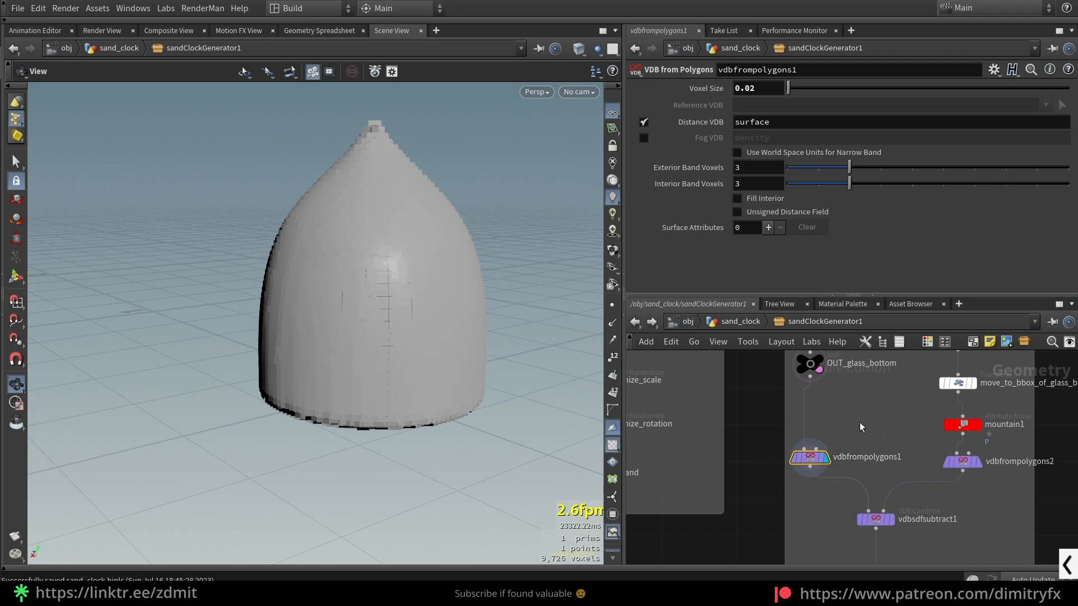
left_click_drag(486, 380, 480, 394)
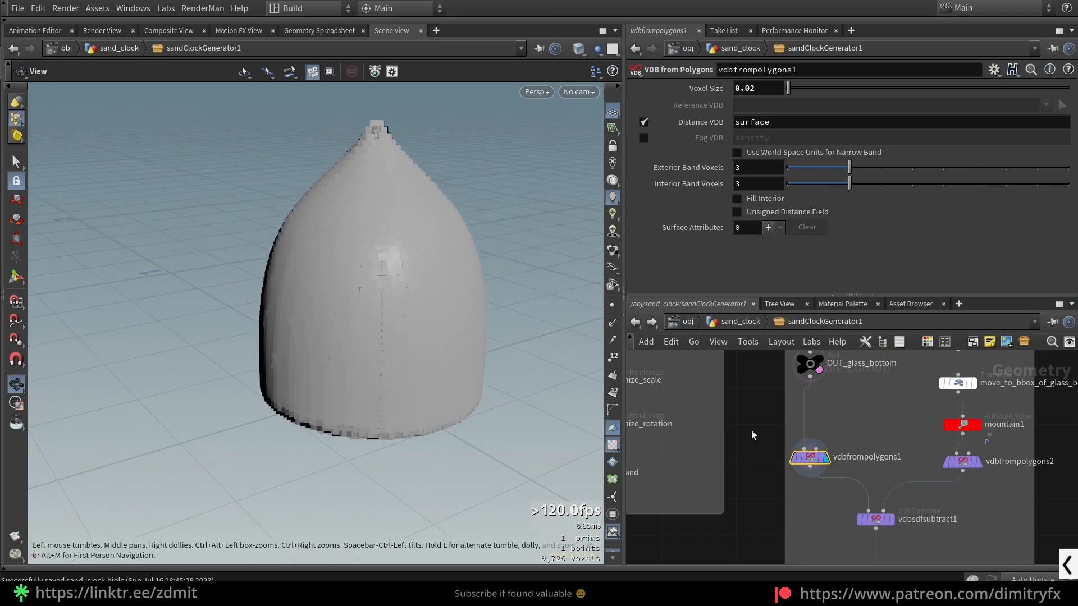
middle_click_drag(829, 521, 779, 501)
left_click(825, 499)
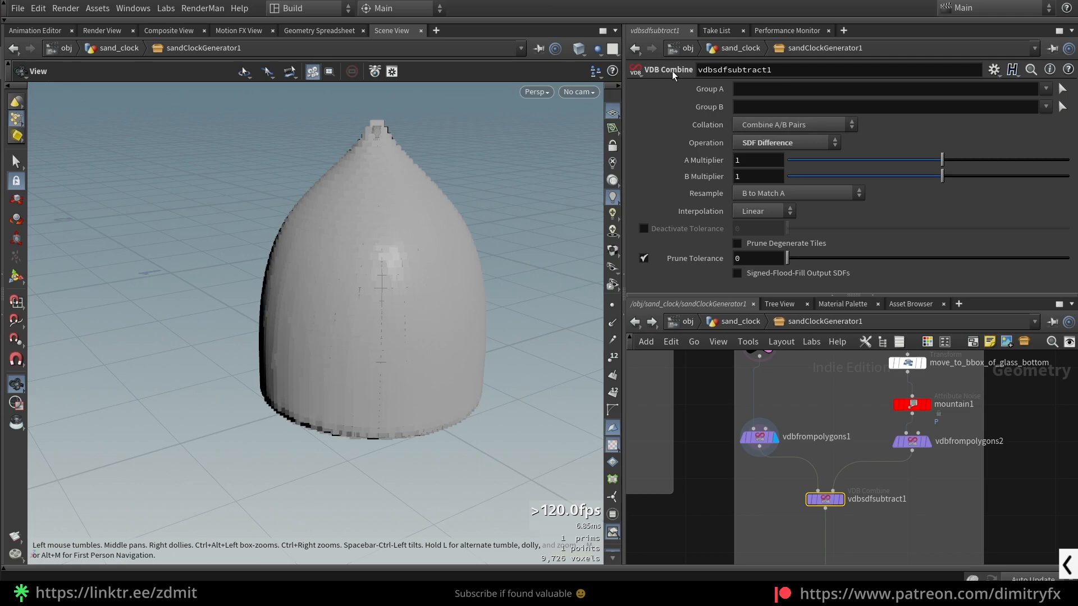
left_click(840, 499)
left_click_drag(465, 321, 403, 340)
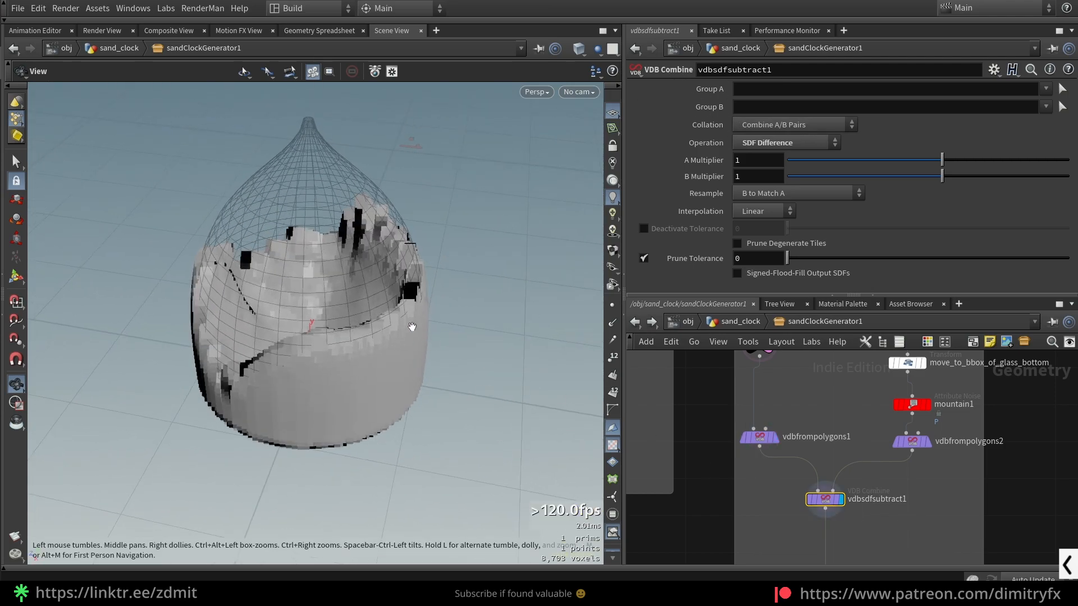
- Check the settings of vdbfrompolygons2 and display sphere2 from the VDB SAND group
middle_click_drag(944, 480, 891, 557)
left_click_drag(858, 523, 855, 515)
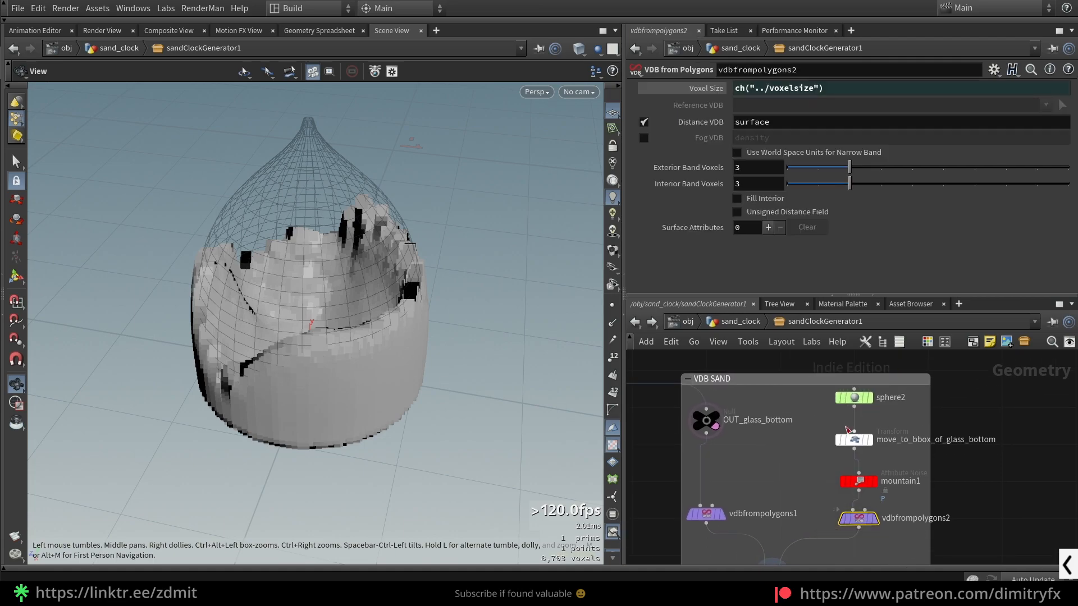
left_click_drag(820, 411, 911, 398)
left_click(870, 397)
scroll(452, 351, "down", 3)
left_click_drag(453, 351, 458, 344)
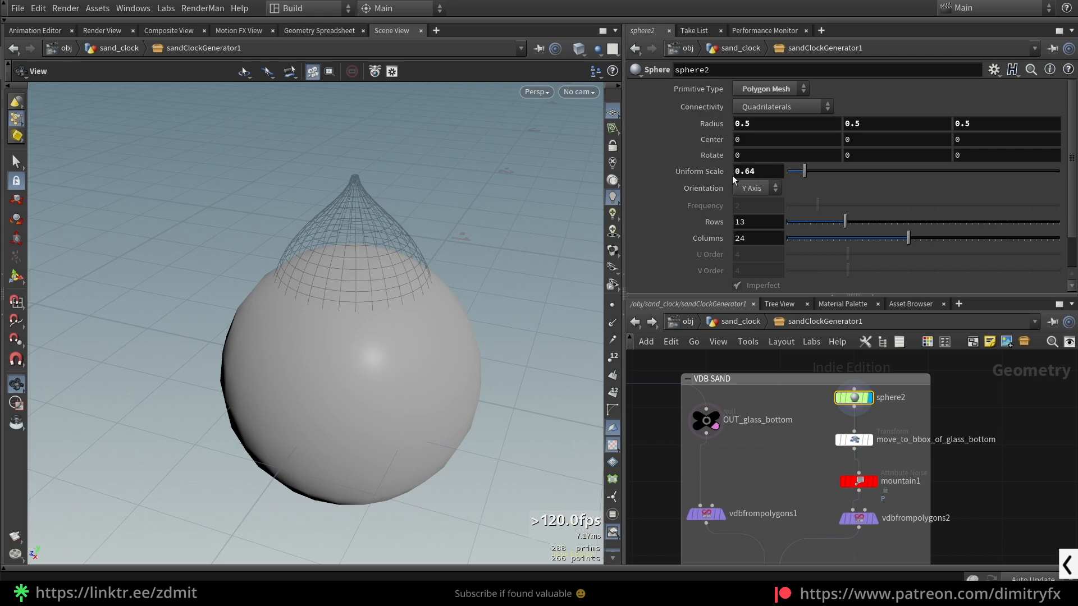
- Align mountain1 beneath move_to_bbox_of_glass_bottom and set sphere2's Uniform Scale to 0.5
left_click_drag(863, 484, 858, 482)
middle_click(755, 174, "ctrl")
key("ctrl+z")
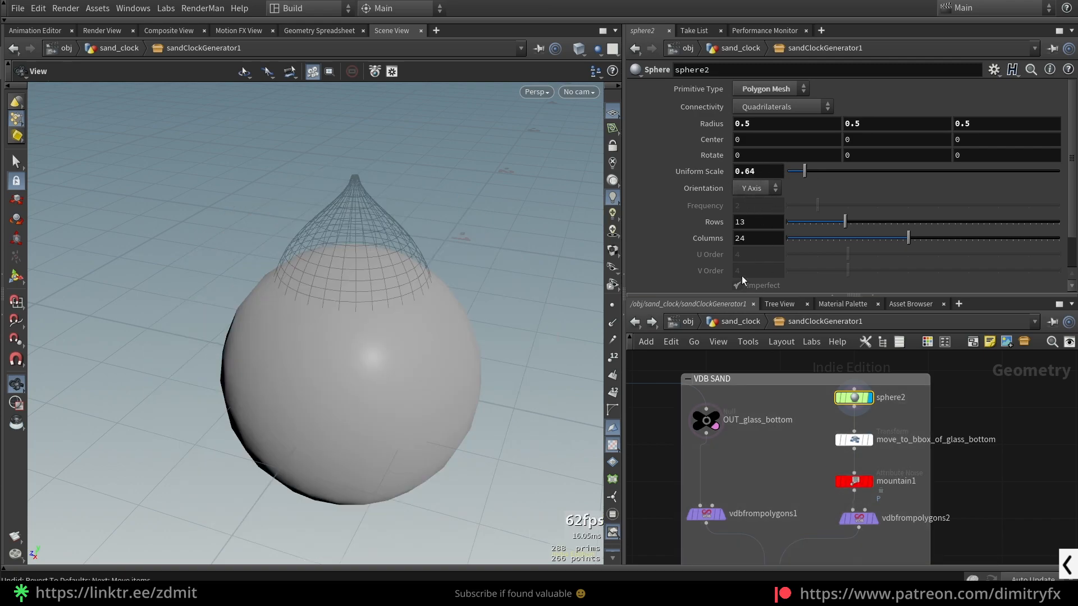
double_click(764, 172)
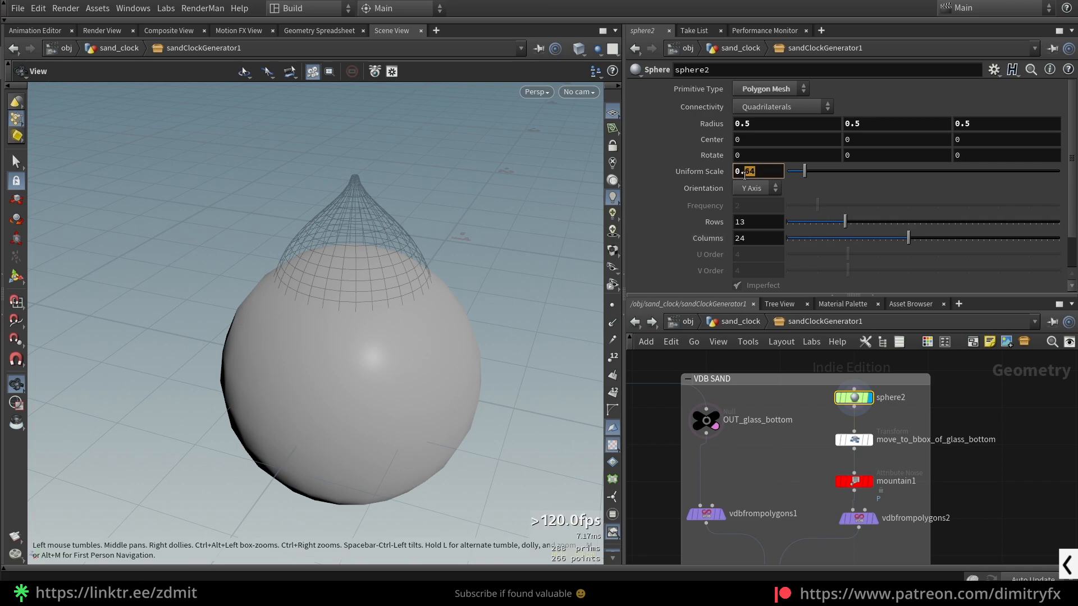
type("0.5")
key("Return")
- Display move_to_bbox_of_glass_bottom and set sphere2's Uniform Scale to 0.6 while viewing the moved sphere
left_click_drag(855, 431, 860, 429)
key("r")
scroll(344, 248, "down", 5)
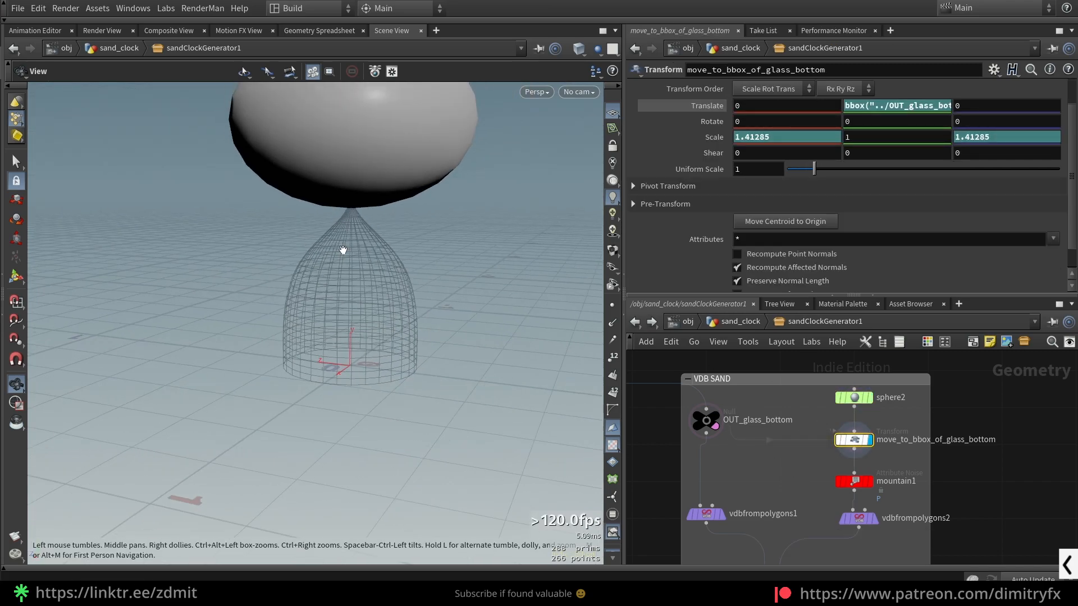
left_click(853, 397)
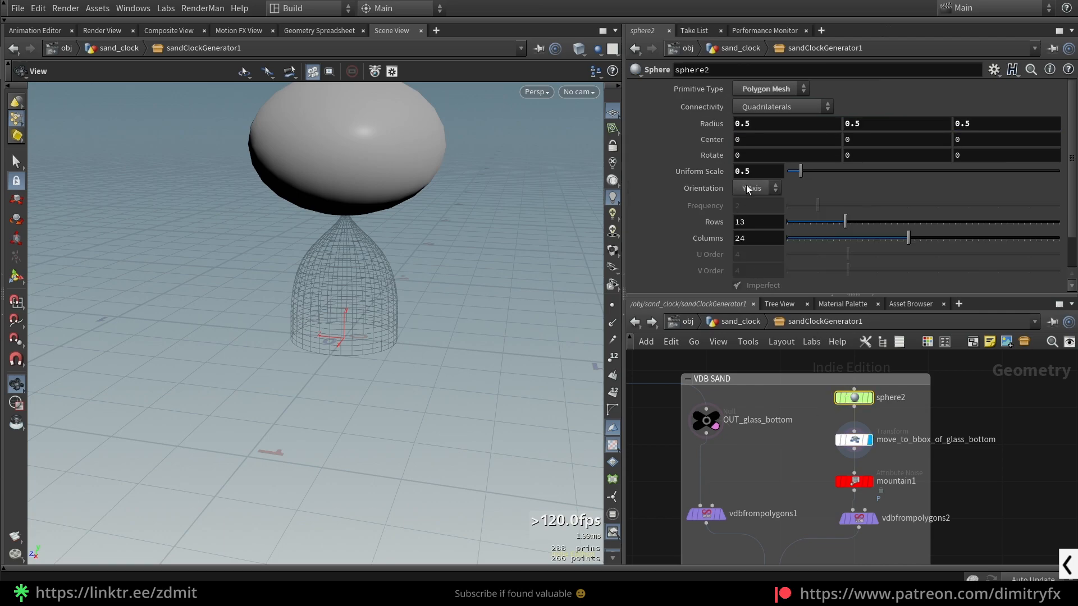
middle_click_drag(758, 171, 770, 175)
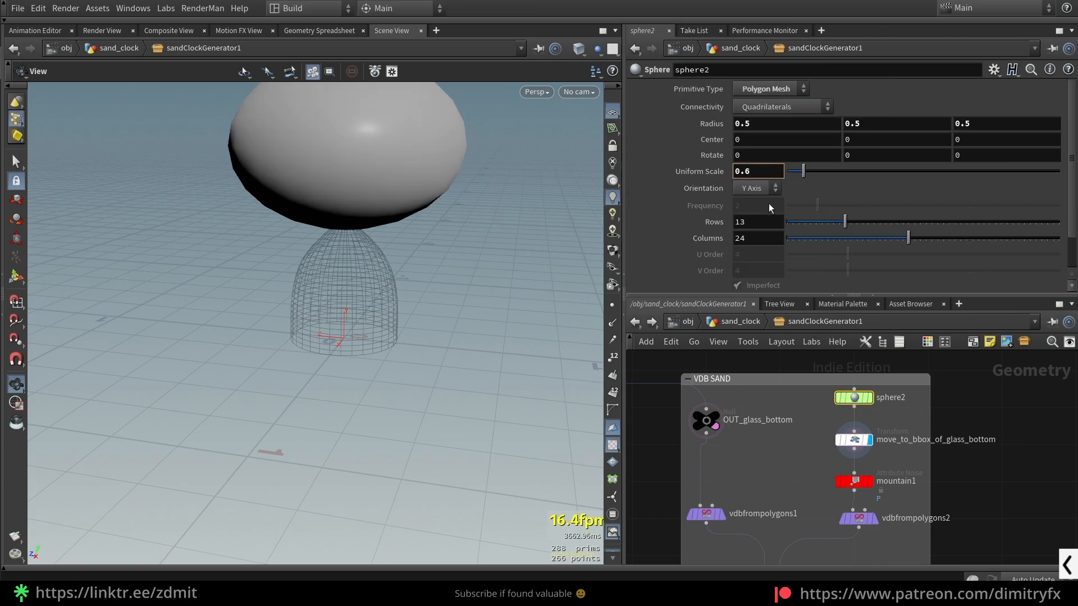
- Examine move_to_bbox_of_glass_bottom's transform expressions, then display the OUT_glass_bottom geometry they reference
left_click(837, 442)
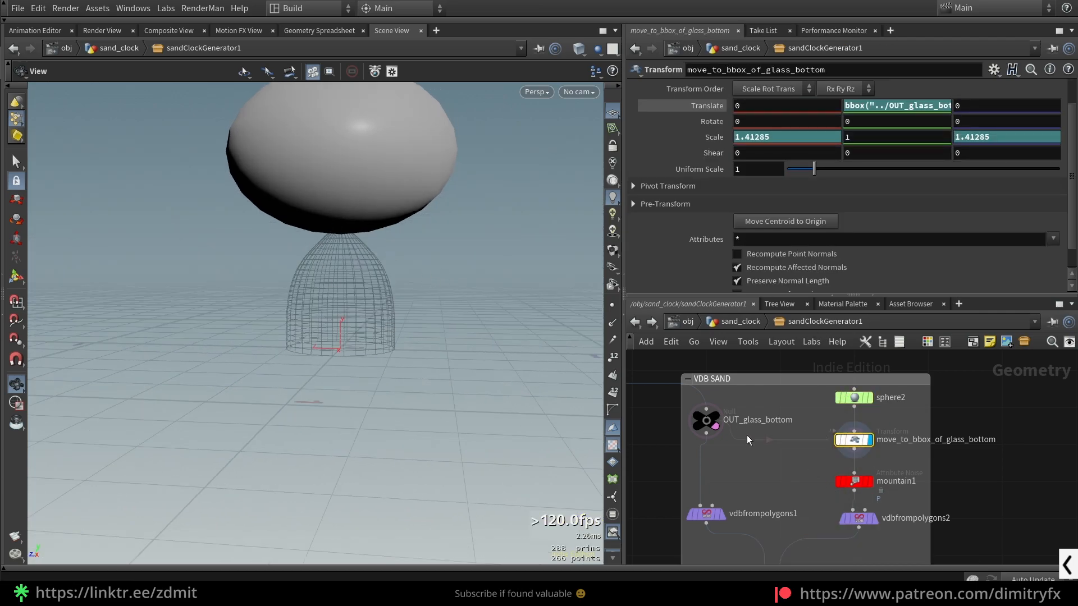
left_click(710, 414)
key("r")
left_click_drag(371, 252, 403, 257)
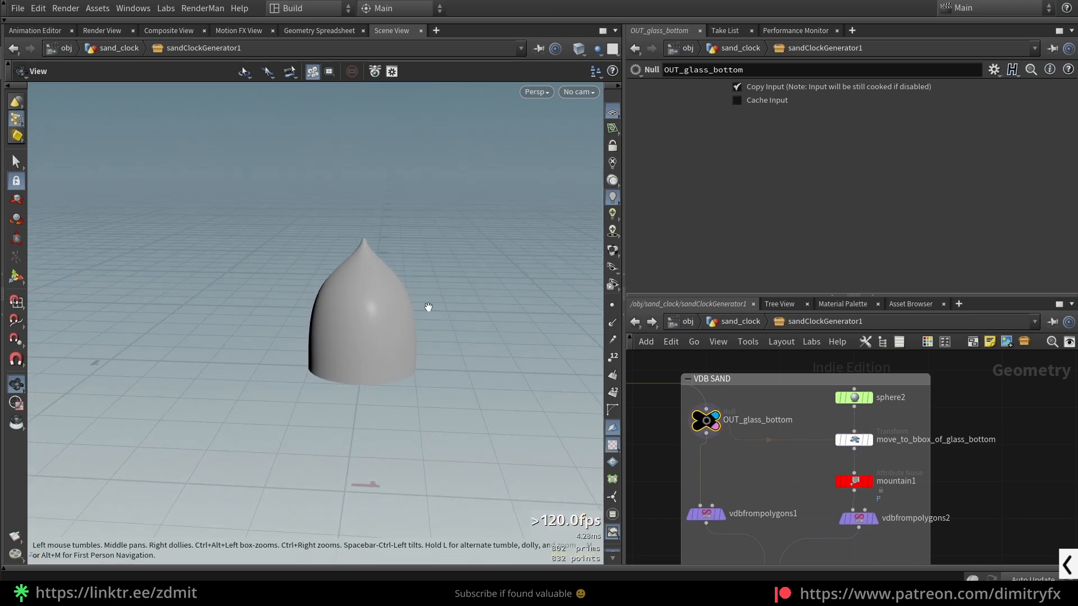
- Trace the nodes feeding OUT_glass_bottom, displaying their geometry, and return to the VDB SAND group
scroll(747, 458, "down", 3)
middle_click_drag(747, 458, 842, 483)
scroll(694, 396, "up", 3)
middle_click_drag(694, 396, 800, 486)
left_click(711, 431)
key("r")
left_click(707, 389)
key("r")
left_click(740, 451)
key("r")
key("b")
key("b")
scroll(788, 462, "down", 3)
middle_click_drag(937, 556, 734, 469)
scroll(735, 468, "up", 2)
- Display move_to_bbox_of_glass_bottom and inspect its Scale X and Translate Y expressions
left_click(824, 425)
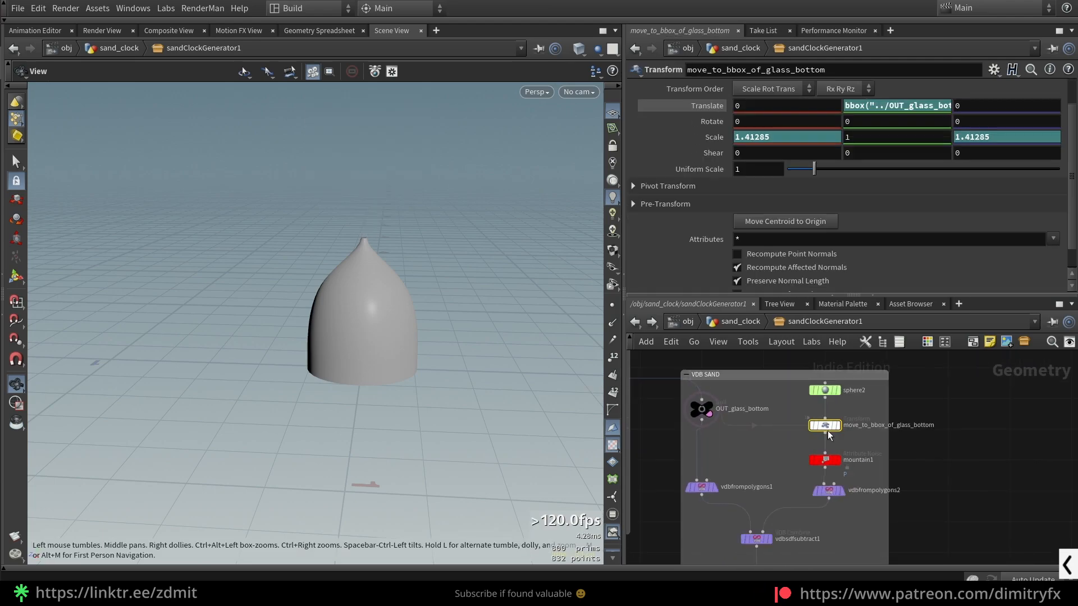
key("r")
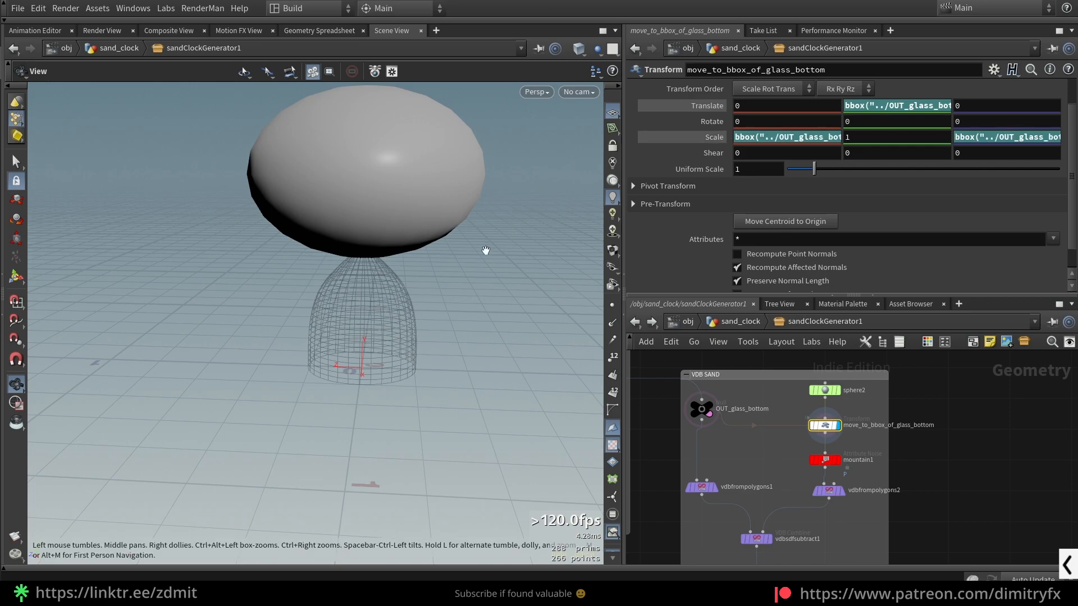
left_click_drag(429, 308, 416, 305)
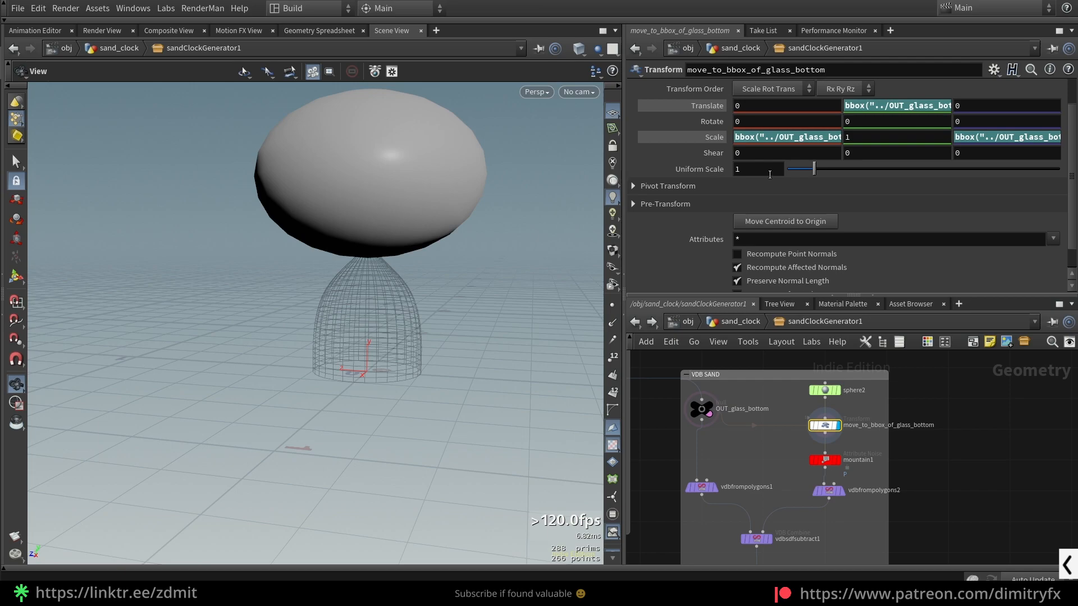
left_click(765, 137)
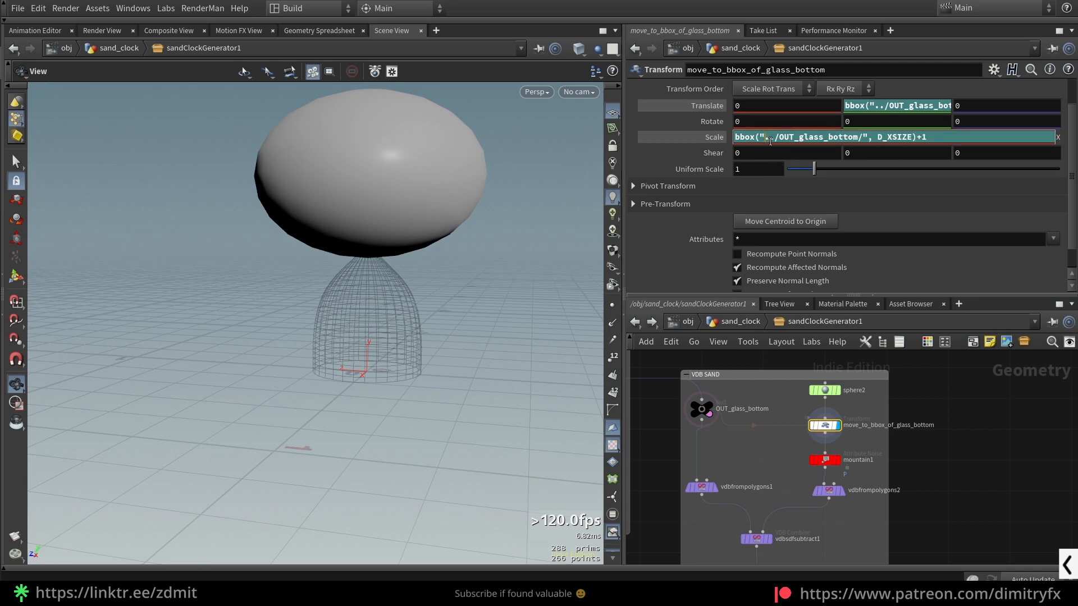
left_click(889, 106)
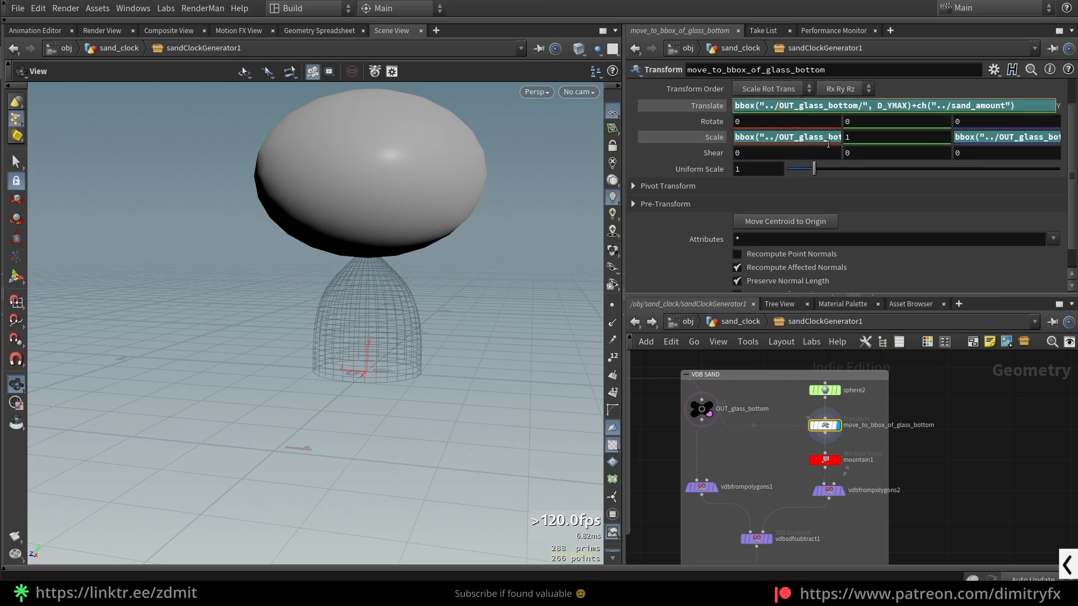
- Examine the OUT_glass_bottom path and the D_YMAX argument in the Translate Y expression against the glass and sphere
left_click(708, 104)
left_click(708, 106)
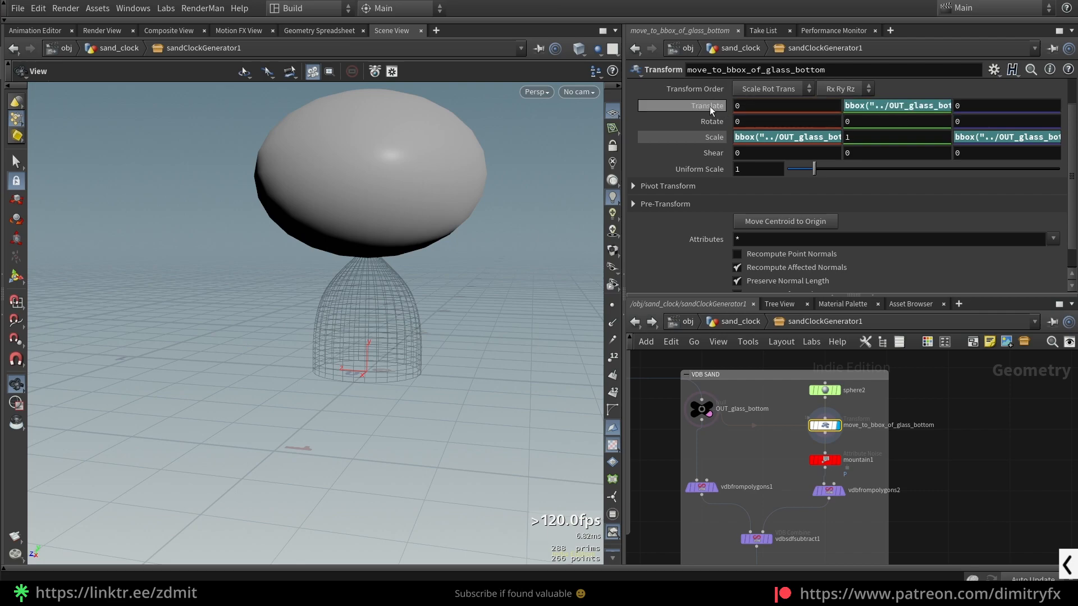
left_click(868, 106)
left_click_drag(764, 107, 855, 108)
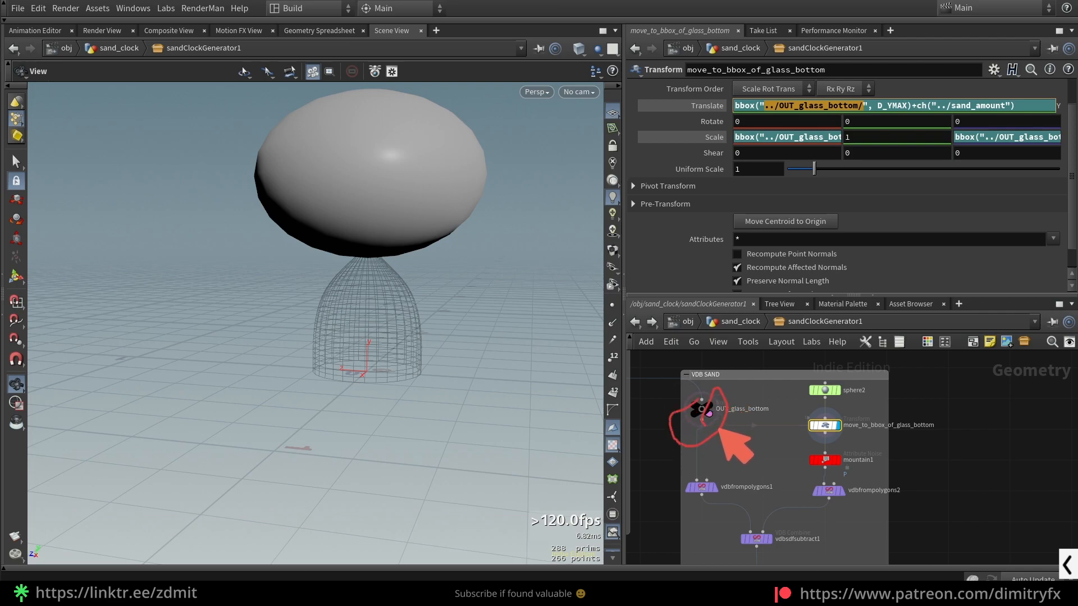
double_click(885, 106)
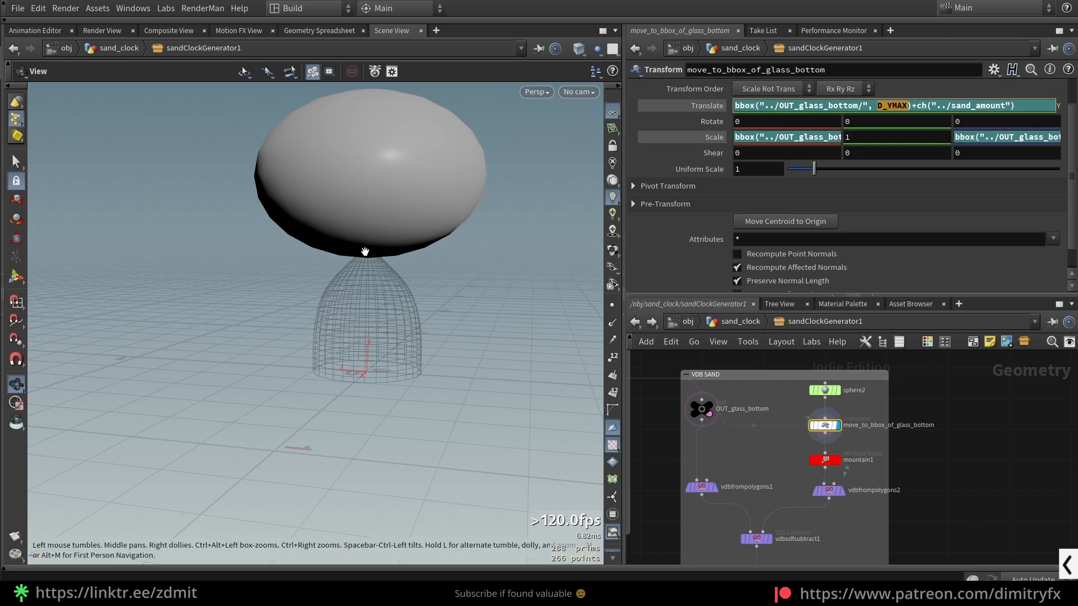
mouse_move(424, 377)
left_mouse_down()
mouse_move(429, 276)
mouse_move(371, 244)
mouse_move(324, 284)
mouse_move(314, 351)
mouse_move(418, 391)
mouse_move(417, 374)
left_mouse_up()
mouse_move(382, 288)
left_mouse_down()
mouse_move(373, 339)
mouse_move(404, 358)
left_mouse_up()
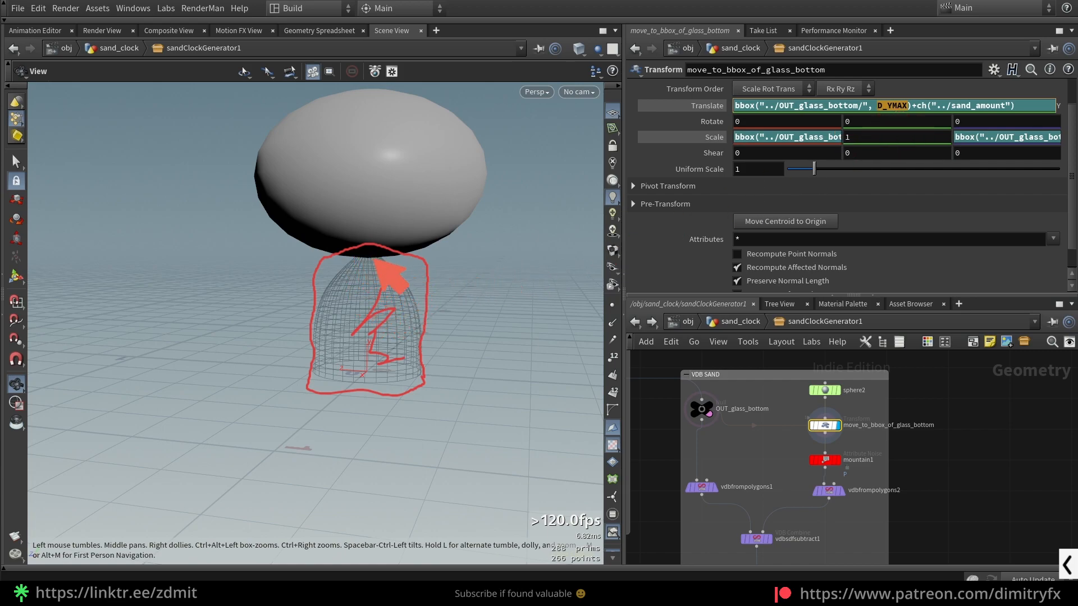
mouse_move(482, 180)
left_mouse_down()
mouse_move(446, 247)
mouse_move(416, 258)
left_mouse_up()
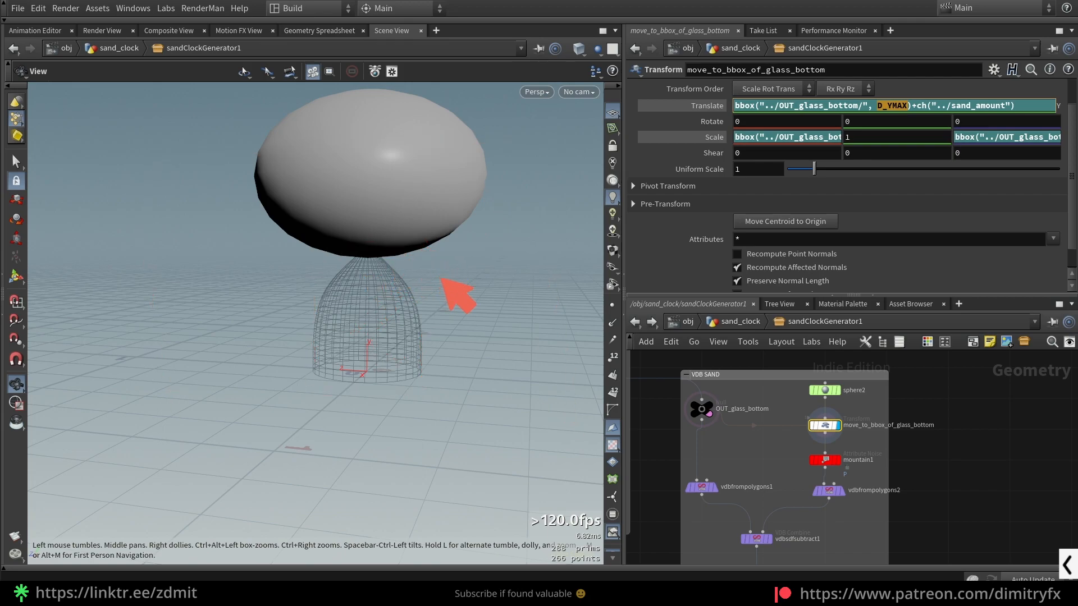
- Examine the ch("../sand_amount") reference in the Translate Y expression and how it offsets the sphere vertically
left_click_drag(921, 105, 1017, 103)
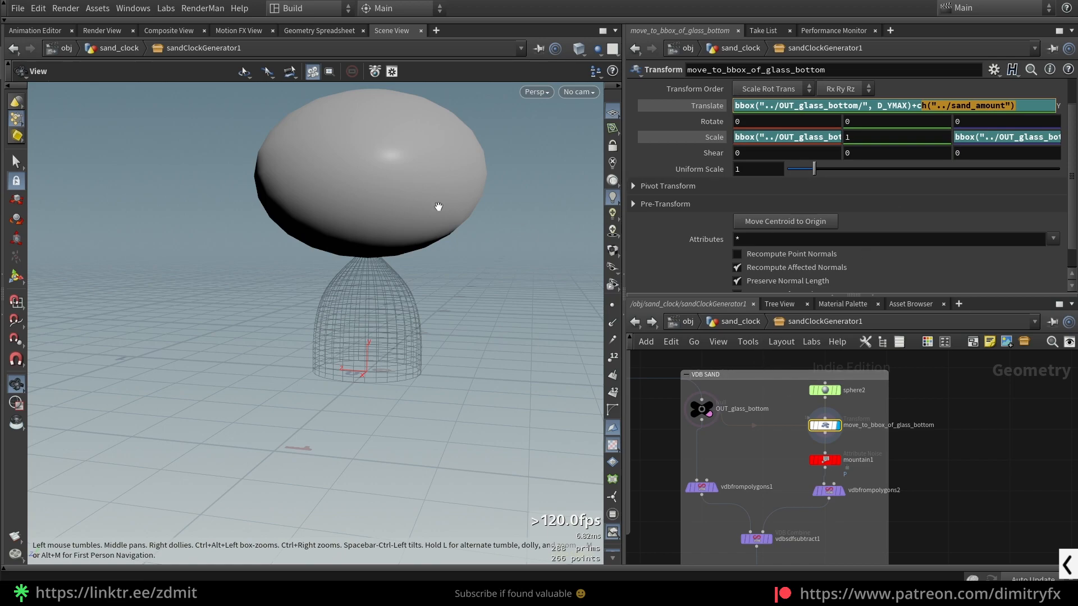
mouse_move(494, 163)
left_mouse_down()
mouse_move(498, 368)
mouse_move(511, 321)
mouse_move(477, 188)
left_mouse_up()
left_click_drag(496, 149, 508, 212)
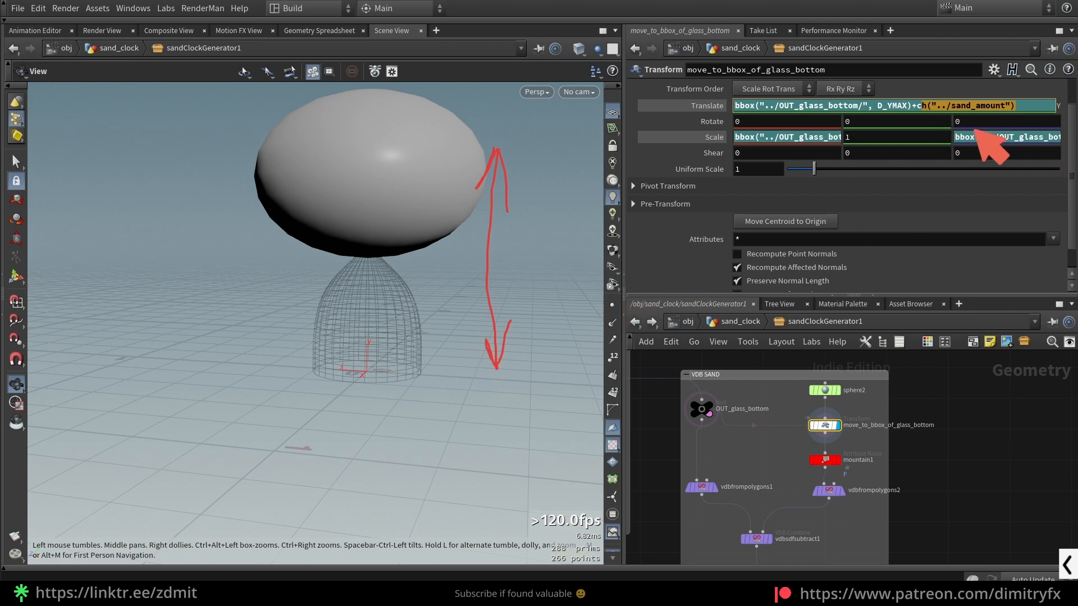
- Go up to the sand_clock level and set sandClockGenerator1's Sand Amount to 0.255
left_click(736, 321)
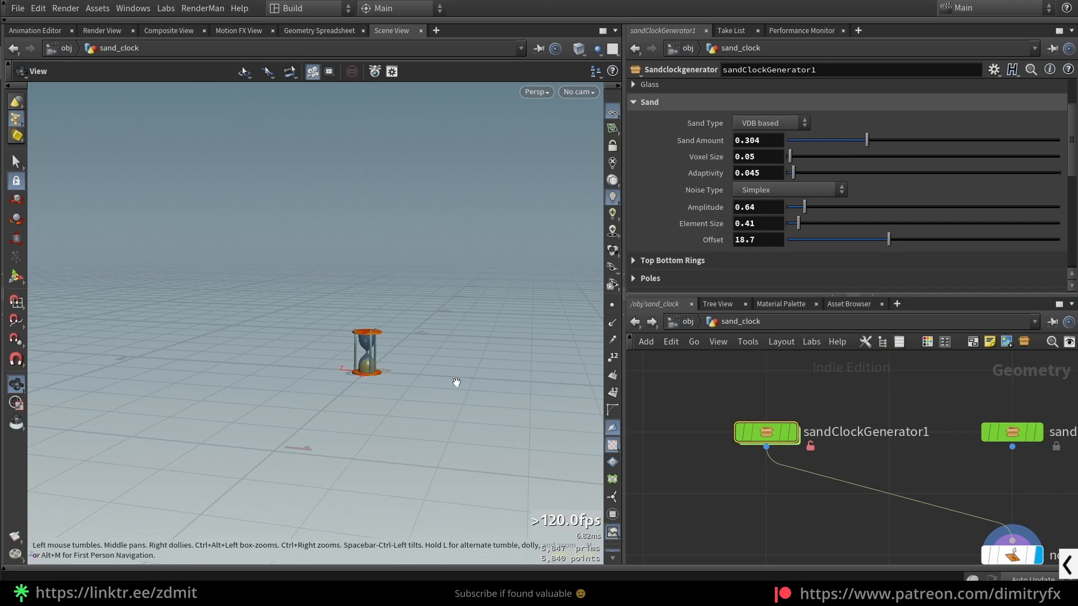
key("f")
mouse_move(866, 141)
left_mouse_down()
mouse_move(804, 126)
mouse_move(773, 134)
mouse_move(980, 144)
mouse_move(837, 144)
mouse_move(858, 146)
left_mouse_up()
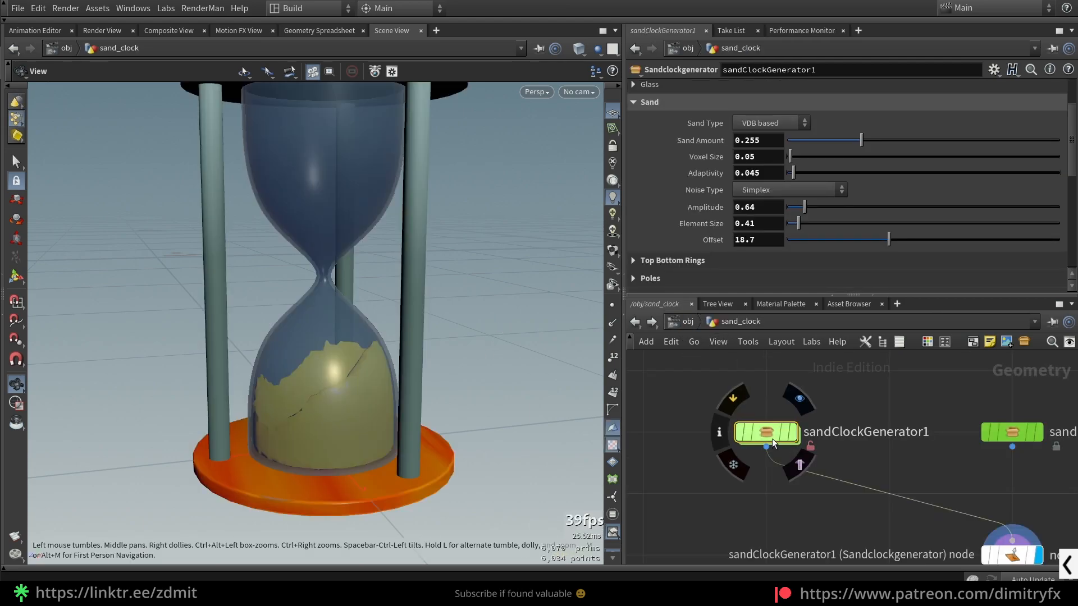
- Re-enter sandClockGenerator1 and view the transformed sphere above the wireframe glass bottom from several angles
double_click(769, 433)
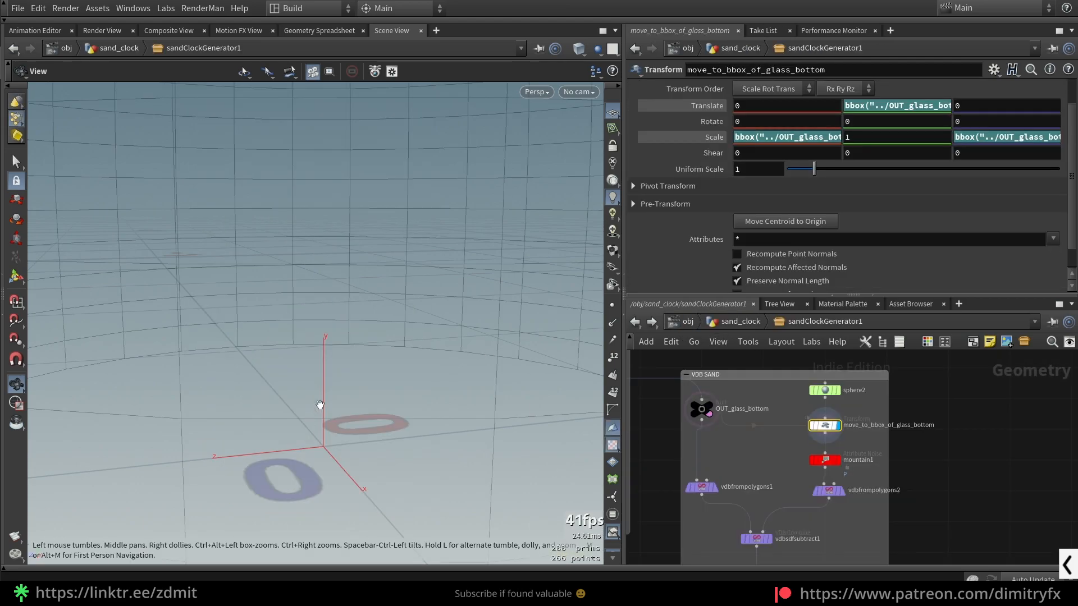
key("space+g")
scroll(364, 390, "down", 5)
middle_click_drag(409, 383, 390, 194)
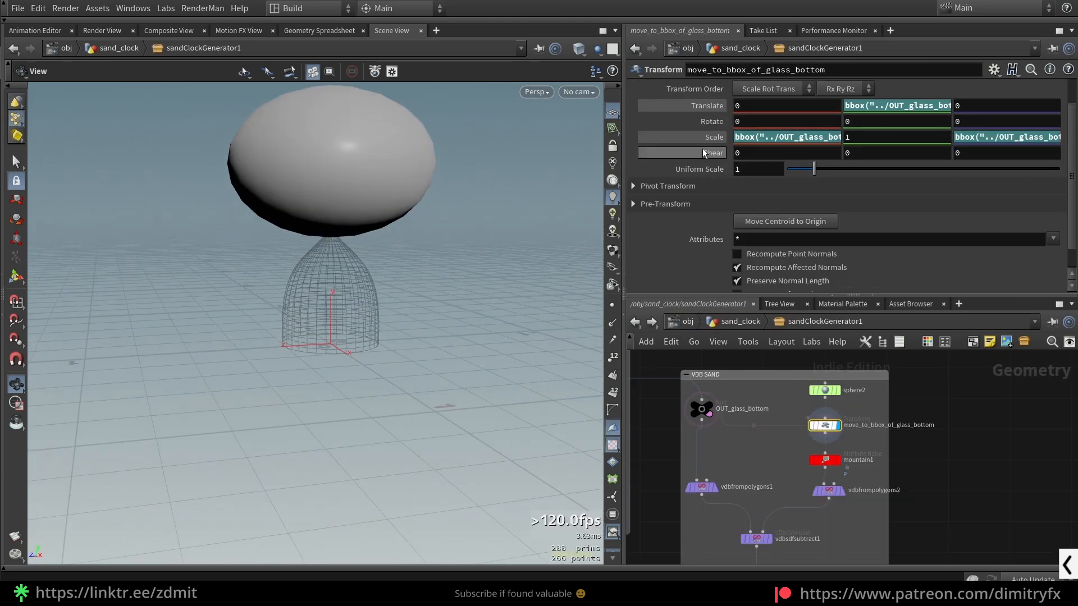
left_click_drag(314, 236, 349, 280)
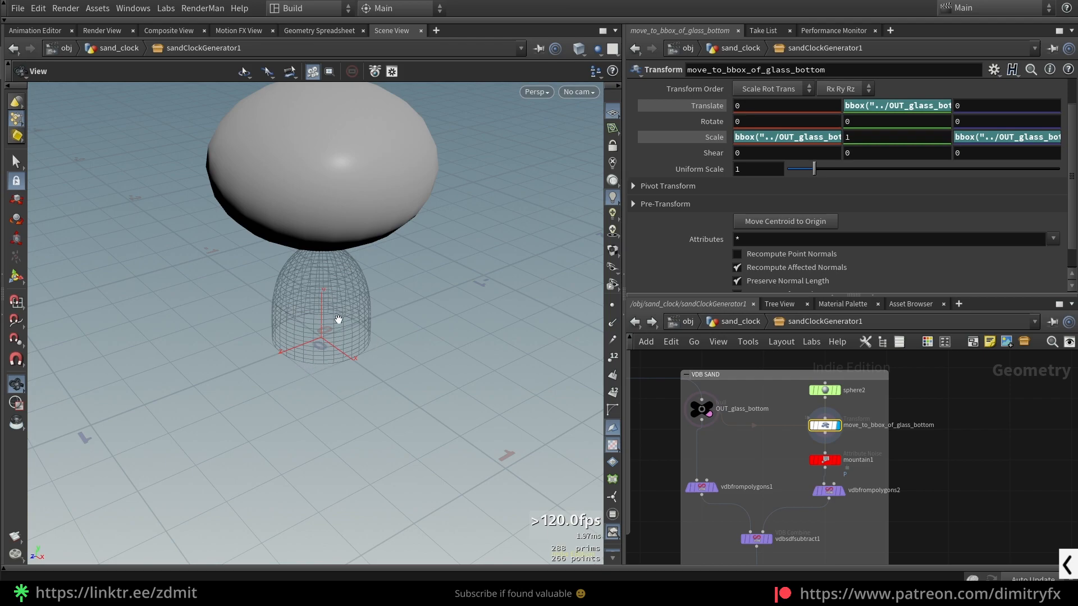
- Compare the Translate Y and Scale X expressions of move_to_bbox_of_glass_bottom
left_click(699, 142)
left_click(699, 141)
left_click(756, 141)
left_click(890, 106)
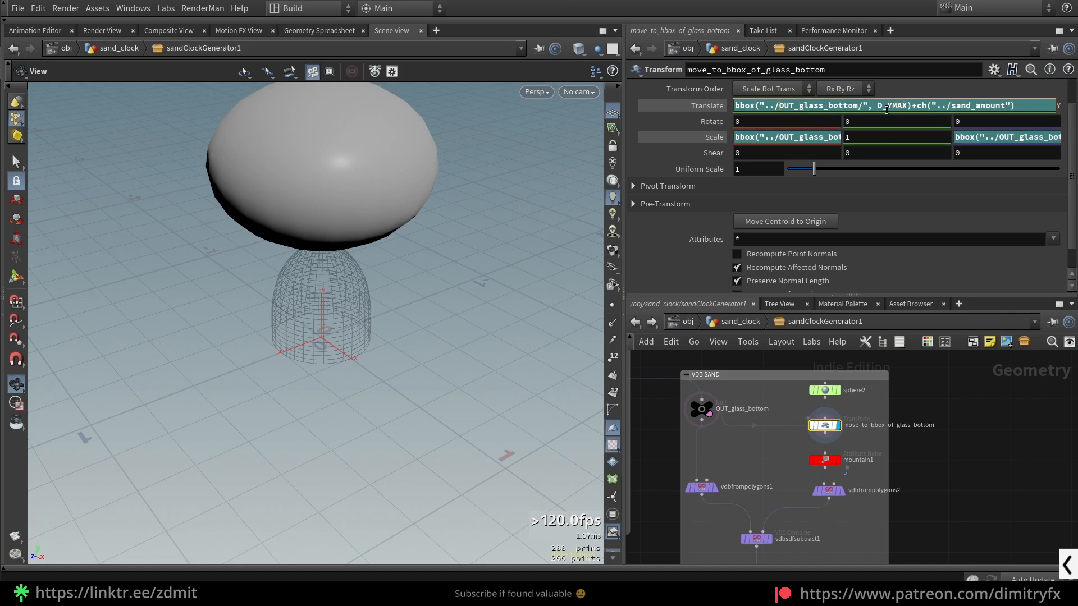
left_click(773, 137)
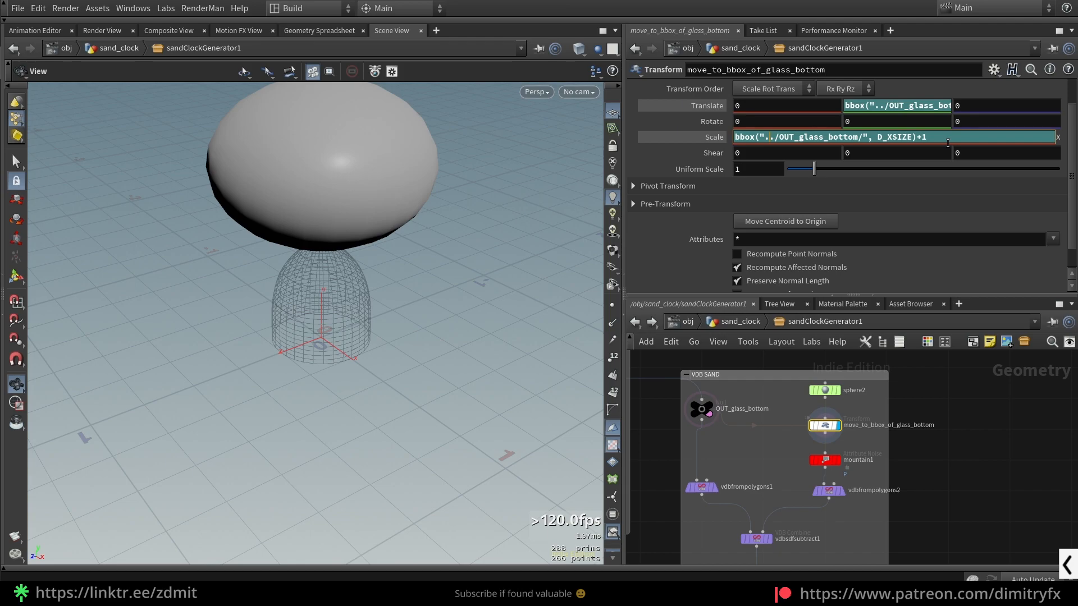
- Try removing the +1 offset from the transform's Scale X expression, then undo the change
middle_click_drag(817, 553, 815, 538)
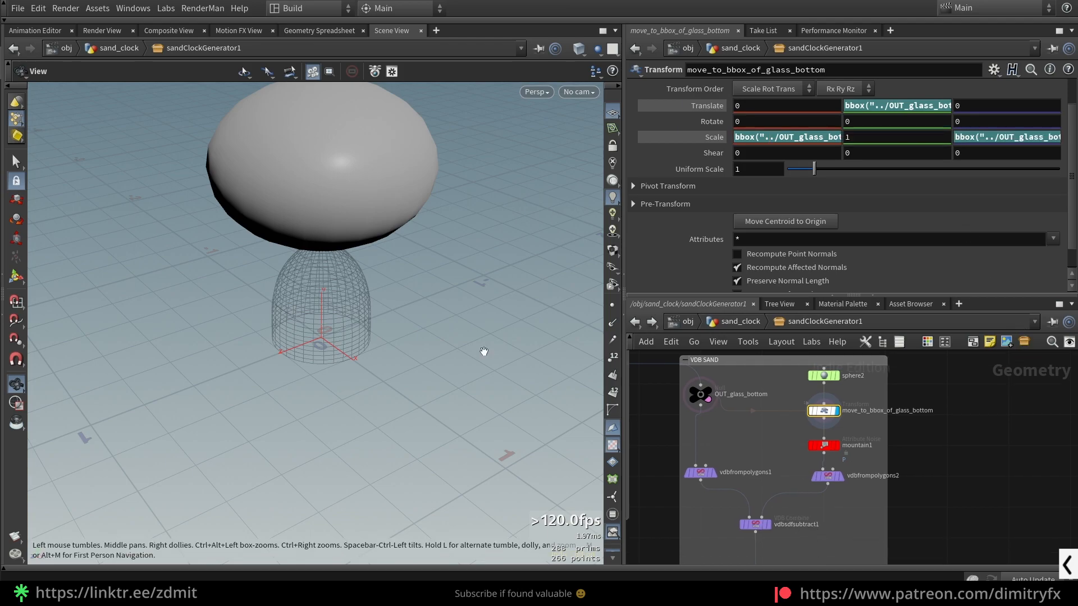
left_click_drag(348, 270, 401, 307)
scroll(402, 308, "up", 5)
scroll(400, 306, "down", 3)
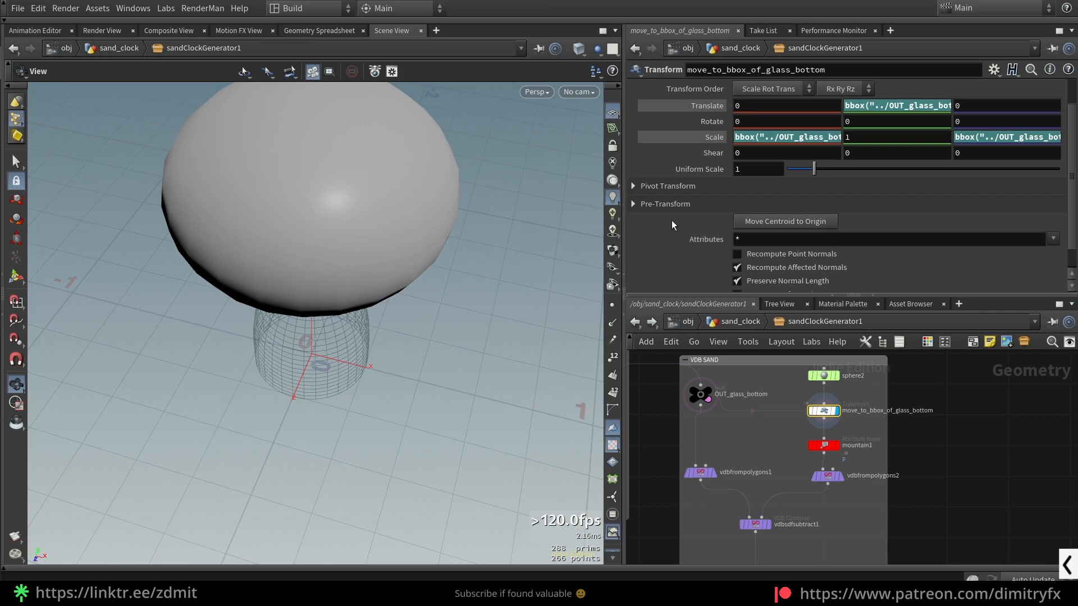
left_click(835, 138)
key("BackSpace")
key("BackSpace")
key("Return")
key("ctrl+z")
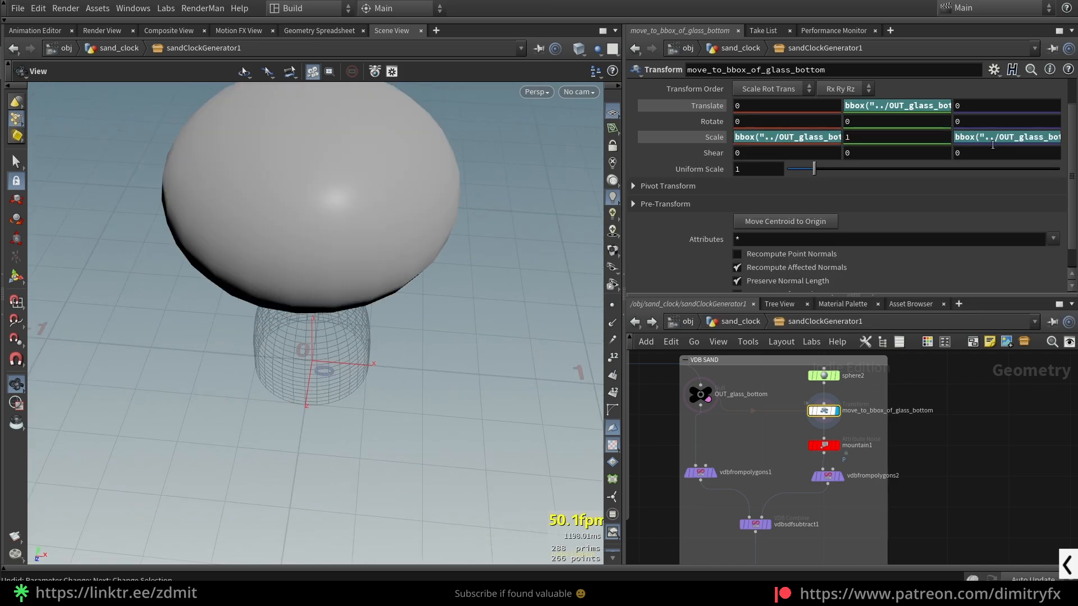
- Try editing the transform's Scale Z expression, undo the change, and inspect its D_ZSIZE argument
left_click(993, 140)
key("Return")
left_click_drag(270, 224, 354, 219)
key("ctrl+z")
left_click_drag(382, 310, 466, 337)
left_click(990, 137)
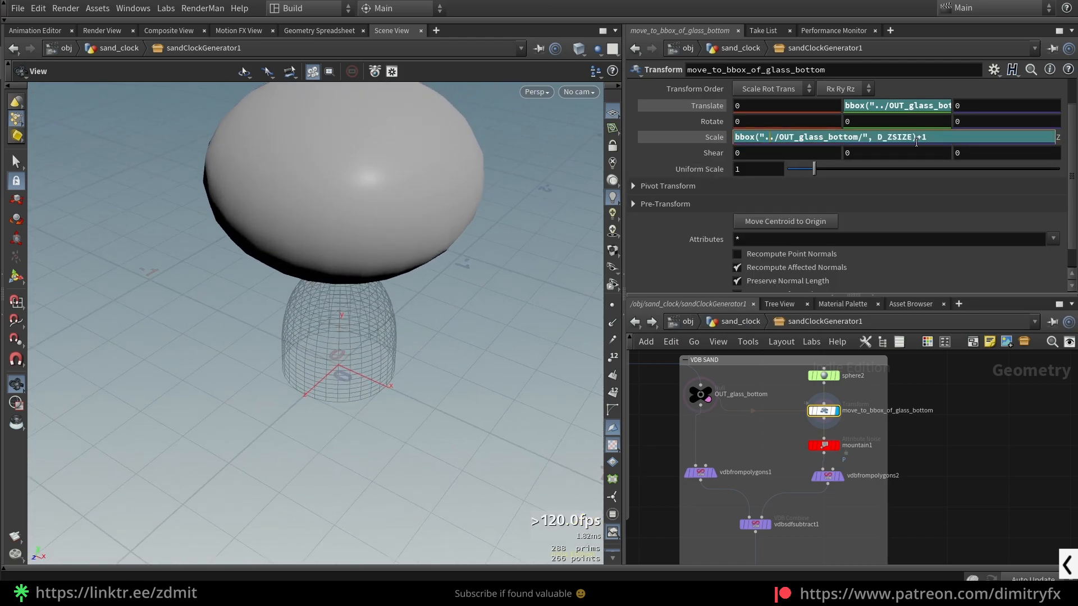
- Display the noise-deformed sphere from mountain1, followed by the vdbsdfsubtract1 result inside the glass
left_click(824, 445)
left_click(837, 445)
left_click_drag(388, 253, 414, 337)
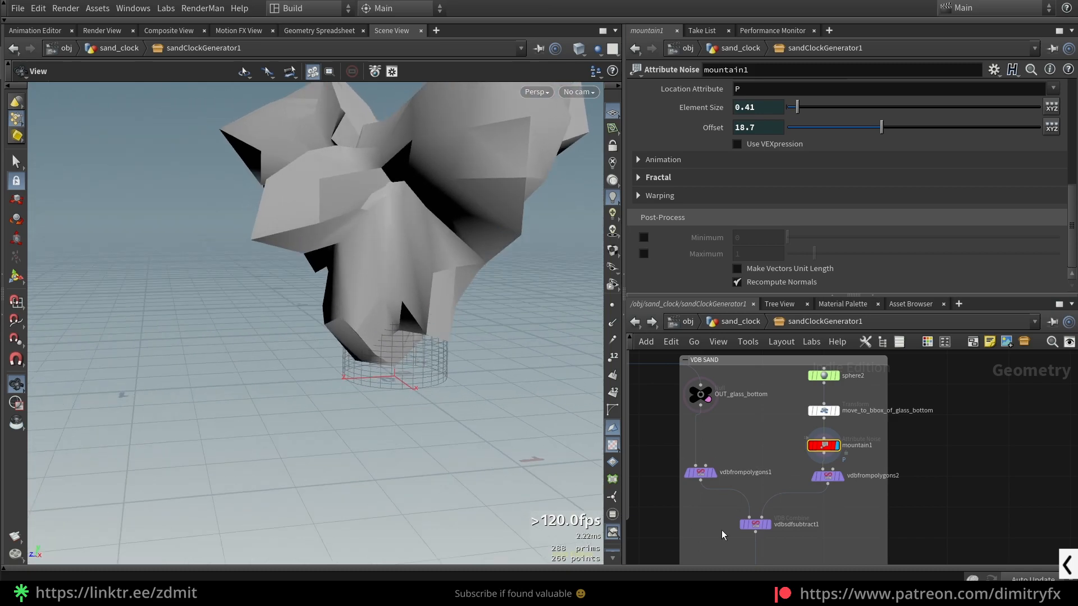
left_click_drag(788, 544, 733, 517)
key("r")
left_click_drag(421, 354, 393, 379)
scroll(402, 365, "up", 5)
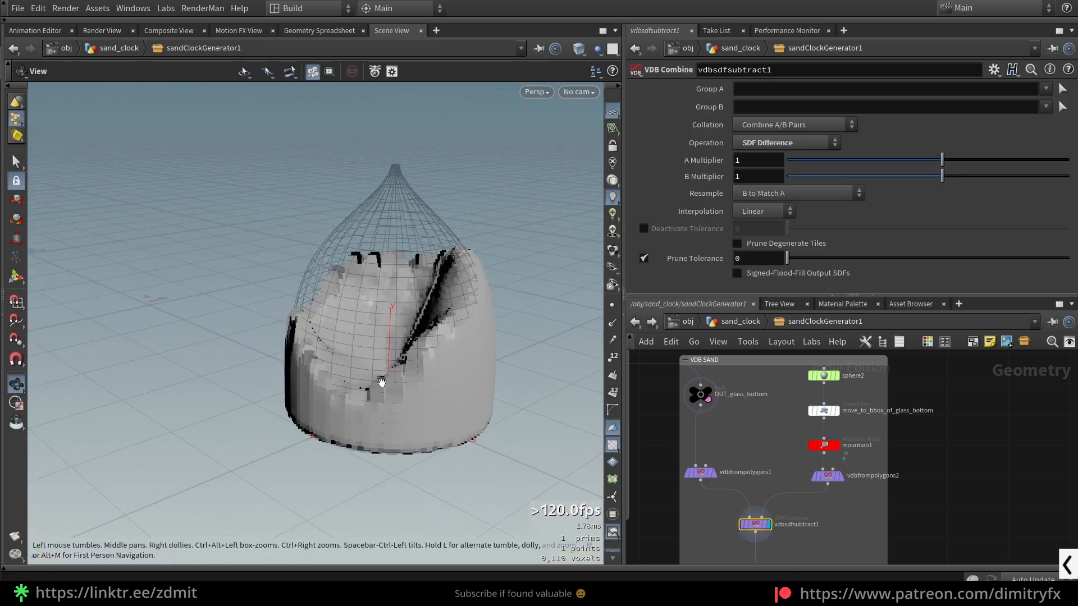
- Review mountain1's amplitude, noise type, element size and offset parameters
left_click_drag(766, 437, 850, 460)
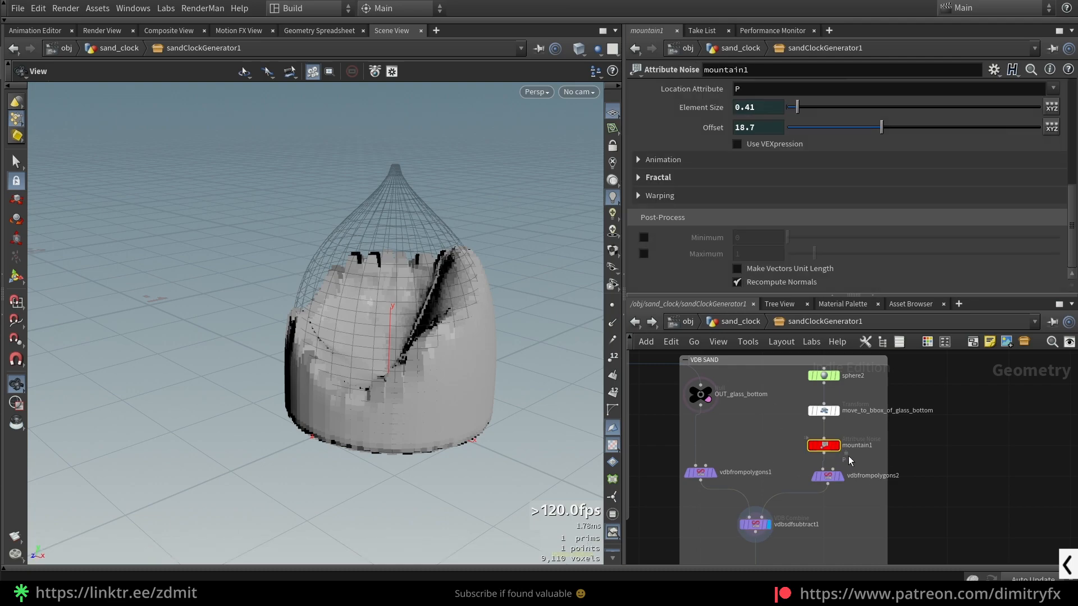
scroll(708, 174, "up", 5)
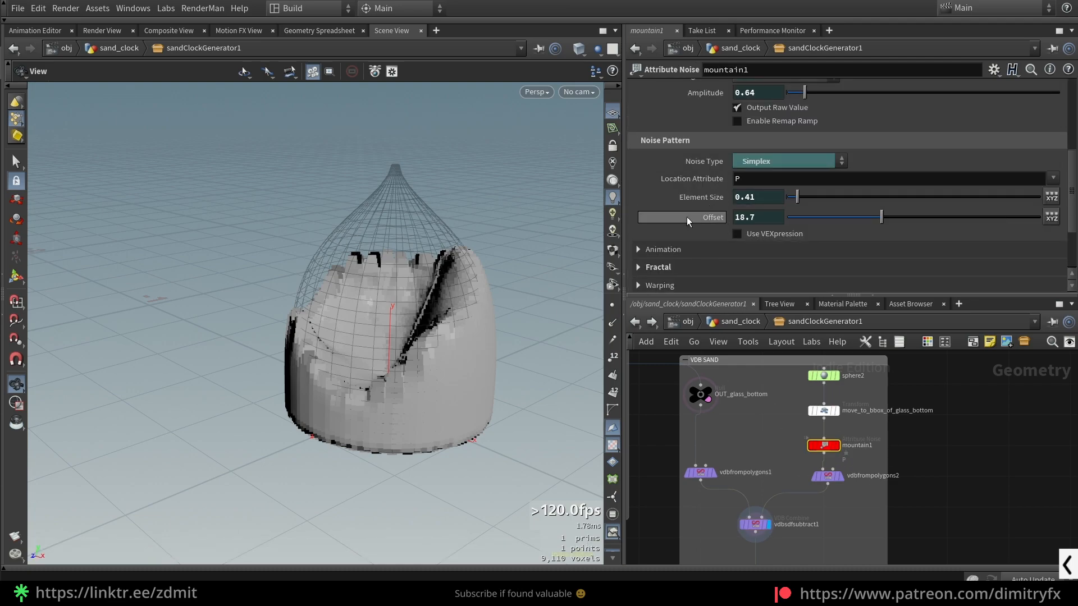
scroll(708, 155, "up", 1)
scroll(712, 164, "down", 2)
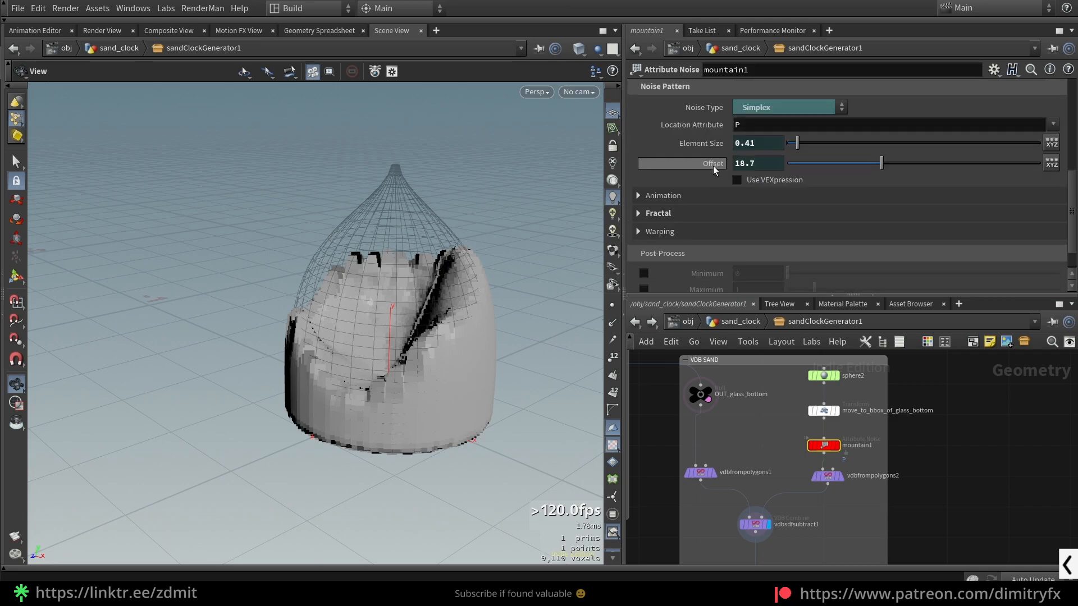
scroll(712, 164, "up", 2)
- Display vdbfrompolygons2 to view the VDB version of the noisy sphere and its voxel size reference
left_click(828, 476)
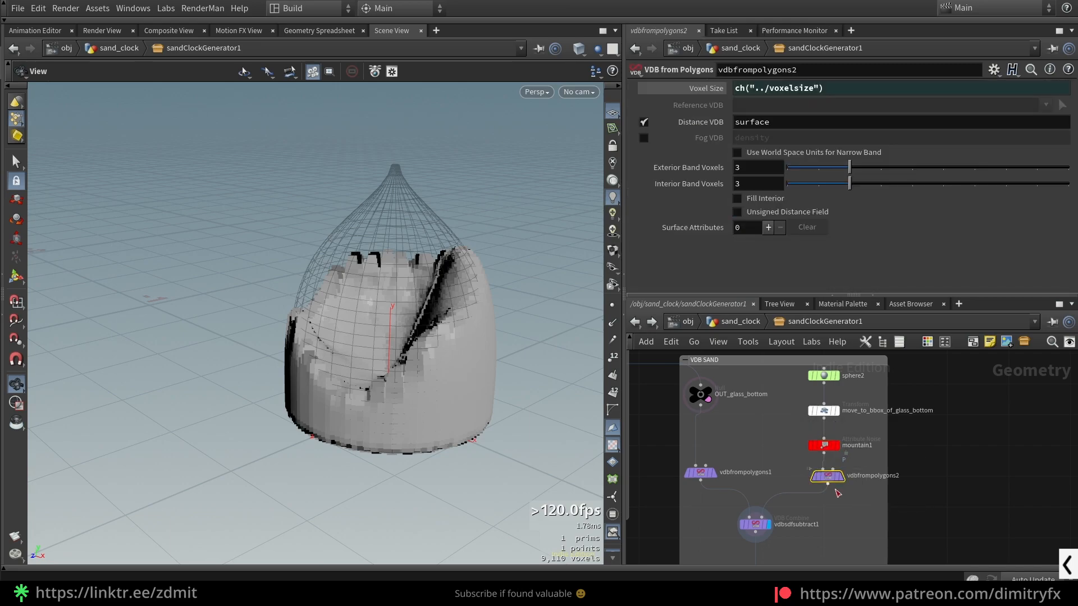
scroll(858, 497, "up", 4)
scroll(450, 301, "down", 5)
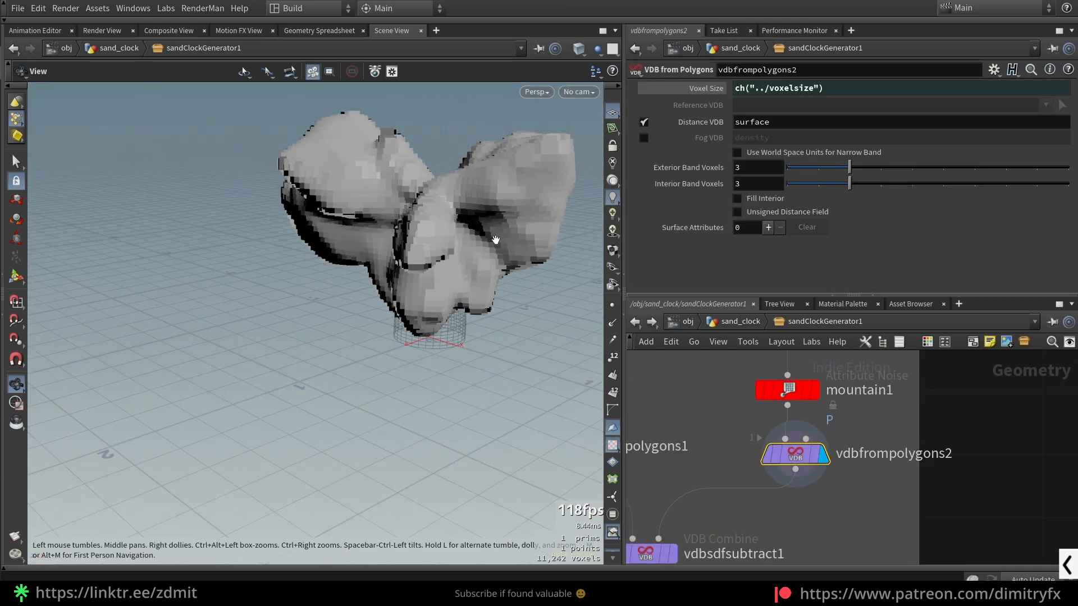
scroll(836, 494, "down", 5)
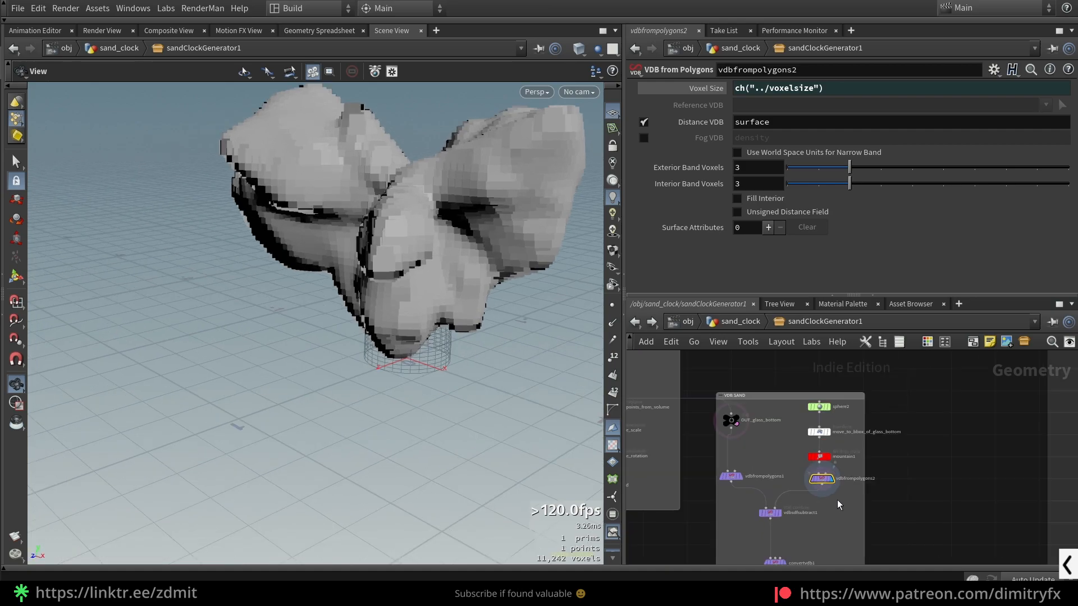
- Display vdbsdfsubtract1 again and inspect the sand volume produced by its SDF Difference operation
scroll(732, 476, "up", 5)
left_click(781, 439)
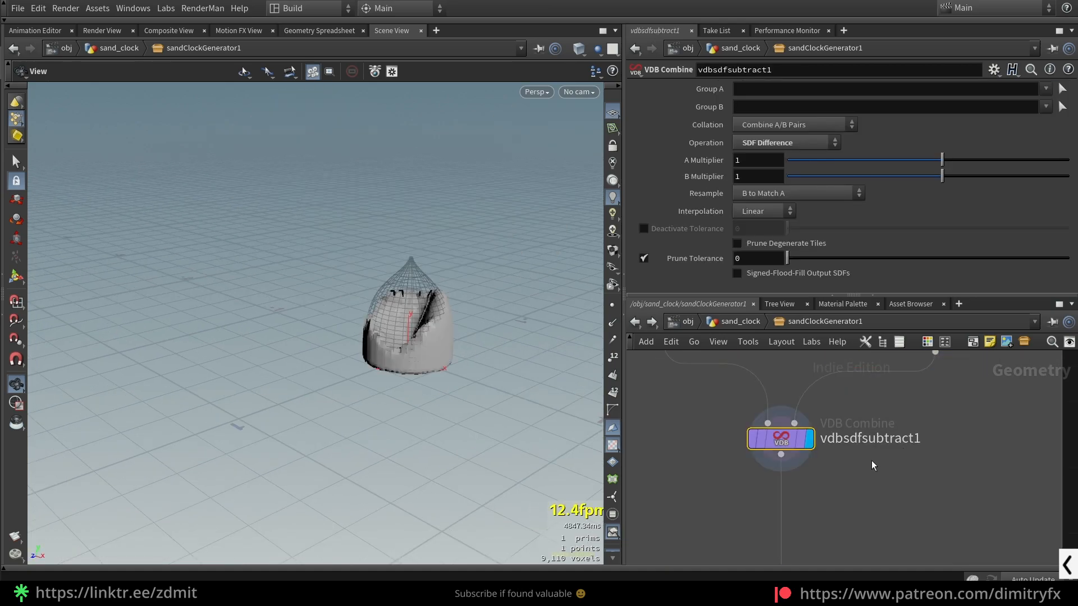
scroll(420, 331, "up", 6)
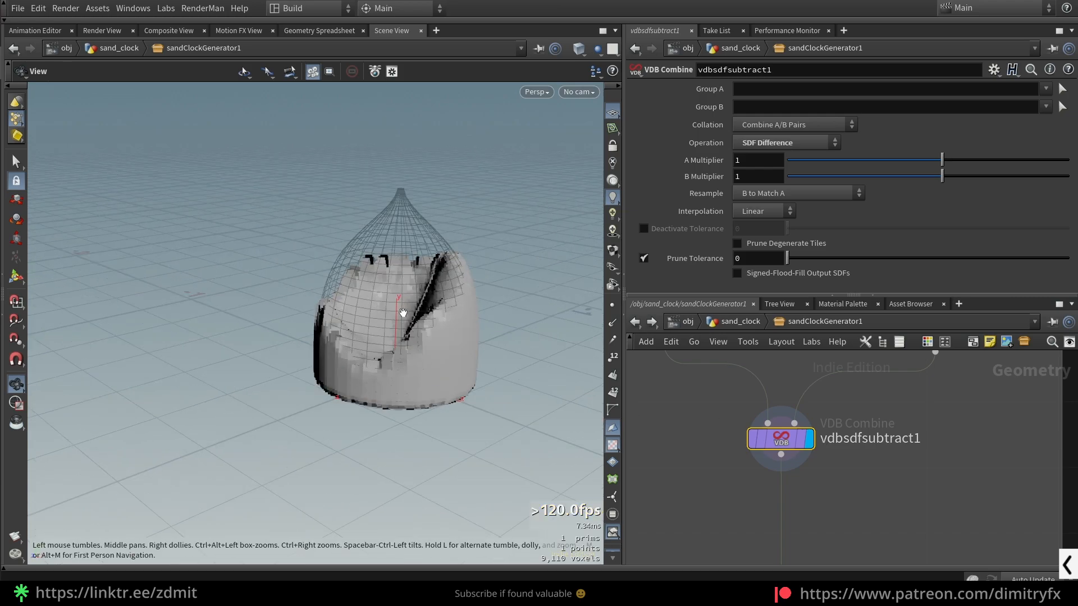
scroll(870, 472, "down", 4)
left_click_drag(358, 316, 426, 402)
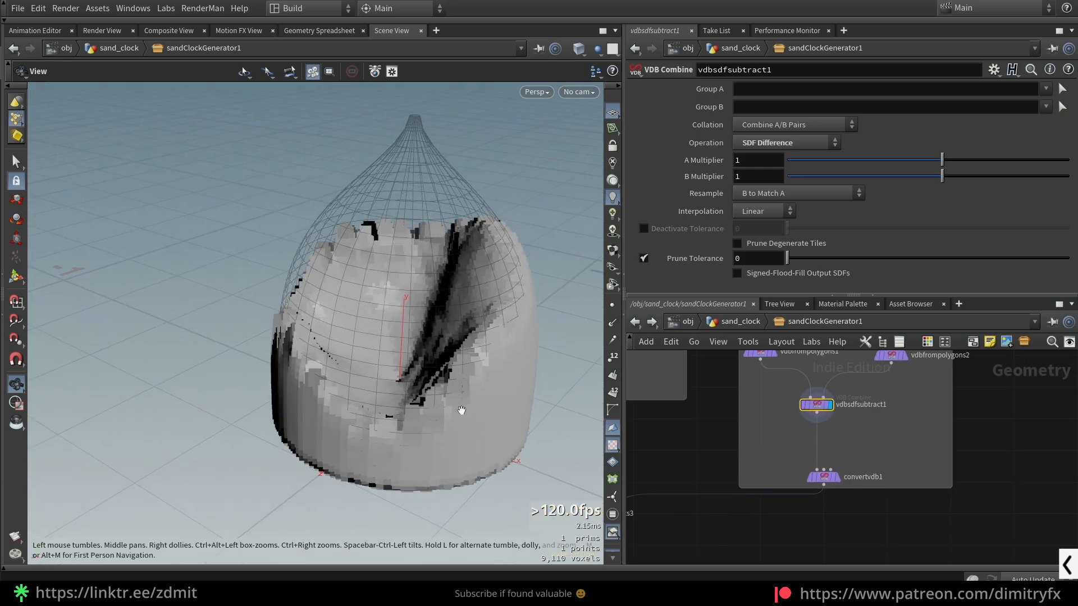
- Display vdbfrompolygons1 to view the VDB version of the glass bottom
middle_click_drag(783, 426, 816, 501)
left_click_drag(419, 270, 480, 218)
left_click(807, 427)
middle_click_drag(783, 505, 758, 429)
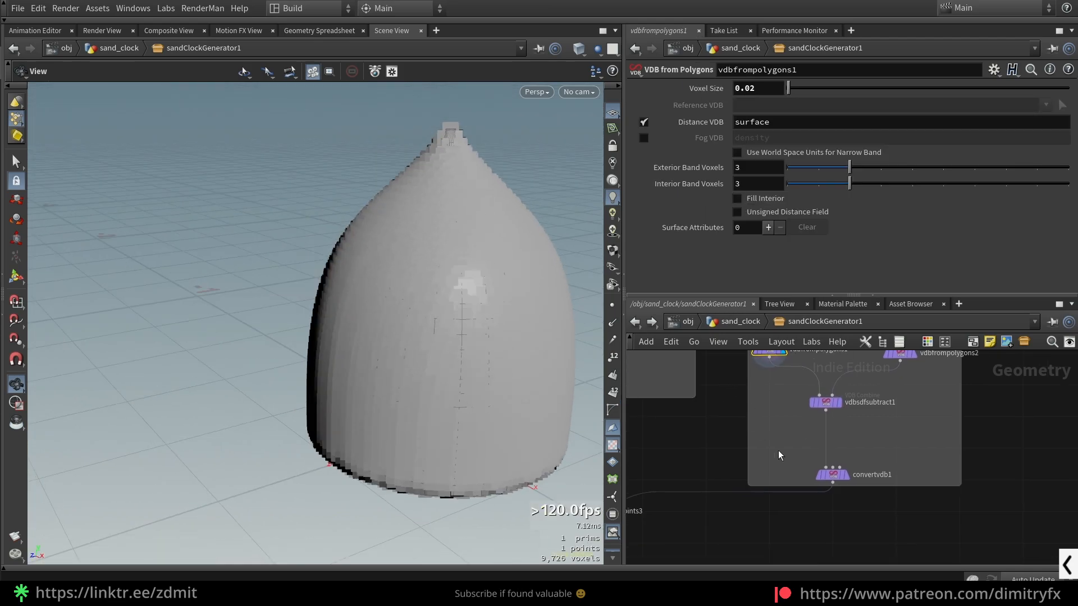
- Display convertvdb1 and examine its polygon conversion, adaptivity reference and the sand mesh in wire-over-shaded view
left_click(846, 475)
left_click_drag(405, 299, 443, 331)
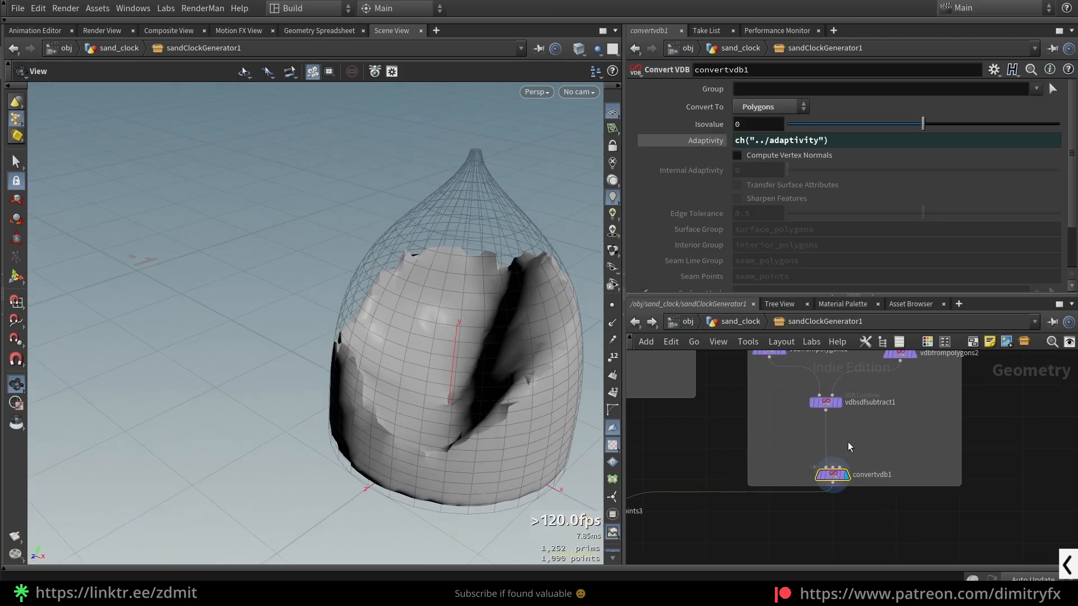
left_click(717, 144)
left_click_drag(794, 141, 790, 142)
middle_click_drag(482, 383, 456, 357)
key("shift+w")
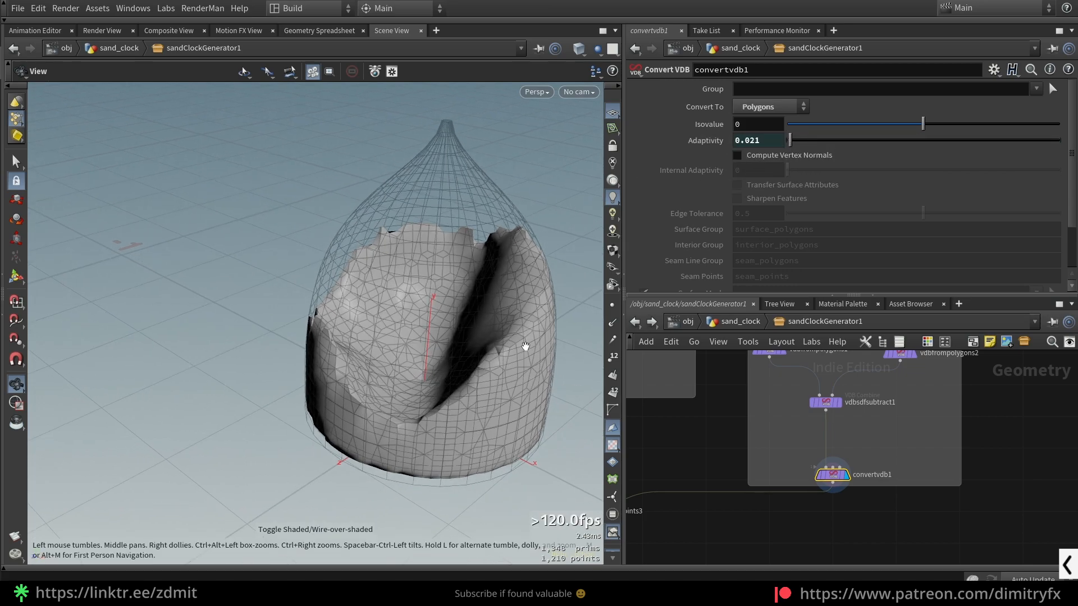
scroll(526, 347, "up", 5)
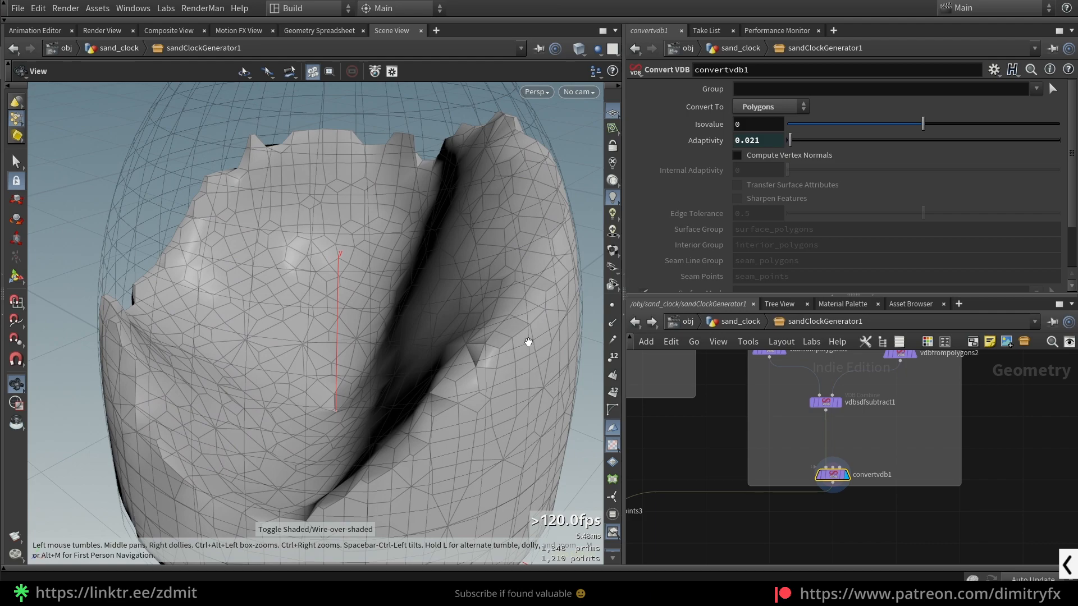
scroll(528, 341, "down", 4)
- Try a higher adaptivity on convertvdb1, undo it and return to plain shaded view
left_click_drag(790, 140, 827, 149)
key("ctrl+z")
key("shift+w")
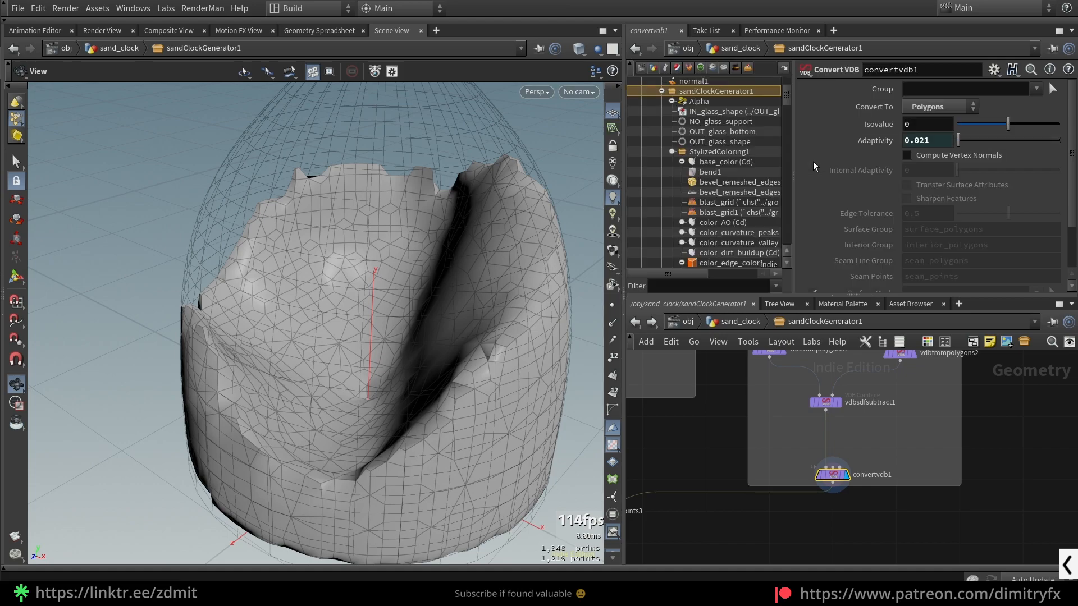
key("shift+w")
key("shift+w")
scroll(413, 320, "down", 1)
scroll(834, 465, "down", 4)
scroll(799, 402, "up", 5)
- Copy the Voxel Size parameter of vdbfrompolygons2
left_click(801, 393)
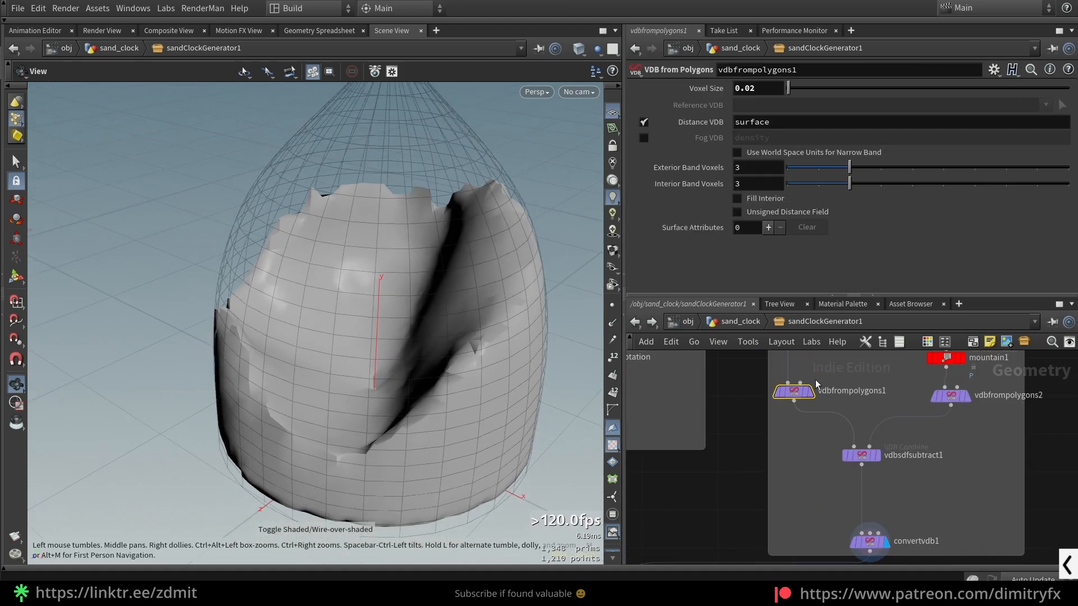
right_click(765, 89)
left_click(829, 193)
left_click(947, 395)
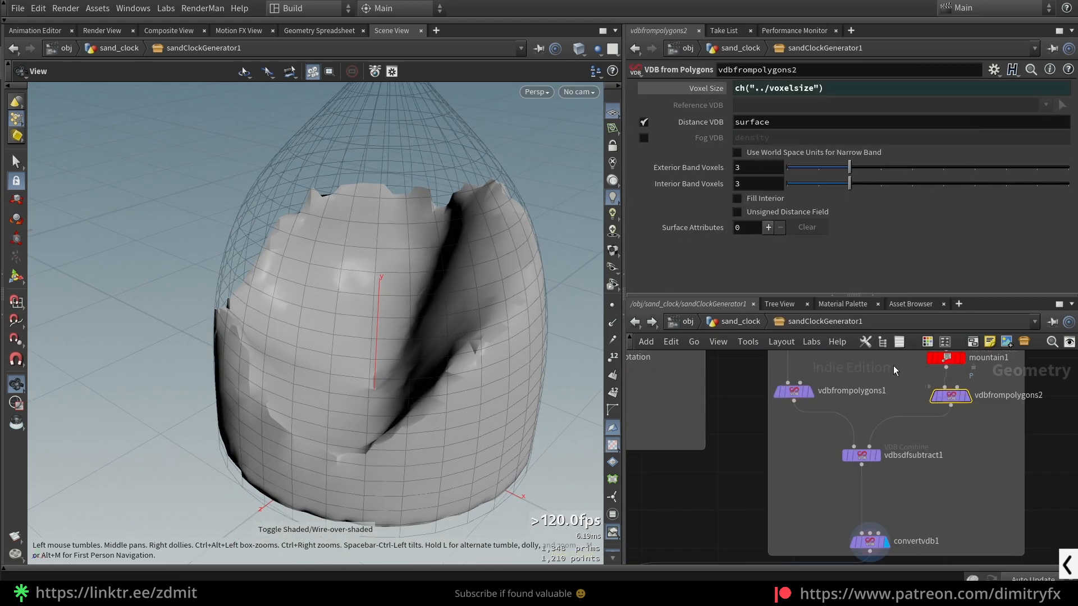
left_click(715, 91)
right_click(751, 89)
left_click(767, 187)
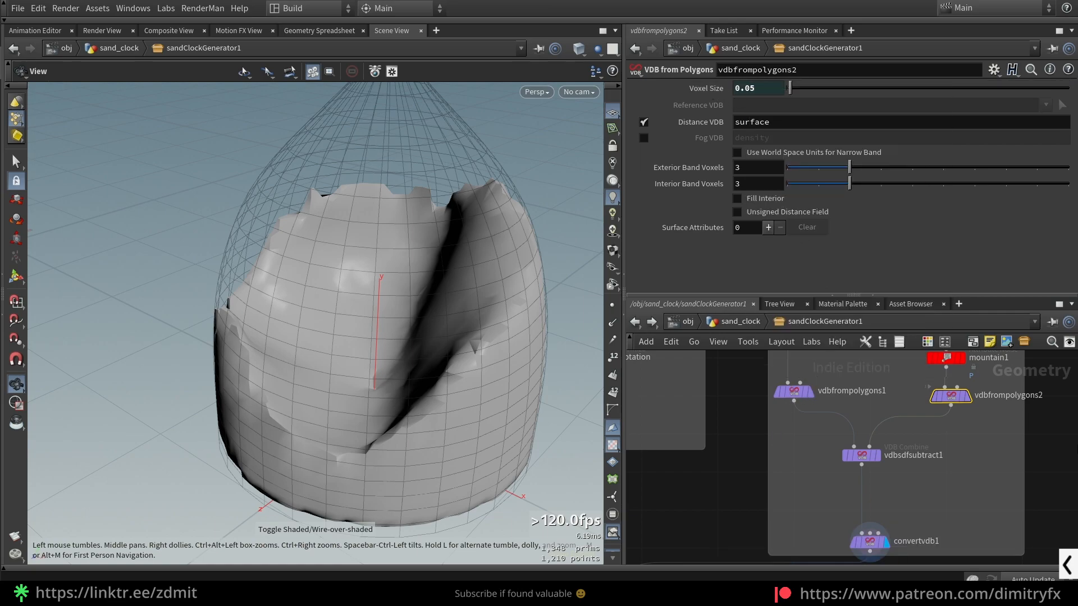
middle_click_drag(969, 414, 936, 455)
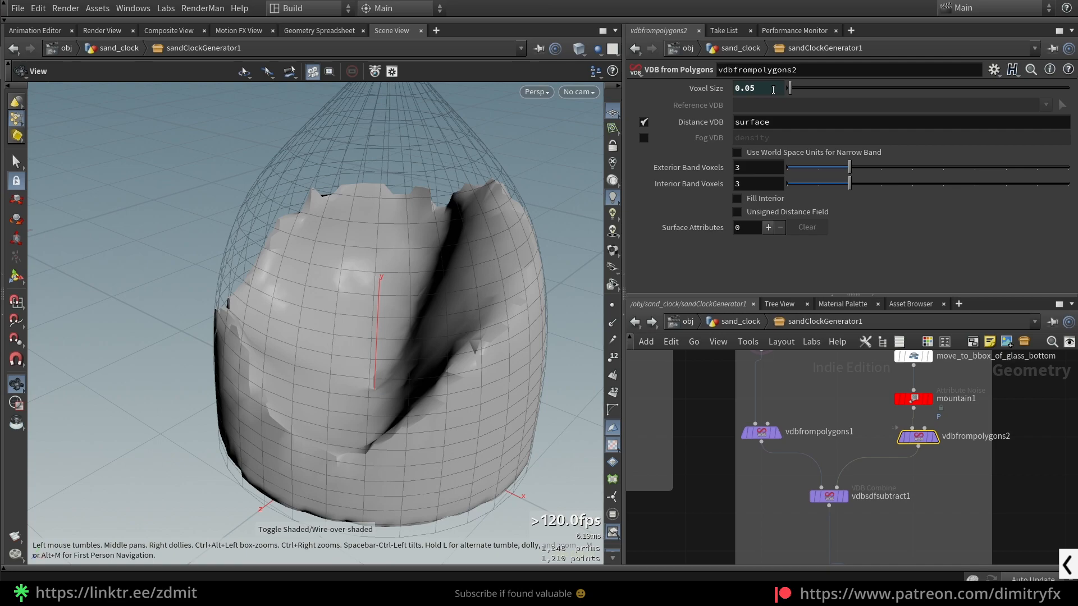
- Display vdbfrompolygons2 and frame the noisy VDB shape in the viewport
left_click(759, 434)
right_click(758, 89)
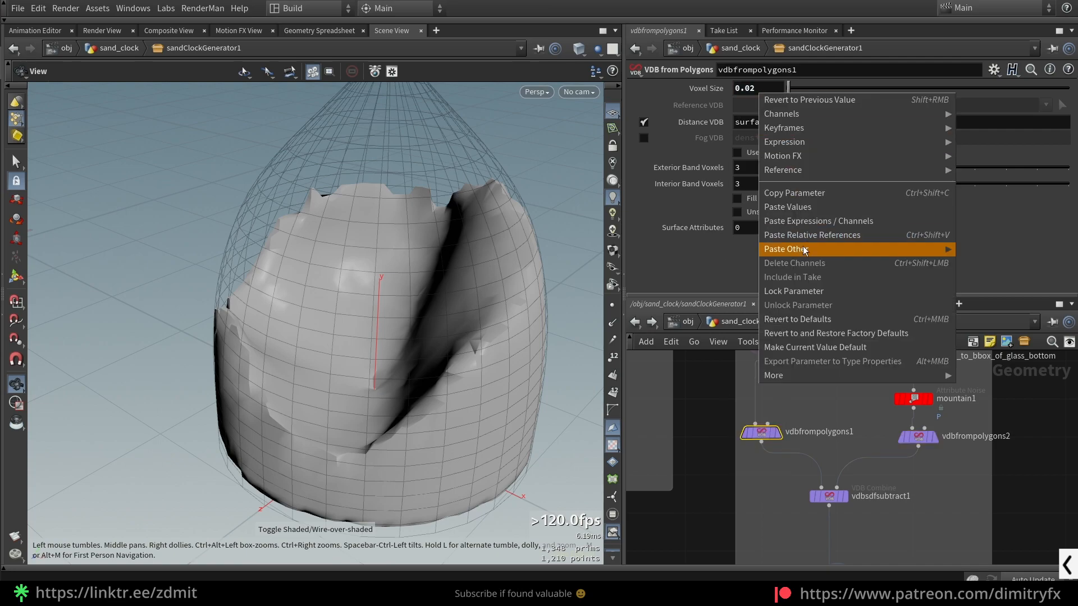
left_click(1015, 467)
left_click(934, 437)
key("space+f")
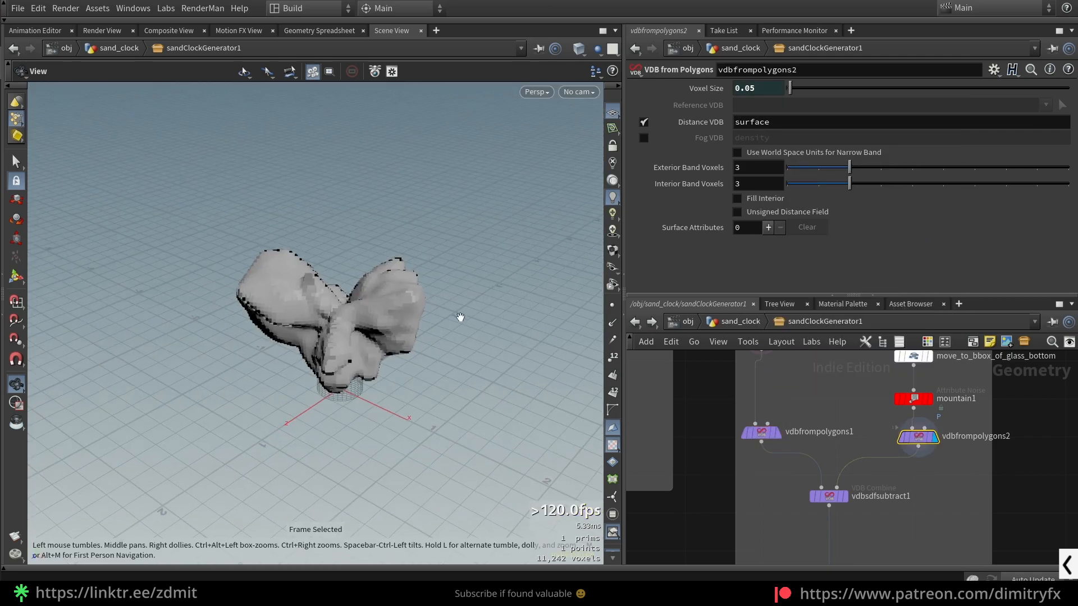
scroll(440, 308, "up", 3)
- Paste the copied voxel size as a relative reference into vdbfrompolygons1's Voxel Size and display that node
left_click(760, 432)
right_click(751, 89)
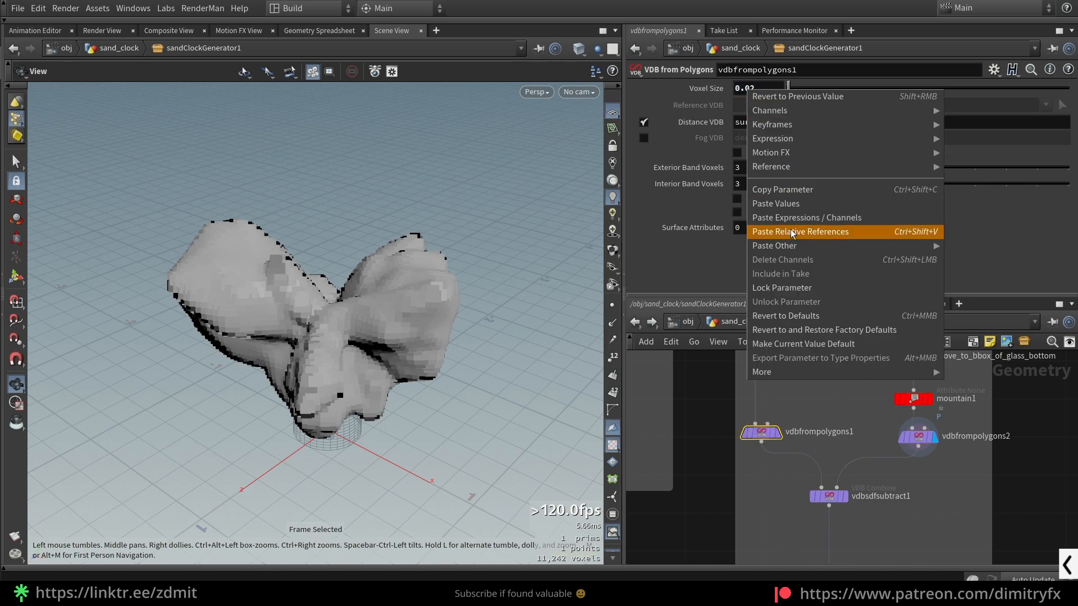
left_click(794, 230)
left_click(778, 433)
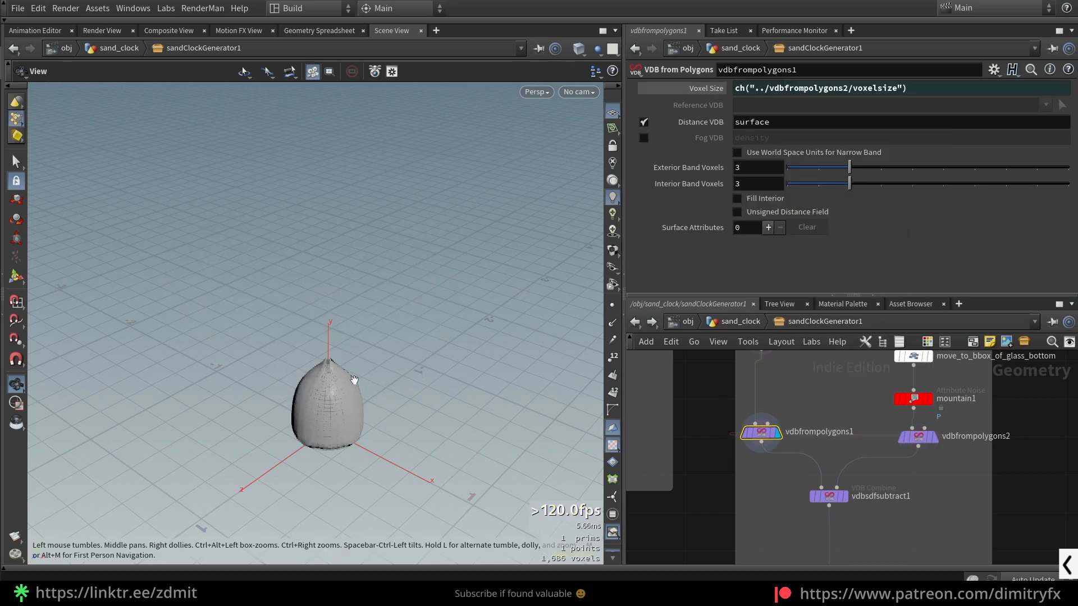
scroll(354, 378, "up", 4)
scroll(344, 400, "down", 2)
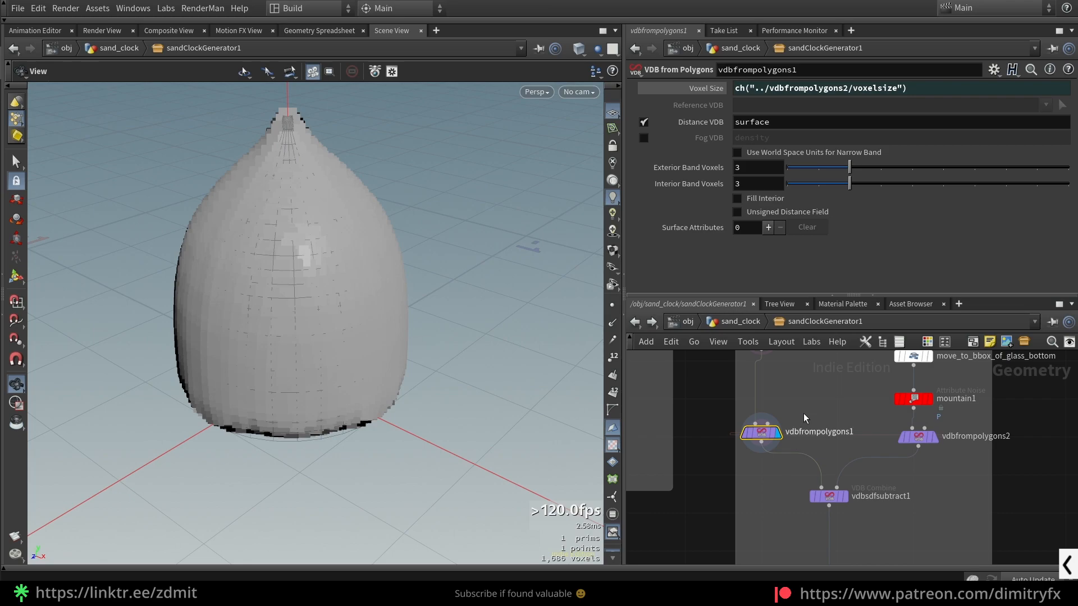
- Inspect the sand at vdbsdfsubtract1 and at convertvdb1 with the linked voxel size
left_click(829, 496)
left_click(843, 496)
left_click_drag(371, 348, 313, 205)
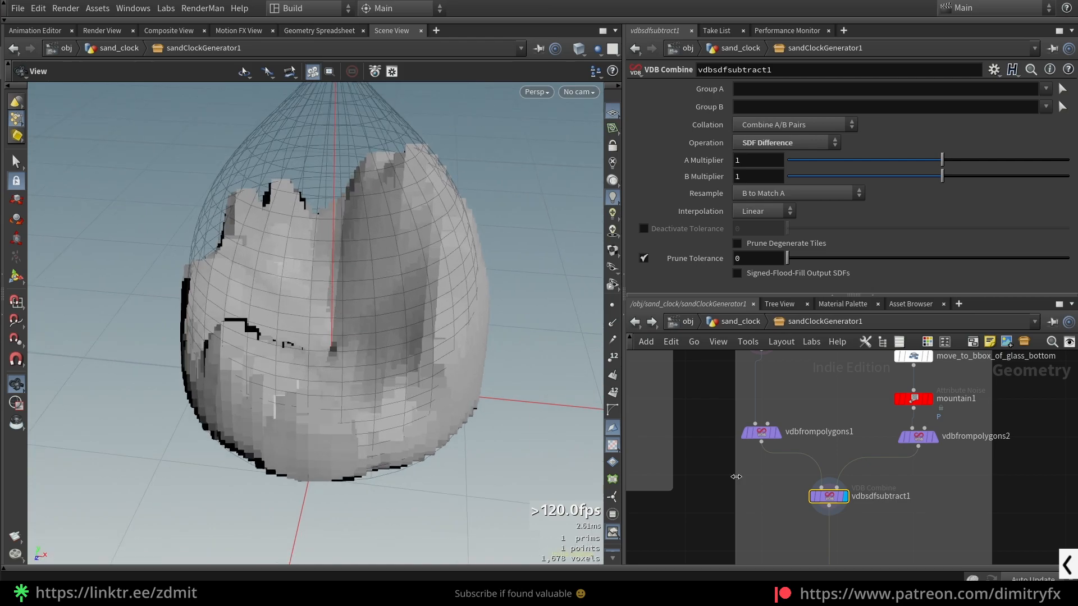
middle_click_drag(780, 539, 774, 410)
left_click(831, 453)
left_click(846, 454)
left_click_drag(366, 284, 393, 292)
- Replace vdbfrompolygons1's voxel size reference with a fixed value of 0.02
middle_click_drag(762, 447, 751, 587)
left_click(742, 445)
key("ctrl+z")
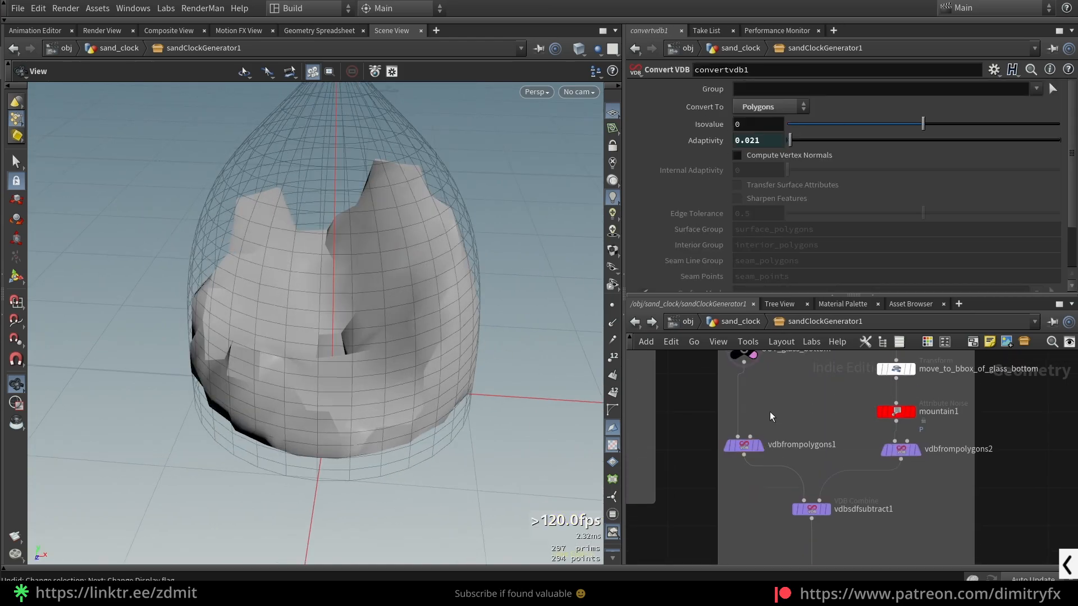
left_click(744, 445)
left_click(738, 90)
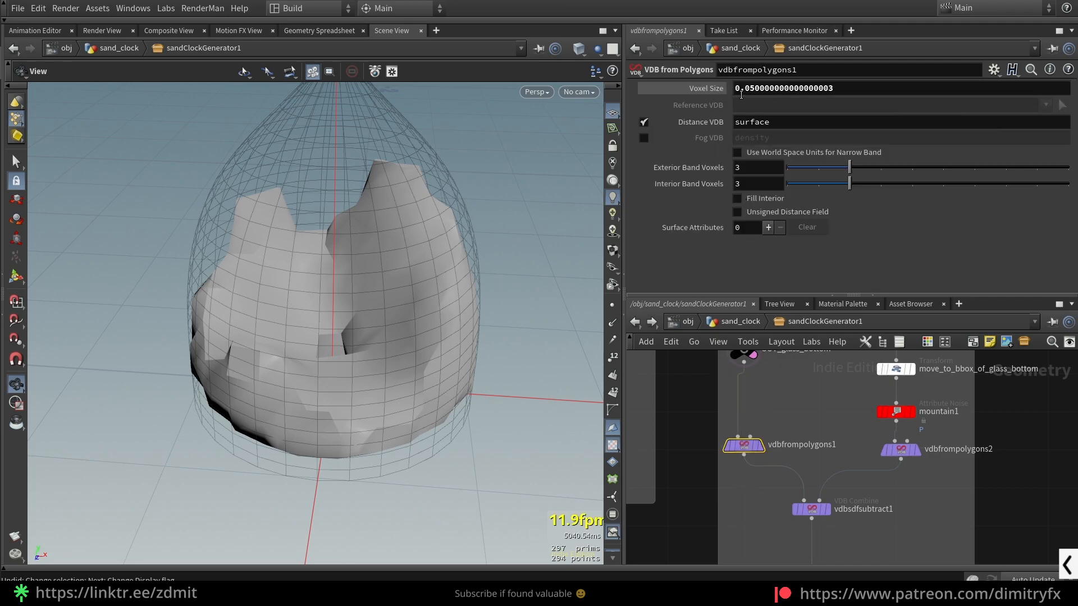
type("2")
key("Return")
- Try a voxel size of 0.01 on vdbfrompolygons1, then undo back to the relative reference
left_click(805, 92)
key("BackSpace")
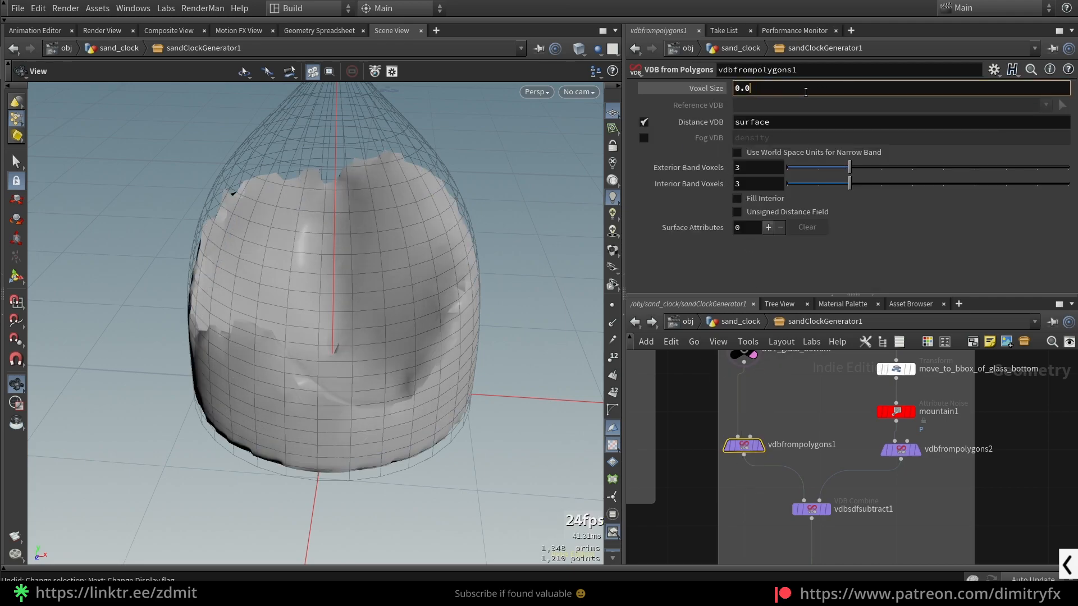
type("1")
key("Return")
key("ctrl+z")
key("ctrl+z")
key("ctrl+z")
key("ctrl+shift+z")
key("ctrl+z")
- Try multiplying vdbfrompolygons1's voxel size reference by 2 and undo it
left_click(908, 92)
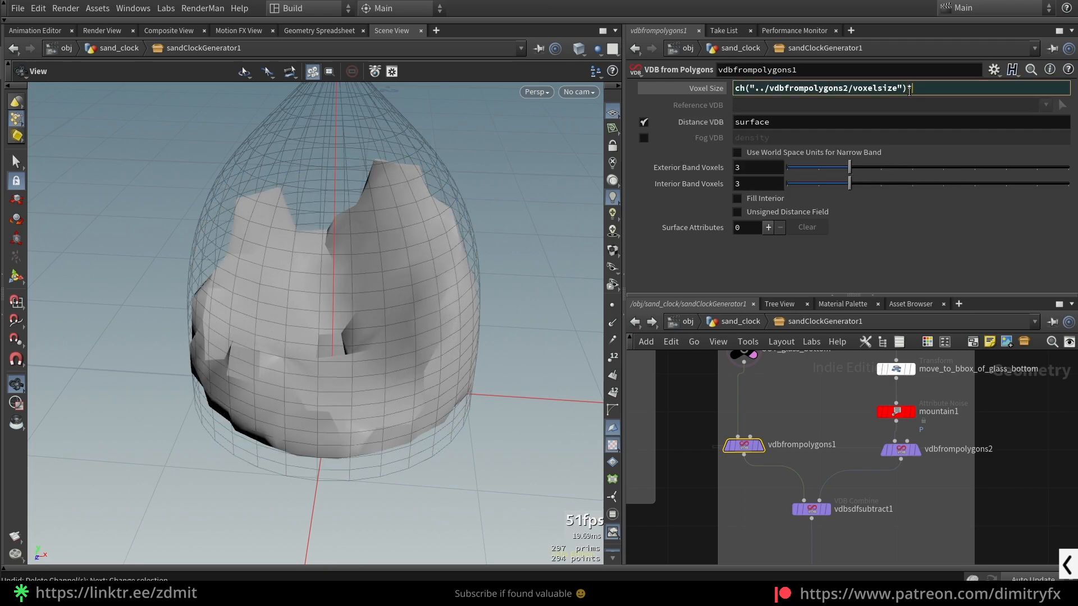
type("*2")
key("Return")
key("ctrl+z")
- Set vdbfrompolygons1's Voxel Size expression to ch("../vdbfrompolygons2/voxelsize")/4
left_click(910, 92)
key("Return")
left_click(696, 92)
left_click(696, 92)
left_click(931, 90)
key("BackSpace")
type("4")
key("Return")
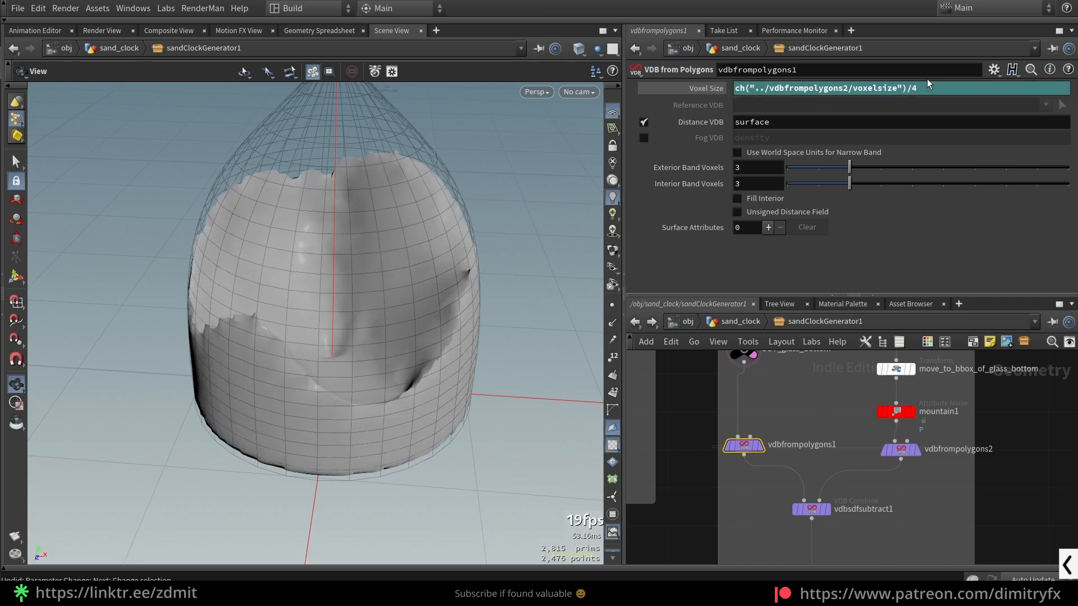
left_click(709, 92)
left_click(710, 92)
- Inspect the refined sand mesh with and without wireframe and check vdbfrompolygons2's voxel size reference
left_click_drag(410, 303, 454, 270)
key("shift+w")
key("shift+w")
key("shift+w")
key("shift+w")
left_click(860, 530)
left_click(900, 449)
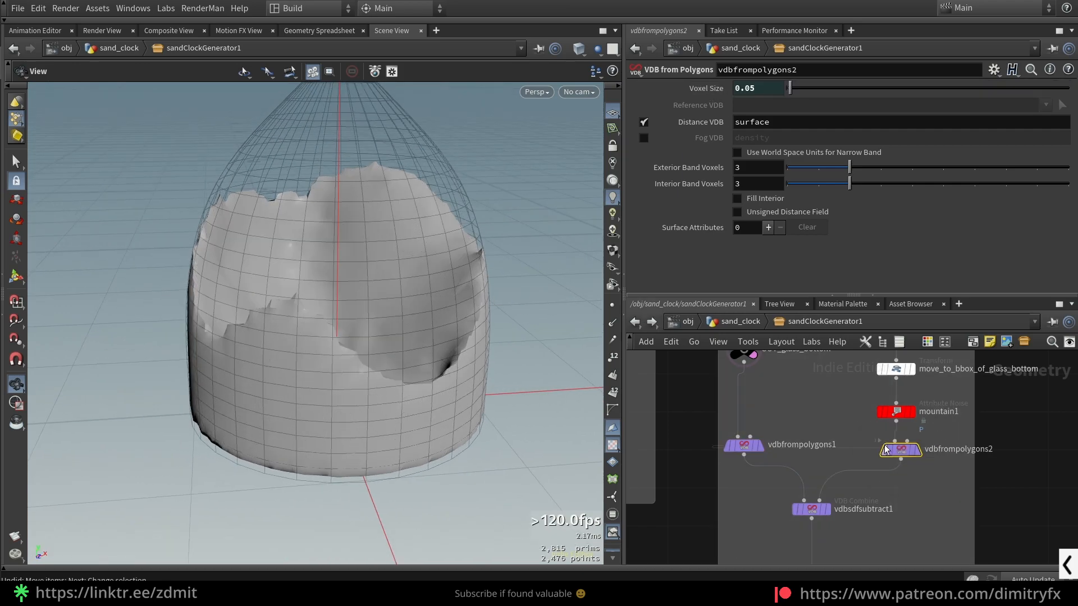
left_click(694, 88)
left_click(692, 84)
- Return to the sand_clock level and set sandClockGenerator1's sand voxel size to 0.03
left_click(749, 321)
scroll(258, 404, "up", 10)
scroll(375, 313, "up", 5)
left_click_drag(257, 403, 418, 359)
scroll(391, 320, "down", 5)
scroll(409, 334, "up", 3)
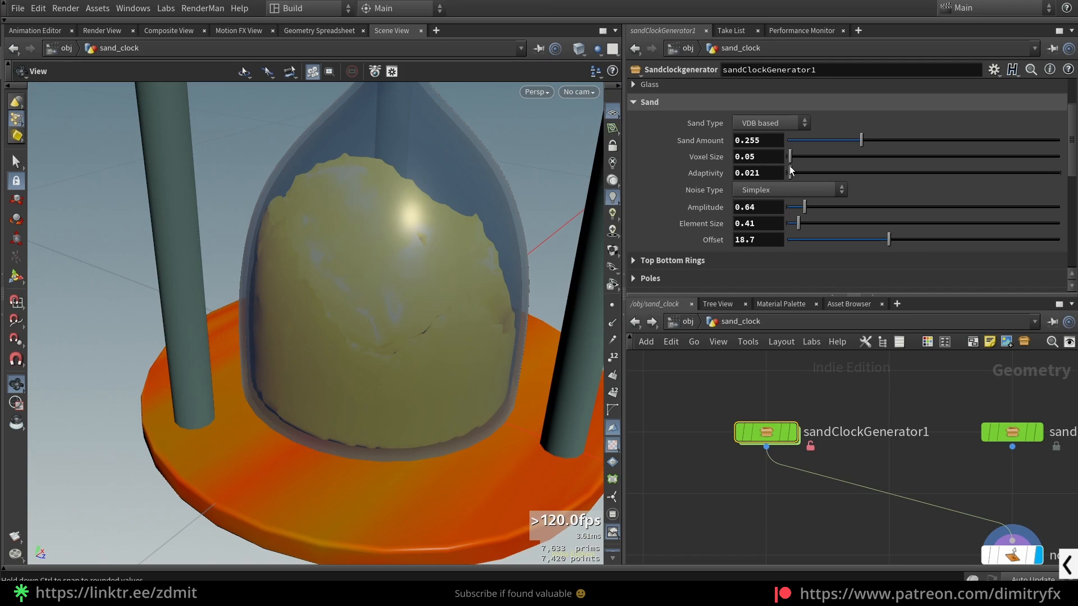
left_click(768, 157)
key("BackSpace")
type("3")
key("Return")
left_click_drag(521, 297, 595, 264)
- Adjust the sand to amount 0.279, amplitude 1.12, element size 0.64 and offset 13.3, viewing the lower bulb
mouse_move(860, 140)
left_mouse_down()
mouse_move(881, 144)
mouse_move(848, 141)
mouse_move(869, 140)
left_mouse_up()
mouse_move(888, 240)
left_mouse_down()
mouse_move(972, 242)
mouse_move(880, 228)
mouse_move(892, 227)
left_mouse_up()
left_click_drag(823, 209, 860, 240)
scroll(464, 248, "down", 5)
left_click_drag(504, 247, 461, 228)
scroll(458, 234, "up", 3)
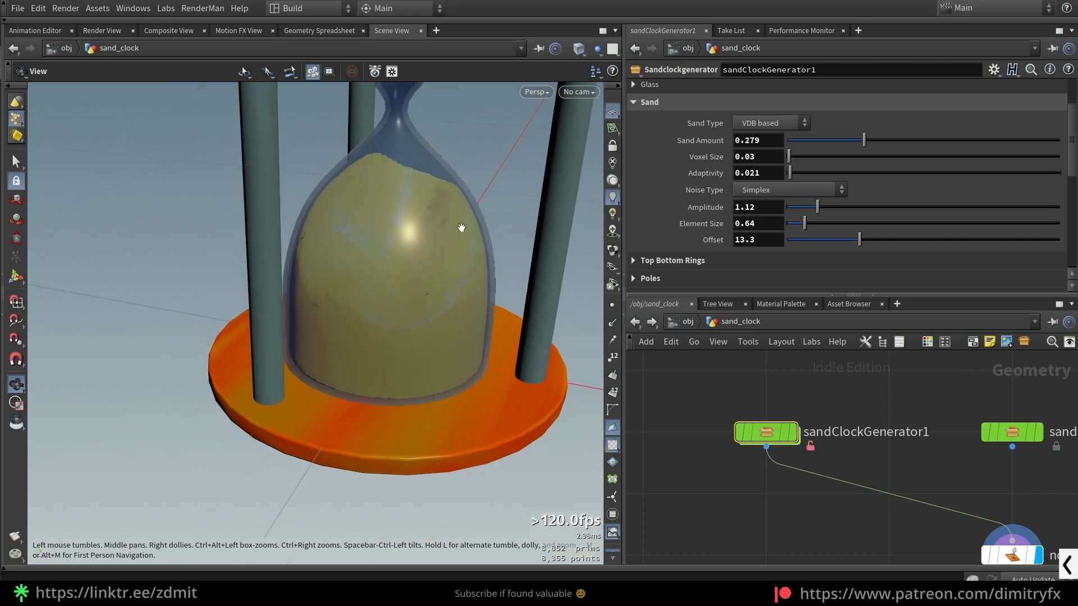
left_click_drag(334, 241, 412, 252)
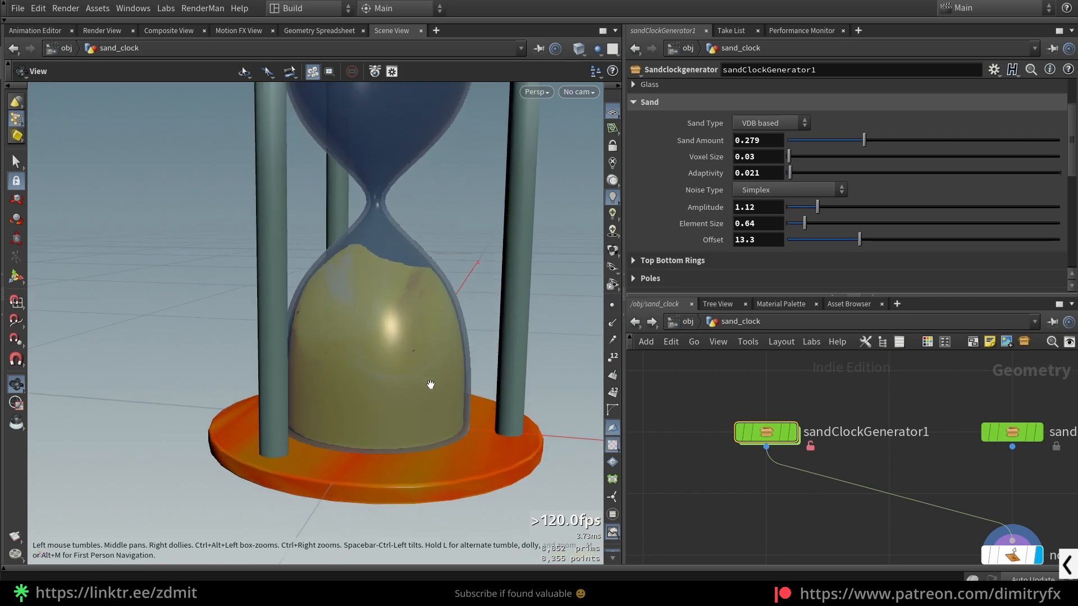
left_click_drag(430, 386, 414, 348)
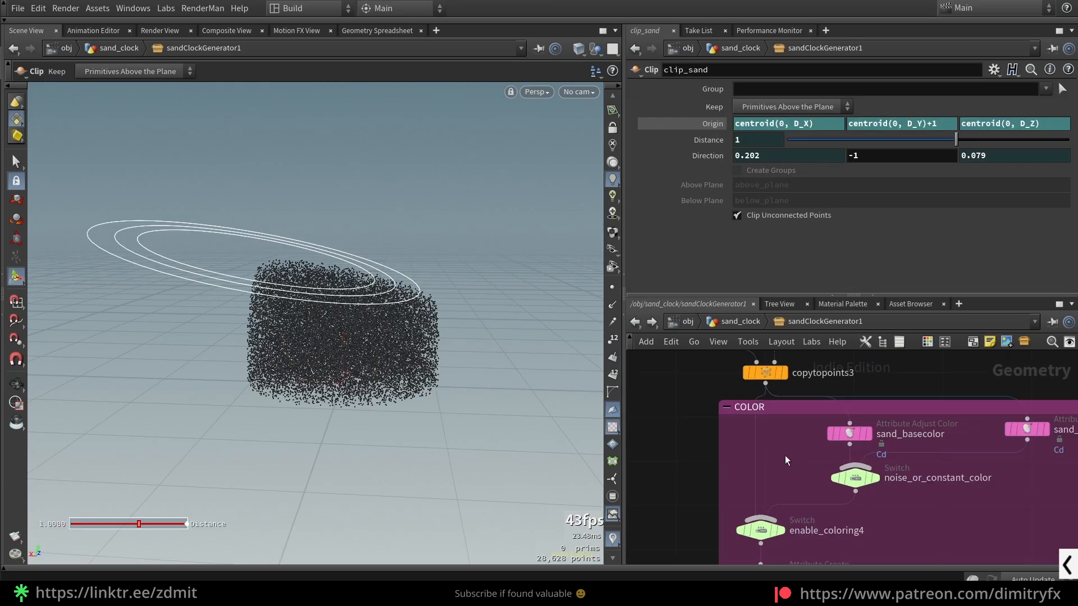
- Display sand_basecolor in the COLOR group and review its attribute, operation and constant color settings
left_click(851, 434)
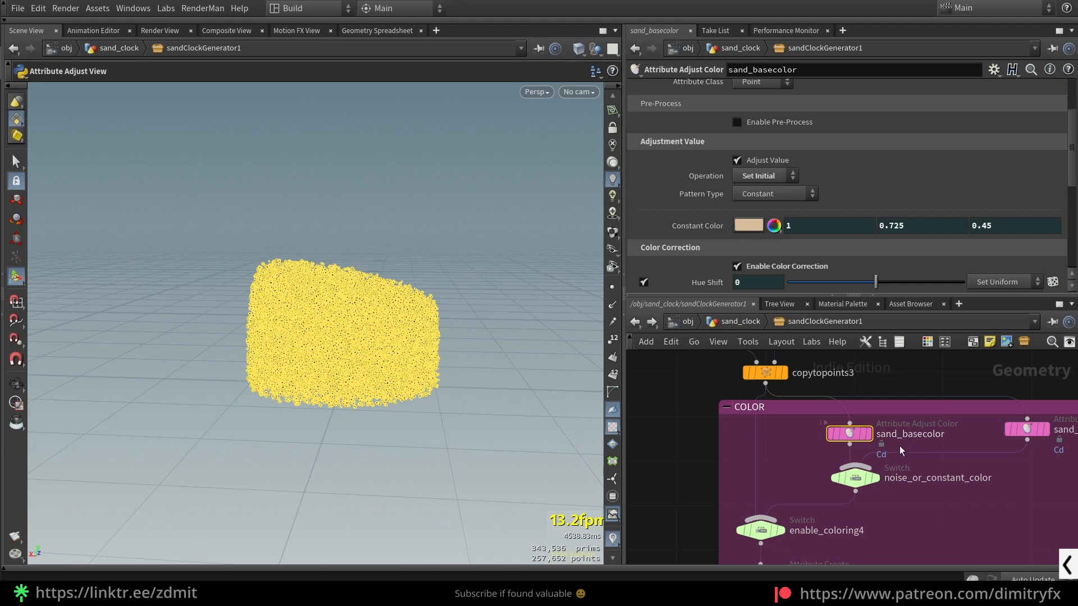
scroll(728, 176, "up", 5)
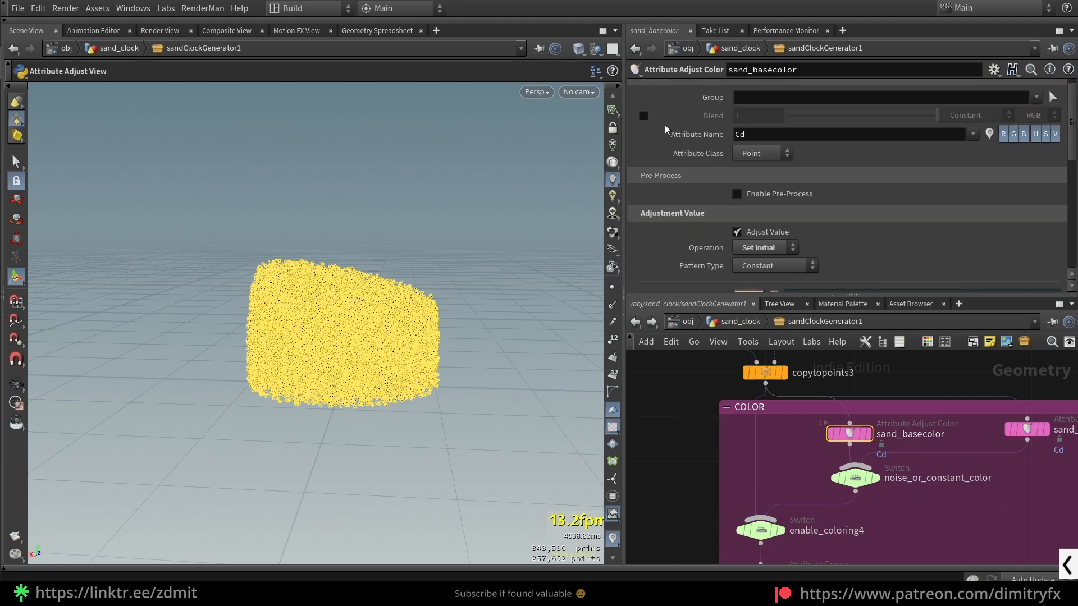
right_click_drag(455, 410, 380, 347, "alt")
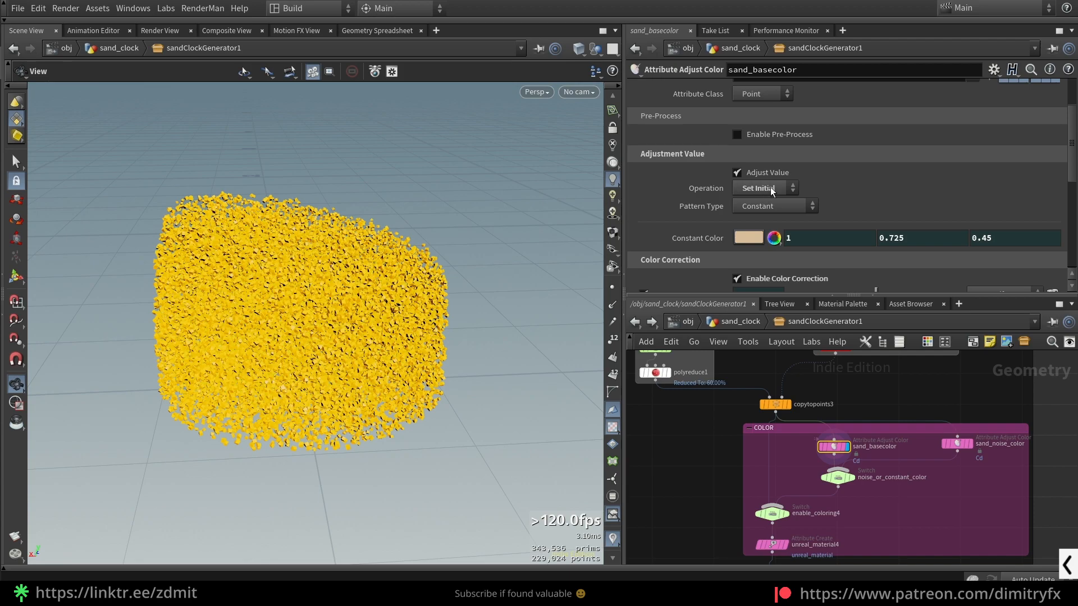
left_click(773, 190)
left_click(776, 193)
key("ctrl+z")
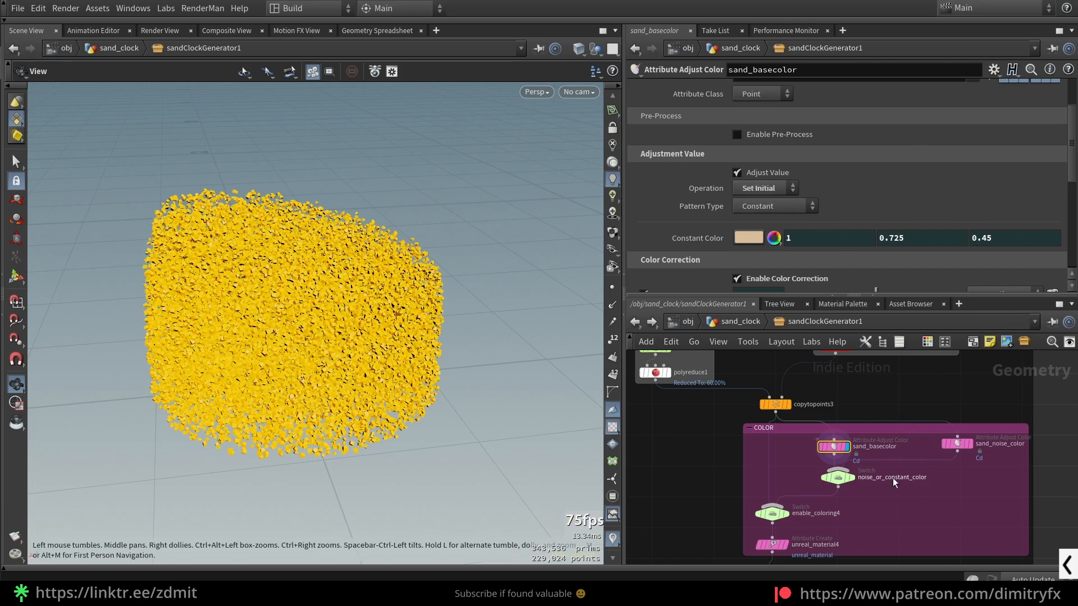
scroll(783, 223, "down", 3)
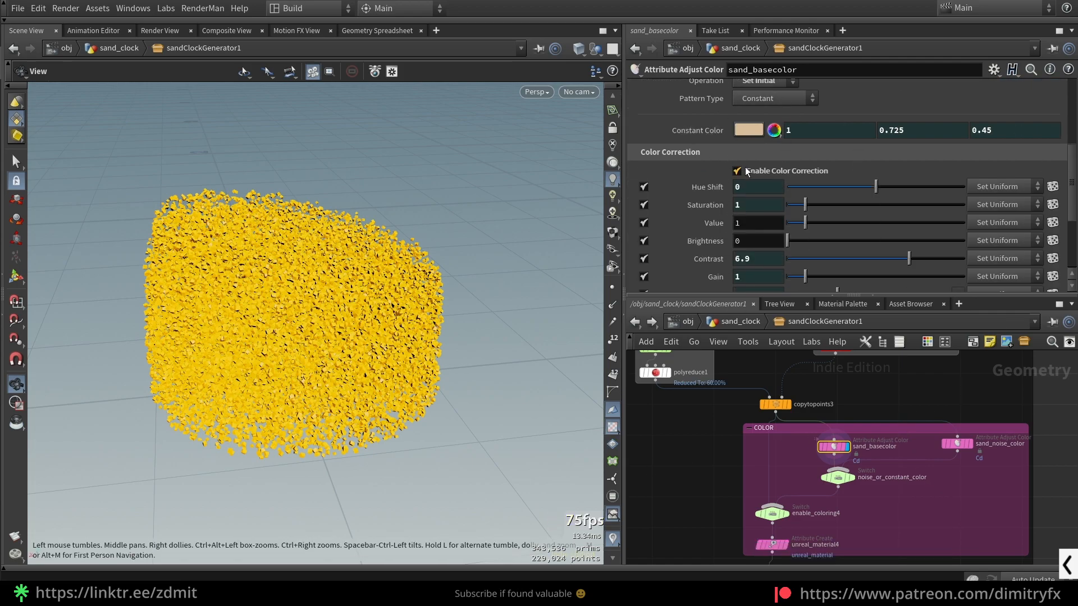
- Try other contrast, saturation and hue shift values in sand_basecolor's color correction and undo them
left_click_drag(908, 261, 851, 276)
key("ctrl+z")
key("ctrl+z")
left_click_drag(804, 210, 840, 185)
key("ctrl+z")
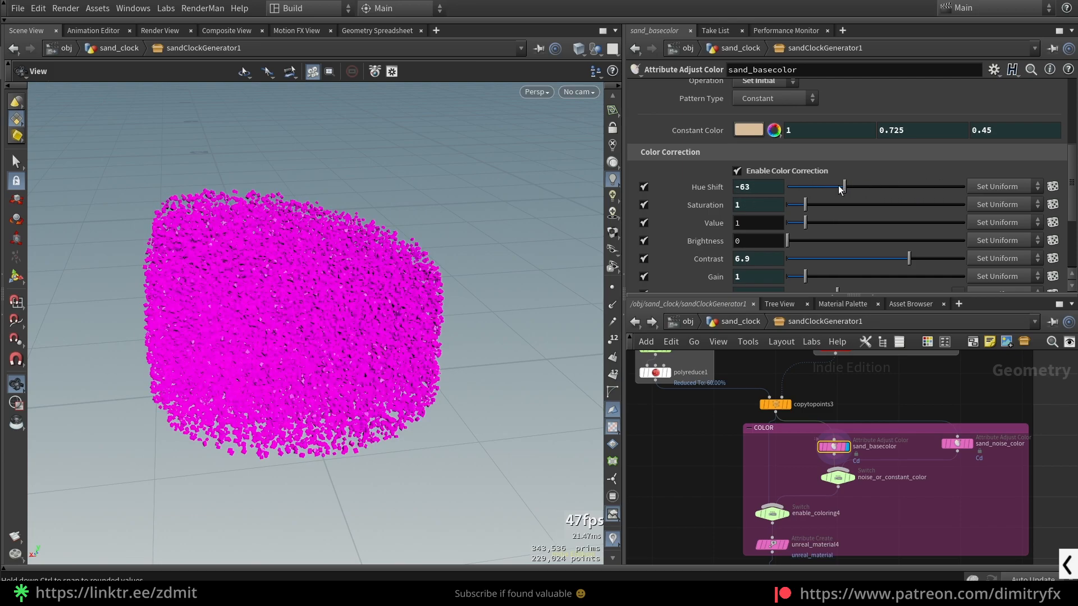
key("ctrl+z")
- Display noise_or_constant_color and sand_noise_color, and examine the noise-based coloring and its color ramp
scroll(907, 496, "up", 1)
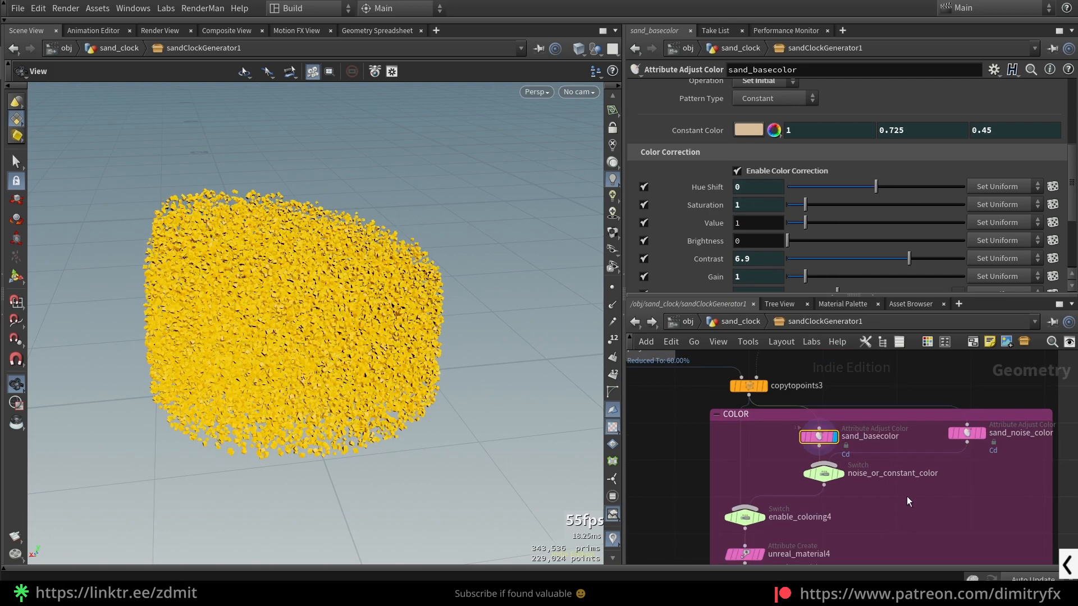
left_click(829, 476)
left_click(967, 433)
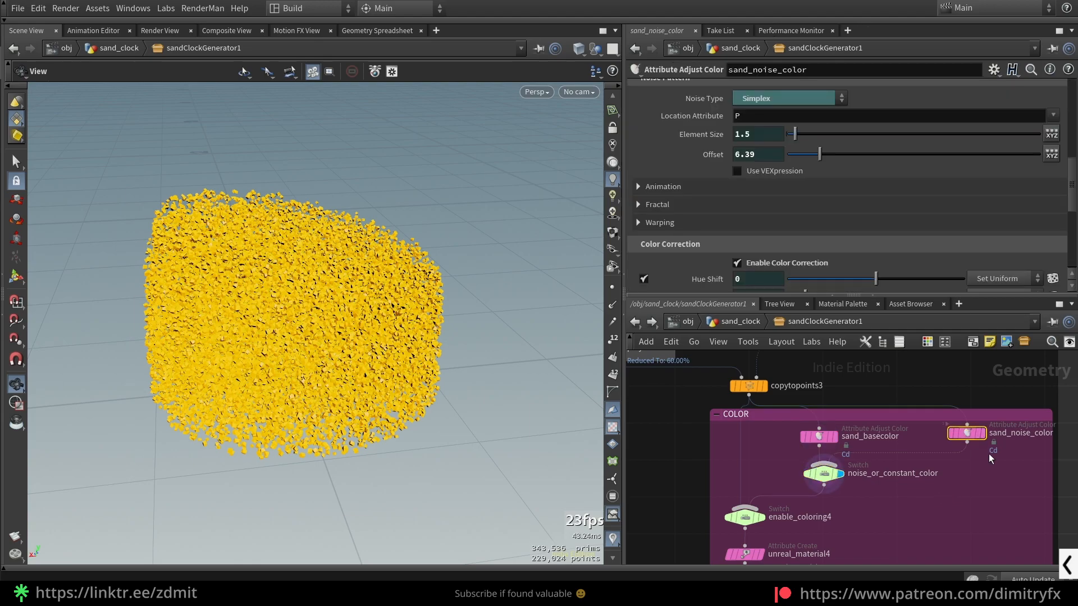
key("r")
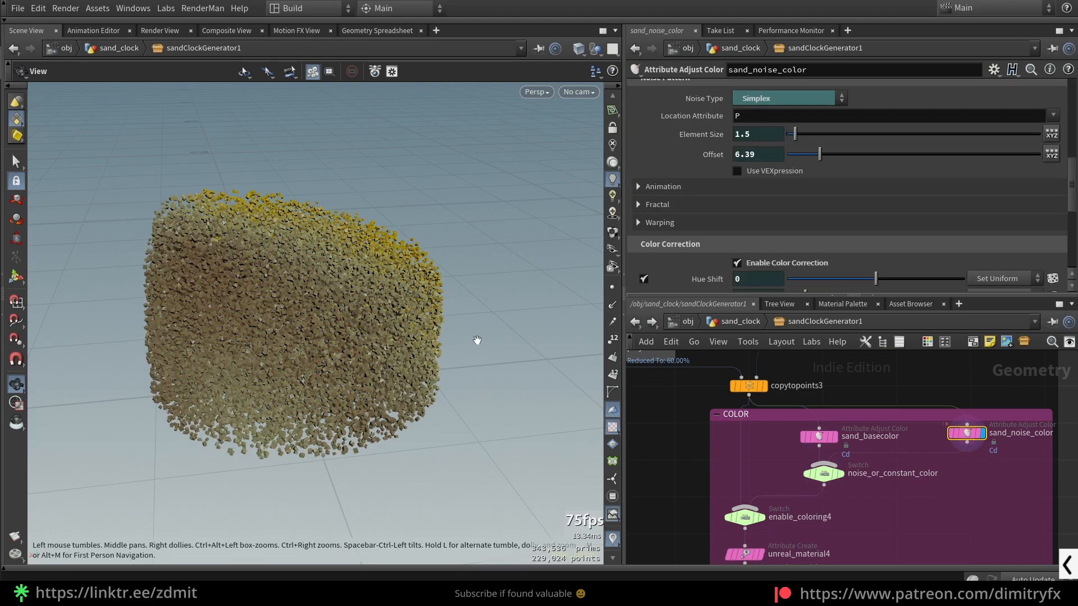
left_click_drag(477, 339, 423, 334)
scroll(798, 260, "up", 3)
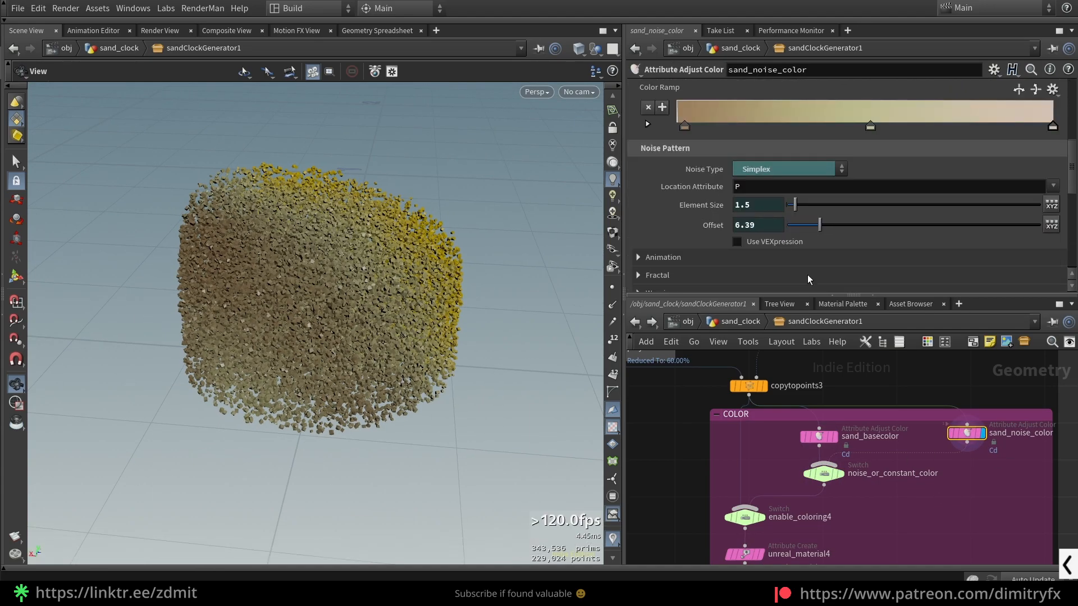
left_click(879, 438)
left_click(967, 433)
- Try moving the middle point of sand_noise_color's color ramp and undo the ramp changes
scroll(780, 156, "up", 1)
left_click_drag(734, 168, 731, 171)
key("ctrl+z")
left_click_drag(870, 162, 806, 163)
key("ctrl+z")
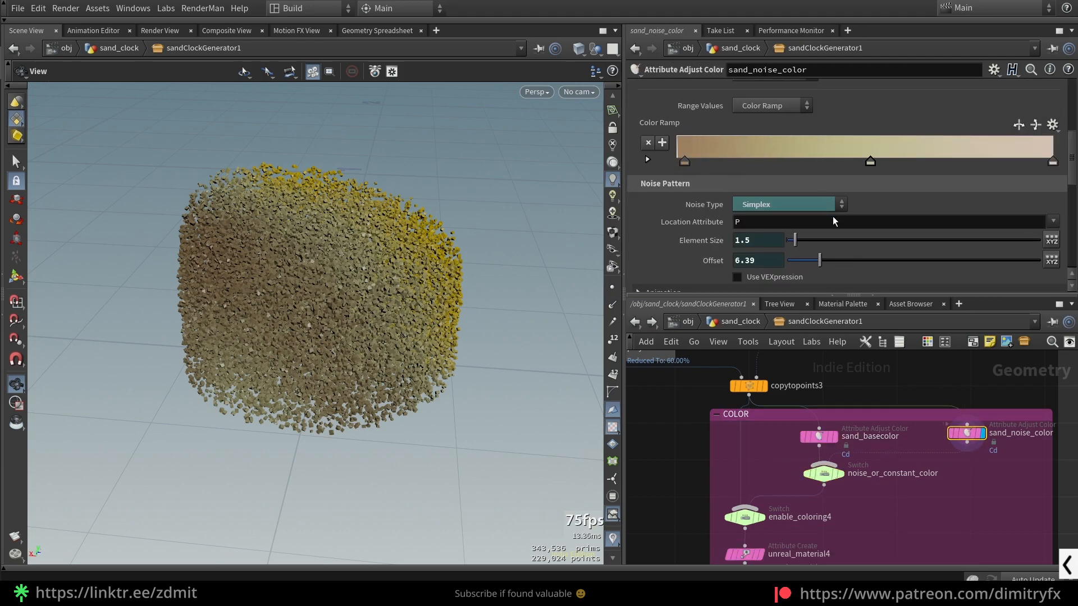
- Review sand_noise_color's noise type options, location attribute and color correction settings
left_click(772, 199)
left_click(892, 240)
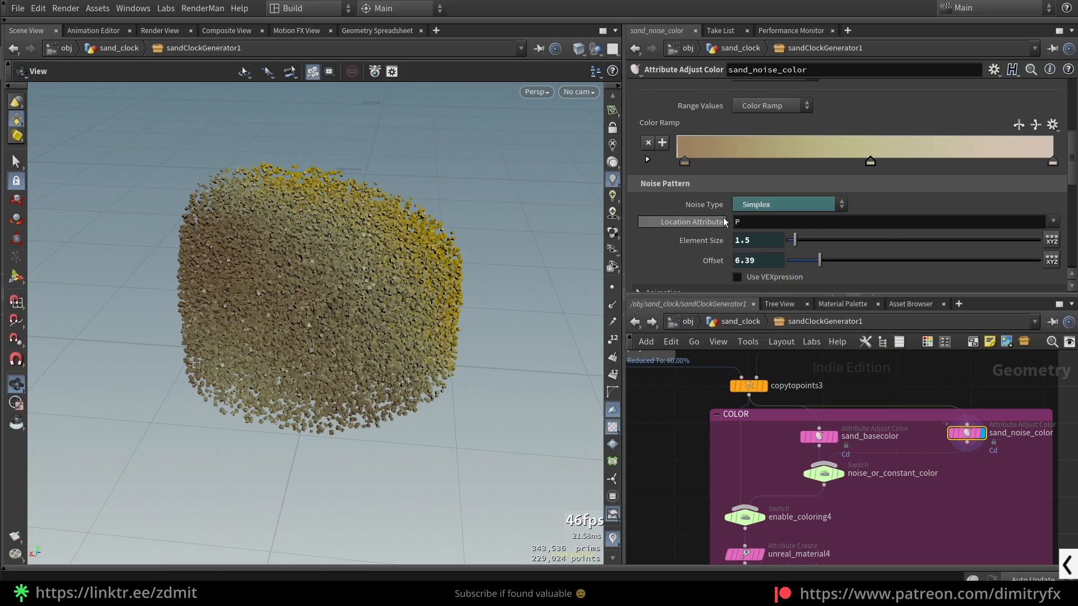
scroll(728, 220, "down", 10)
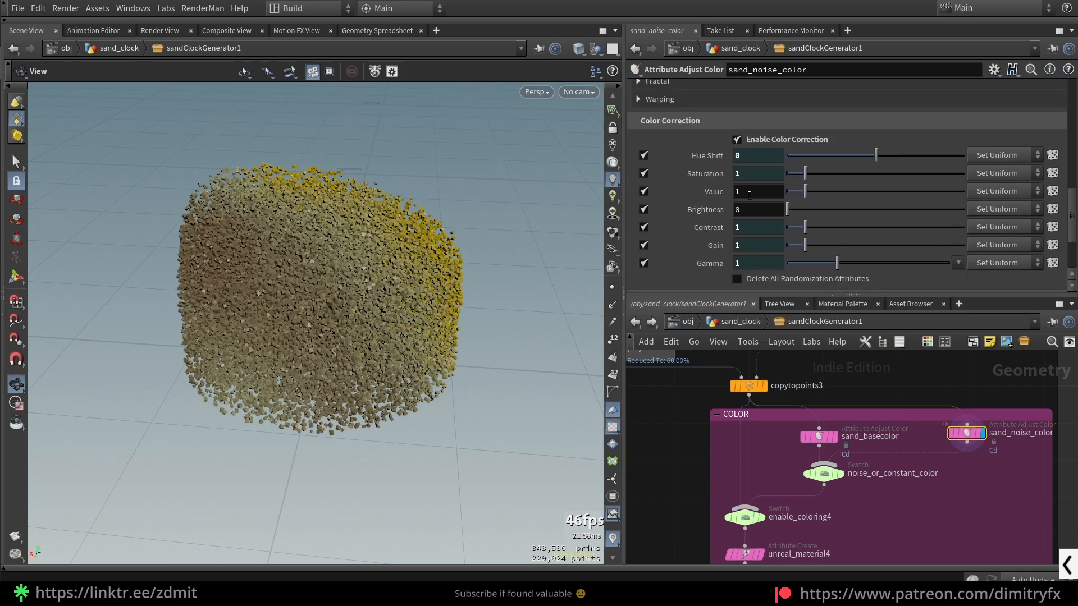
scroll(797, 253, "down", 3)
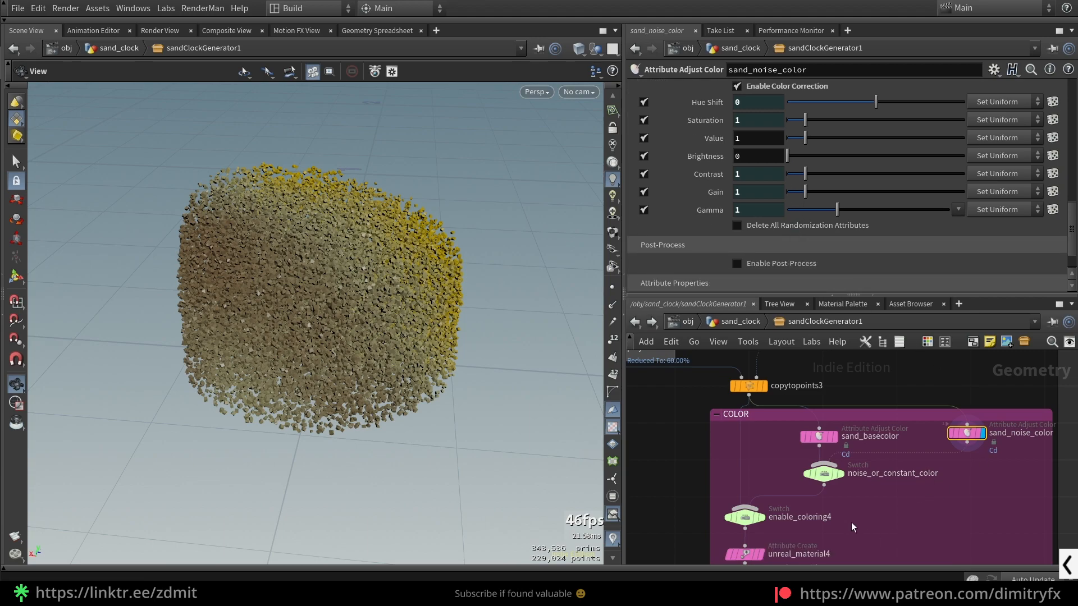
- Review the enable_coloring4 switch and the unreal_material4 attribute settings in the COLOR group
middle_click_drag(851, 523, 878, 464)
left_click(772, 458)
left_click(790, 492)
key("Escape")
left_click(774, 496)
middle_click_drag(872, 497, 905, 440)
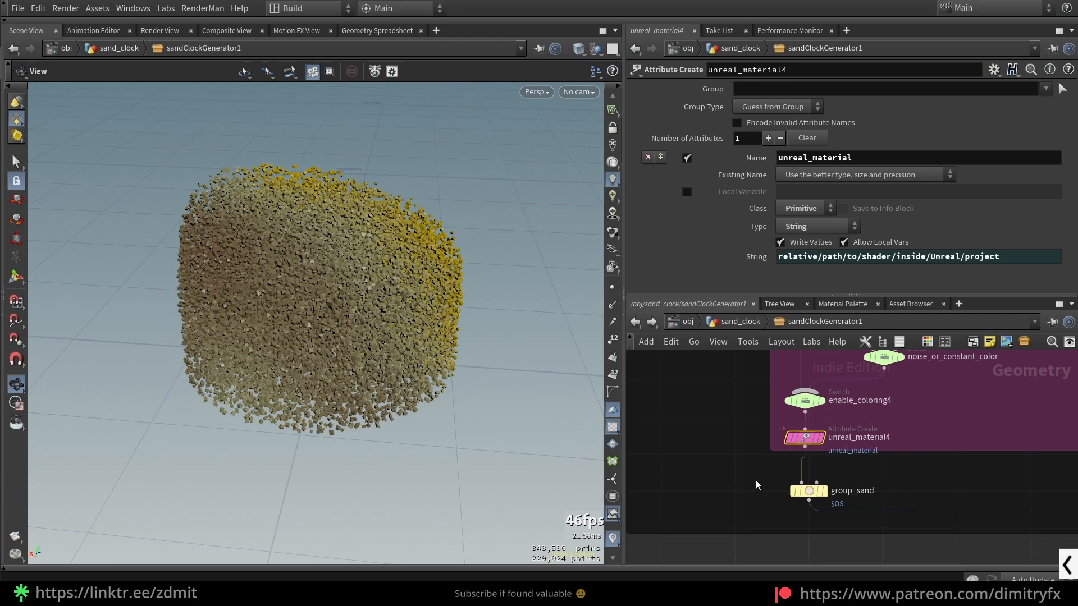
- Display and frame group_sand, and follow its output to merge1 to view the merged sand clock
left_click(808, 491)
key("f")
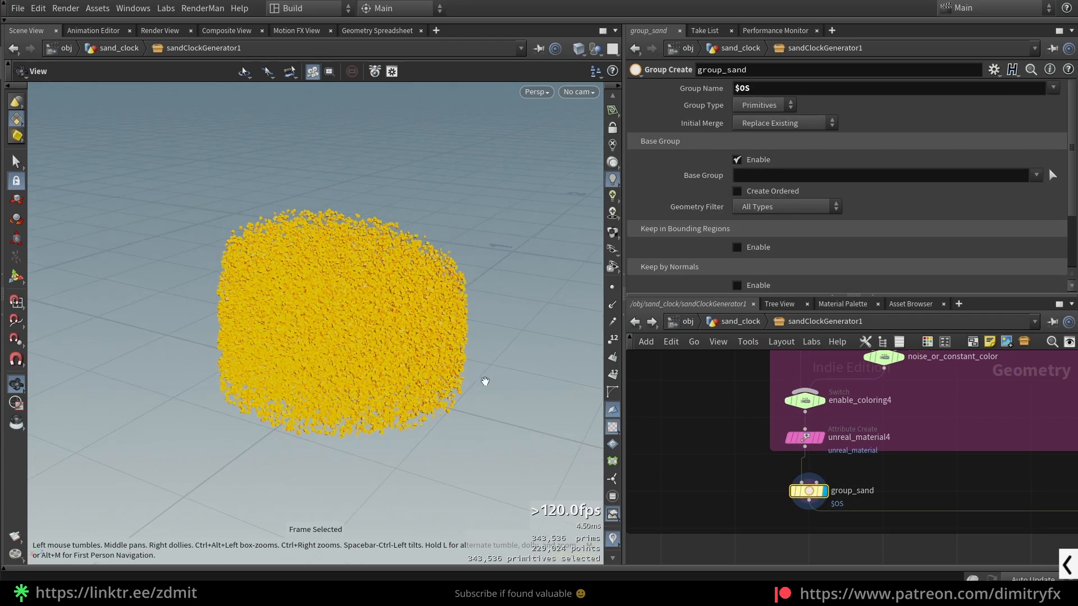
scroll(679, 441, "down", 6)
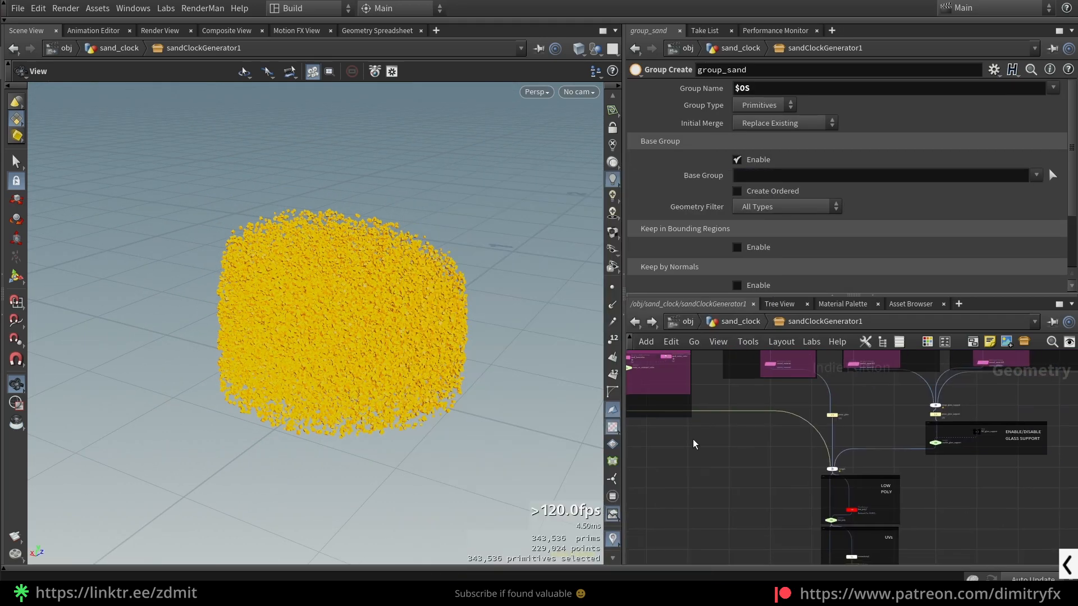
scroll(780, 475, "up", 3)
left_click(885, 482)
key("f")
left_click_drag(384, 250, 349, 384)
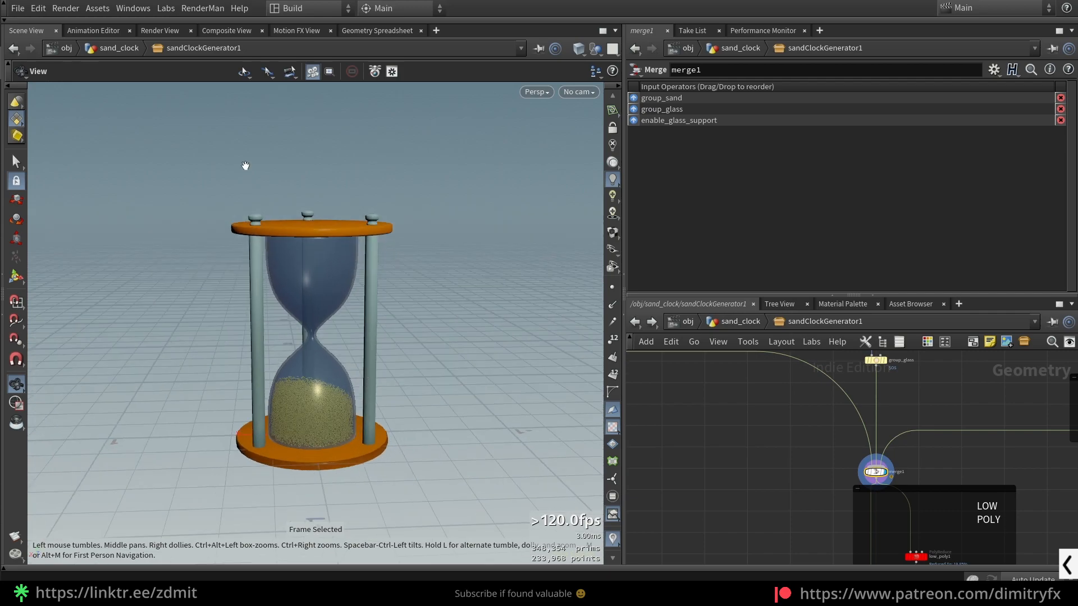
- Display the low_poly1 PolyReduce node in the LOW POLY group and review its reduction settings
middle_click_drag(775, 462, 709, 368)
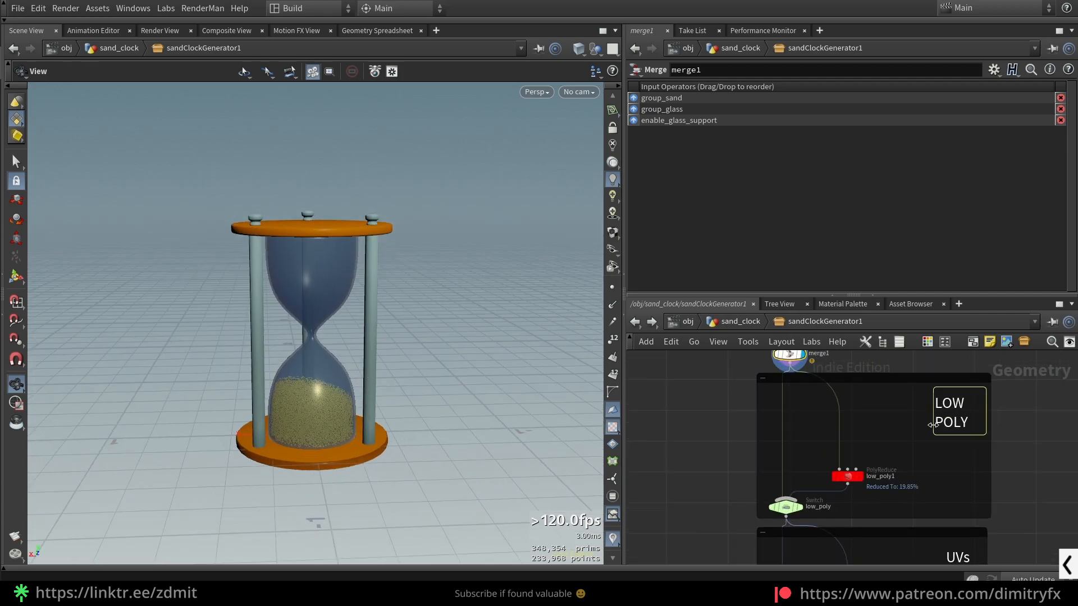
scroll(863, 416, "up", 2)
left_click(850, 478)
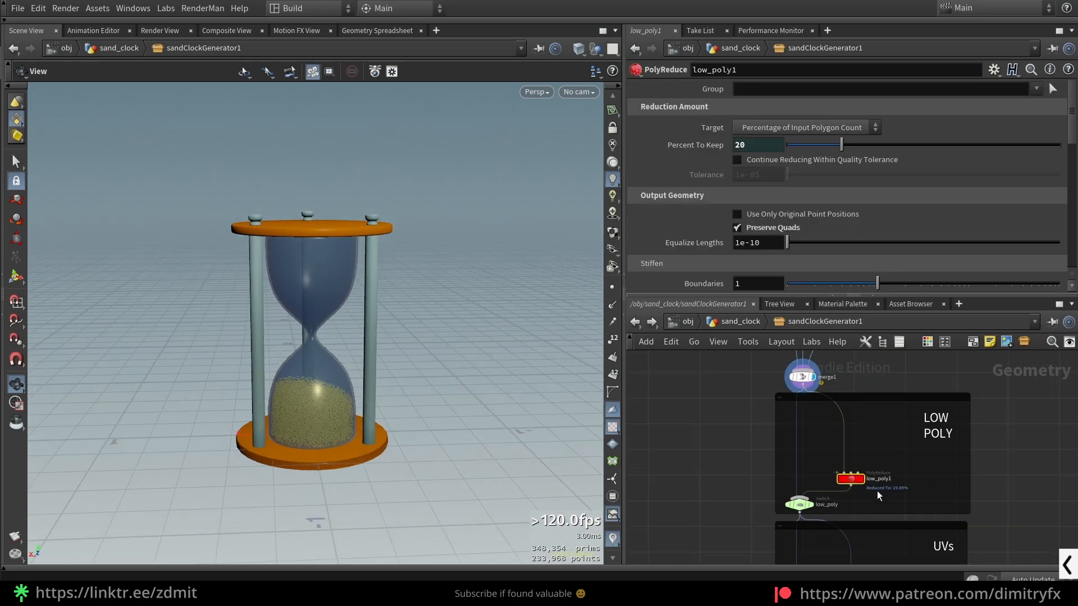
key("r")
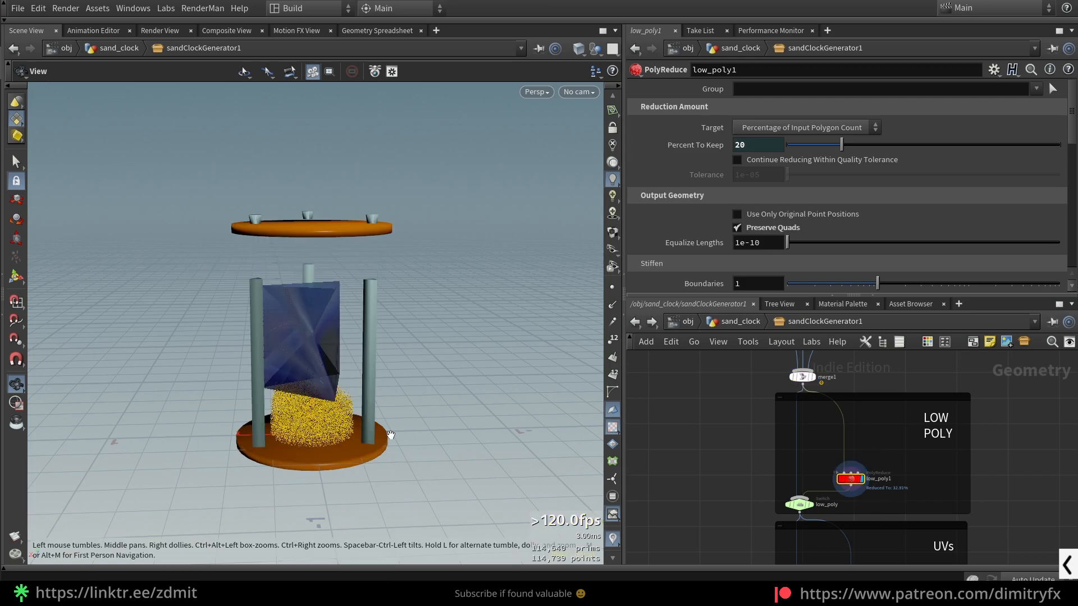
- Set low_poly1's Percent To Keep to 36.6, checking the reduced mesh with wireframe shading along the way
mouse_move(841, 145)
left_mouse_down()
mouse_move(907, 153)
mouse_move(880, 146)
left_mouse_up()
key("shift+w")
scroll(337, 327, "up", 3)
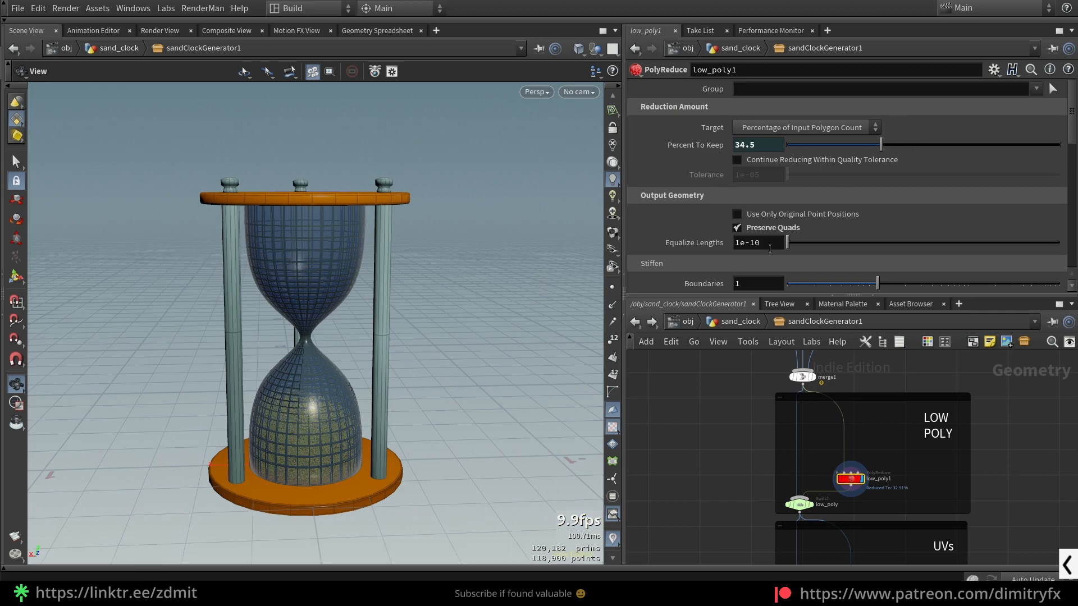
key("shift+w")
left_click_drag(386, 454, 349, 416)
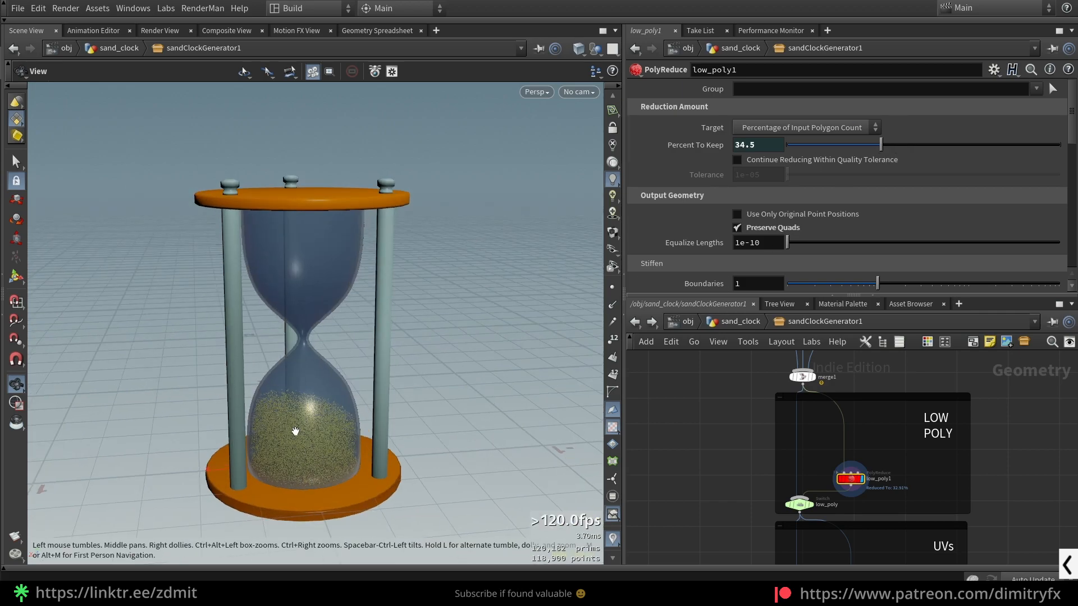
left_click_drag(867, 147, 886, 145)
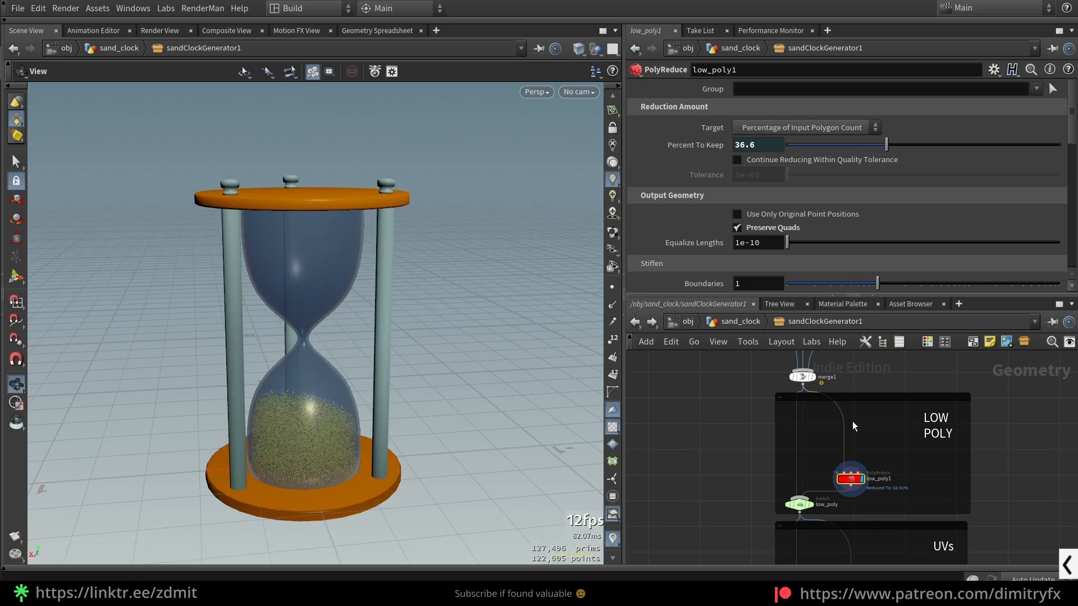
- Return to group_sand at the end of the sand network and display the sand grains on their own
scroll(853, 471, "up", 2)
left_click_drag(700, 486, 892, 437)
scroll(662, 437, "down", 3)
middle_click_drag(663, 437, 693, 507)
middle_click_drag(749, 428, 718, 471)
scroll(702, 439, "down", 2)
middle_click_drag(677, 455, 943, 445)
scroll(744, 451, "up", 3)
left_click(751, 409)
key("r")
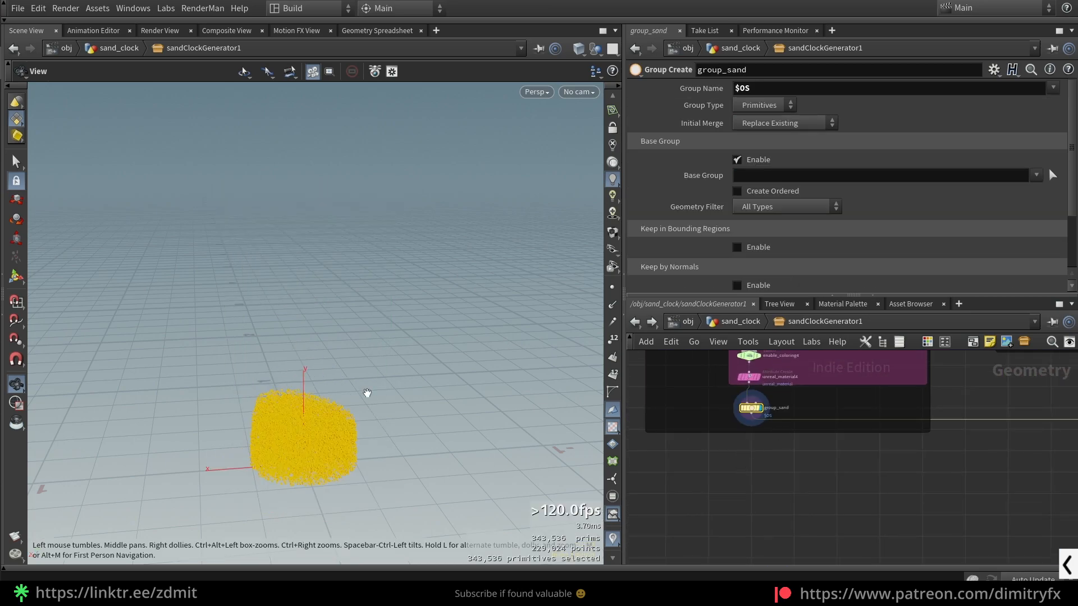
scroll(341, 447, "up", 3)
scroll(724, 432, "down", 4)
- Go to the UVs group and display the generate_uvs switch
middle_click_drag(735, 432, 671, 368)
scroll(836, 466, "up", 4)
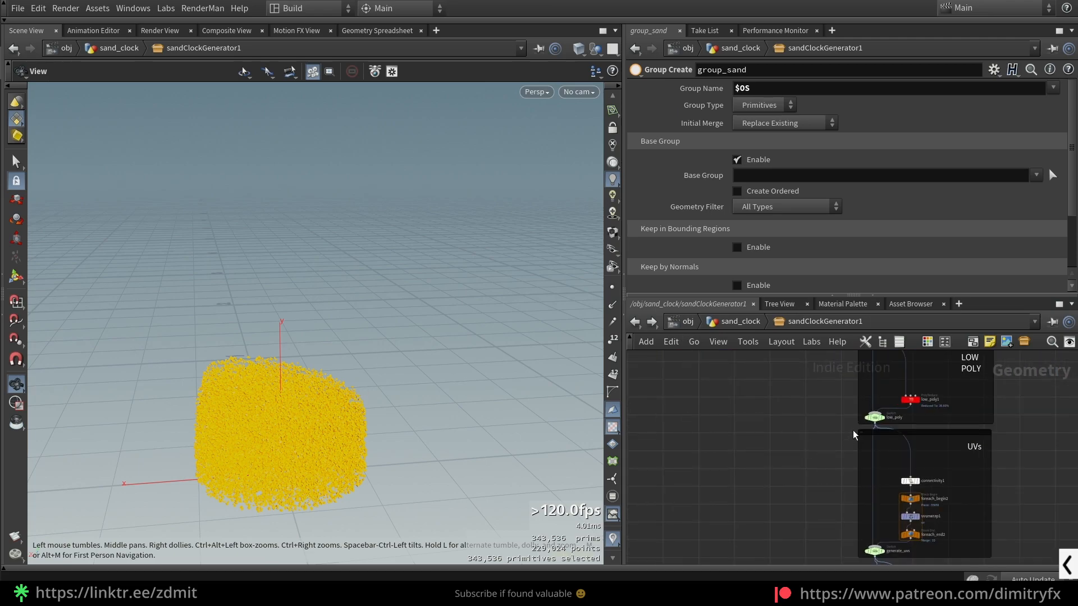
middle_click_drag(852, 435, 761, 408)
scroll(778, 447, "up", 4)
scroll(778, 446, "down", 3)
left_click(751, 476)
key("r")
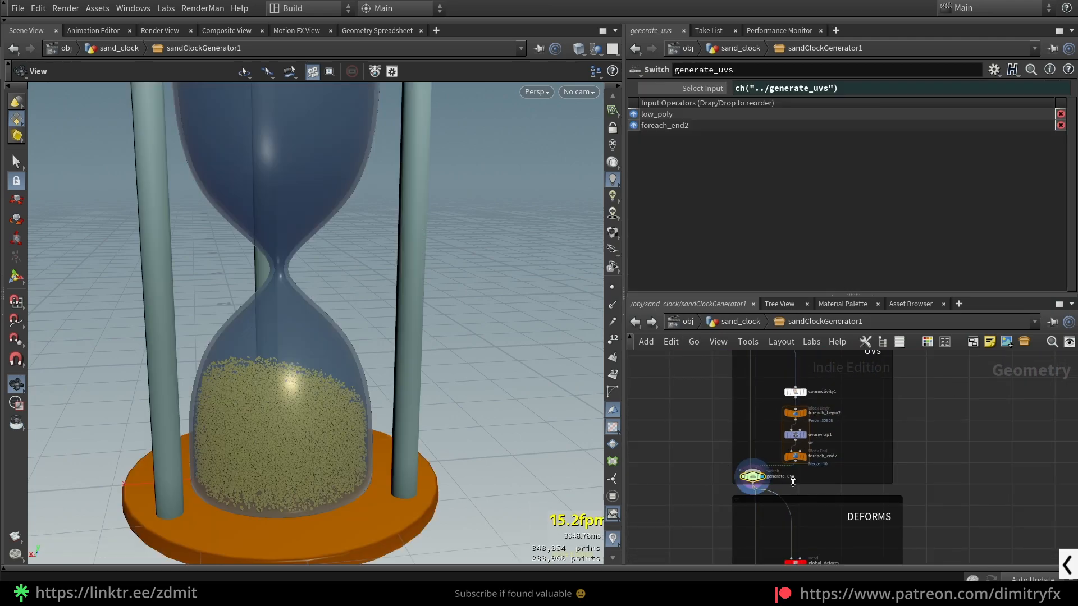
- Review connectivity1 and display foreach_end2 to view the unwrapped result of the UV loop
scroll(327, 396, "down", 3)
scroll(822, 434, "up", 3)
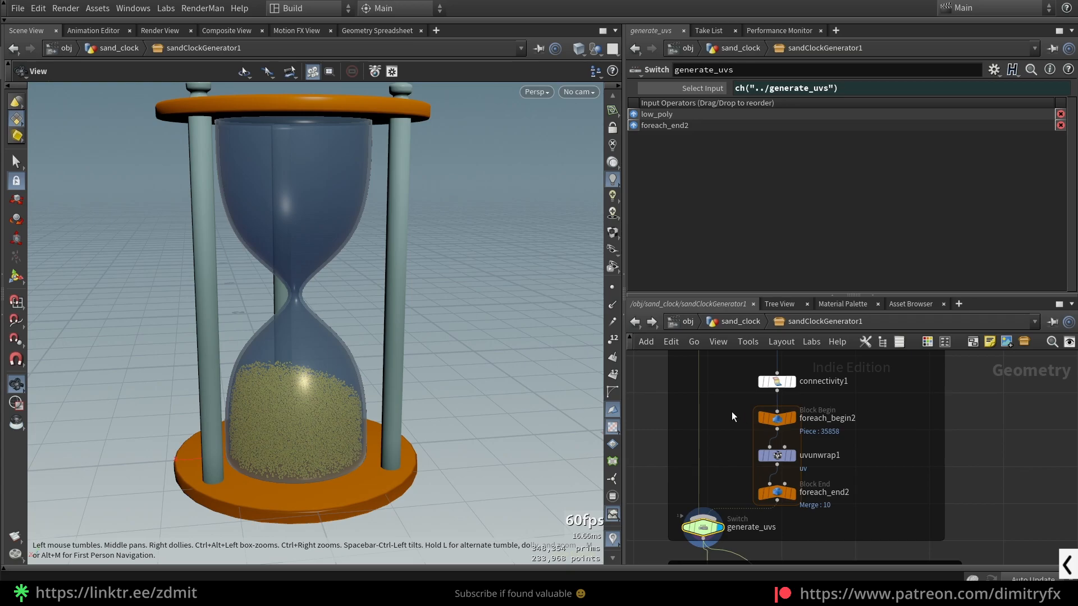
left_click(776, 381)
left_click(777, 492)
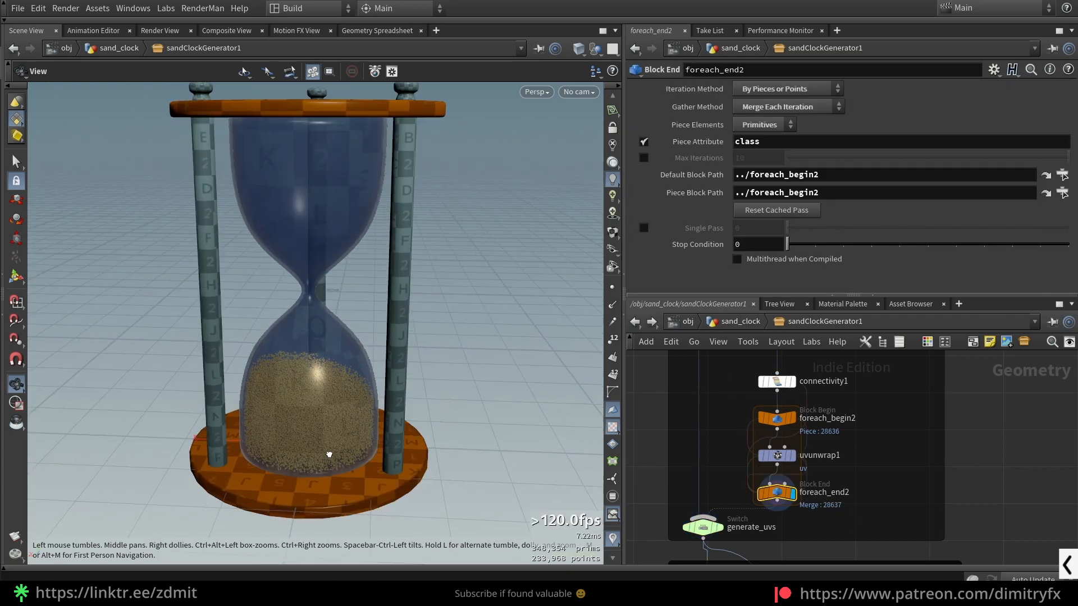
left_click_drag(329, 452, 275, 435)
scroll(276, 435, "up", 10)
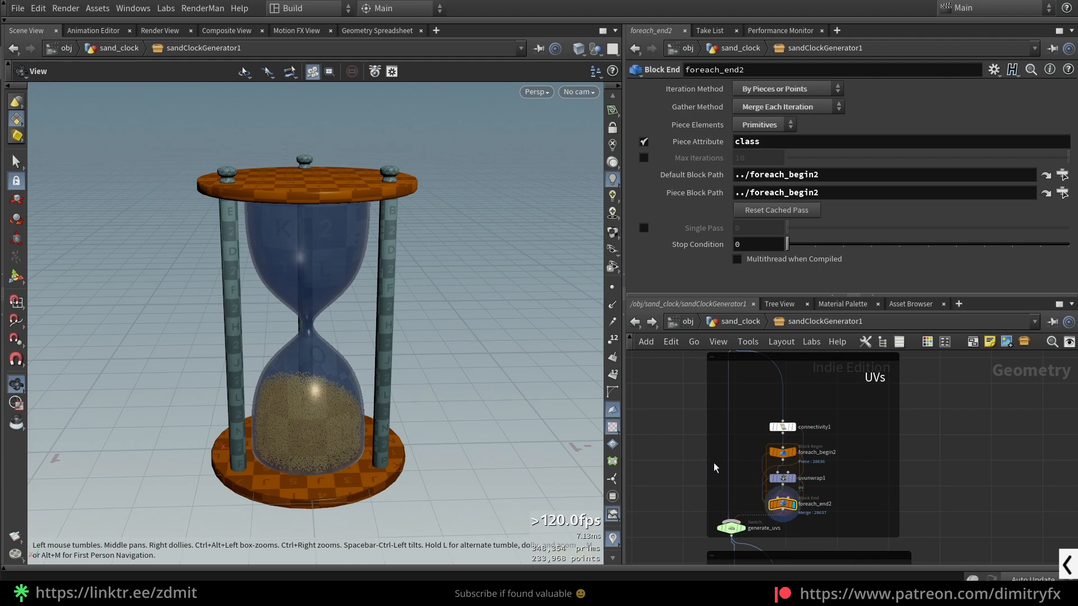
- Examine the UV checker pattern on the sand, supports and base from close and far
scroll(670, 444, "down", 2)
scroll(309, 445, "up", 4)
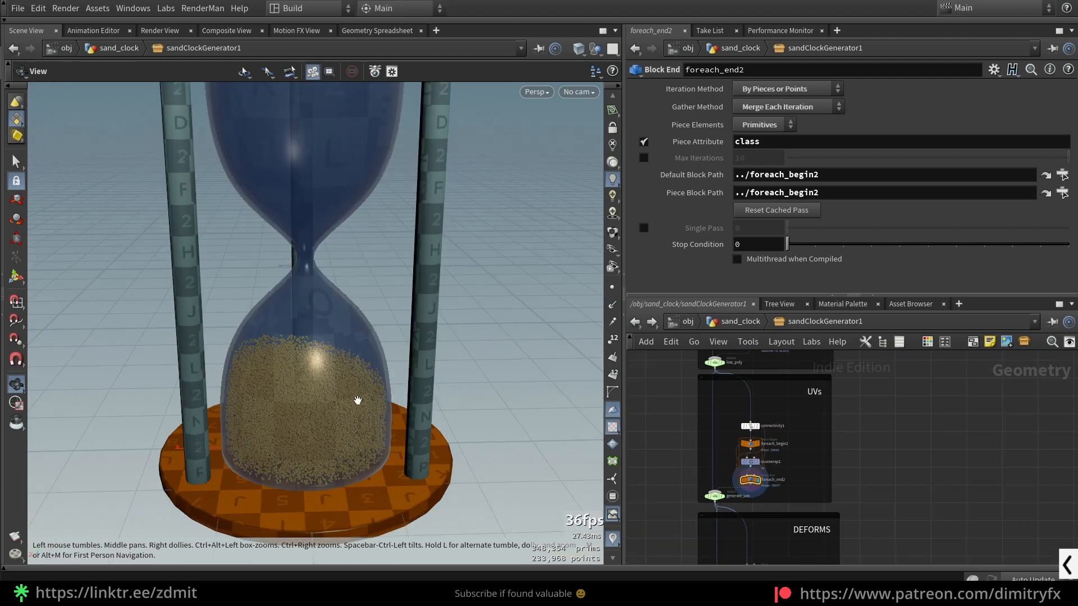
scroll(316, 415, "down", 5)
scroll(325, 410, "up", 8)
scroll(337, 404, "down", 3)
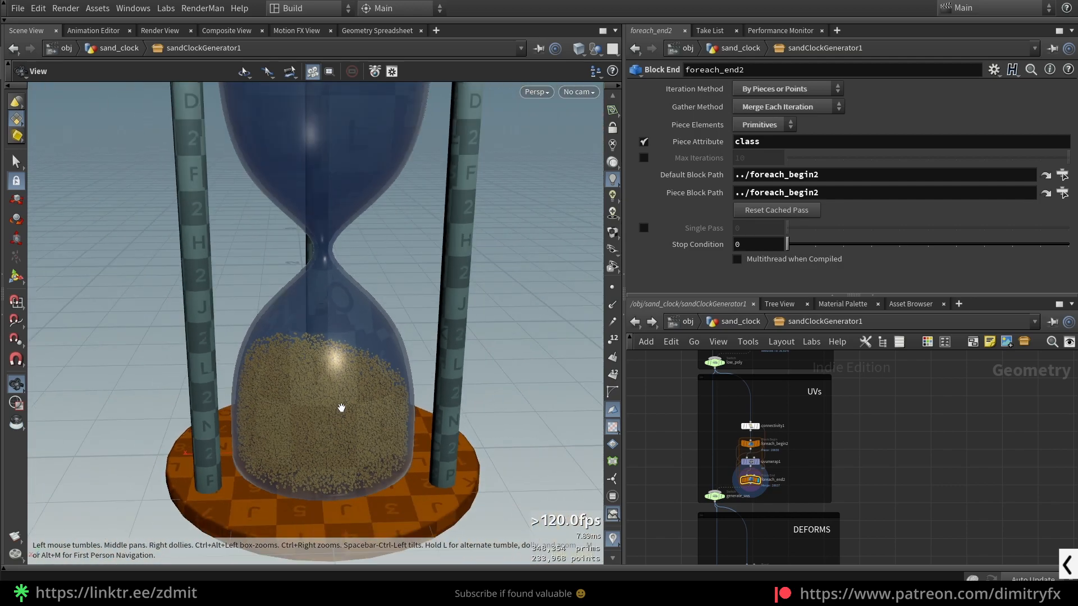
scroll(344, 405, "down", 4)
left_click_drag(378, 378, 387, 359)
- Move global_deform and enable_global_deform higher in the DEFORMS box and shorten the box from below
middle_click_drag(632, 561, 680, 448)
scroll(812, 457, "up", 3)
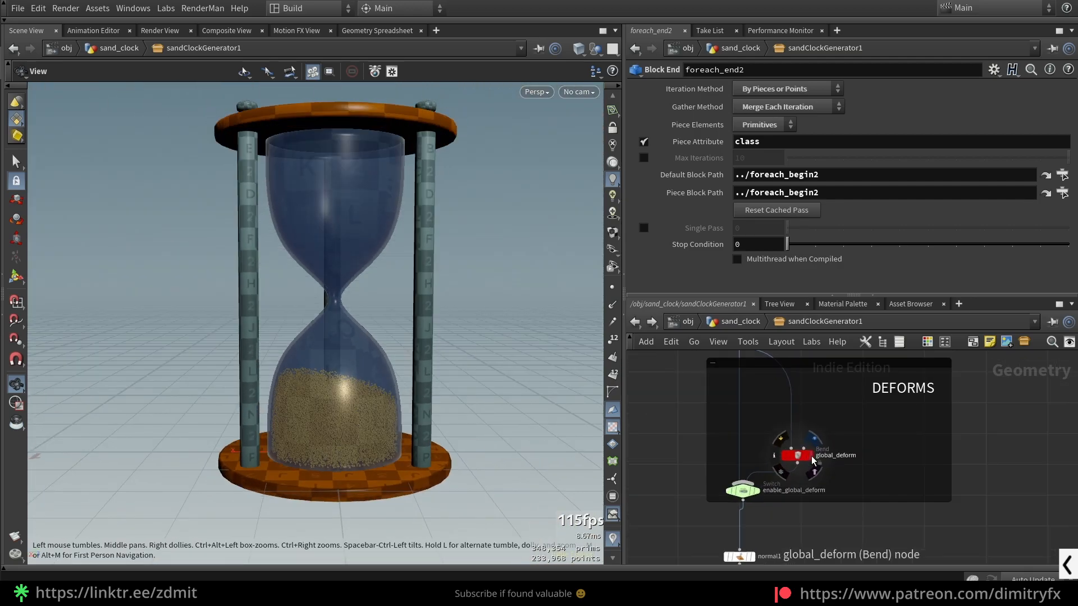
left_click_drag(806, 457, 811, 430)
left_click_drag(747, 492, 744, 466)
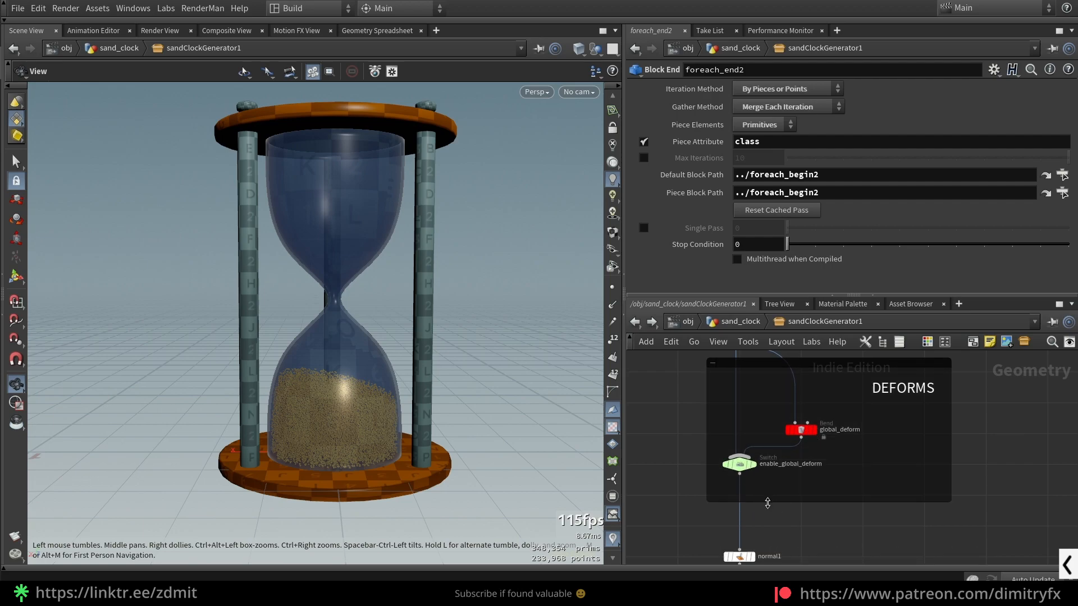
left_click_drag(767, 503, 769, 481)
middle_click_drag(846, 480, 846, 509)
- Display global_deform, and return to uvunwrap1 in the UVs group to frame its unwrapped piece
left_click_drag(835, 481, 809, 459)
key("r")
middle_click_drag(836, 428, 881, 525)
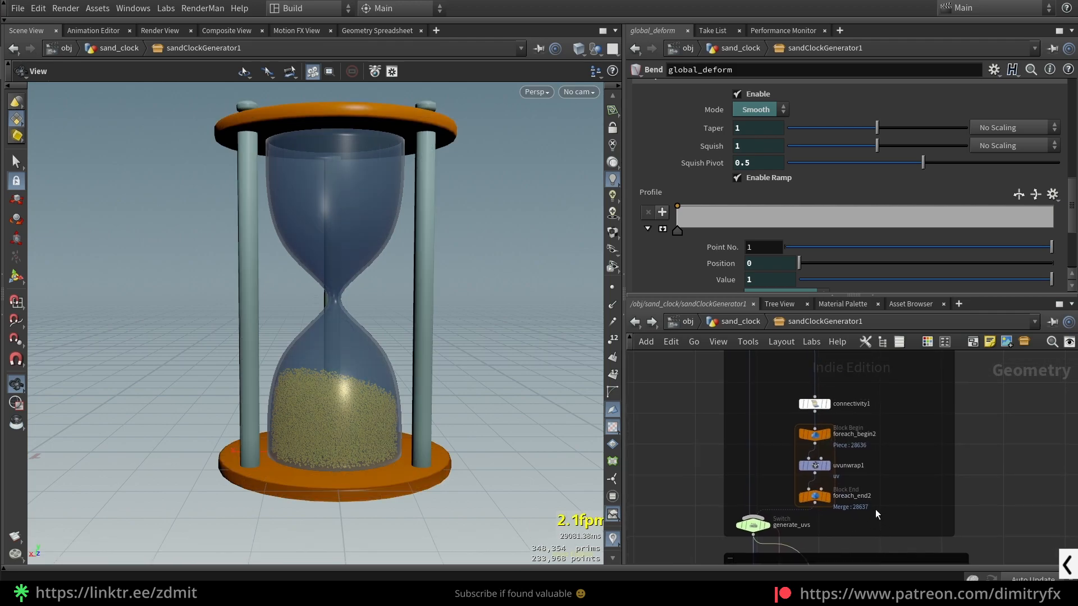
scroll(803, 451, "up", 4)
left_click(857, 487)
key("f")
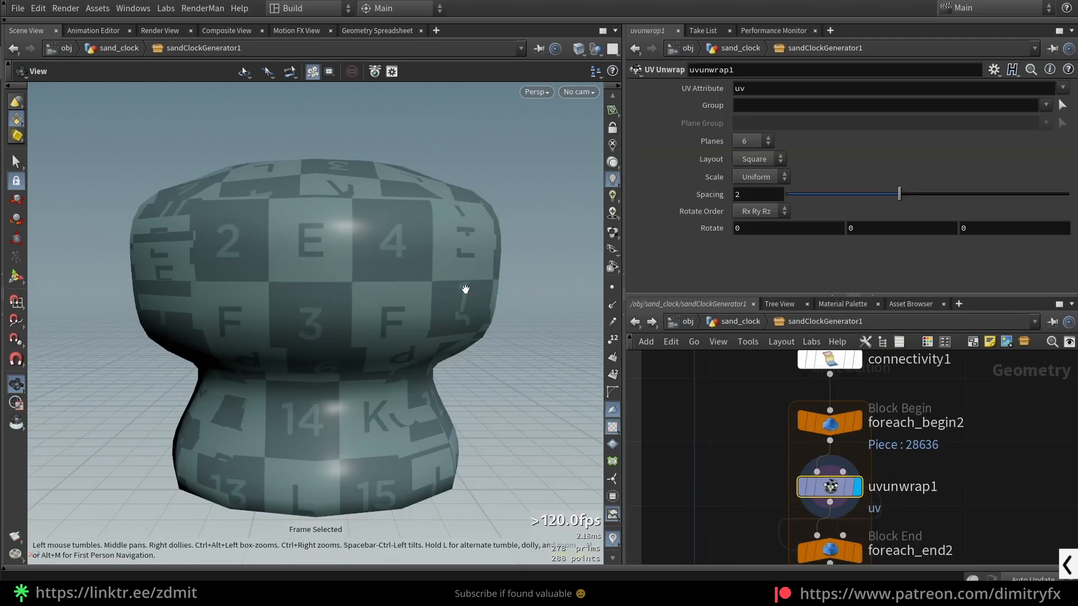
scroll(915, 505, "down", 2)
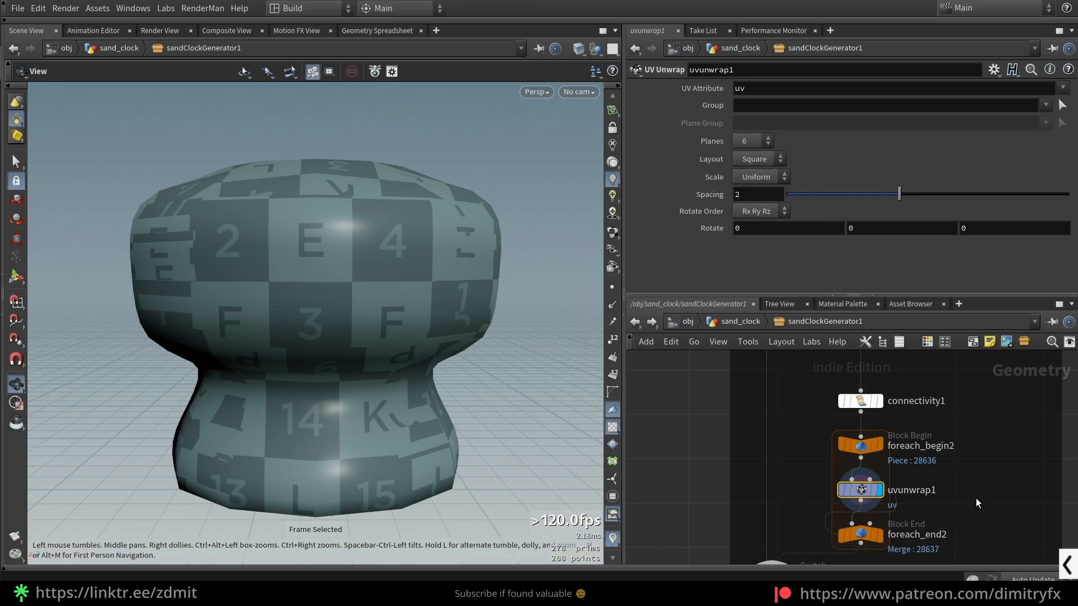
- Display global_deform in the DEFORMS group, activate its viewport handles and review its bend settings
scroll(976, 498, "down", 4)
middle_click_drag(976, 498, 908, 373)
scroll(886, 505, "up", 3)
left_click(864, 473)
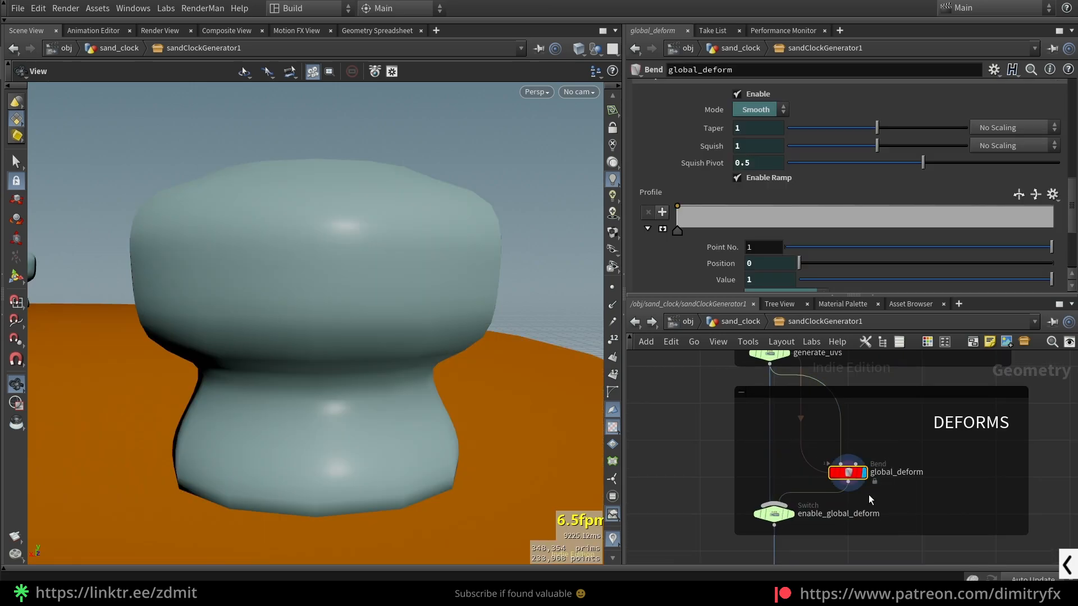
scroll(707, 169, "up", 5)
scroll(691, 192, "up", 5)
key("Return")
left_click_drag(376, 267, 422, 281, "alt")
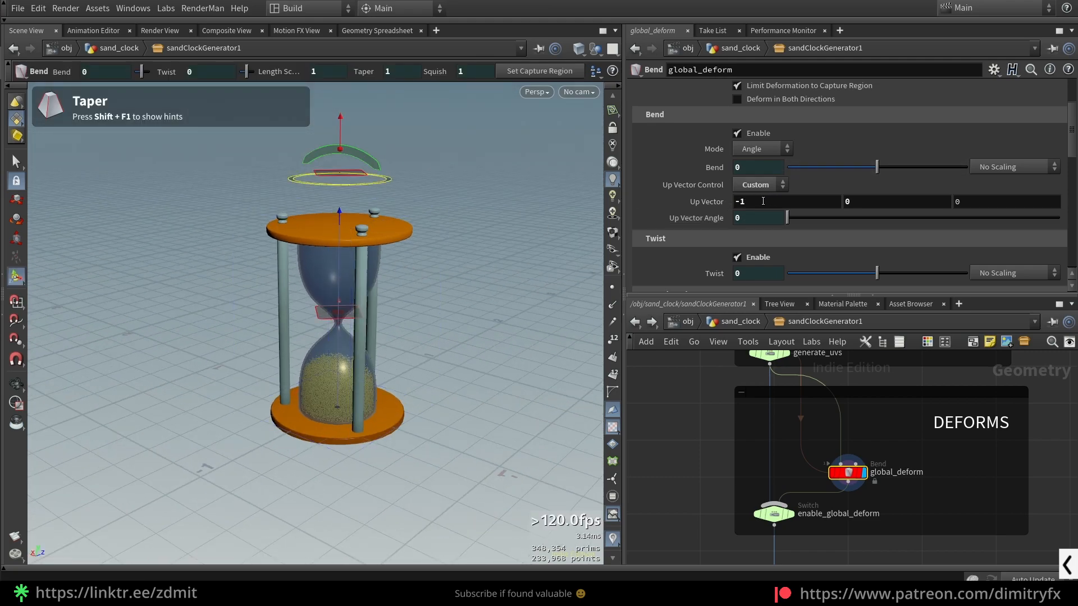
- Try reverting global_deform's Up Vector to its default values and undo the change
middle_click(691, 206, "ctrl")
left_click_drag(384, 253, 421, 270, "alt")
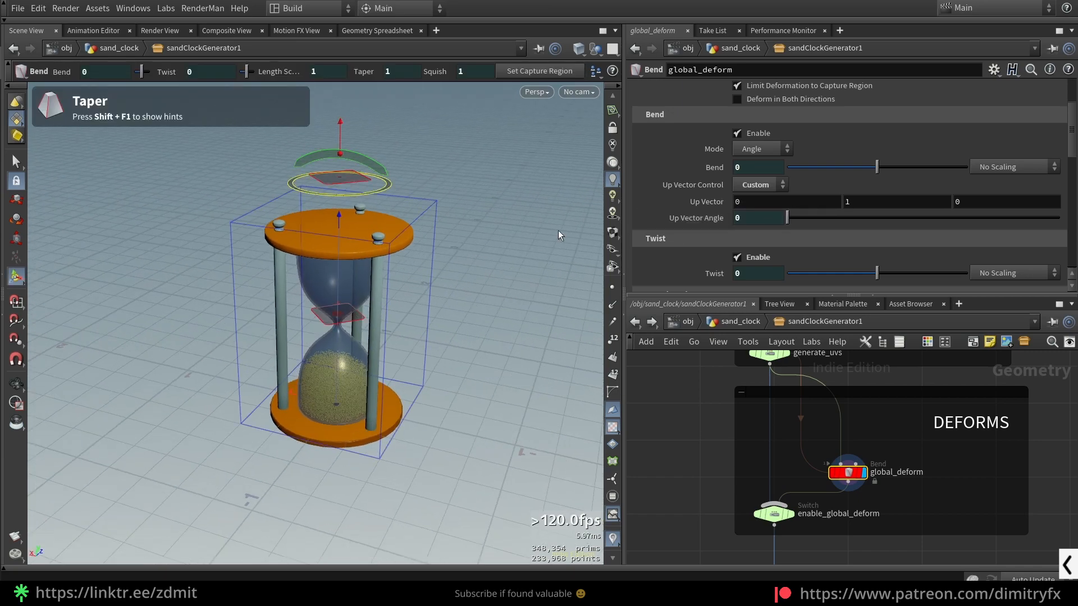
key("ctrl+z")
- Add a new Bend node connected to the output of generate_uvs, placed beside the DEFORMS box
left_click(770, 364)
middle_click_drag(671, 416, 746, 435)
key("Tab")
type("bend")
key("Return")
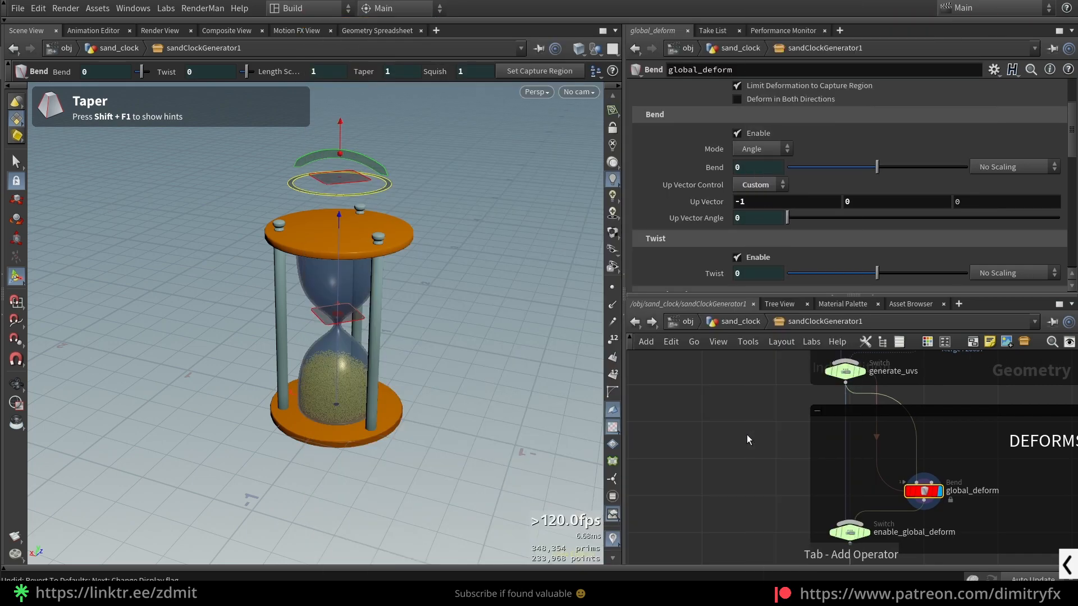
left_click(746, 434)
left_click_drag(553, 314, 508, 322, "alt")
middle_click_drag(508, 321, 447, 304, "alt")
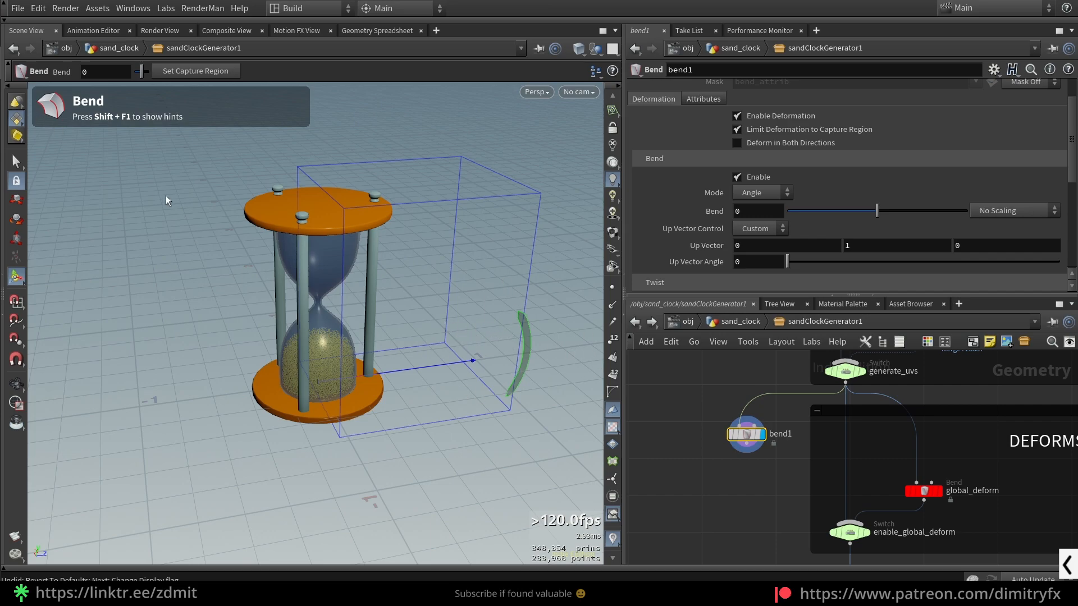
- Show the Bend tool's hints and cycle the new node's capture axis until it runs vertically through the sand clock
key("shift+F1")
key("b")
key("b")
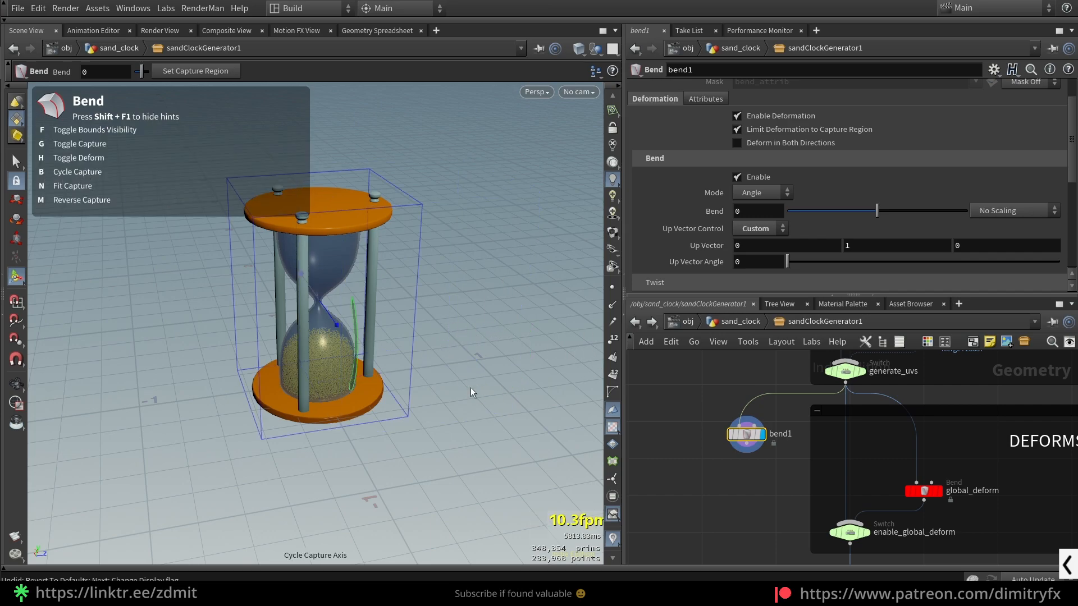
left_click_drag(468, 387, 440, 365, "alt")
left_click_drag(406, 286, 449, 280, "alt")
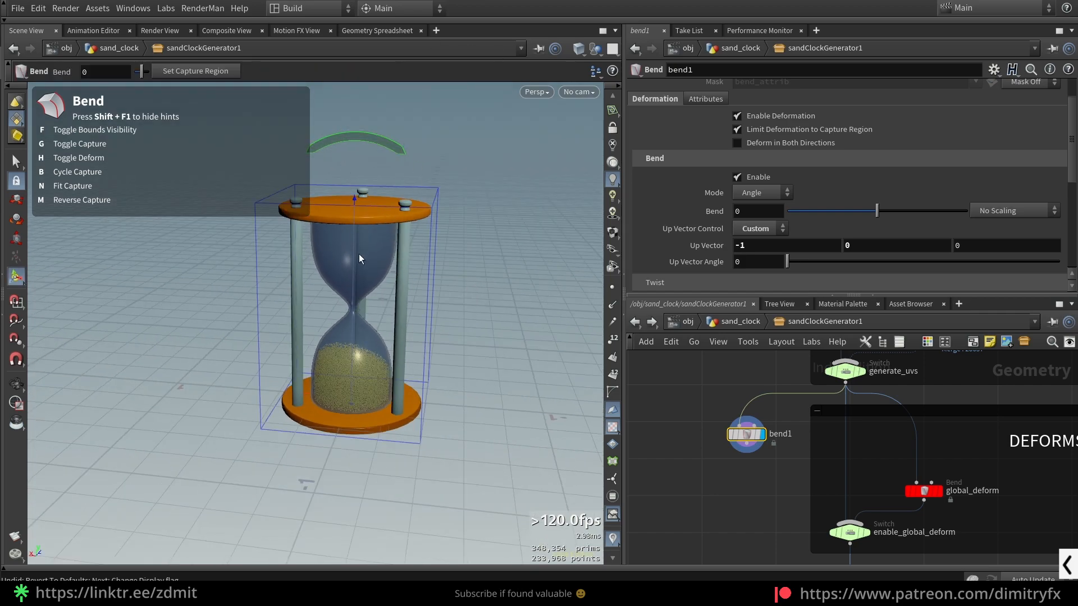
left_click_drag(428, 232, 406, 199, "alt")
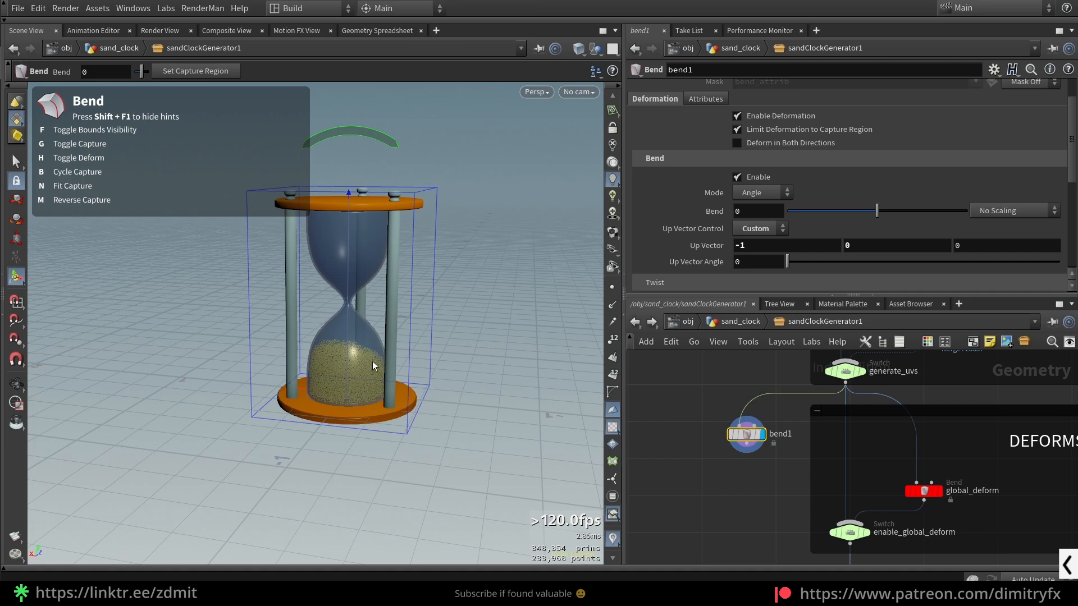
scroll(808, 252, "down", 3)
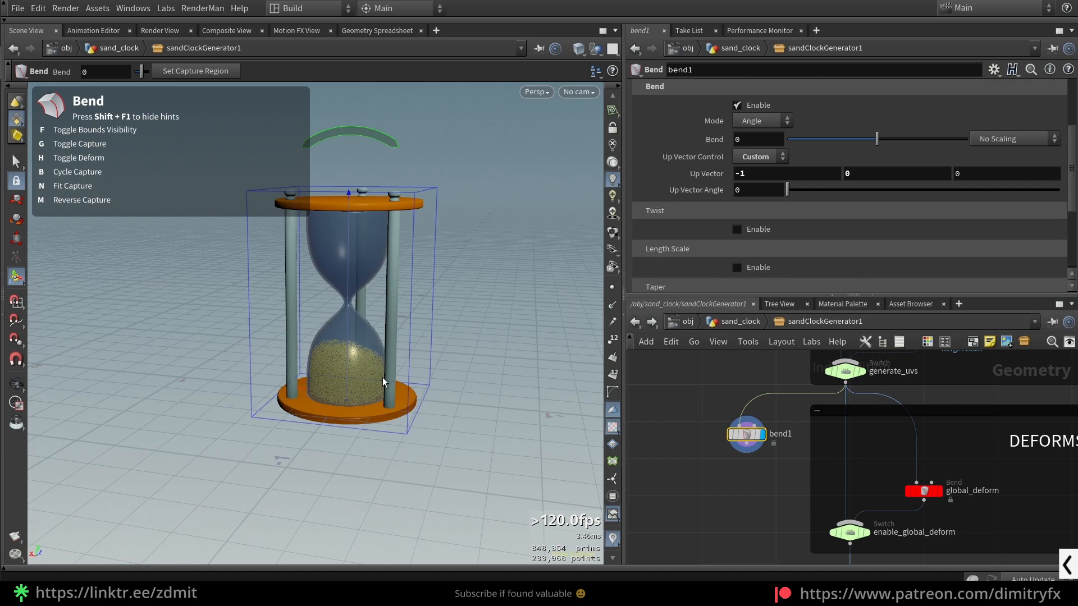
- Delete the test Bend node beside the DEFORMS box and select global_deform
key("Delete")
scroll(980, 493, "down", 2)
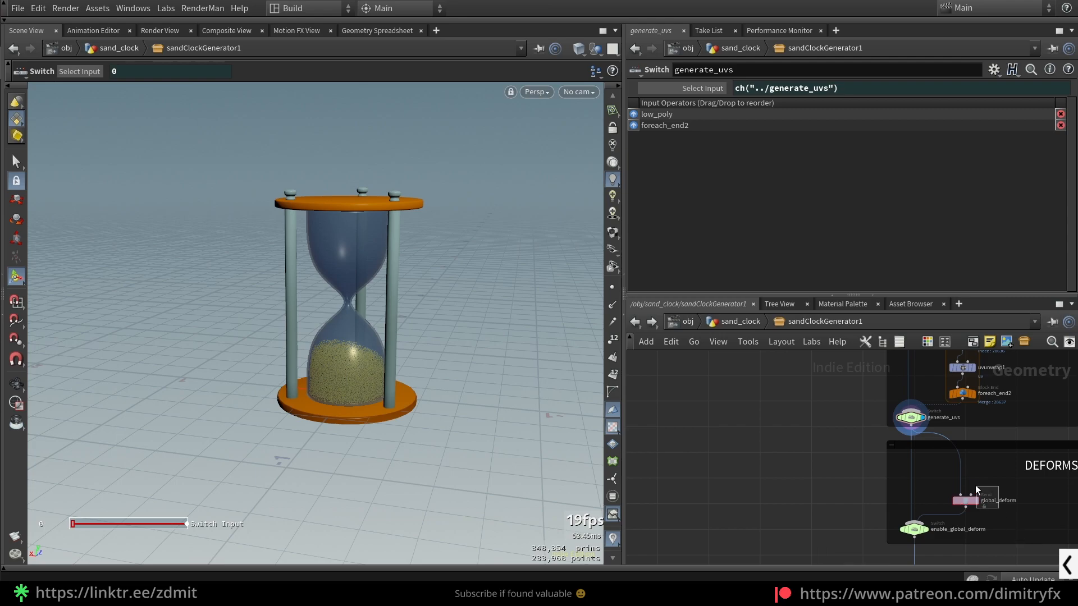
left_click(979, 493)
scroll(710, 211, "up", 3)
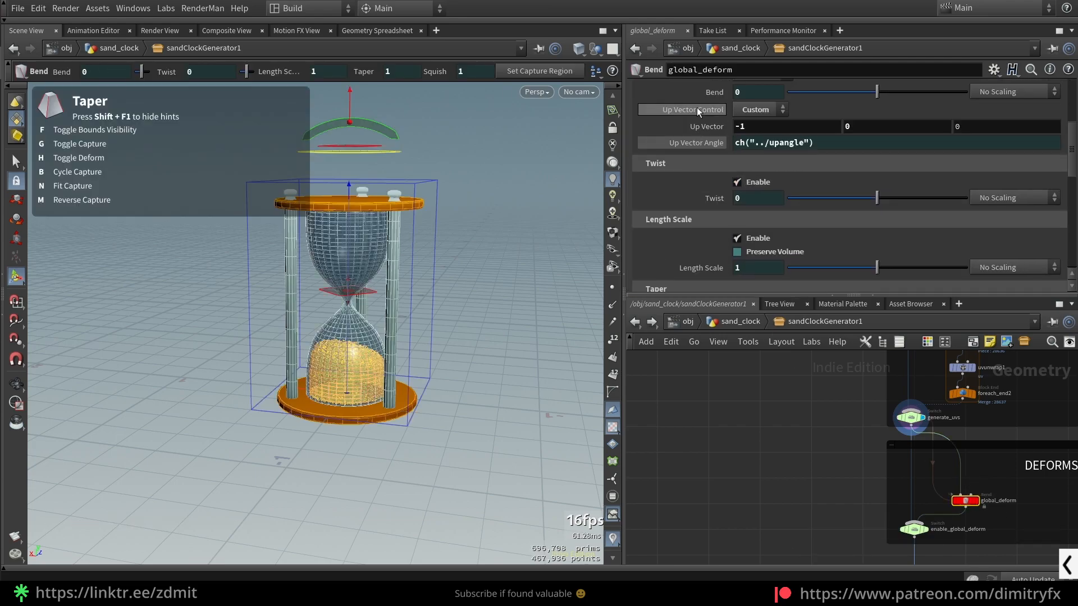
- Show the channel references behind global_deform's Bend, Twist, Length Scale, Taper, Squish and Squish Pivot parameters
left_click(714, 91)
left_click(714, 198)
left_click(701, 268)
scroll(691, 236, "down", 2)
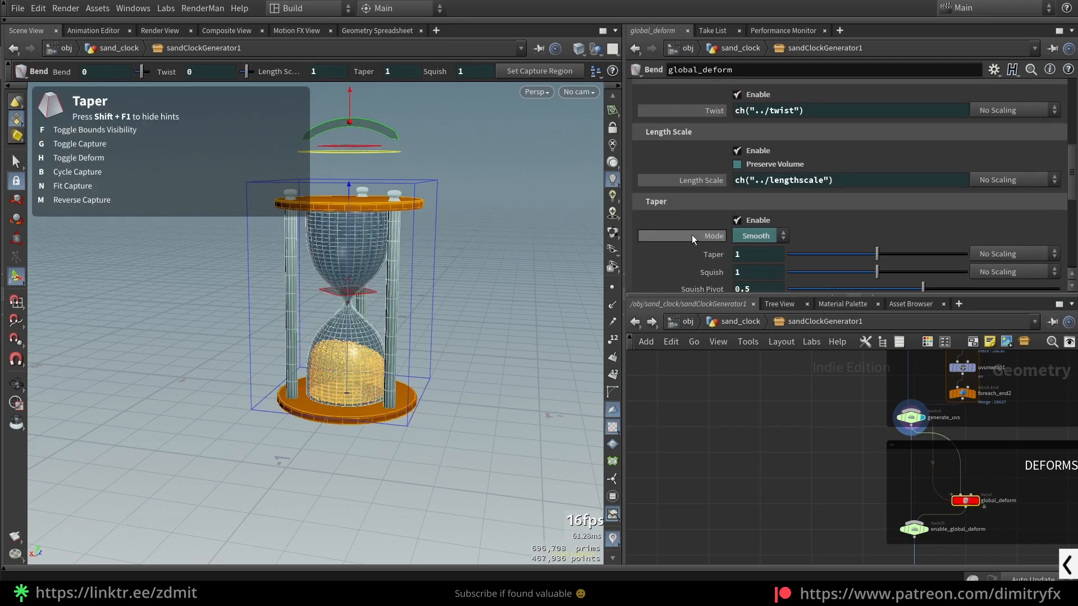
scroll(692, 233, "down", 3)
left_click(708, 234)
left_click(708, 203)
left_click(677, 220)
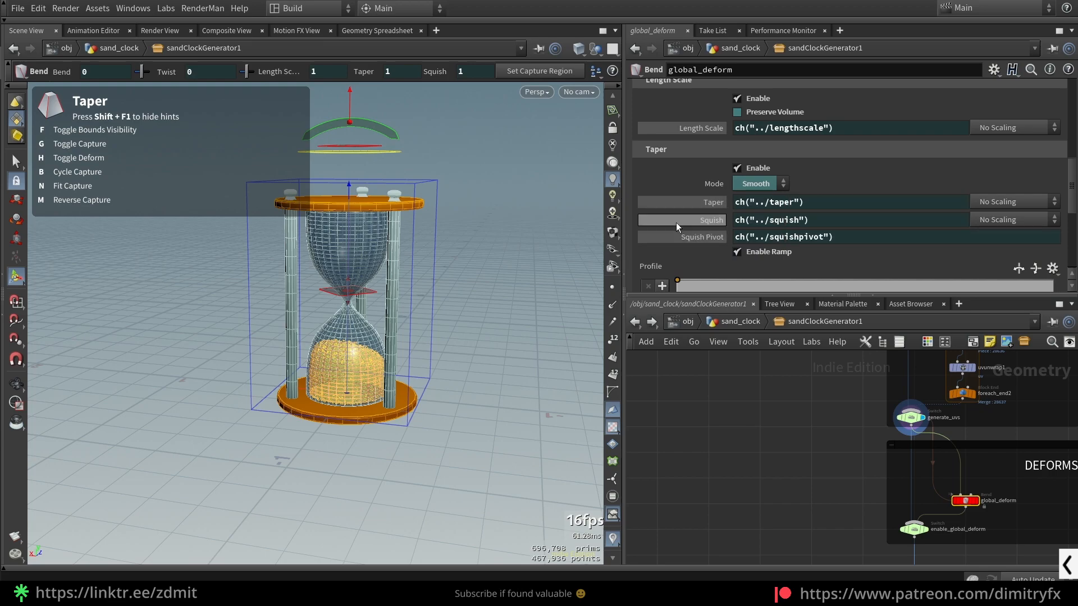
- Review global_deform's bend, taper profile ramp and capture region settings down to the Capture Length expression
scroll(709, 173, "down", 4)
scroll(726, 194, "up", 15)
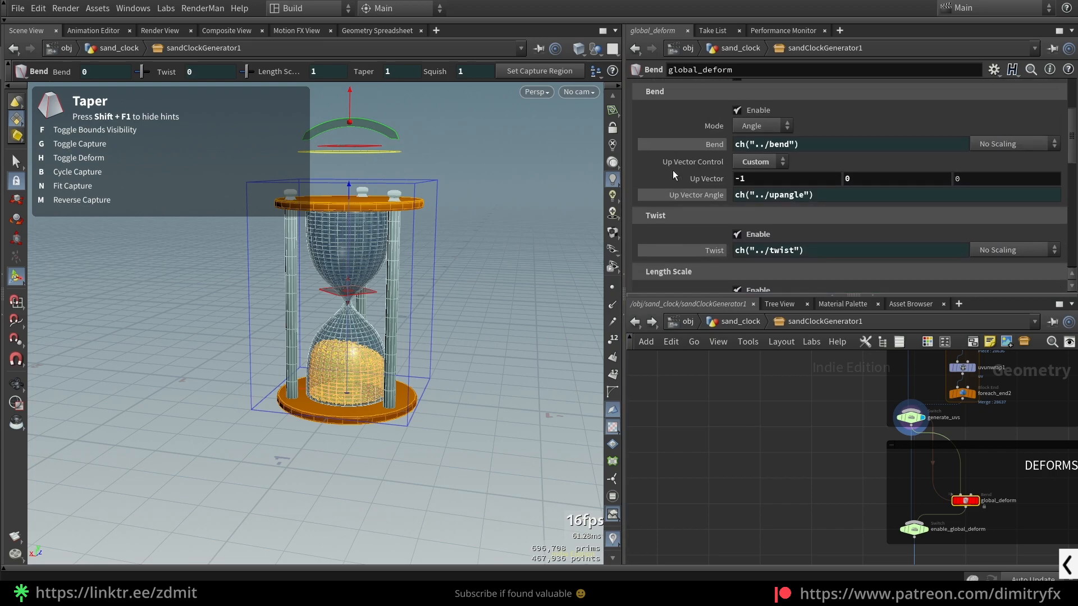
scroll(708, 203, "down", 15)
scroll(750, 211, "up", 1)
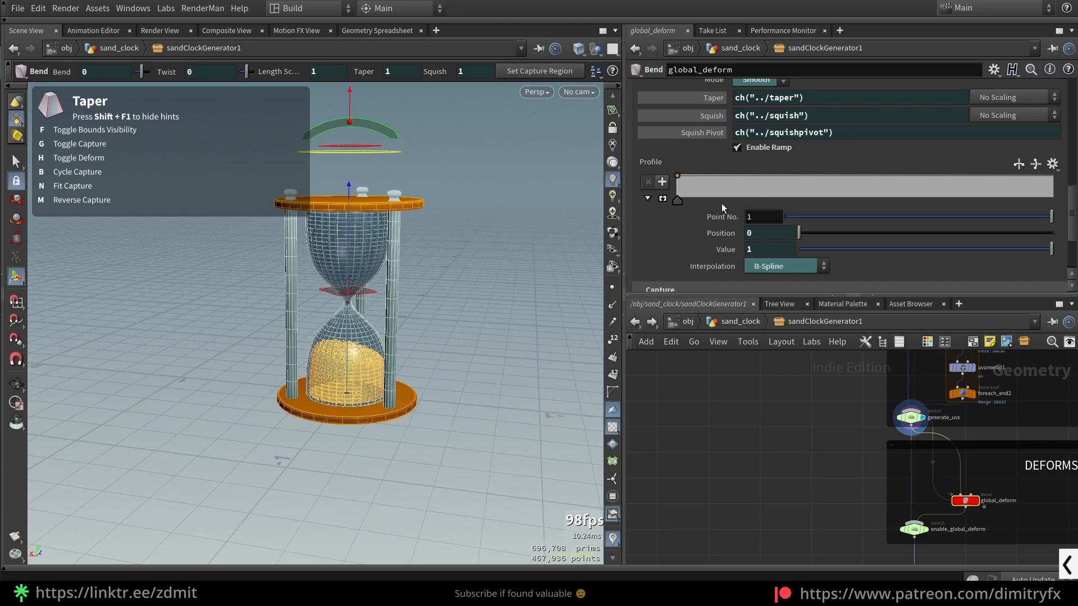
scroll(764, 212, "up", 2)
scroll(740, 238, "down", 5)
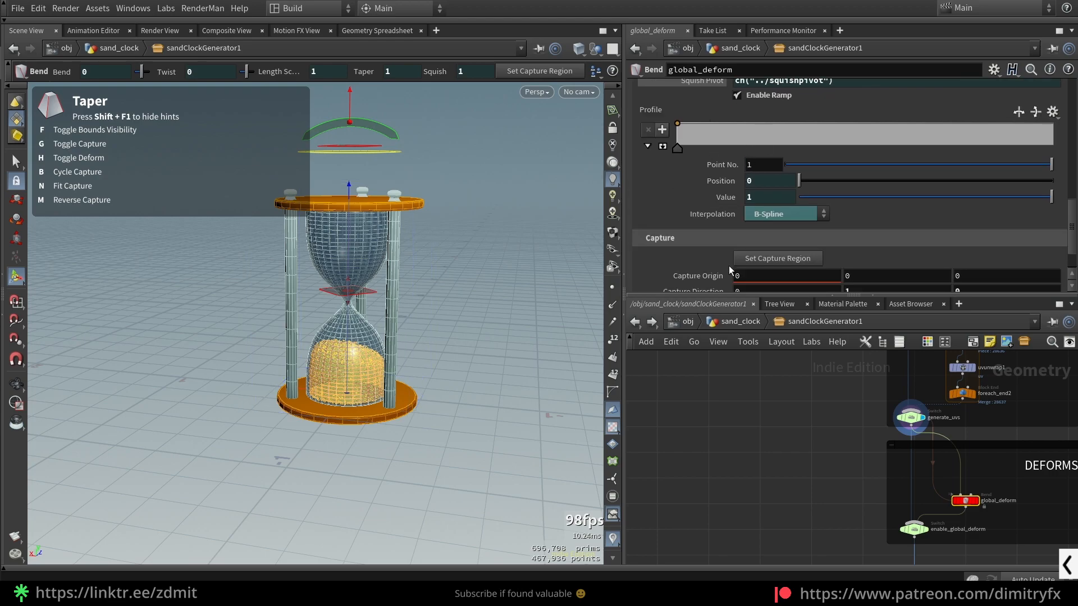
scroll(718, 201, "down", 3)
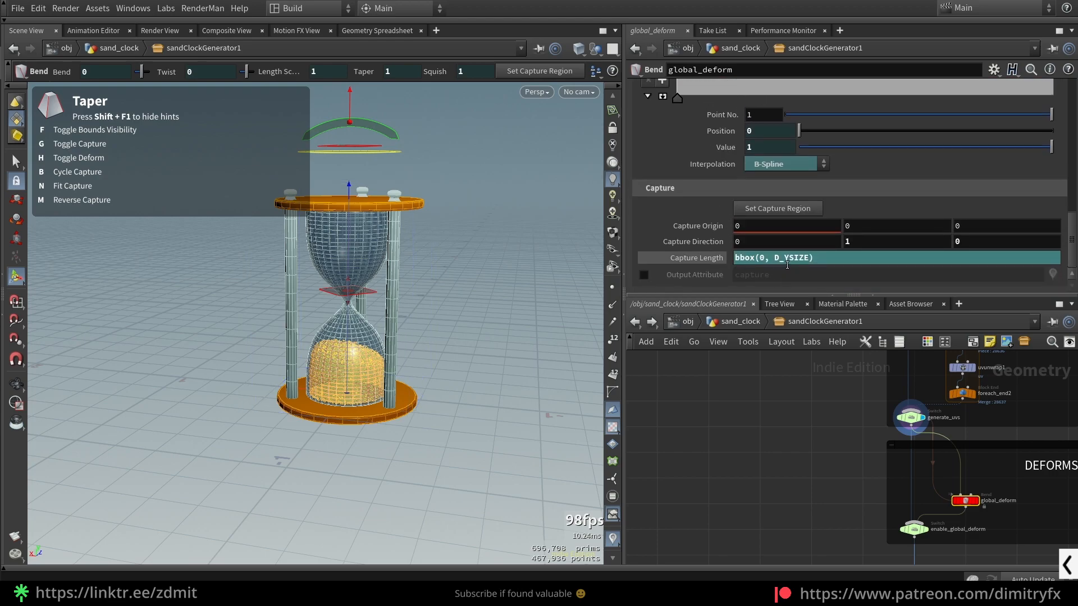
middle_click_drag(1014, 519, 985, 490)
scroll(985, 490, "up", 3)
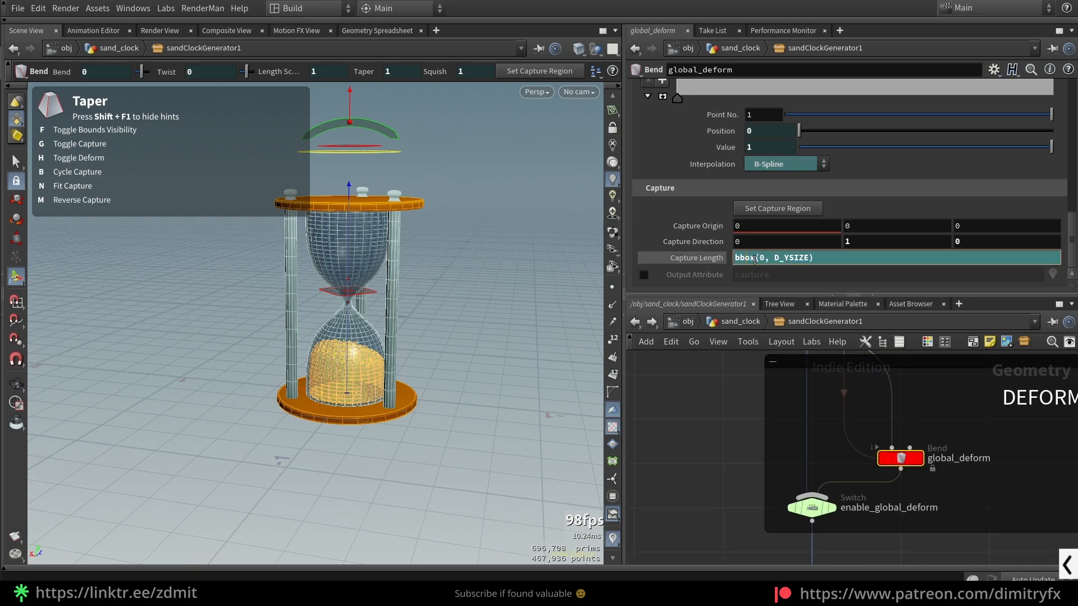
- Remove the expression from global_deform's Capture Length and revert the parameter to its default value of 1
left_click(702, 262)
left_click(701, 262)
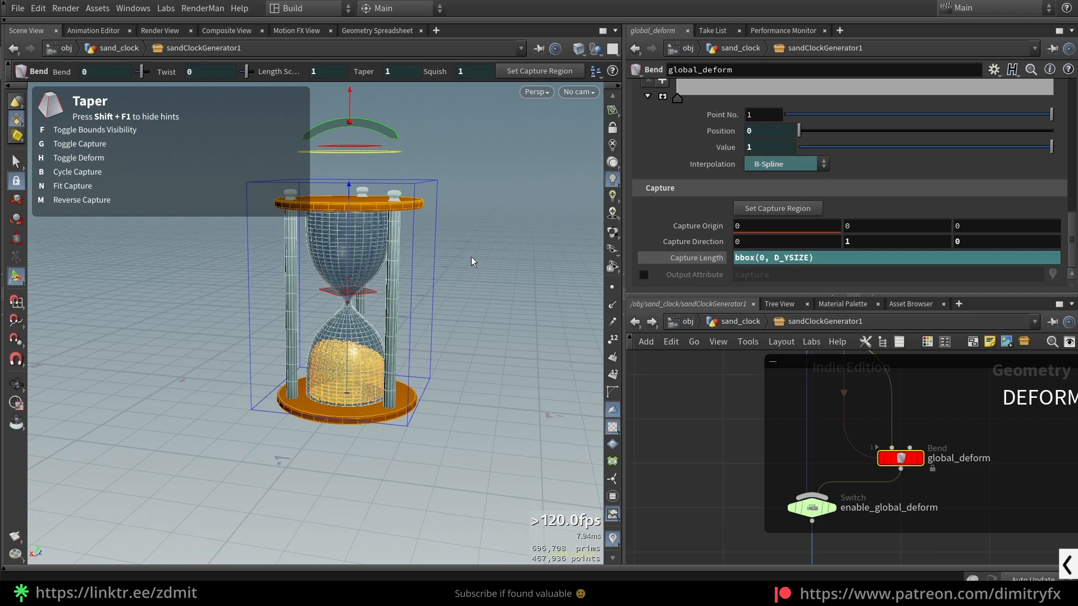
left_click(699, 258)
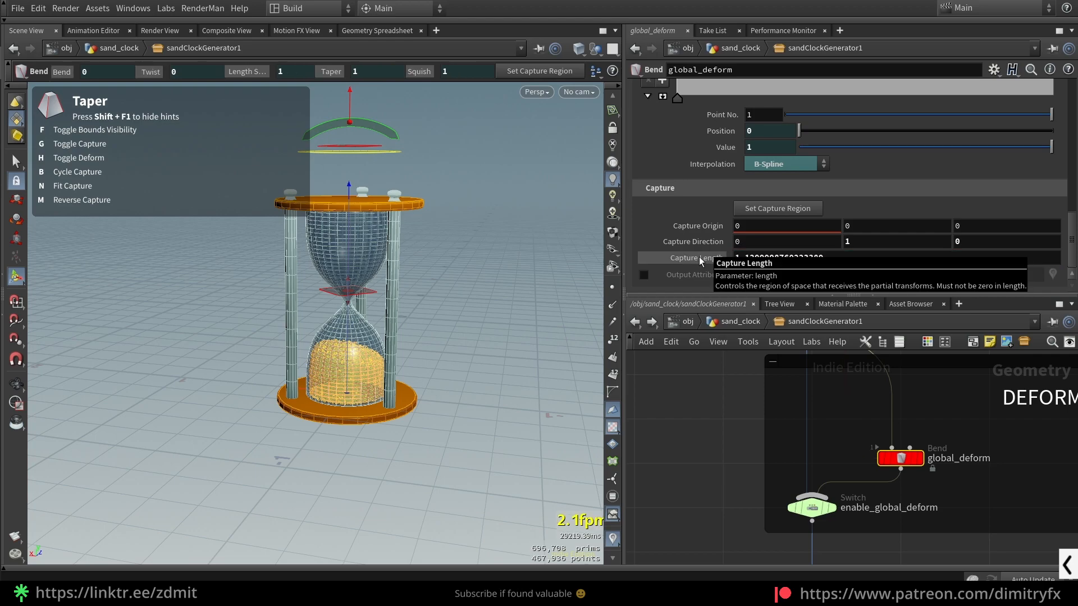
middle_click(700, 261, "ctrl")
left_click_drag(494, 283, 486, 291, "alt")
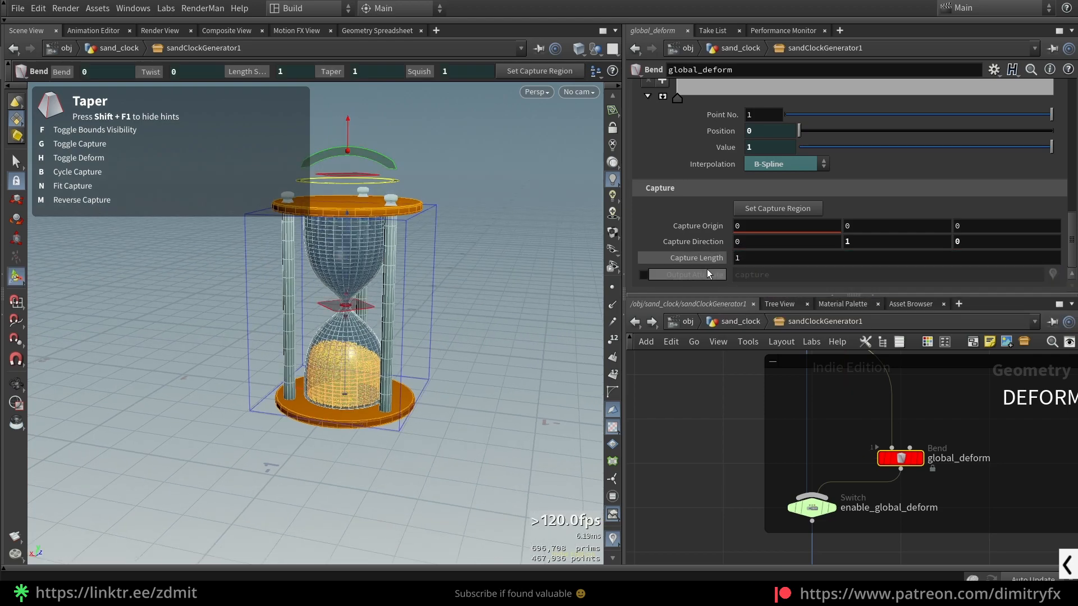
left_click_drag(402, 299, 342, 288, "alt")
scroll(348, 287, "up", 2)
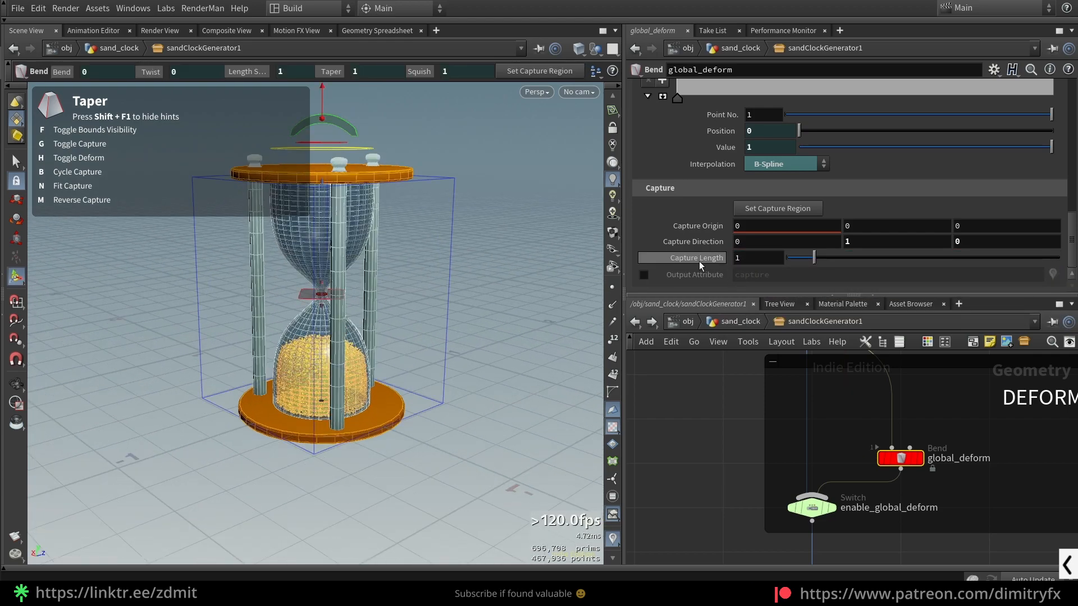
- Hide the Bend tool's hints, switch the viewport to the Right view and reactivate the bend handles
left_click_drag(371, 251, 420, 205, "alt")
key("shift+F1")
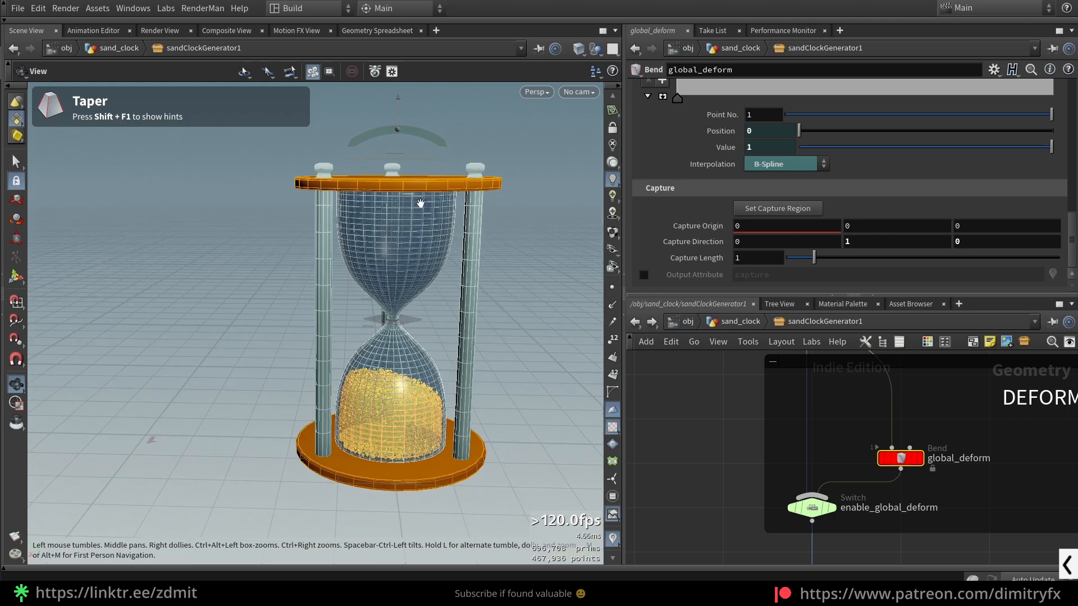
key("2")
key("space+3")
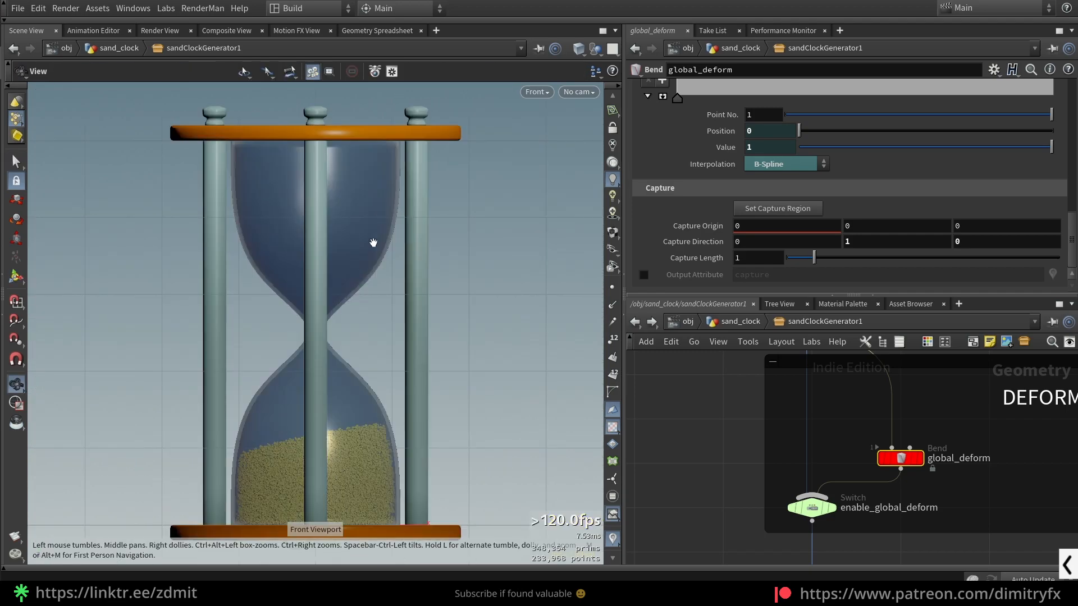
key("space+2")
key("space+4")
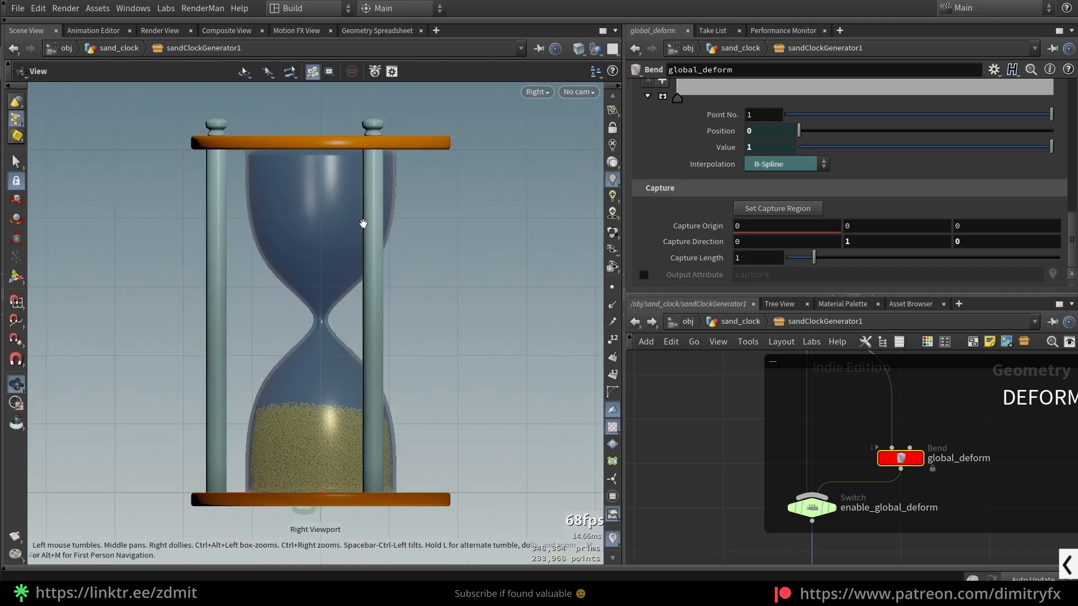
key("Return")
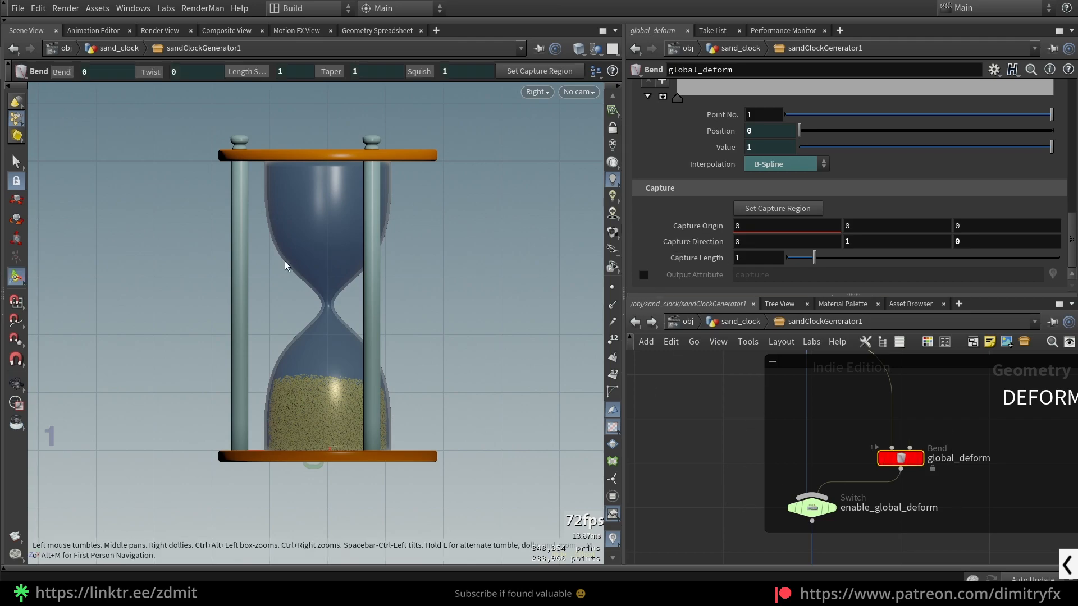
- Examine in wireframe where the capture region ends relative to the sand clock's upper disc and post knobs
middle_click_drag(387, 198, 407, 231, "alt")
key("w")
scroll(362, 208, "up", 4)
scroll(362, 208, "up", 2)
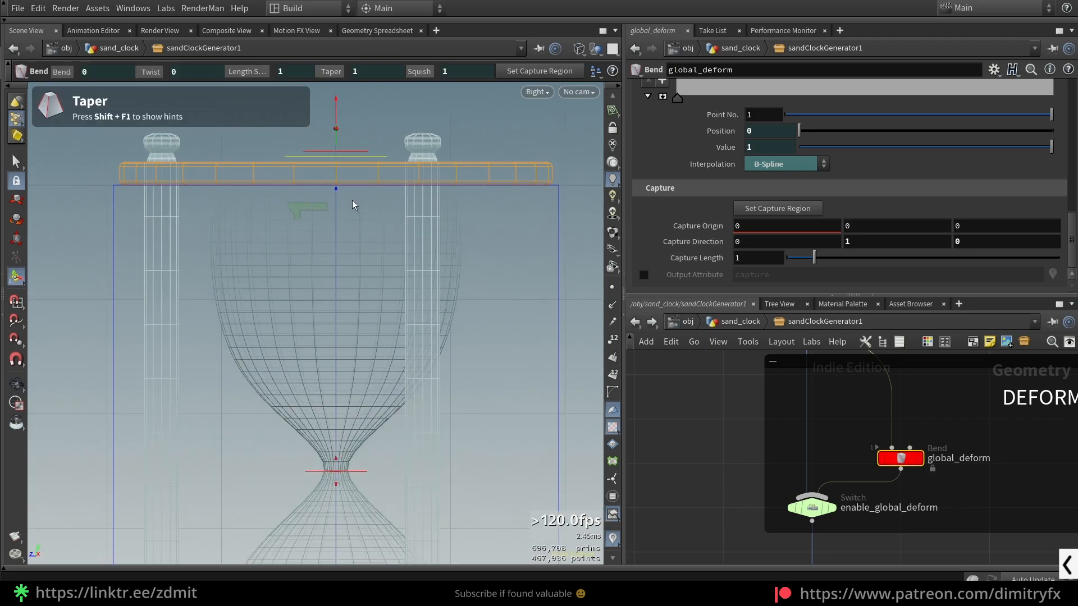
key("F9")
mouse_move(335, 191)
left_mouse_down()
mouse_move(342, 160)
mouse_move(341, 190)
left_mouse_up()
key("F9")
scroll(384, 214, "down", 3)
scroll(384, 214, "up", 3)
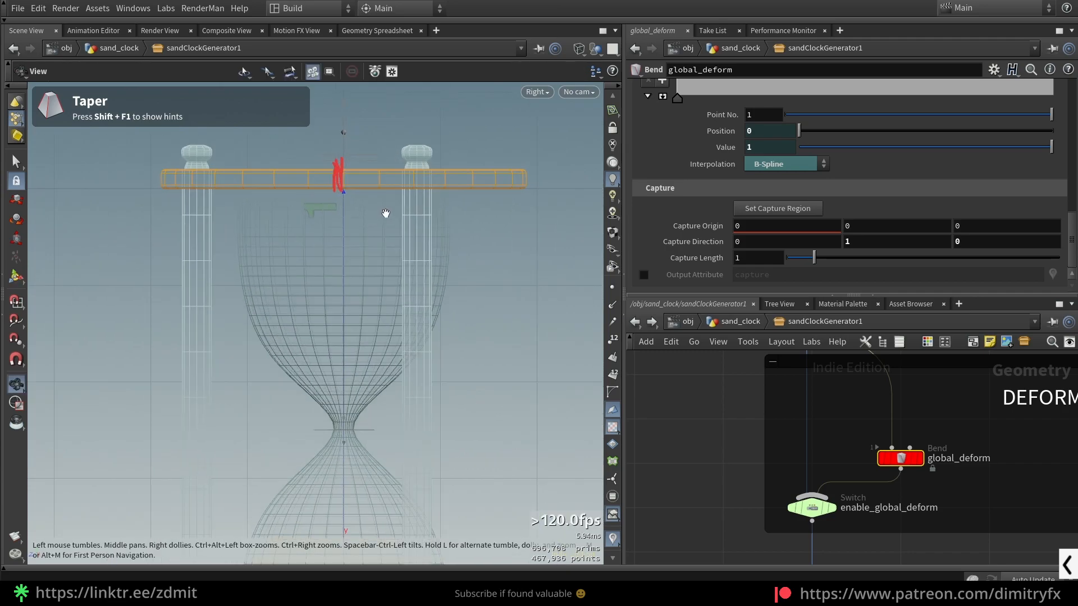
key("F9")
key("shift+F9")
key("F9")
- Set global_deform's Capture Length to the expression bbox(0, D_YSIZE)
left_click(758, 259)
type("bbox(0, D_YSIZE")
key("Return")
key("Escape")
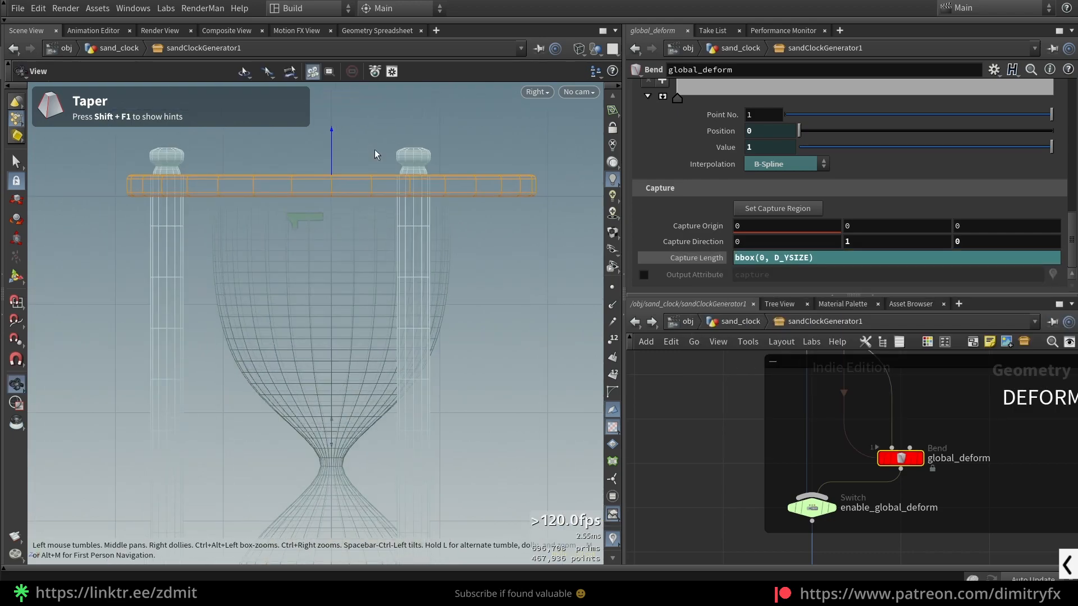
- Show the capture bounds and examine how they enclose the post knobs above the sand clock's upper disc
middle_click_drag(374, 148, 403, 162)
key("Return")
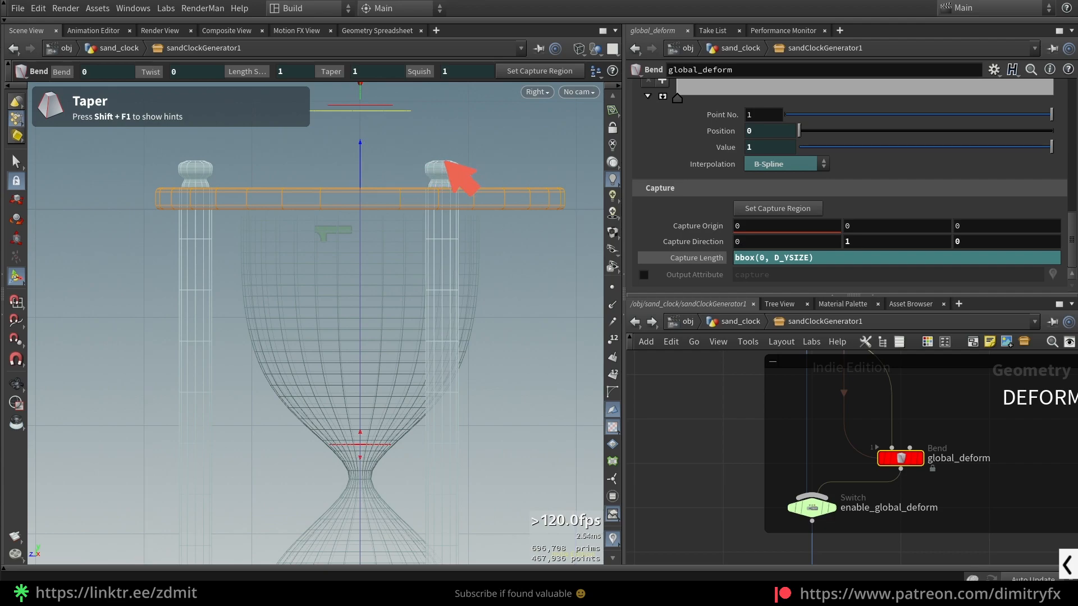
mouse_move(424, 167)
left_mouse_down()
mouse_move(470, 172)
mouse_move(459, 187)
left_mouse_up()
mouse_move(179, 176)
left_mouse_down()
mouse_move(171, 160)
mouse_move(215, 169)
left_mouse_up()
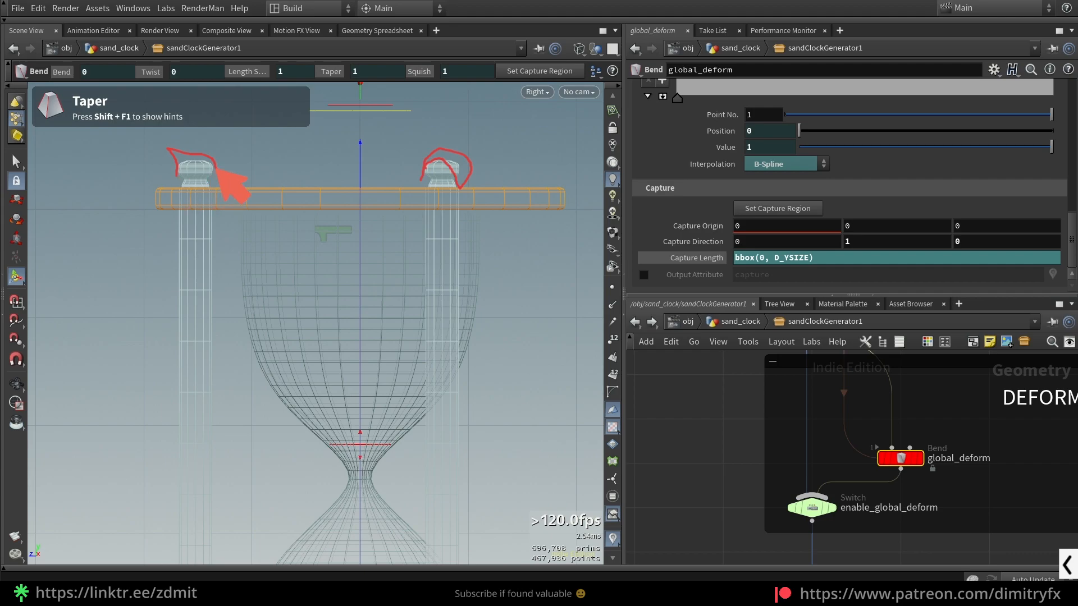
mouse_move(157, 145)
left_mouse_down()
mouse_move(556, 150)
mouse_move(573, 404)
mouse_move(177, 418)
left_mouse_up()
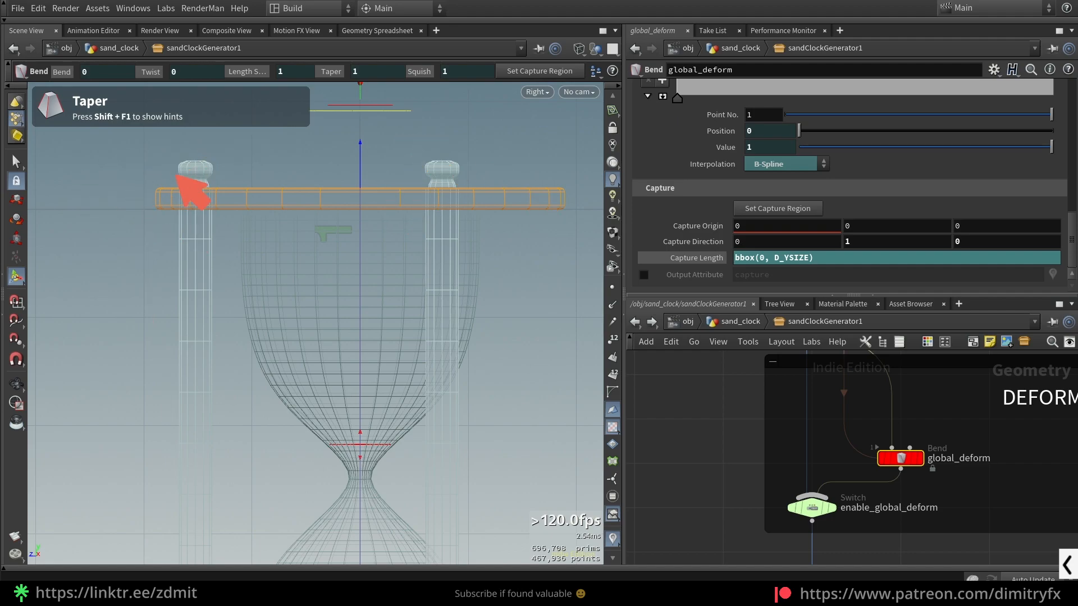
key("ctrl+alt+g")
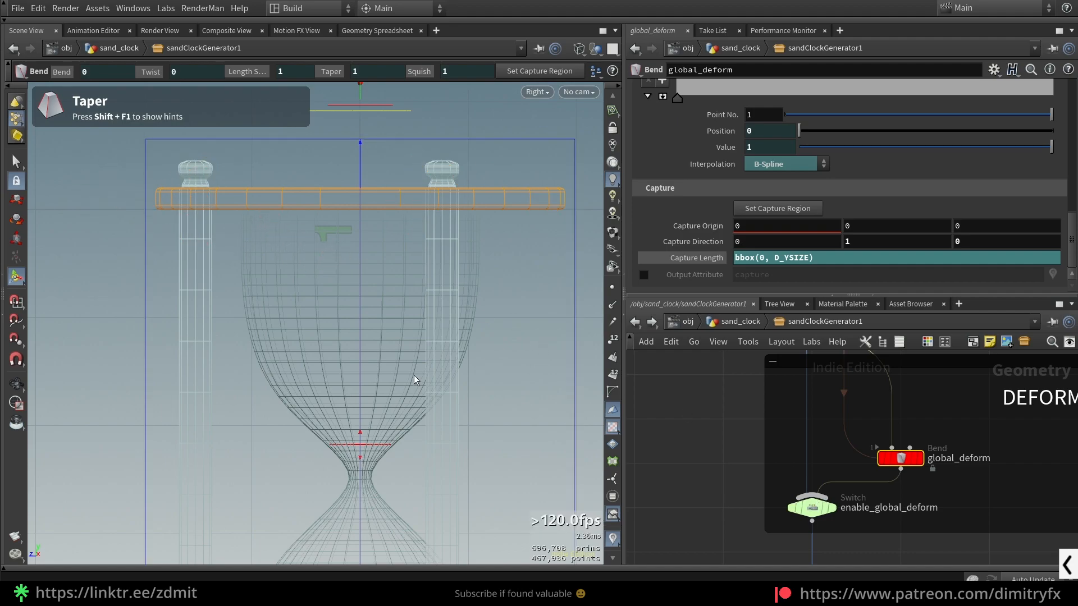
key("Escape")
scroll(399, 365, "down", 3)
key("Return")
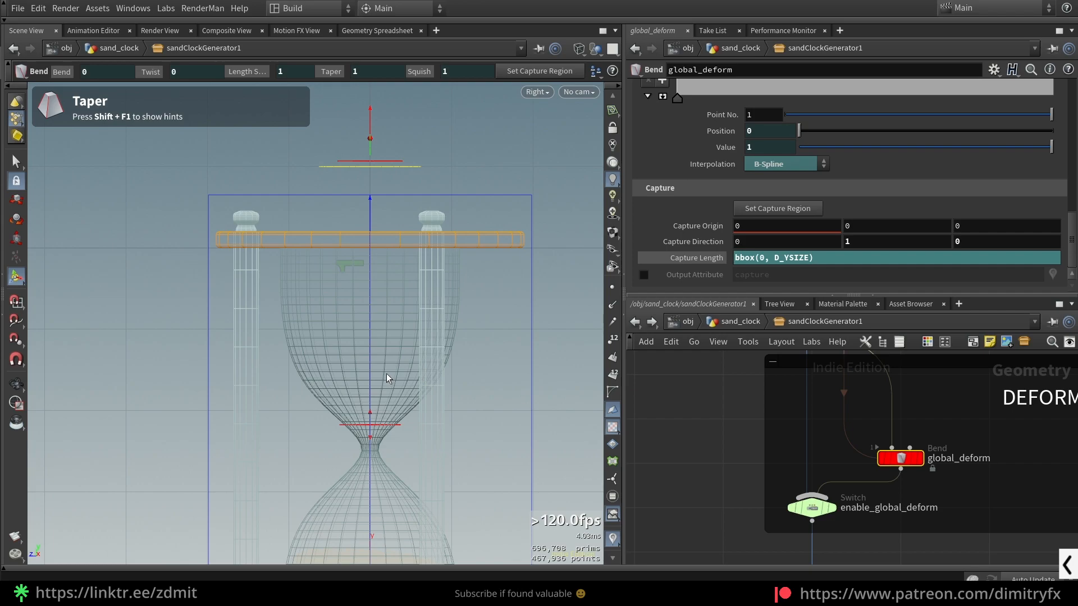
- Return the viewport to a shaded perspective view of the whole sand clock and display global_deform
key("Escape")
key("space+1")
scroll(416, 356, "down", 2)
key("shift+w")
left_click_drag(934, 482, 891, 432)
mouse_move(433, 303)
left_mouse_down()
mouse_move(455, 307)
mouse_move(387, 292)
mouse_move(433, 286)
left_mouse_up()
key("Return")
key("Escape")
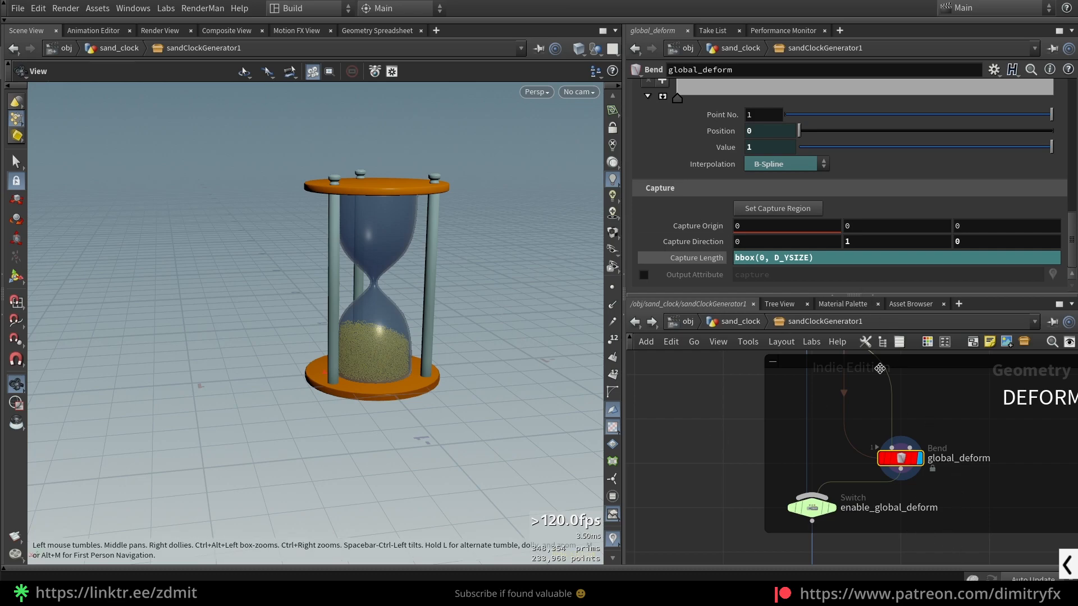
- Display the enable_global_deform switch and bring up the parameter options of Enable Global Deform? on sandClockGenerator1
middle_click_drag(978, 497, 932, 454)
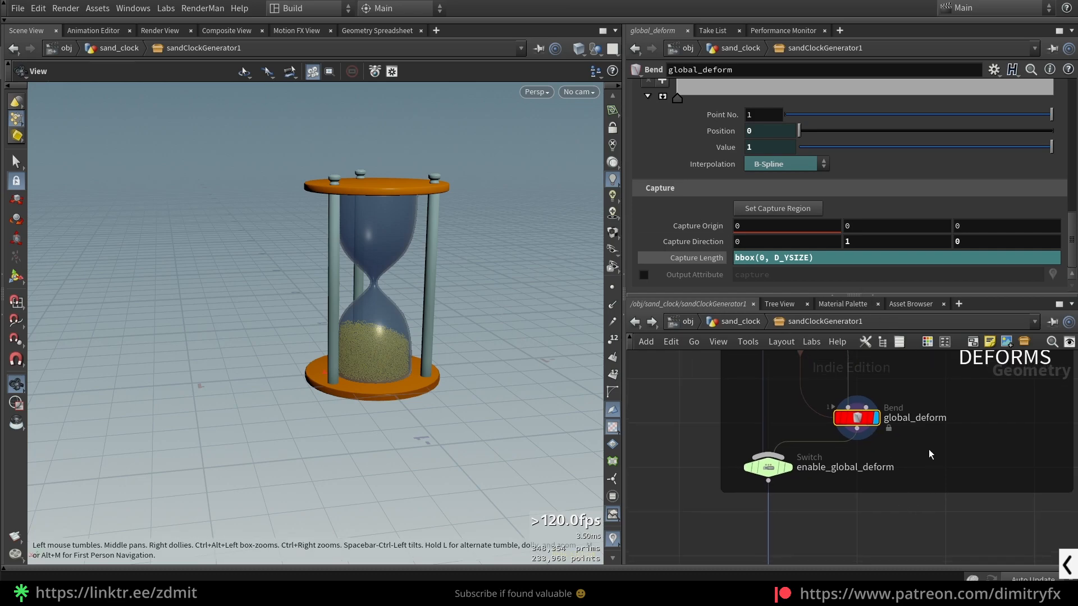
left_click(768, 467)
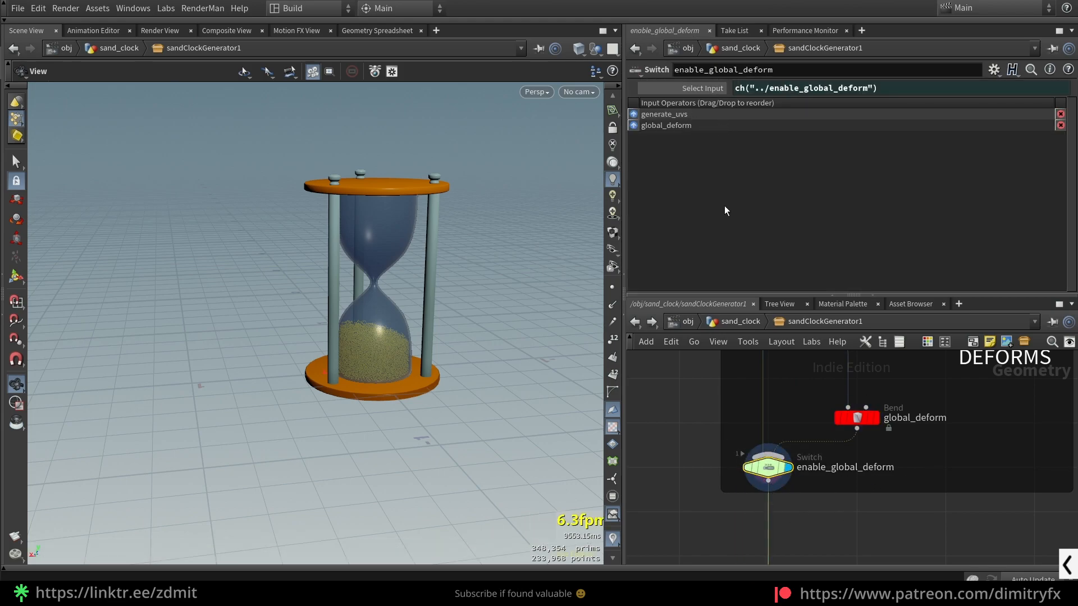
left_click(740, 321)
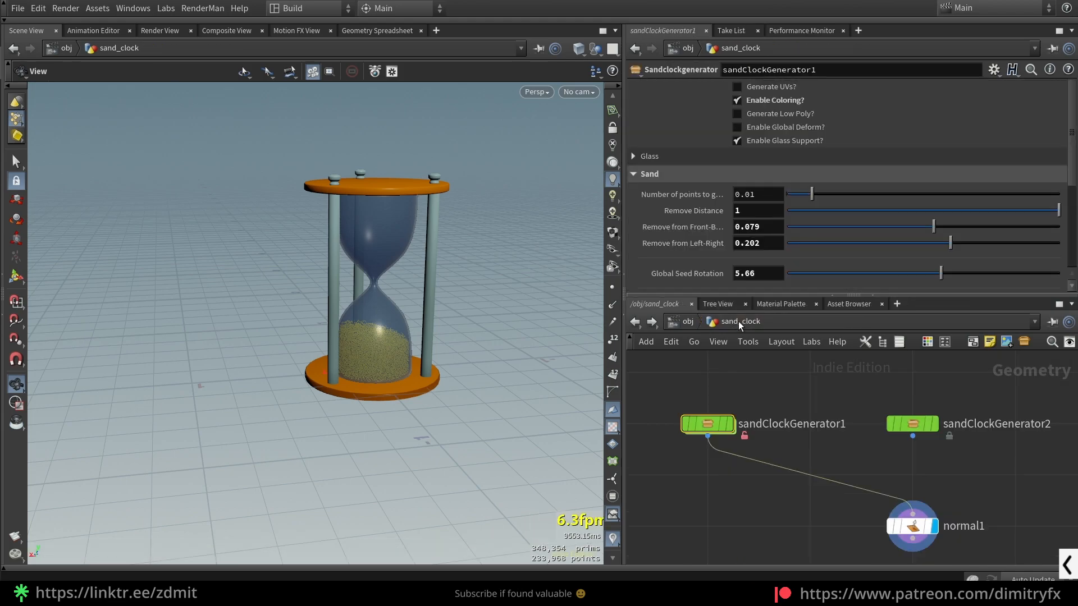
right_click(775, 129)
left_click(676, 466)
- Return inside sandClockGenerator1 and paste a relative reference into enable_global_deform's Select Input
double_click(707, 424)
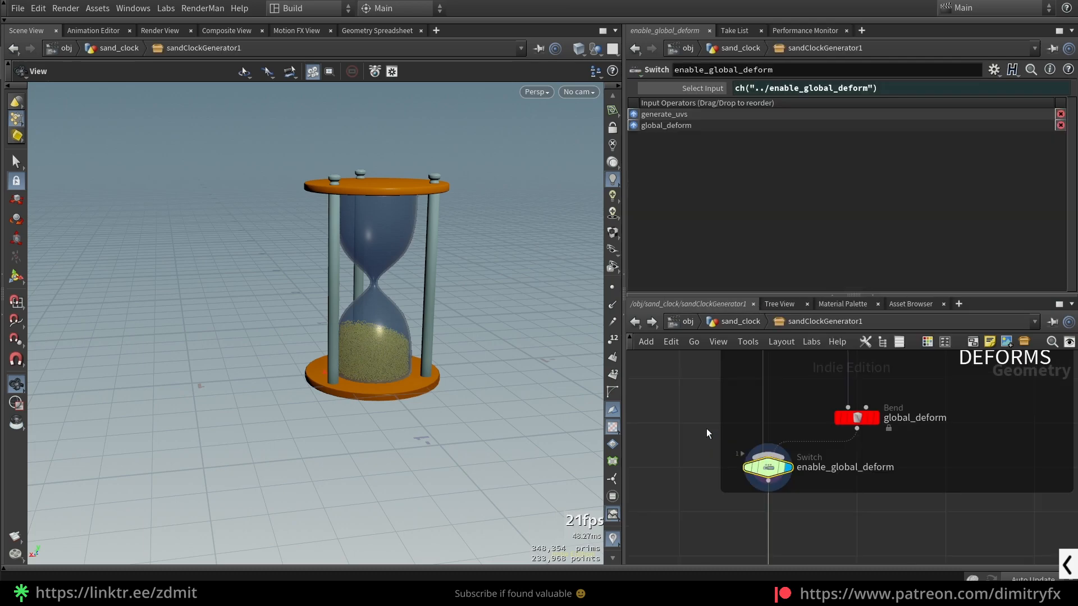
left_click(786, 194)
left_click(694, 90)
key("ctrl+z")
right_click(745, 90)
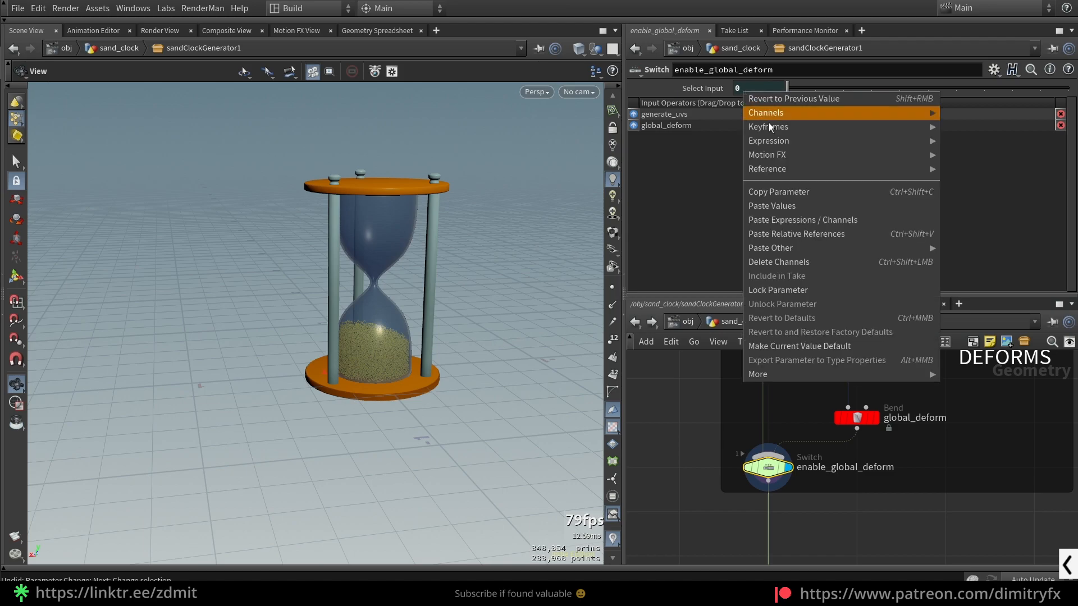
left_click(781, 233)
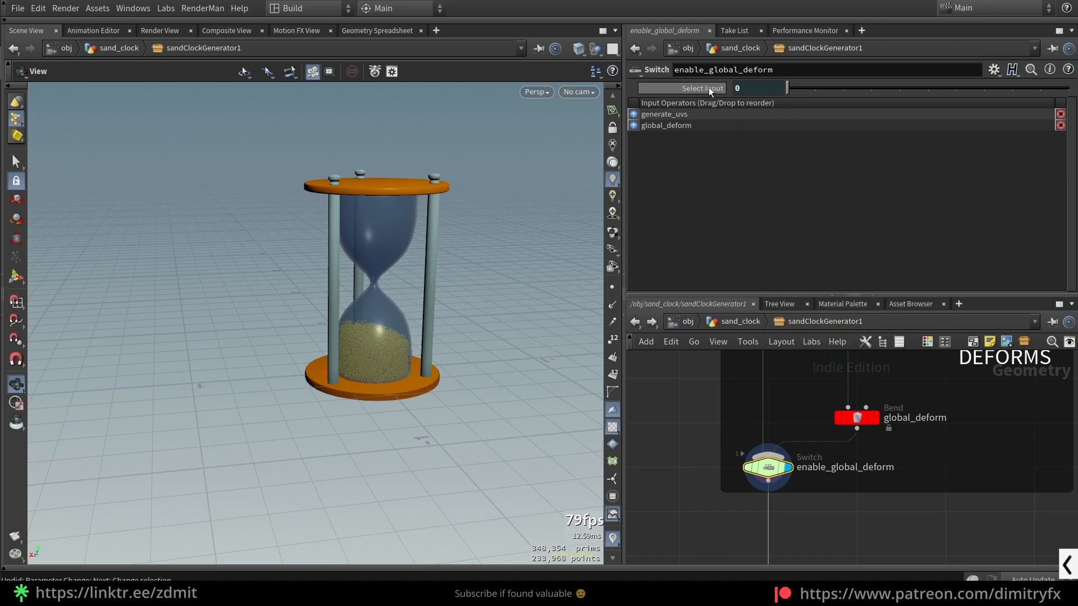
- Revisit the Enable Global Deform? option on sandClockGenerator1 and go back inside to the nodes below the DEFORMS group
left_click(727, 322)
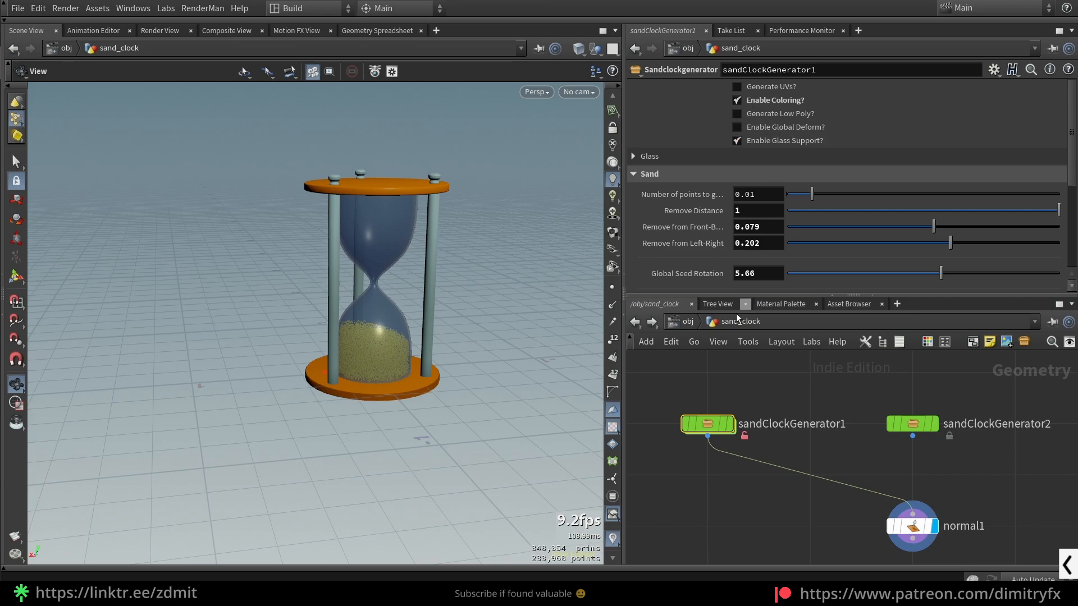
double_click(709, 430)
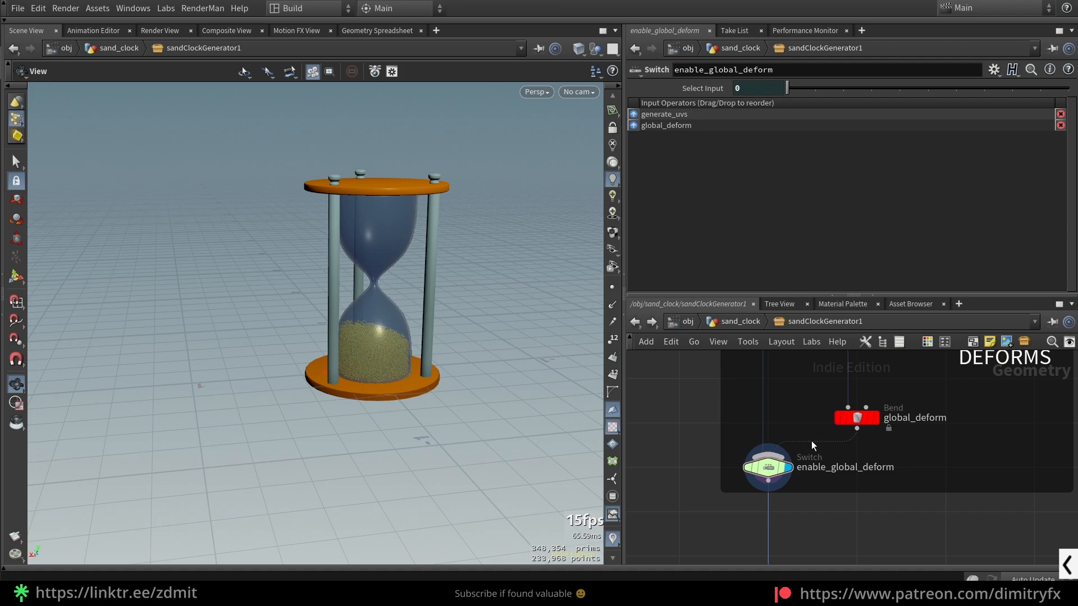
mouse_move(776, 100)
left_mouse_down()
mouse_move(827, 100)
mouse_move(783, 100)
left_mouse_up()
scroll(887, 525, "down", 4)
middle_click_drag(887, 526, 845, 418)
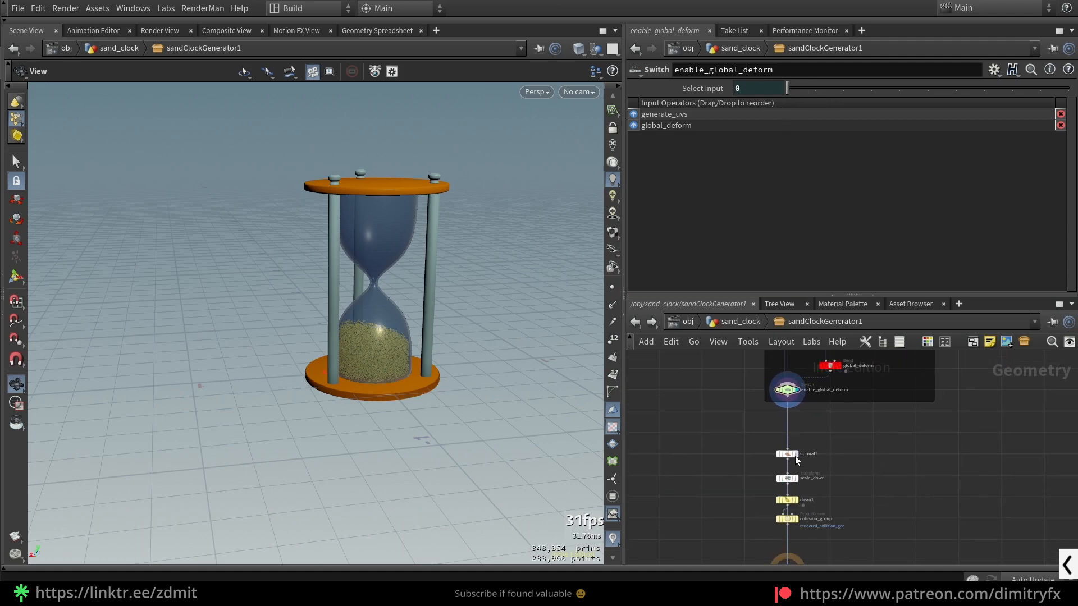
- Display the scale_down transform below normal1 and frame the scaled sand clock in the viewport
scroll(806, 455, "up", 3)
left_click(799, 452)
middle_click_drag(856, 455, 852, 391)
left_click(797, 440)
key("space+f")
left_click_drag(383, 371, 388, 402)
scroll(389, 403, "down", 7)
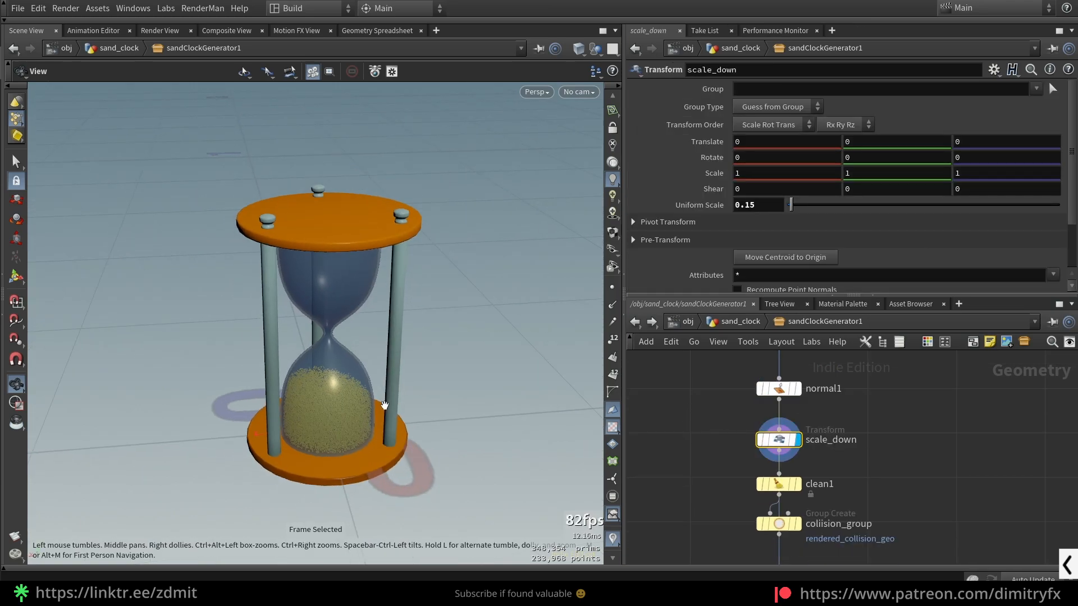
- Display clean1 and check the ^unreal_* exception in its Remove Attribs pattern against the attributes in scale_down's node info
left_click(779, 484)
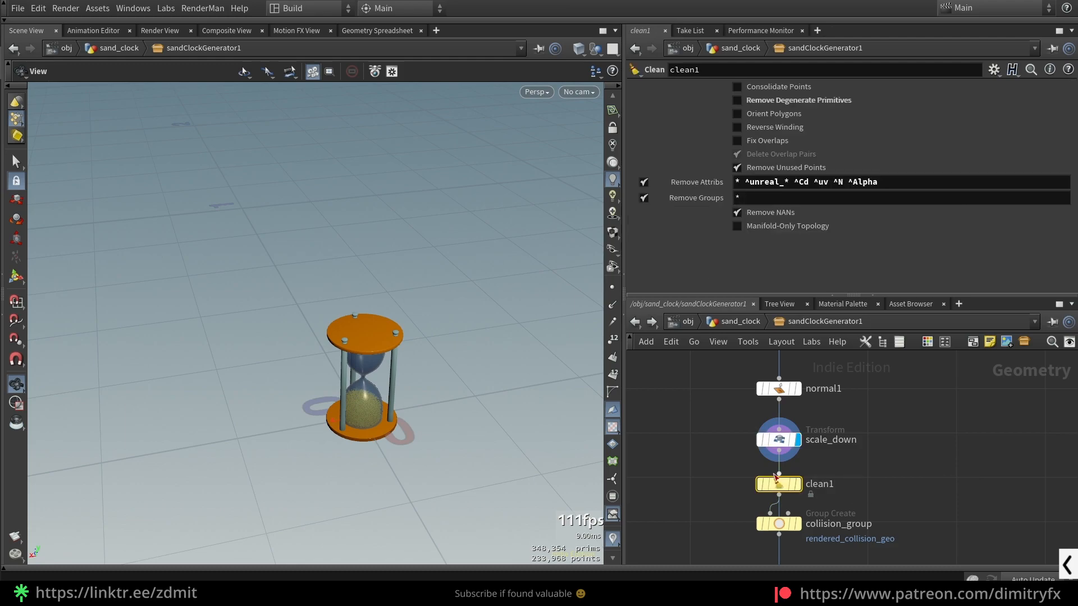
left_click(797, 484)
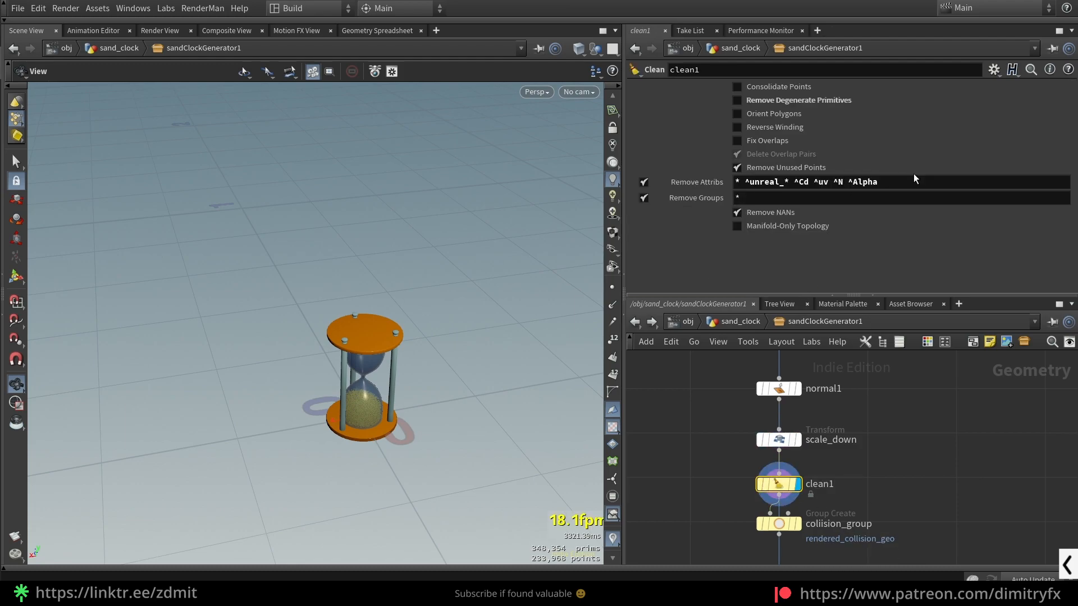
left_click_drag(860, 192, 857, 193)
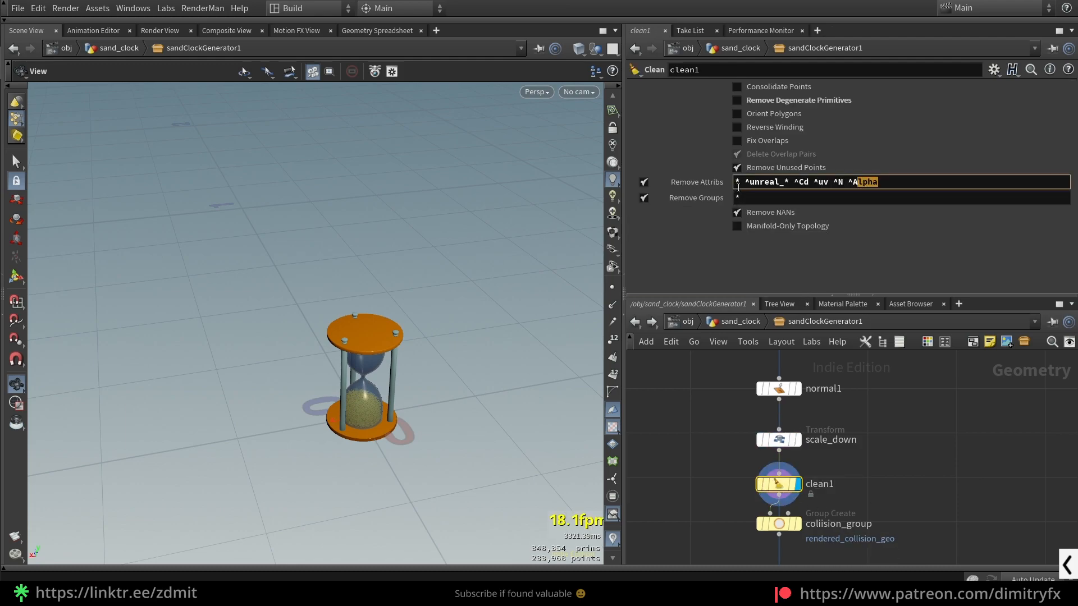
middle_click(772, 456)
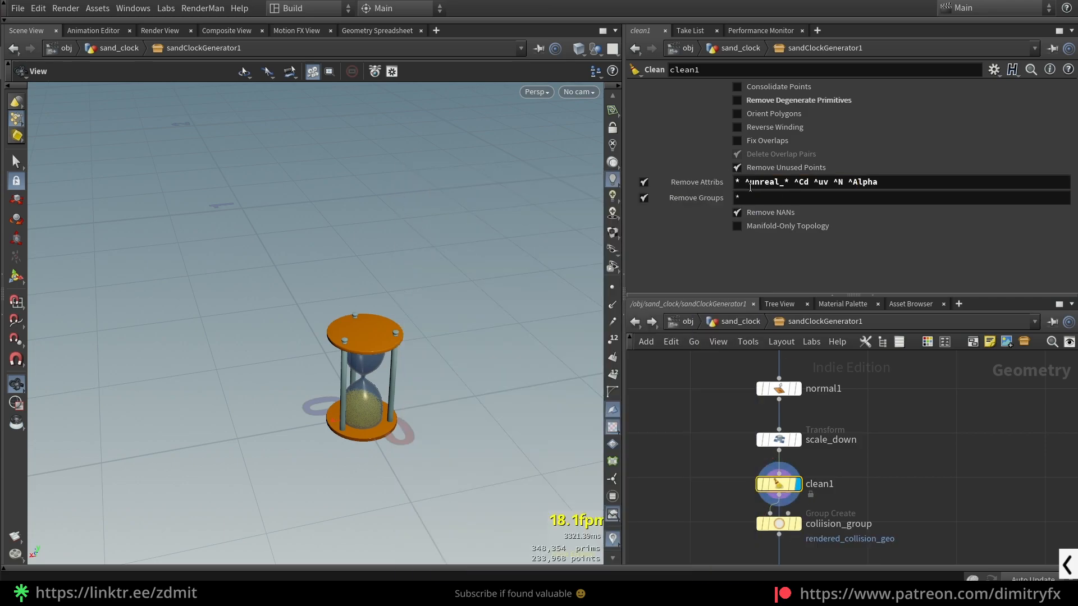
left_click_drag(746, 185, 789, 183)
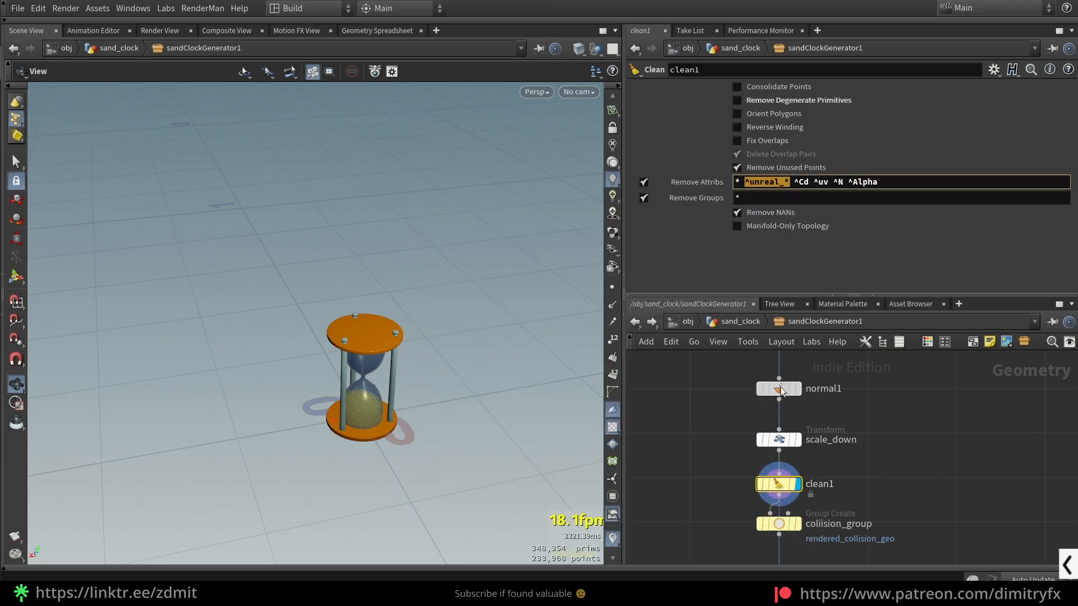
middle_click(783, 442)
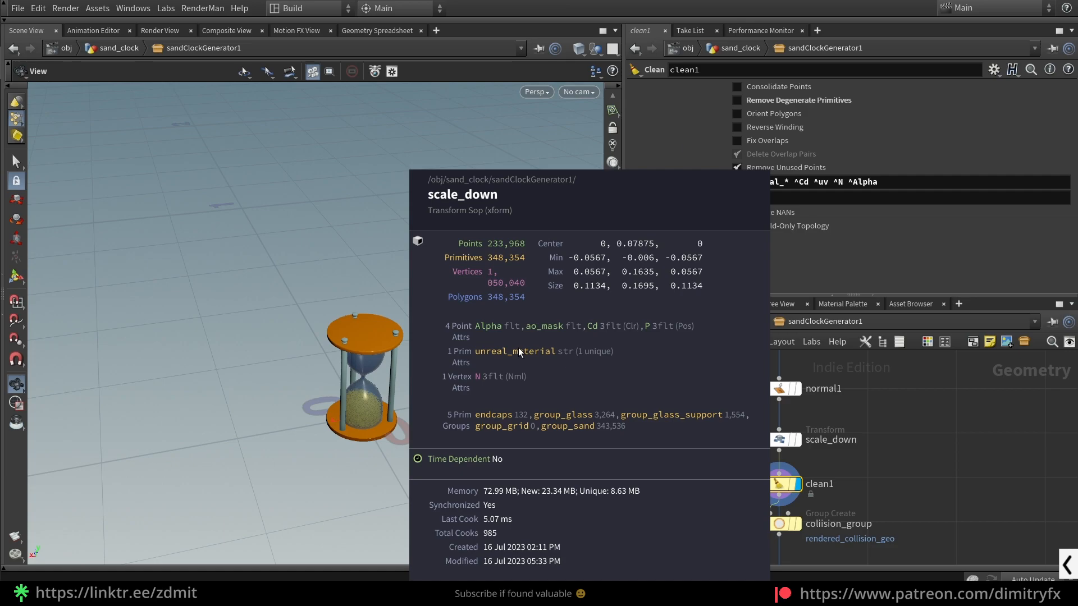
- Examine the ^Cd, ^uv, ^N and ^Alpha exceptions in clean1's Remove Attribs and the * pattern in Remove Groups
double_click(795, 182)
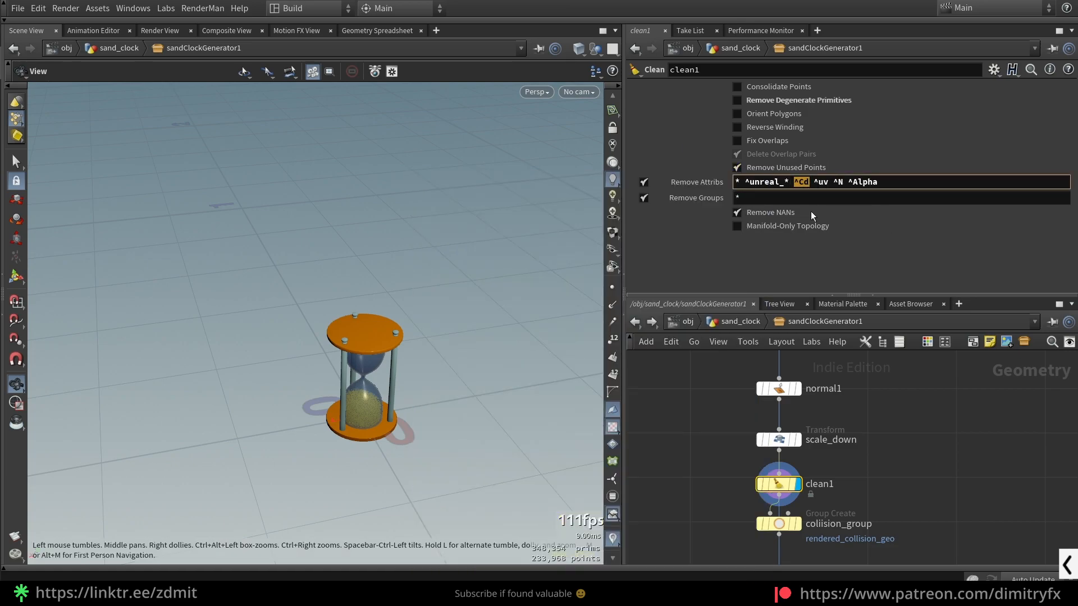
double_click(821, 182)
double_click(838, 182)
left_click_drag(849, 182, 878, 182)
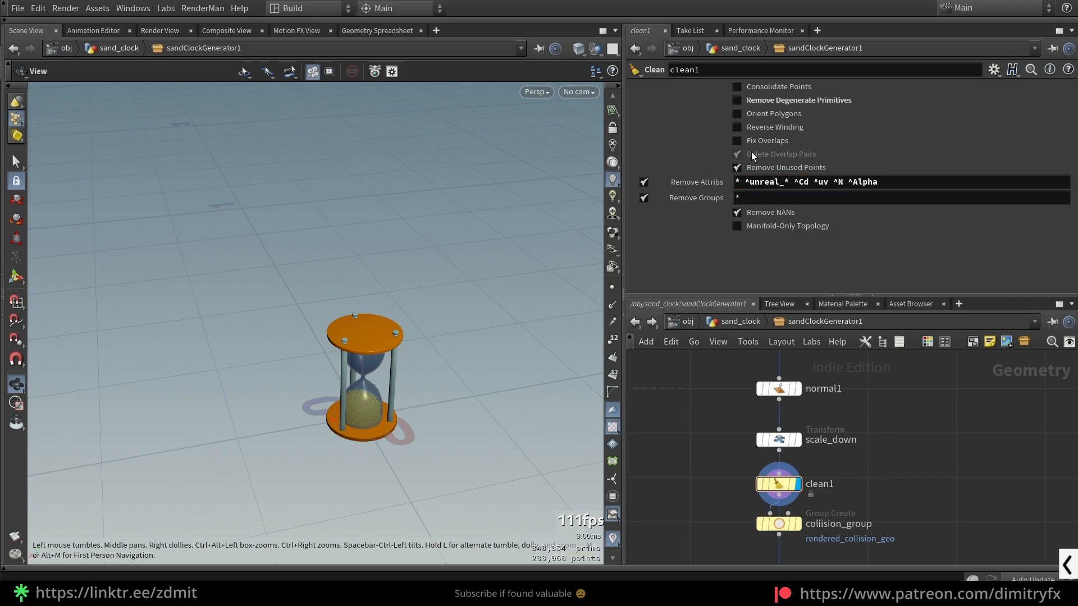
double_click(738, 199)
- Display the coliision_group node and examine its Group Name, rendered_collision_geo, above the geo output
middle_click_drag(908, 455, 884, 345)
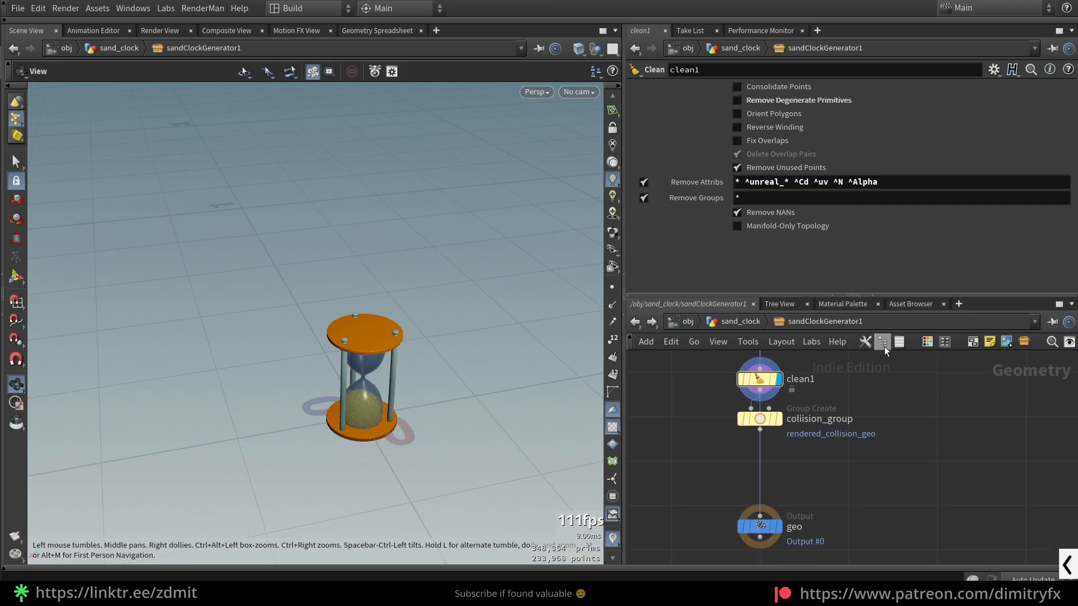
left_click(764, 419)
left_click(781, 418)
middle_click_drag(821, 433, 844, 453)
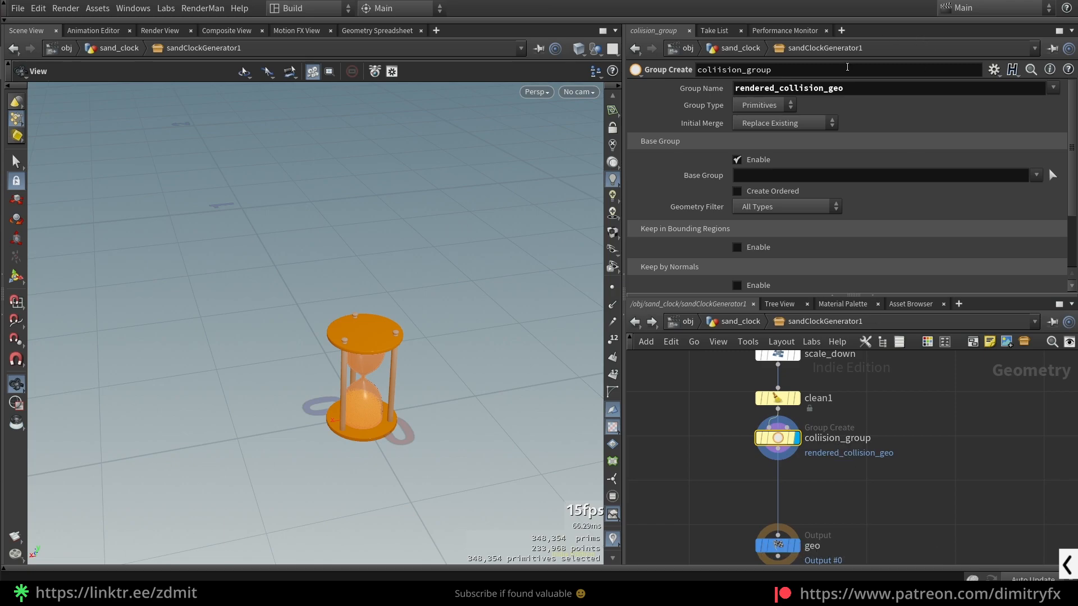
left_click_drag(864, 88, 705, 83)
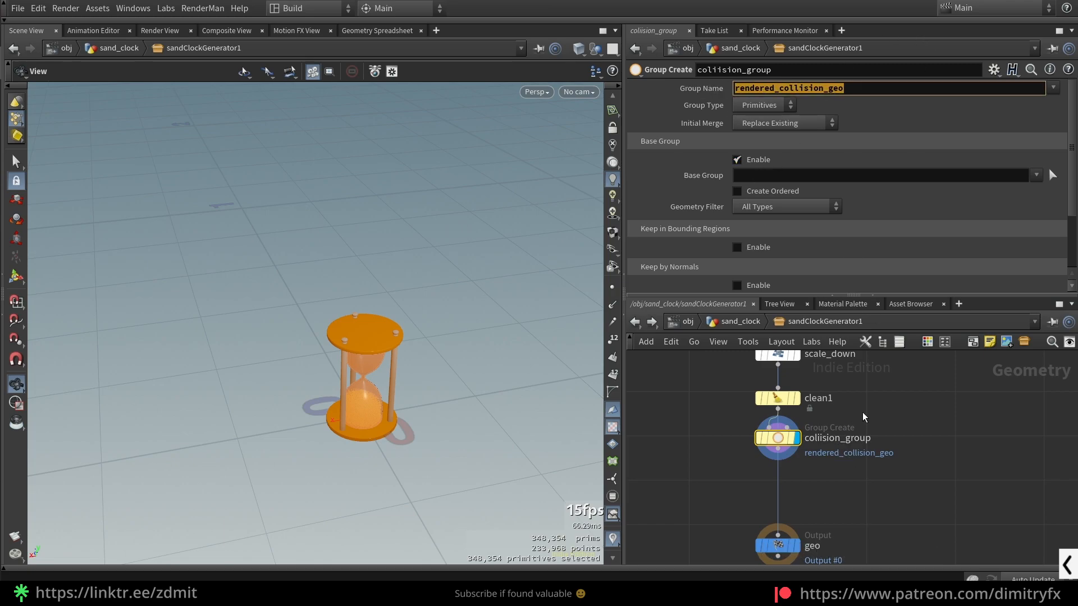
left_click(863, 478)
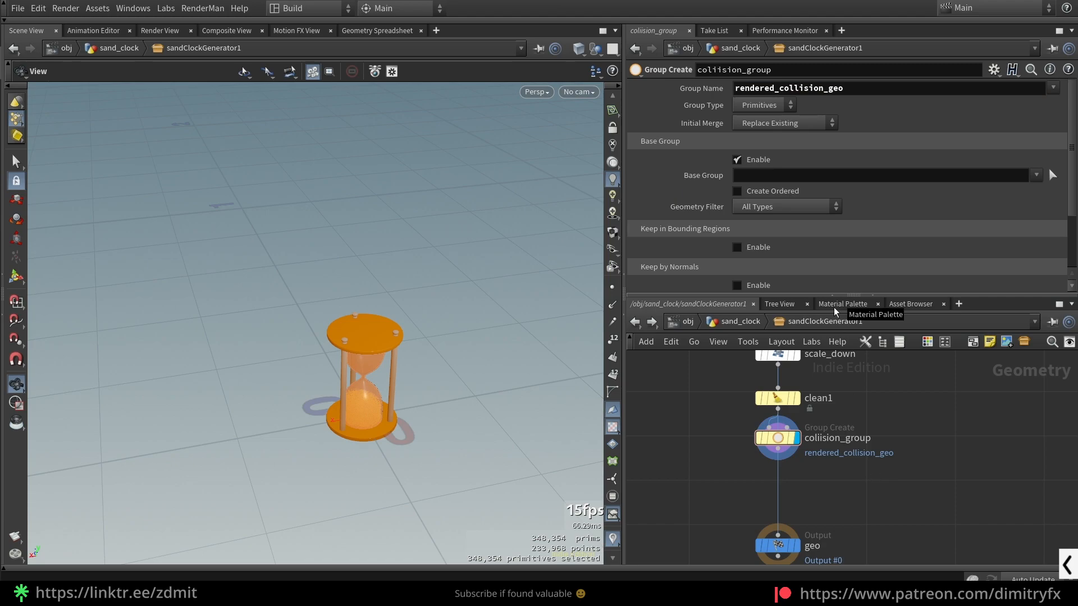
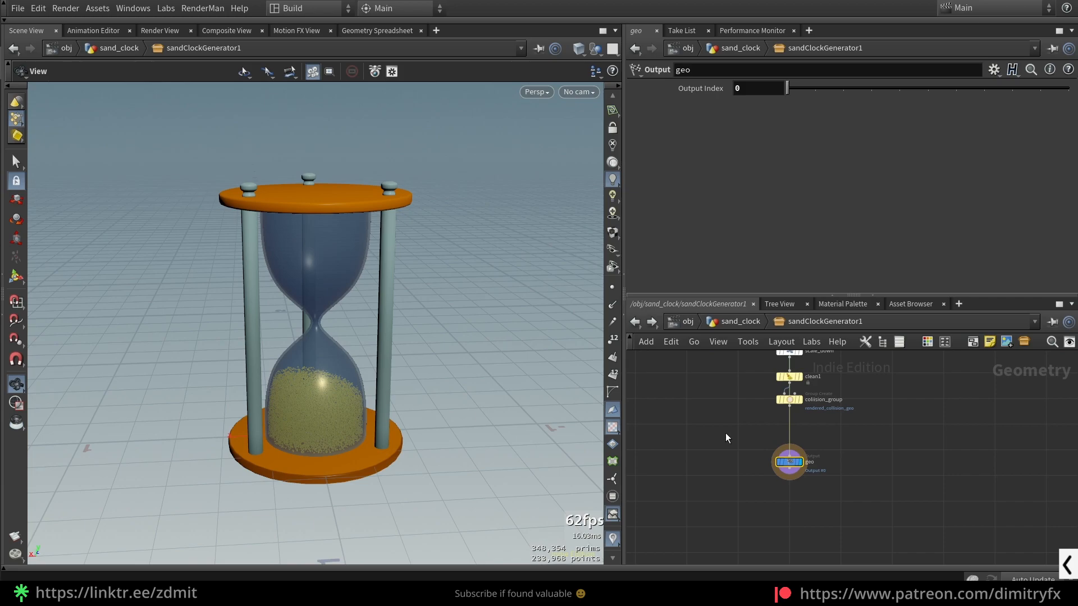
- Locate the StylizedColoring1 node in the COLOR box upstream and enter its network
scroll(765, 459, "down", 2)
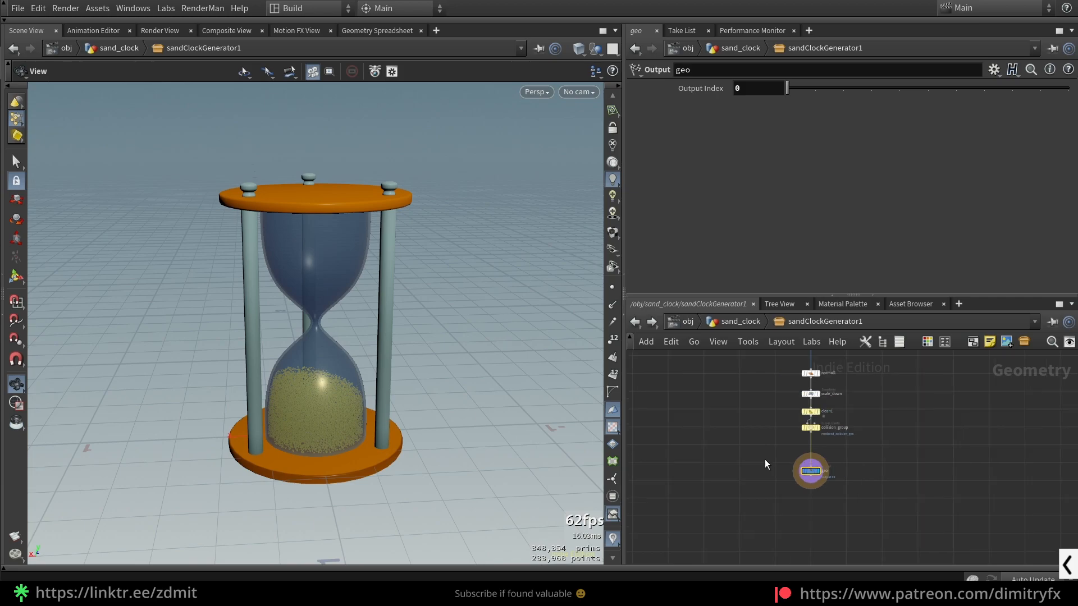
scroll(764, 459, "down", 3)
middle_click_drag(764, 459, 807, 559)
middle_click_drag(753, 448, 794, 544)
scroll(793, 442, "up", 5)
middle_click_drag(917, 353, 805, 457)
scroll(851, 384, "up", 5)
right_click(779, 464)
left_click(799, 525)
double_click(774, 467)
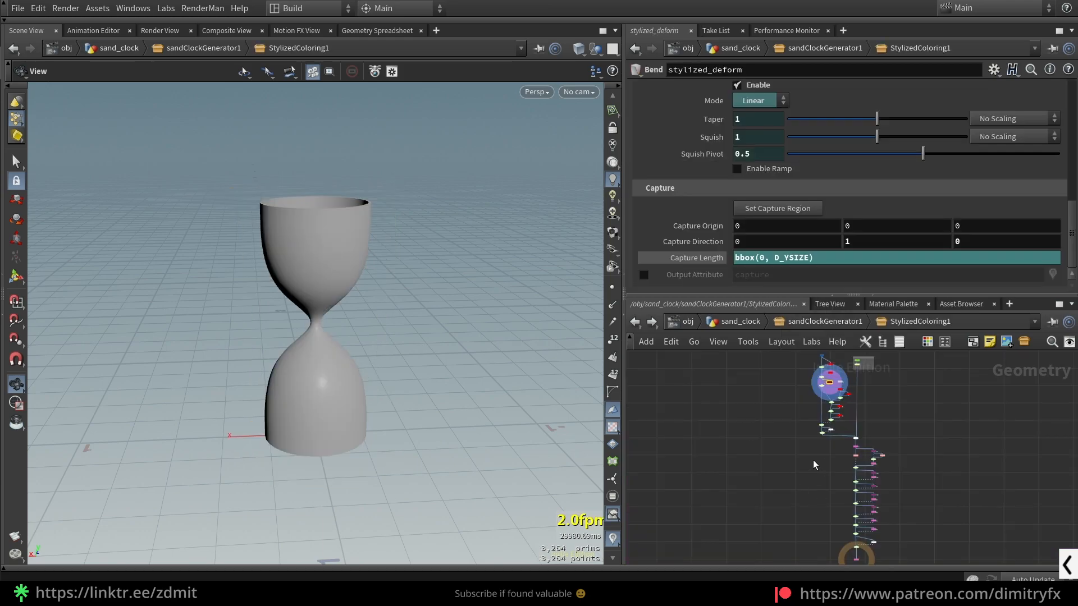
- Maximize the network view and examine the switch chain inside StylizedColoring1, from scale_down to move_to_top_of_world_grid
scroll(813, 460, "up", 3)
scroll(733, 421, "down", 4)
scroll(789, 505, "down", 2)
middle_click_drag(789, 505, 777, 457)
middle_click_drag(660, 423, 670, 509)
left_click_drag(687, 365, 755, 474)
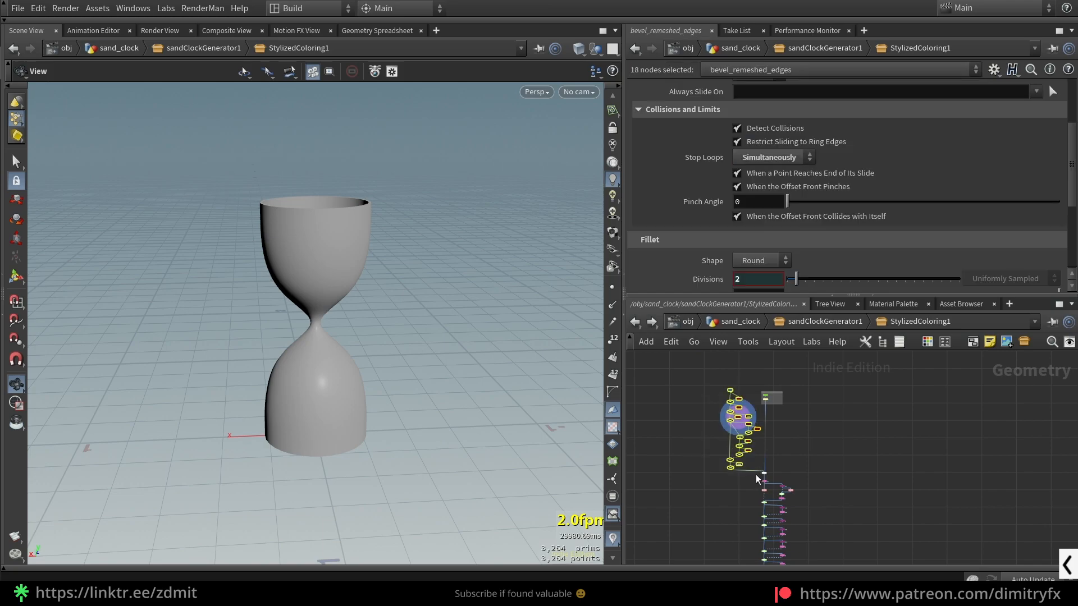
key("ctrl+b")
scroll(390, 355, "up", 3)
scroll(526, 309, "up", 3)
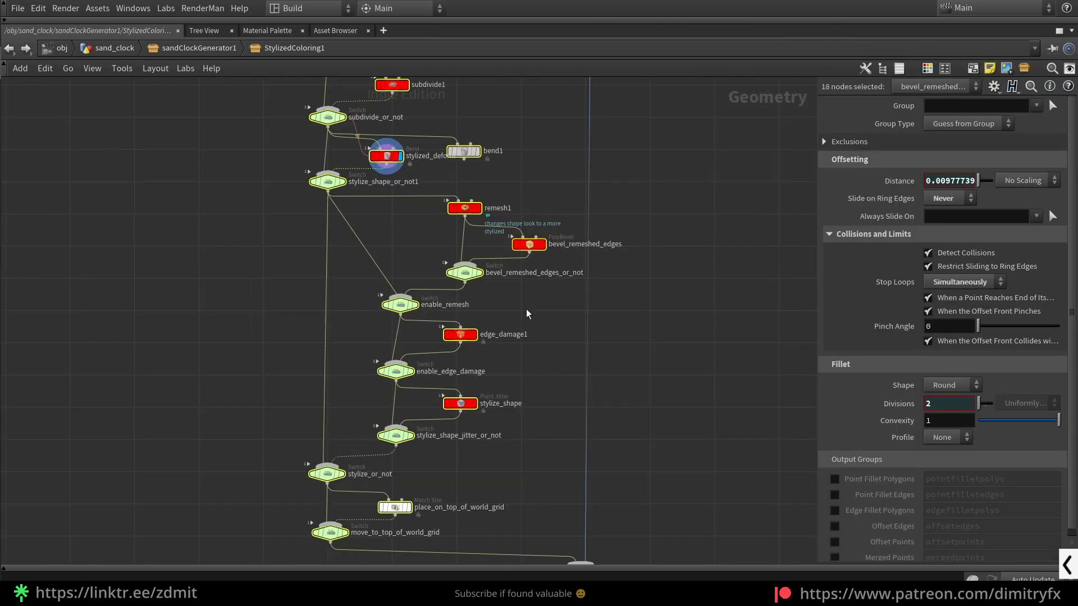
left_click(570, 379)
scroll(547, 399, "up", 2)
middle_click_drag(547, 399, 594, 435)
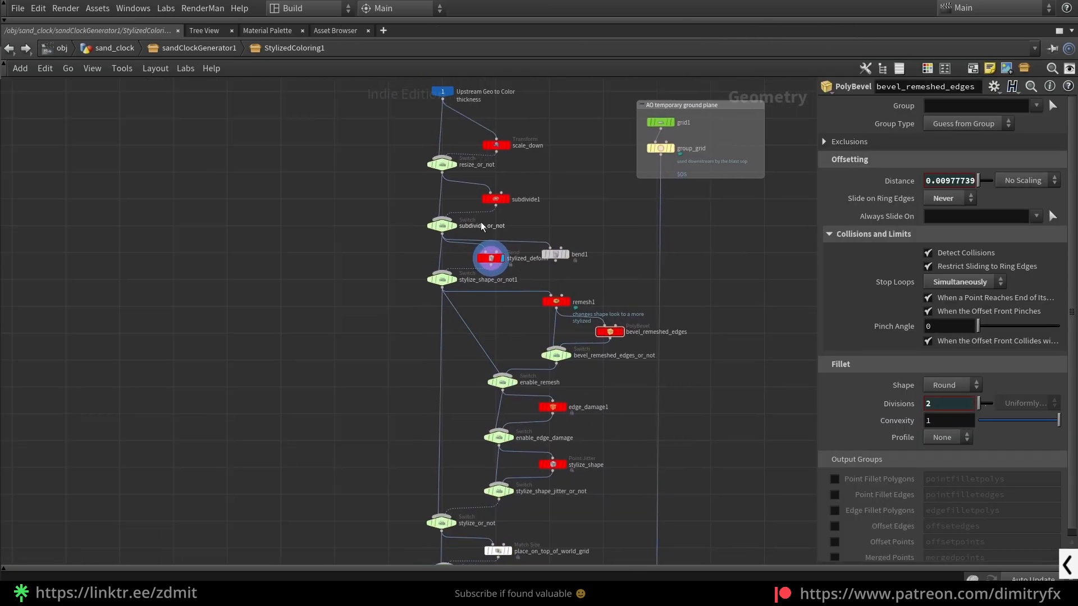
scroll(480, 226, "up", 2)
scroll(505, 229, "down", 6)
scroll(626, 269, "up", 2)
scroll(659, 446, "up", 4)
- Select base_color below merge6 and examine its Cd attribute, Set Initial operation and constant color settings
middle_click_drag(650, 451, 624, 250)
scroll(475, 287, "up", 2)
left_click(501, 251)
scroll(604, 222, "down", 4)
scroll(526, 241, "up", 7)
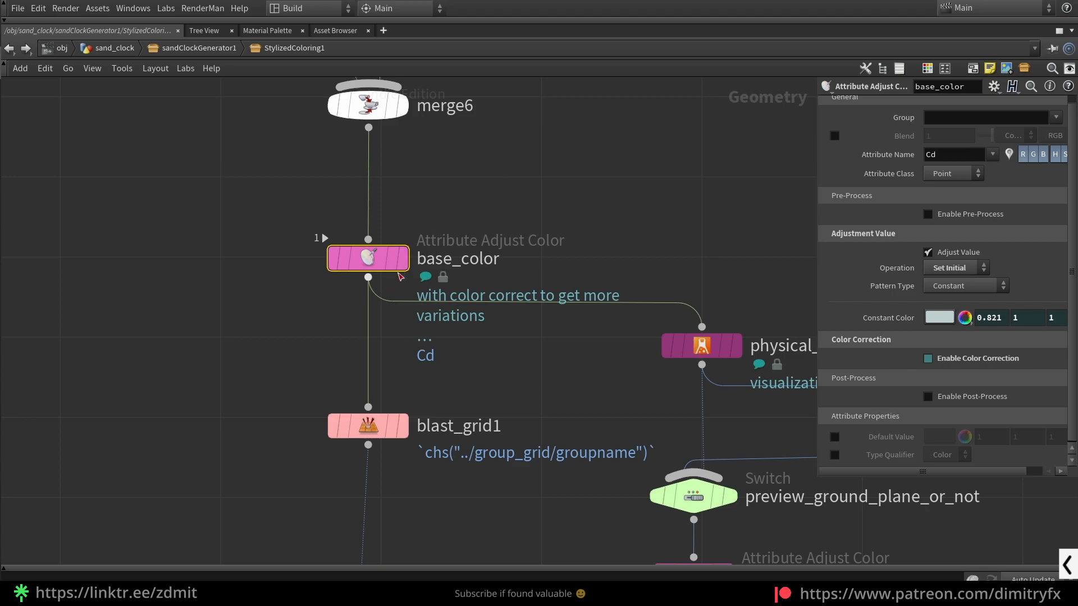
left_click(948, 267)
left_click(948, 274)
scroll(617, 235, "down", 3)
- Inspect blast_grid1's Group reference and locate the group_grid node it points to in the AO temporary ground plane box
left_click_drag(557, 383, 356, 307)
scroll(507, 308, "down", 3)
middle_click_drag(508, 308, 551, 410)
scroll(534, 258, "up", 3)
middle_click_drag(527, 237, 552, 497)
scroll(443, 264, "up", 5)
middle_click_drag(734, 493, 605, 385)
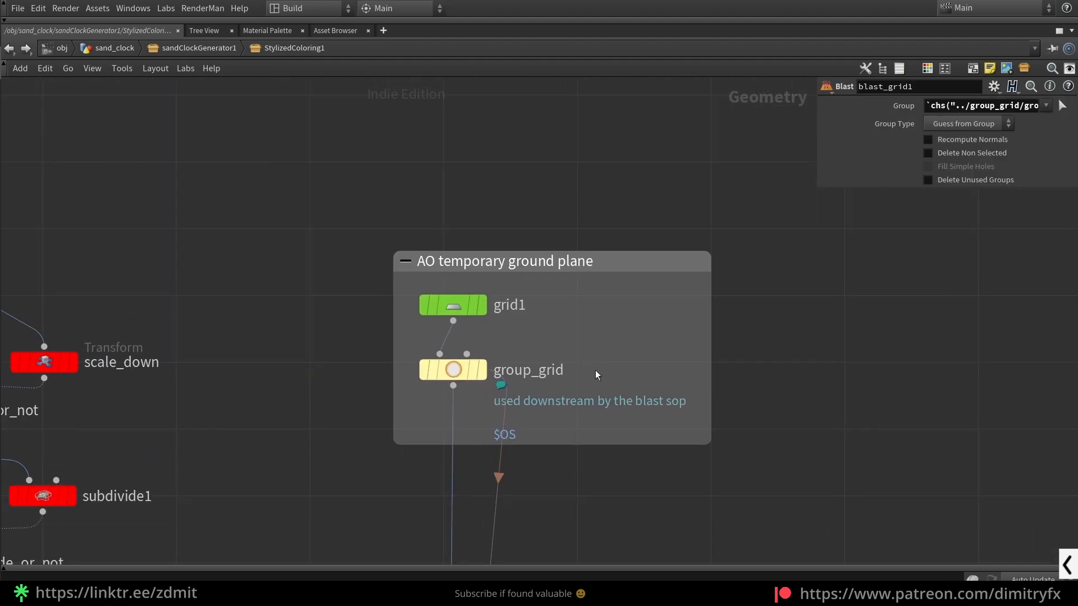
left_click_drag(414, 289, 618, 408)
left_click_drag(443, 373, 441, 384)
- Restore the split layout, then display and frame grid1 followed by group_grid from the AO temporary ground plane box
left_click(462, 307)
key("ctrl+b")
left_click(795, 442)
key("space+f")
left_click_drag(377, 332, 419, 365)
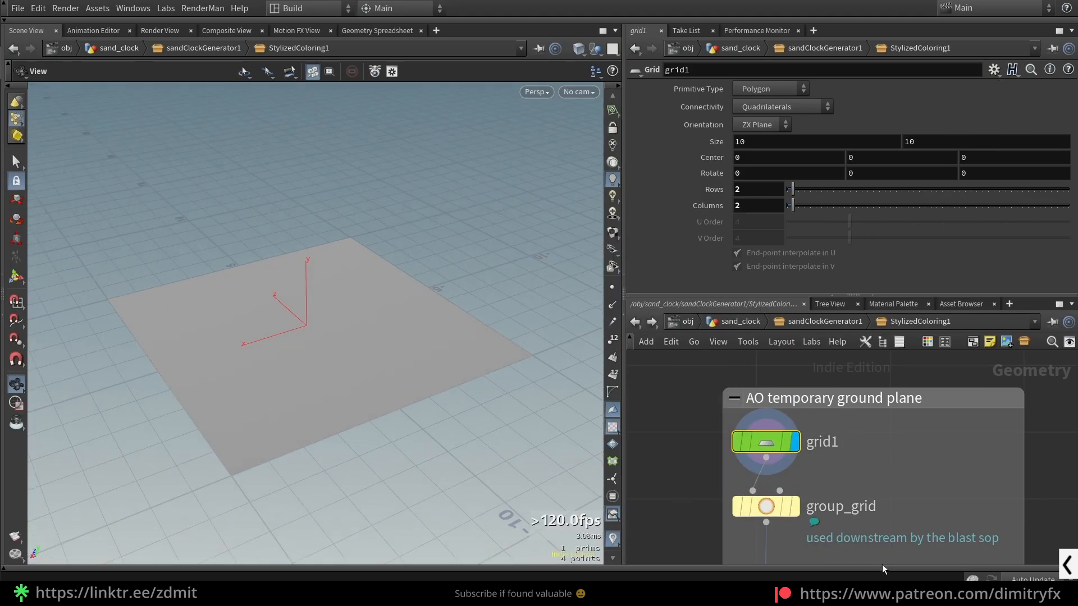
middle_click_drag(873, 561, 865, 471)
left_click(741, 418)
left_click(788, 416)
scroll(864, 470, "down", 5)
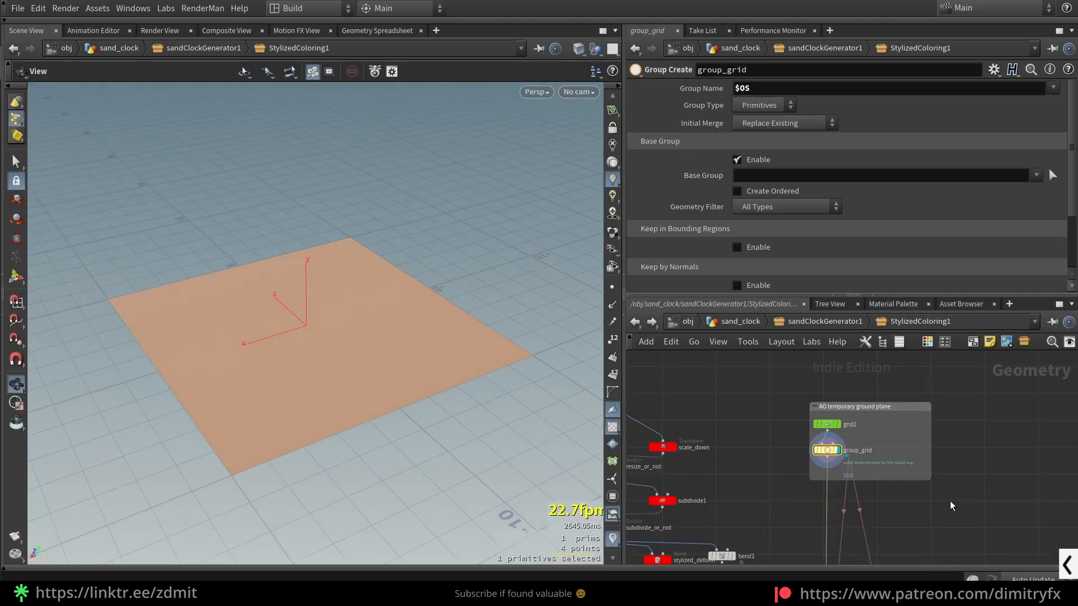
- Display physical_ambient_occlusion1 below base_color and inspect the glass on its ground plane up close
middle_click_drag(950, 522, 894, 433)
scroll(892, 430, "down", 4)
middle_click_drag(912, 559, 818, 410)
scroll(817, 410, "up", 5)
scroll(817, 410, "down", 2)
middle_click_drag(786, 457, 791, 397)
scroll(729, 463, "up", 2)
scroll(768, 472, "up", 2)
left_click(876, 423)
left_click(894, 421)
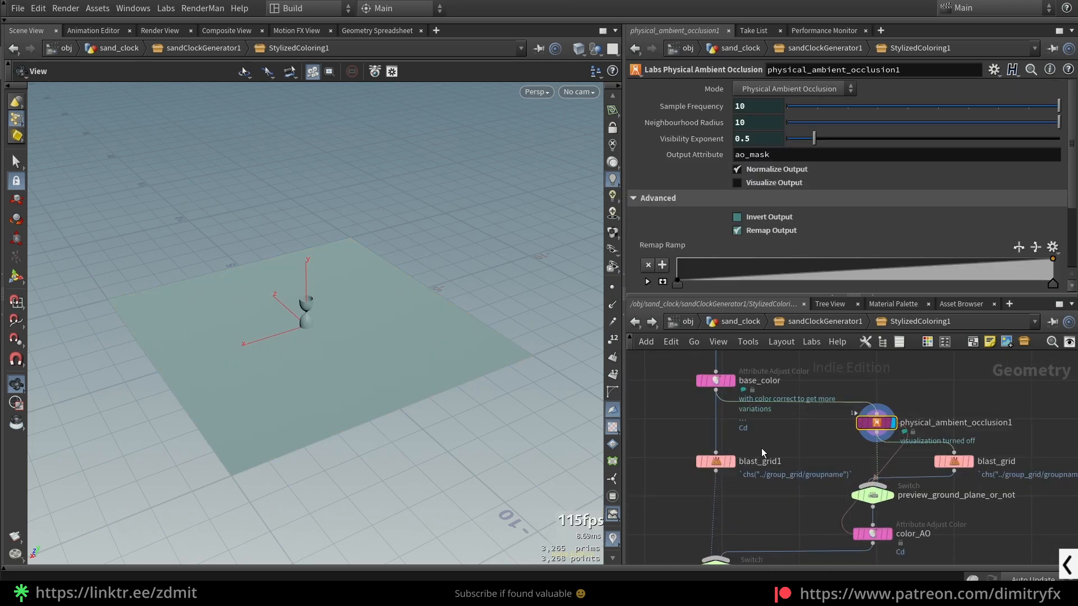
right_click_drag(272, 305, 367, 336)
left_click_drag(368, 337, 339, 305)
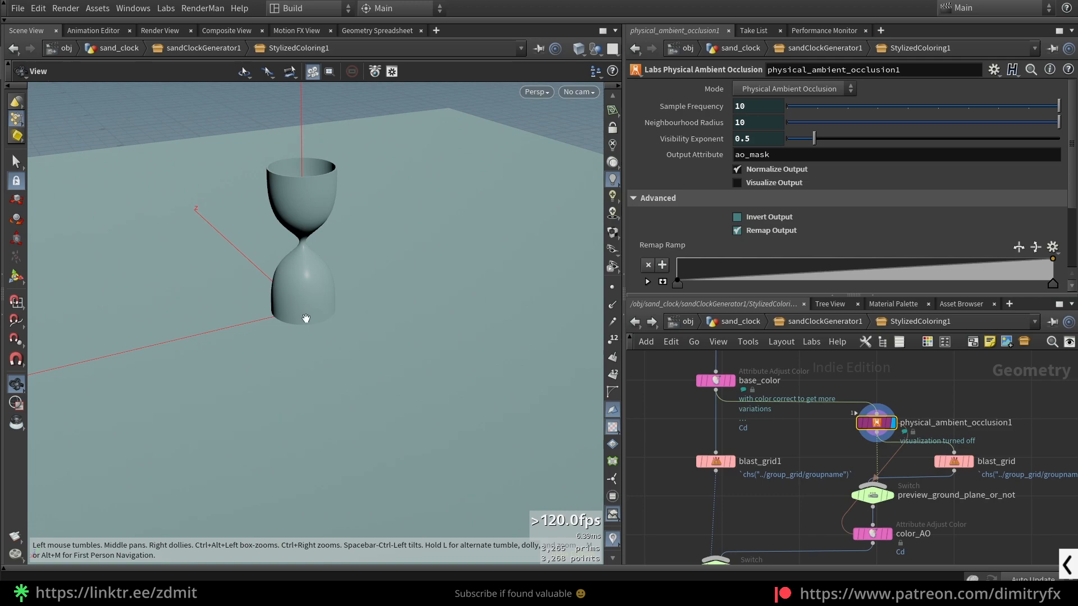
left_click_drag(352, 348, 320, 339)
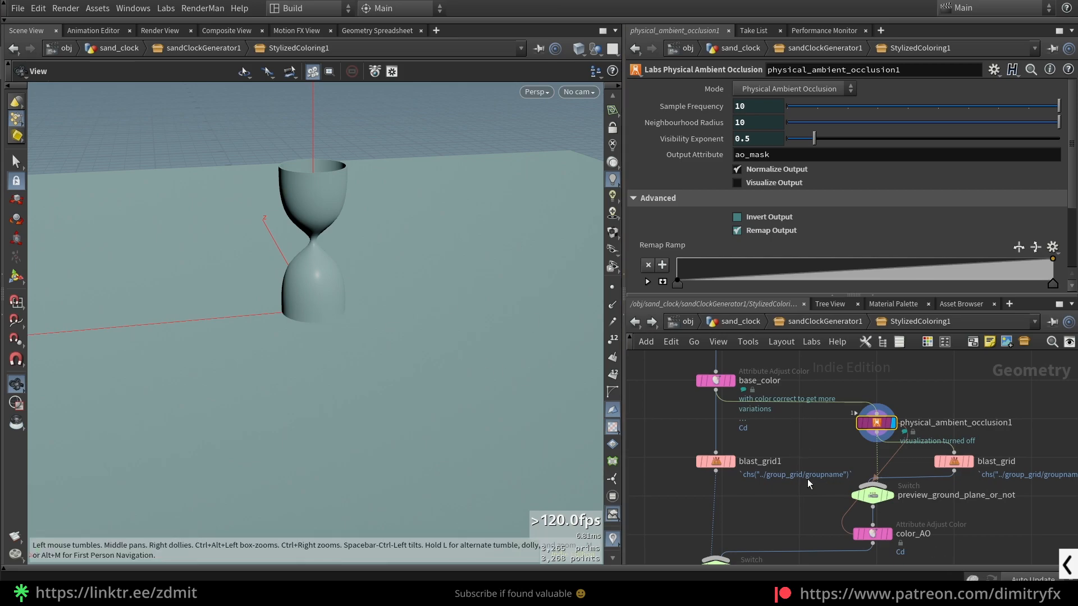
- Display the preview_ground_plane_or_not switch and examine its Select Input expression and its two input operators
left_click_drag(724, 463, 731, 459)
middle_click_drag(945, 510, 885, 465)
left_click(809, 450)
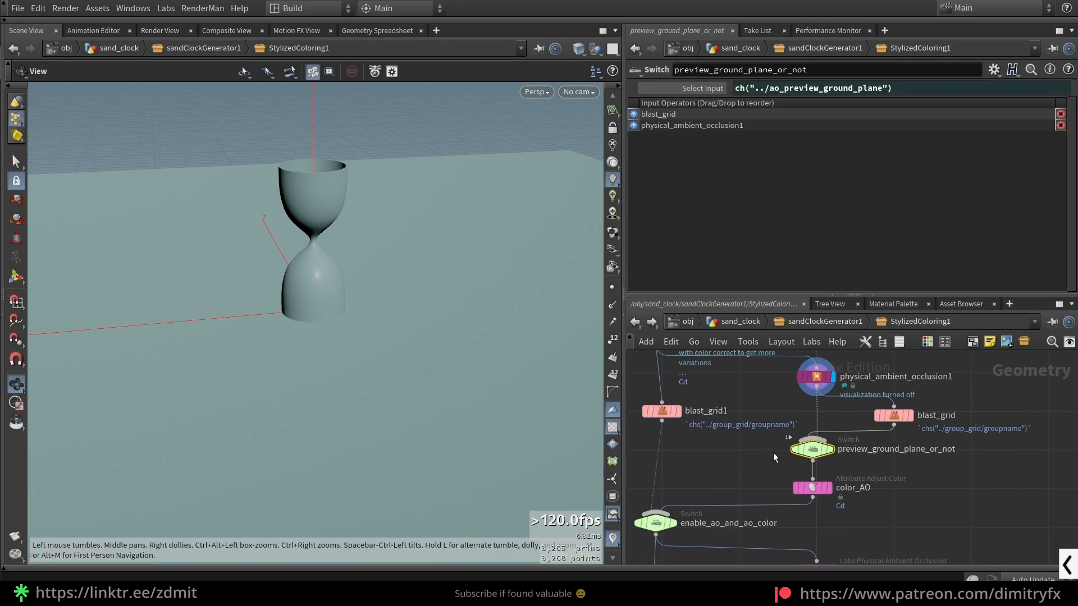
left_click(830, 450)
left_click_drag(942, 449, 921, 426)
left_click(942, 493)
left_click_drag(737, 450, 817, 440)
- Return to the sand_clock level, collapse sandClockGenerator1's Sand settings and expand its Coloring section
left_click(791, 322)
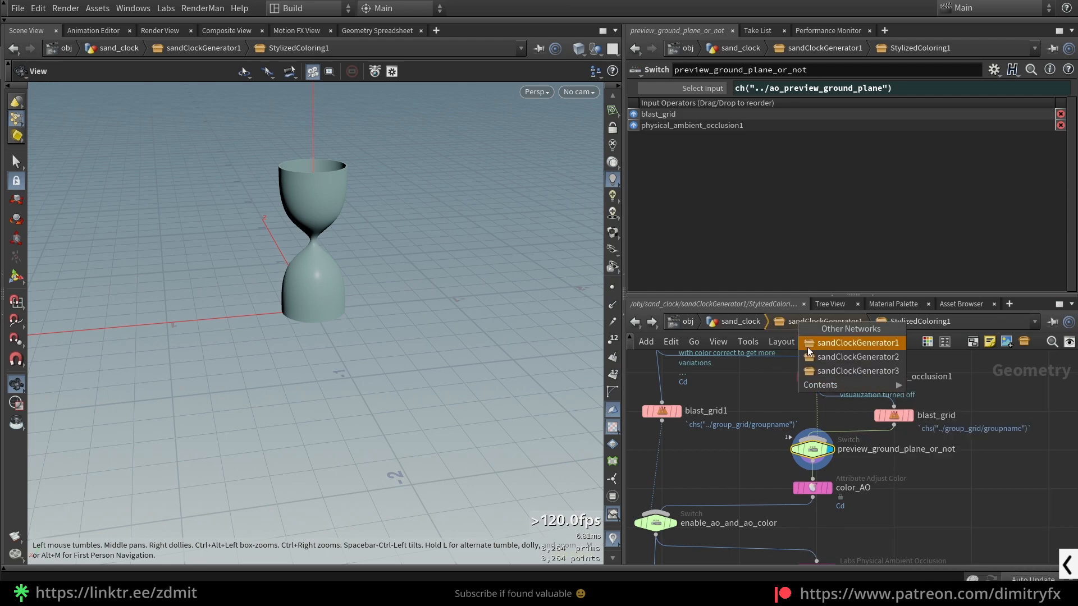
left_click(740, 322)
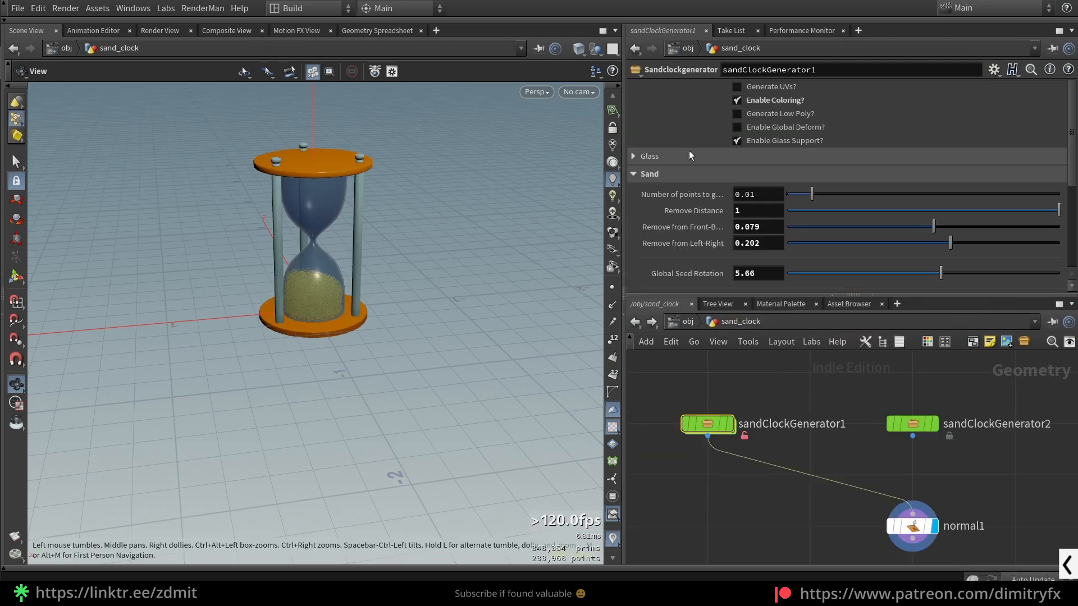
left_click(659, 174)
left_click(673, 245)
scroll(749, 212, "down", 3)
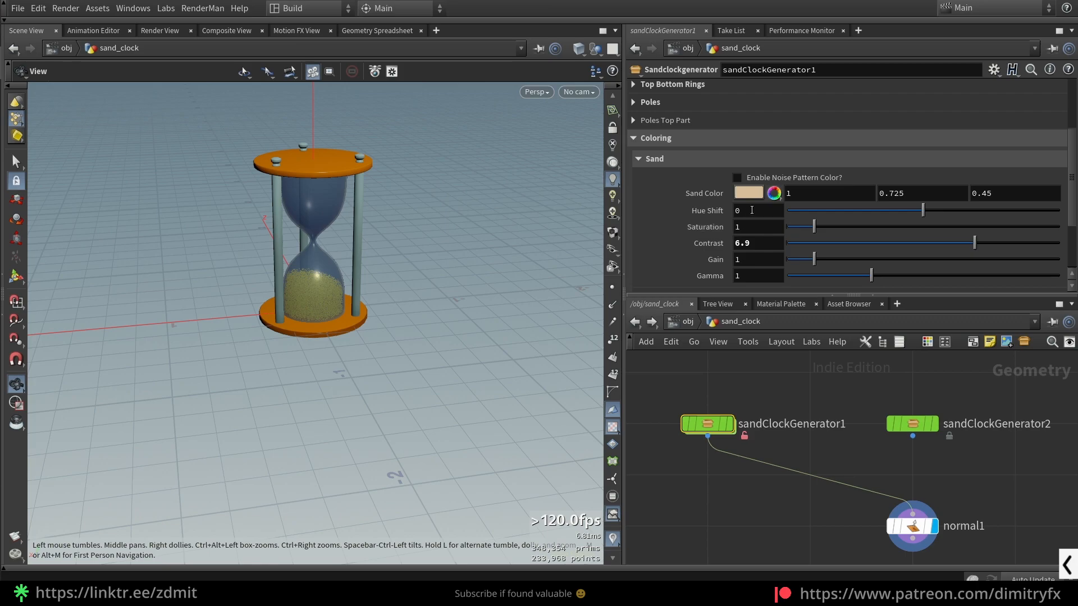
- Replace the Sand coloring settings with the Glass ones and enable Preview Ground Plane in the AO settings
scroll(655, 208, "down", 3)
scroll(656, 209, "up", 3)
left_click(639, 161)
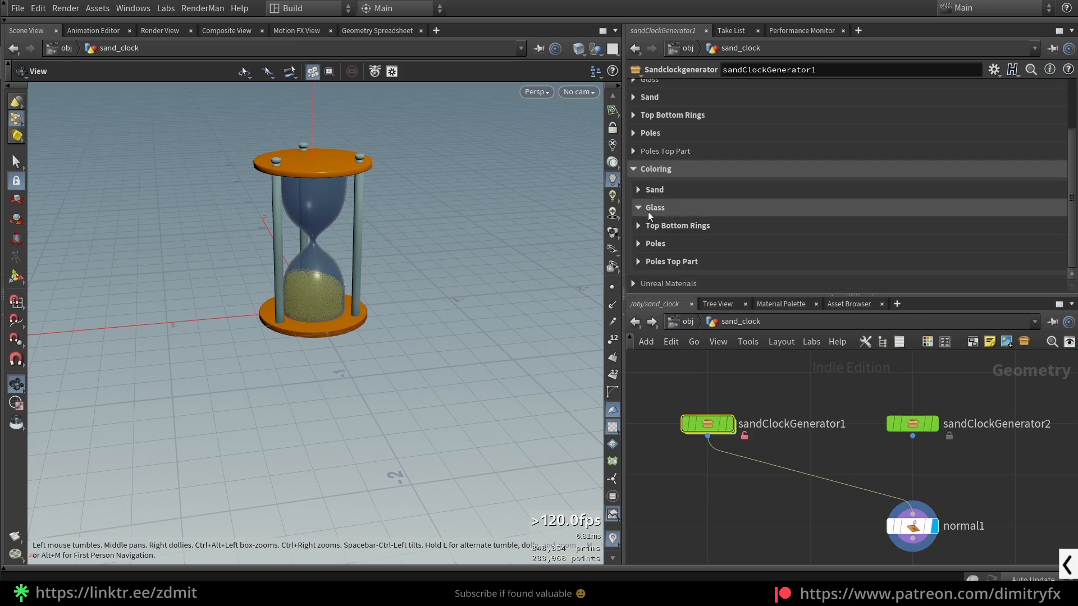
left_click(648, 211)
scroll(720, 235, "down", 2)
left_click(809, 233)
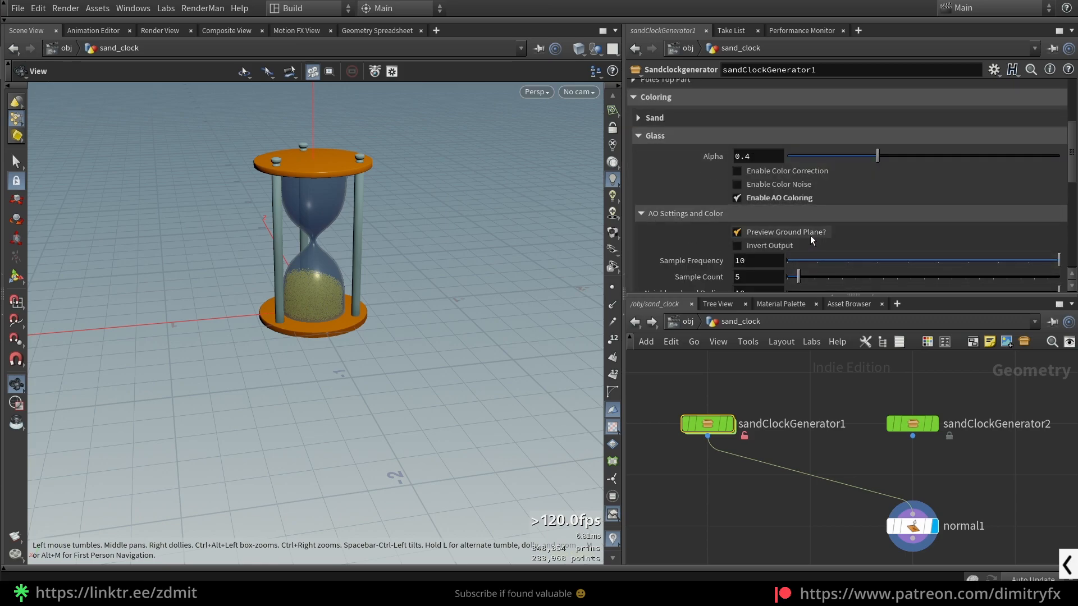
left_click_drag(342, 263, 335, 291)
- Turn off the glass AO coloring, set the glass Alpha to 1, and re-enable AO coloring
left_click(767, 200)
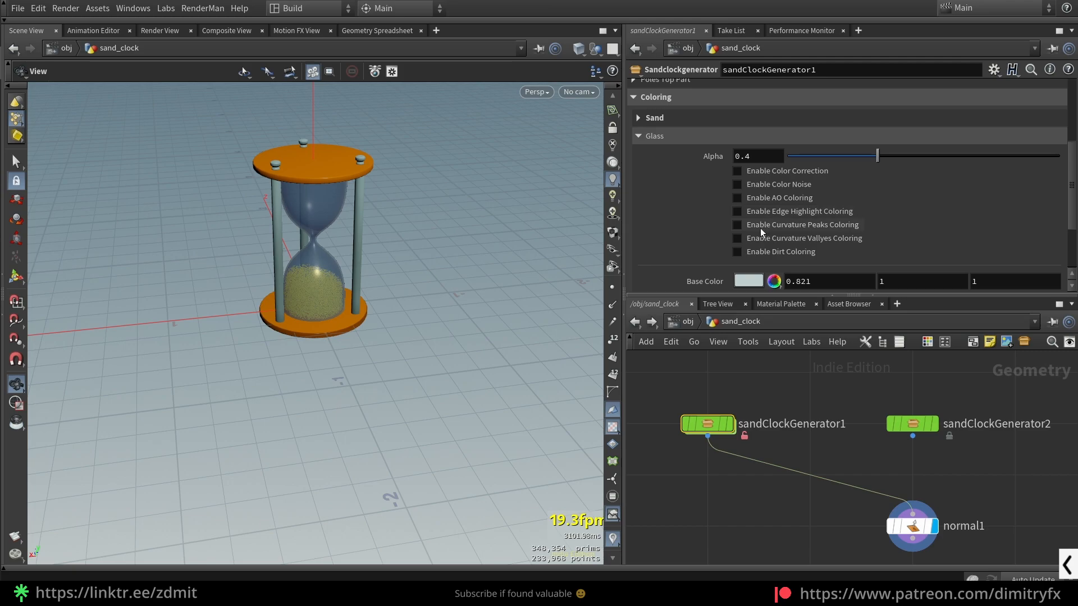
left_click_drag(877, 156, 873, 156)
left_click_drag(945, 163, 1060, 160)
left_click(763, 198)
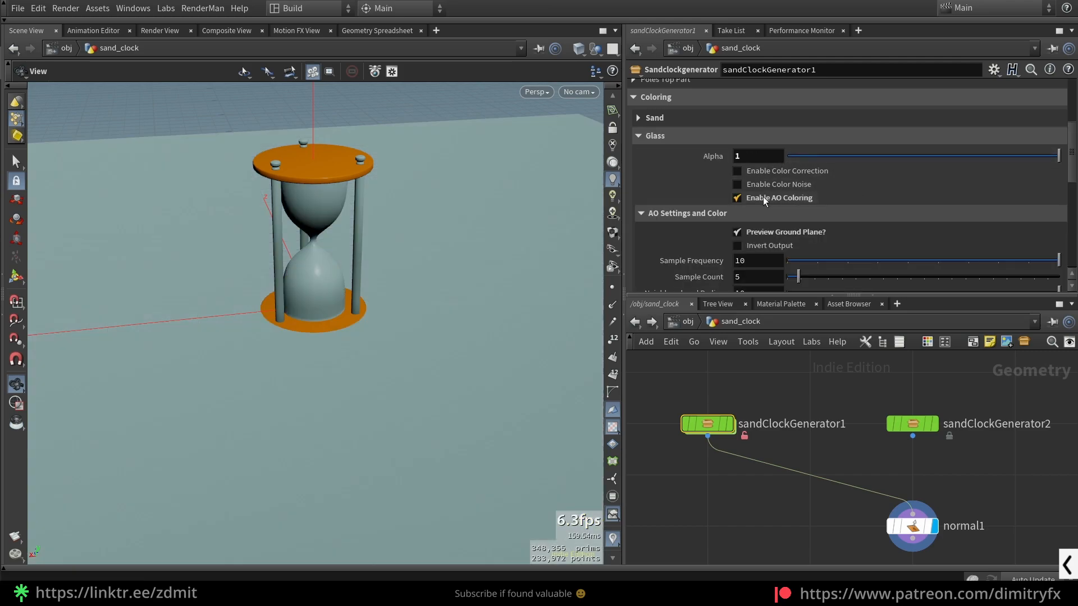
- Disable Preview Ground Plane and compare the lower glass bulb with AO coloring off and on
scroll(372, 284, "up", 5)
left_click_drag(373, 284, 405, 260)
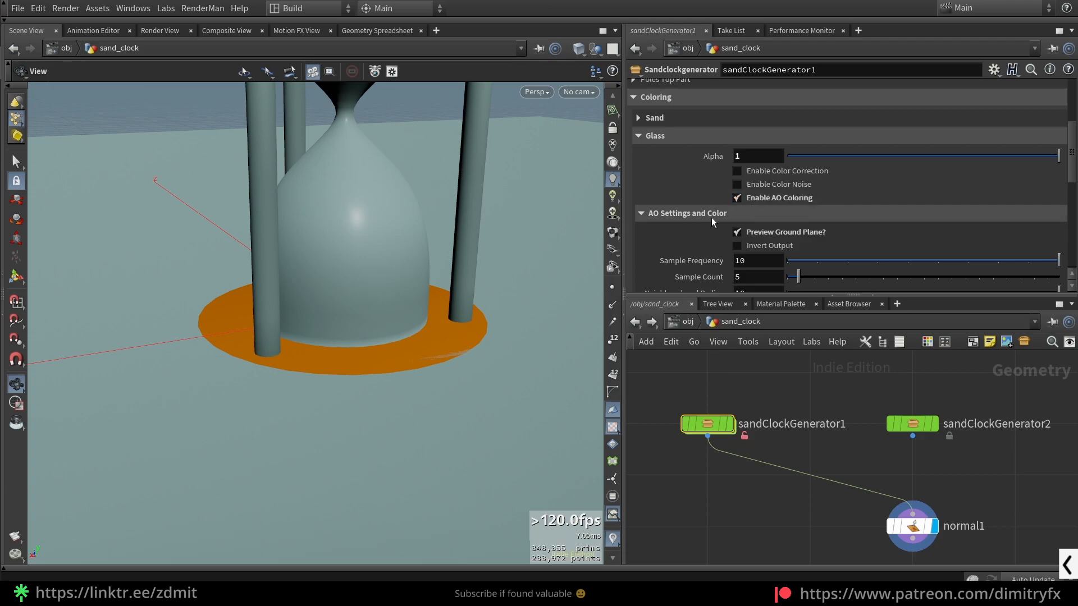
left_click(748, 199)
left_click(749, 199)
left_click(738, 231)
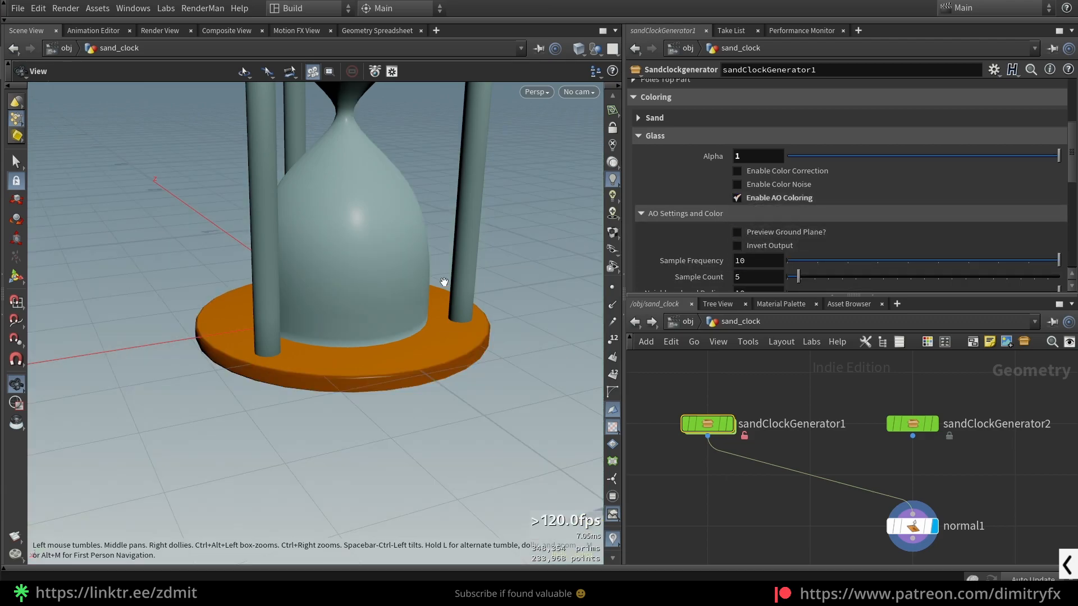
left_click(746, 202)
left_click(746, 202)
left_click(746, 202)
left_click(746, 201)
left_click(746, 202)
- Shift the first Remap Ramp key slightly inward and move the darker AO Color Ramp key closer to the light one
scroll(853, 271, "down", 5)
mouse_move(679, 207)
left_mouse_down()
mouse_move(831, 215)
mouse_move(857, 204)
mouse_move(687, 207)
left_mouse_up()
left_click(666, 222)
scroll(797, 238, "down", 2)
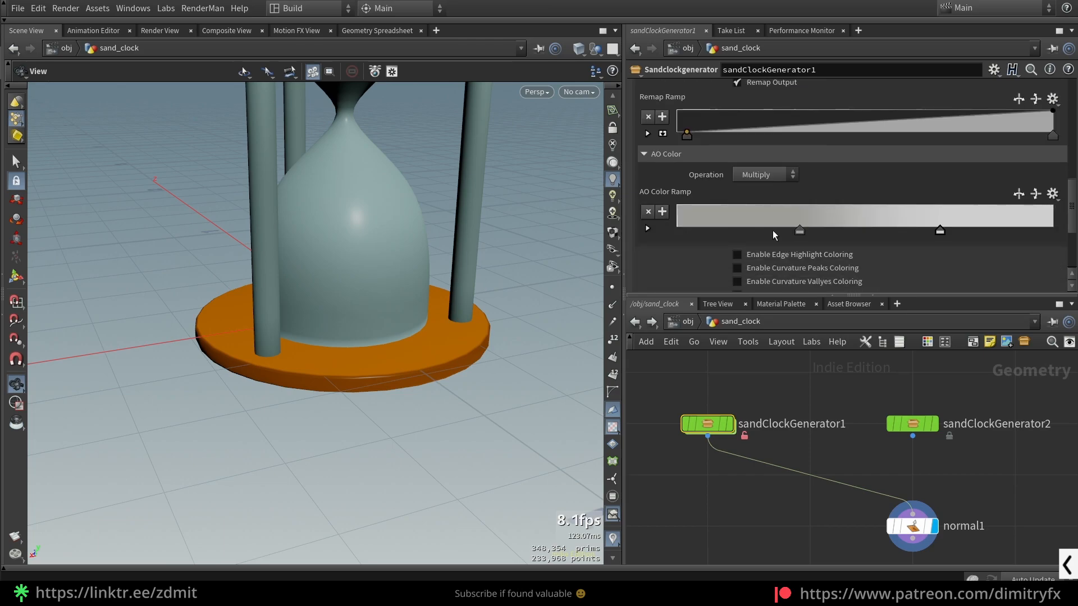
left_click_drag(766, 235, 844, 218)
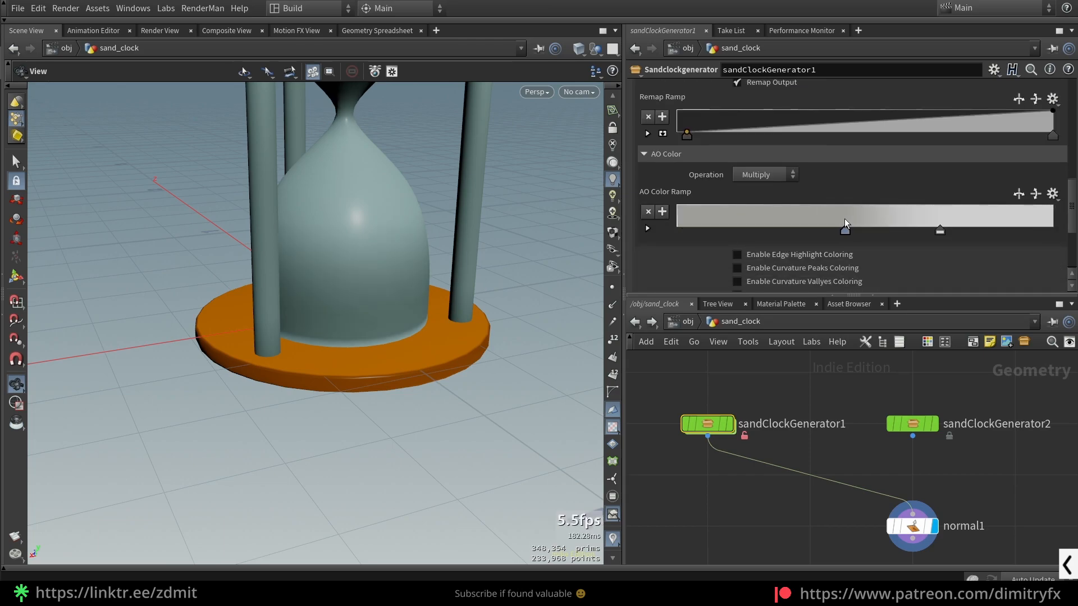
- Try the Add operation for the glass AO color and set it back to Multiply
left_click(746, 159)
left_click(755, 172)
left_click(754, 174)
left_click(726, 151)
left_click(764, 174)
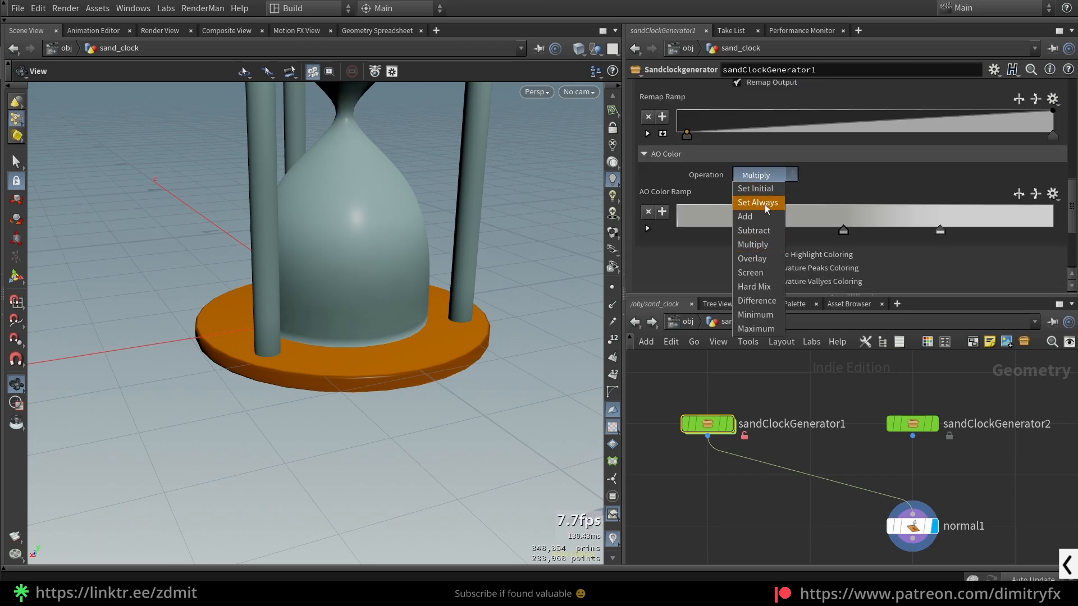
left_click(769, 219)
left_click(766, 175)
left_click(774, 244)
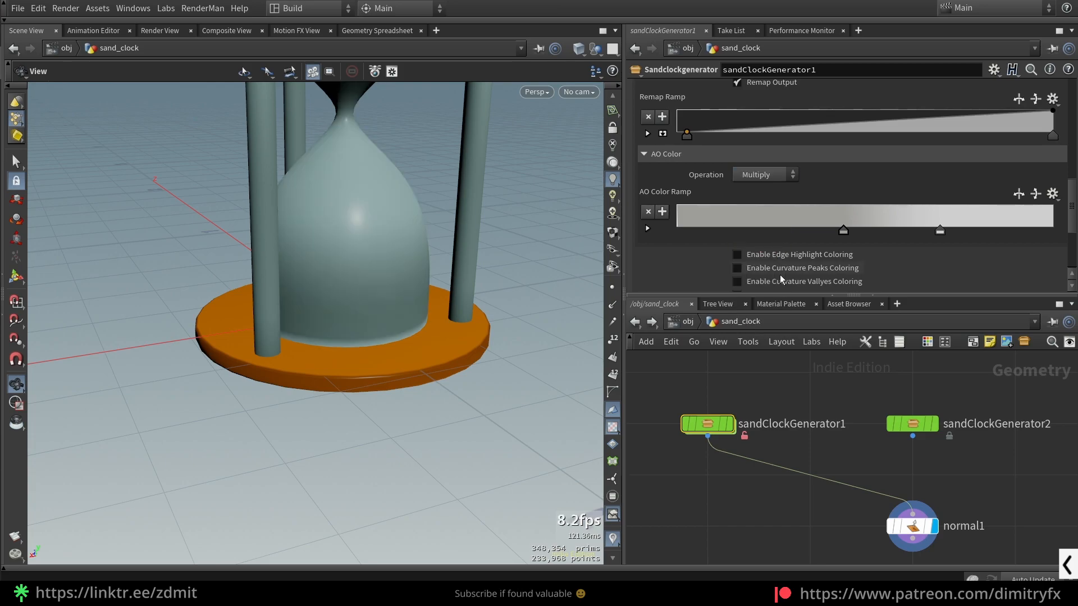
- Go back into StylizedColoring1 inside sandClockGenerator1 and inspect the color_AO node's settings
double_click(701, 424)
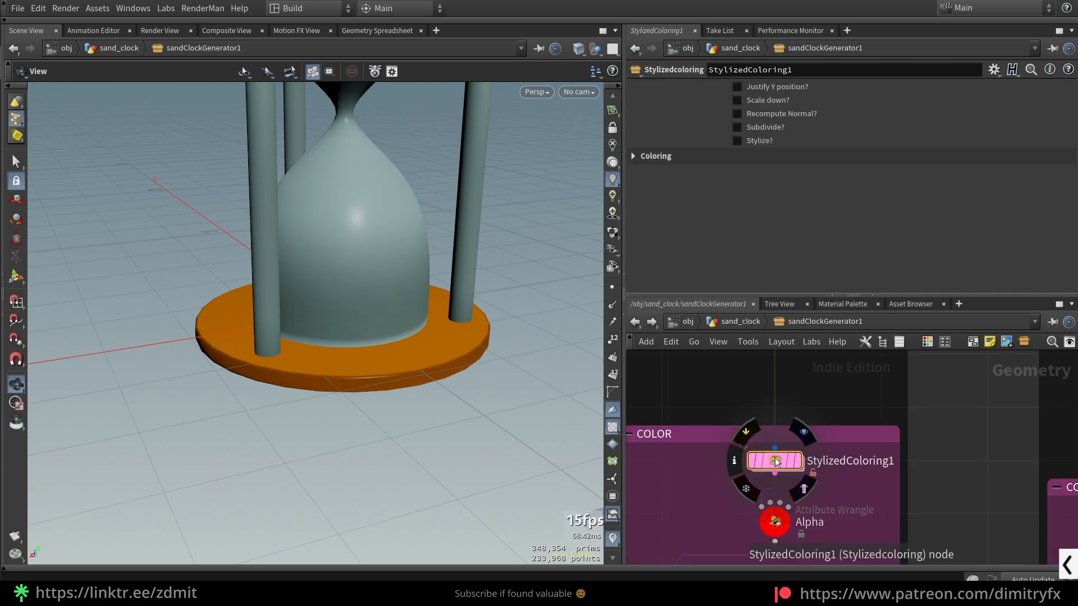
double_click(791, 459)
left_click(811, 486)
scroll(835, 449, "down", 3)
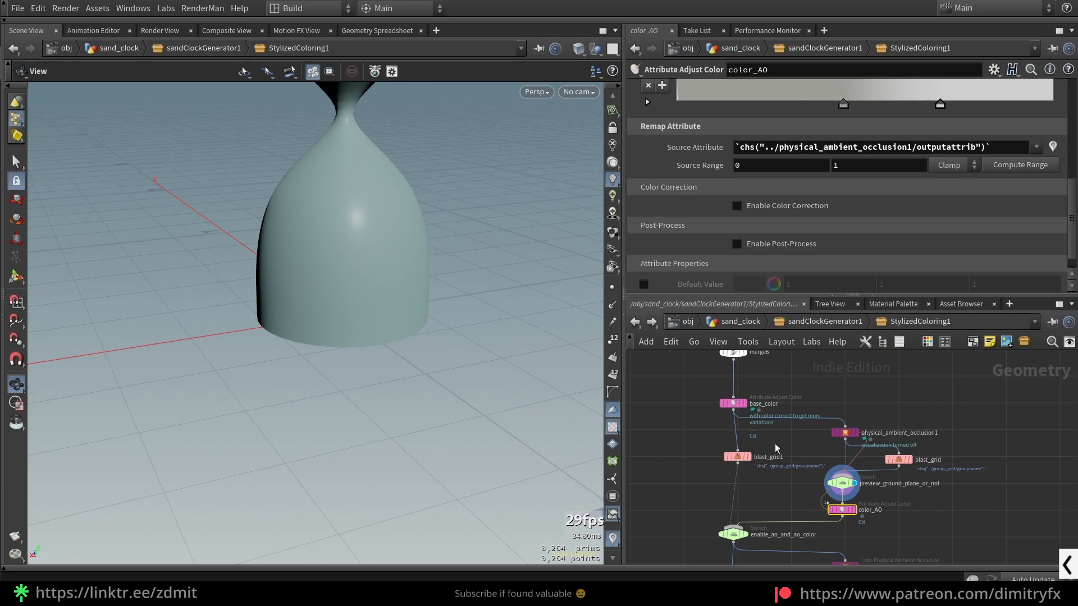
- Examine physical_ambient_occlusion1's ao_mask output attribute, Remap Ramp and Advanced cone settings
left_click(739, 457)
scroll(822, 428, "up", 3)
left_click(857, 442)
middle_click_drag(888, 418, 800, 412)
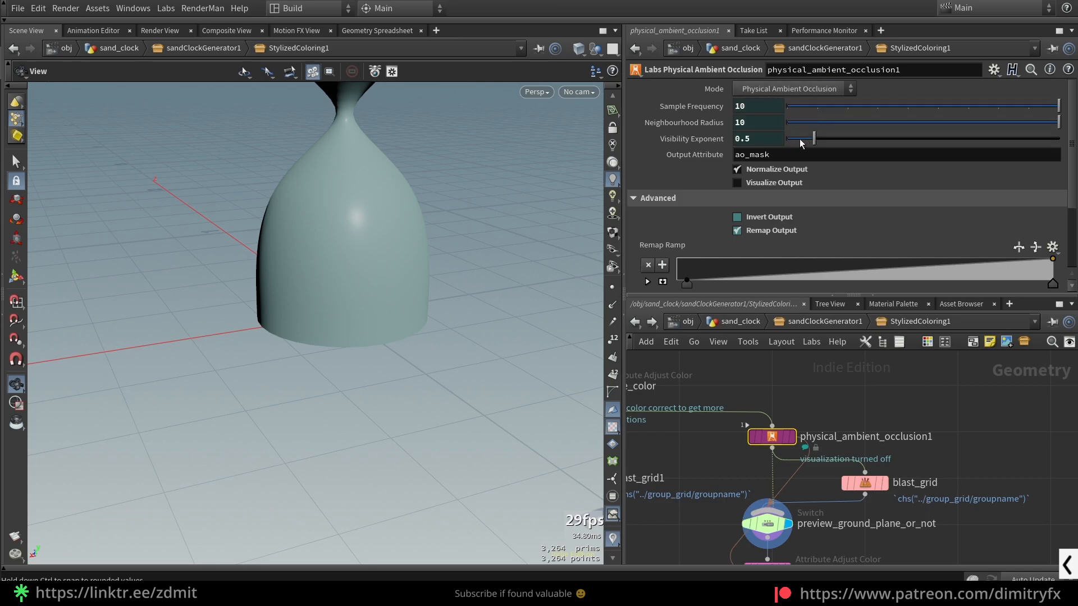
left_click(764, 155)
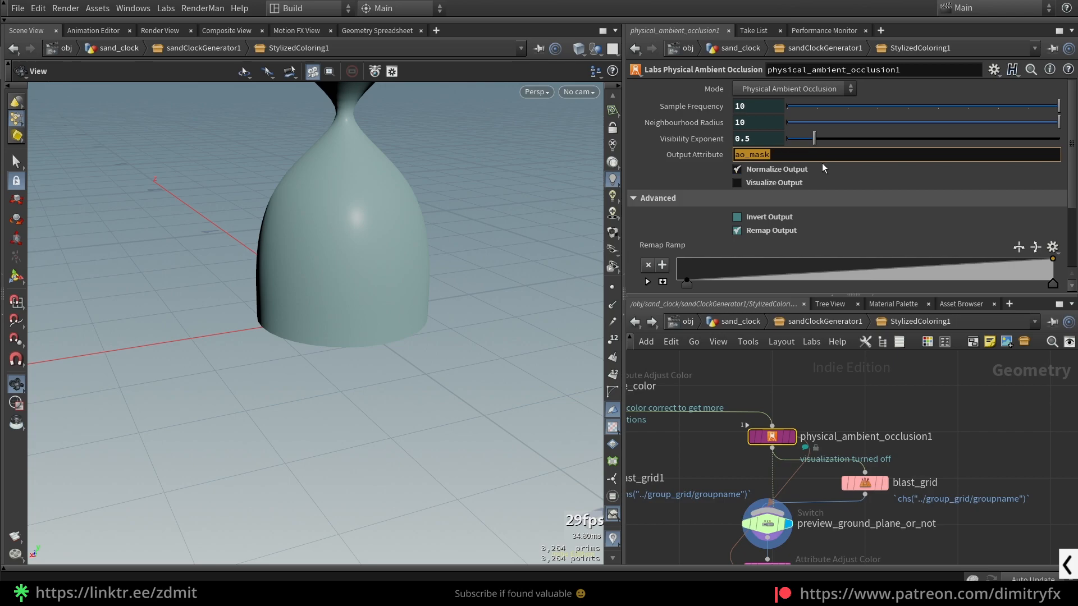
scroll(819, 218, "down", 2)
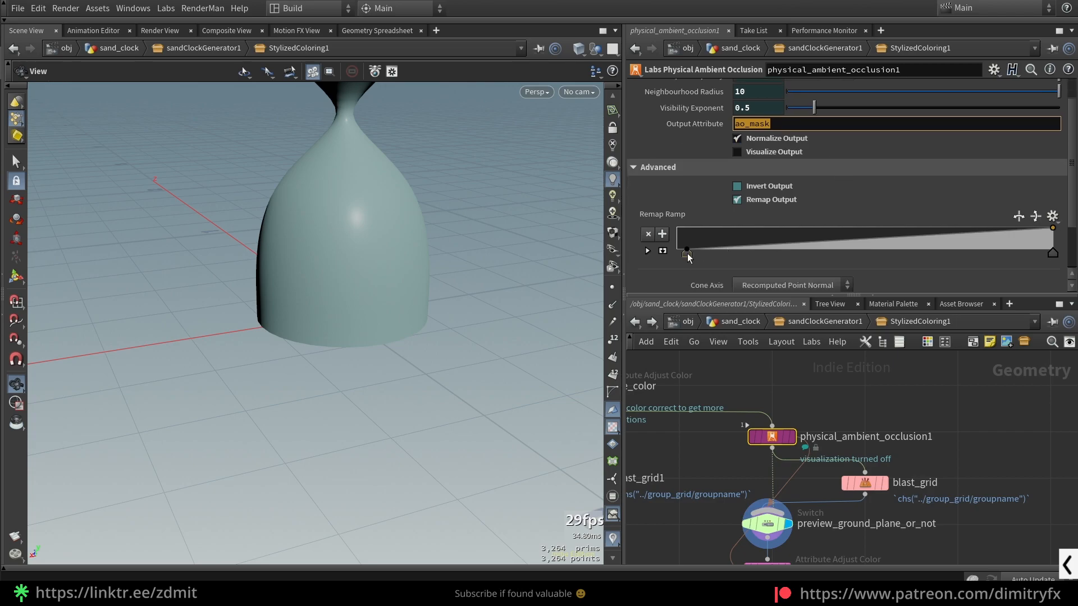
left_click(913, 419)
scroll(877, 249, "down", 4)
scroll(826, 242, "up", 6)
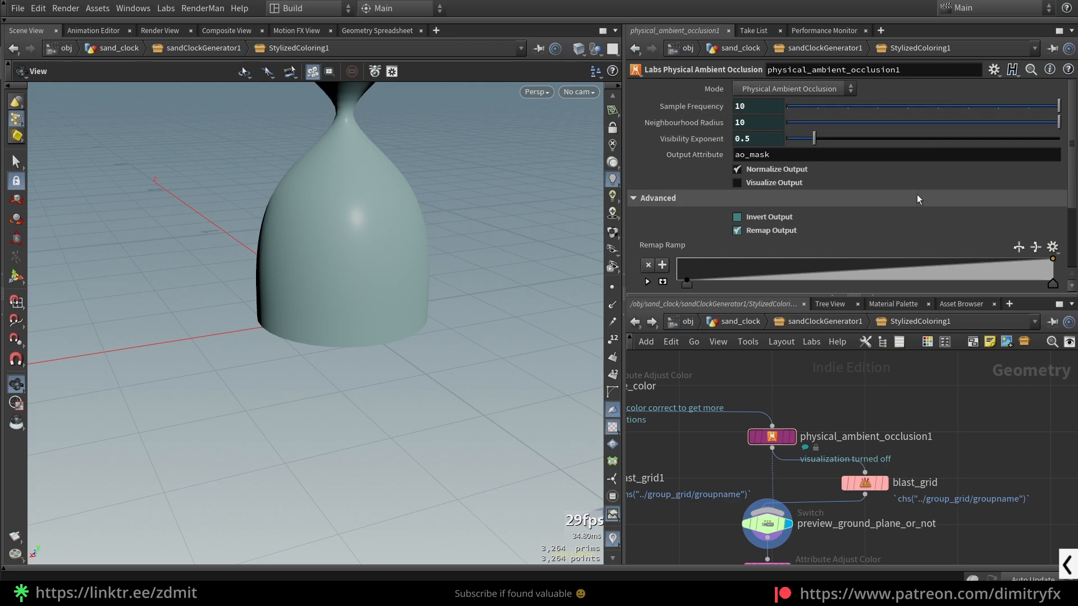
scroll(916, 211, "down", 4)
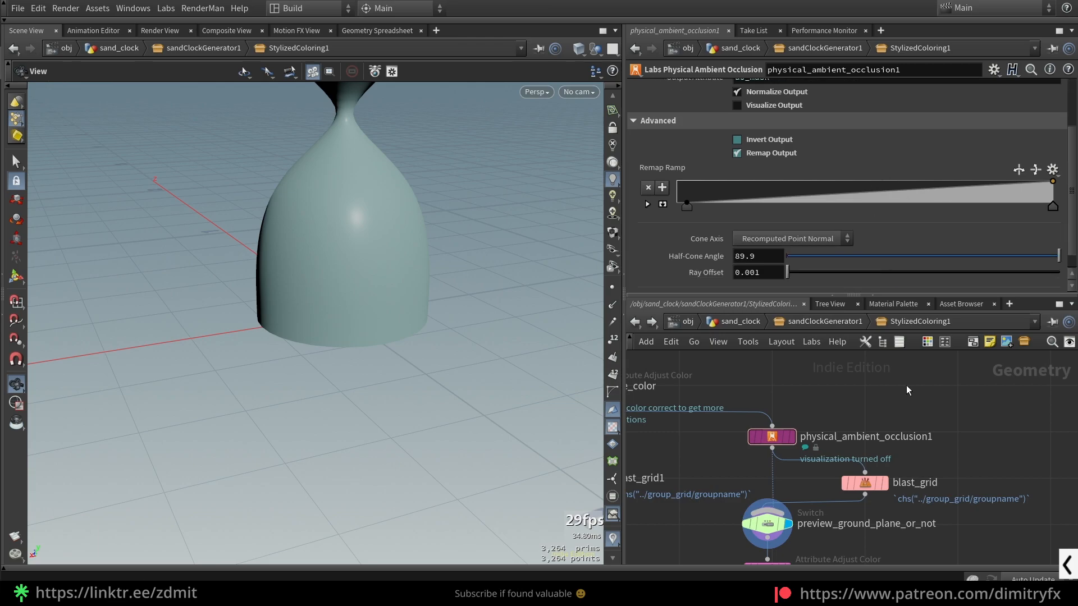
- Select color_AO and check the Source Attribute expression that references physical_ambient_occlusion1's output attribute
middle_click_drag(745, 452, 757, 388)
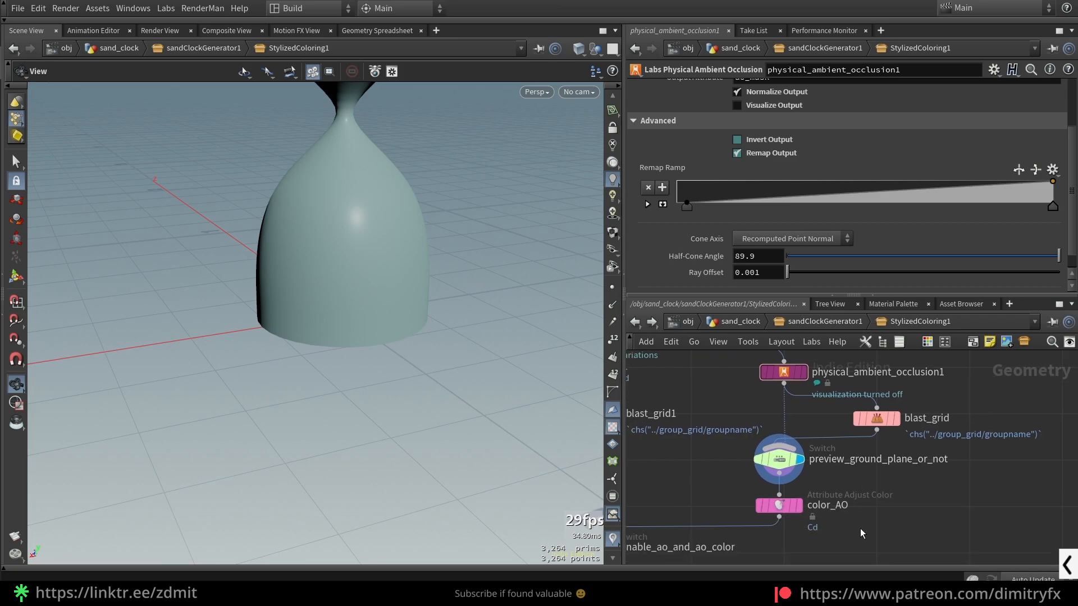
scroll(756, 186, "up", 3)
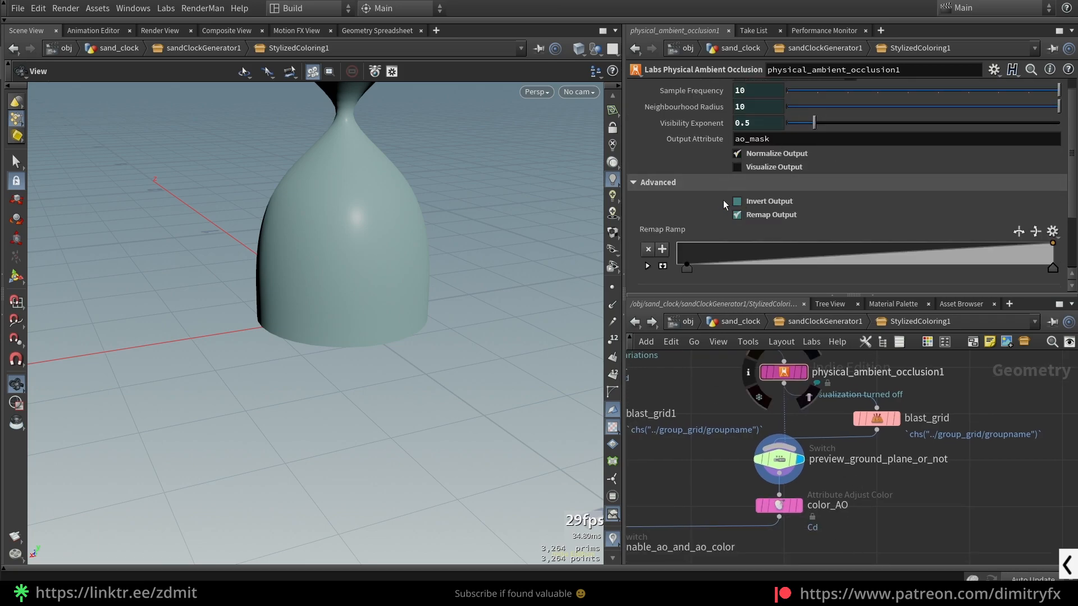
left_click(779, 505)
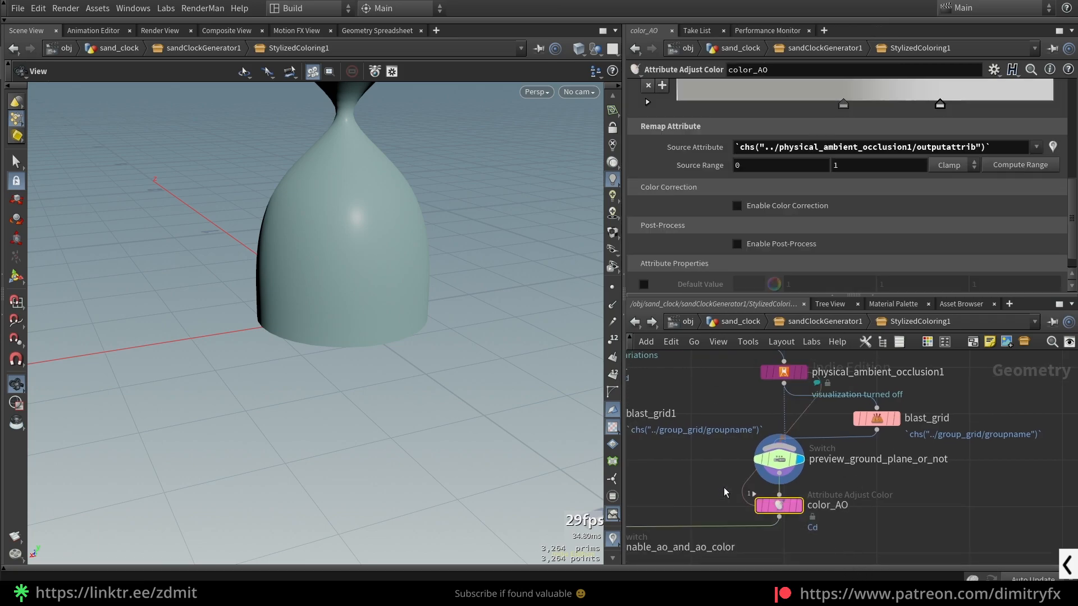
- Compare physical_ambient_occlusion1 with color_AO and review color_AO's Pattern Type options, keeping Remap Attribute
left_click(784, 372)
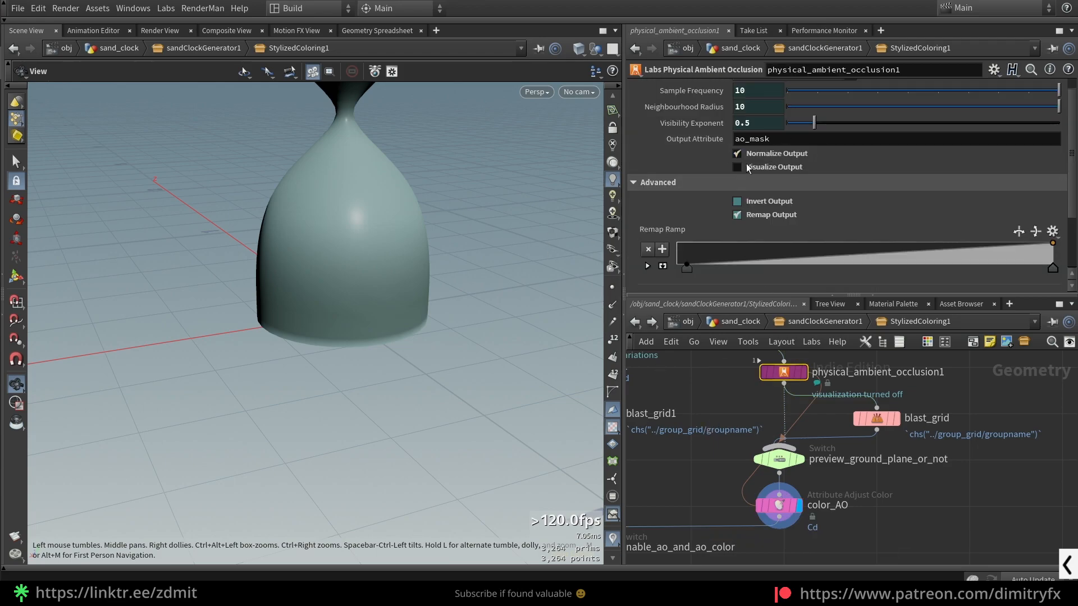
left_click(778, 505)
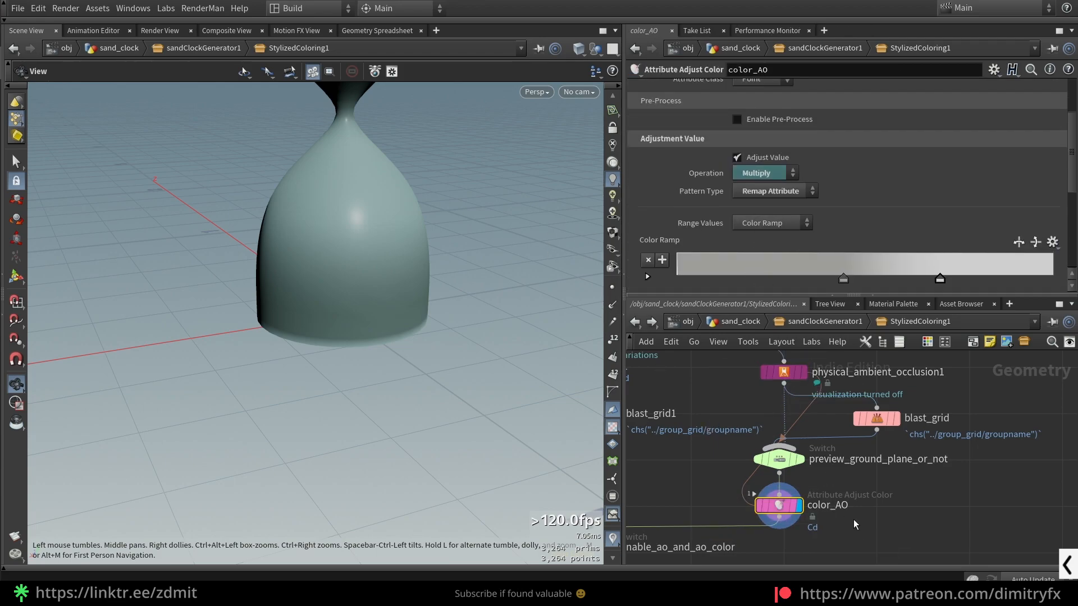
scroll(791, 363, "up", 3)
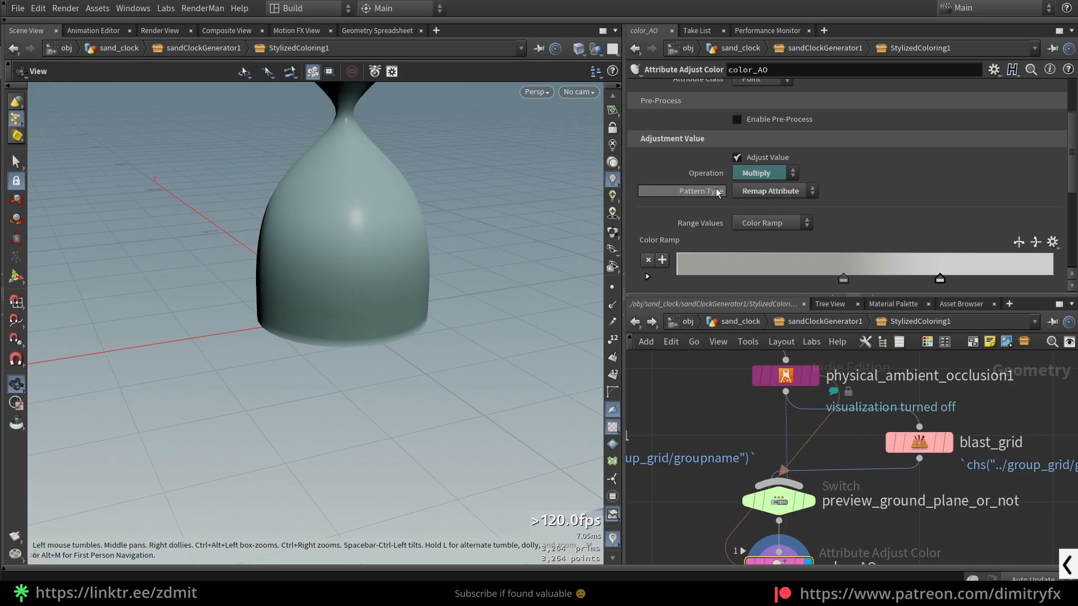
left_click(782, 197)
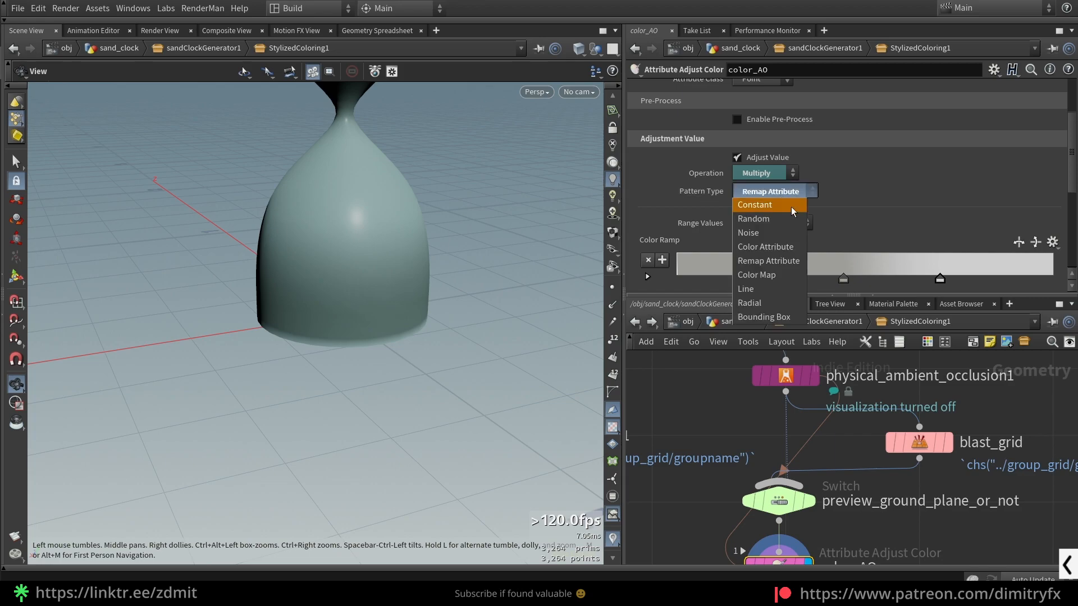
left_click(779, 259)
scroll(844, 227, "down", 2)
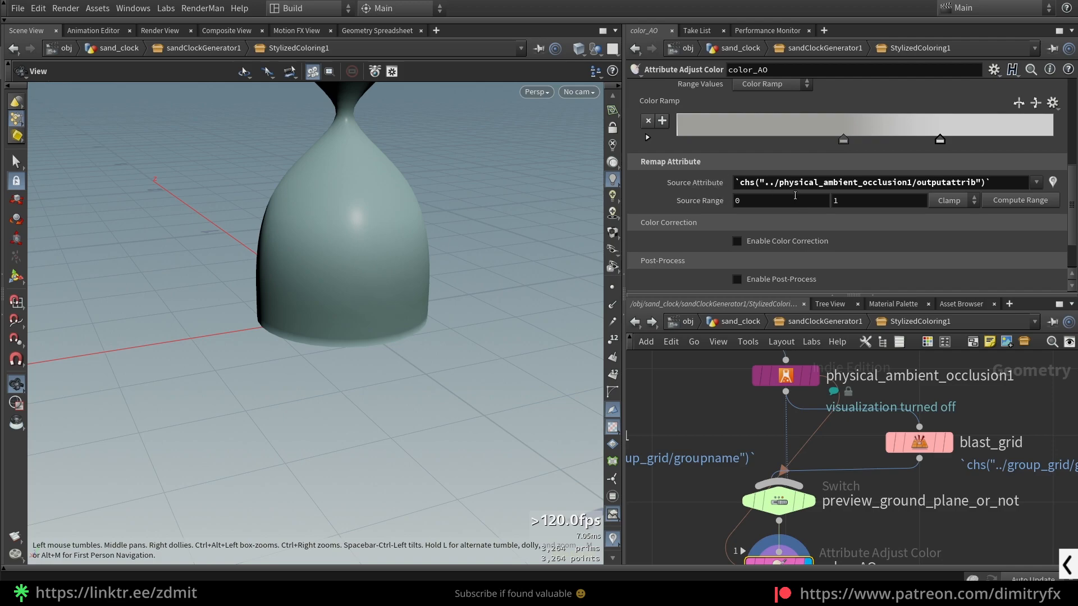
- Review the parameter copy and paste-reference options for physical_ambient_occlusion1's Output Attribute and color_AO's Source Attribute without applying any
left_click(786, 375)
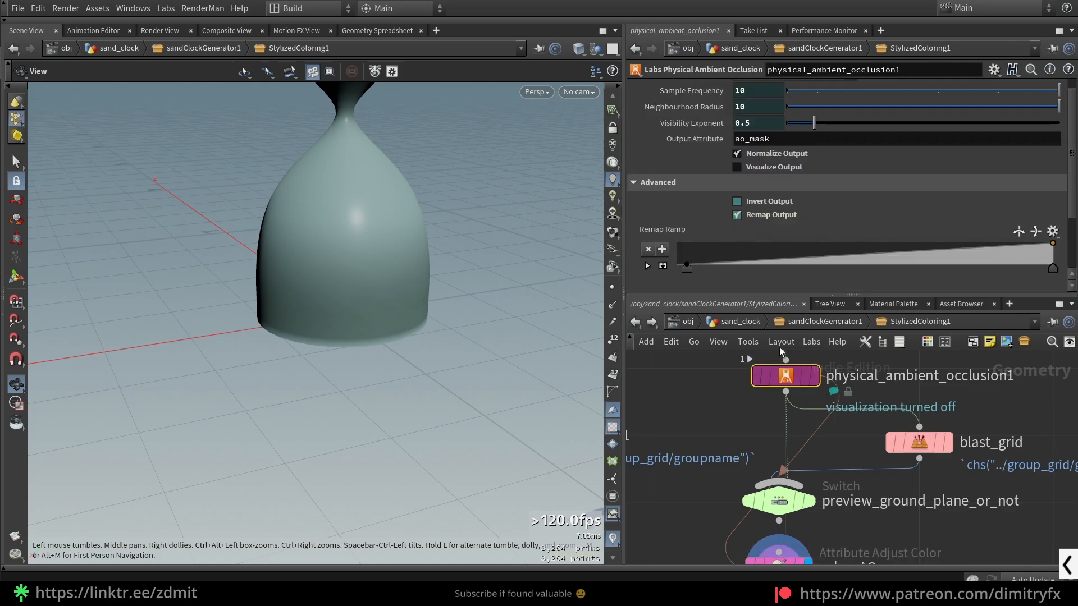
right_click(780, 140)
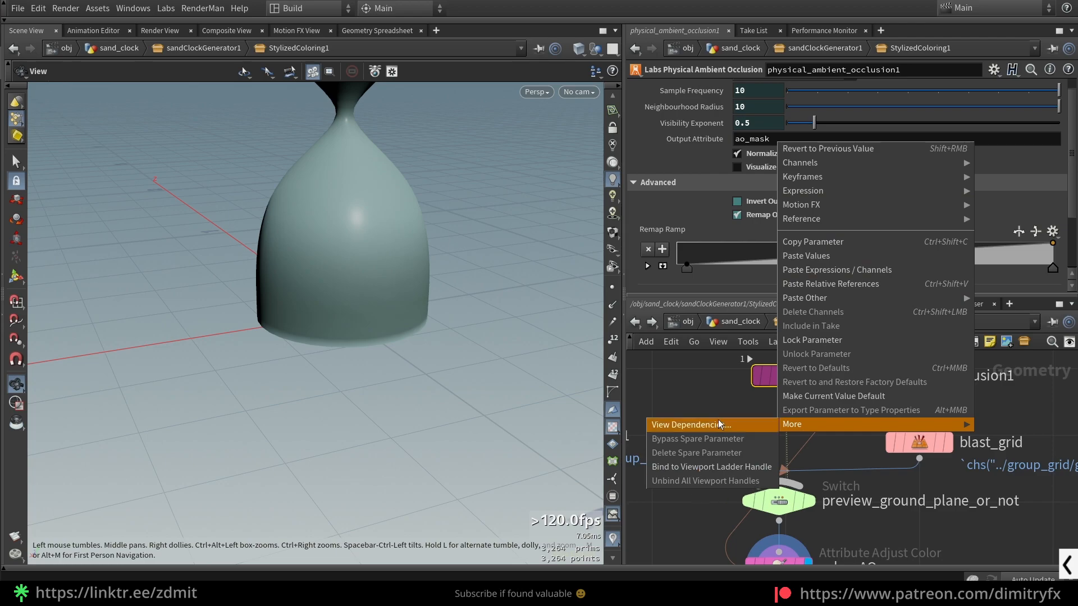
left_click(697, 510)
middle_click_drag(697, 511, 720, 433)
left_click(796, 489)
right_click(806, 185)
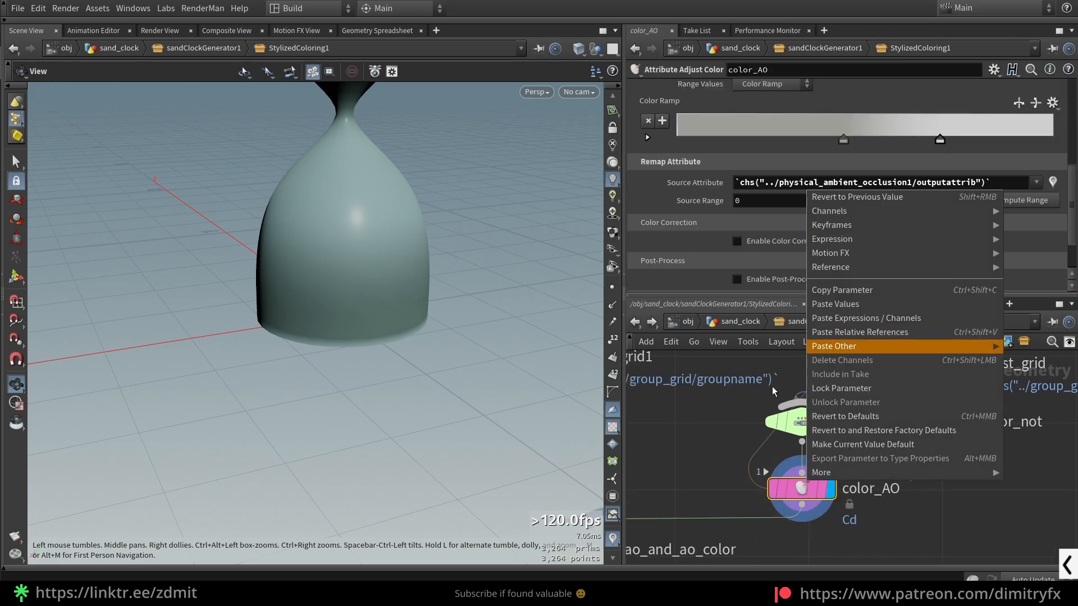
left_click(736, 404)
- Select the darker point on color_AO's Color Ramp to inspect how the occlusion mask is remapped
scroll(789, 262, "up", 3)
scroll(699, 217, "down", 1)
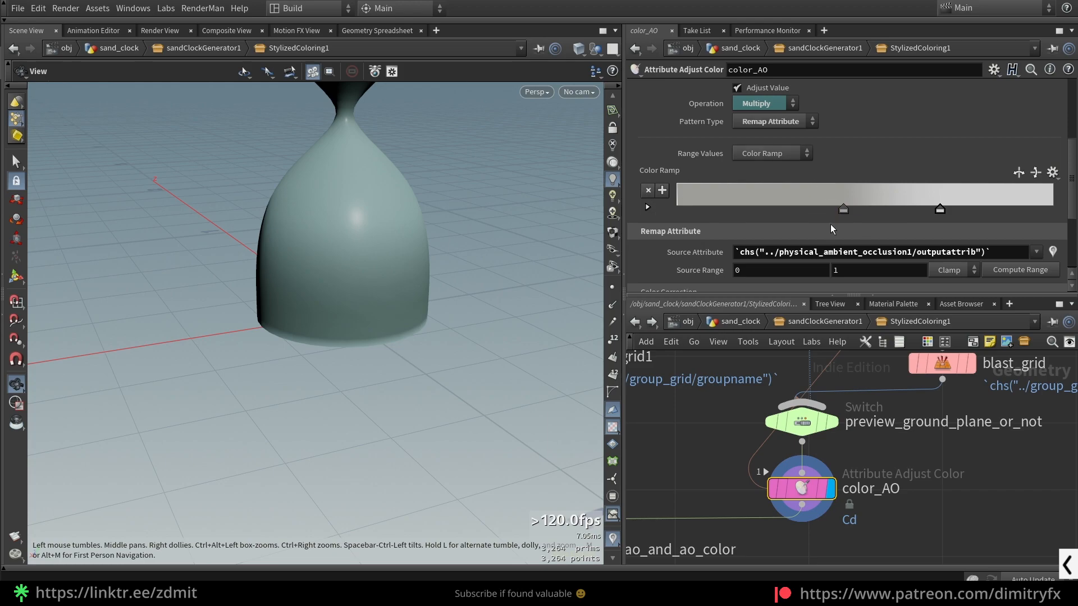
mouse_move(842, 213)
left_mouse_down()
mouse_move(831, 215)
mouse_move(843, 217)
left_mouse_up()
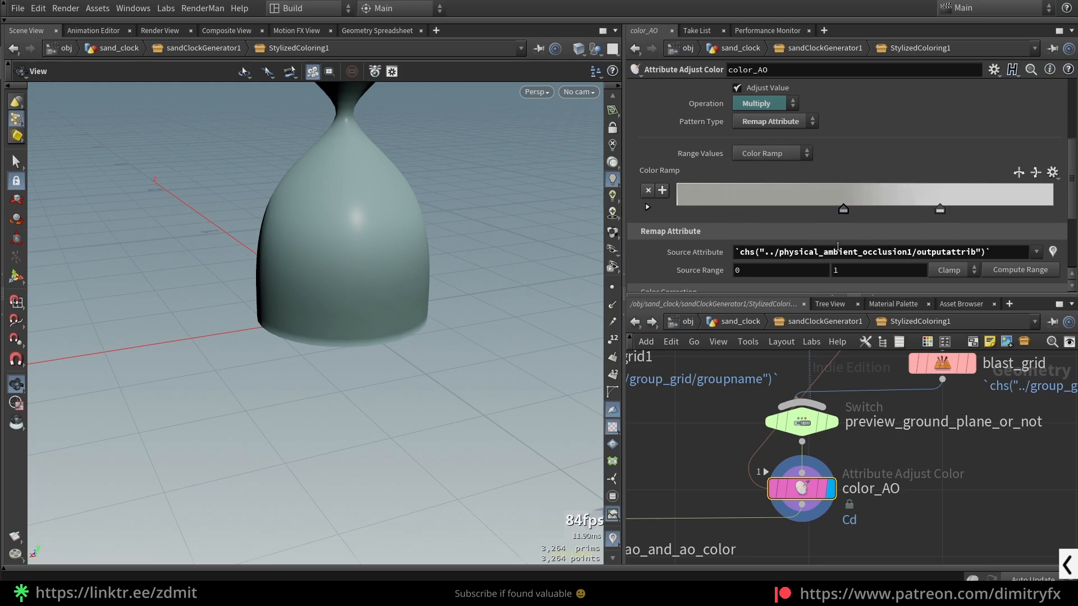
- Try Visualize Output on physical_ambient_occlusion1 and turn it off again
scroll(730, 467, "down", 2)
middle_click_drag(721, 453, 730, 506)
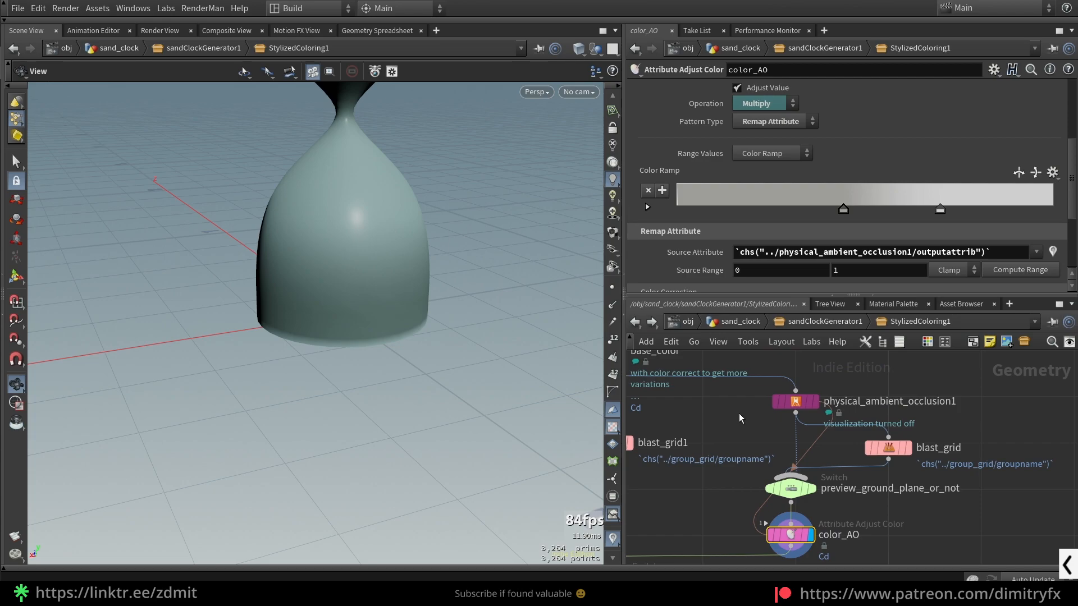
left_click(781, 402)
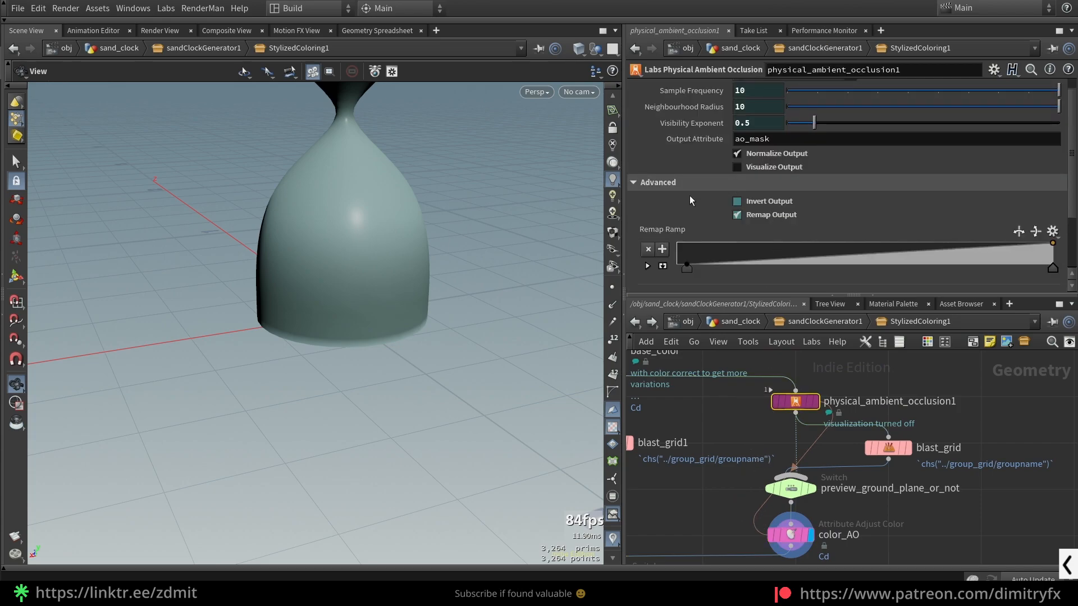
left_click(762, 170)
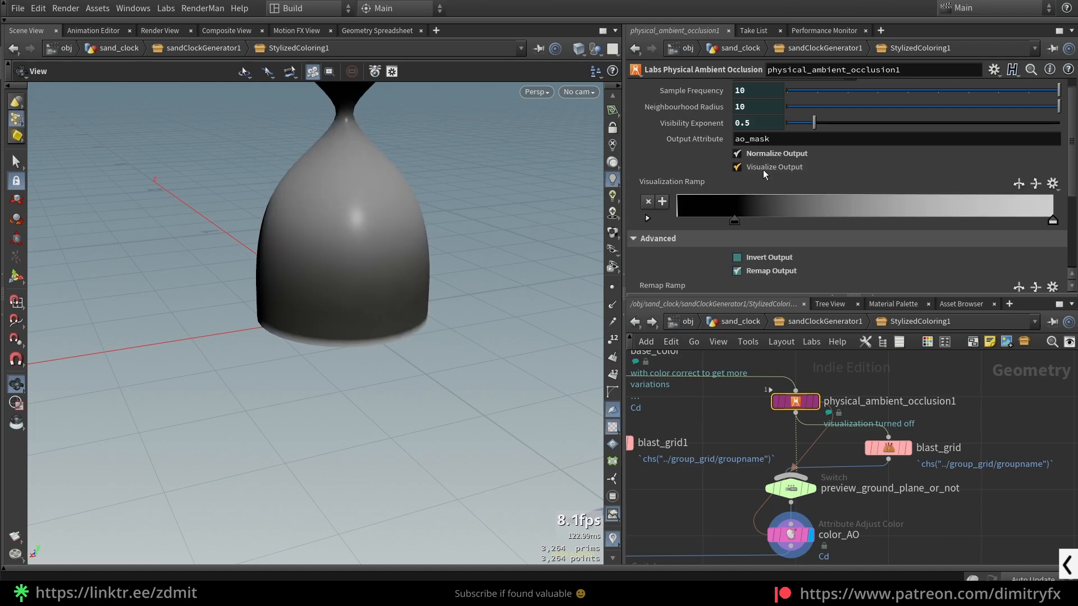
left_click(763, 170)
left_click(763, 170)
left_click(763, 170)
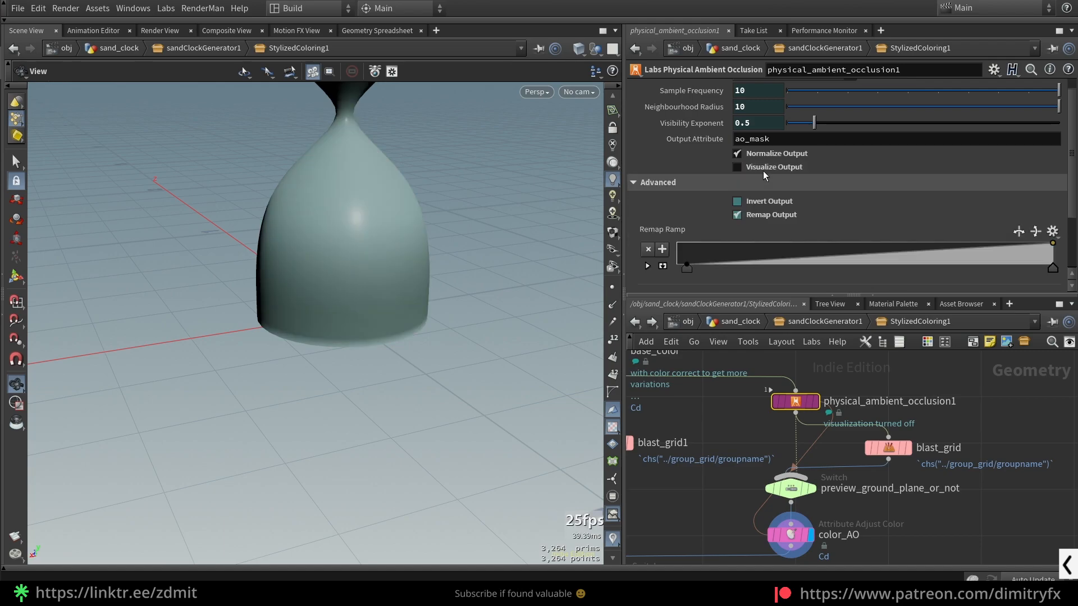
- Select color_AO and check its Operation options, leaving it on Multiply
middle_click_drag(741, 505, 792, 427)
left_click(838, 459)
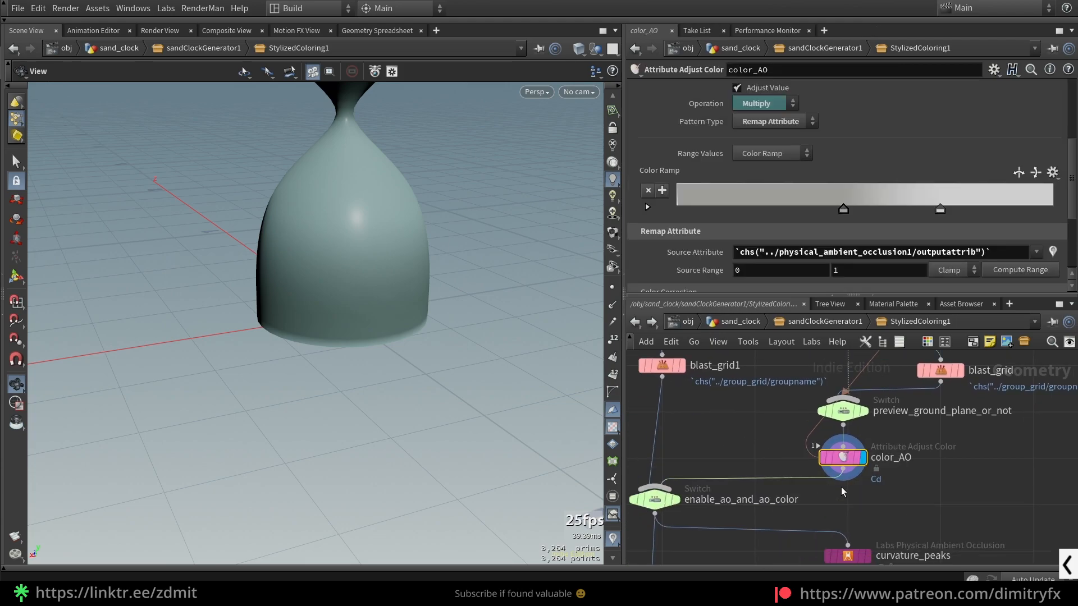
scroll(822, 139, "up", 2)
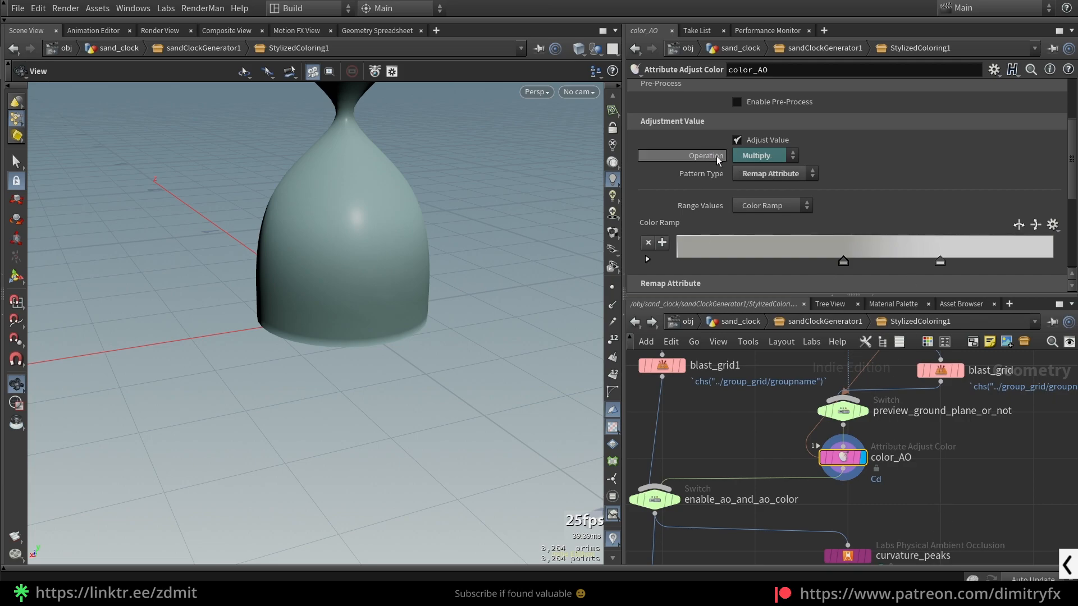
left_click(792, 159)
left_click(786, 159)
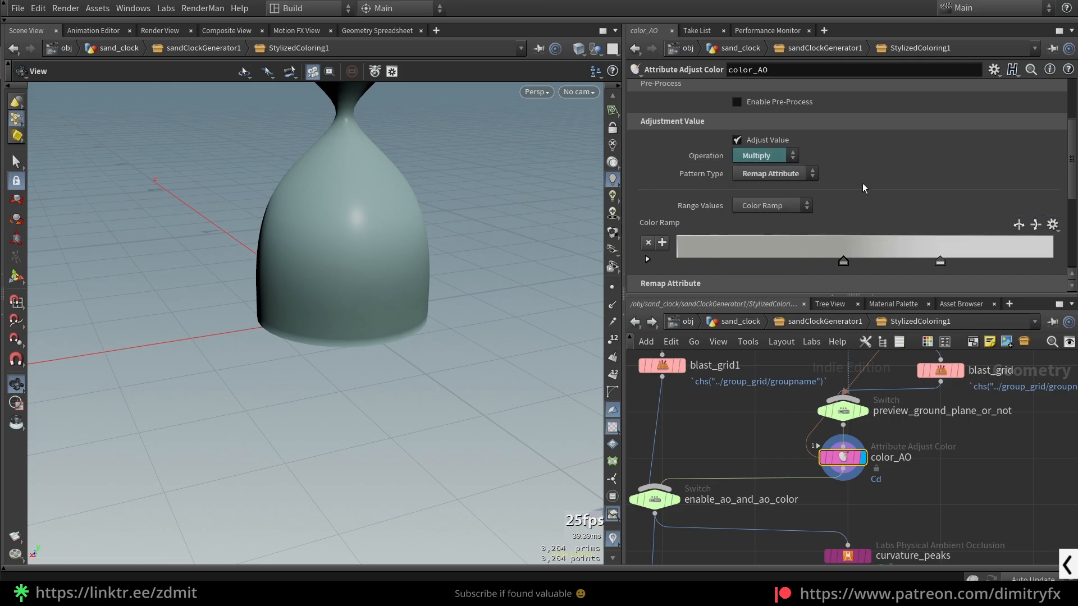
scroll(808, 385, "down", 3)
scroll(857, 502, "up", 3)
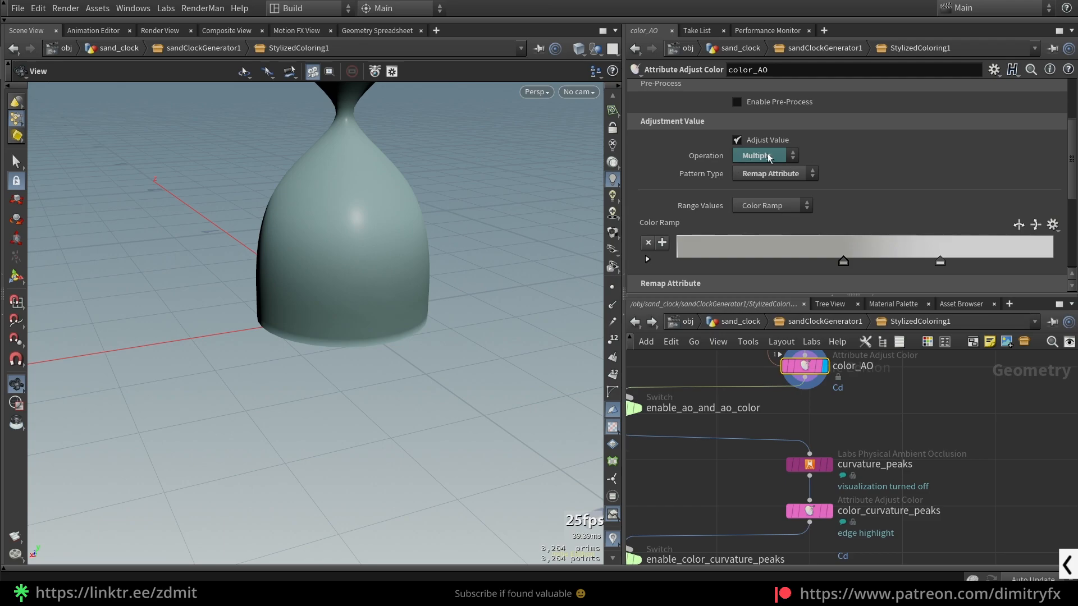
- Look through the curvature and edge coloring nodes below color_AO and display color_curvature_valleys
scroll(918, 513, "down", 3)
middle_click_drag(892, 515, 857, 446)
scroll(809, 525, "down", 2)
middle_click_drag(853, 533, 807, 433)
middle_click_drag(832, 514, 796, 466)
middle_click_drag(870, 447, 902, 542)
middle_click_drag(825, 463, 841, 502)
left_click(808, 481)
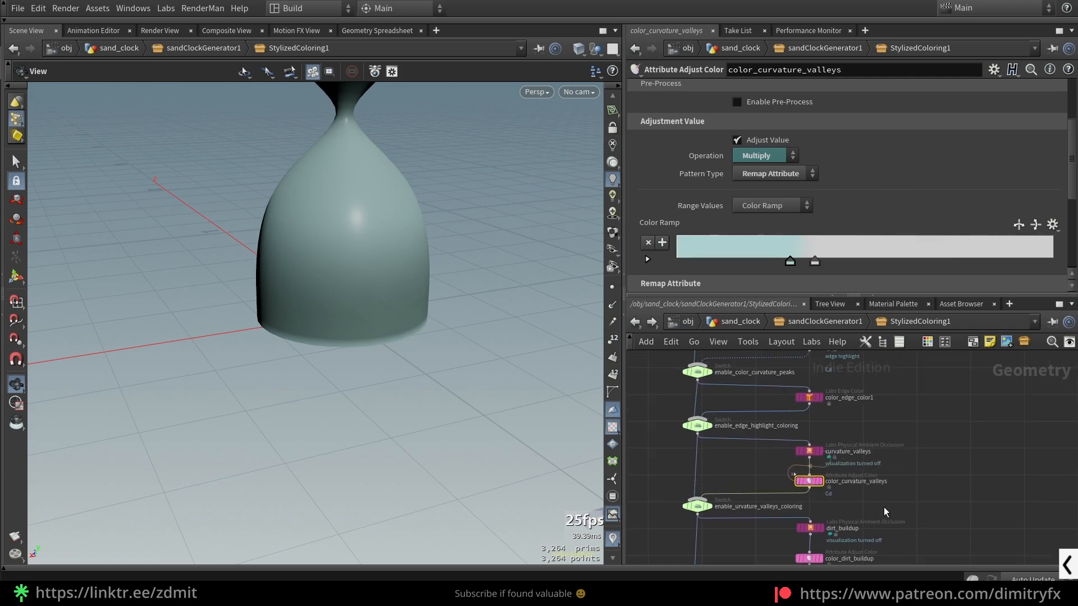
key("r")
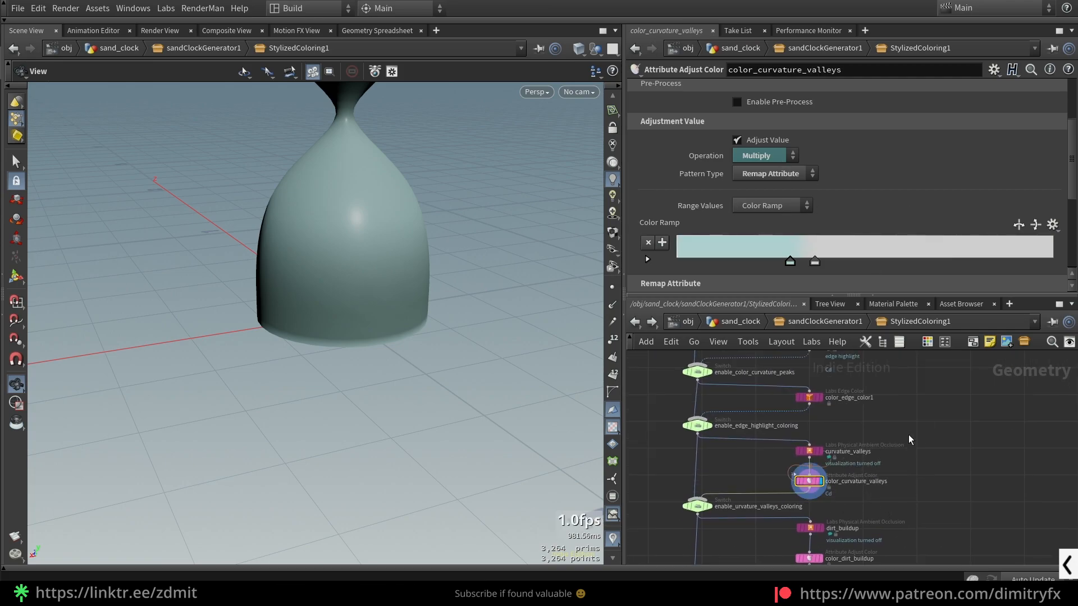
- Display the color_edge_color1 node and view the whole hourglass glass with its edge coloring
middle_click_drag(861, 425, 853, 473)
left_click(801, 446)
key("r")
scroll(409, 265, "down", 2)
middle_click_drag(409, 265, 429, 367)
left_click_drag(428, 367, 415, 203)
middle_click_drag(416, 202, 453, 267)
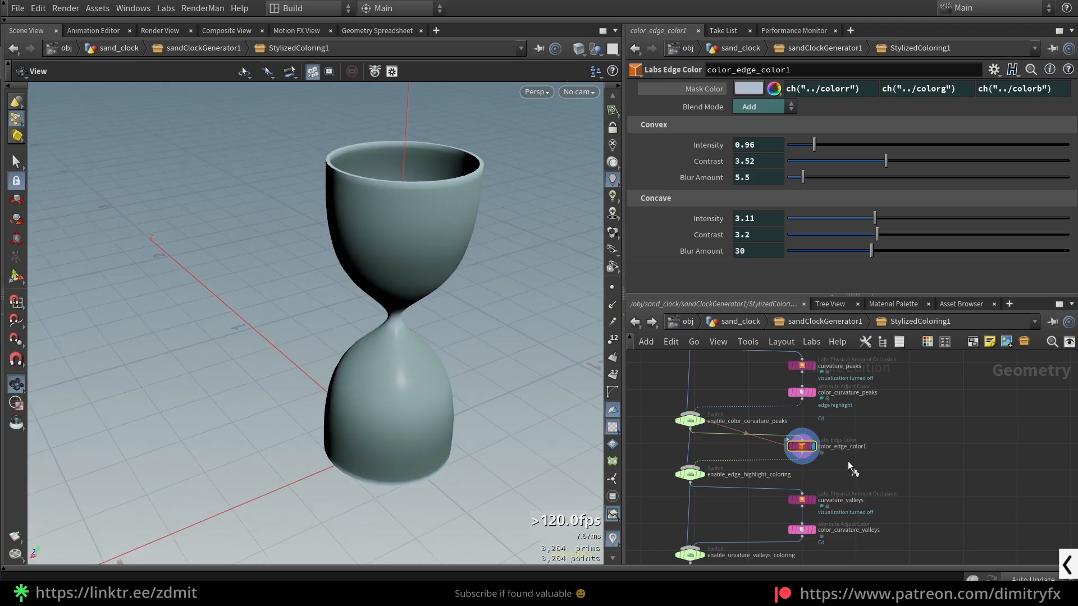
- Bypass color_edge_color1 and re-enable it to compare the edge highlight
key("q")
key("q")
scroll(806, 452, "up", 3)
scroll(836, 464, "down", 2)
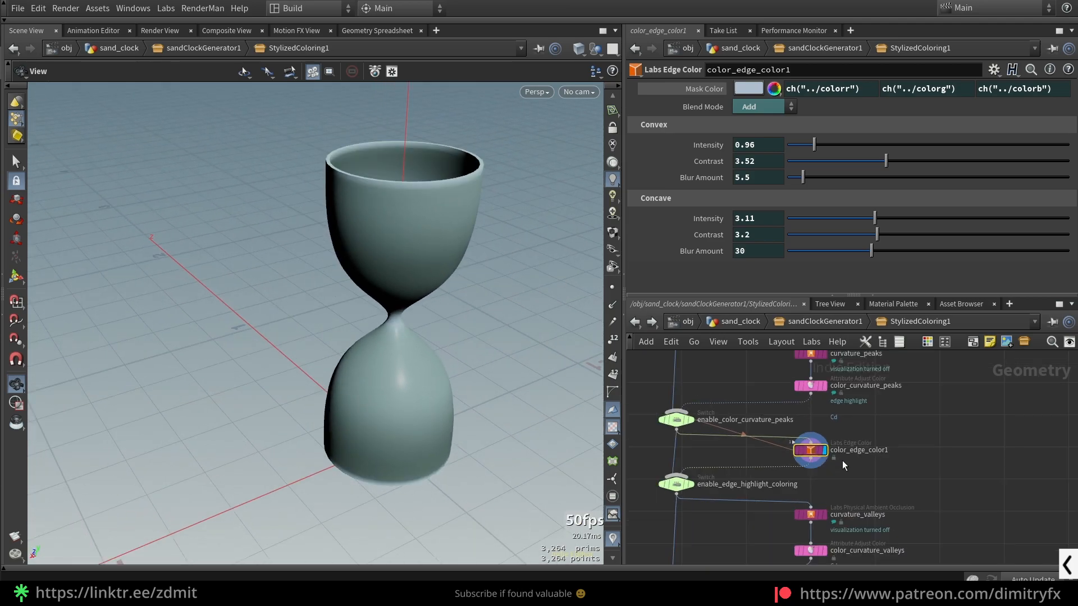
- Display color_curvature_peaks and view its edge highlight on the glass
middle_click_drag(865, 413, 867, 456)
left_click(805, 428)
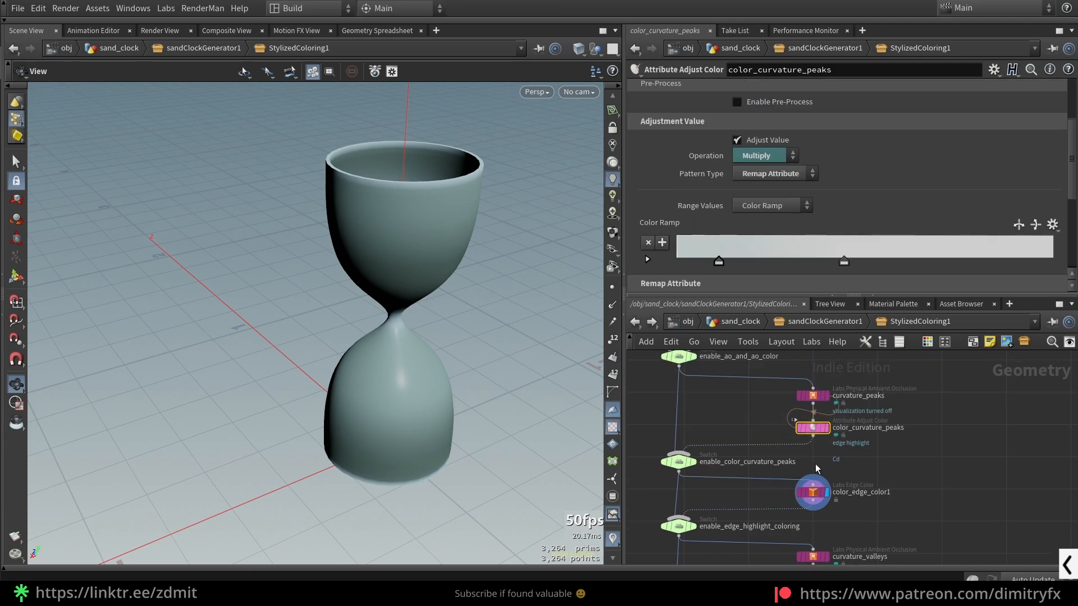
left_click(827, 428)
left_click_drag(452, 330, 464, 287)
- Display the global_noise_pattern node below color_dirt_buildup to see its noise coloring on the glass
middle_click_drag(884, 481, 823, 266)
scroll(924, 484, "down", 1)
middle_click_drag(812, 522, 818, 470)
scroll(818, 469, "up", 3)
left_click(758, 479)
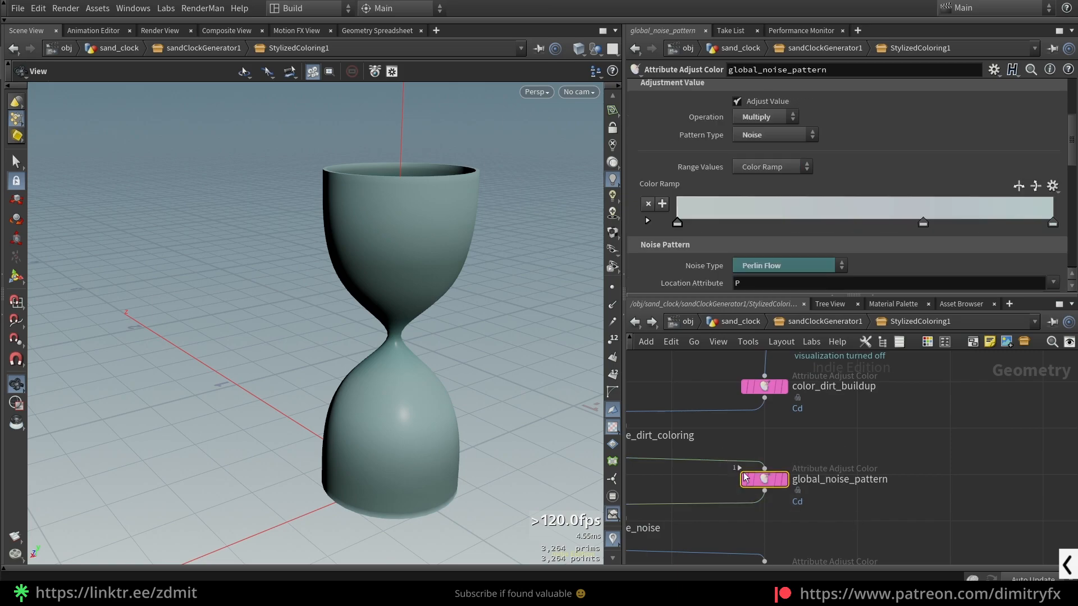
left_click(784, 479)
middle_click_drag(812, 507, 820, 472)
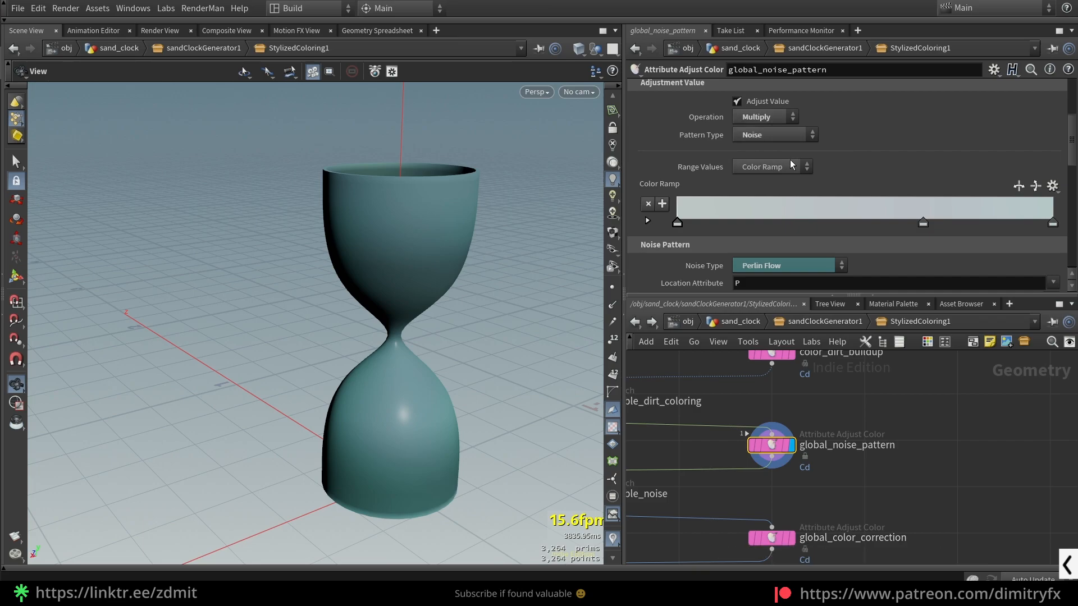
- Examine global_noise_pattern's Pattern Type options and its Noise Pattern, Fractal and Warping settings, keeping the Noise pattern
left_click(775, 136)
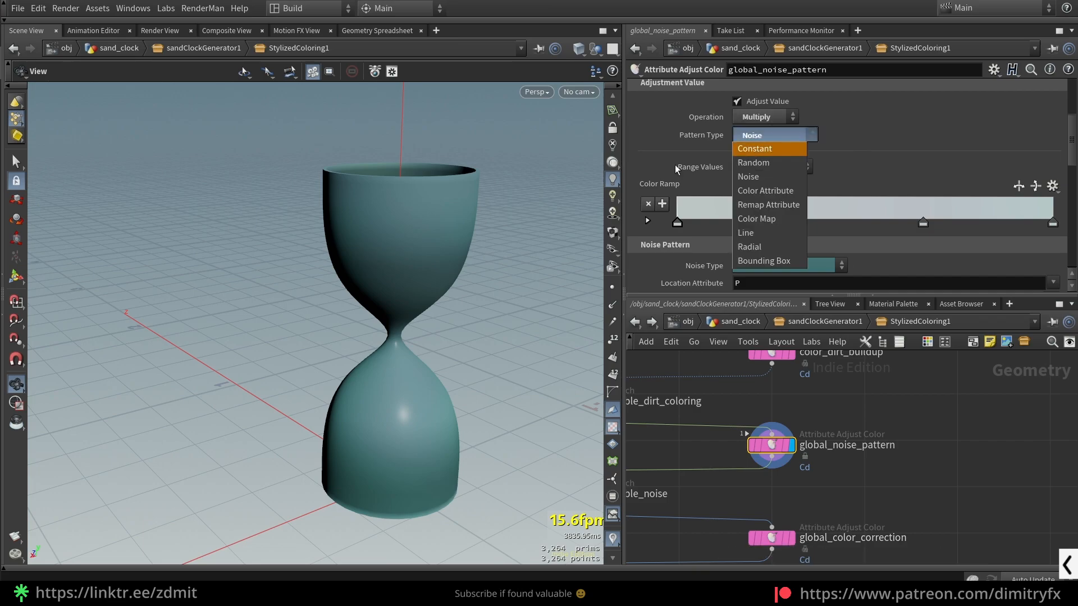
left_click(694, 144)
left_click(740, 136)
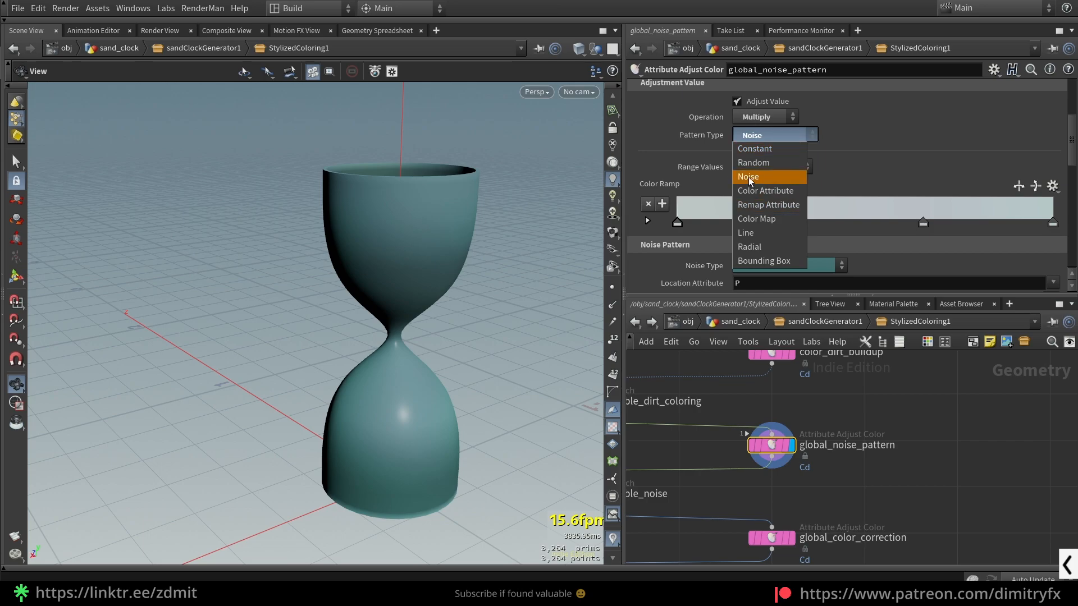
left_click(856, 175)
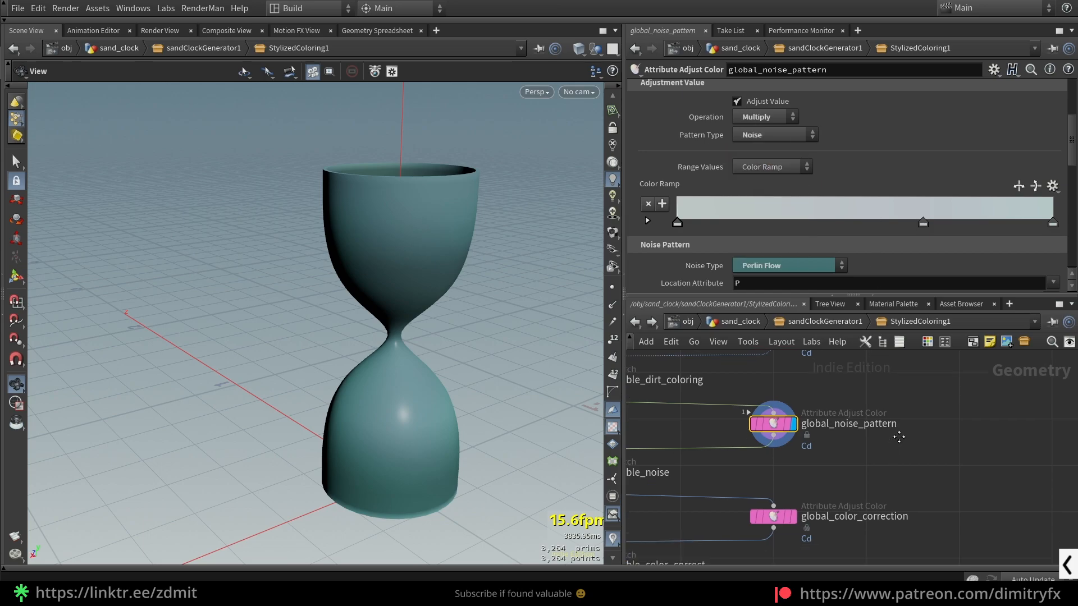
scroll(813, 149, "down", 3)
scroll(831, 185, "down", 2)
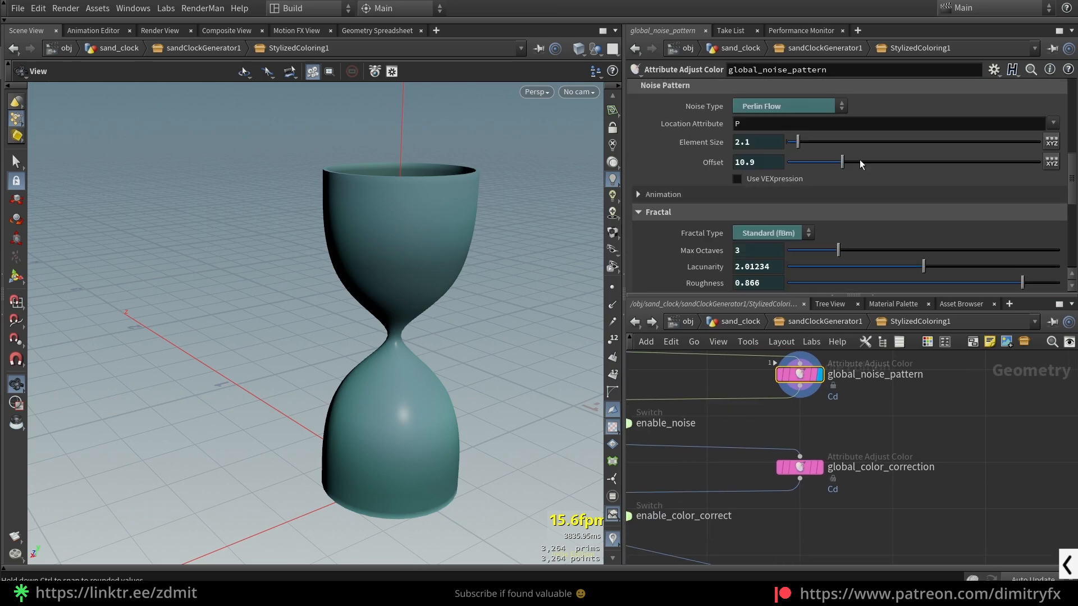
scroll(770, 177, "up", 2)
scroll(875, 214, "down", 4)
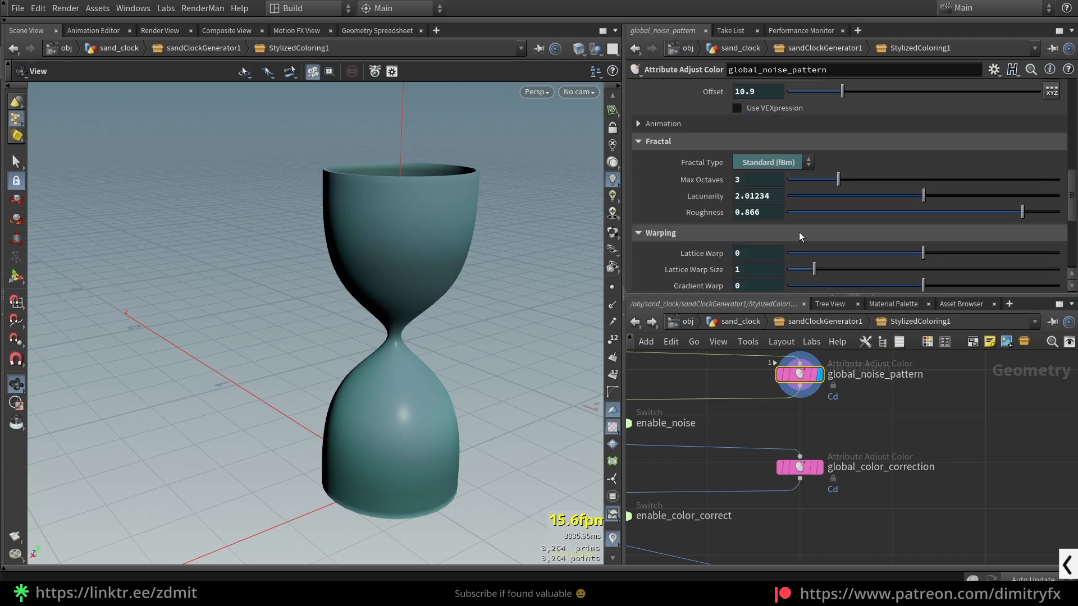
scroll(824, 262, "down", 3)
- Display global_color_correction and inspect its Operation and Constant Color settings without changing them
left_click(804, 468)
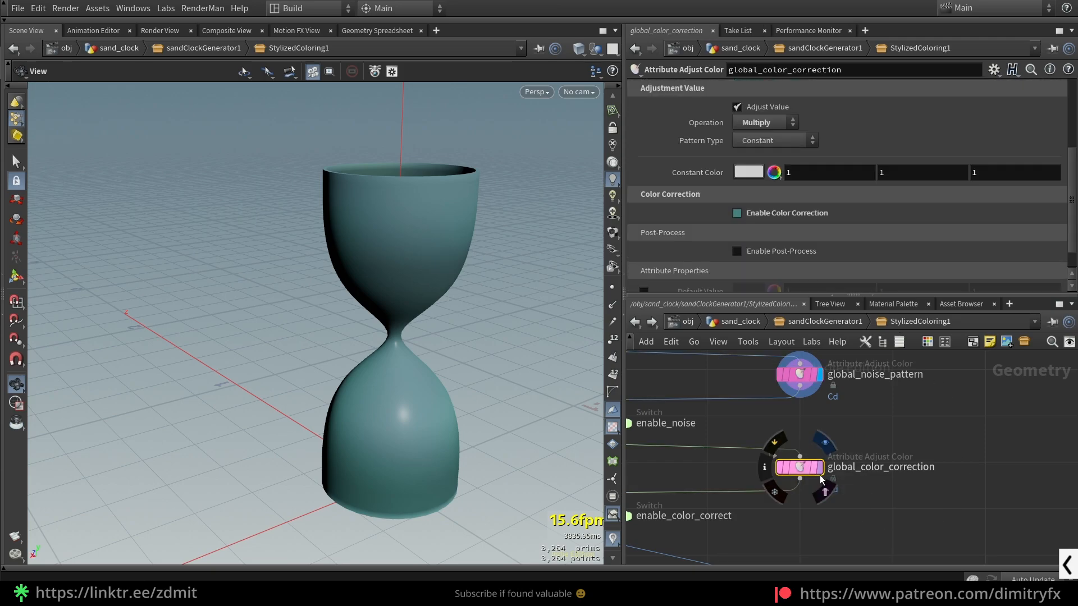
scroll(819, 476, "up", 2)
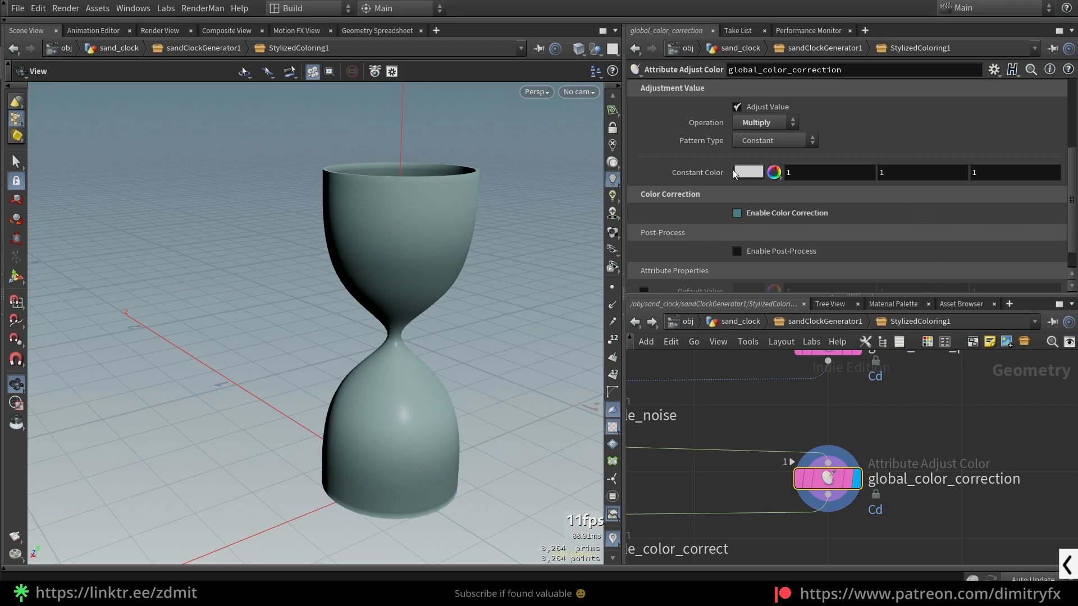
left_click(757, 123)
left_click(757, 124)
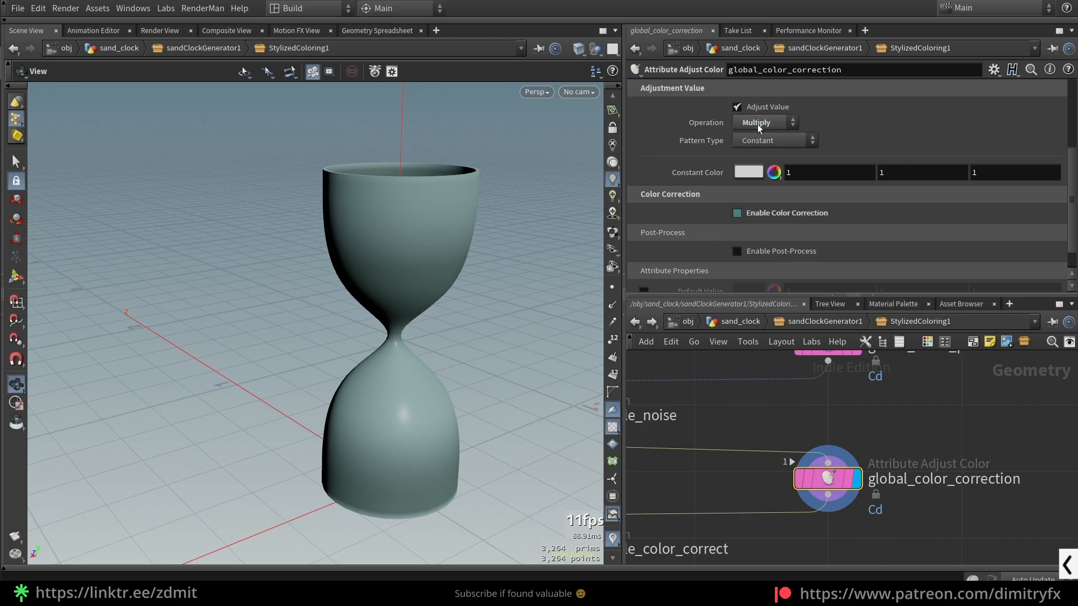
left_click(742, 168)
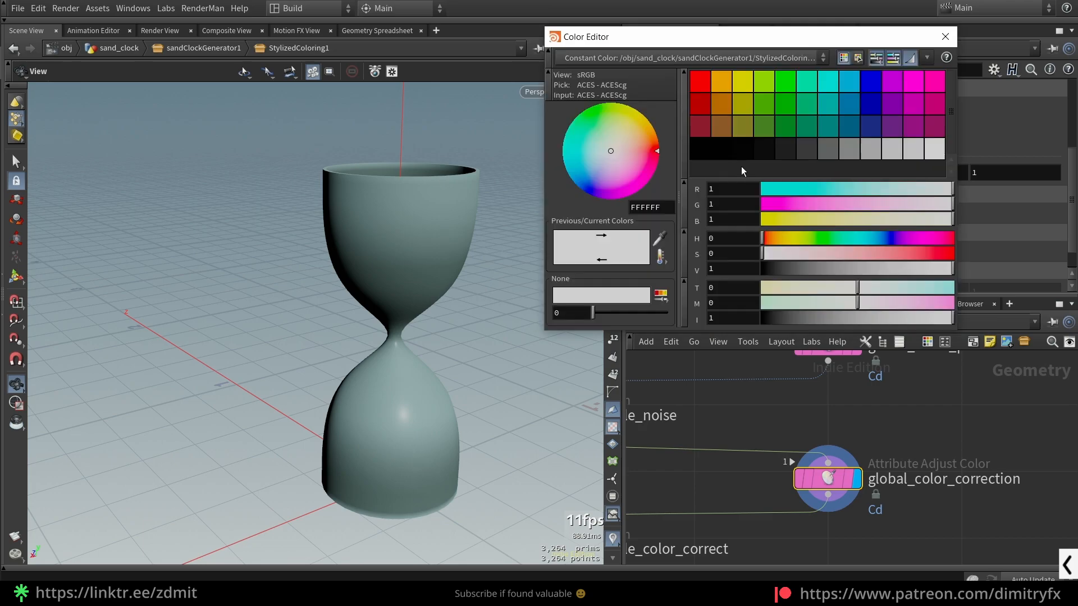
left_click(946, 36)
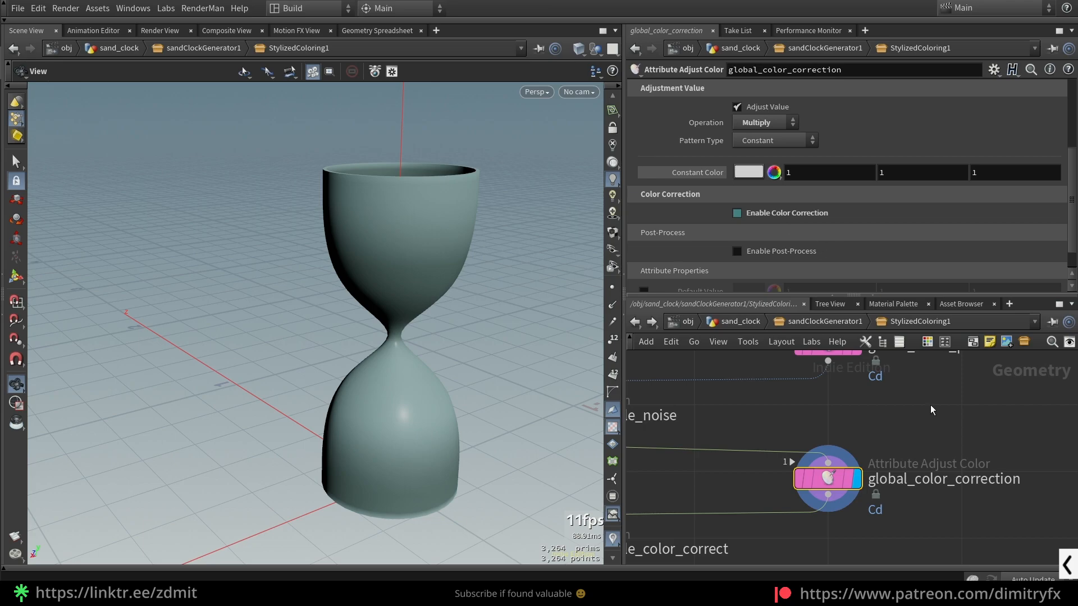
scroll(912, 466, "down", 6)
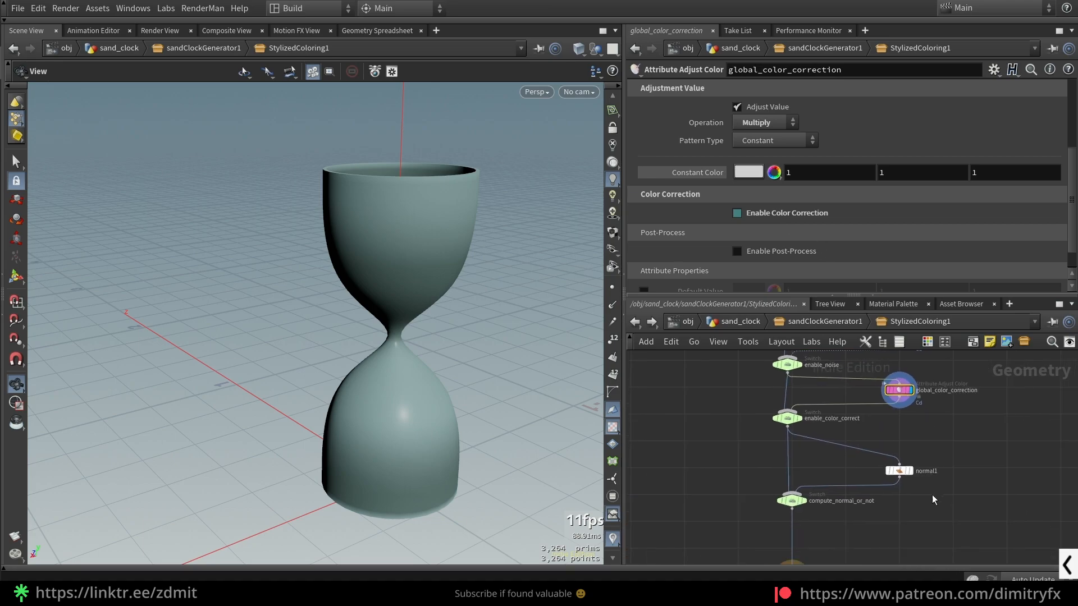
- View StylizedColoring1's out_colored_geo output node and return to the top-level sand_clock network
left_click(785, 510)
key("f")
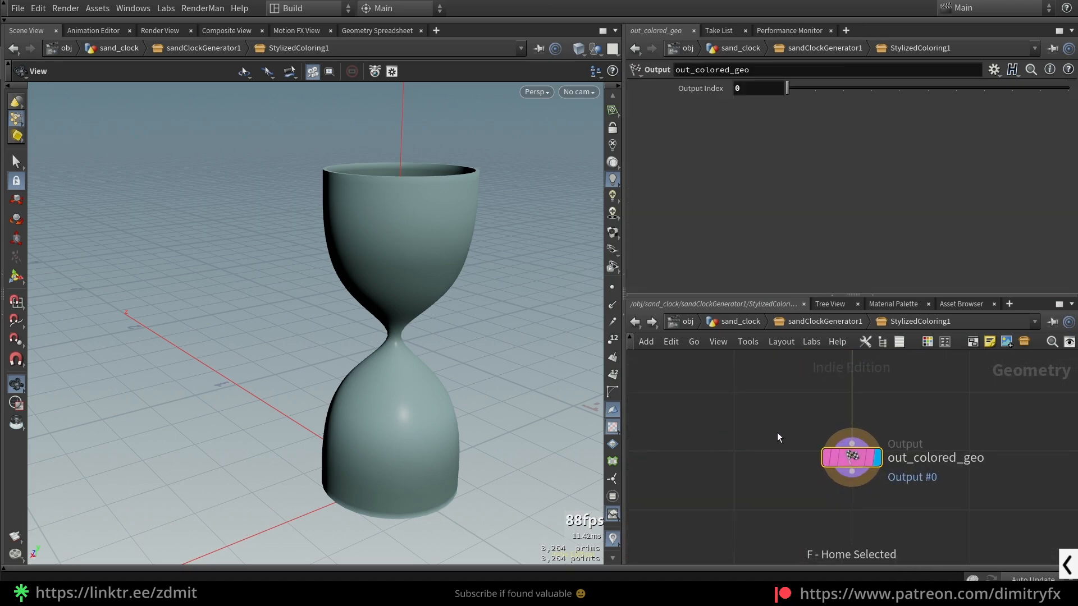
left_click(818, 322)
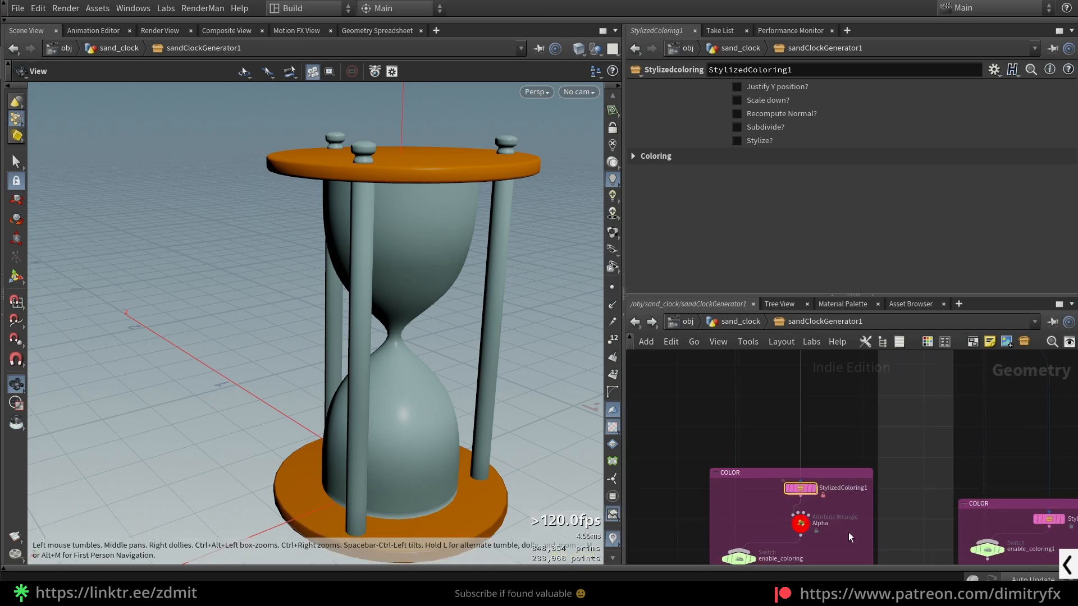
scroll(813, 496, "up", 4)
right_click(794, 483)
left_click(832, 515)
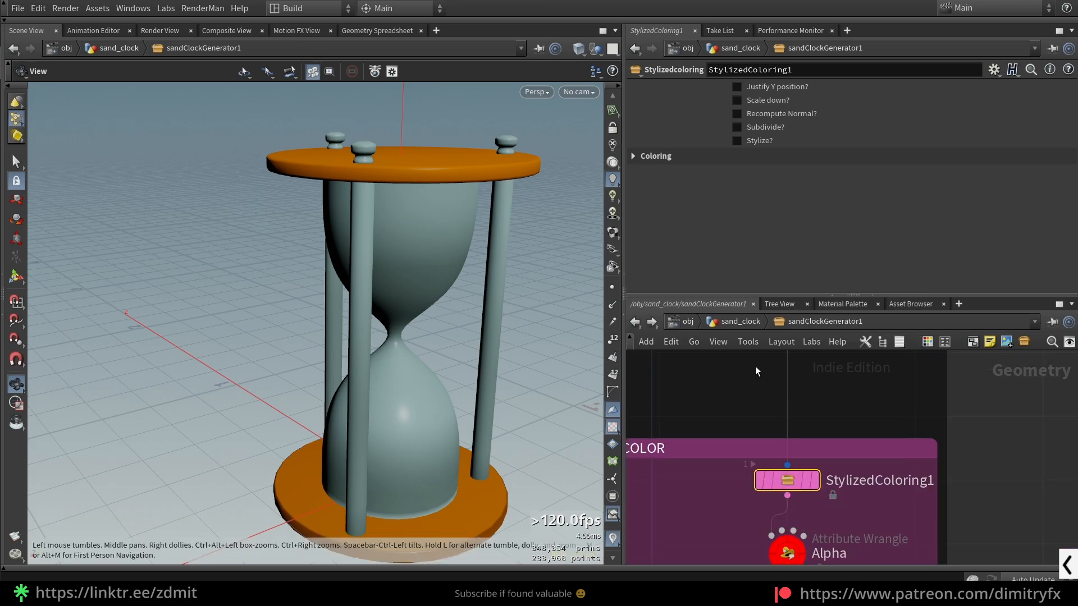
left_click(742, 321)
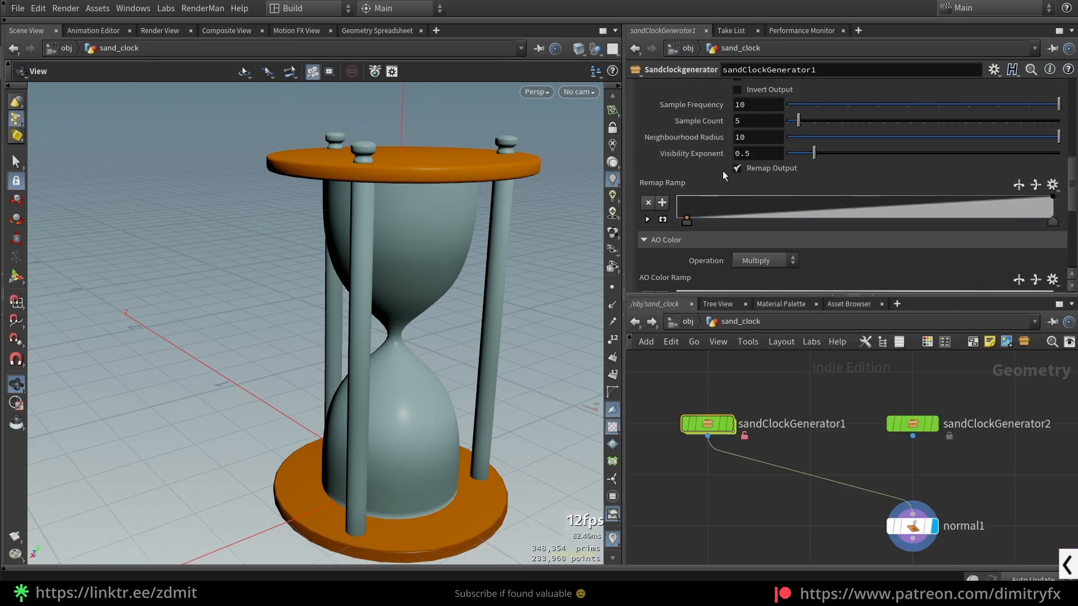
- Reshape the Remap Ramp in the Poles' AO coloring settings with a raised point near its middle
scroll(746, 200, "up", 3)
left_click(689, 144)
scroll(686, 156, "up", 3)
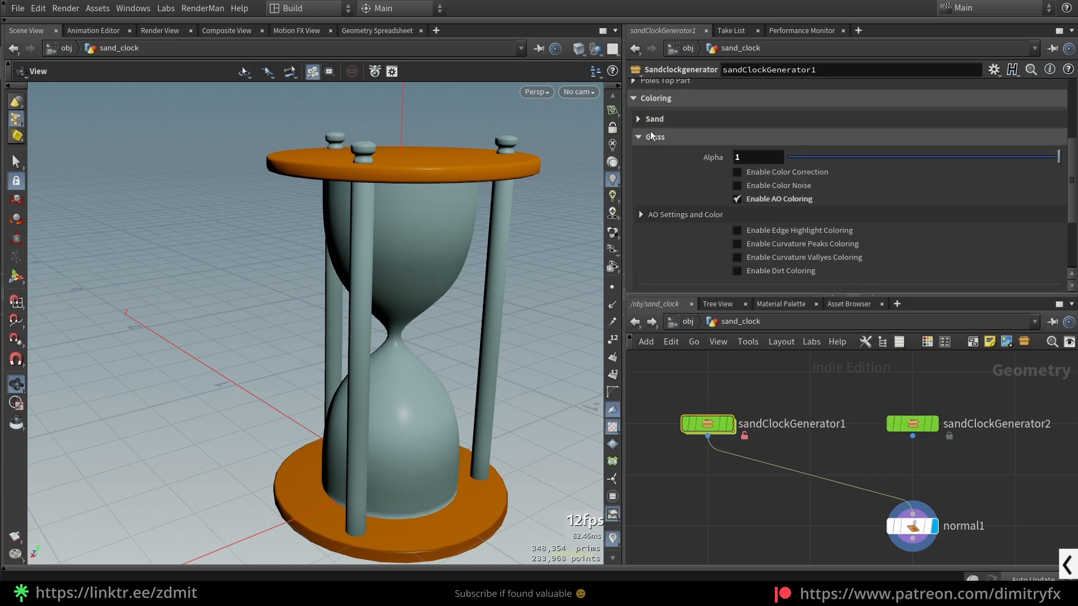
left_click(654, 138)
left_click(655, 243)
scroll(767, 232, "down", 4)
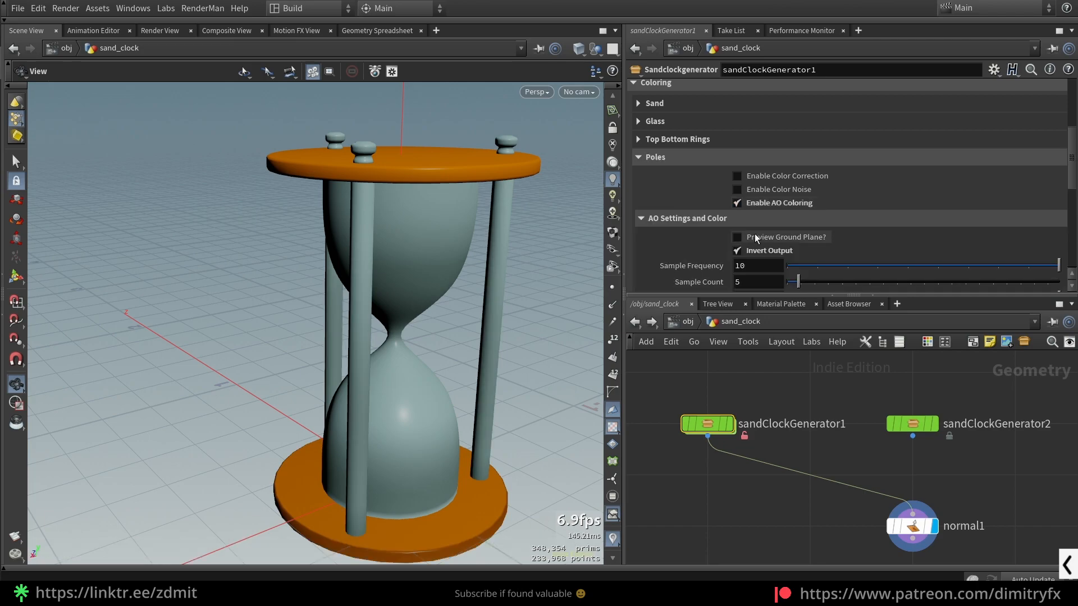
scroll(797, 242, "down", 3)
scroll(916, 219, "down", 4)
left_click_drag(897, 187, 864, 217)
left_click_drag(959, 194, 1053, 207)
scroll(739, 217, "up", 5)
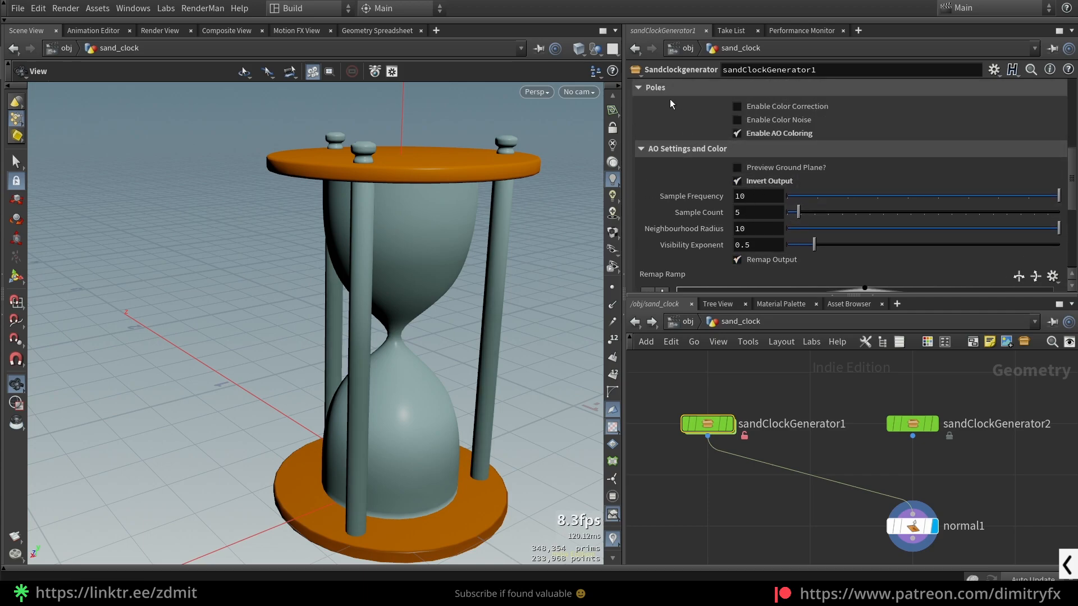
left_click(667, 89)
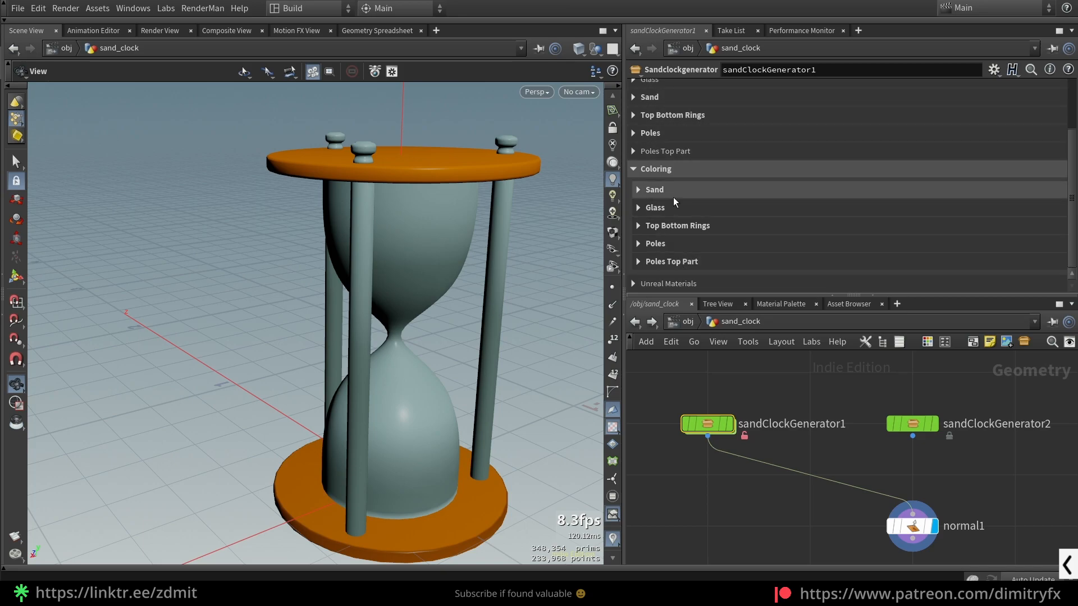
- Enable Color Noise for the Top Bottom Rings coloring and expand its Noise Color settings
left_click(674, 225)
scroll(787, 234, "down", 4)
left_click(773, 168)
left_click_drag(487, 223, 474, 298)
left_click(695, 184)
scroll(715, 223, "down", 2)
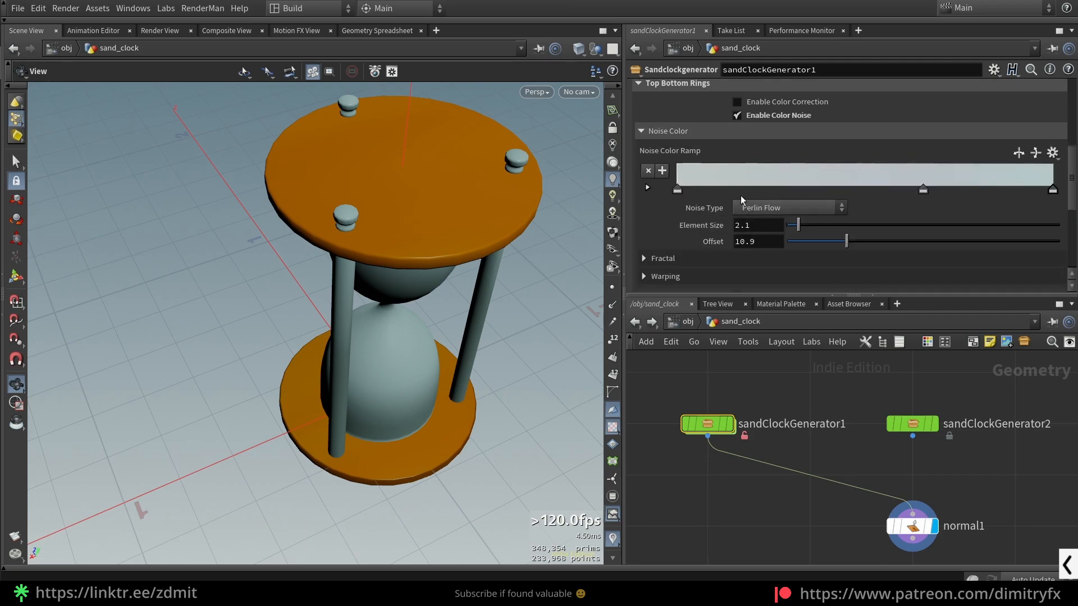
- Recolor the rings' Noise Color Ramp with yellow at its first point and orange (1, 0.5, 0) at its middle point
double_click(680, 192)
left_click(739, 83)
left_click(946, 37)
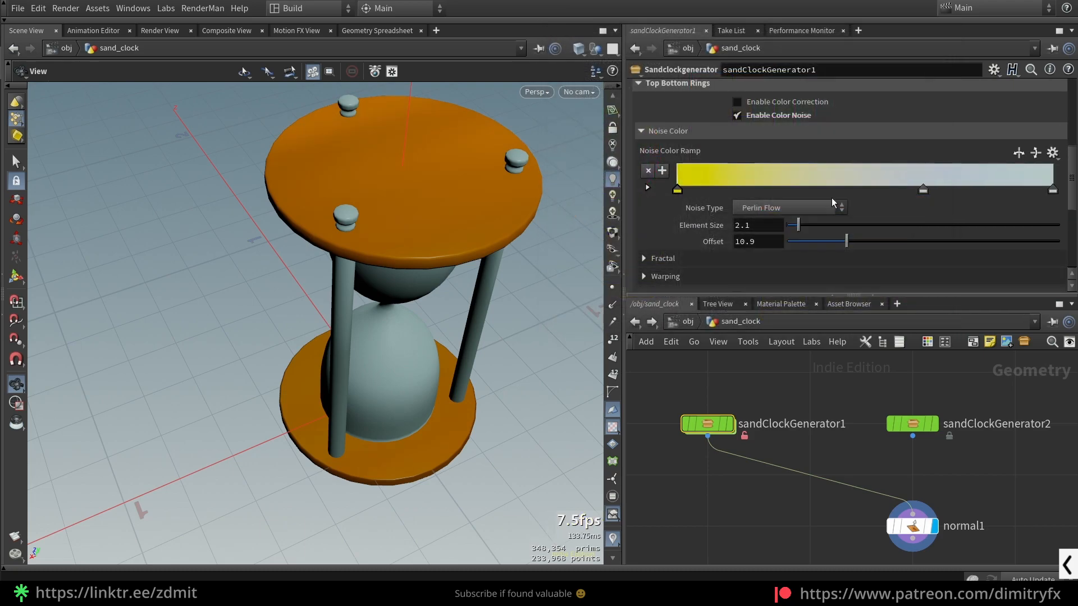
double_click(925, 191)
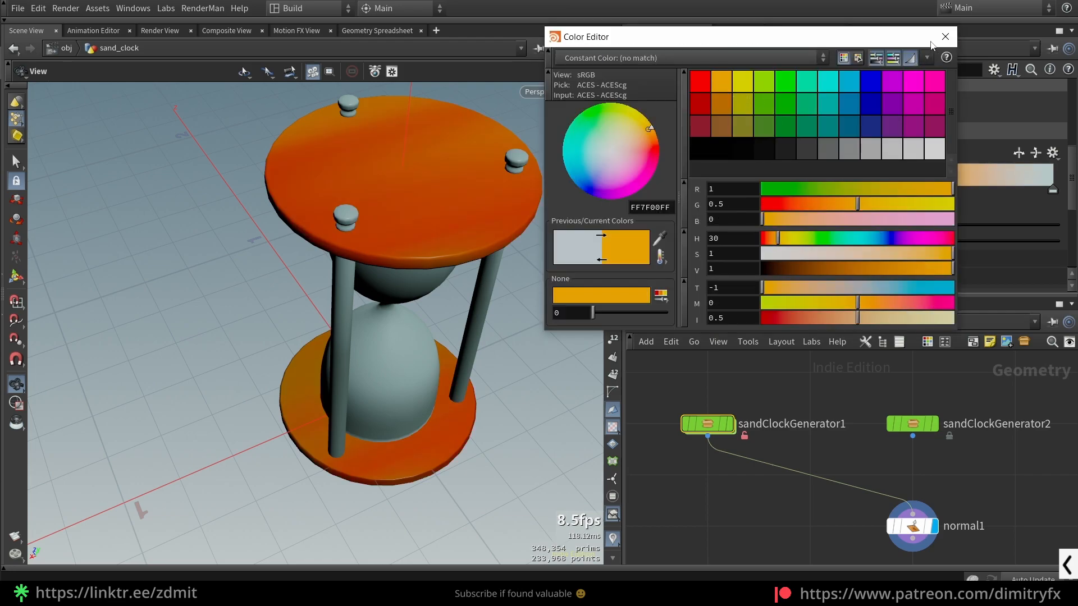
left_click(946, 37)
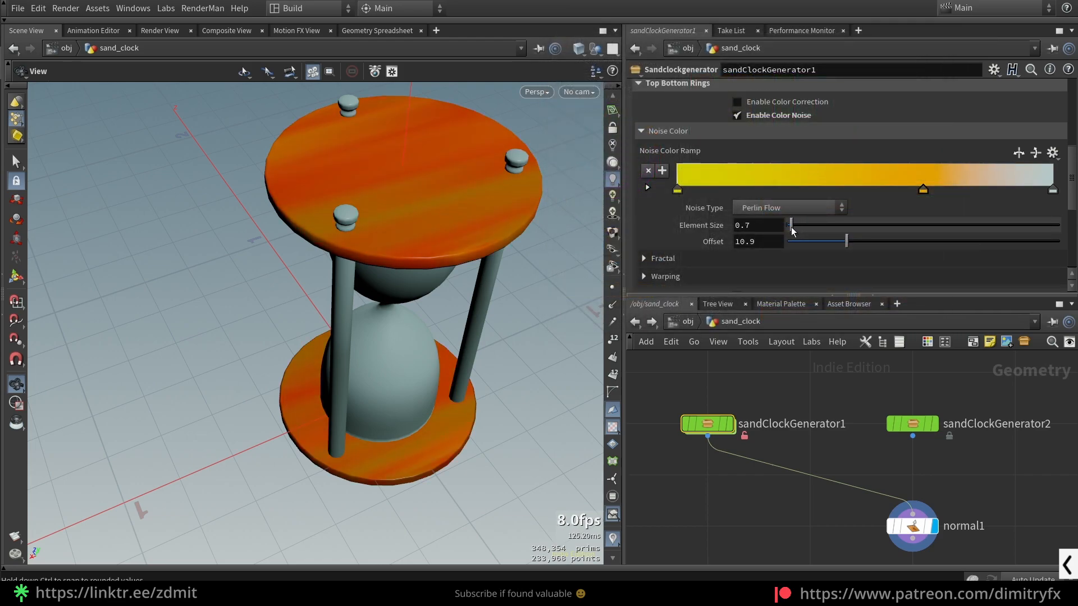
- Set the rings' noise to Perlin type with Element Size 0.8 and Offset 0.7
left_click(793, 209)
left_click(773, 256)
left_click_drag(790, 245, 791, 247)
left_click(751, 209)
left_click(769, 262)
left_click_drag(542, 281, 562, 271)
- Adjust the Fractal settings of the rings' color noise and collapse the Noise Color section
scroll(721, 254, "down", 3)
left_click(701, 188)
left_click_drag(824, 226, 959, 239)
scroll(785, 159, "up", 3)
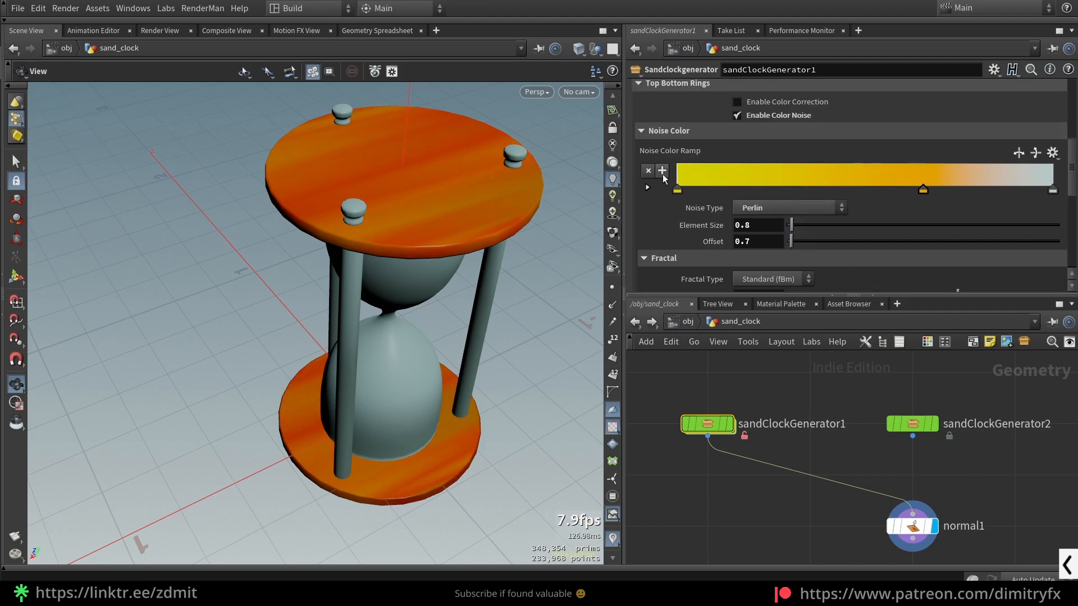
left_click(676, 132)
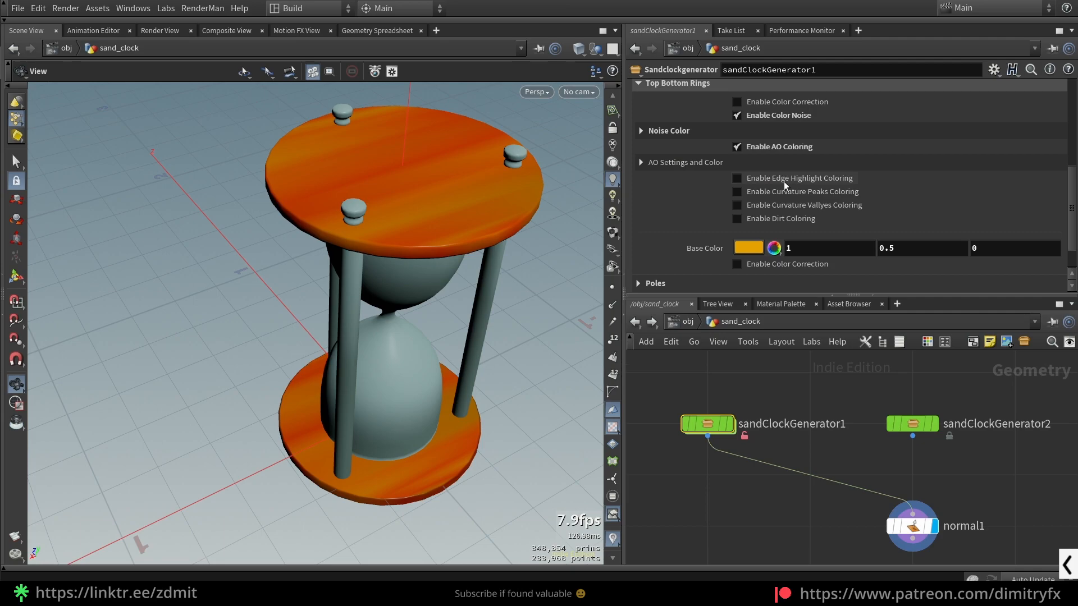
- Toggle AO Coloring off and on for the rings and enable Edge Highlight Coloring
left_click(773, 147)
left_click(773, 147)
left_click(773, 147)
left_click(773, 147)
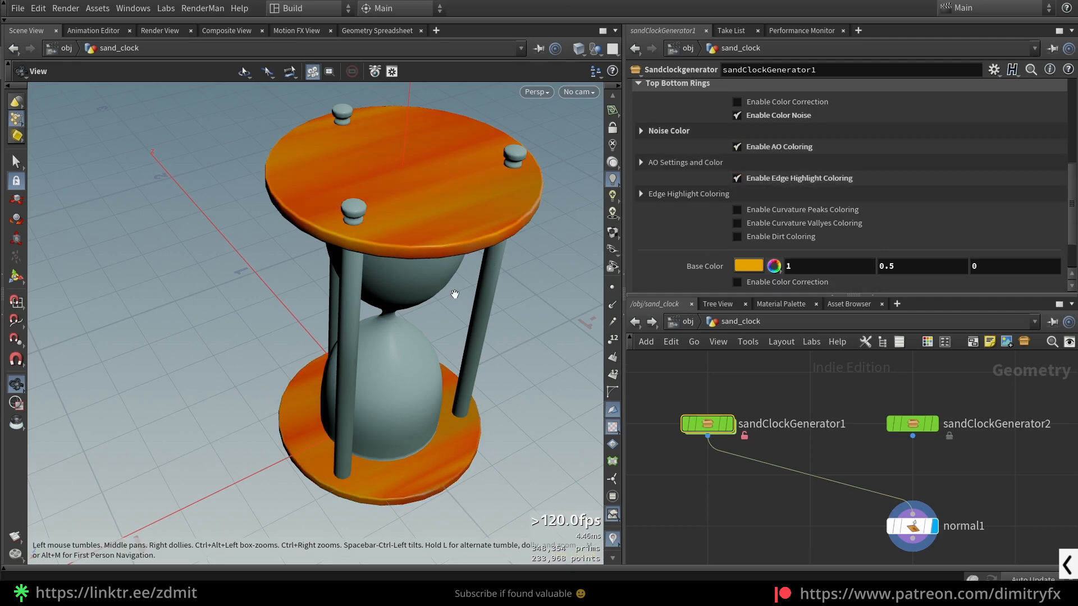
- Set the rings' edge highlight Convex Intensity to 1.049 and Concave Intensity to 0, also trying a Convex Intensity of 8.049
left_click(660, 193)
mouse_move(788, 271)
left_mouse_down()
mouse_move(804, 276)
mouse_move(787, 274)
left_mouse_up()
key("ctrl+z")
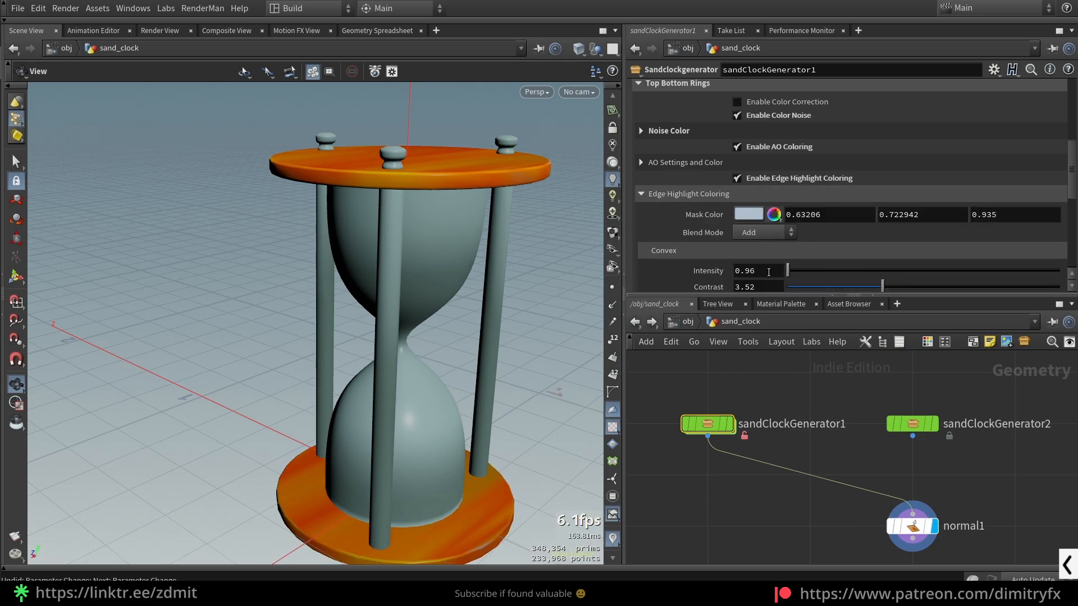
middle_click_drag(768, 272, 776, 330)
middle_click_drag(235, 289, 234, 289)
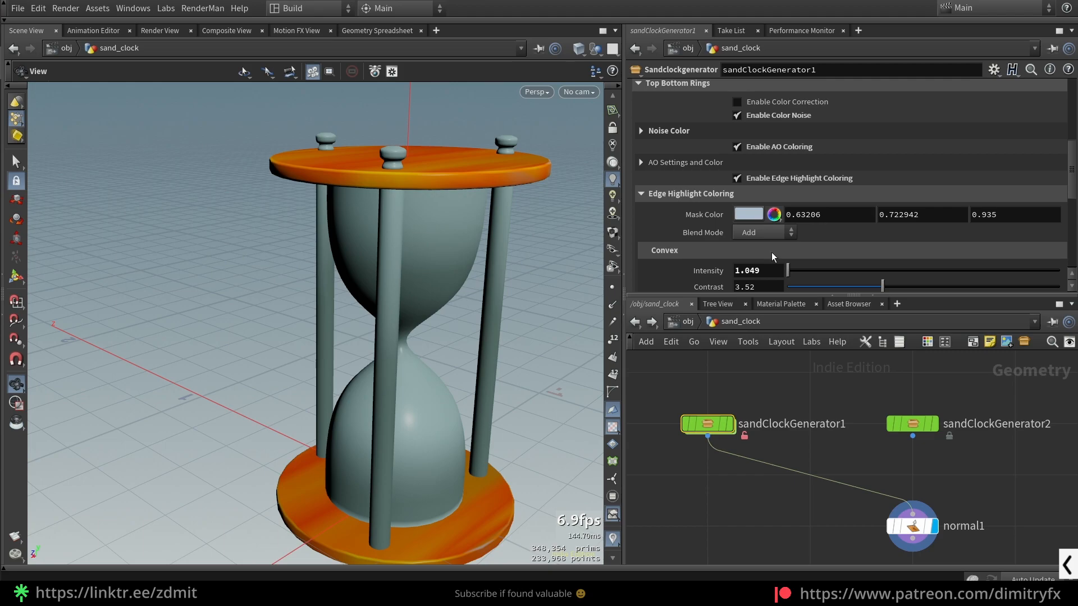
scroll(814, 280, "down", 3)
left_click_drag(792, 277, 780, 278)
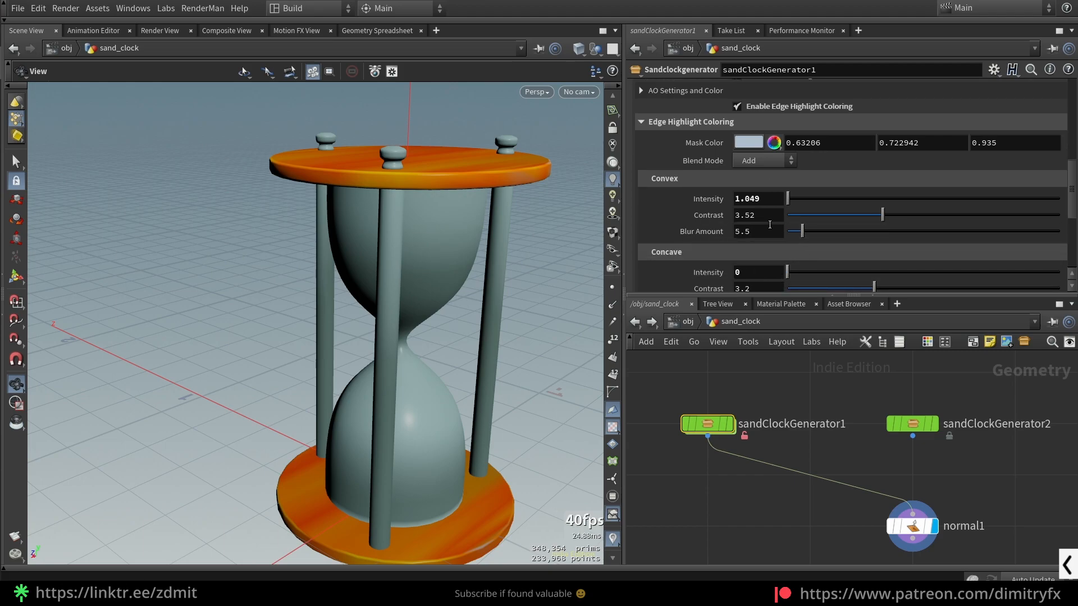
middle_click_drag(755, 199, 752, 244)
middle_click_drag(748, 206, 750, 194)
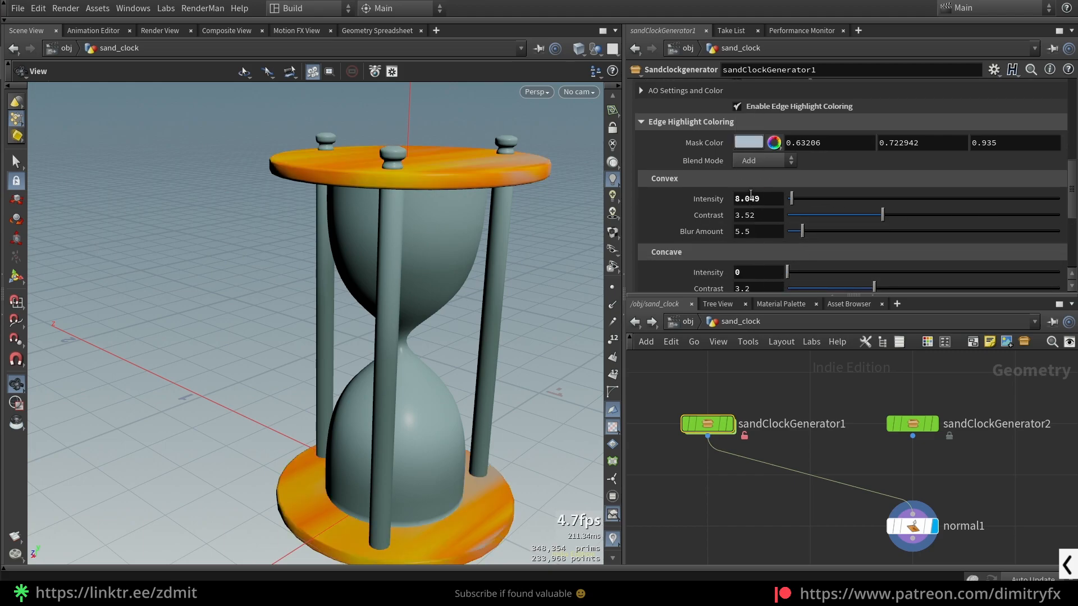
- Change the rings' edge highlight Mask Color to orange (1, 0.5, 0) and collapse its settings
left_click(757, 146)
left_click(702, 82)
left_click(715, 84)
left_click(945, 37)
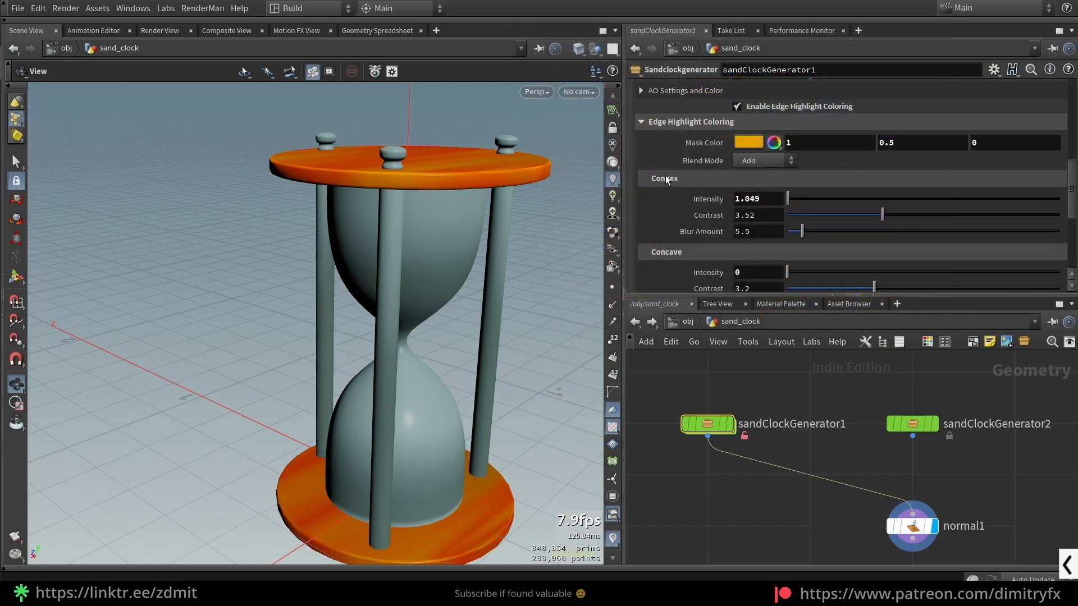
left_click(662, 124)
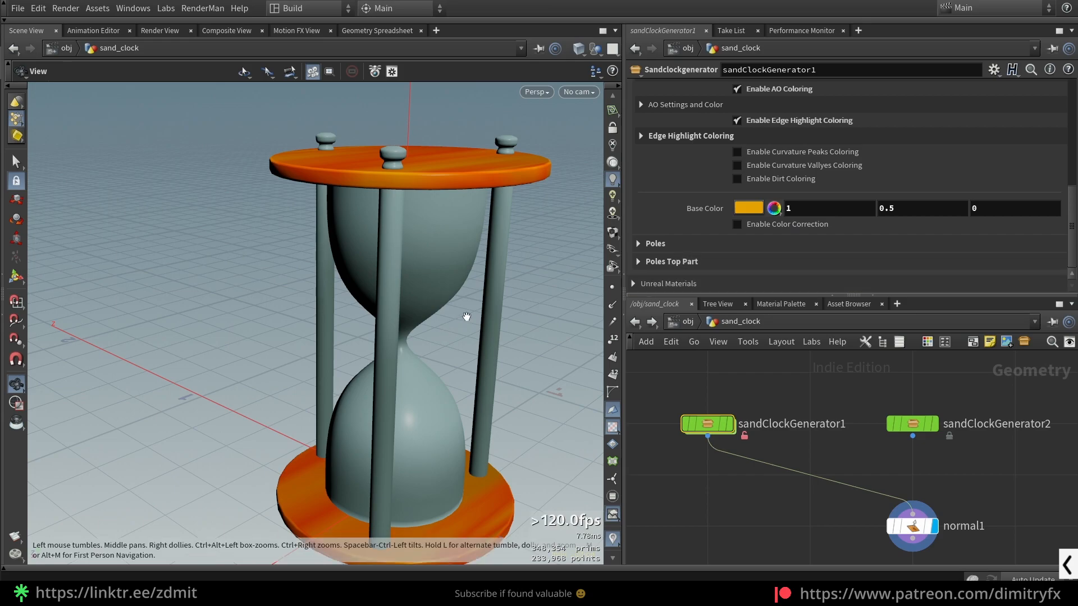
- Lower the Alpha in the Glass coloring settings to make the glass transparent
scroll(467, 316, "down", 5)
scroll(705, 242, "up", 3)
left_click(664, 115)
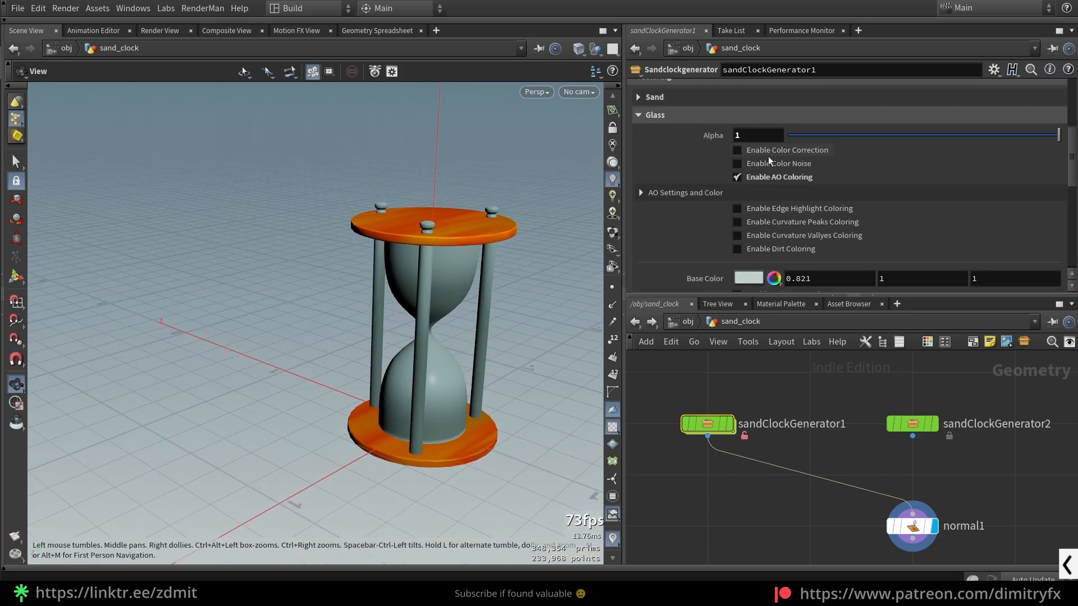
left_click_drag(830, 137, 887, 134)
left_click(666, 115)
left_click(640, 131)
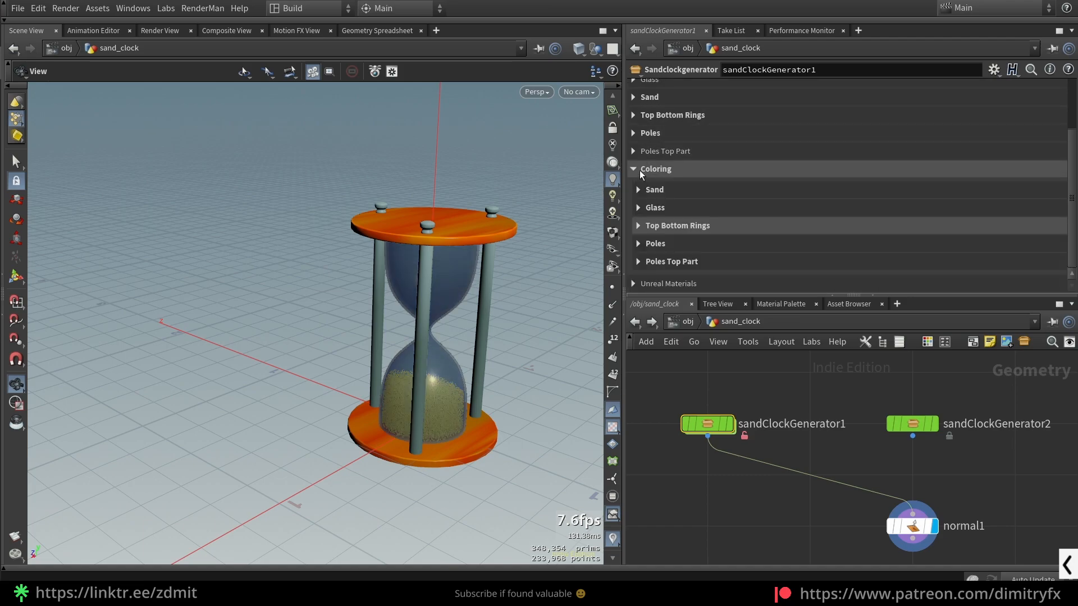
- Enable Noise Pattern Color for the sand, adjust its noise settings and inspect the grains inside the glass
left_click(638, 190)
scroll(785, 224, "up", 2)
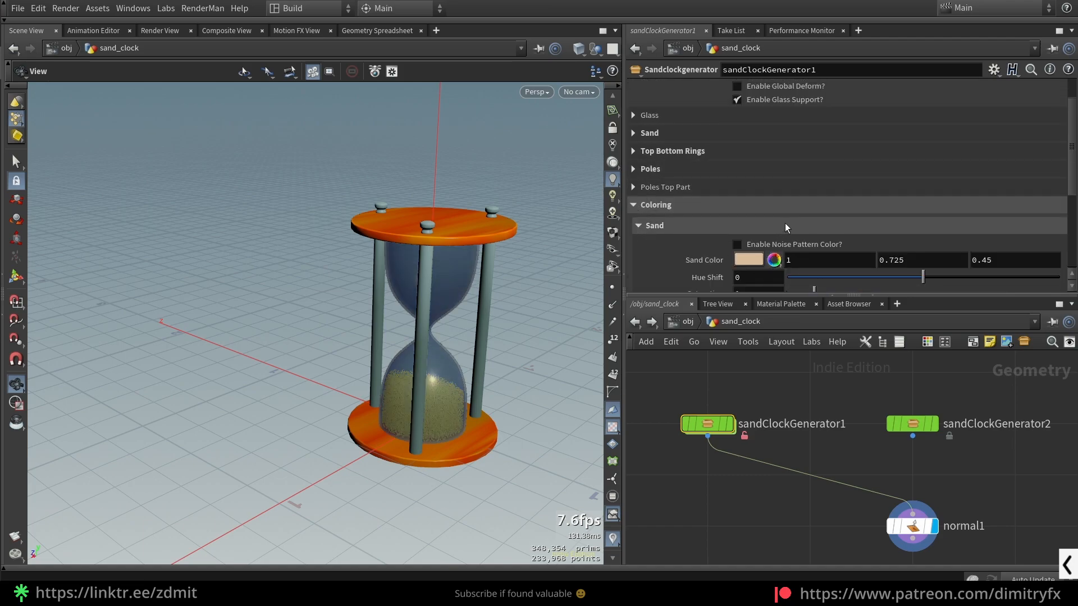
left_click(737, 244)
scroll(393, 404, "up", 10)
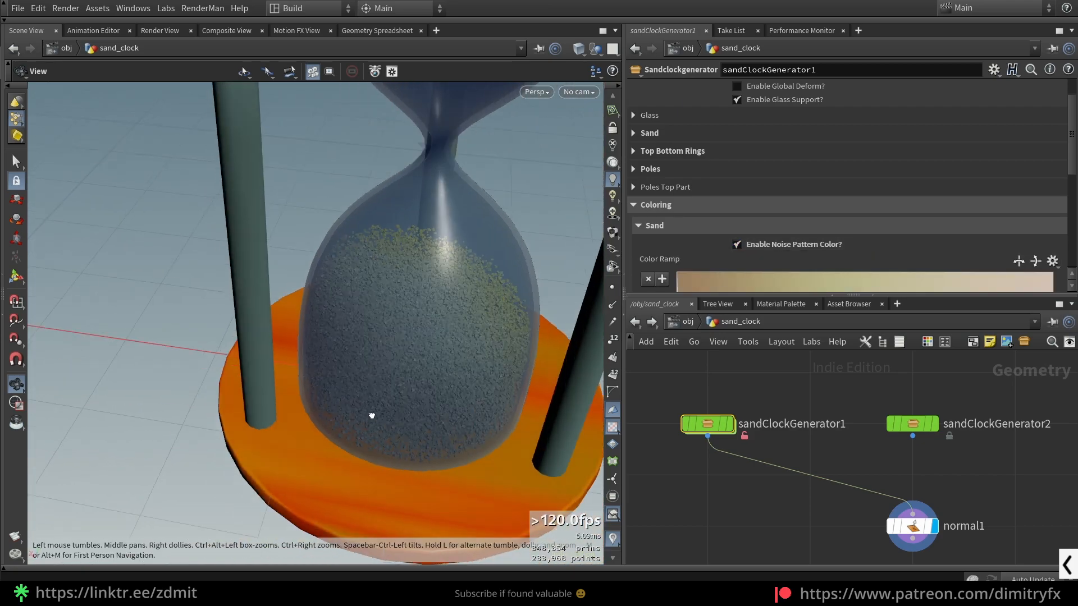
scroll(772, 268, "down", 4)
left_click_drag(793, 268, 899, 281)
scroll(392, 393, "down", 5)
mouse_move(392, 392)
left_mouse_down()
mouse_move(481, 368)
mouse_move(522, 399)
mouse_move(481, 388)
mouse_move(398, 451)
mouse_move(241, 430)
mouse_move(407, 412)
mouse_move(396, 411)
left_mouse_up()
scroll(505, 387, "down", 3)
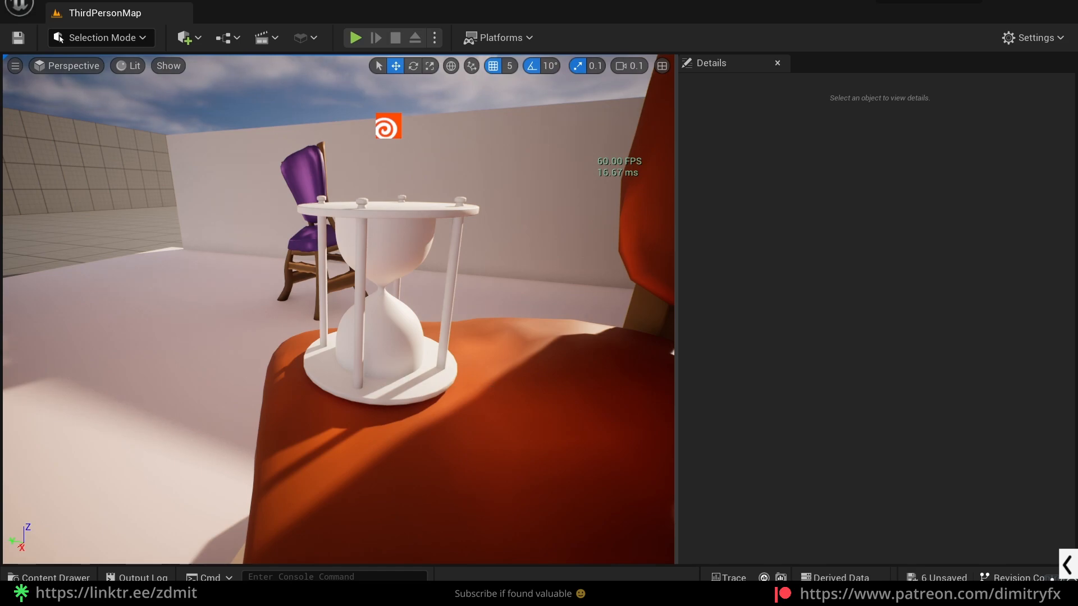
- In Unreal Engine, enable Global Deform on the sand clock asset and toggle Glass Support off and on
left_click(392, 364)
scroll(896, 396, "down", 5)
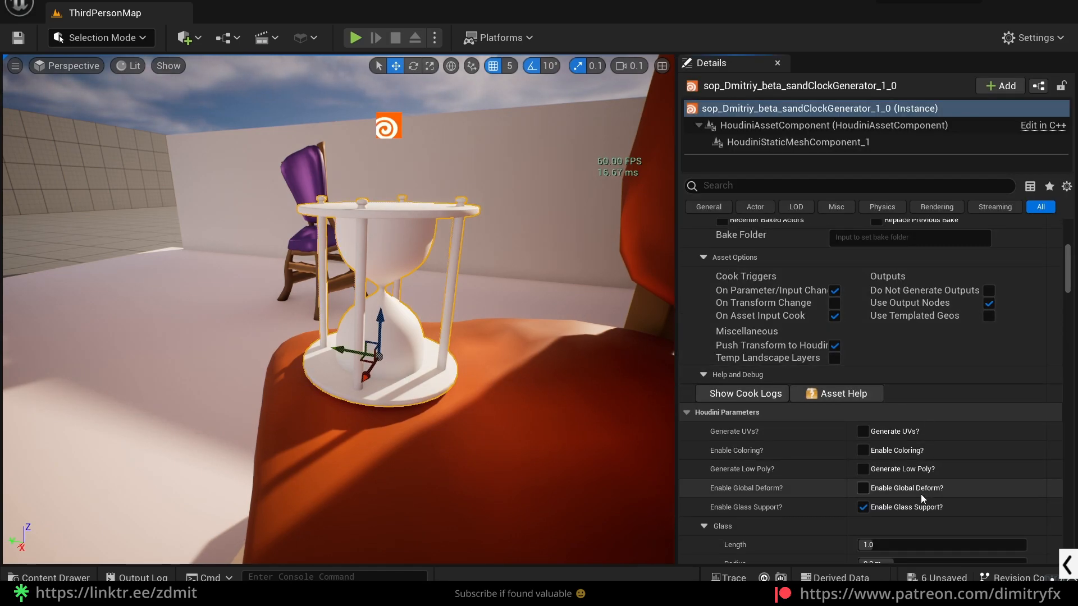
left_click(920, 494)
scroll(945, 475, "down", 3)
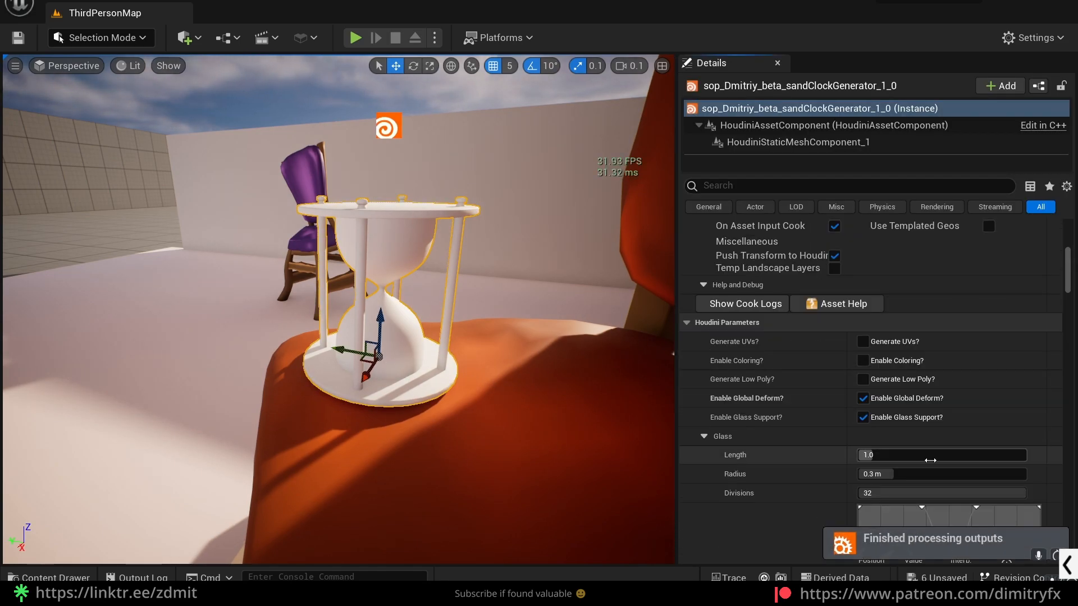
left_click(901, 422)
left_click(902, 422)
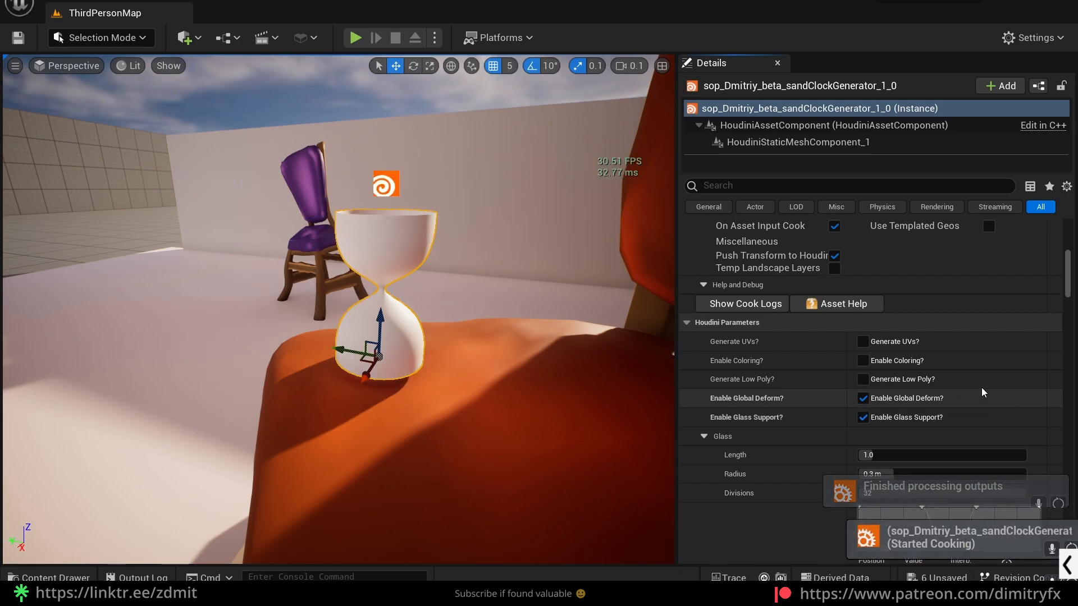
- Browse to the sandClockMaterials folder and view the asset's Unreal Materials path parameters
scroll(834, 389, "down", 6)
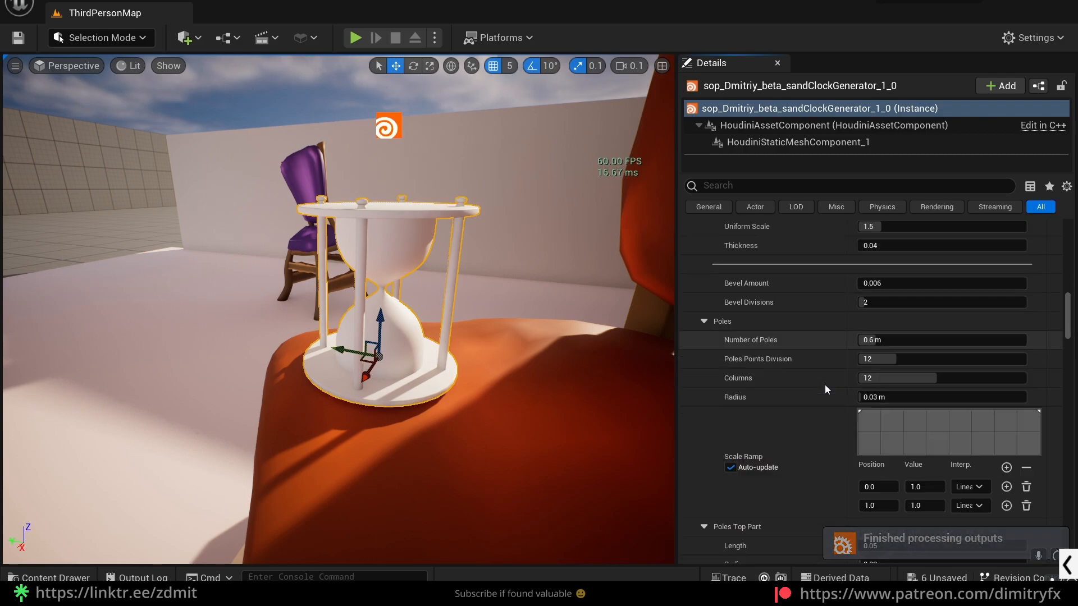
scroll(824, 389, "down", 5)
key("ctrl+space")
double_click(228, 499)
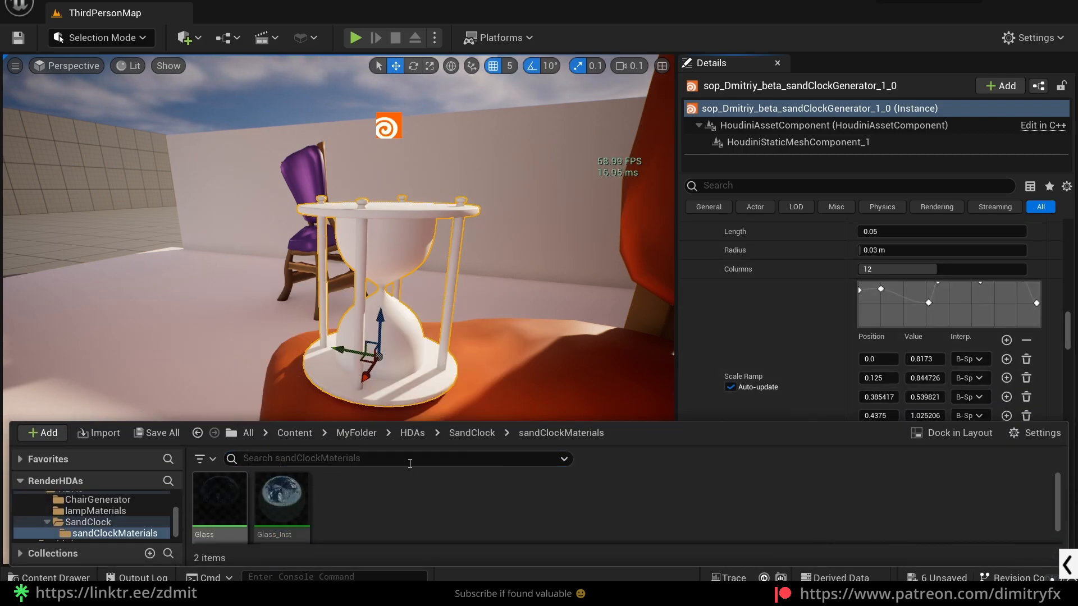
key("ctrl+space")
scroll(800, 384, "down", 10)
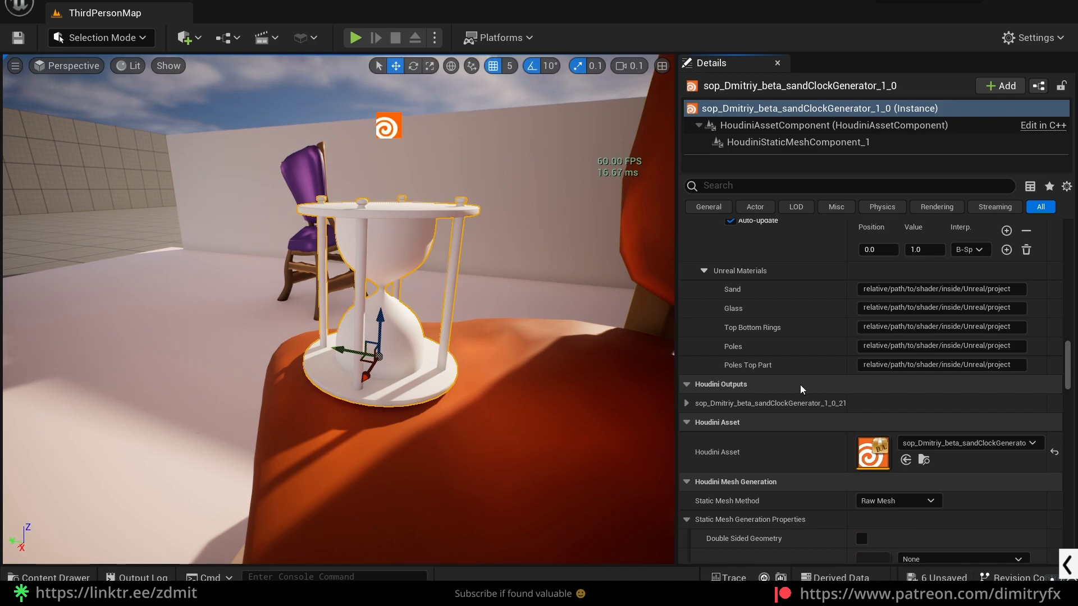
- View the Glass_Inst material instance's parameters and open the graph of its parent material, Glass
key("ctrl+space")
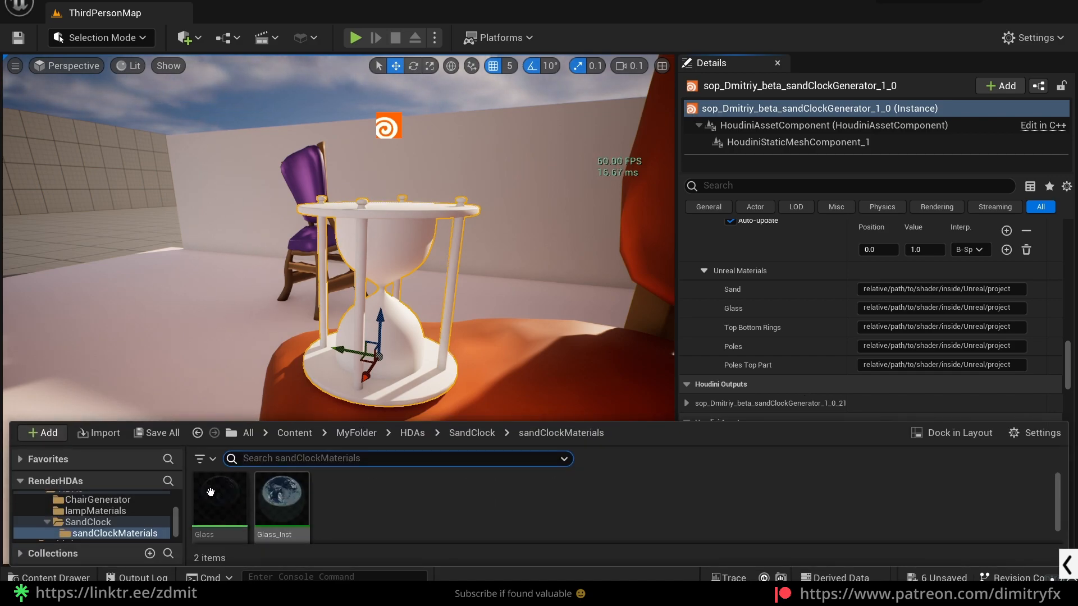
double_click(285, 508)
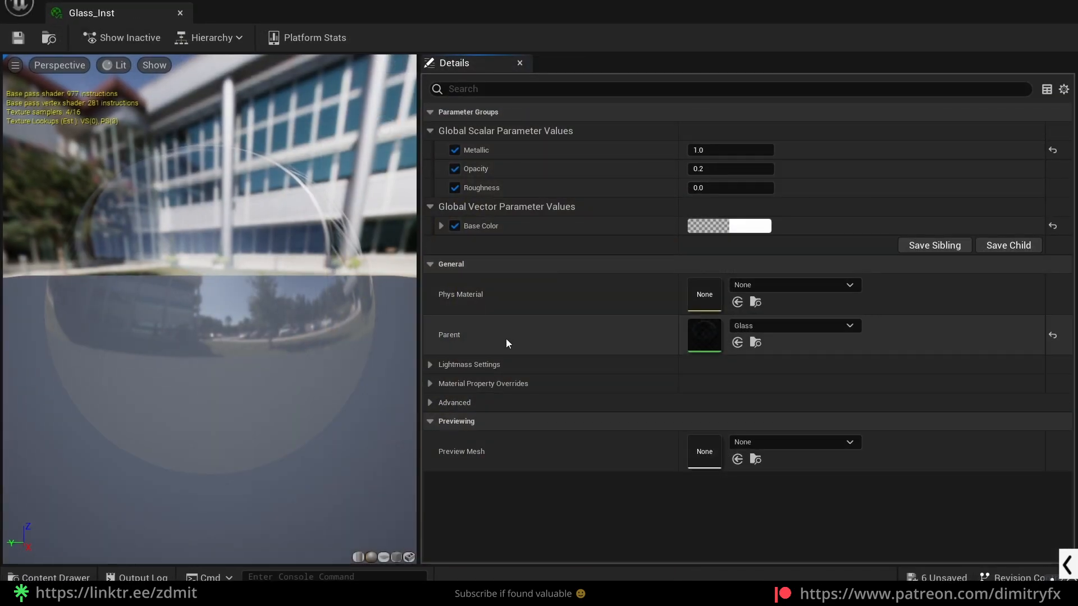
left_click(1061, 10)
key("ctrl+space")
double_click(225, 493)
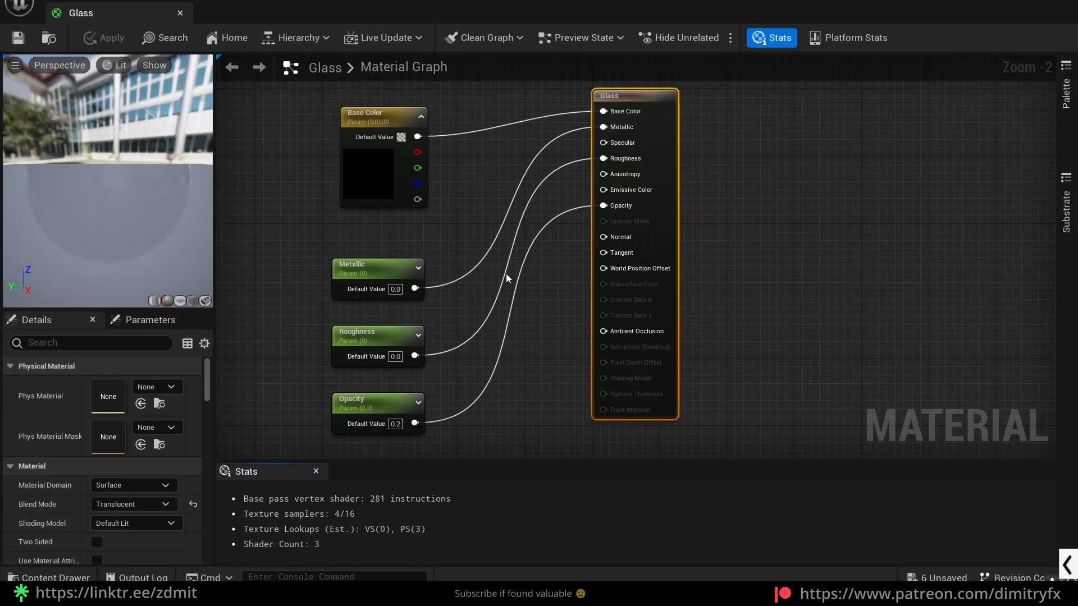
- Review the Glass material's domain options and choose Surface TranslucencyVolume as its translucency lighting mode
scroll(110, 502, "down", 1)
left_click(139, 484)
left_click(140, 484)
scroll(150, 504, "down", 6)
scroll(153, 492, "down", 5)
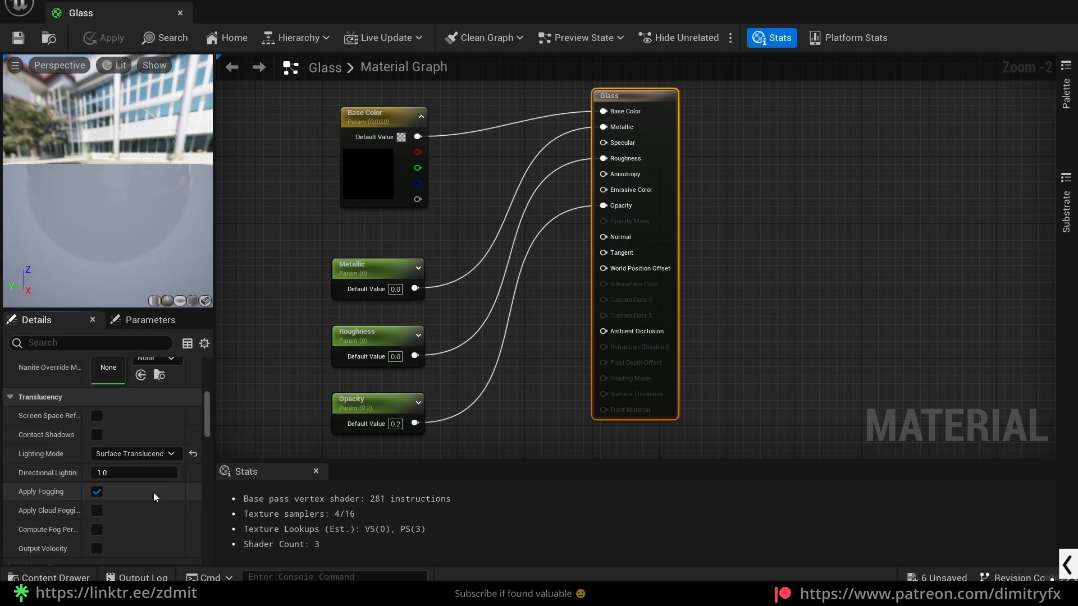
left_click(128, 455)
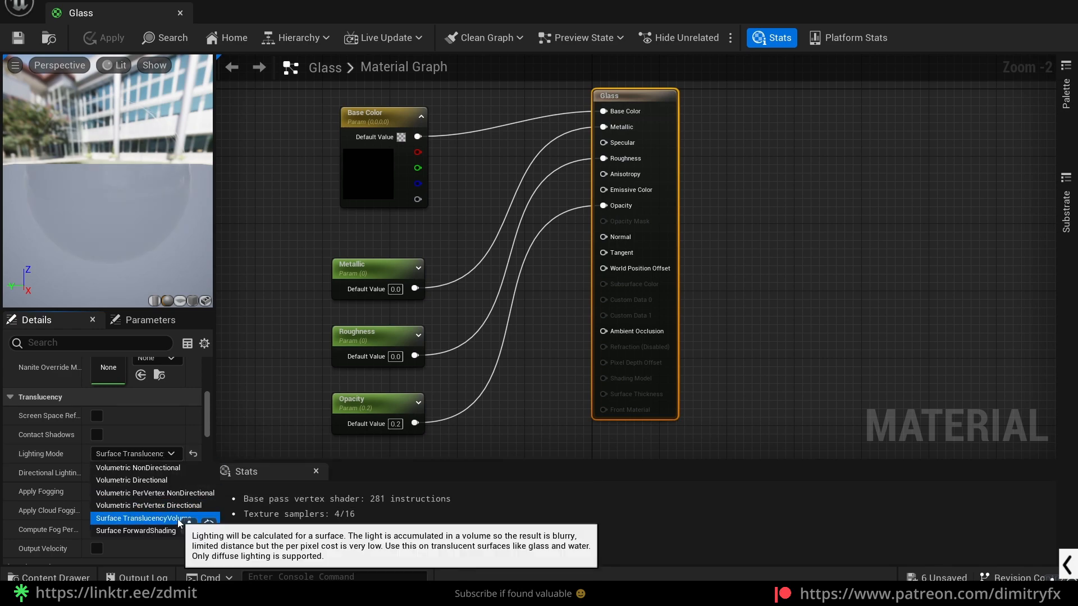
left_click(180, 522)
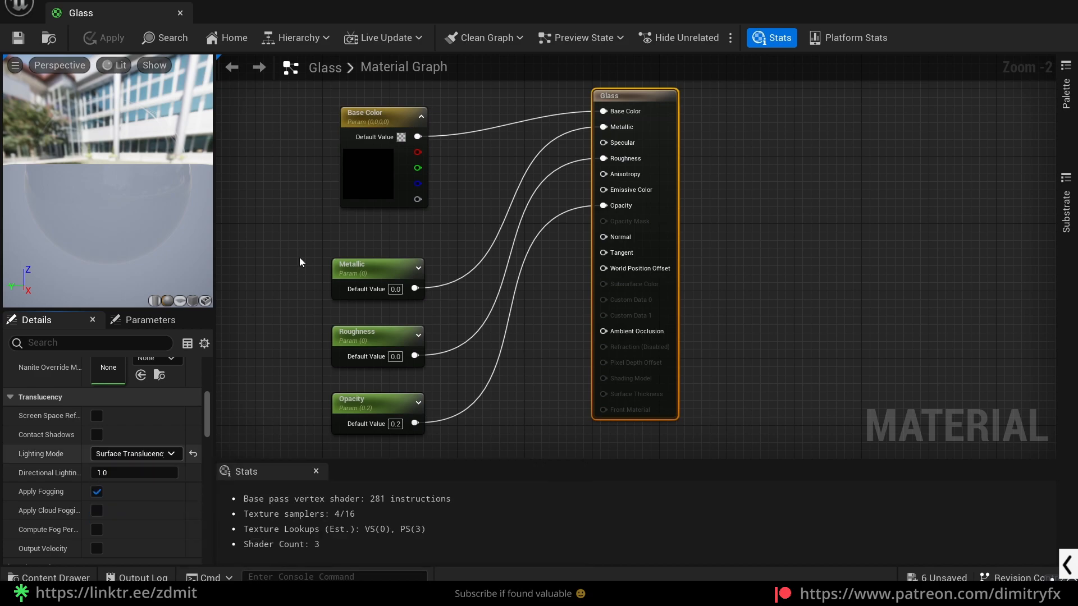
- Inspect the Glass graph's Opacity, Metallic and Base Color parameters and the Promote to Parameter option, then close the material
left_click(410, 297)
left_click(422, 413)
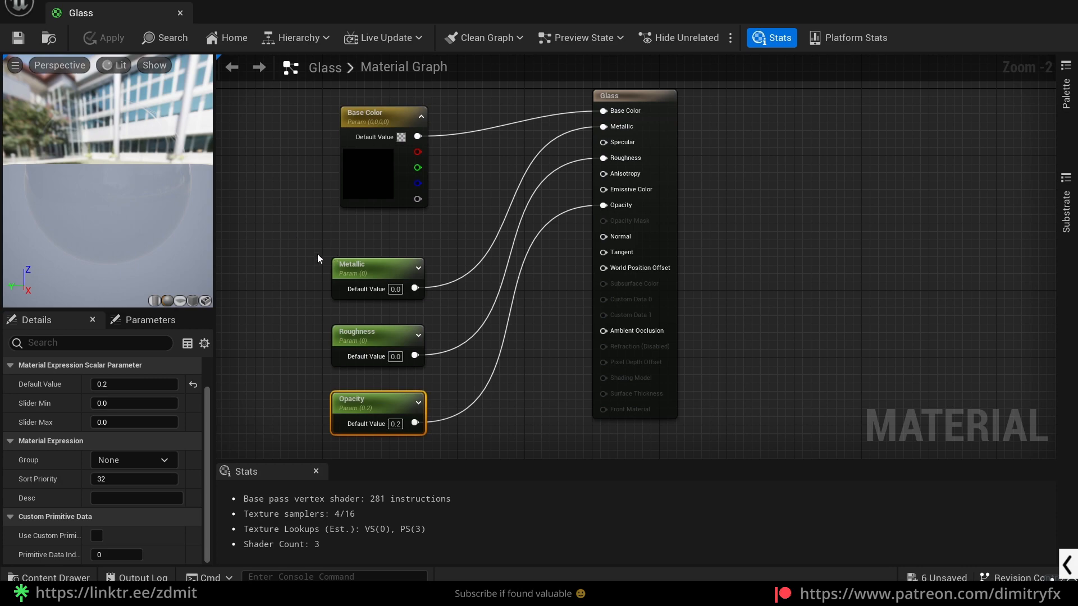
right_click(620, 210)
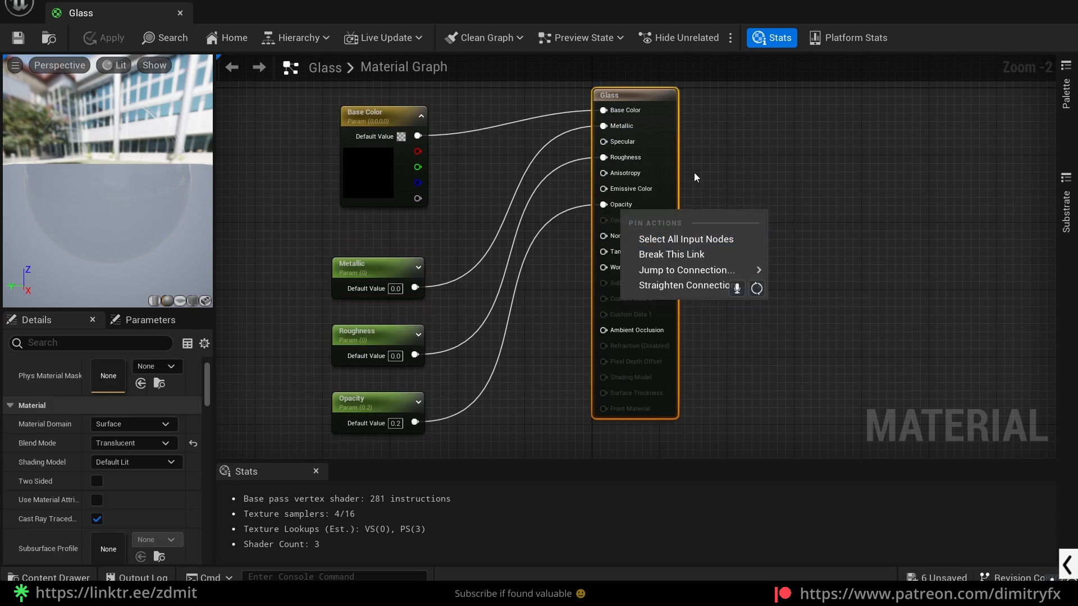
left_click(582, 206)
right_click(613, 194)
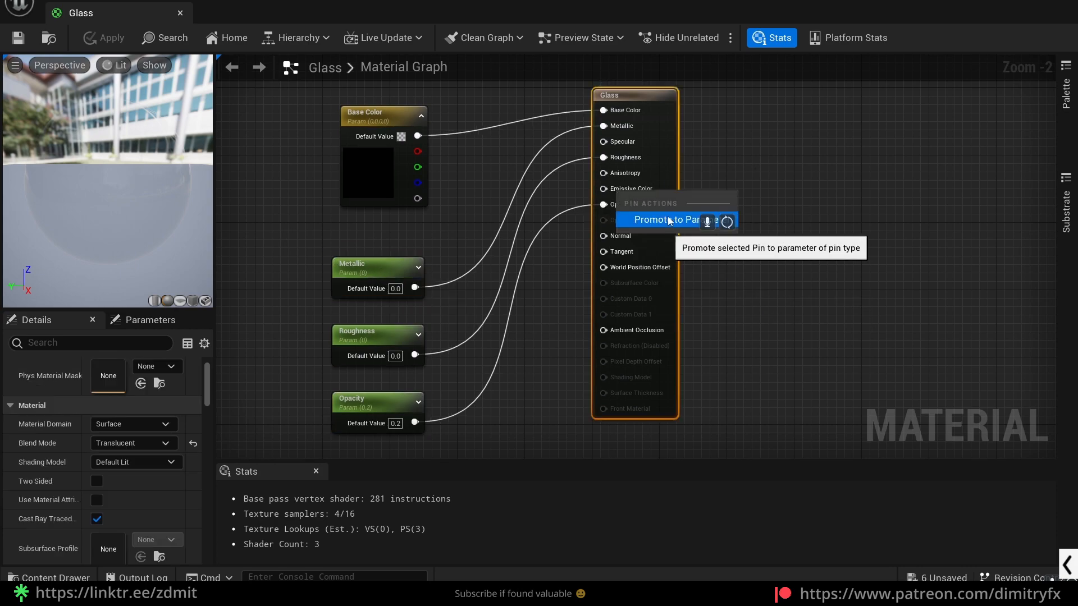
left_click(732, 159)
left_click(430, 287)
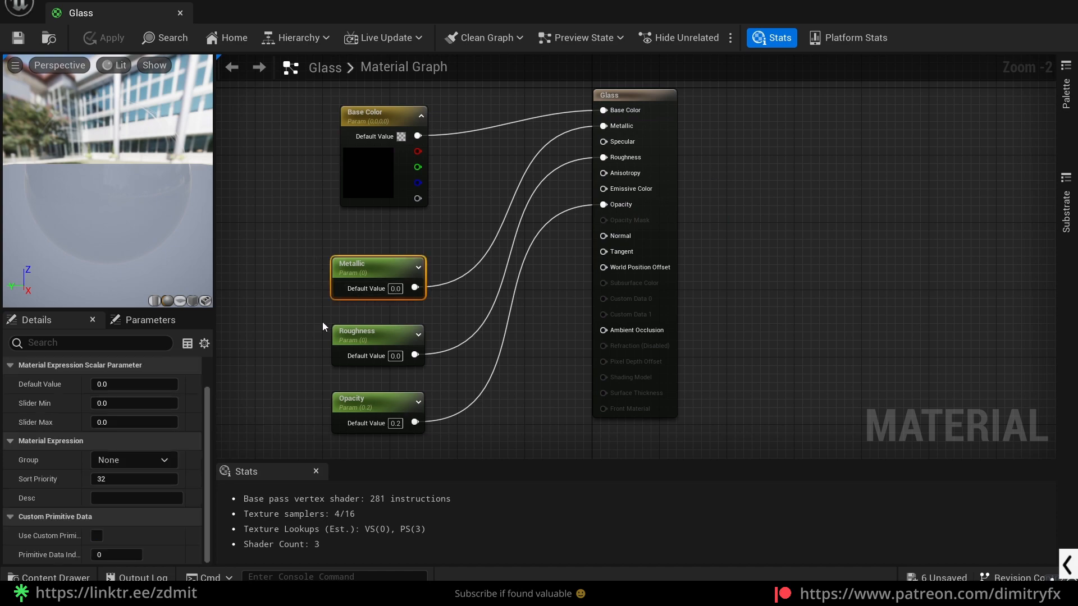
left_click(404, 170)
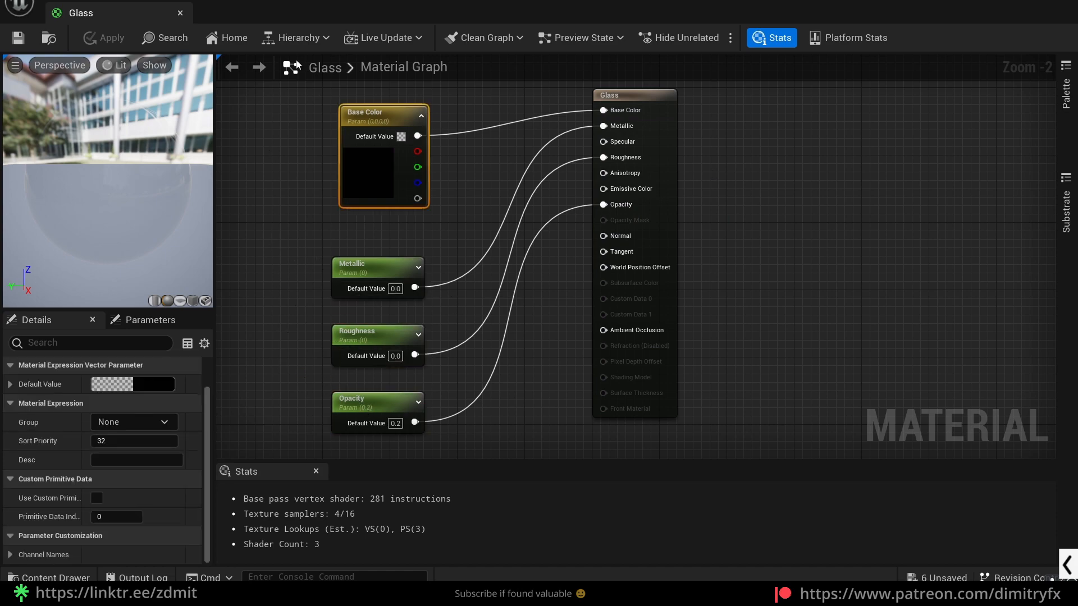
left_click(179, 13)
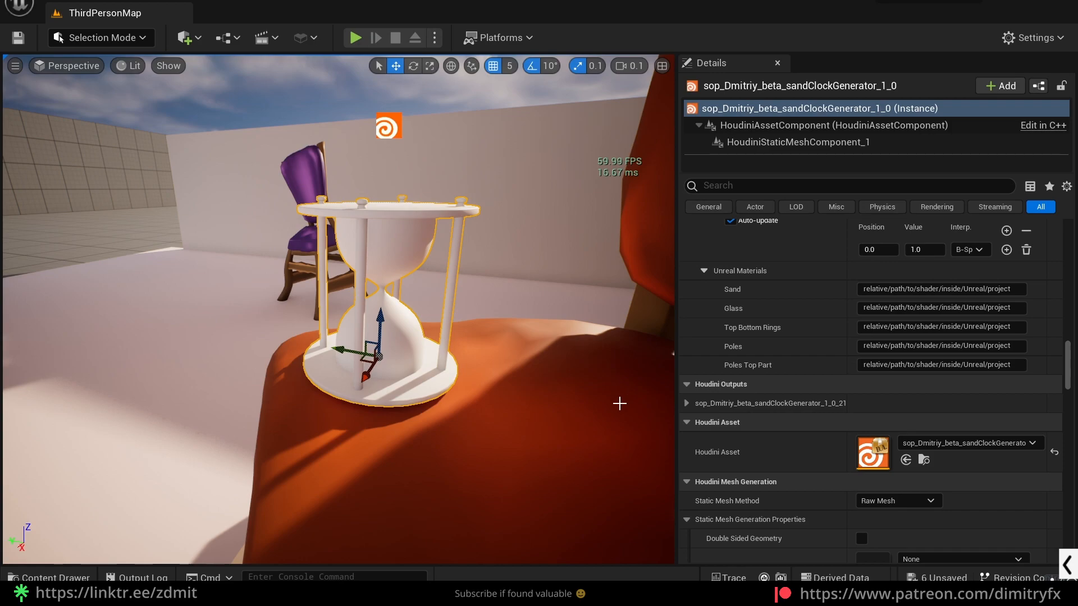
- Assign the Glass_Inst material instance to the sand clock's Glass path under Unreal Materials and inspect the glass up close
key("ctrl+space")
right_click(242, 516)
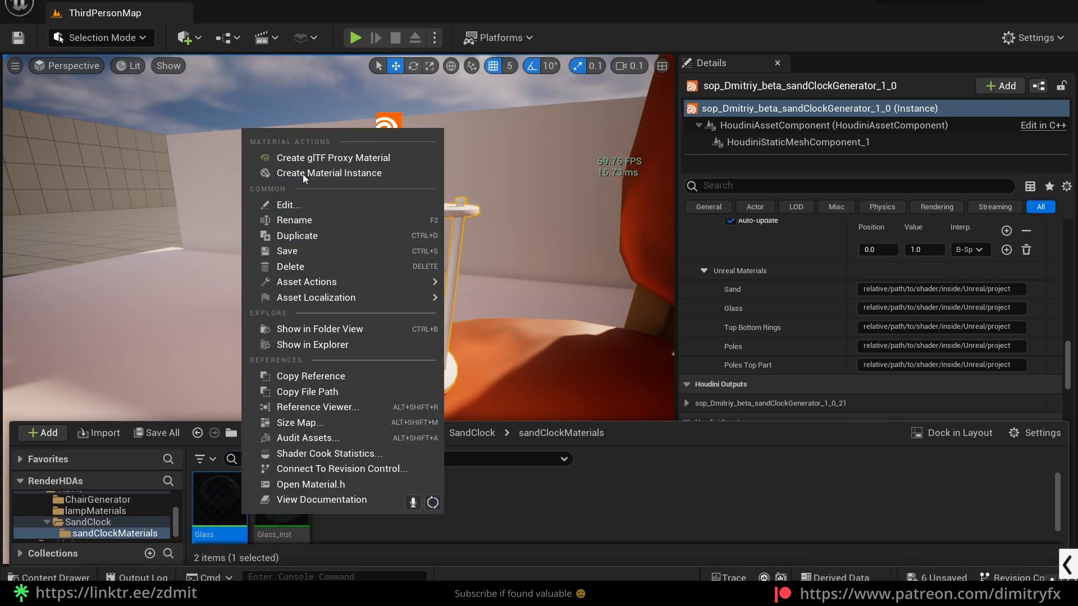
key("Escape")
left_click_drag(279, 503, 881, 308)
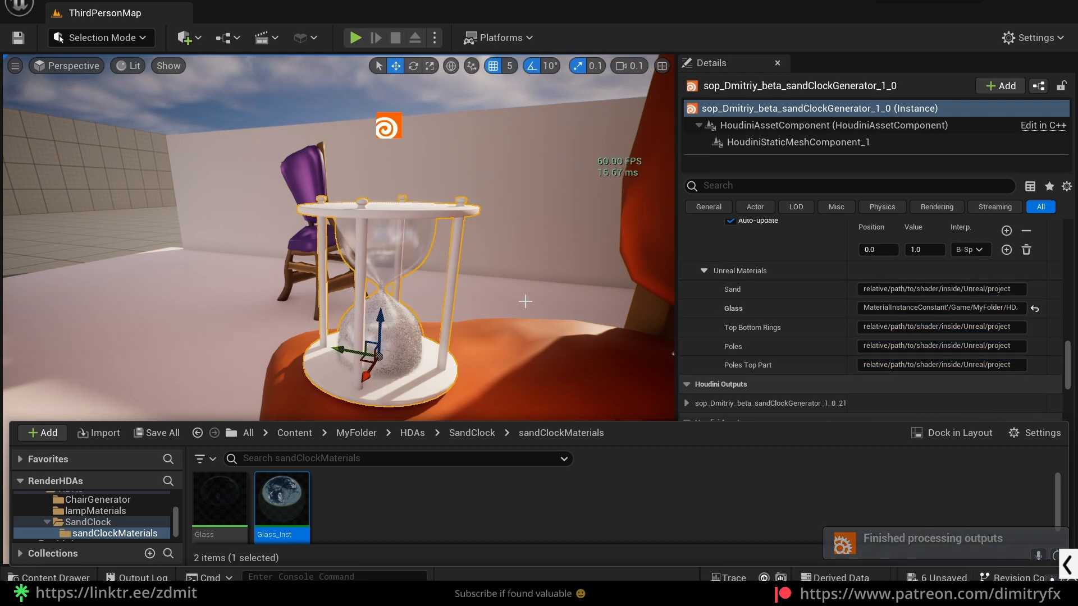
right_click_drag(499, 286, 479, 303)
key("w")
- Open Glass_Inst beside the viewport, try other Metallic and Roughness values, undo the changes and close it
key("ctrl+space")
double_click(282, 503)
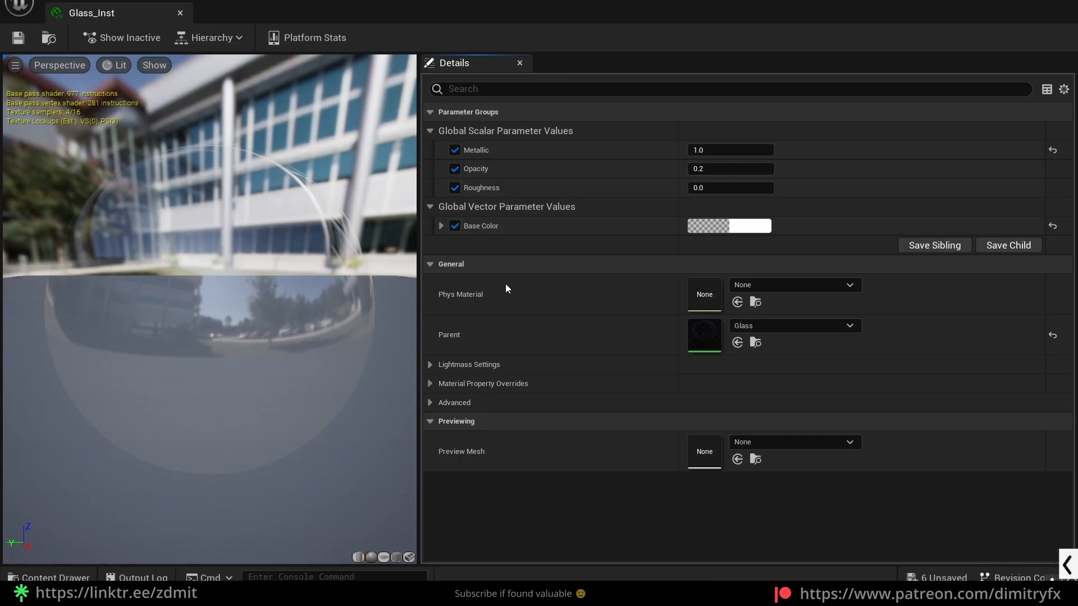
double_click(691, 6)
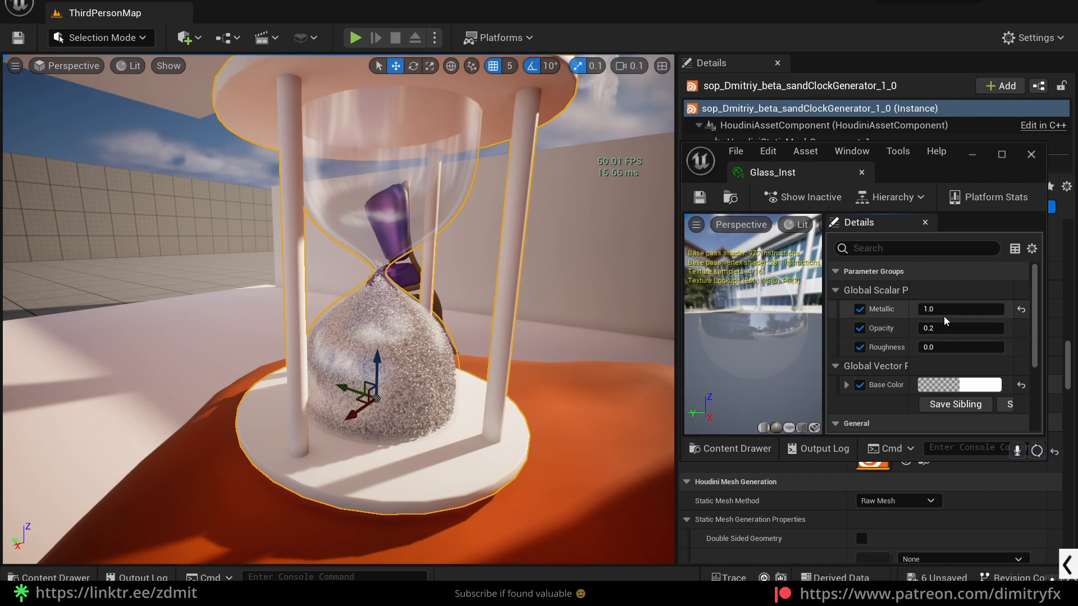
left_click_drag(960, 309, 965, 347)
key("ctrl+z")
key("ctrl+z")
key("ctrl+z")
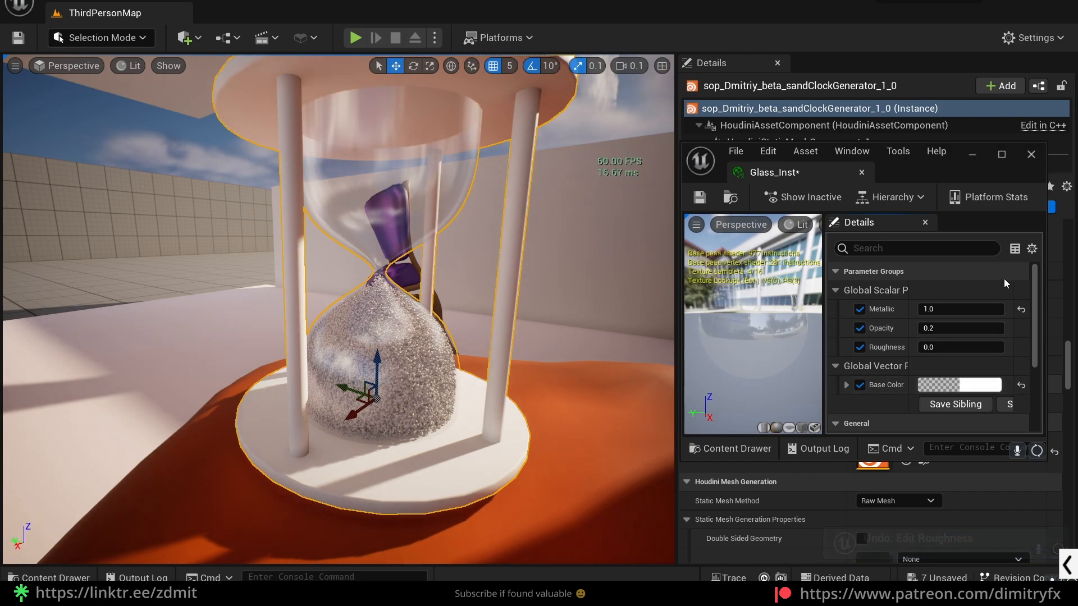
left_click(1024, 162)
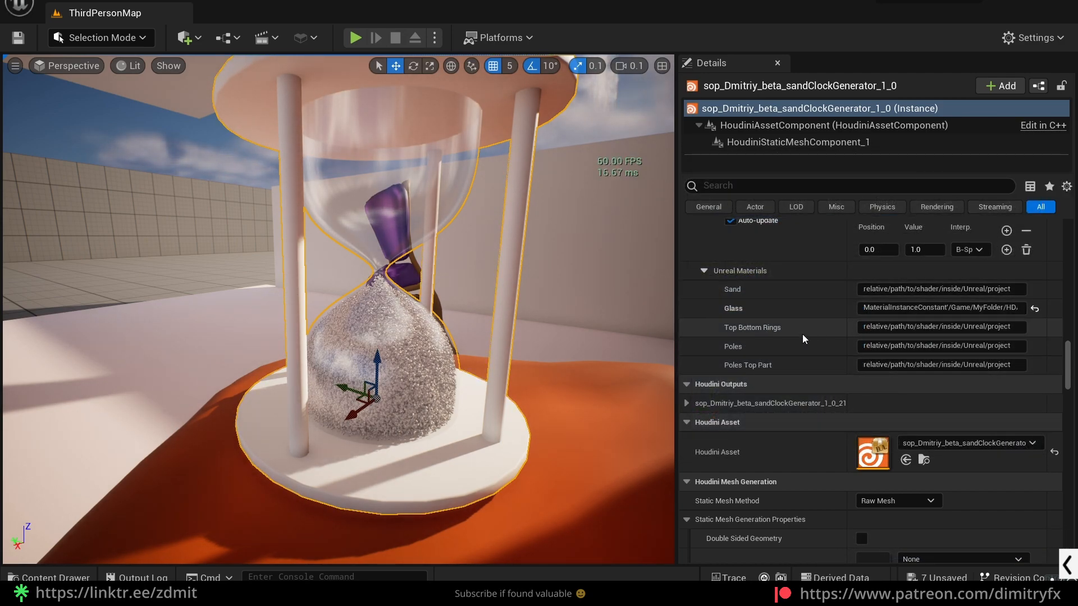
- Turn on Enable Coloring in the sand clock's Houdini parameters
scroll(754, 322, "up", 1)
scroll(755, 322, "up", 10)
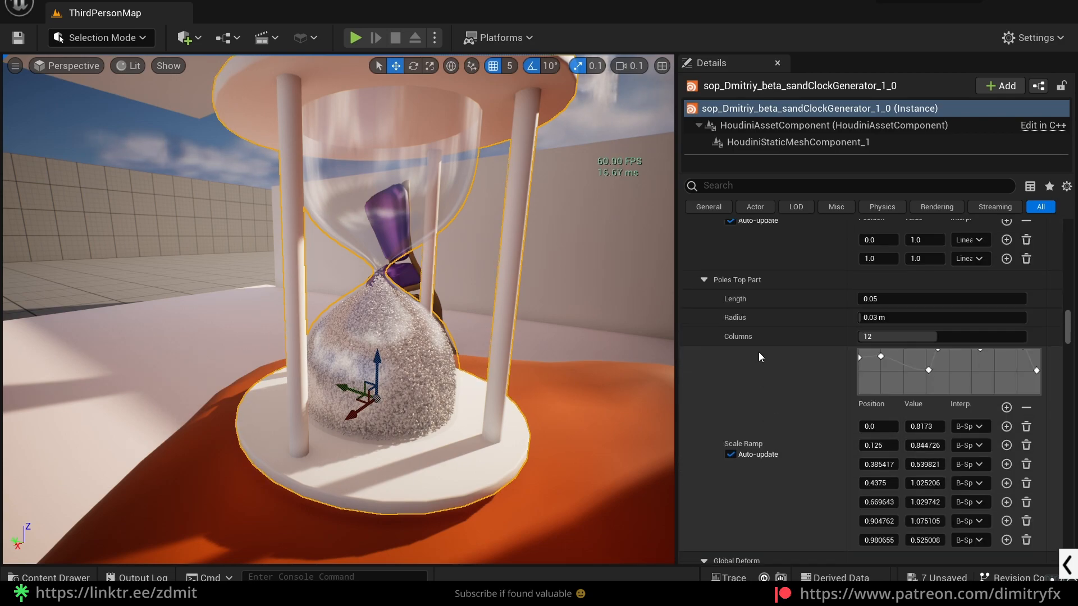
scroll(766, 352, "up", 10)
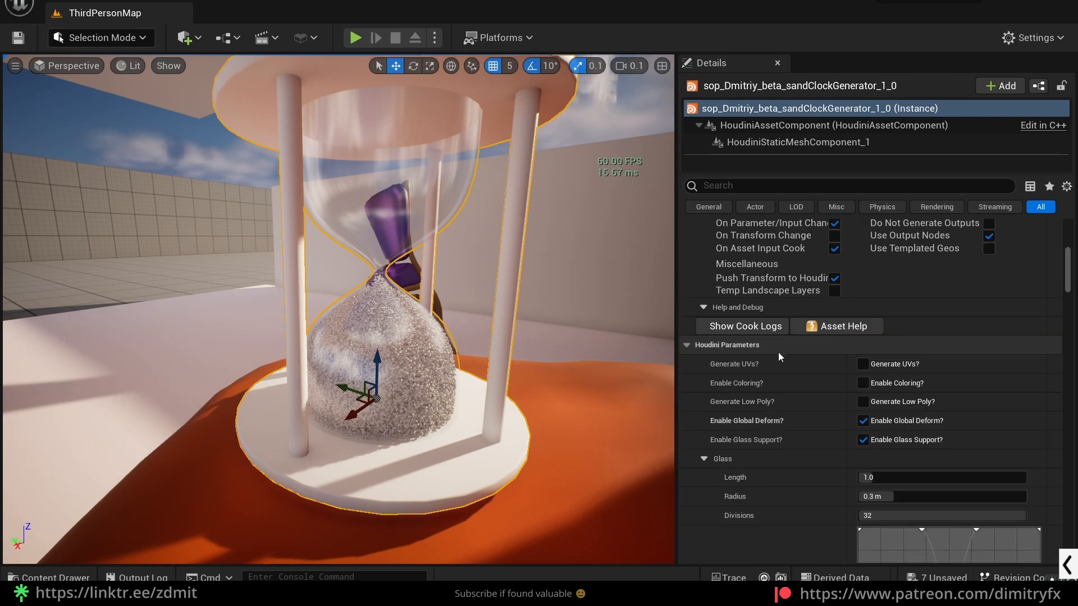
left_click(863, 383)
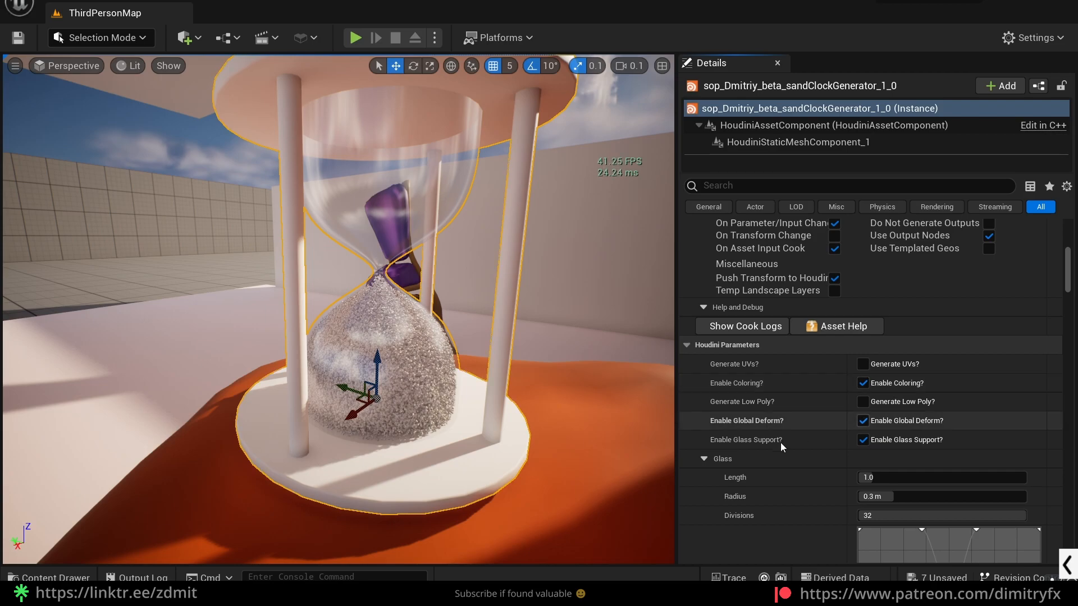
- Collapse the Glass, Sand, Top Bottom Rings, Poles, Poles Top Part and Global Deform groups to reach the Coloring parameters
left_click(719, 463)
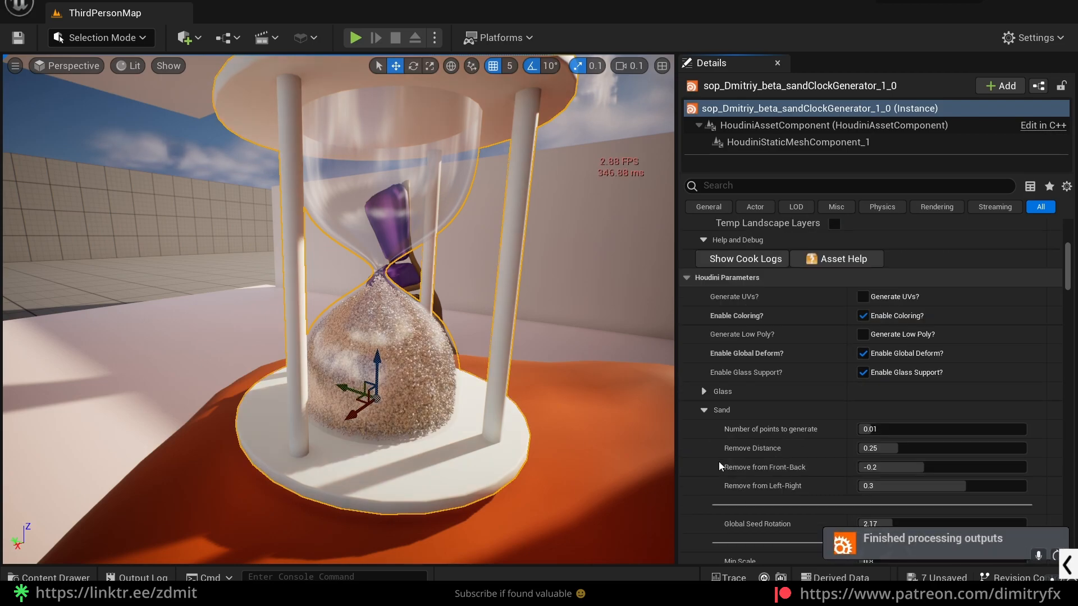
left_click(705, 412)
left_click(704, 430)
right_click_drag(388, 372, 396, 333)
scroll(786, 428, "down", 3)
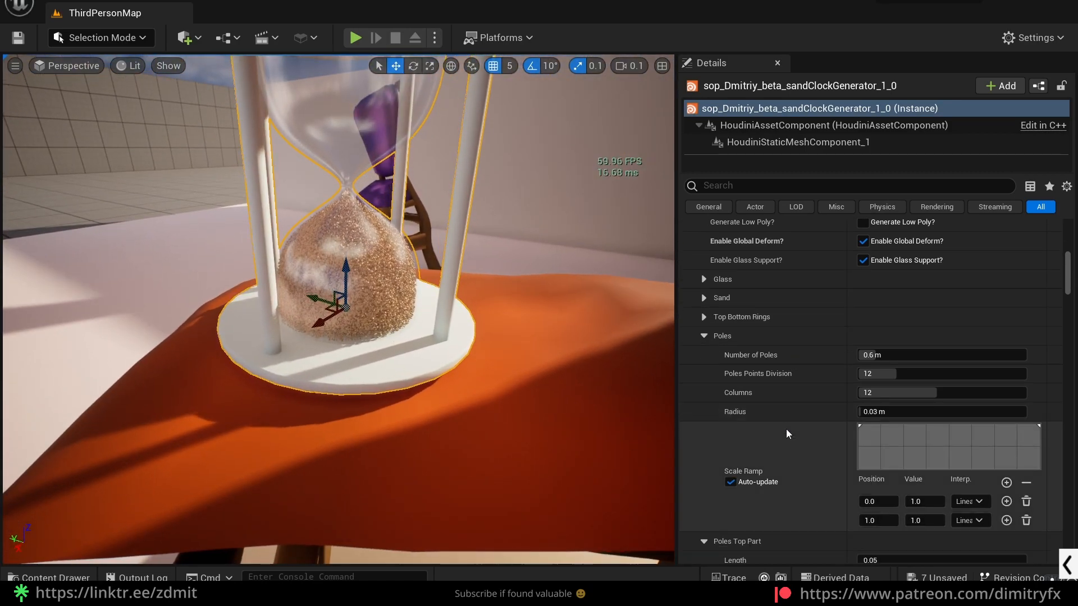
left_click(705, 337)
left_click(704, 355)
left_click(702, 376)
scroll(755, 462, "down", 9)
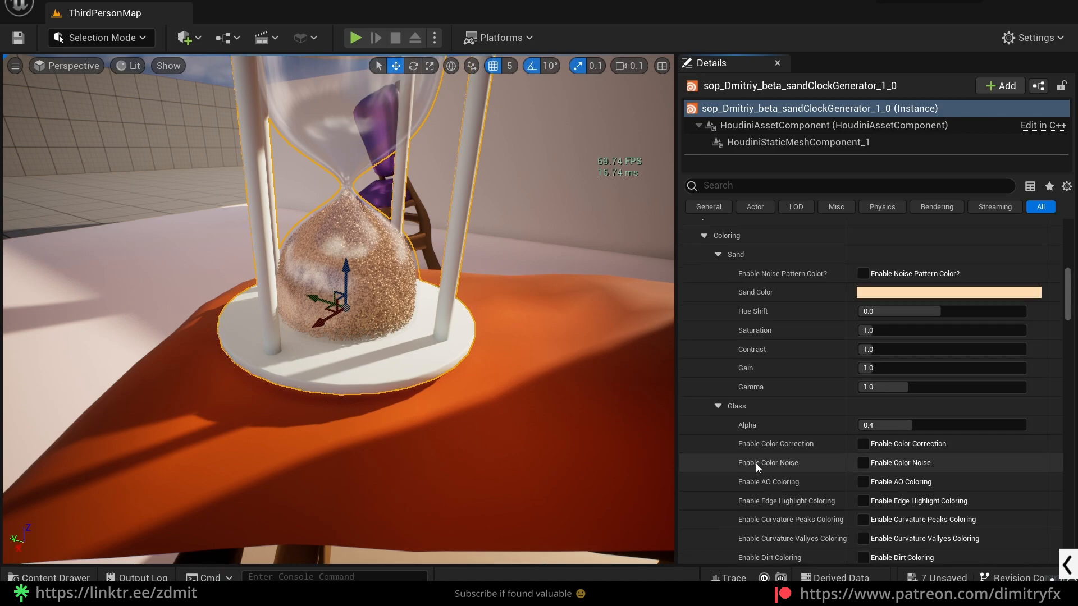
- Change the Sand Color in the Coloring parameters to light blue
scroll(751, 438, "up", 5)
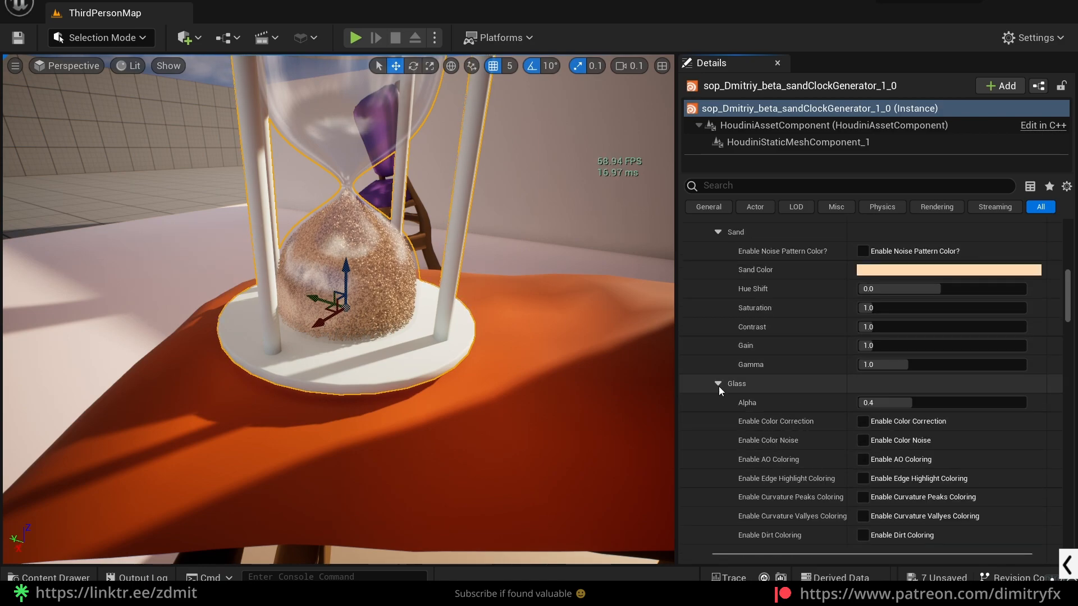
scroll(718, 387, "up", 3)
left_click(894, 406)
mouse_move(640, 303)
left_mouse_down()
mouse_move(648, 292)
mouse_move(618, 298)
mouse_move(634, 298)
left_mouse_up()
left_click(800, 572)
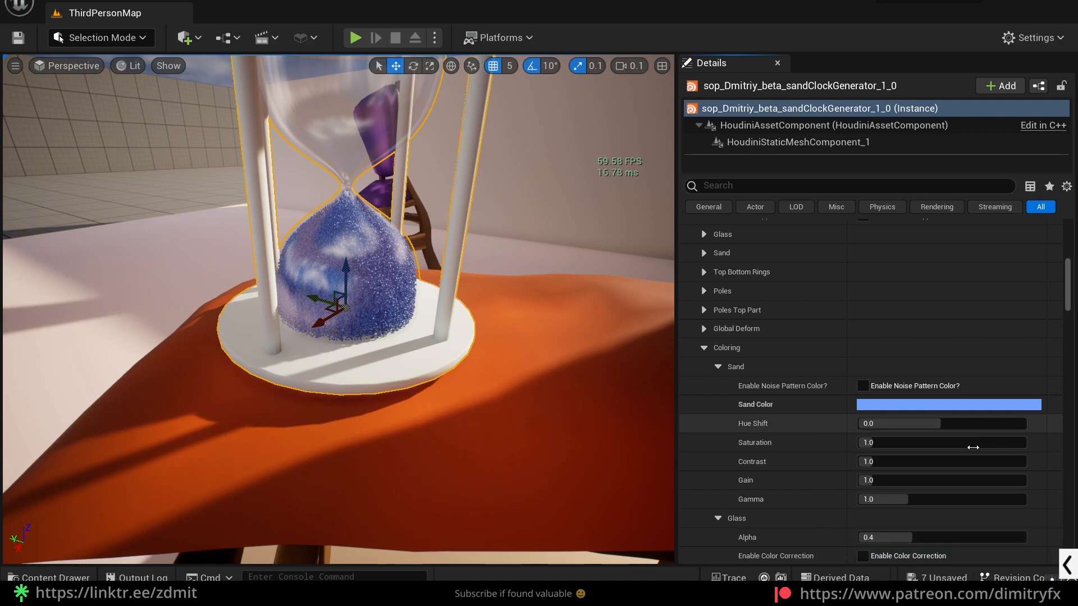
- Expand the Sand parameters and raise Remove Distance to about 0.95
left_click(722, 253)
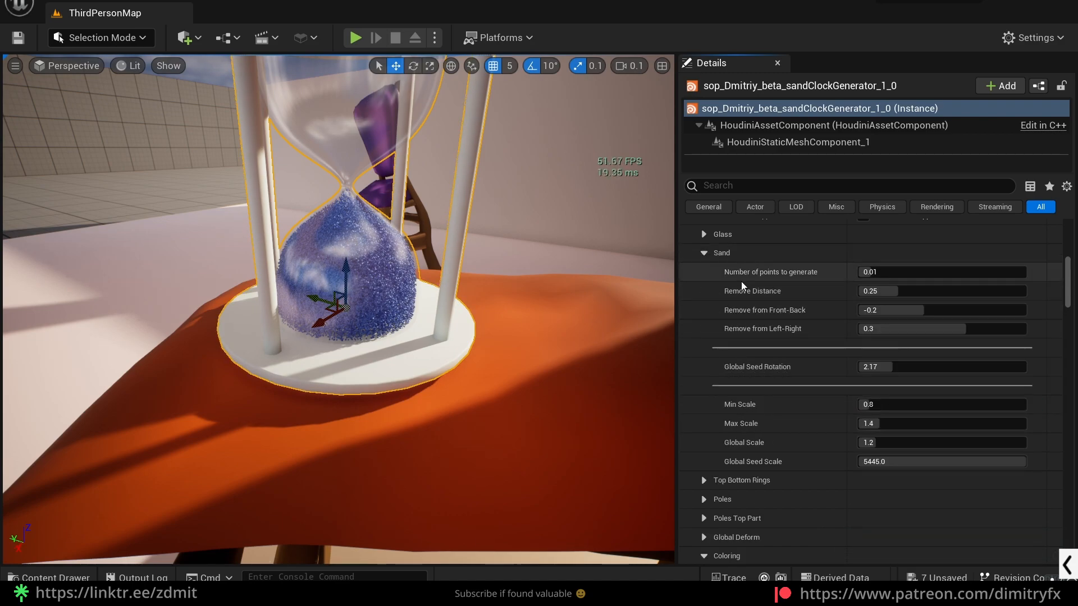
scroll(733, 275, "up", 1)
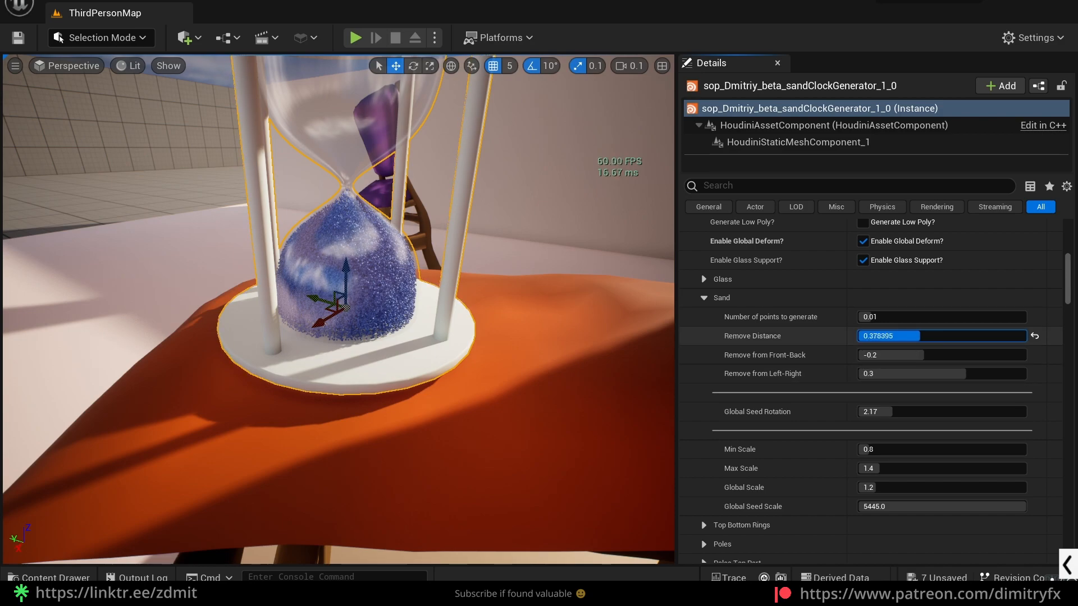
left_click_drag(911, 341, 992, 341)
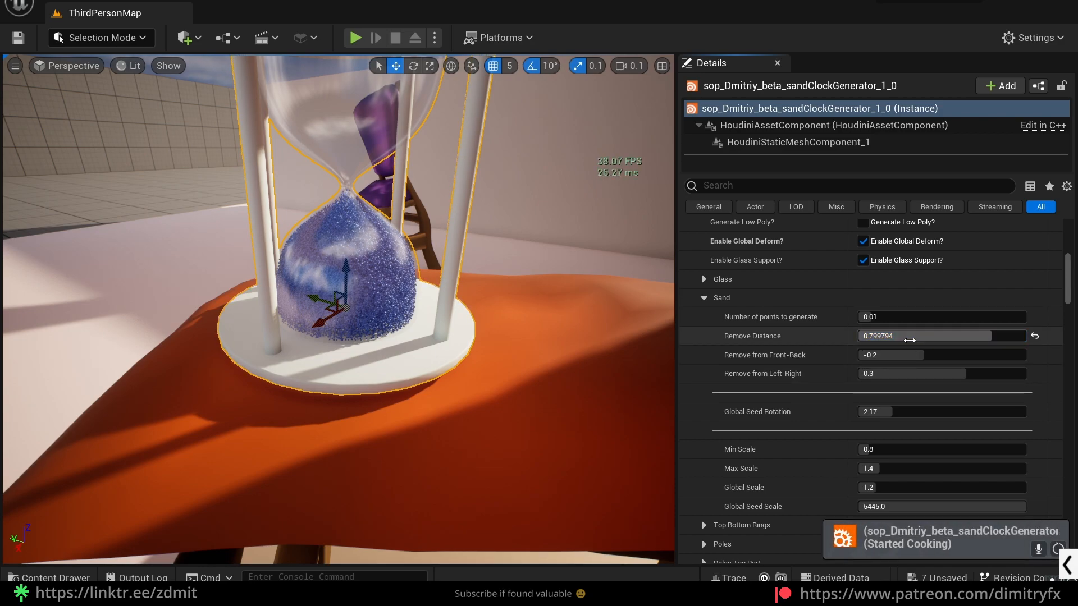
left_click_drag(909, 340, 961, 337)
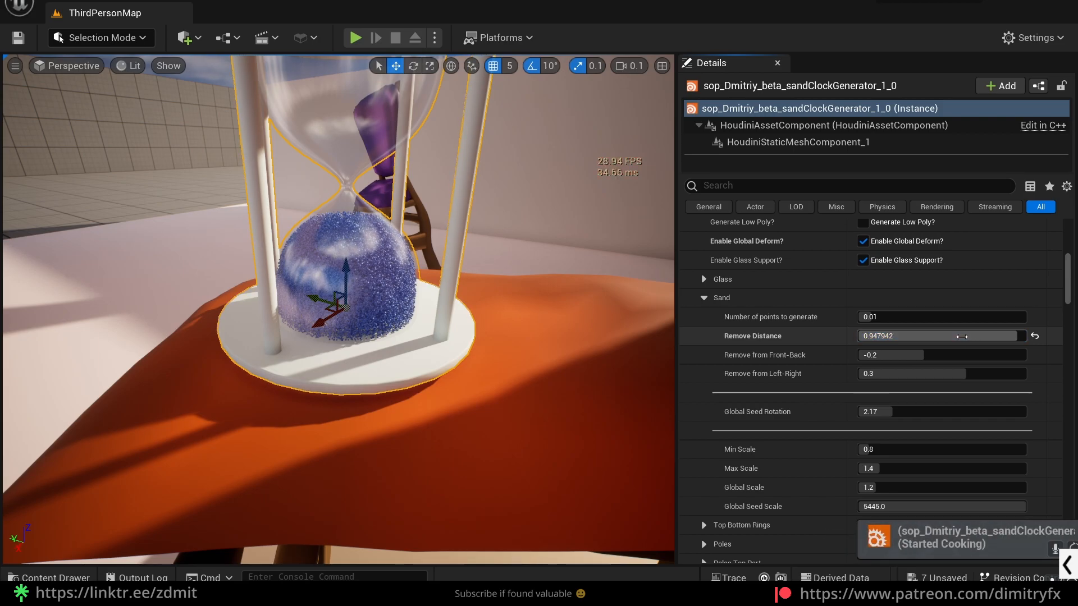
- Set the sand's Remove from Front-Back to about 0.42 and Remove from Left-Right to about -0.24
right_click_drag(505, 316, 477, 306)
right_click_drag(336, 315, 477, 311)
left_click_drag(934, 355, 933, 374)
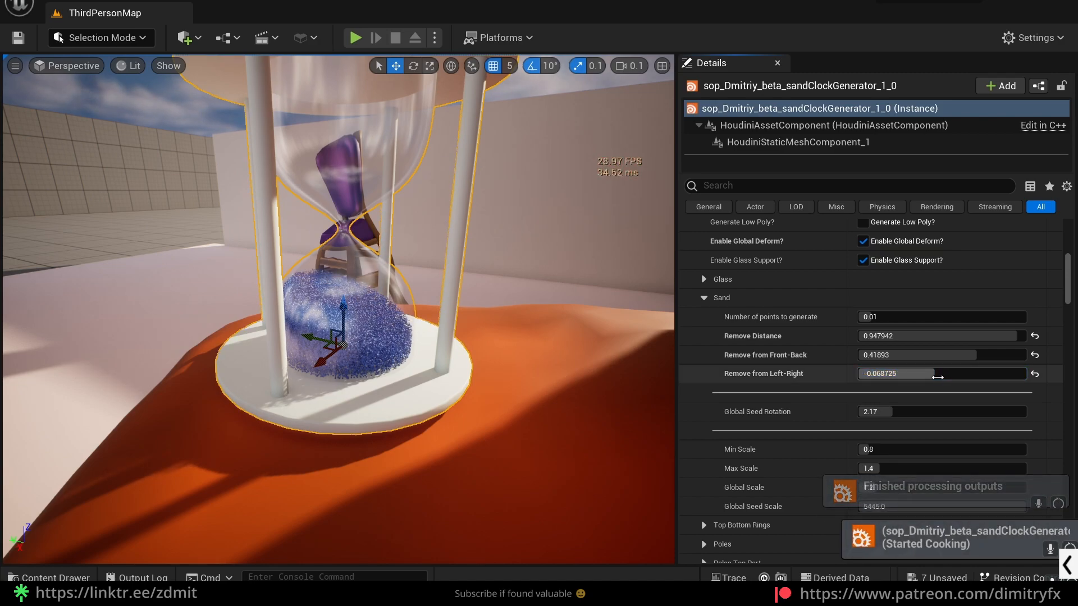
left_click_drag(938, 377, 939, 376)
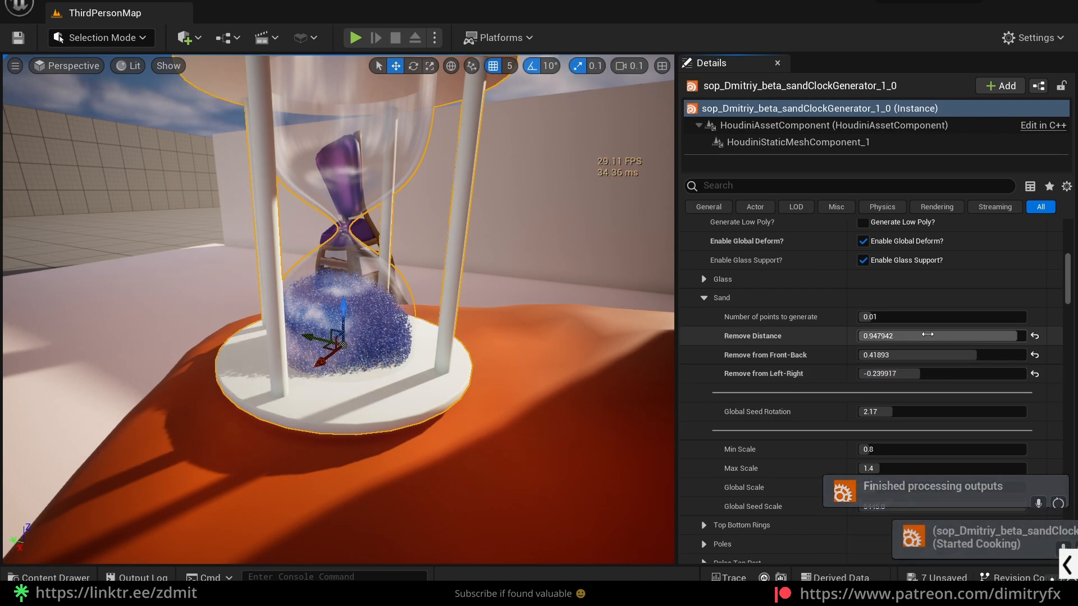
- Adjust the sand's Number of points to generate, ending at about 0.0116
left_click(909, 291)
left_click_drag(872, 318, 901, 320)
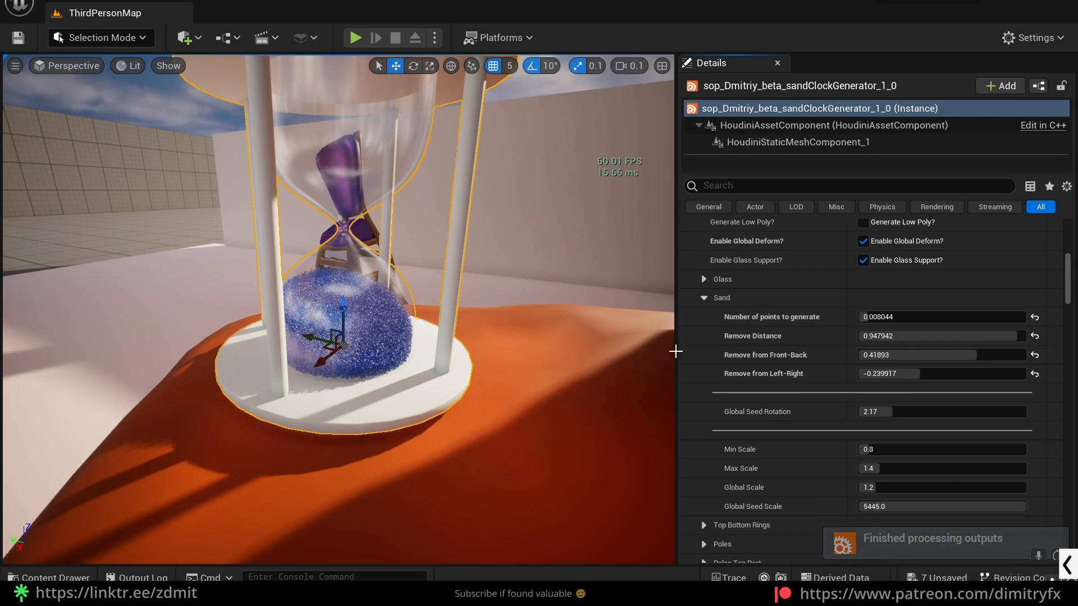
left_click_drag(883, 318, 887, 318)
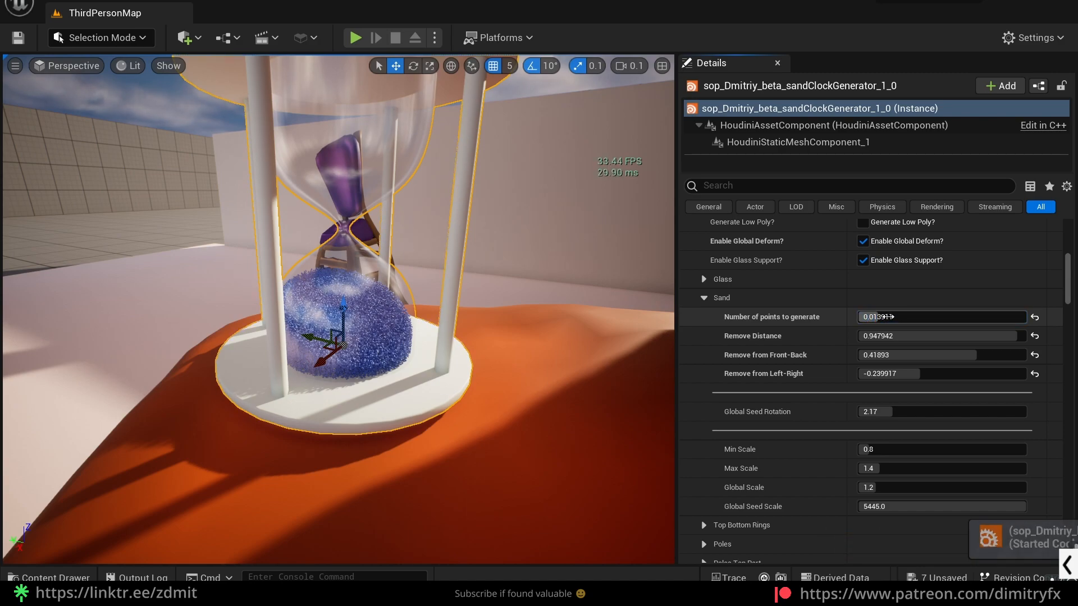
left_click_drag(887, 316, 886, 317)
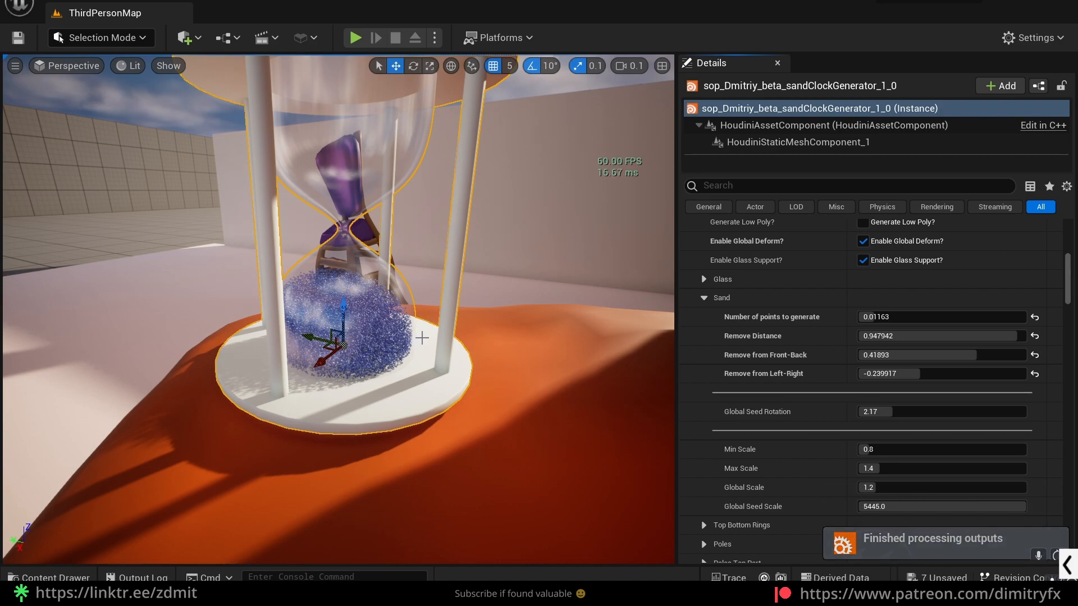
- Set the Base Color of the sand clock's Poles to a saturated orange, hex sRGB FFAF00FF
left_click(381, 348)
left_click(387, 336)
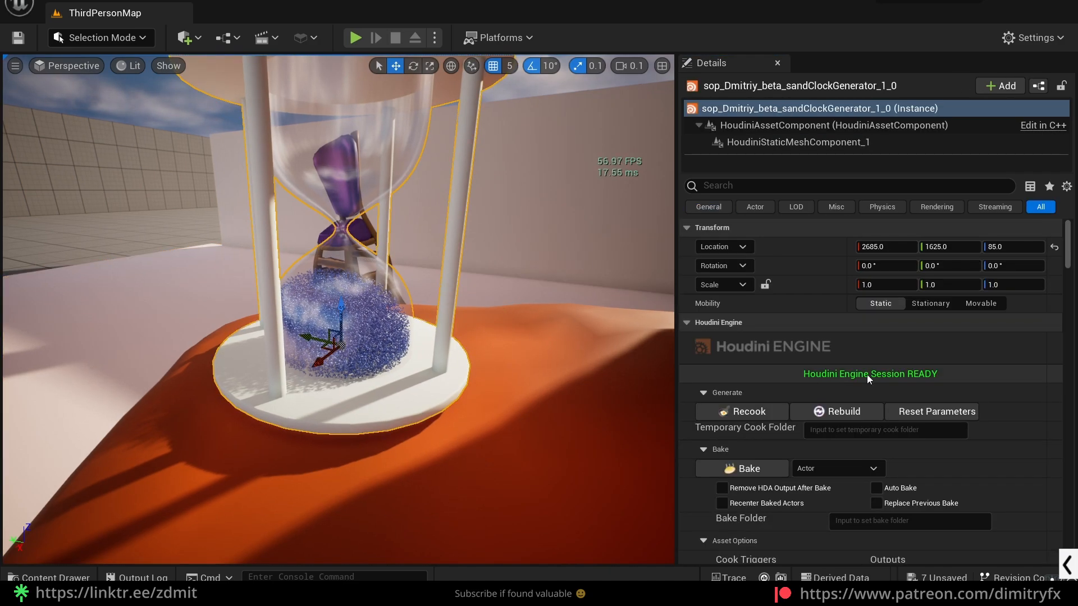
scroll(863, 428, "down", 3)
scroll(867, 429, "down", 15)
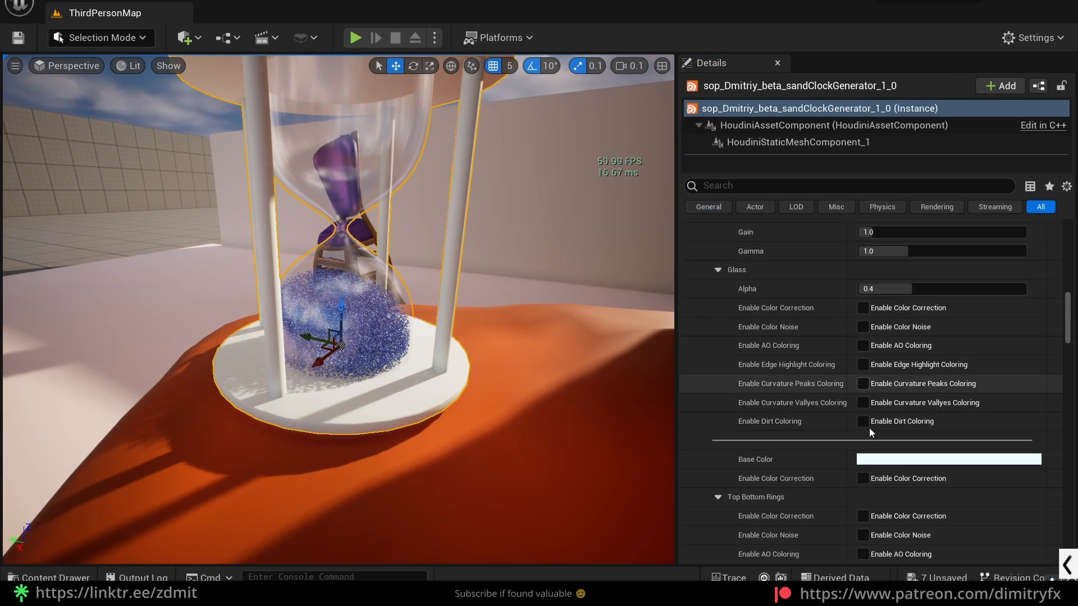
scroll(870, 433, "down", 10)
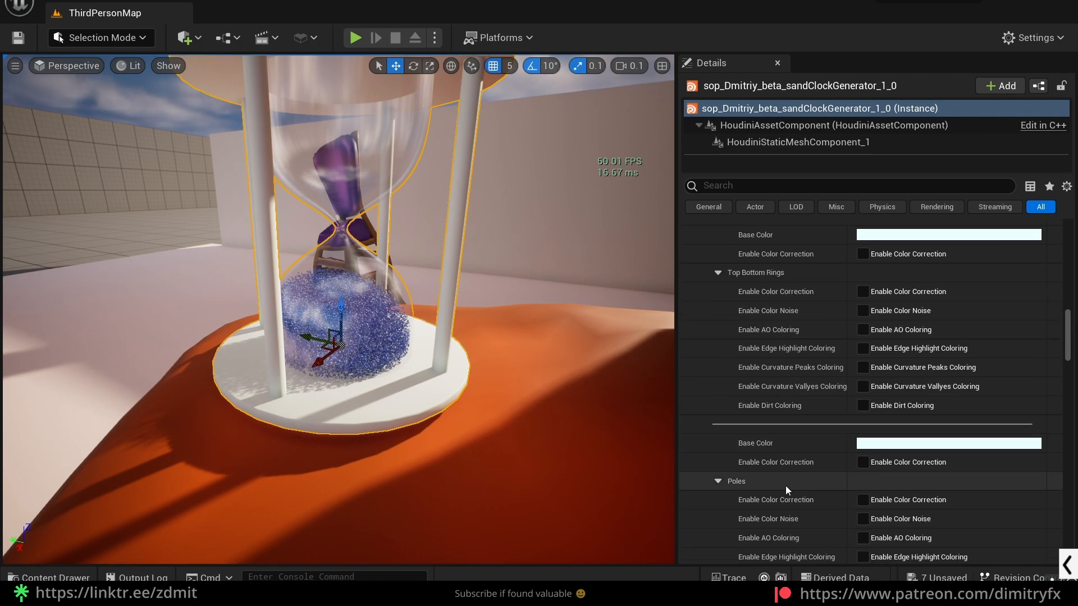
scroll(806, 493, "down", 2)
left_click(887, 470)
left_click_drag(670, 340, 719, 367)
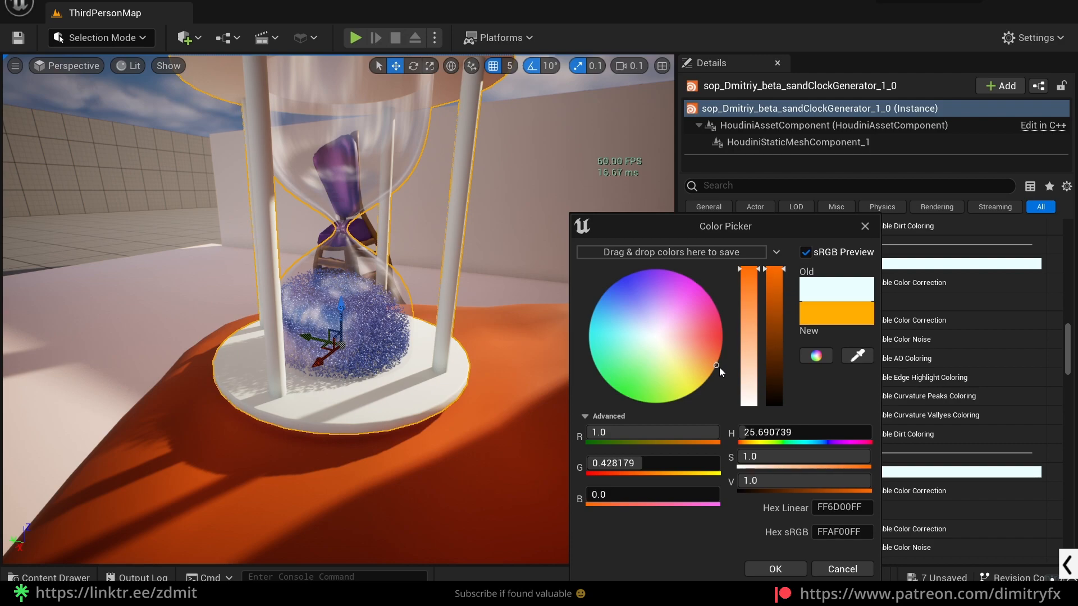
left_click(775, 568)
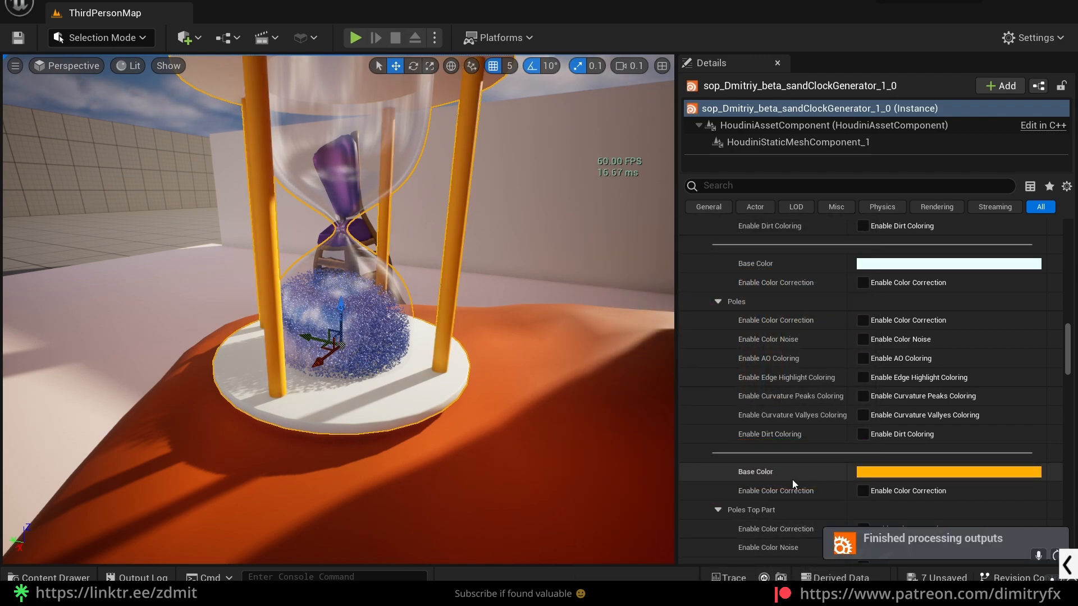
- Set the Base Color of the Top Bottom Rings to a light orange, hex sRGB FFA56CFF
scroll(839, 414, "up", 3)
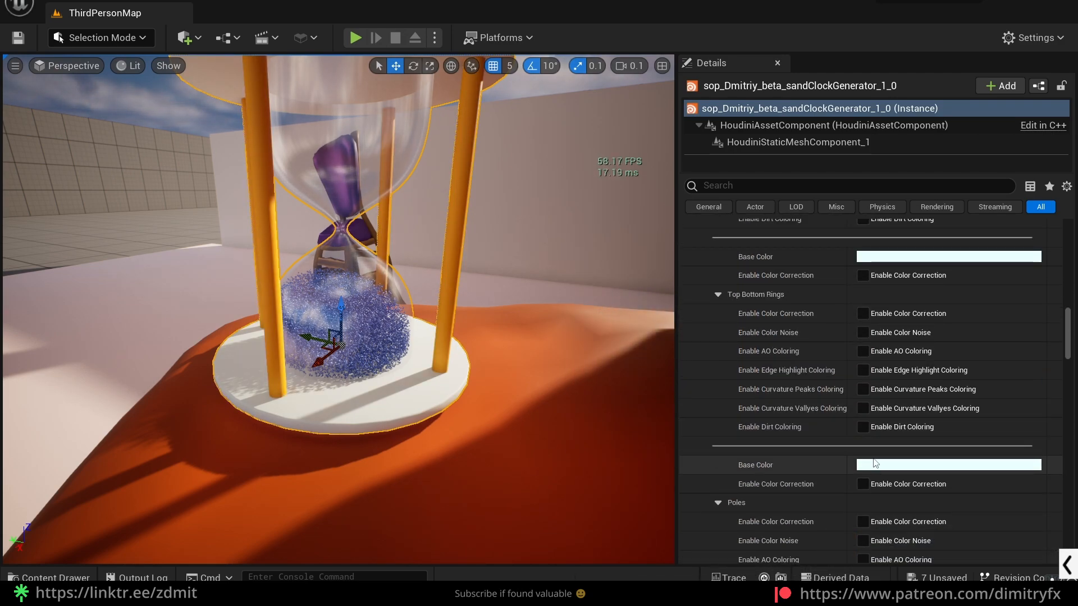
left_click(873, 465)
mouse_move(657, 359)
left_mouse_down()
mouse_move(682, 365)
mouse_move(708, 352)
left_mouse_up()
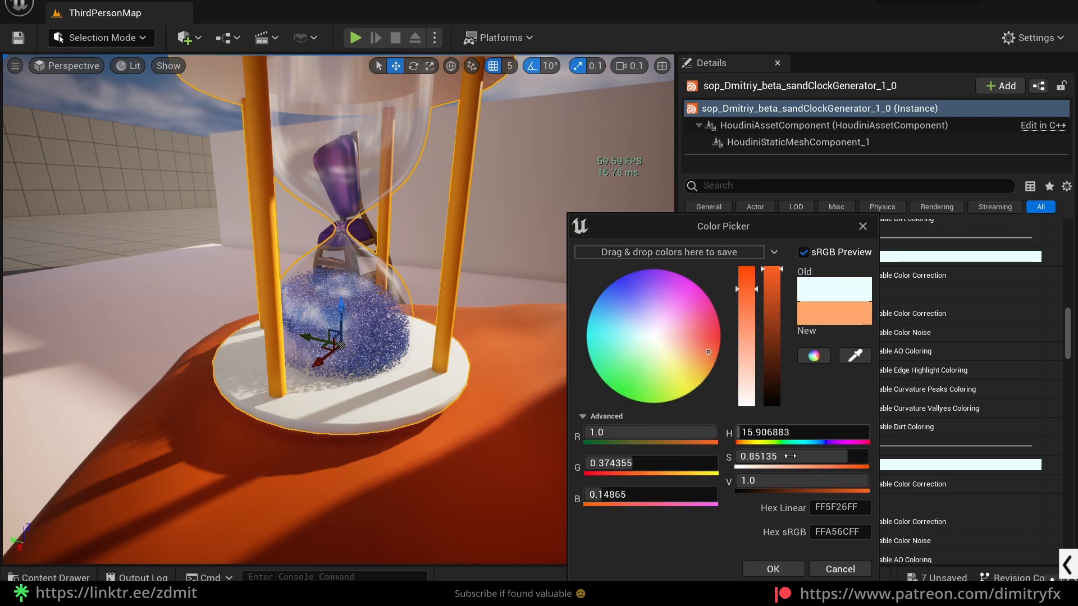
left_click(773, 570)
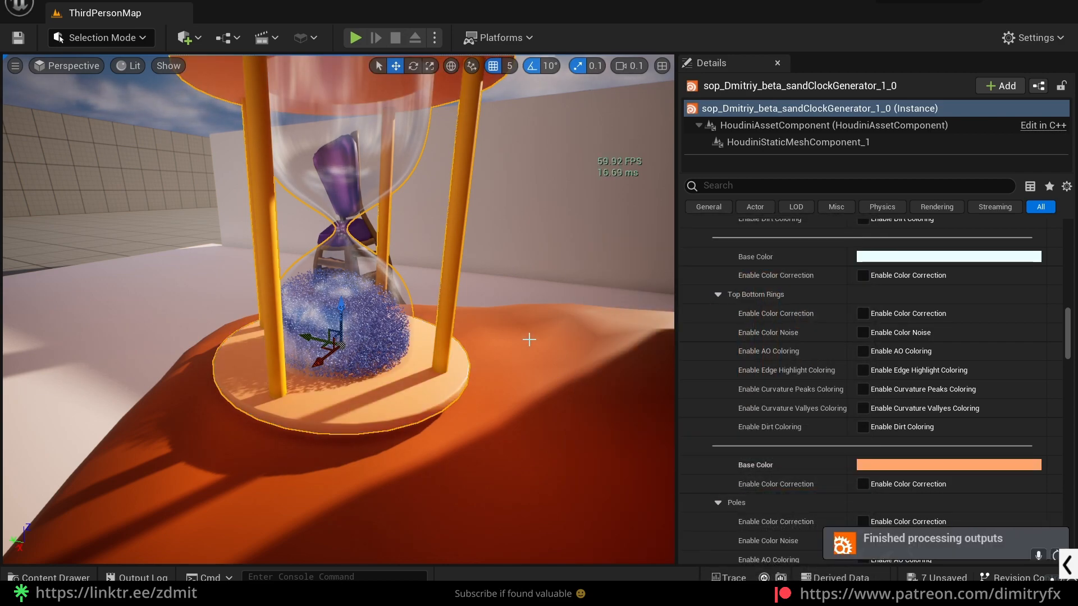
- Enable AO Coloring for the Top Bottom Rings and review its AO settings and the shading on the sand clock
left_click(897, 352)
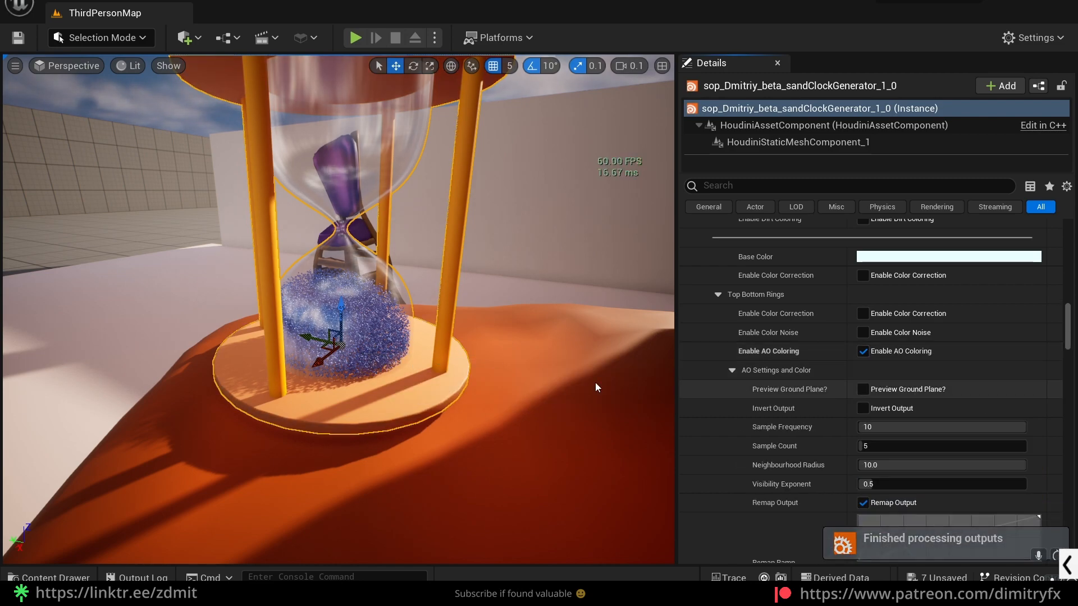
scroll(916, 408, "down", 4)
scroll(917, 408, "down", 4)
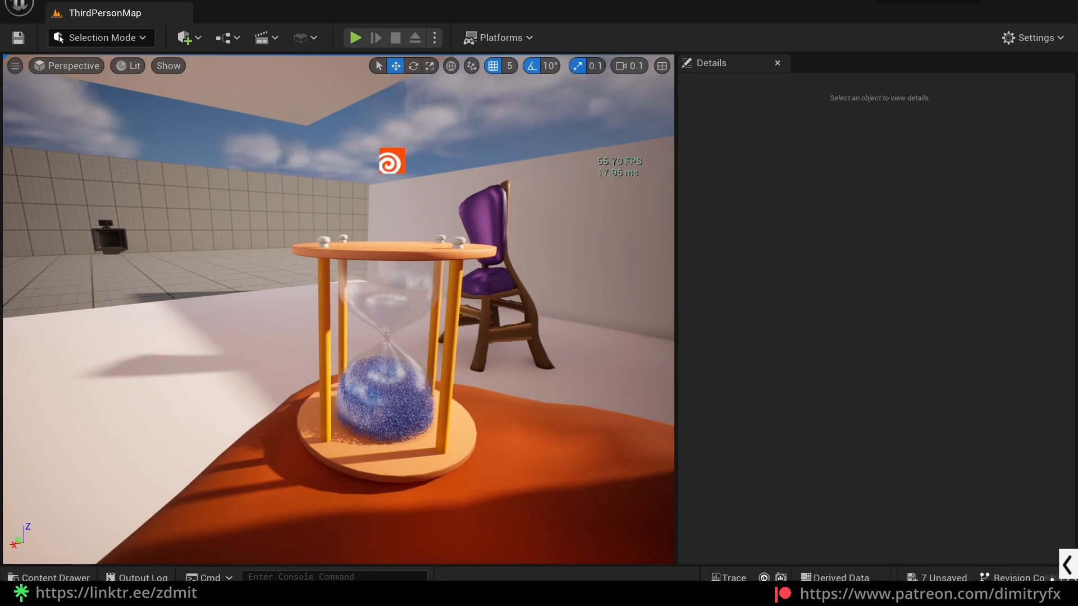
right_click_drag(460, 386, 464, 370)
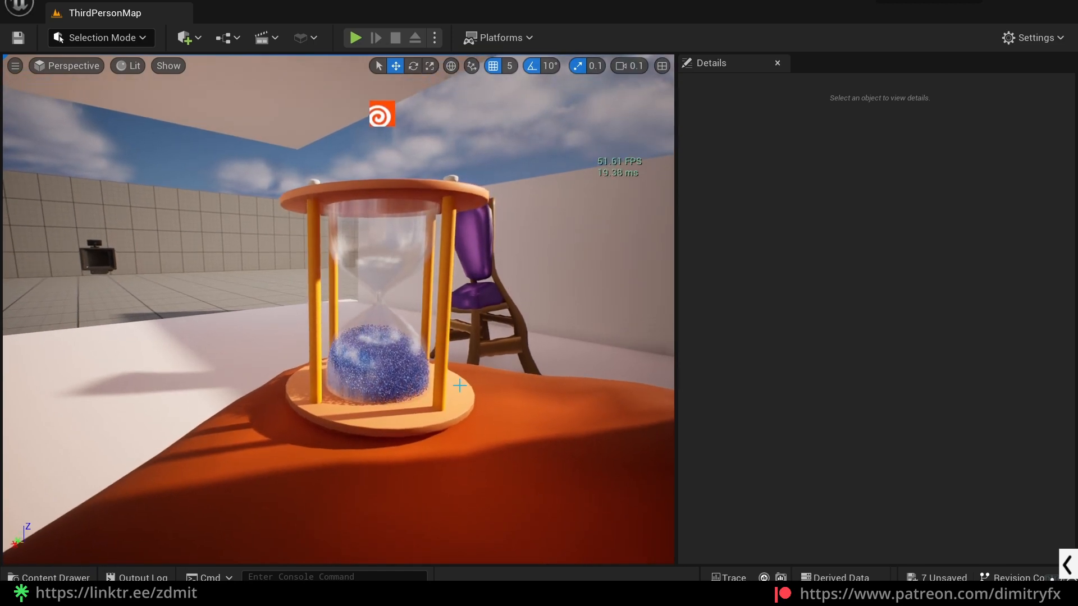